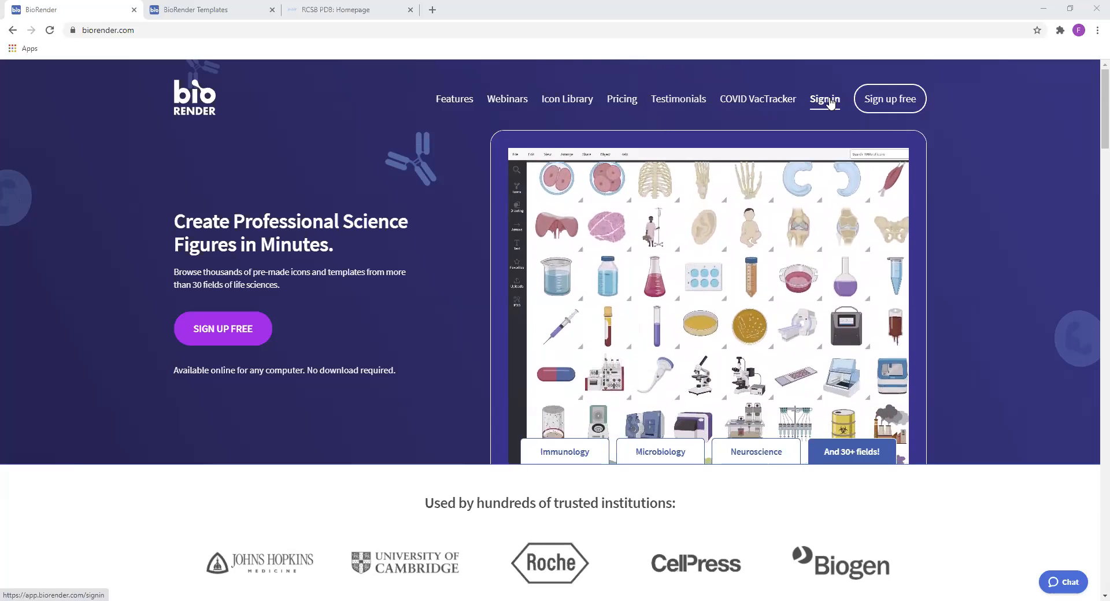
Sign in to BioRender and close the separate BioRender Templates page
{"action": "left_click", "coordinate": [829, 101]}
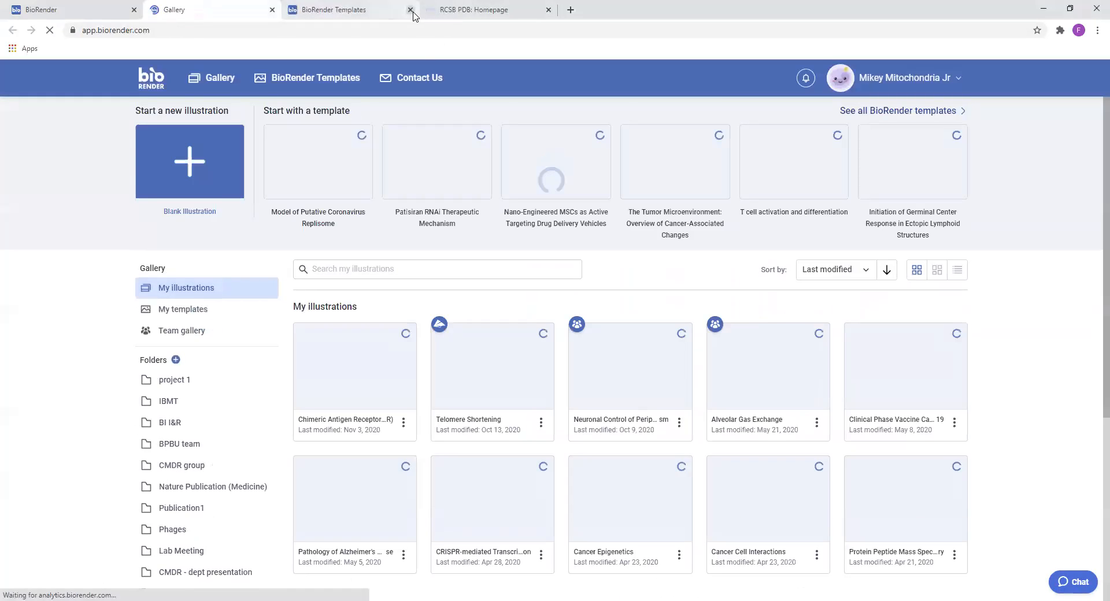
{"action": "left_click", "coordinate": [410, 10]}
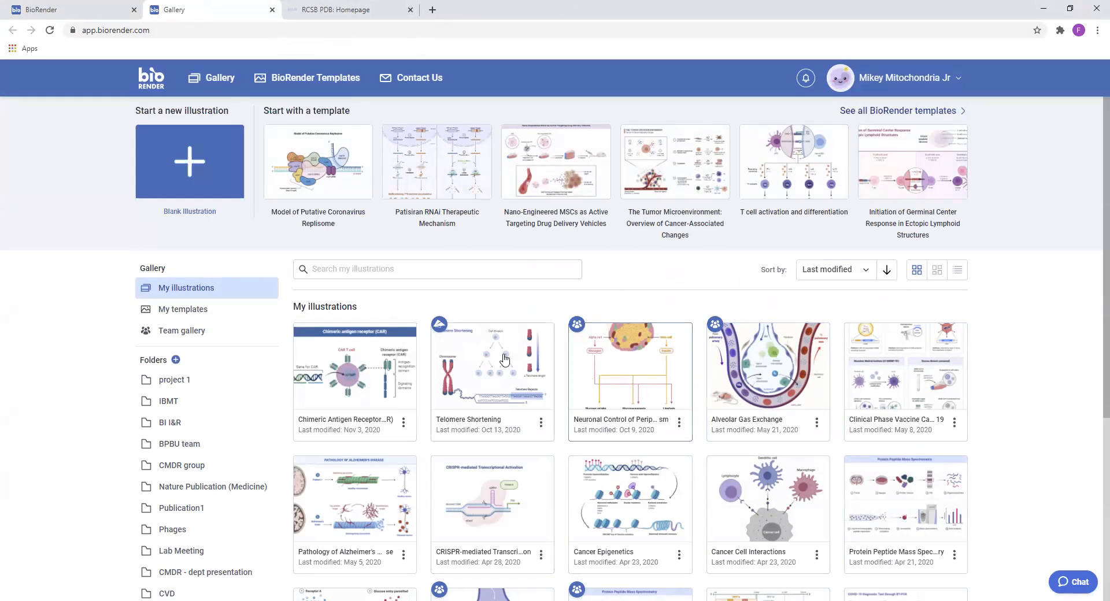
Look through the existing figures in My illustrations
{"action": "scroll", "coordinate": [879, 359], "scroll_direction": "down", "scroll_amount": 1}
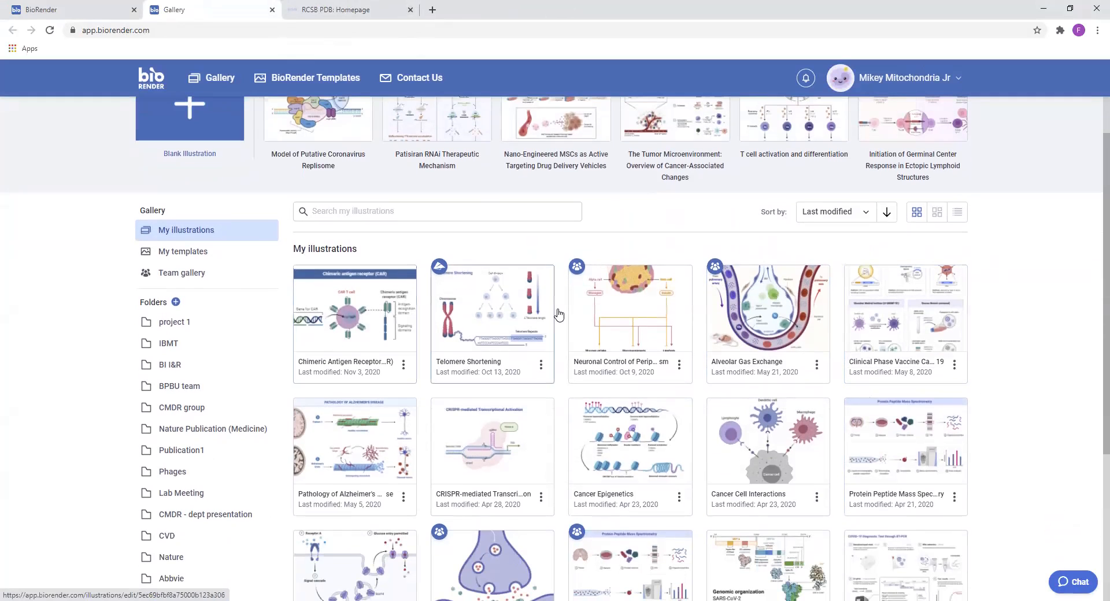
{"action": "scroll", "coordinate": [382, 445], "scroll_direction": "down", "scroll_amount": 4}
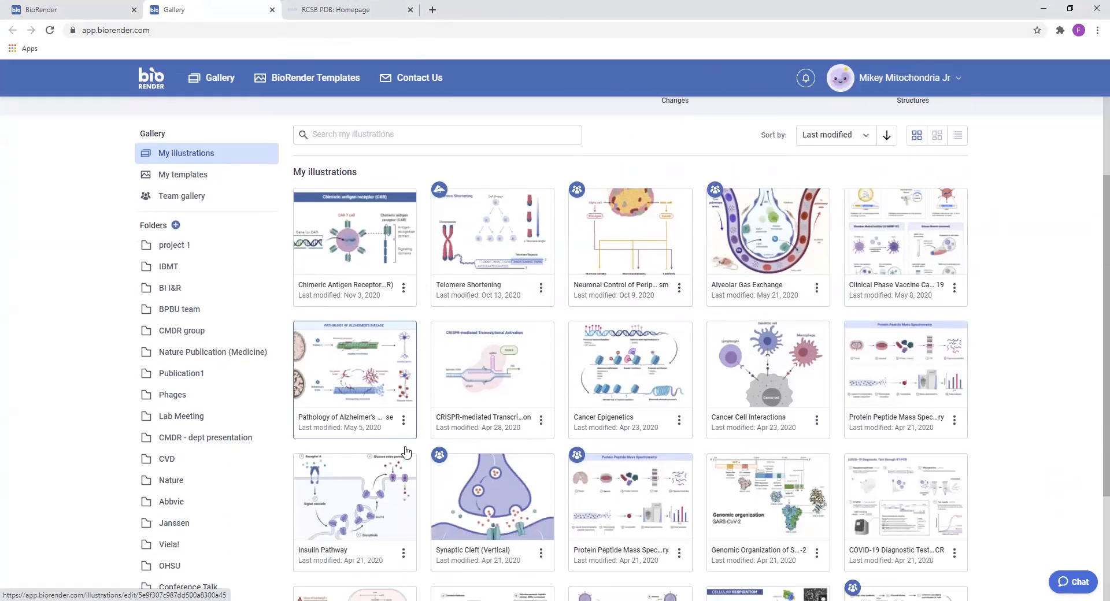
{"action": "scroll", "coordinate": [395, 451], "scroll_direction": "down", "scroll_amount": 2}
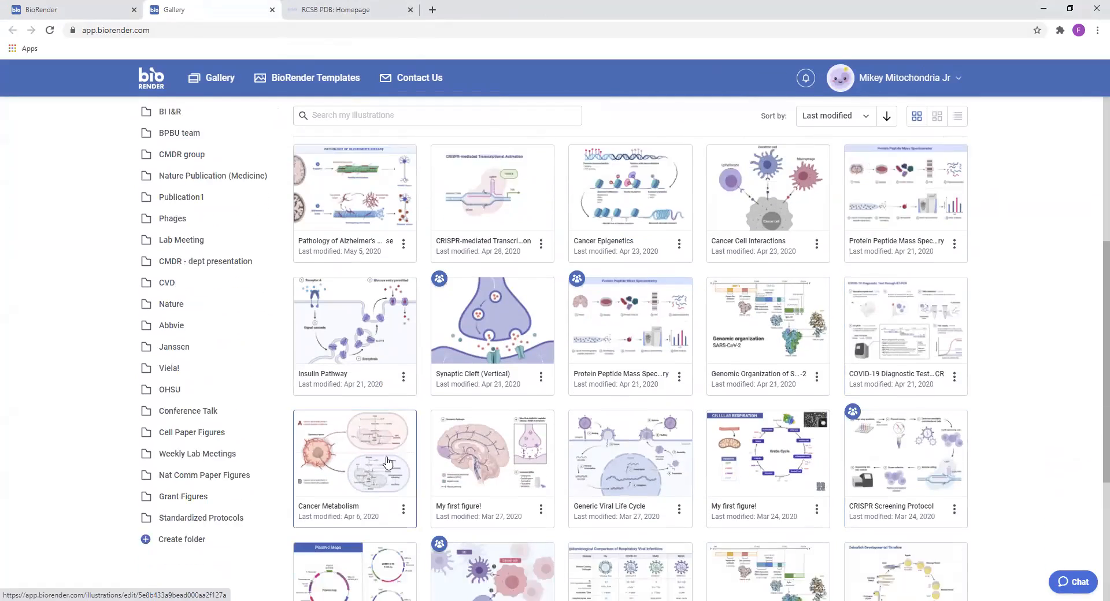
{"action": "scroll", "coordinate": [781, 451], "scroll_direction": "down", "scroll_amount": 2}
{"action": "scroll", "coordinate": [747, 438], "scroll_direction": "down", "scroll_amount": 5}
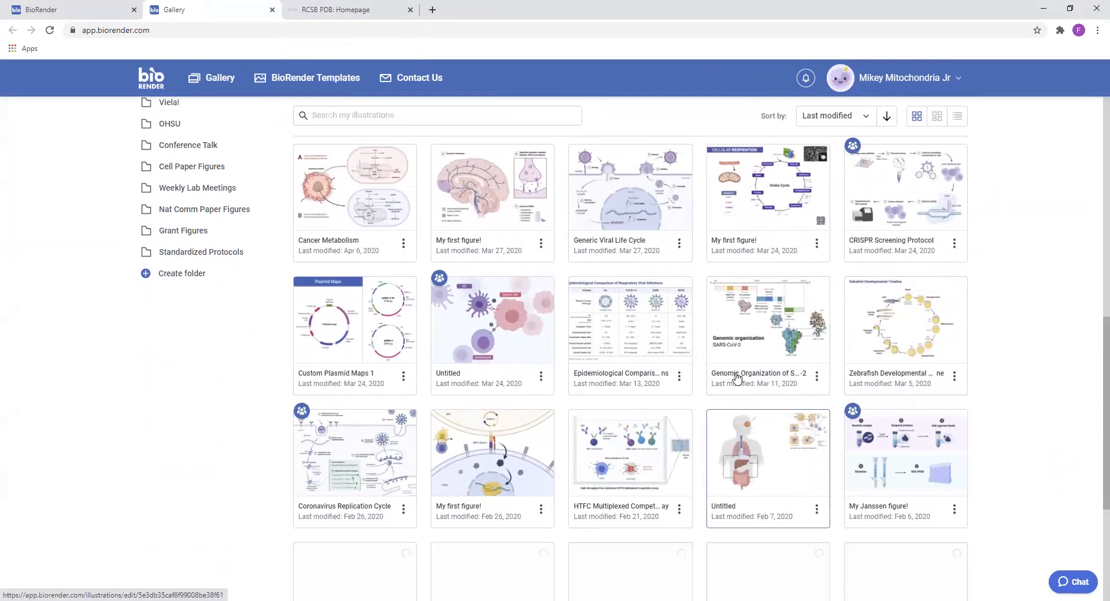
{"action": "scroll", "coordinate": [738, 356], "scroll_direction": "down", "scroll_amount": 2}
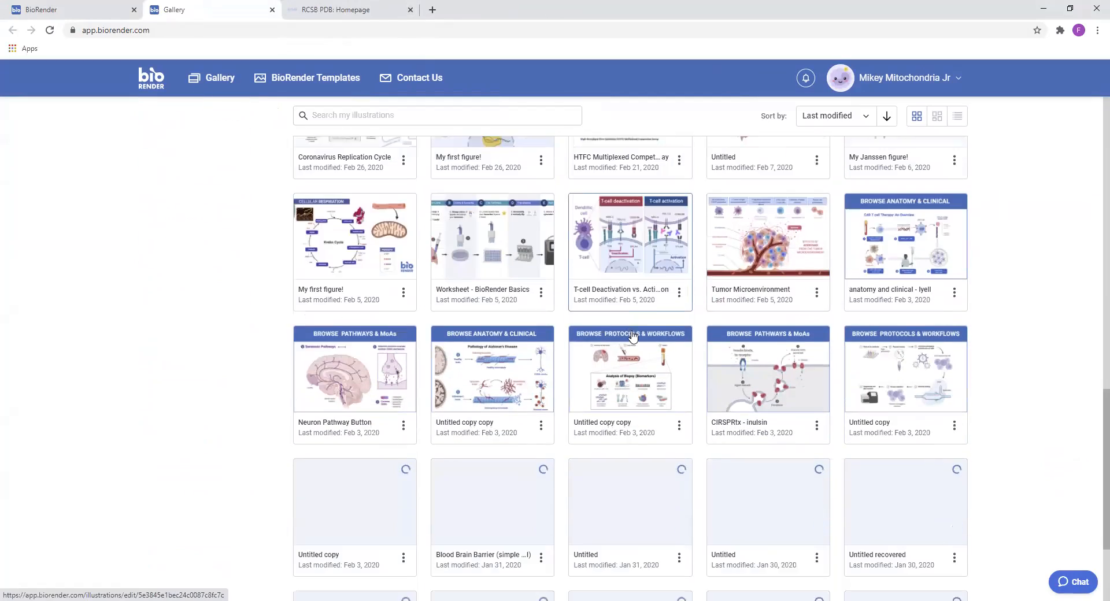
{"action": "scroll", "coordinate": [793, 363], "scroll_direction": "up", "scroll_amount": 10}
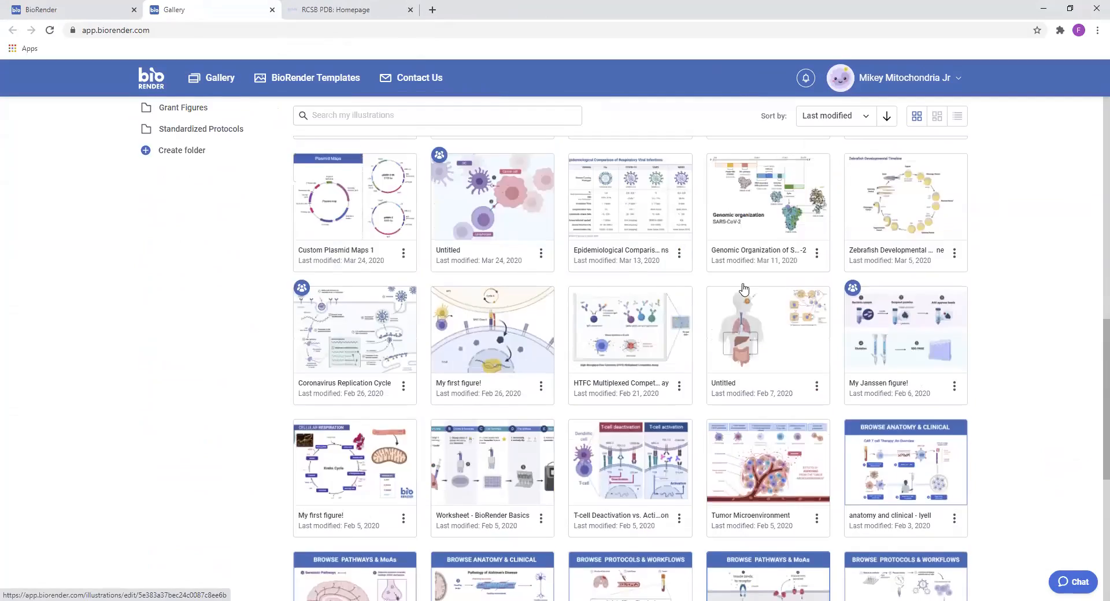
{"action": "scroll", "coordinate": [602, 350], "scroll_direction": "up", "scroll_amount": 4}
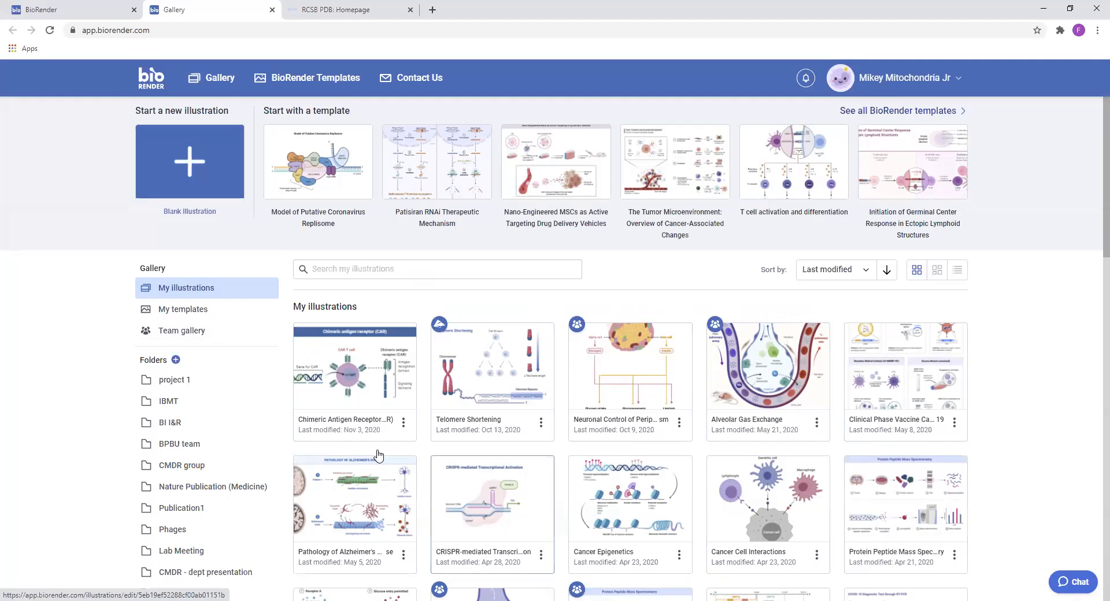
Open the team gallery and look through the illustrations shared there
{"action": "left_click", "coordinate": [177, 333]}
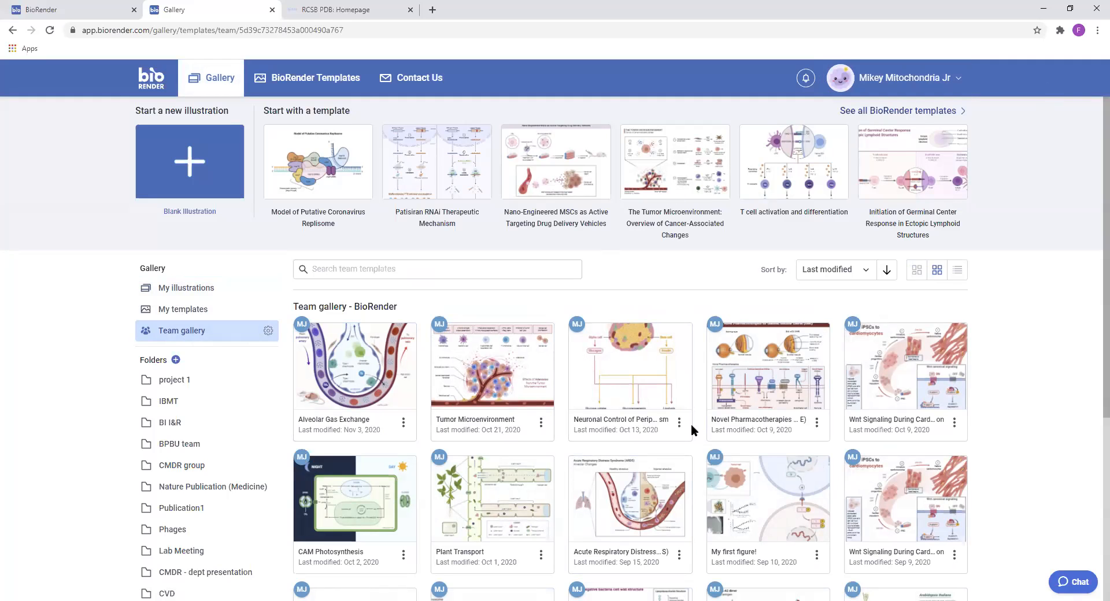
{"action": "scroll", "coordinate": [521, 428], "scroll_direction": "down", "scroll_amount": 2}
{"action": "scroll", "coordinate": [640, 390], "scroll_direction": "up", "scroll_amount": 3}
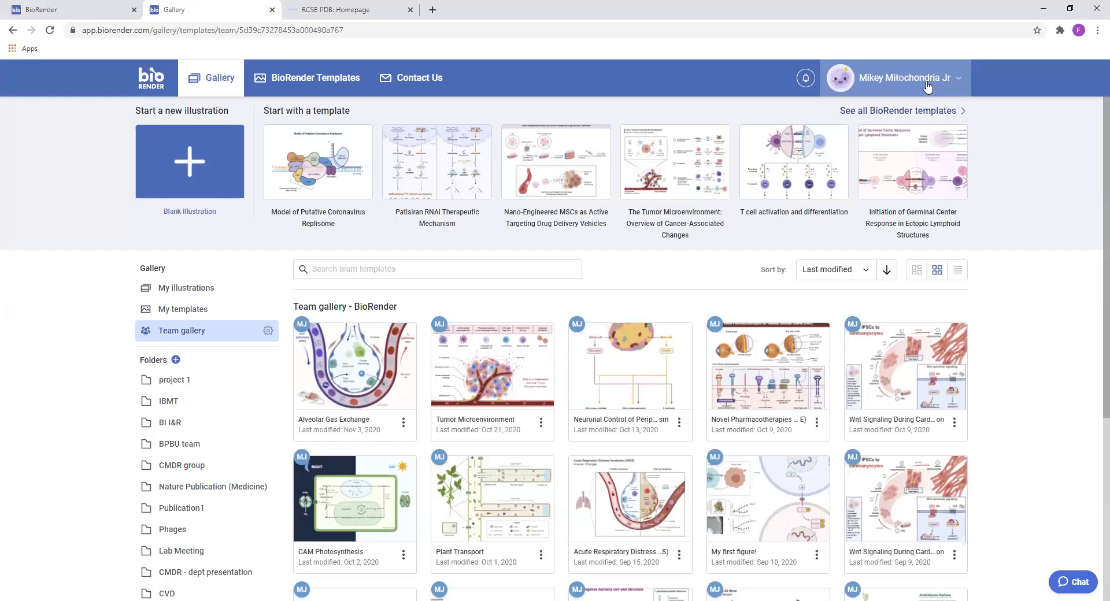
Open the account settings and show the Team page with its member list
{"action": "left_click", "coordinate": [927, 86]}
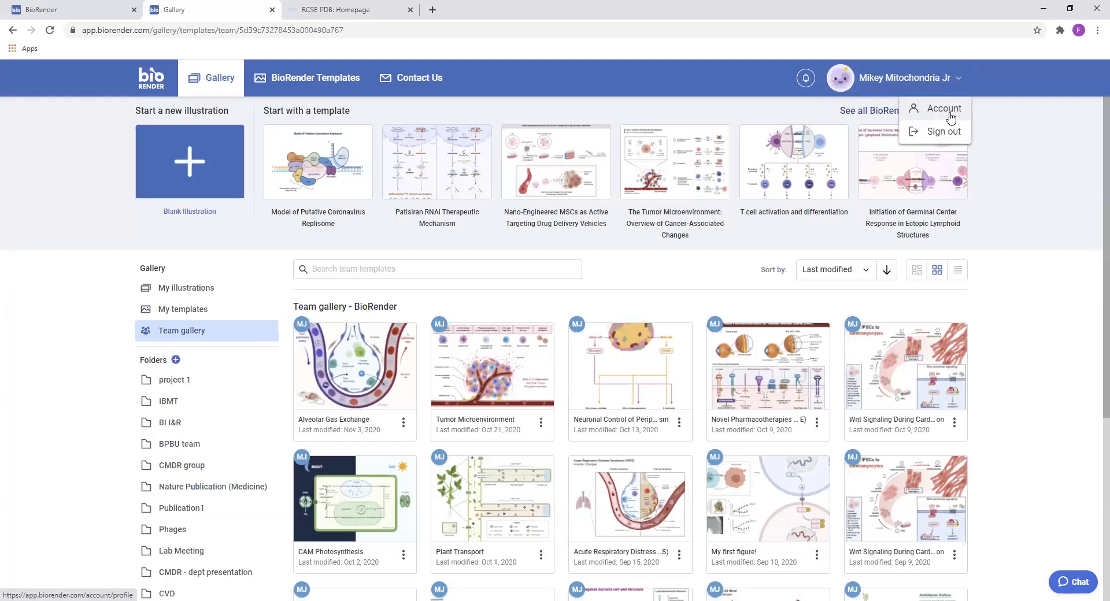
{"action": "left_click", "coordinate": [948, 113]}
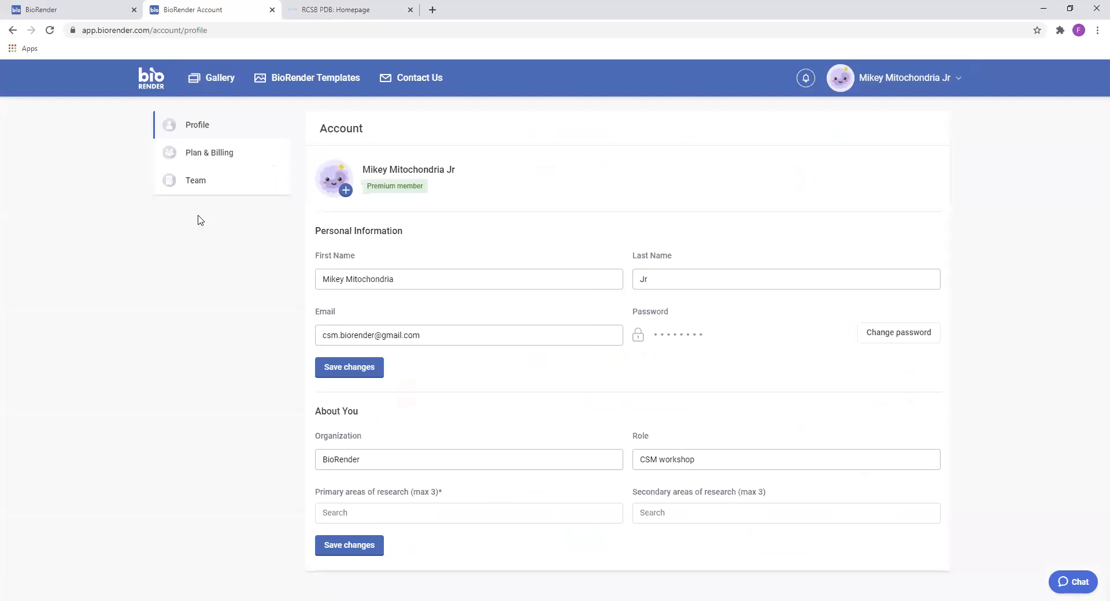
{"action": "left_click", "coordinate": [233, 188]}
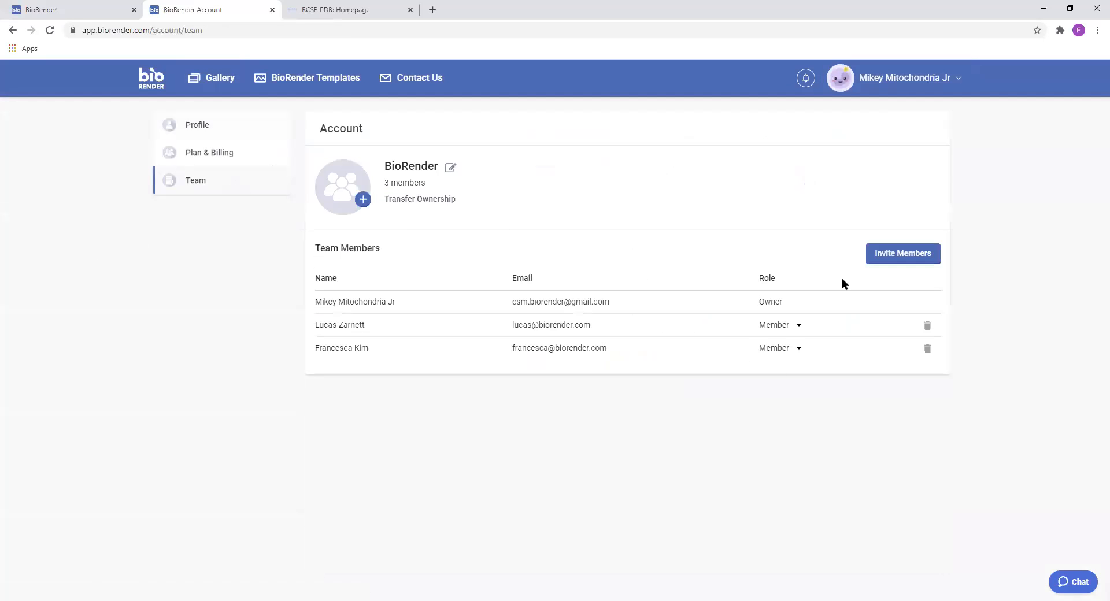
{"action": "left_click", "coordinate": [877, 259]}
{"action": "left_click", "coordinate": [446, 322]}
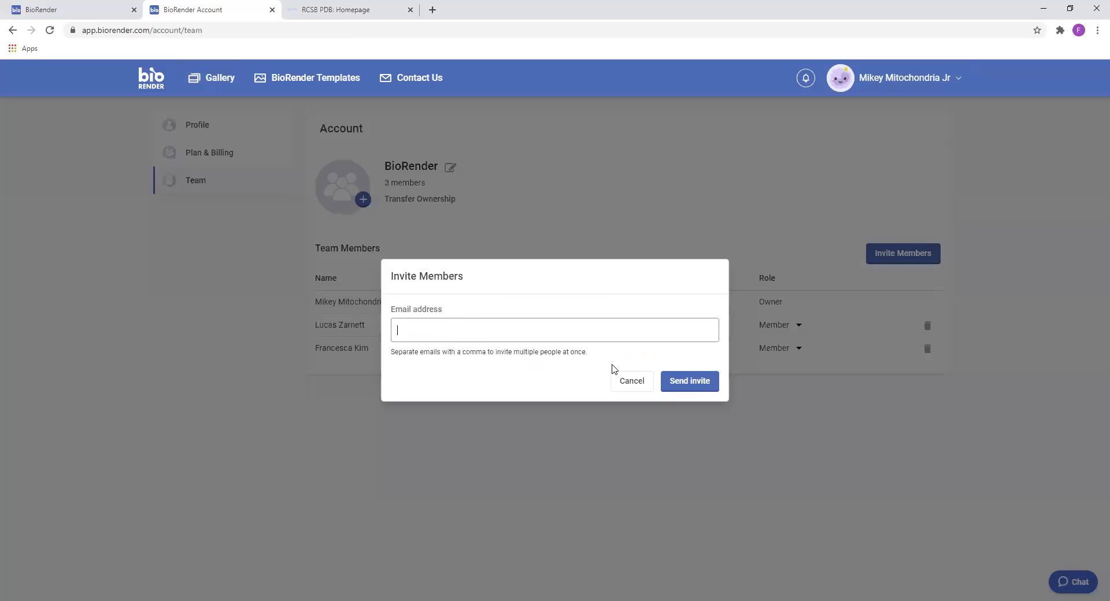
{"action": "left_click", "coordinate": [623, 381]}
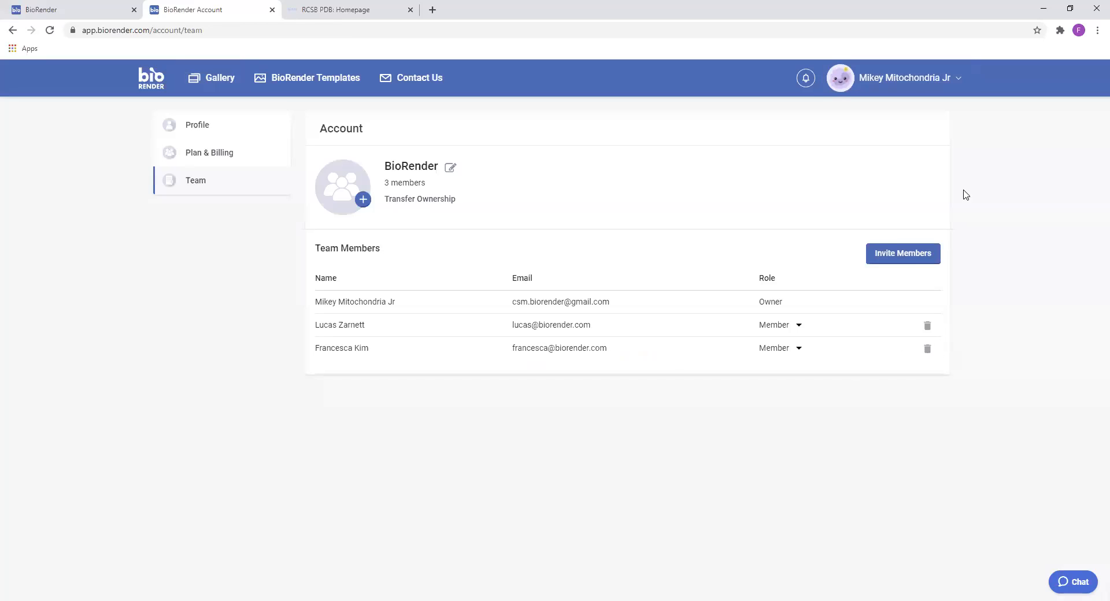
Invite a new member to the BioRender team by entering their e-mail address and sending the invitation
{"action": "left_click", "coordinate": [904, 255]}
{"action": "left_click", "coordinate": [461, 336]}
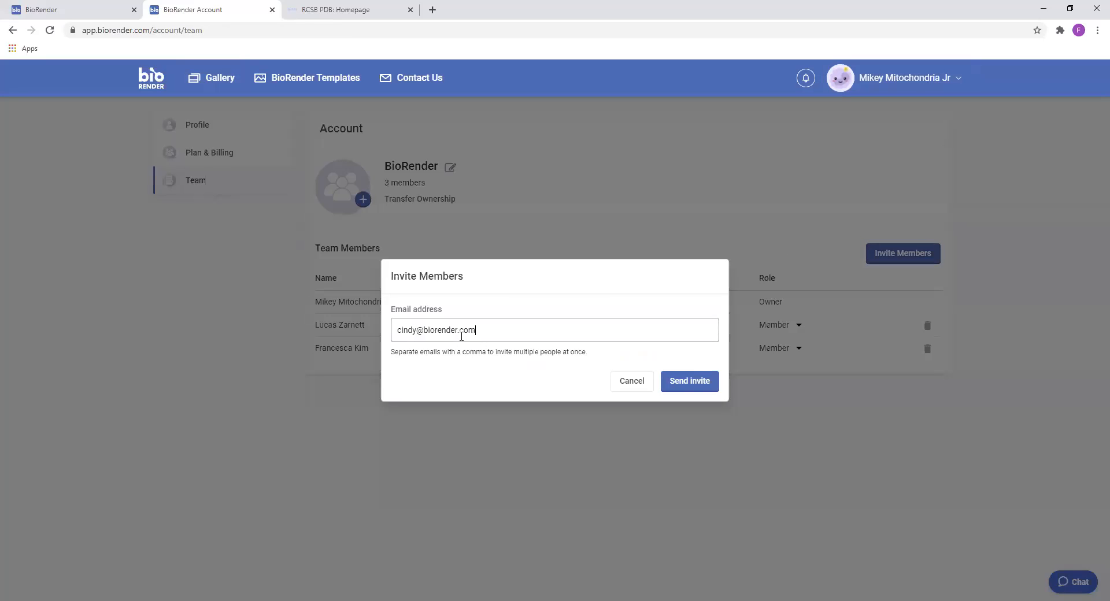
{"action": "left_click", "coordinate": [684, 384]}
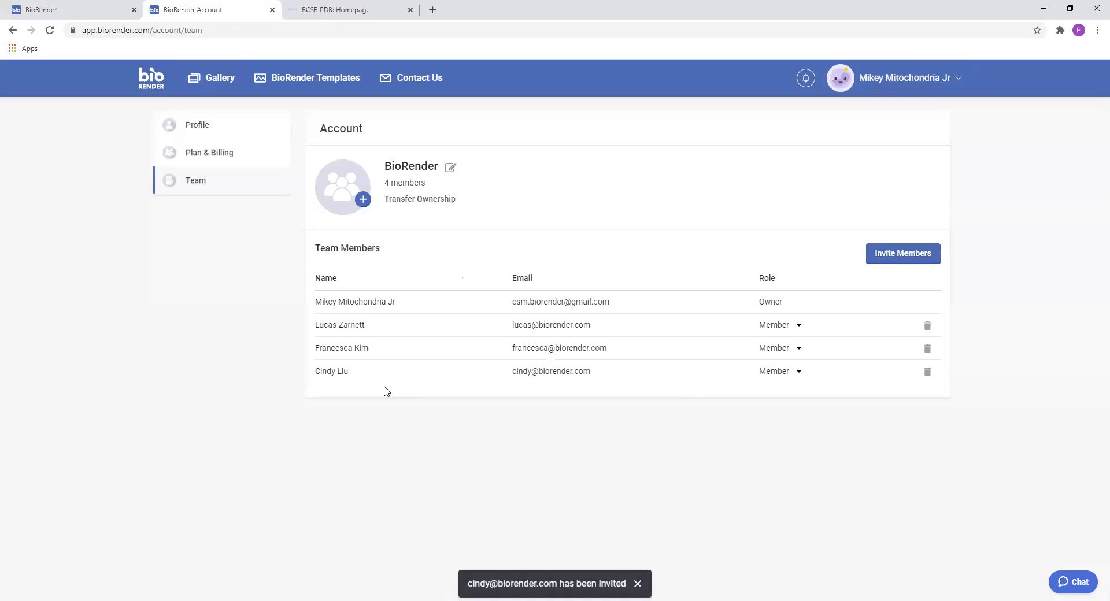
Remove the newly invited member from the BioRender team and confirm the removal
{"action": "left_click", "coordinate": [928, 373]}
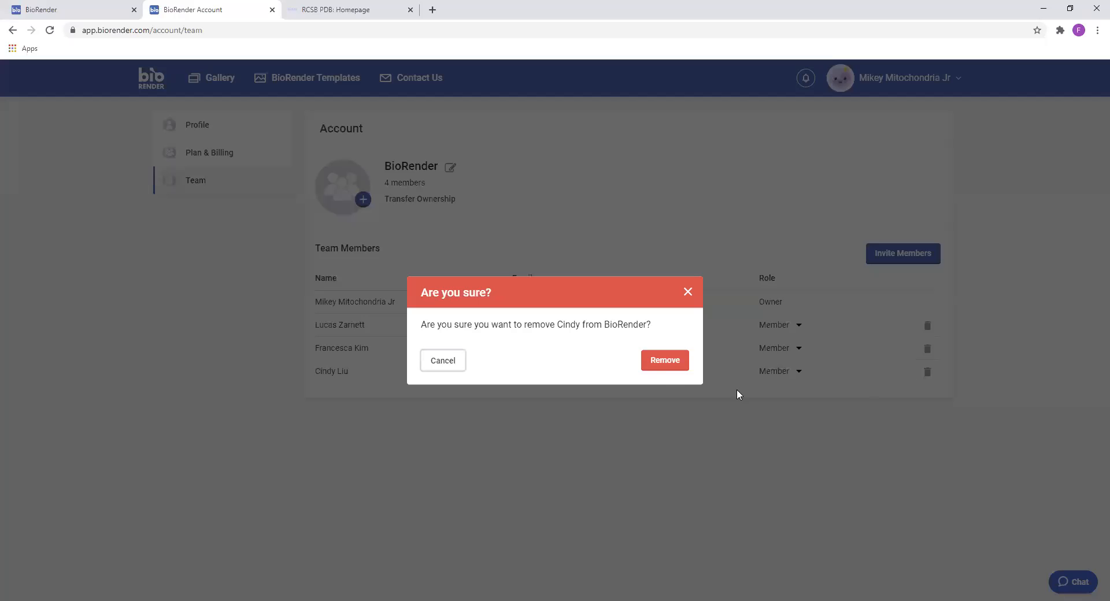
{"action": "left_click", "coordinate": [666, 364]}
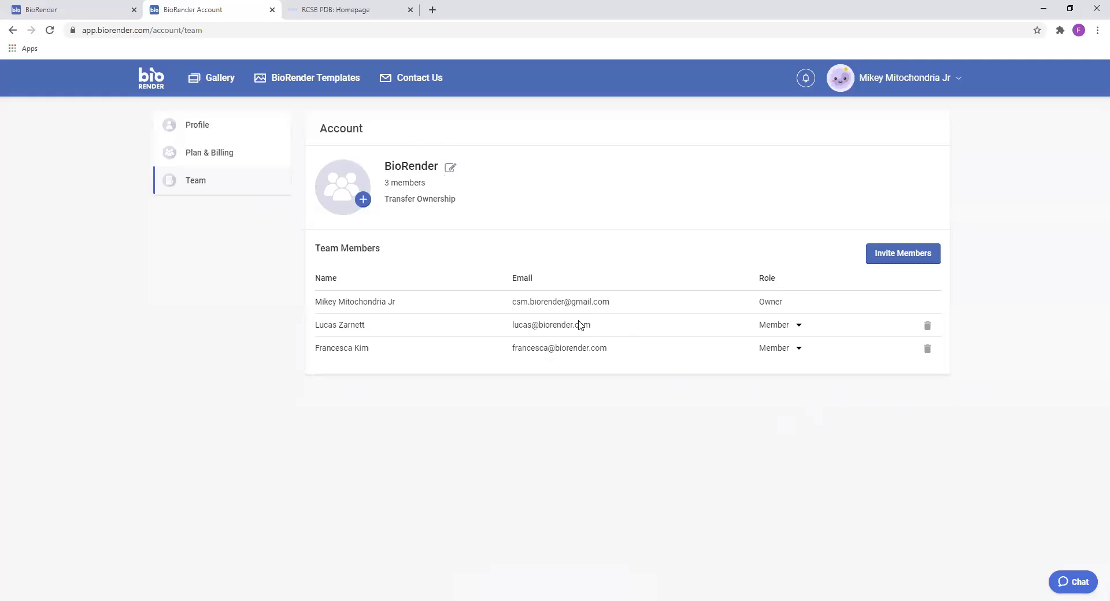
Return to the illustration gallery and open the sharing options for the Chimeric Antigen Receptor (CAR) illustration
{"action": "left_click", "coordinate": [162, 82]}
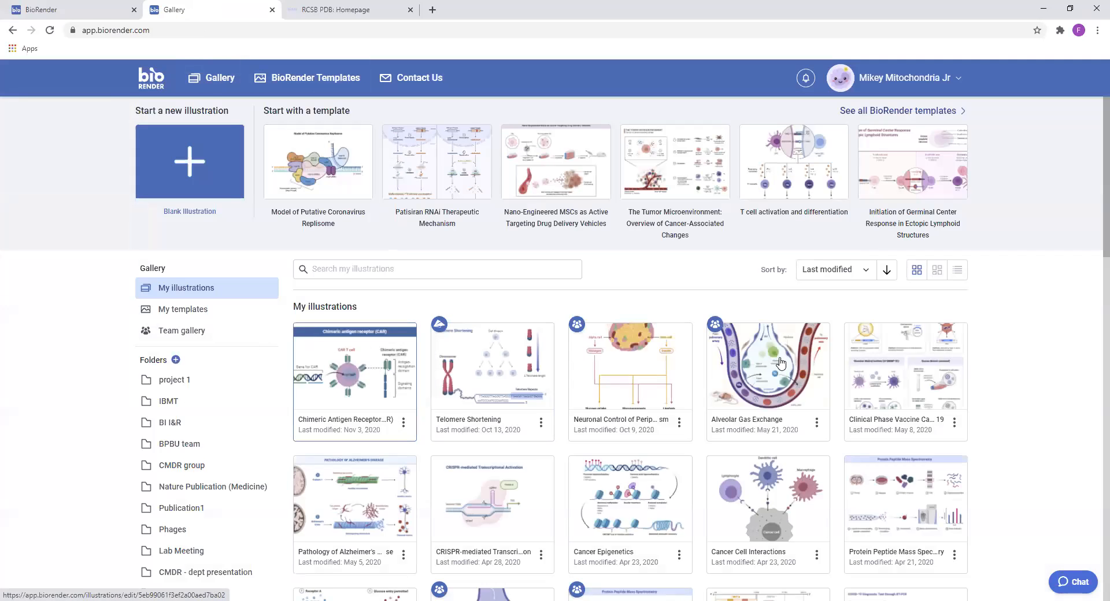
{"action": "left_click", "coordinate": [405, 423]}
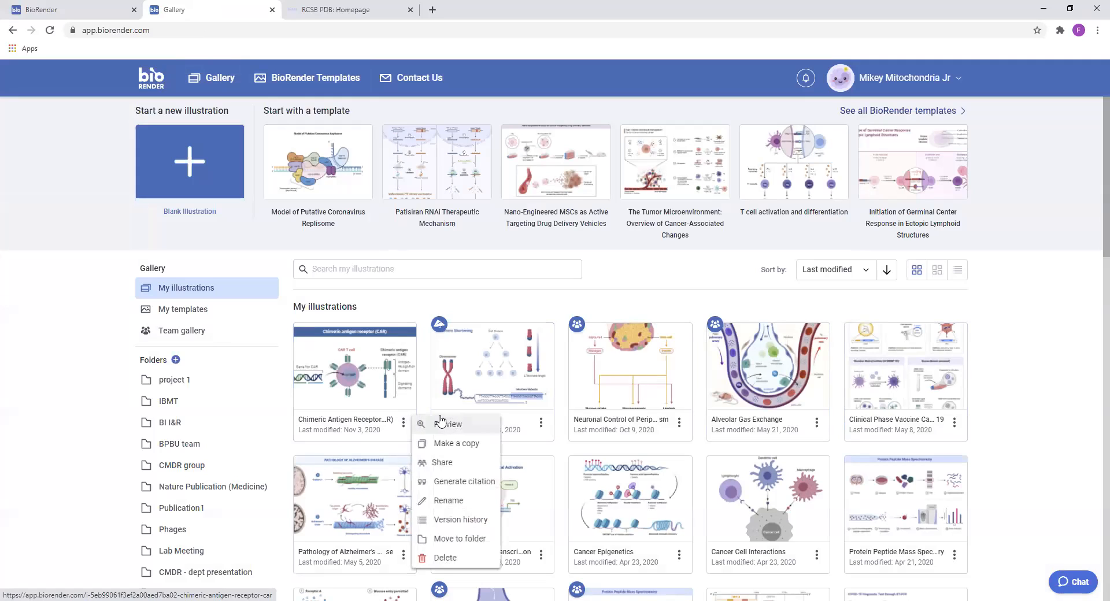
{"action": "left_click", "coordinate": [474, 470]}
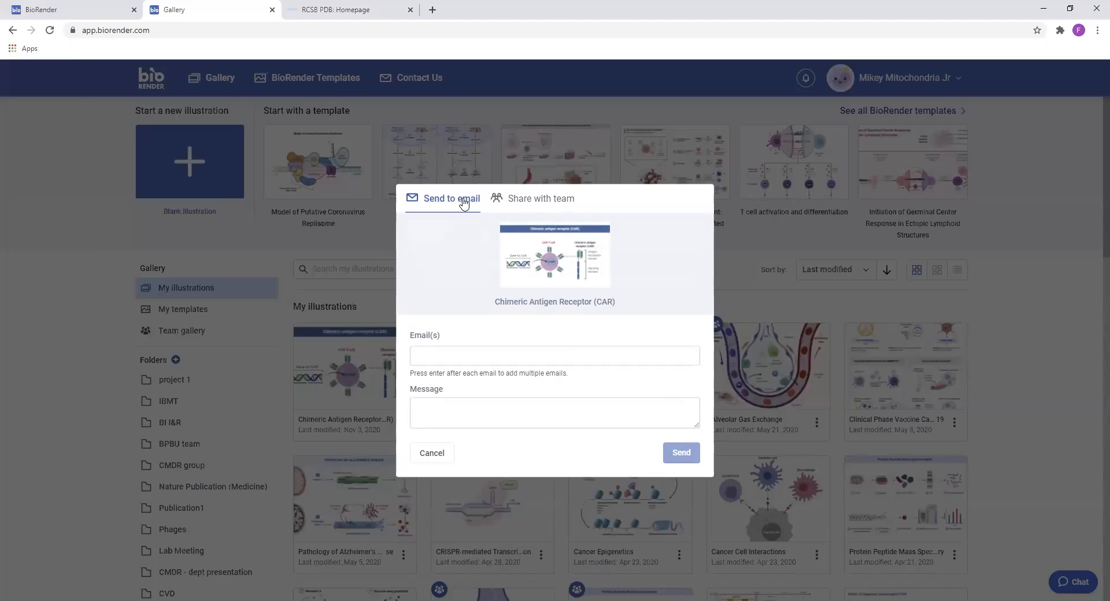
{"action": "left_click", "coordinate": [450, 357]}
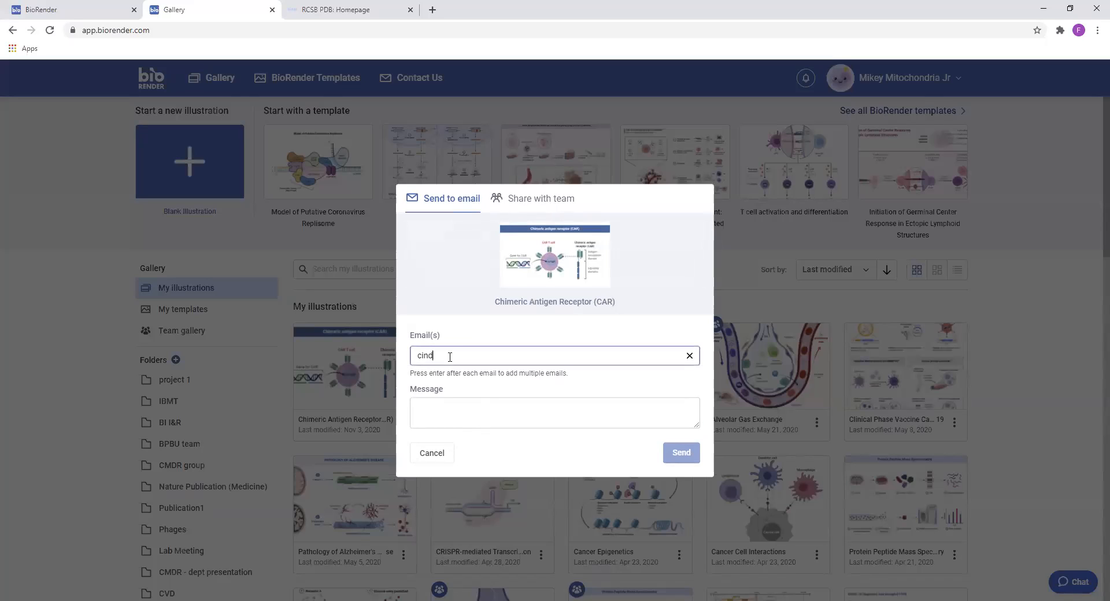
{"action": "key", "text": "Return"}
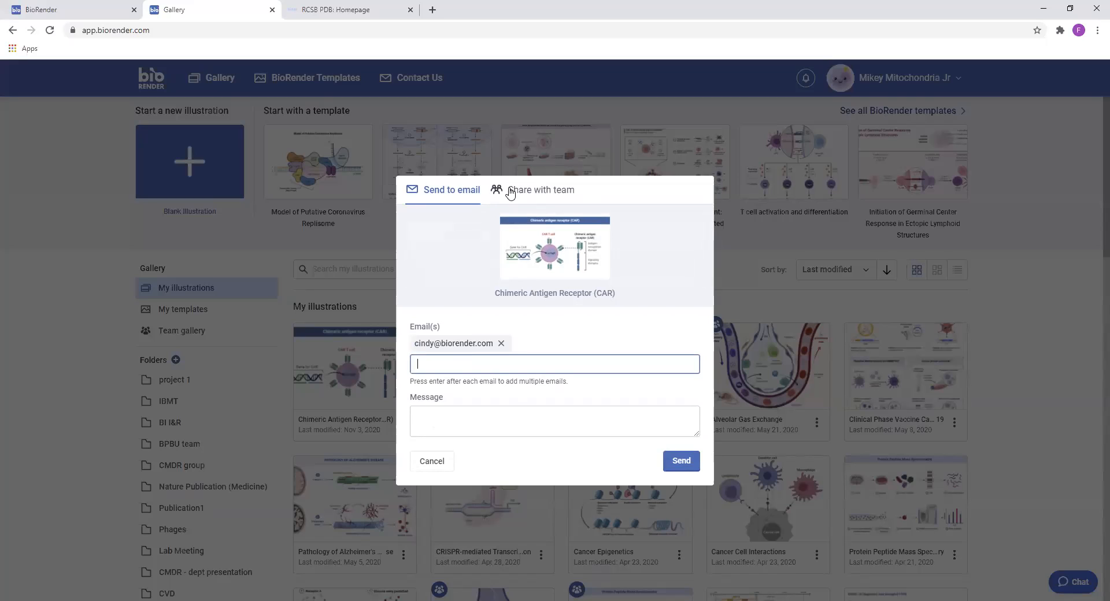
Share the Chimeric Antigen Receptor (CAR) illustration with the BioRender team
{"action": "left_click", "coordinate": [541, 192]}
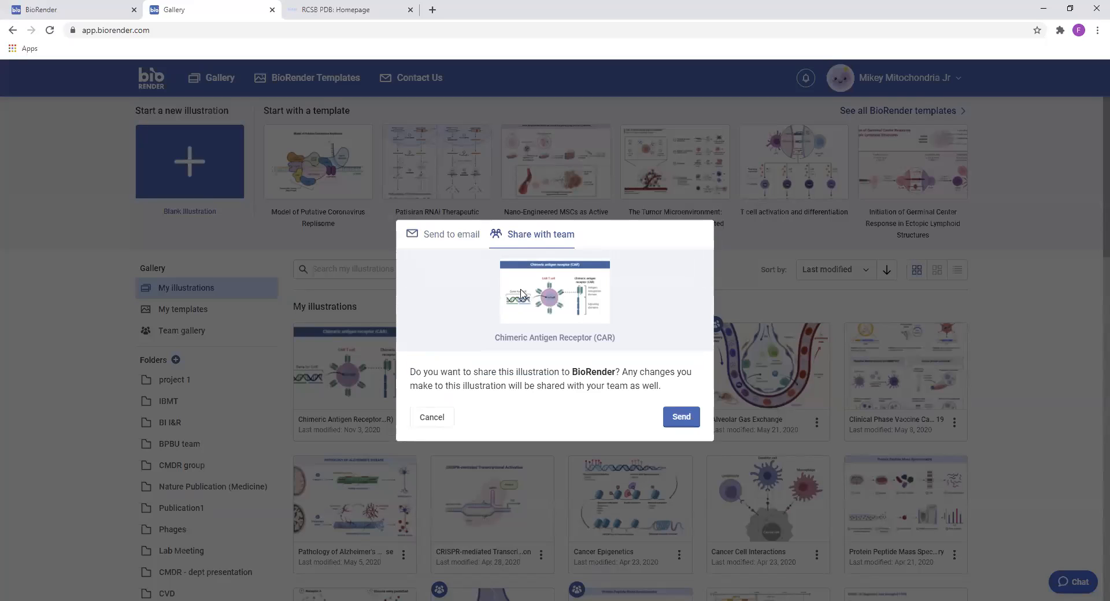
{"action": "left_click_drag", "start_coordinate": [569, 370], "coordinate": [621, 372]}
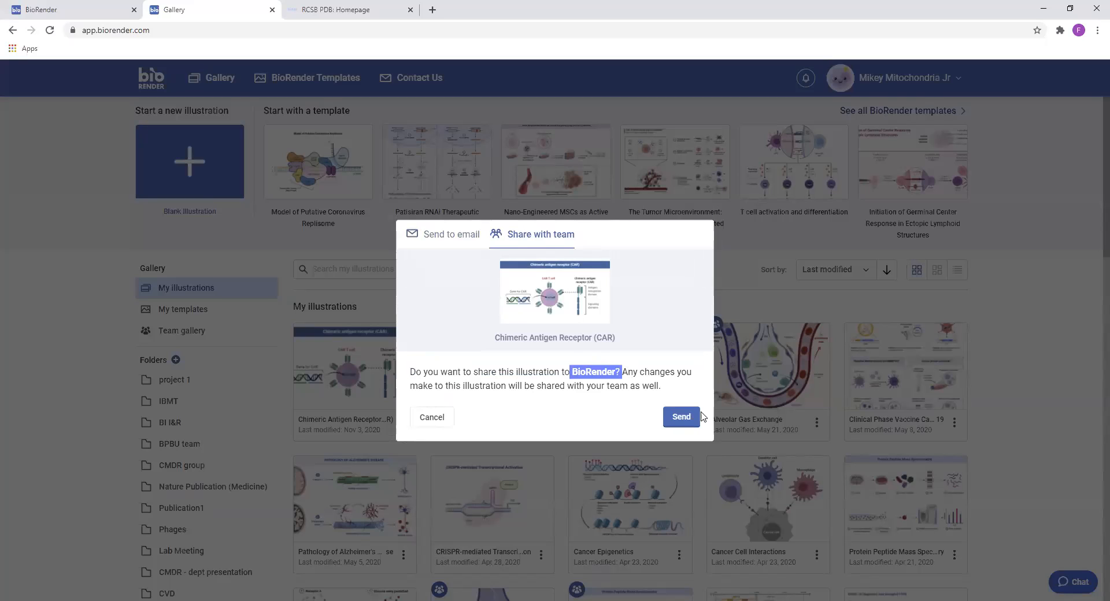
{"action": "left_click", "coordinate": [678, 419]}
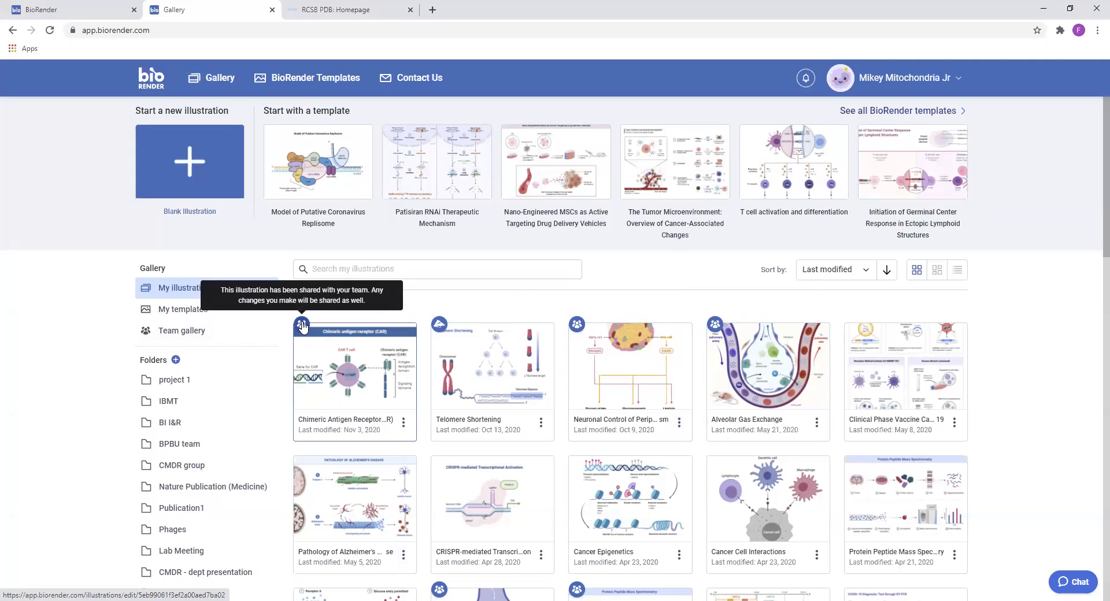
Check the team gallery for the shared illustration, then return to My illustrations to examine the sharing badges
{"action": "left_click", "coordinate": [203, 335]}
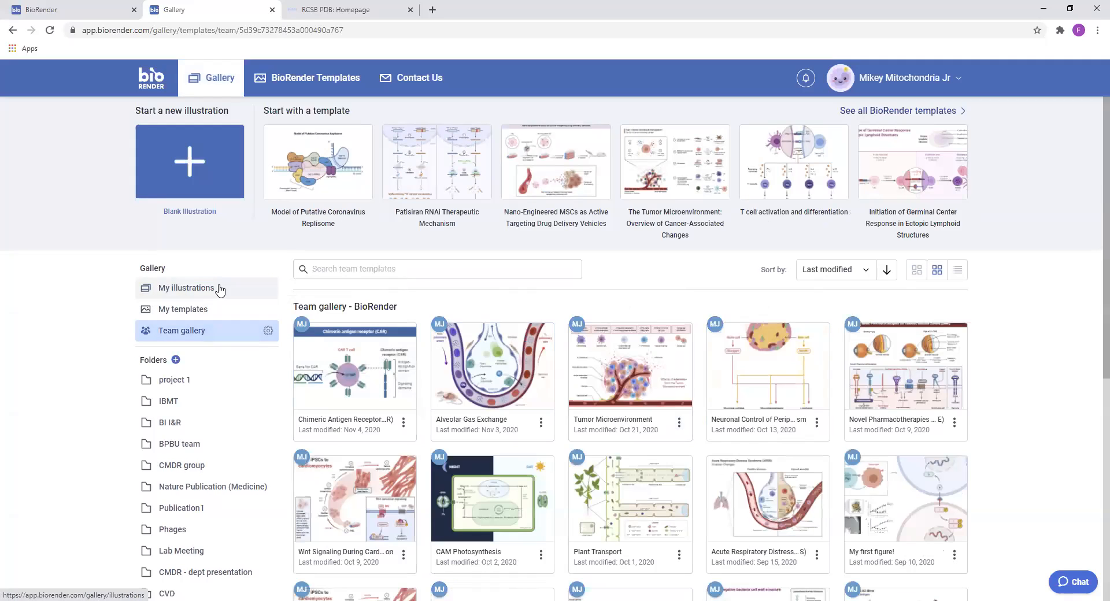
{"action": "left_click", "coordinate": [219, 289]}
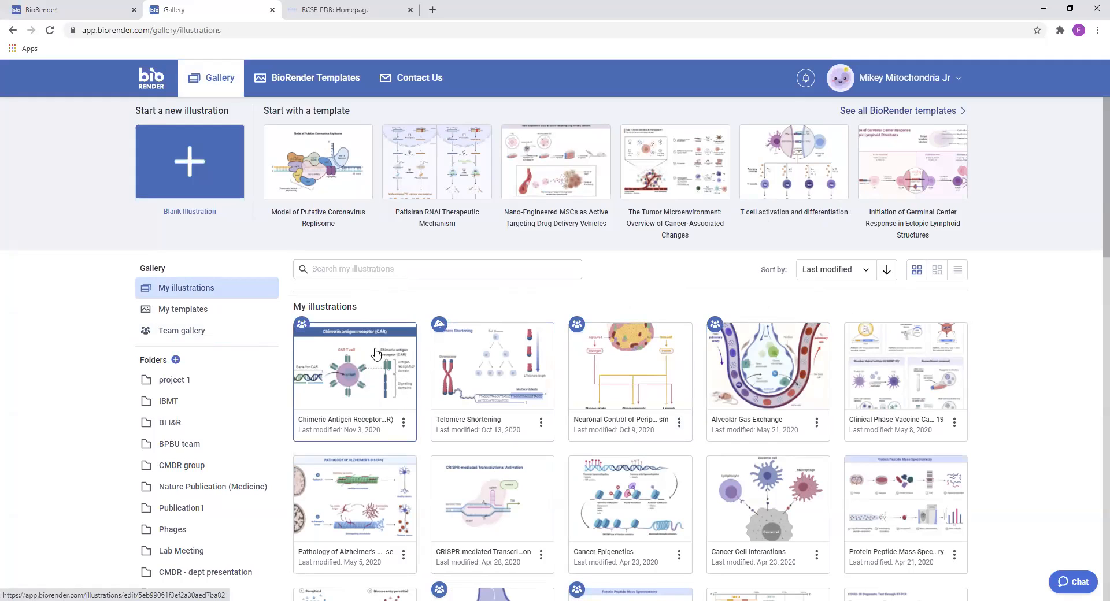
{"action": "mouse_move", "coordinate": [438, 329]}
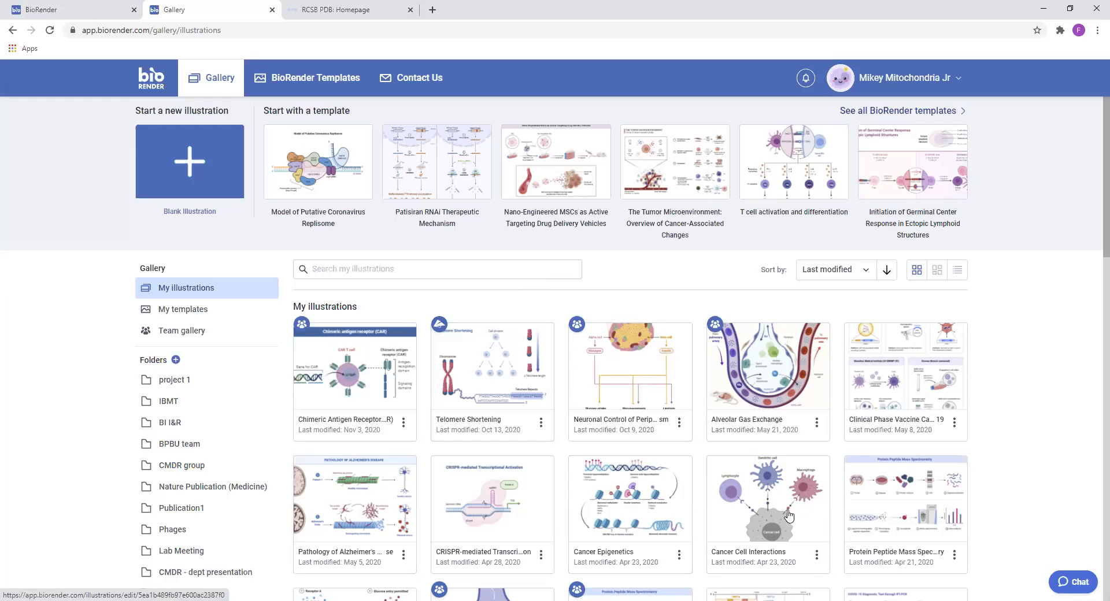
From the team gallery, create a folder named "Publication for Nature 1"
{"action": "left_click", "coordinate": [179, 330]}
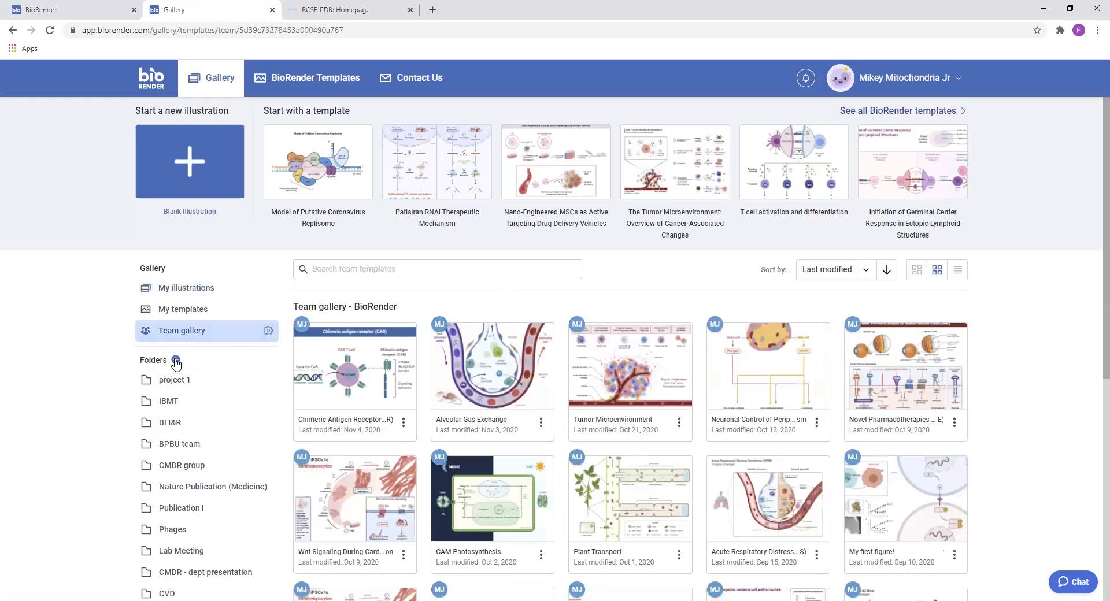
{"action": "left_click", "coordinate": [176, 359]}
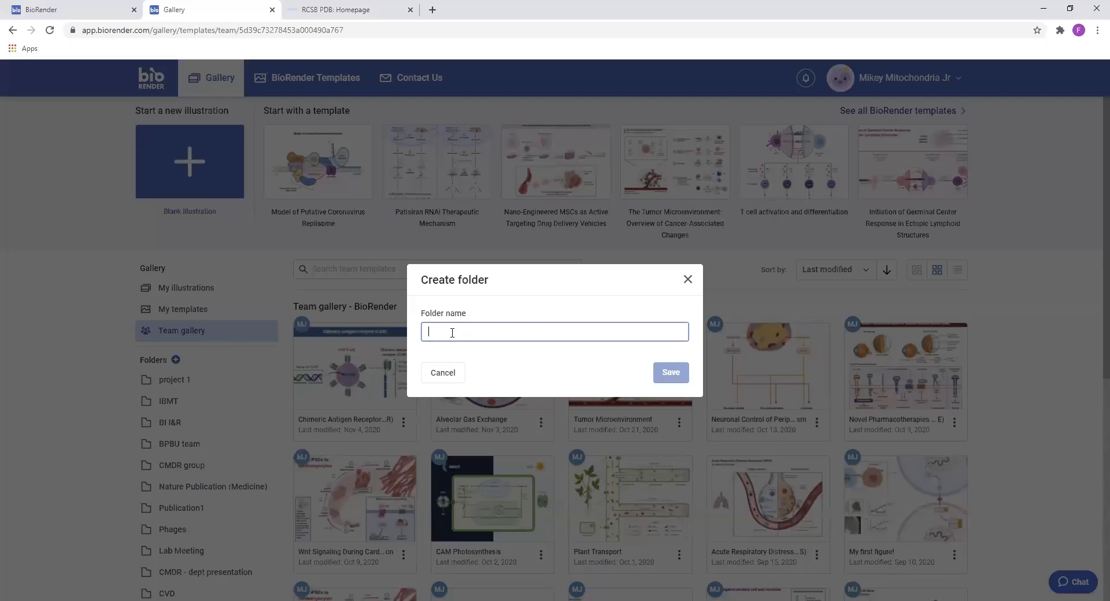
{"action": "type", "text": "Publication for NAture 1"}
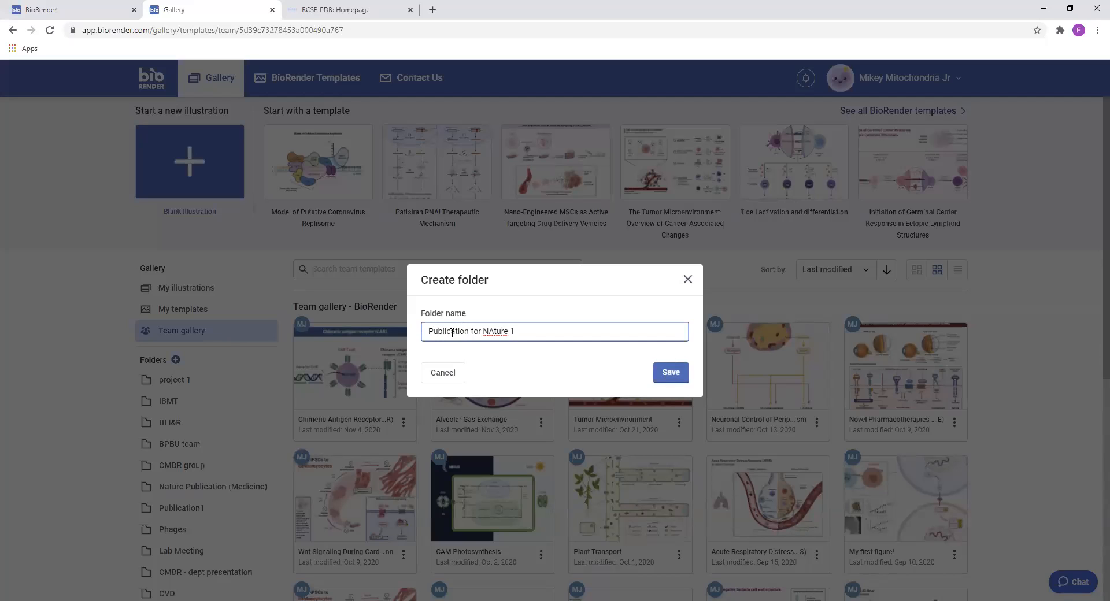
{"action": "left_click", "coordinate": [670, 374]}
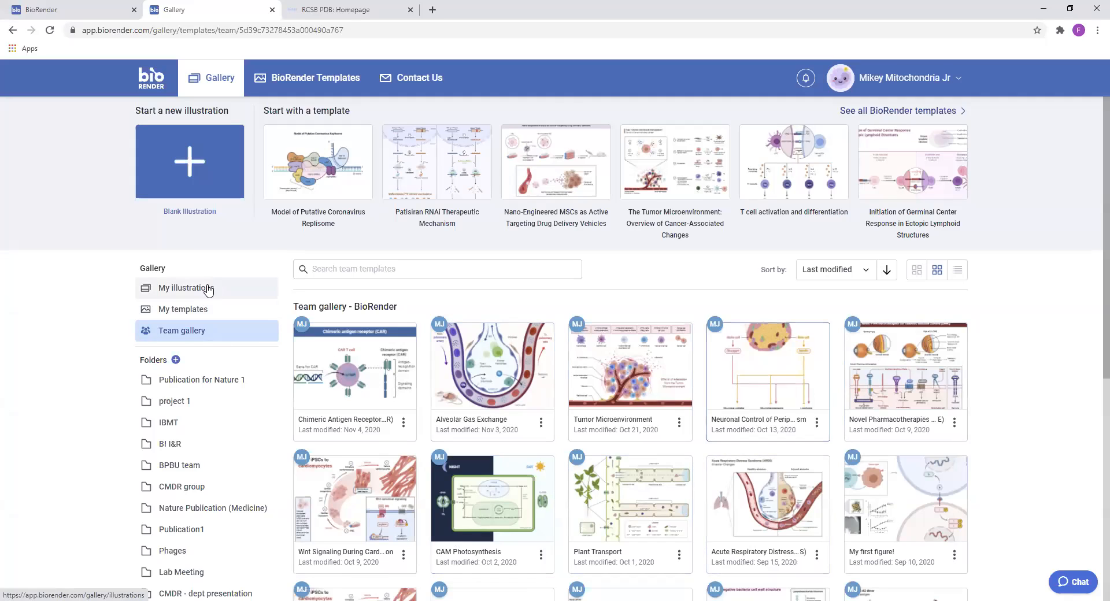
From My illustrations, move the Neuronal Control and Chimeric Antigen Receptor (CAR) illustrations into the "Publication for Nature 1" folder
{"action": "left_click", "coordinate": [207, 289]}
{"action": "left_click_drag", "start_coordinate": [477, 362], "coordinate": [263, 380]}
{"action": "left_click_drag", "start_coordinate": [354, 370], "coordinate": [225, 380]}
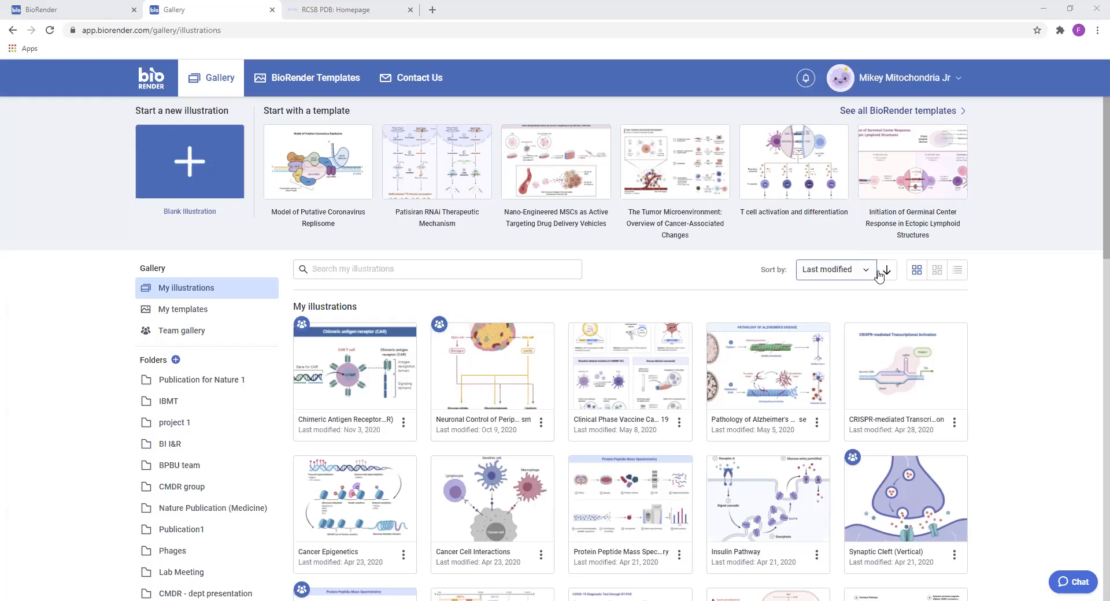
Sort the illustrations by Name (A-Z), then restore sorting by Last modified
{"action": "left_click", "coordinate": [850, 273]}
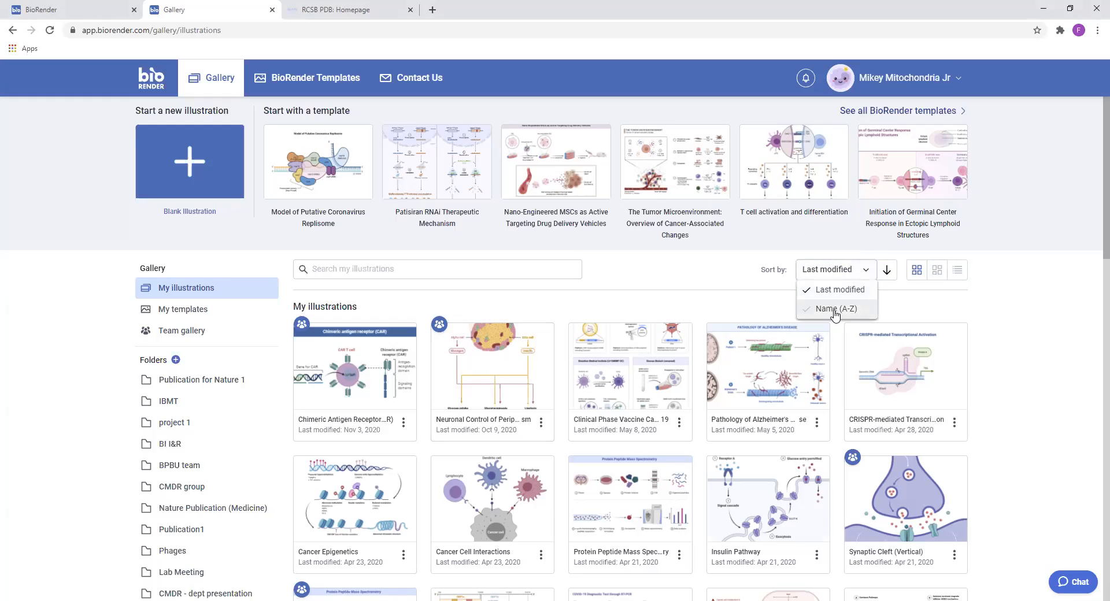
{"action": "left_click", "coordinate": [835, 310]}
{"action": "left_click", "coordinate": [833, 273]}
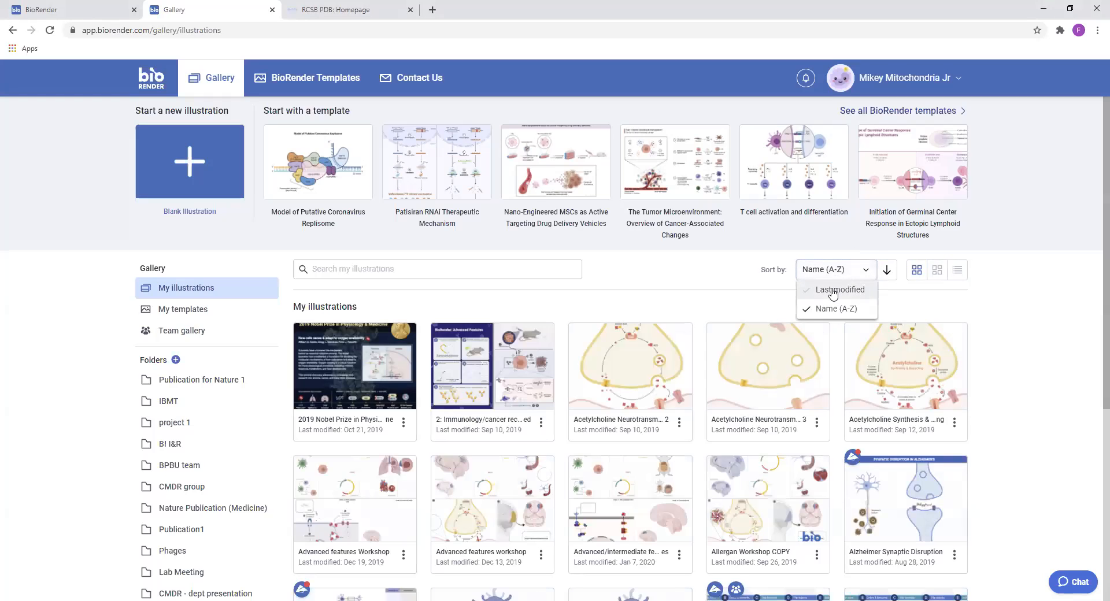
{"action": "left_click", "coordinate": [832, 292]}
Reverse the sort direction of the Last modified order, then restore the newest-first order
{"action": "left_click", "coordinate": [858, 273]}
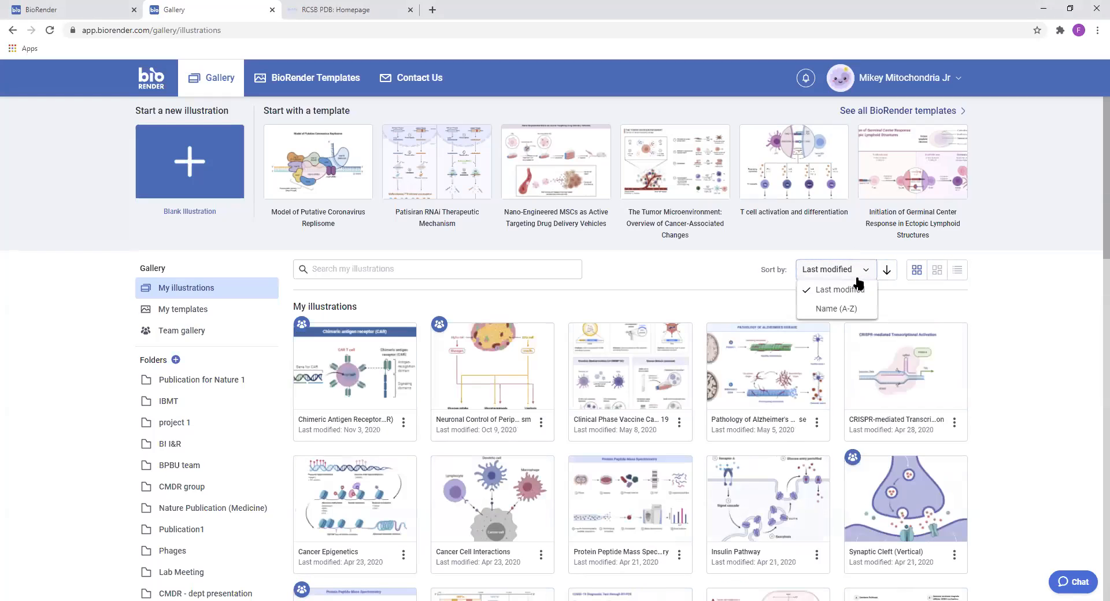
{"action": "left_click", "coordinate": [892, 272]}
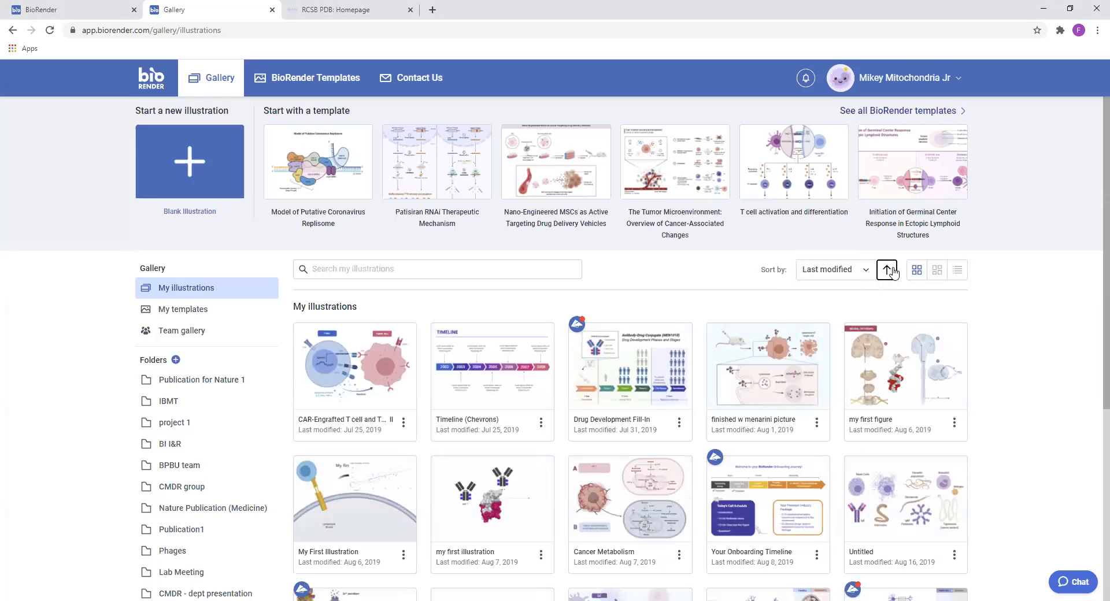
{"action": "left_click", "coordinate": [894, 274]}
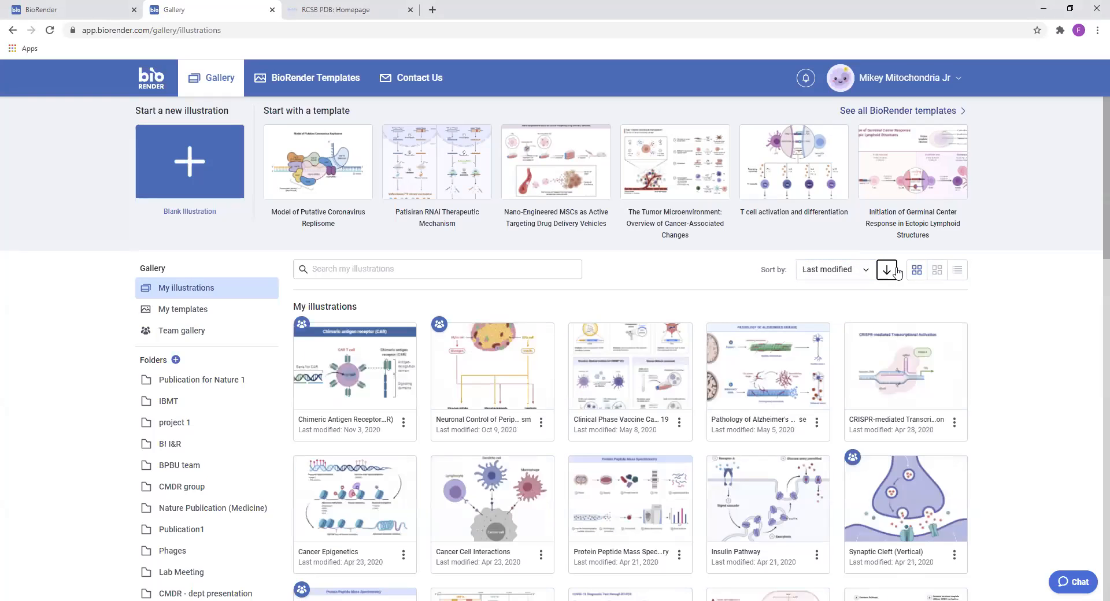
Show the illustrations in list view, then return to the large grid view and look through the illustrations
{"action": "left_click", "coordinate": [960, 274]}
{"action": "left_click", "coordinate": [917, 271]}
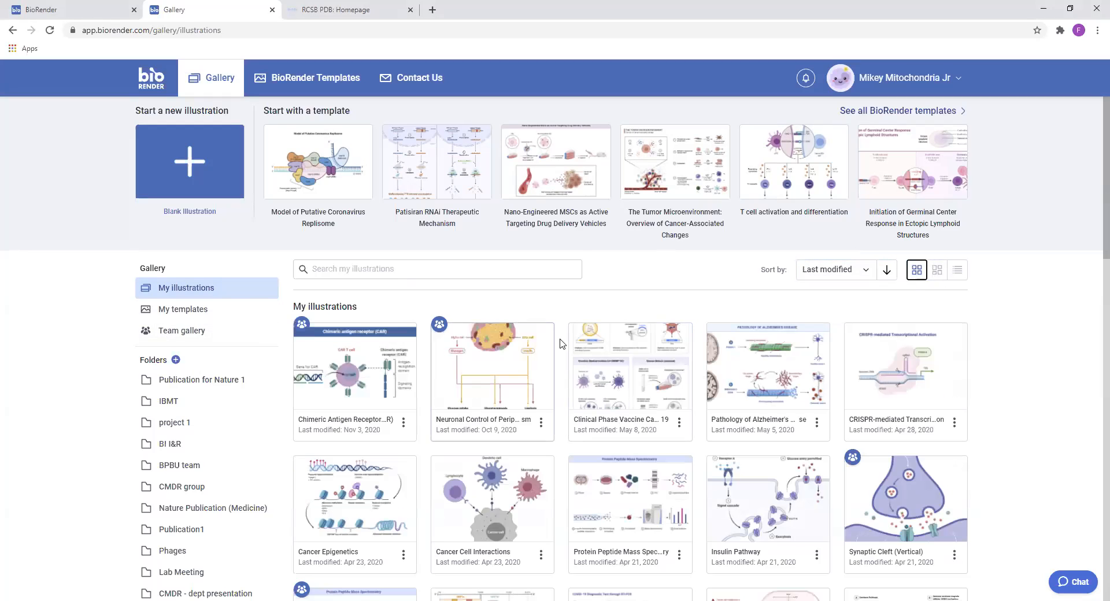
{"action": "scroll", "coordinate": [848, 373], "scroll_direction": "down", "scroll_amount": 4}
{"action": "scroll", "coordinate": [849, 373], "scroll_direction": "up", "scroll_amount": 4}
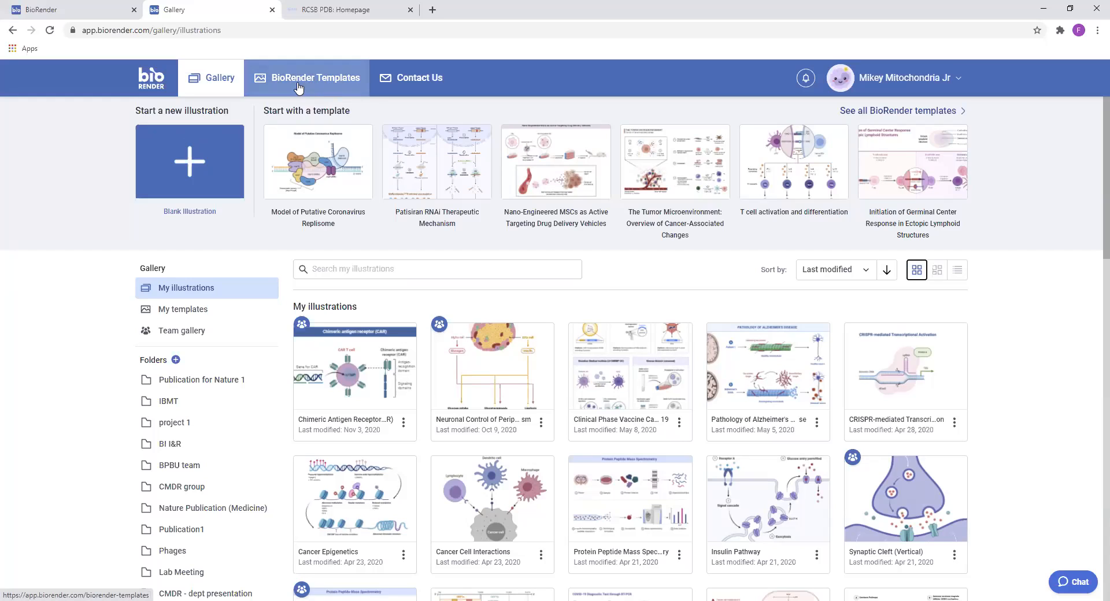
Open the BioRender Templates library and browse the newest templates across all categories
{"action": "left_click", "coordinate": [361, 84]}
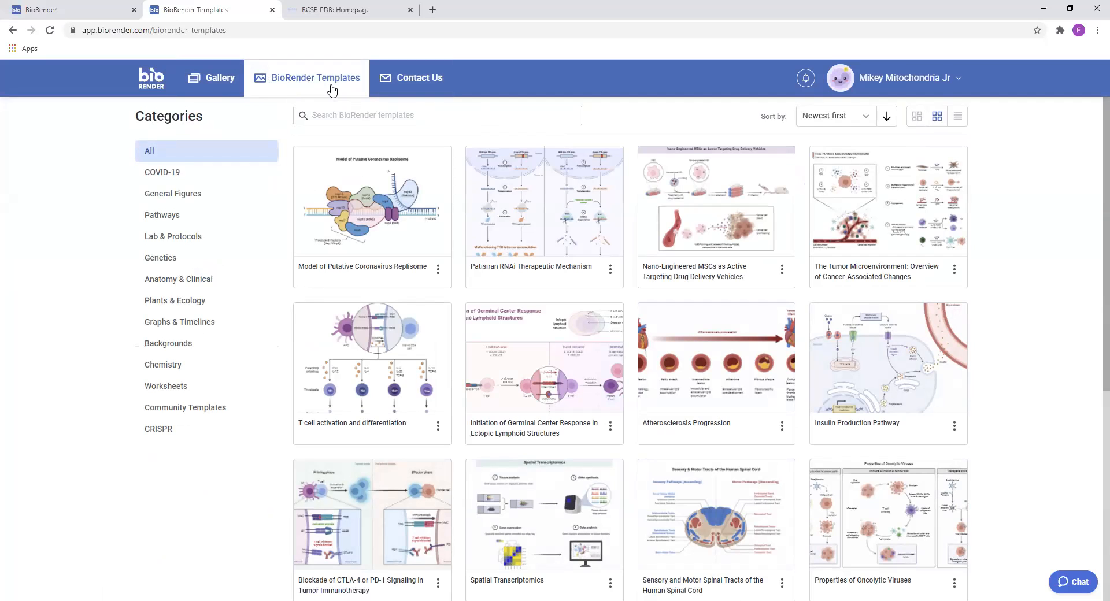
{"action": "left_click", "coordinate": [220, 83]}
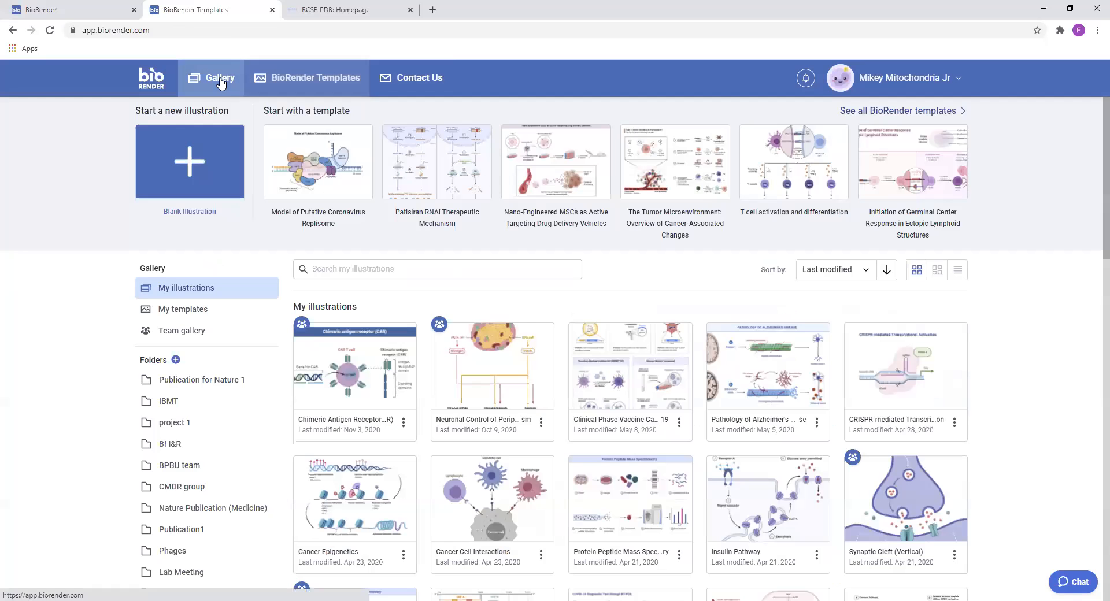
{"action": "left_click", "coordinate": [327, 76]}
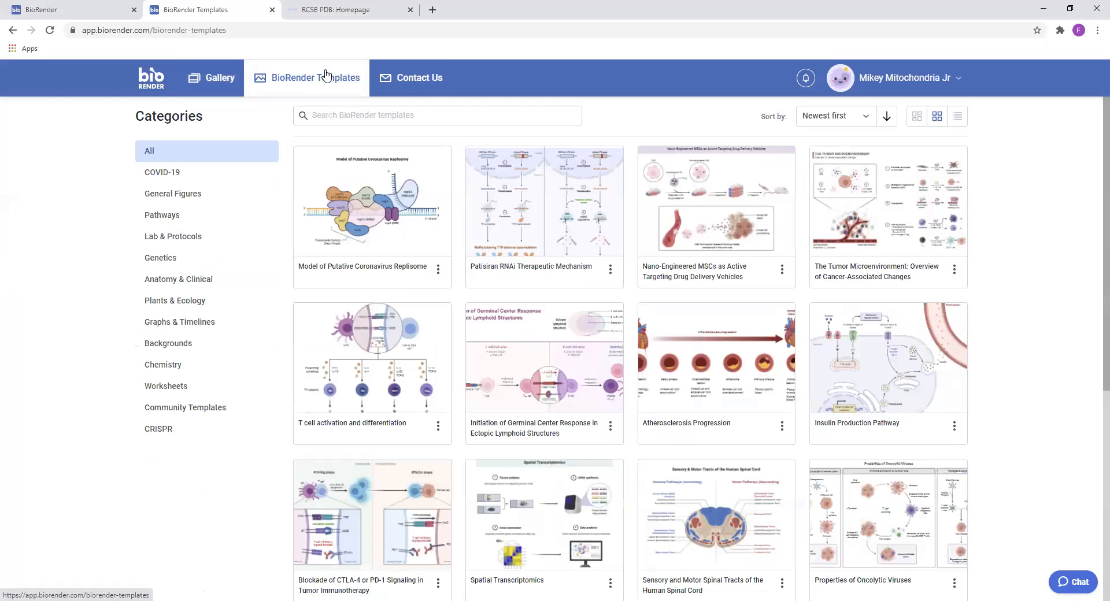
{"action": "scroll", "coordinate": [885, 226], "scroll_direction": "down", "scroll_amount": 4}
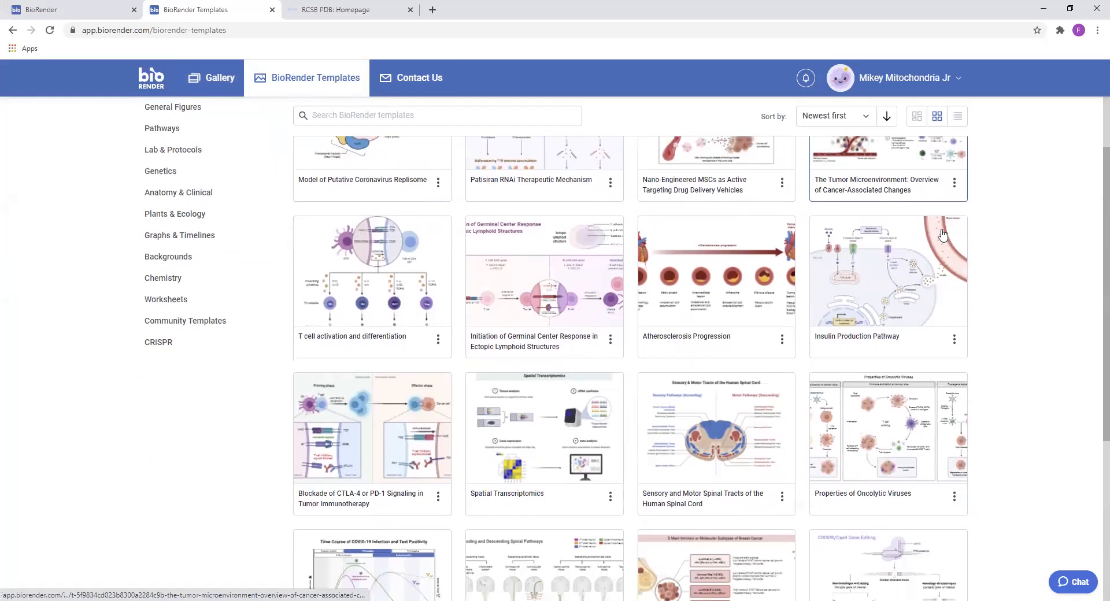
{"action": "scroll", "coordinate": [942, 258], "scroll_direction": "down", "scroll_amount": 6}
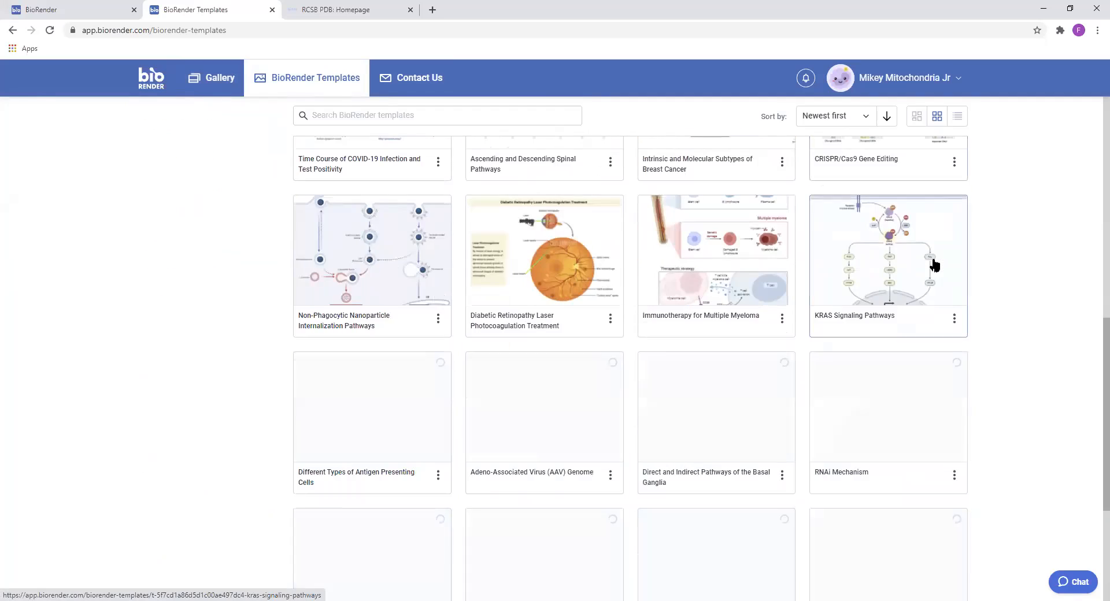
{"action": "scroll", "coordinate": [923, 264], "scroll_direction": "down", "scroll_amount": 6}
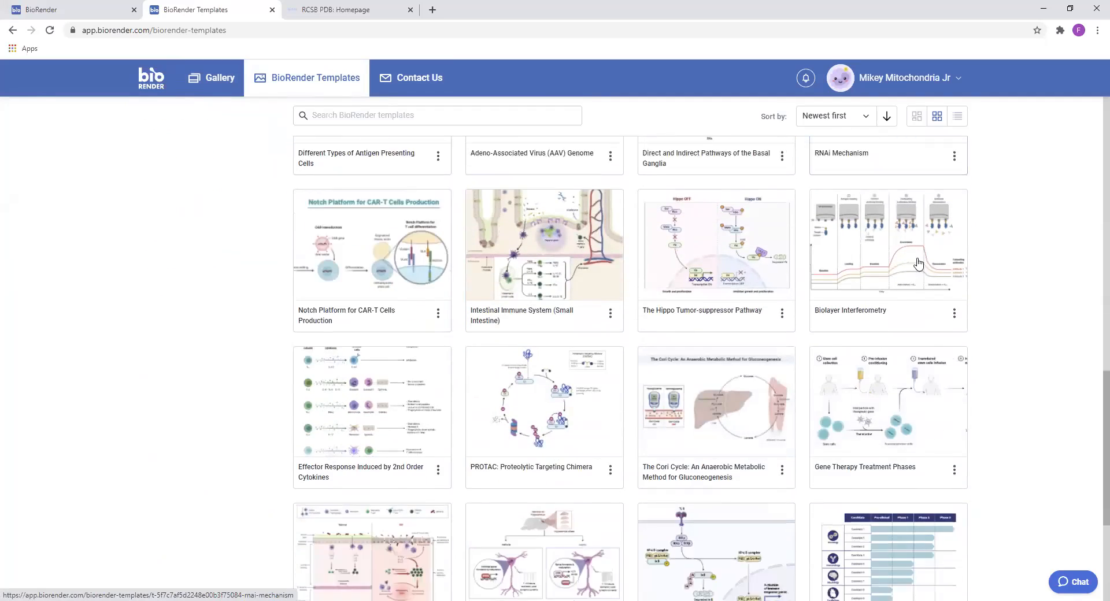
{"action": "scroll", "coordinate": [902, 264], "scroll_direction": "down", "scroll_amount": 7}
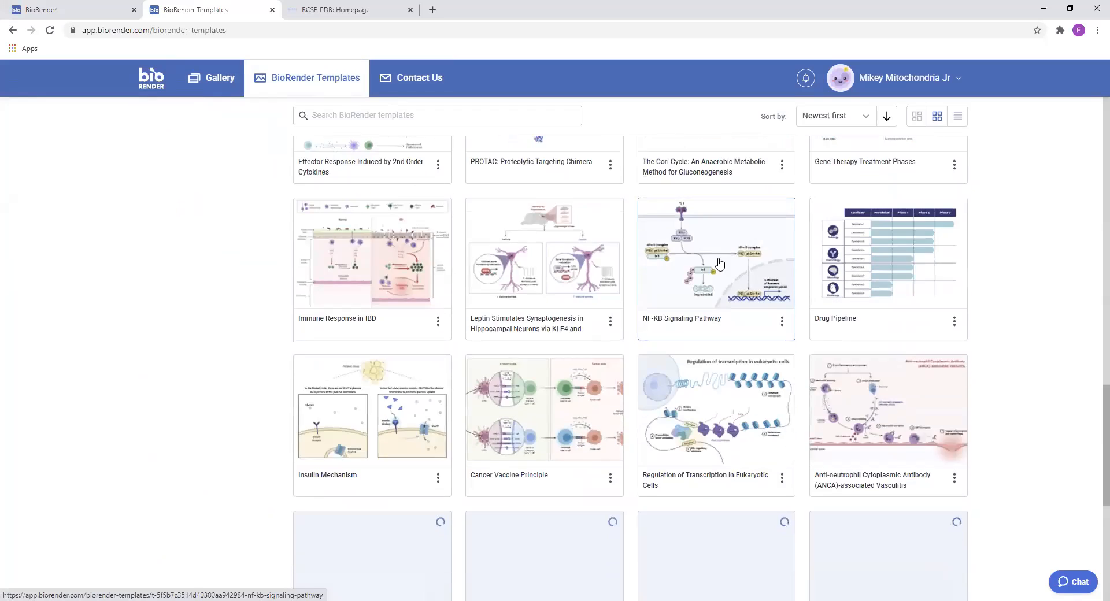
{"action": "scroll", "coordinate": [798, 269], "scroll_direction": "down", "scroll_amount": 6}
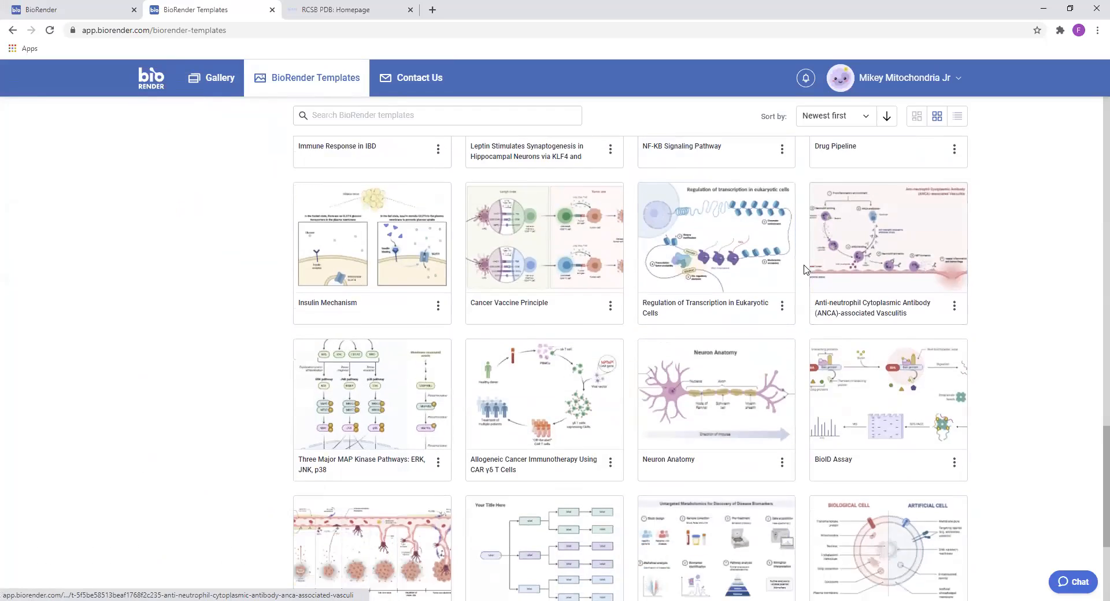
{"action": "scroll", "coordinate": [802, 266], "scroll_direction": "down", "scroll_amount": 6}
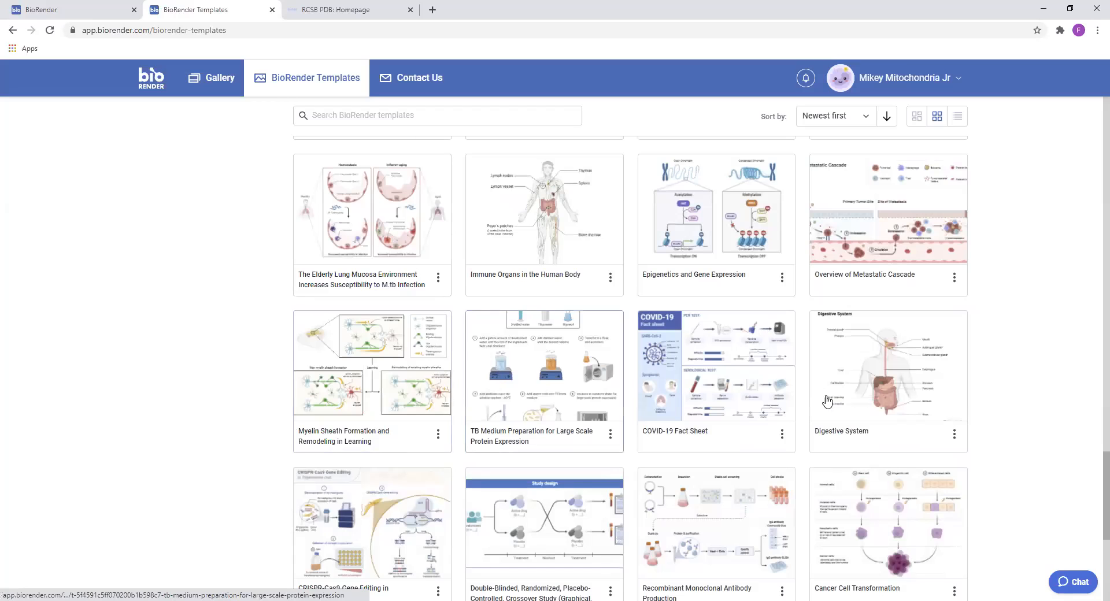
Preview the COVID-19 Fact Sheet template, examine its description, acknowledgements and further readings, and close the preview
{"action": "left_click", "coordinate": [750, 364]}
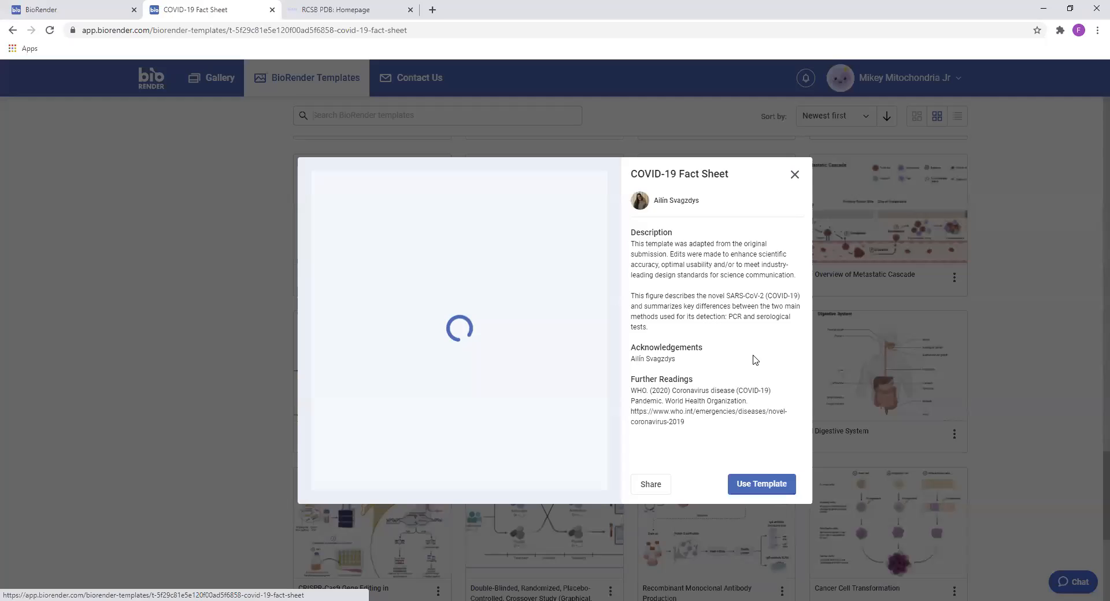
{"action": "left_click_drag", "start_coordinate": [633, 243], "coordinate": [798, 321]}
{"action": "left_click", "coordinate": [657, 358]}
{"action": "left_click_drag", "start_coordinate": [632, 352], "coordinate": [695, 362]}
{"action": "left_click", "coordinate": [681, 379]}
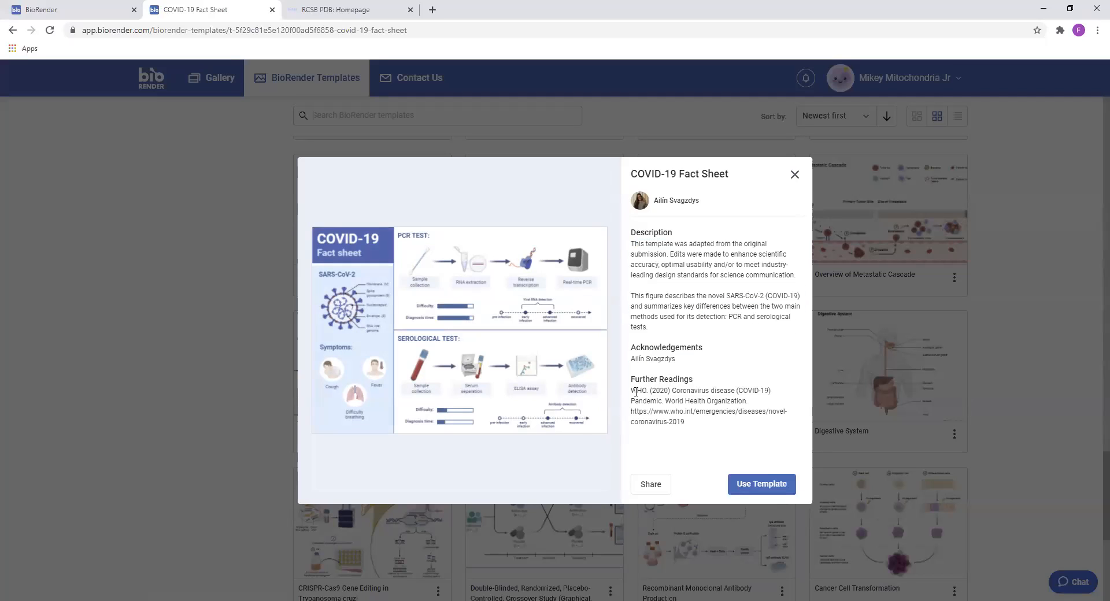
{"action": "left_click_drag", "start_coordinate": [636, 392], "coordinate": [749, 423]}
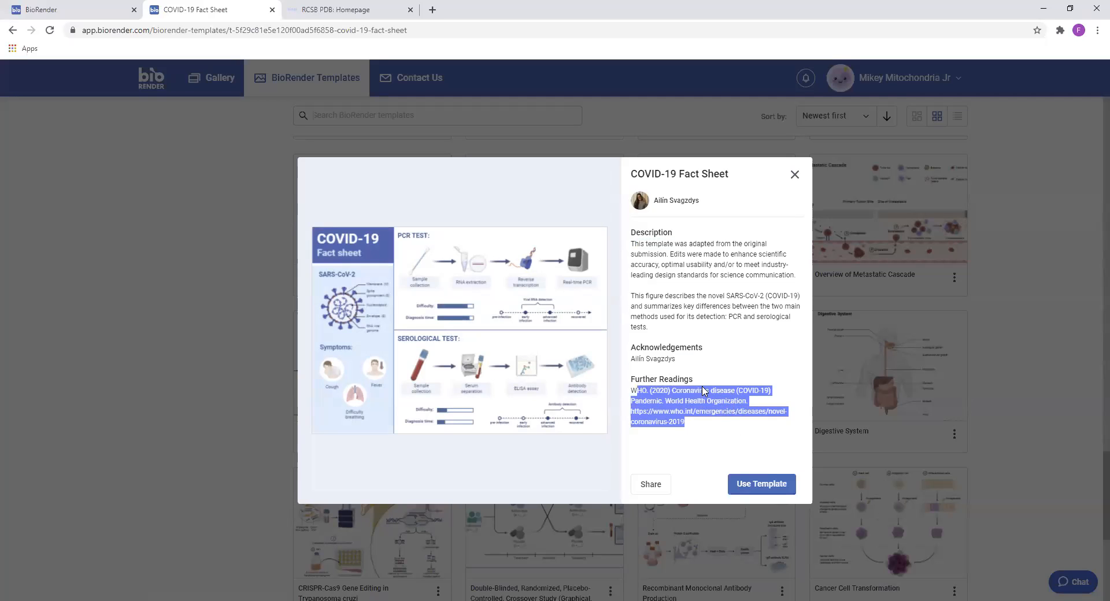
{"action": "left_click", "coordinate": [934, 364]}
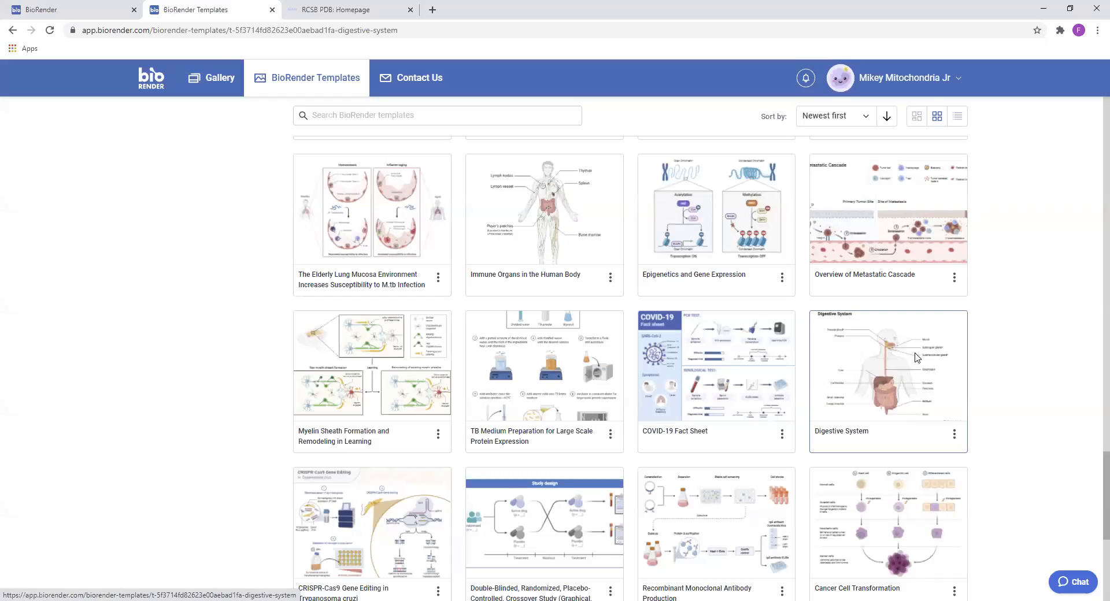
Preview the Overview of Metastatic Cascade template, examine its further readings link, and close the preview
{"action": "left_click", "coordinate": [932, 363]}
{"action": "left_click", "coordinate": [919, 273]}
{"action": "left_click", "coordinate": [919, 273]}
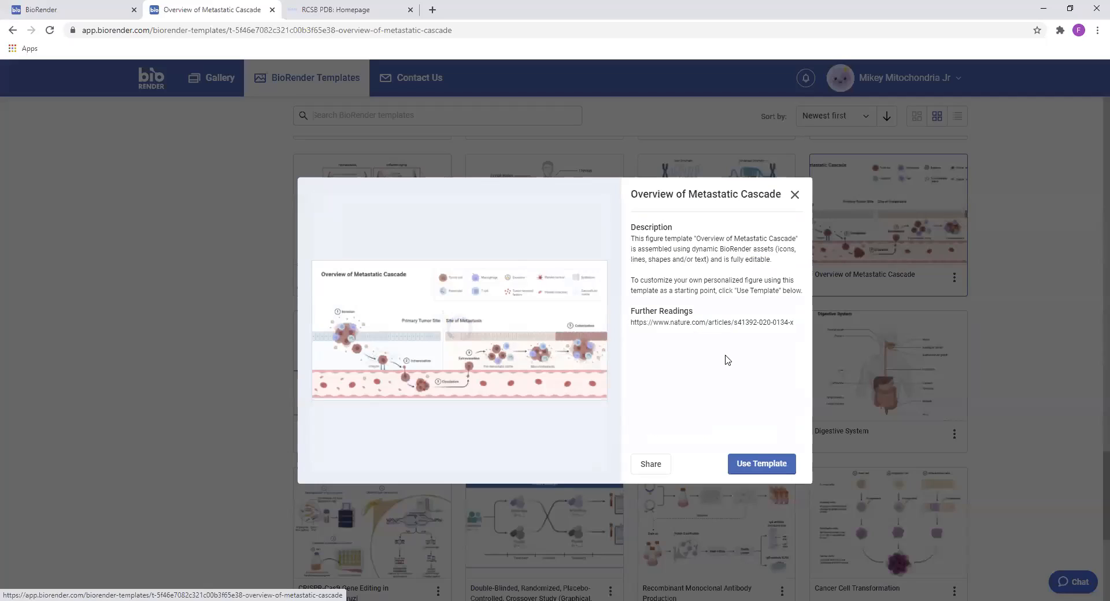
{"action": "left_click_drag", "start_coordinate": [655, 323], "coordinate": [785, 322]}
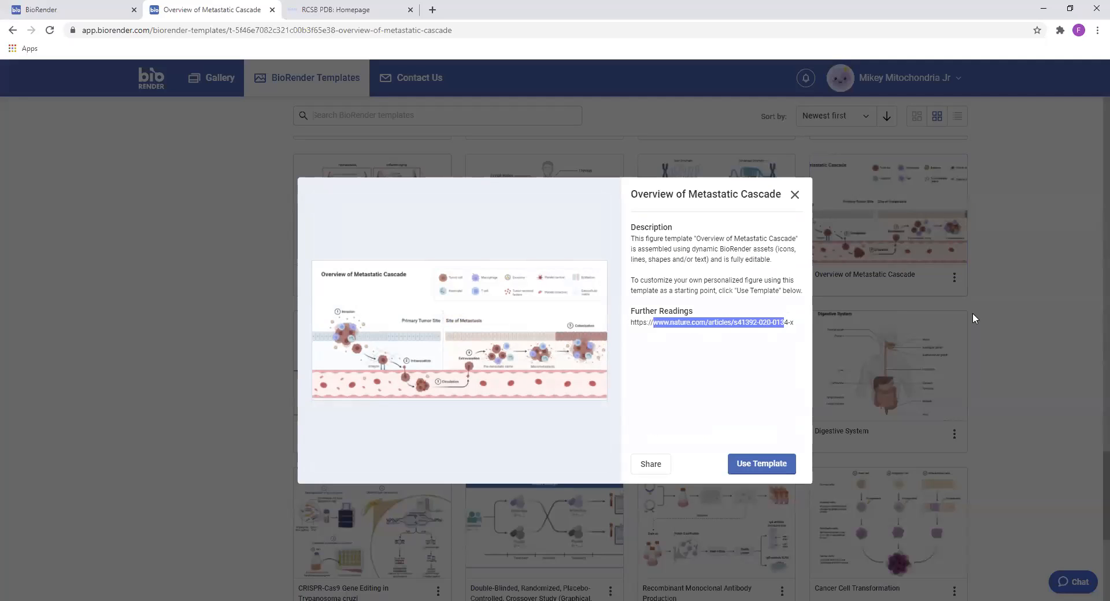
{"action": "left_click", "coordinate": [1021, 304]}
View the COVID-19 template category, then show the General Figures category
{"action": "scroll", "coordinate": [536, 305], "scroll_direction": "up", "scroll_amount": 15}
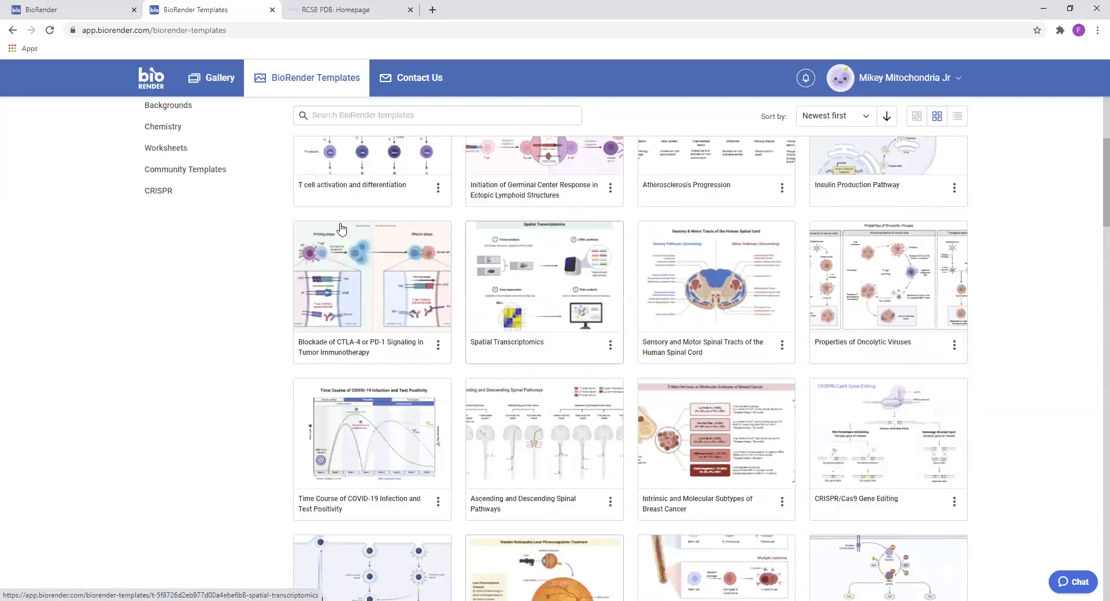
{"action": "scroll", "coordinate": [341, 230], "scroll_direction": "up", "scroll_amount": 5}
{"action": "left_click", "coordinate": [186, 175]}
{"action": "left_click", "coordinate": [214, 195]}
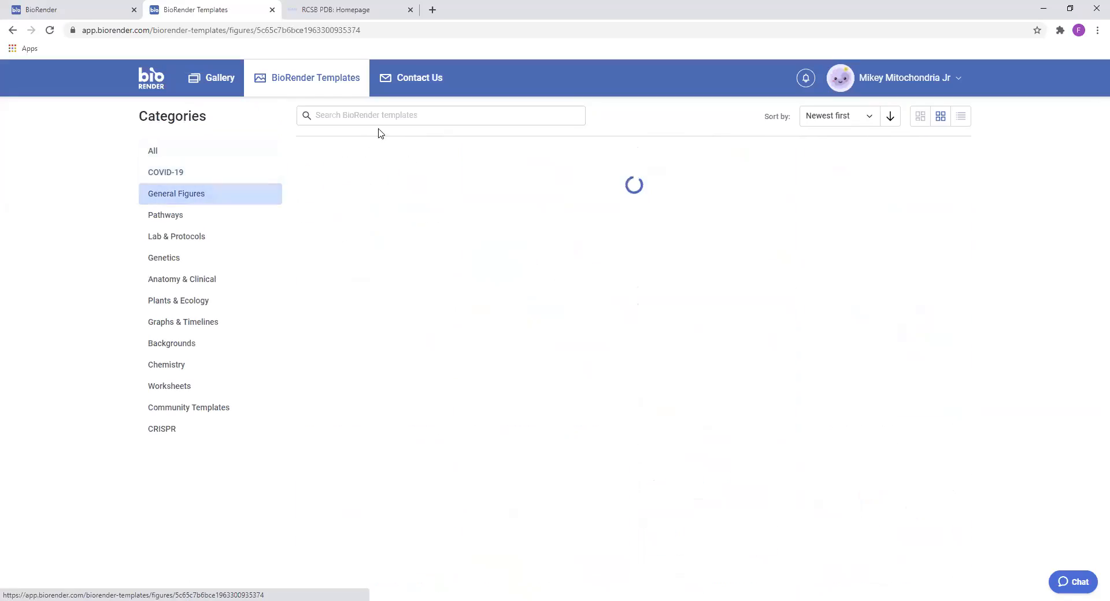
Search the BioRender templates for "anatomy" and look through the matching figures
{"action": "left_click", "coordinate": [393, 118]}
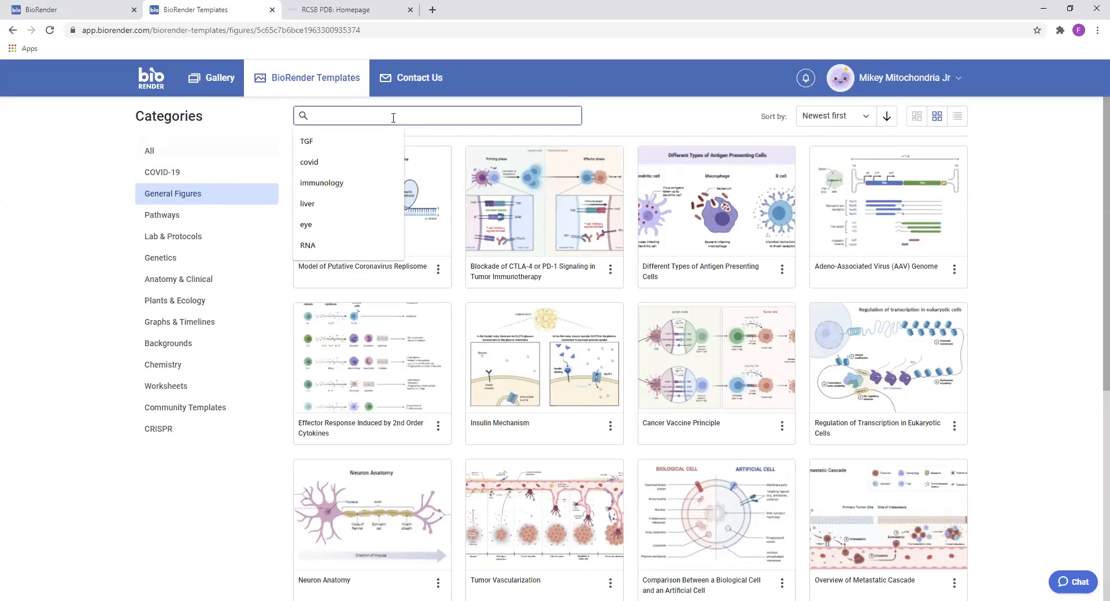
{"action": "type", "text": "ana"}
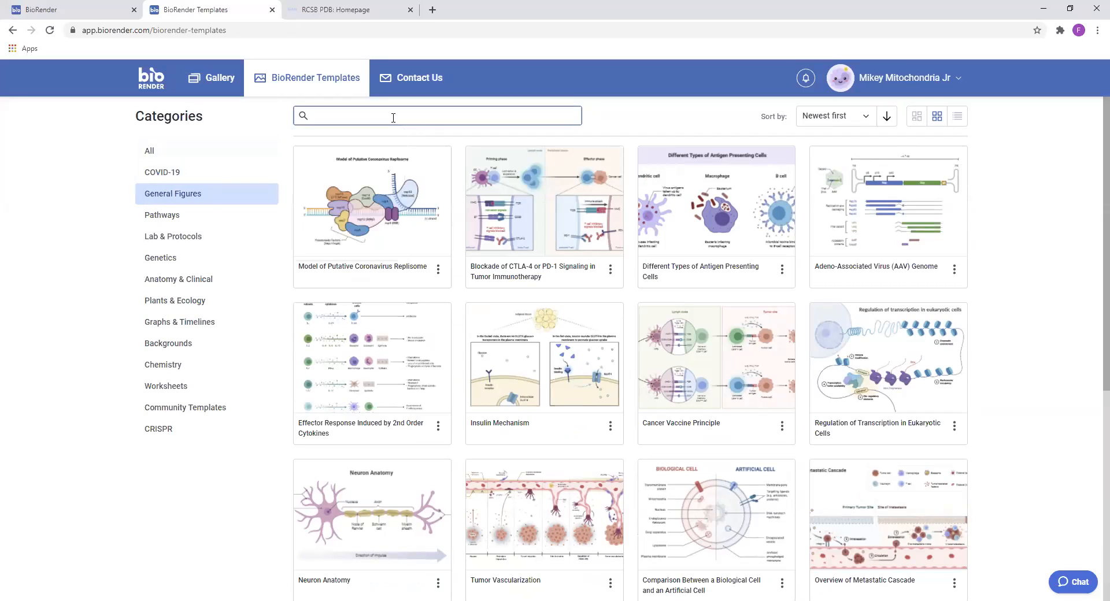
{"action": "type", "text": "tomy"}
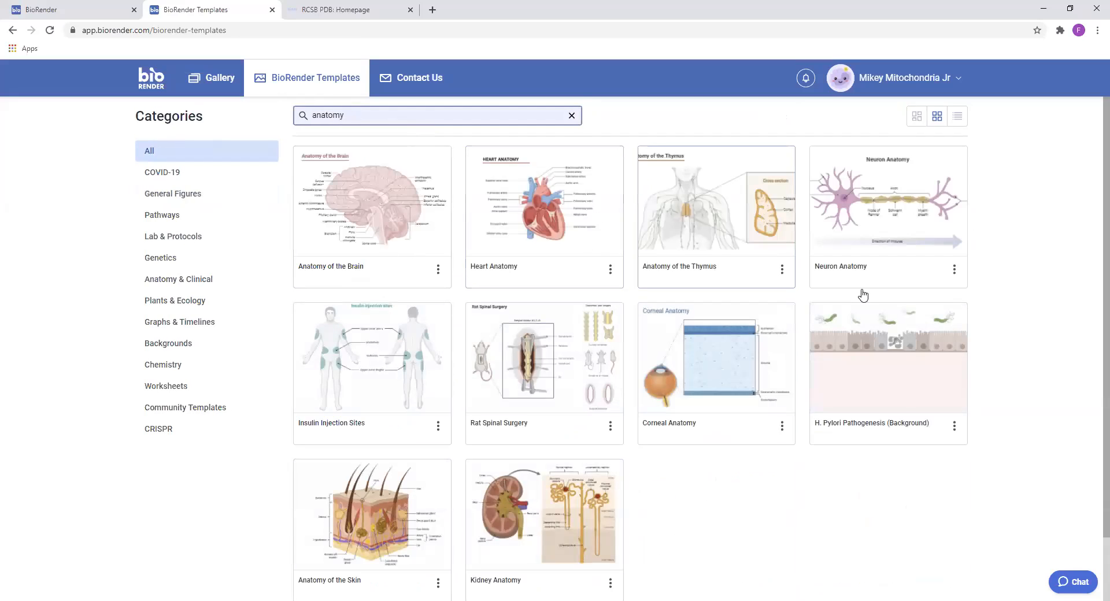
{"action": "scroll", "coordinate": [752, 374], "scroll_direction": "down", "scroll_amount": 3}
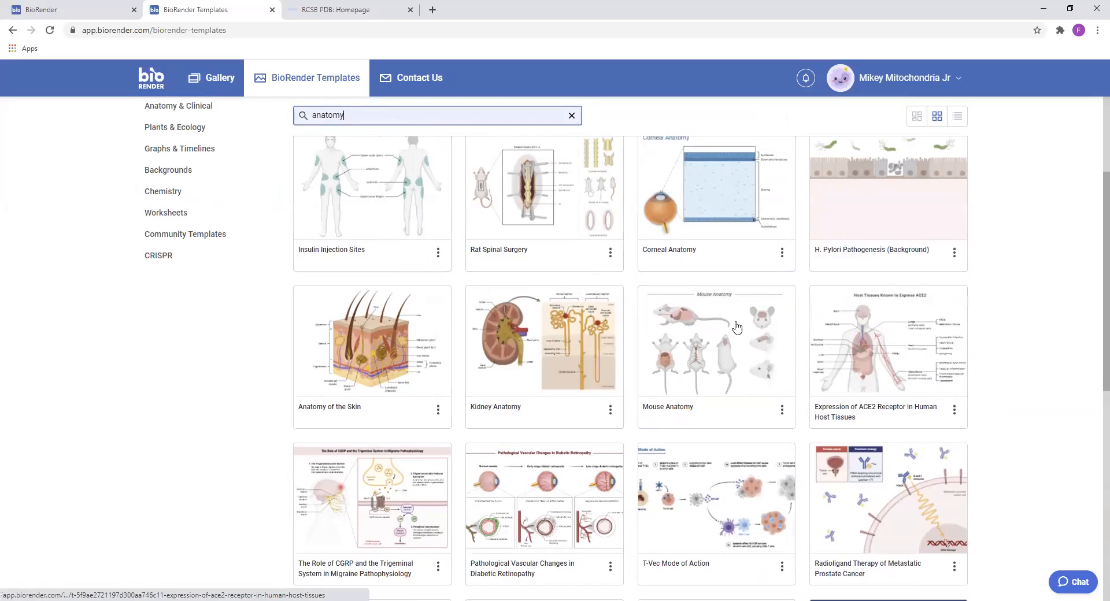
{"action": "scroll", "coordinate": [341, 190], "scroll_direction": "up", "scroll_amount": 2}
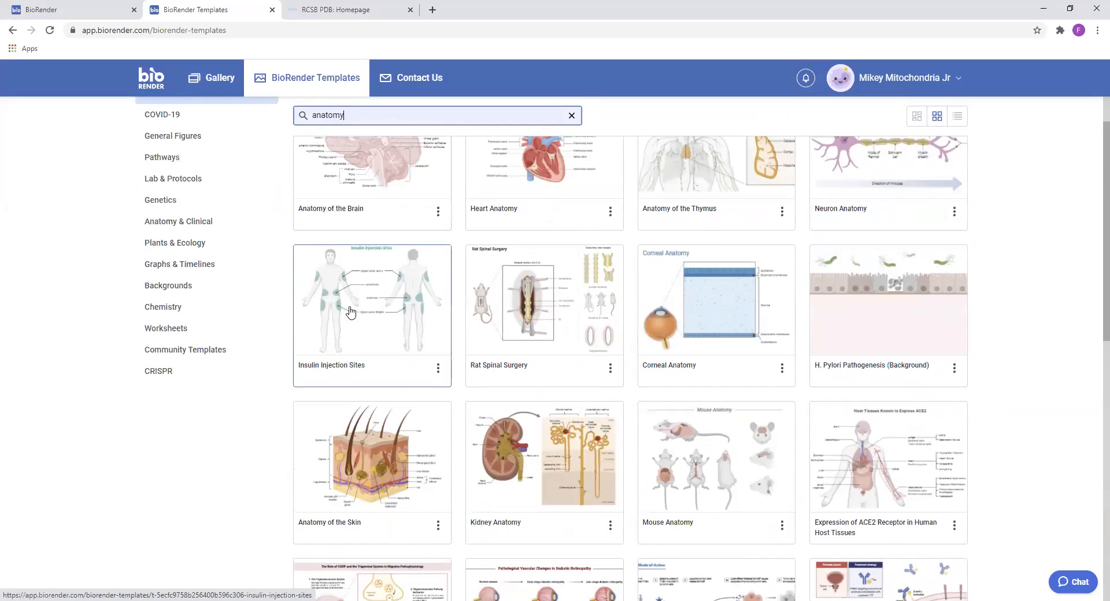
{"action": "scroll", "coordinate": [544, 277], "scroll_direction": "down", "scroll_amount": 3}
{"action": "scroll", "coordinate": [688, 331], "scroll_direction": "down", "scroll_amount": 6}
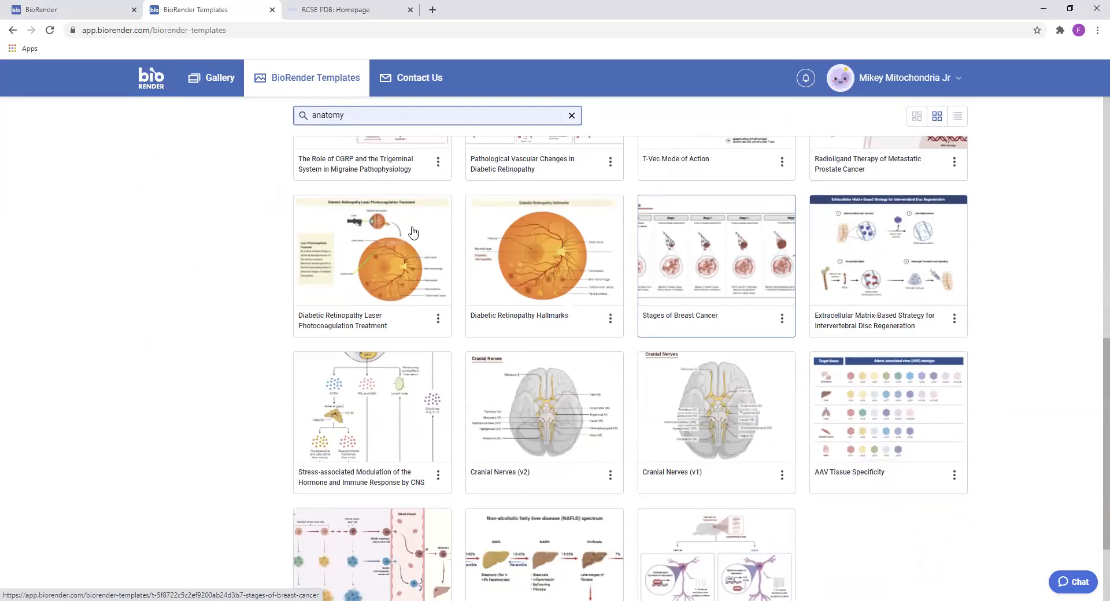
{"action": "scroll", "coordinate": [414, 230], "scroll_direction": "up", "scroll_amount": 10}
Replace the template search with "back" and look through the matching templates
{"action": "left_click_drag", "start_coordinate": [377, 116], "coordinate": [164, 86]}
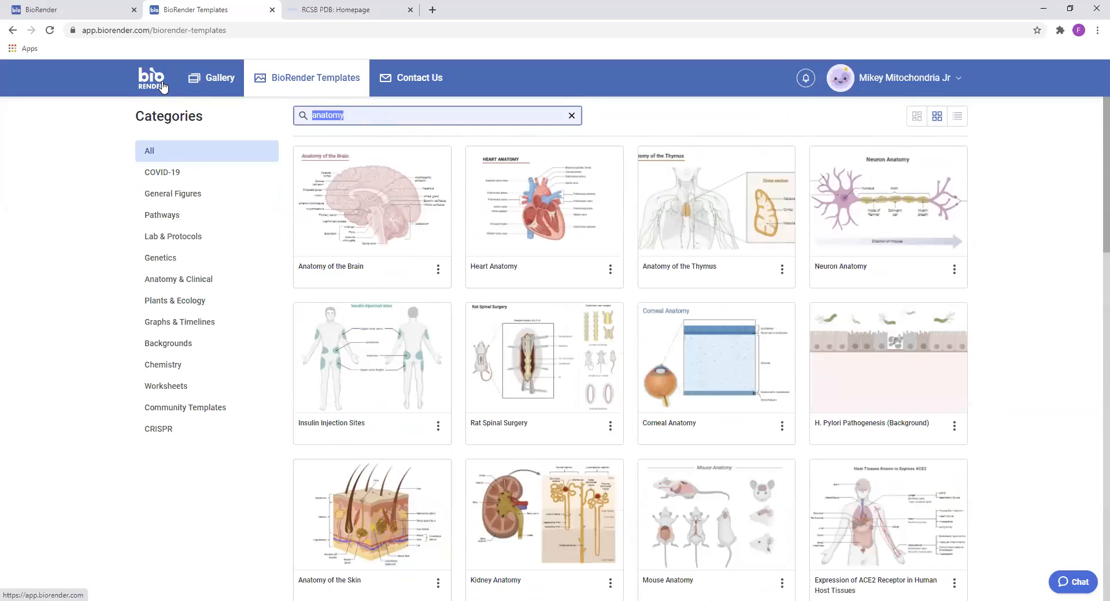
{"action": "type", "text": "back"}
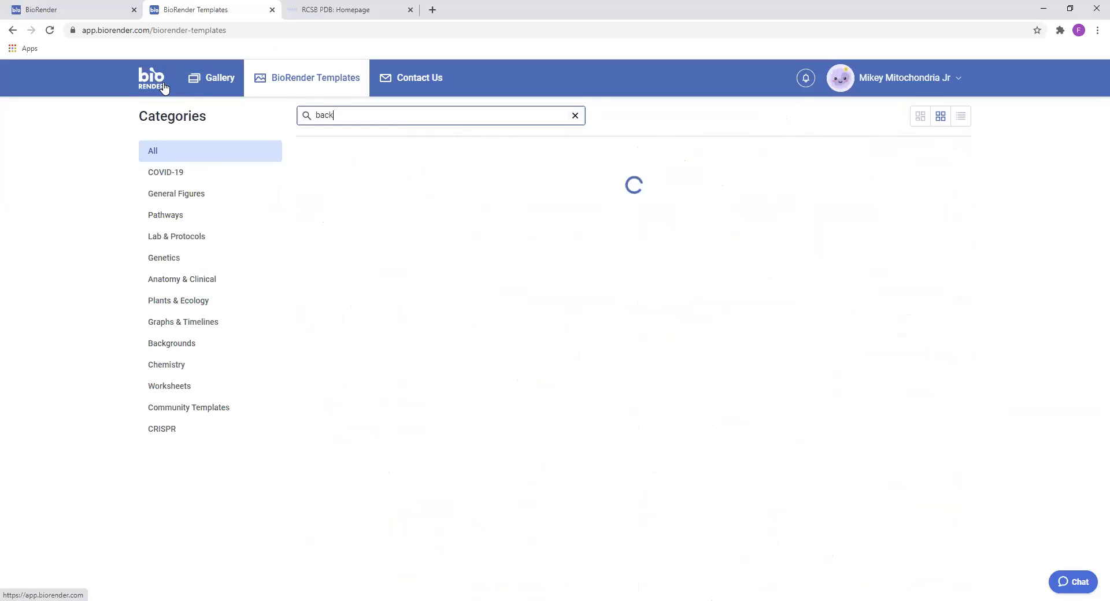
{"action": "scroll", "coordinate": [518, 217], "scroll_direction": "down", "scroll_amount": 7}
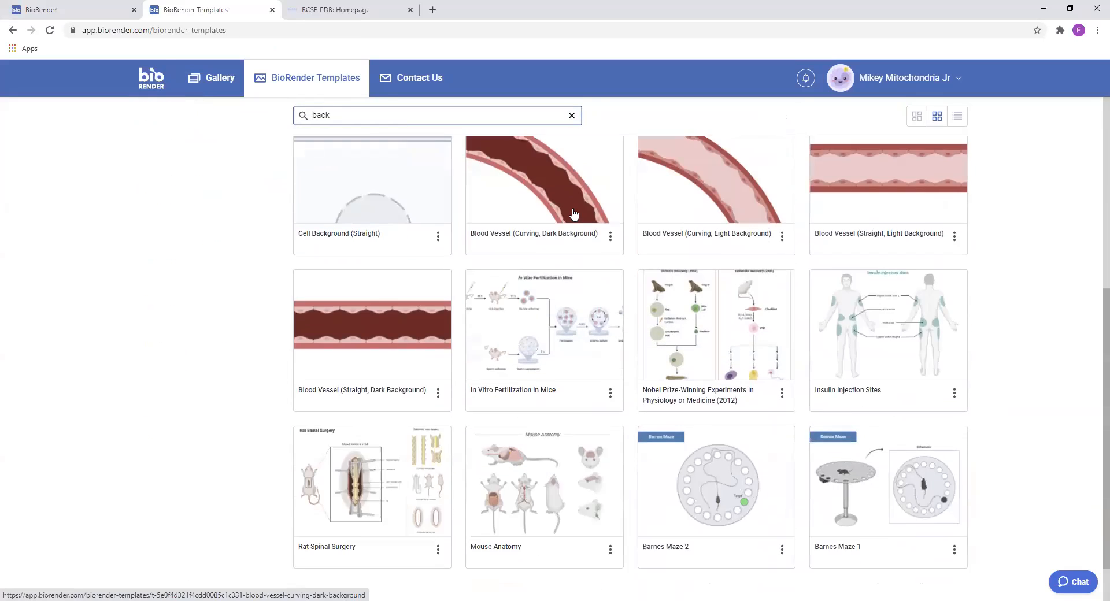
{"action": "scroll", "coordinate": [731, 371], "scroll_direction": "down", "scroll_amount": 5}
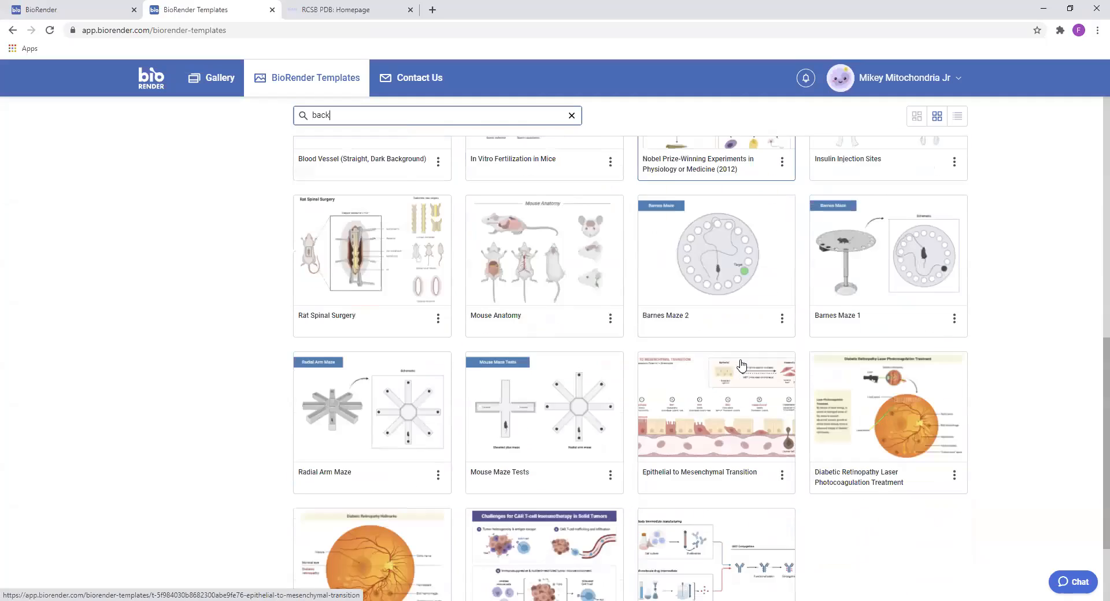
Replace the template search with "pain" and look through the matching templates
{"action": "scroll", "coordinate": [619, 337], "scroll_direction": "up", "scroll_amount": 5}
{"action": "scroll", "coordinate": [598, 322], "scroll_direction": "up", "scroll_amount": 7}
{"action": "left_click", "coordinate": [572, 115]}
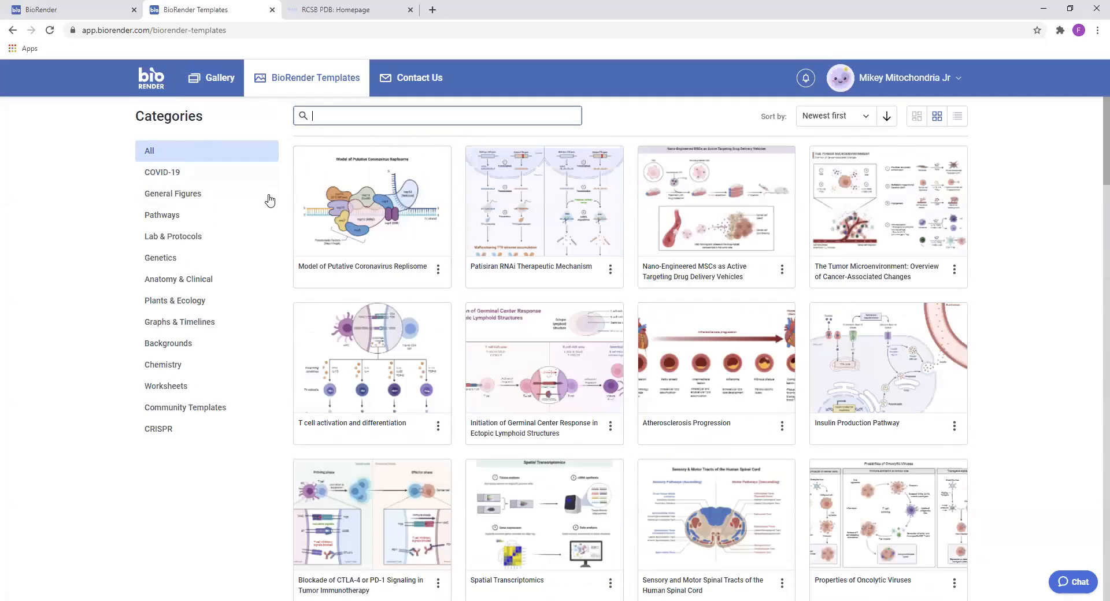
{"action": "type", "text": "pain"}
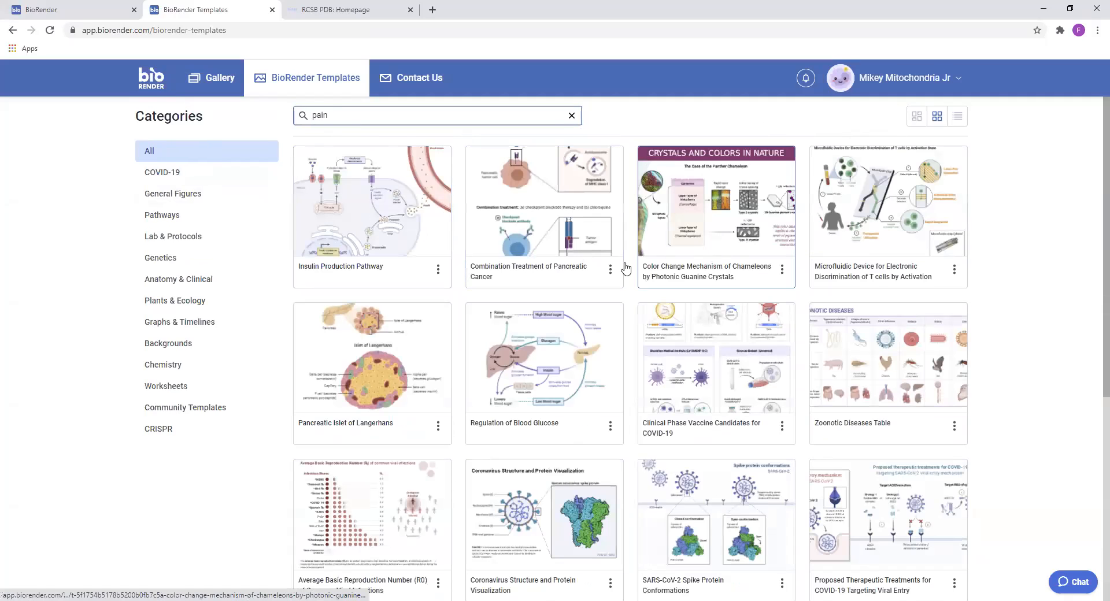
{"action": "scroll", "coordinate": [512, 236], "scroll_direction": "down", "scroll_amount": 3}
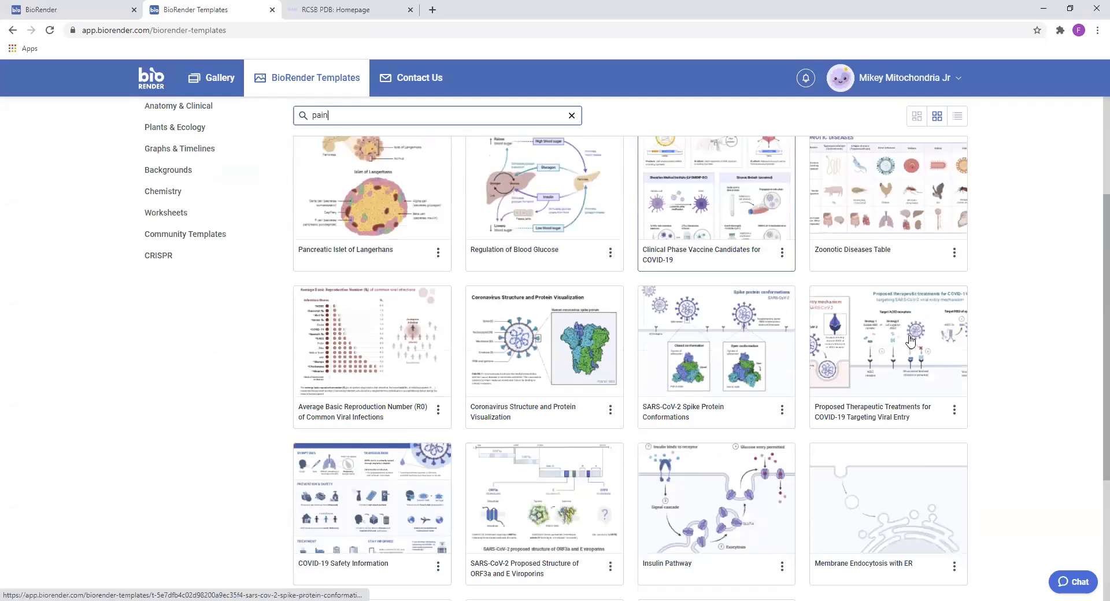
{"action": "scroll", "coordinate": [650, 491], "scroll_direction": "down", "scroll_amount": 6}
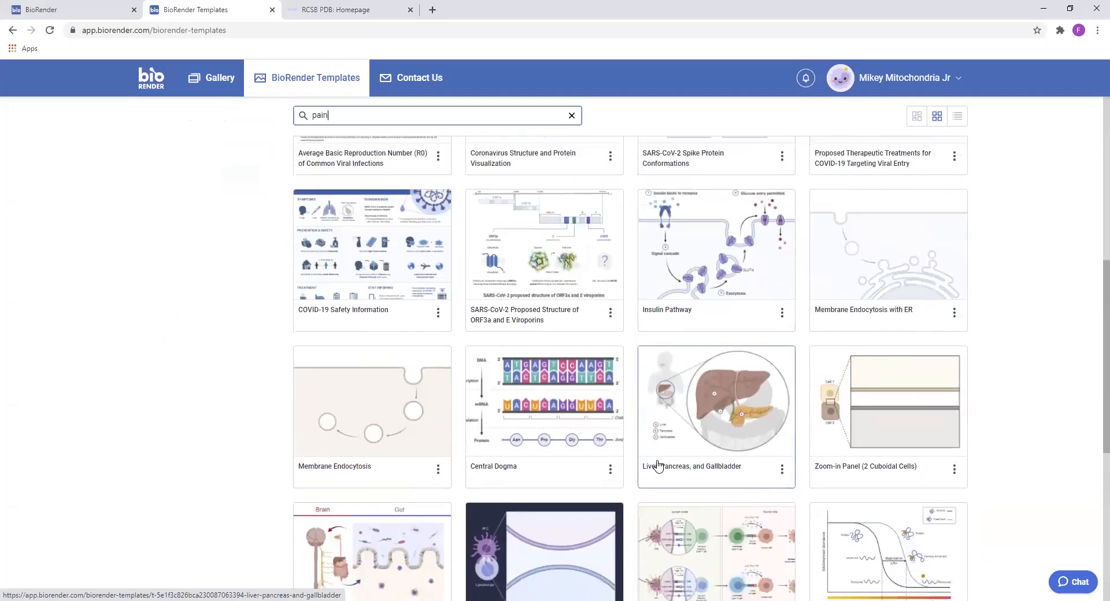
{"action": "scroll", "coordinate": [608, 445], "scroll_direction": "up", "scroll_amount": 3}
{"action": "scroll", "coordinate": [608, 445], "scroll_direction": "up", "scroll_amount": 6}
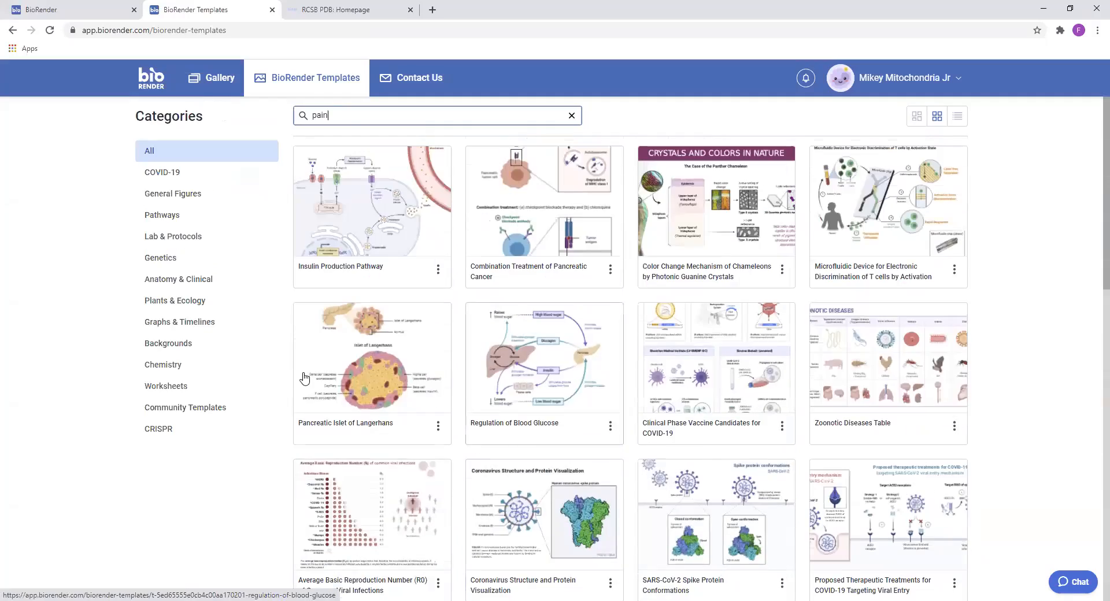
Show the Lab & Protocols template category and look through its protocol and workflow figures
{"action": "left_click", "coordinate": [193, 238]}
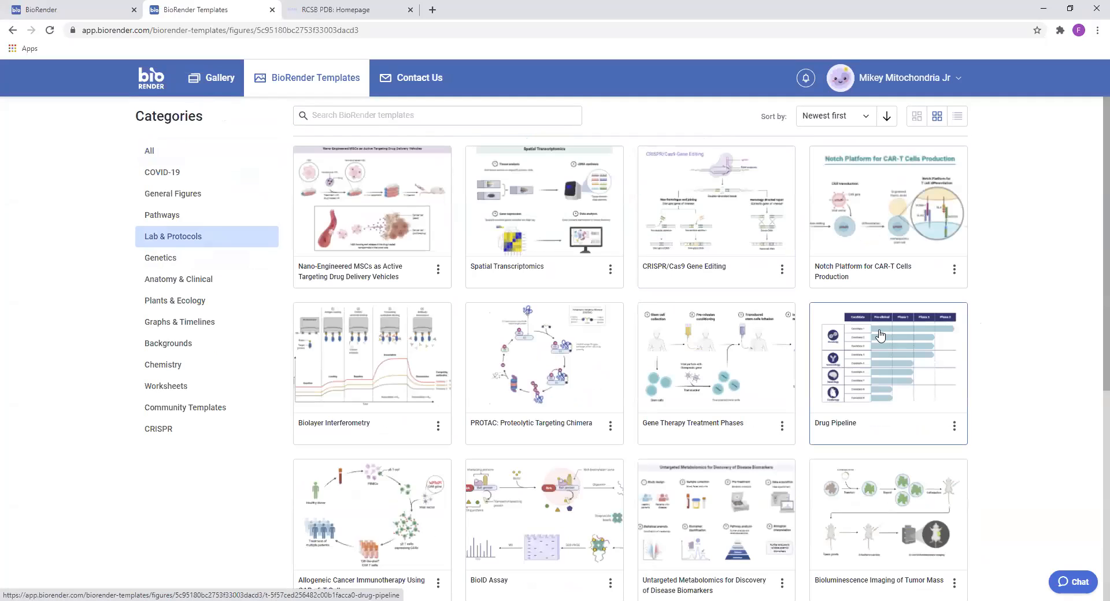
{"action": "scroll", "coordinate": [825, 345], "scroll_direction": "down", "scroll_amount": 10}
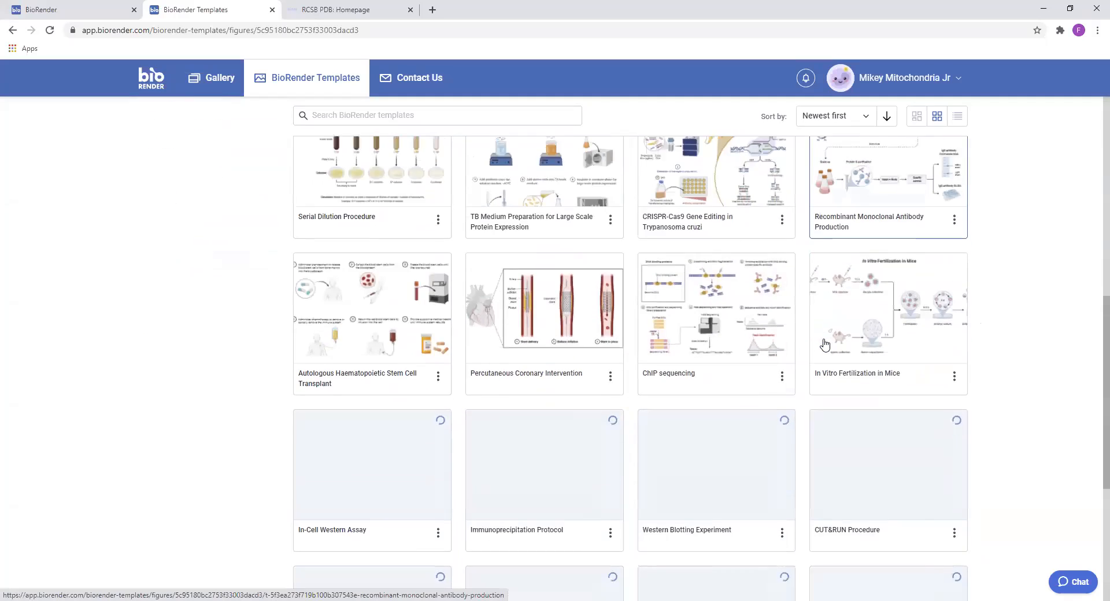
{"action": "scroll", "coordinate": [825, 345], "scroll_direction": "down", "scroll_amount": 2}
{"action": "scroll", "coordinate": [824, 345], "scroll_direction": "down", "scroll_amount": 1}
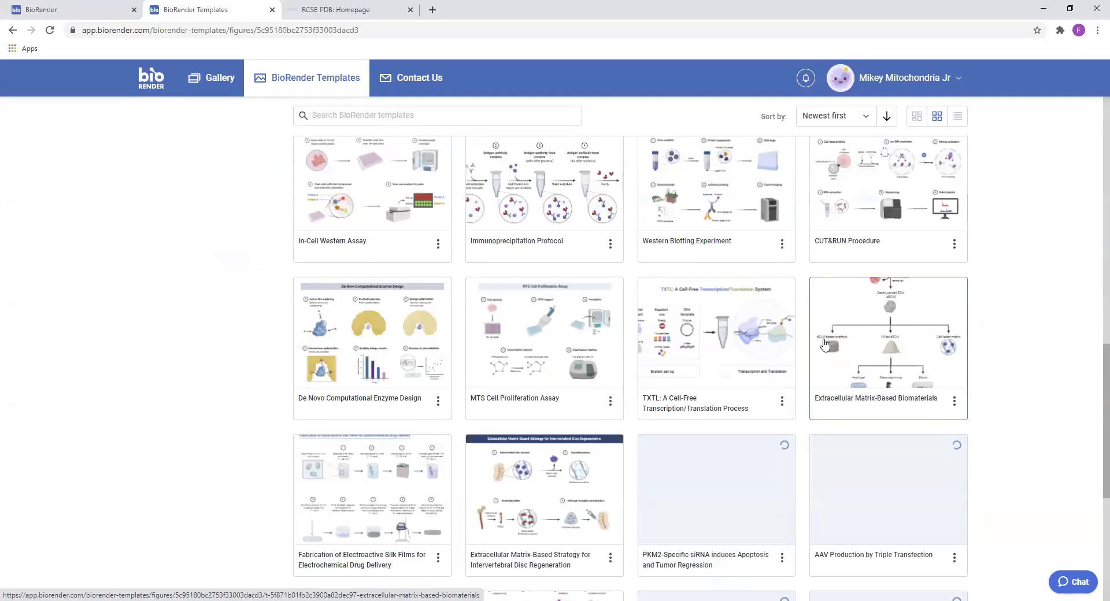
{"action": "scroll", "coordinate": [824, 345], "scroll_direction": "down", "scroll_amount": 4}
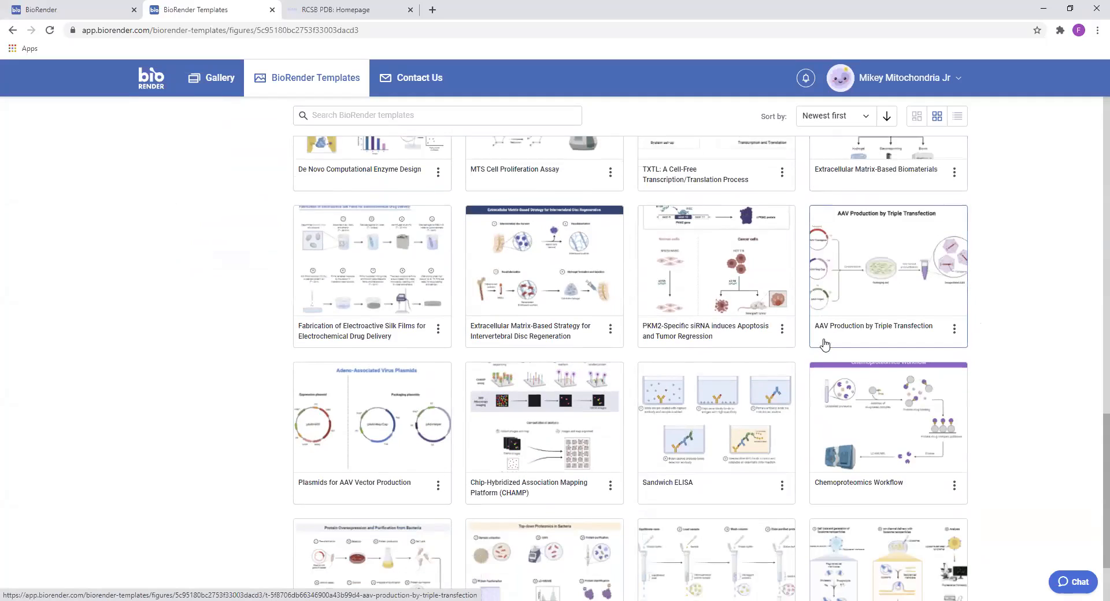
{"action": "scroll", "coordinate": [700, 333], "scroll_direction": "down", "scroll_amount": 1}
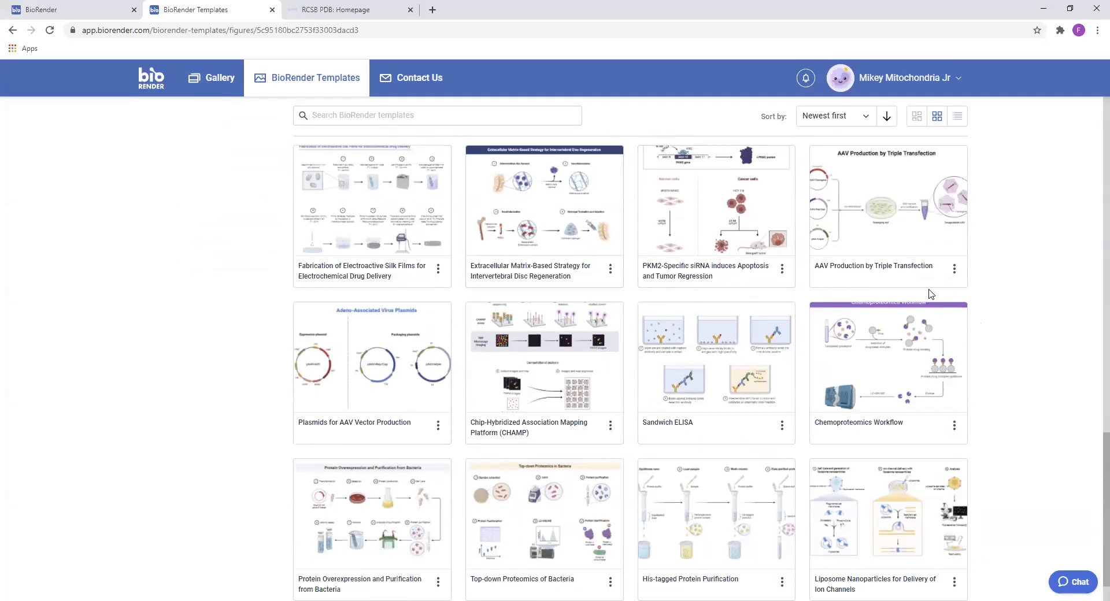
{"action": "scroll", "coordinate": [885, 304], "scroll_direction": "down", "scroll_amount": 5}
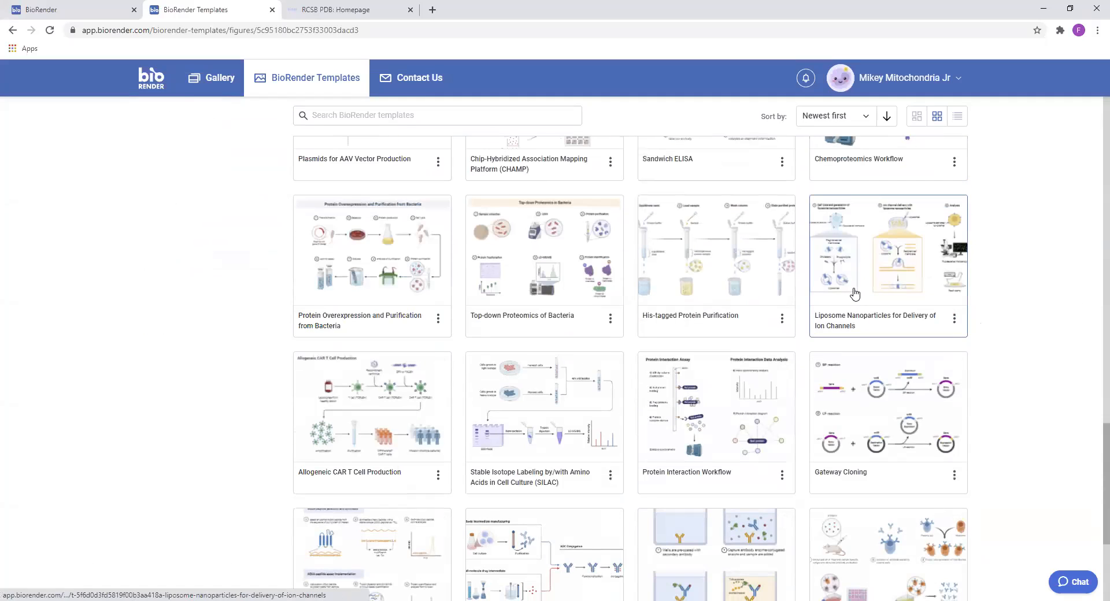
{"action": "scroll", "coordinate": [855, 294], "scroll_direction": "down", "scroll_amount": 7}
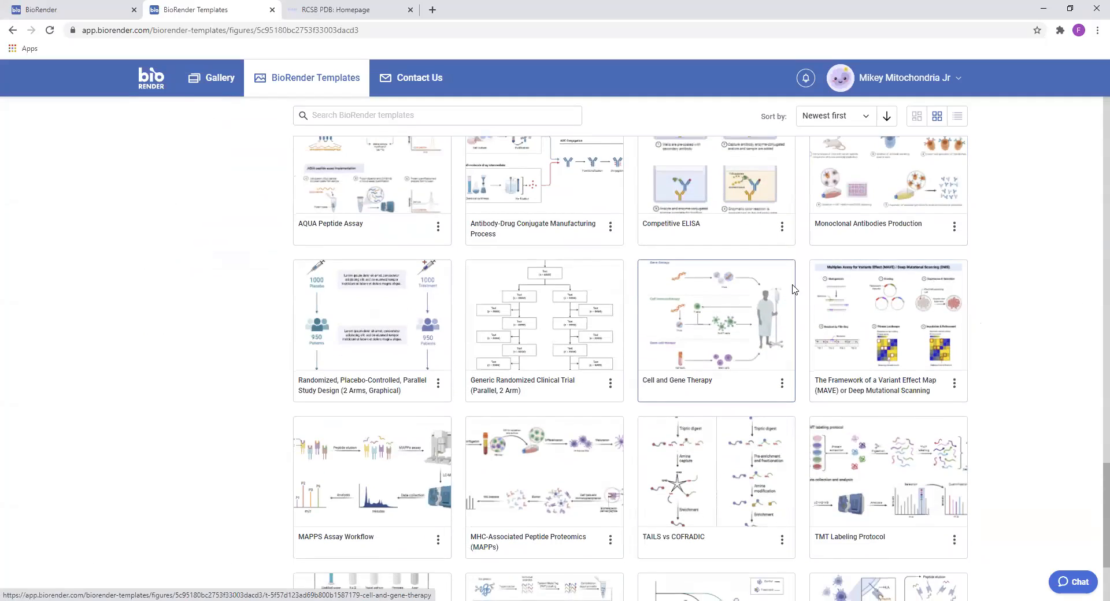
{"action": "scroll", "coordinate": [794, 289], "scroll_direction": "down", "scroll_amount": 5}
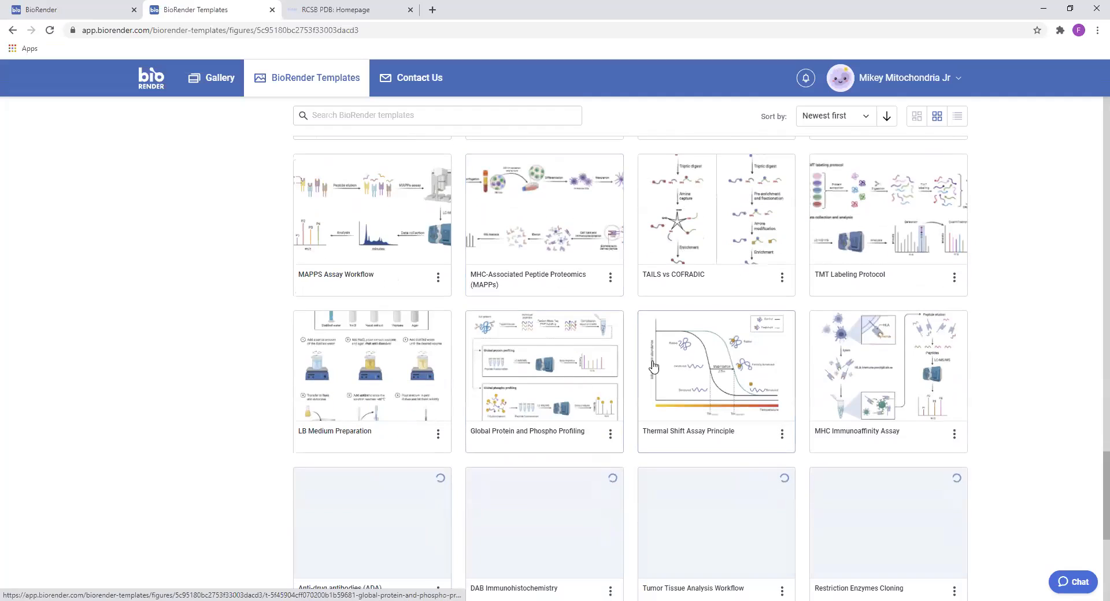
{"action": "scroll", "coordinate": [761, 350], "scroll_direction": "down", "scroll_amount": 1}
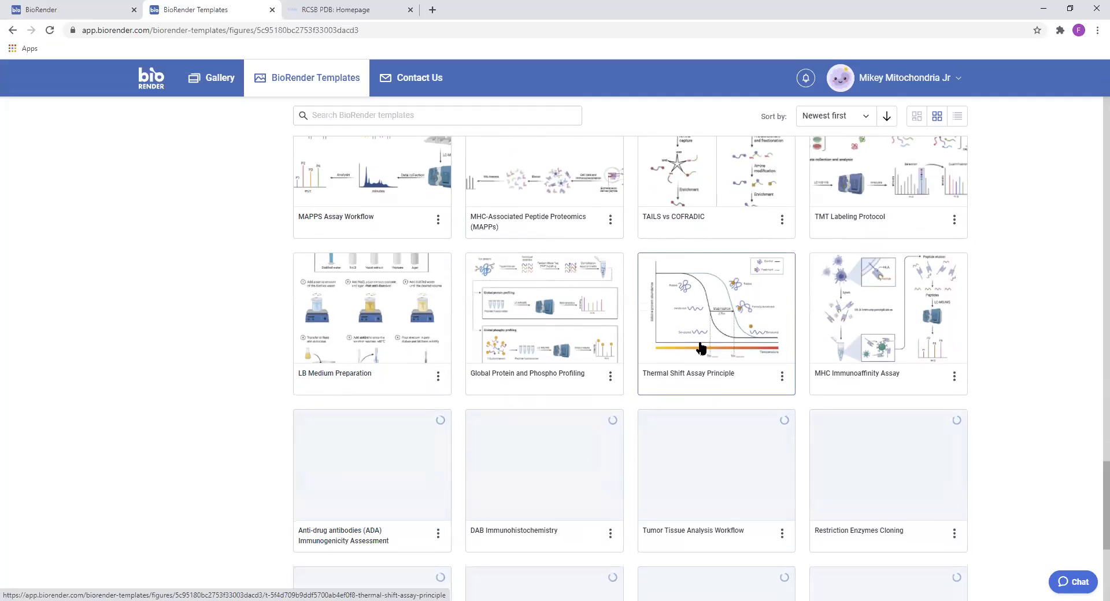
{"action": "scroll", "coordinate": [701, 348], "scroll_direction": "down", "scroll_amount": 1}
{"action": "scroll", "coordinate": [844, 370], "scroll_direction": "down", "scroll_amount": 1}
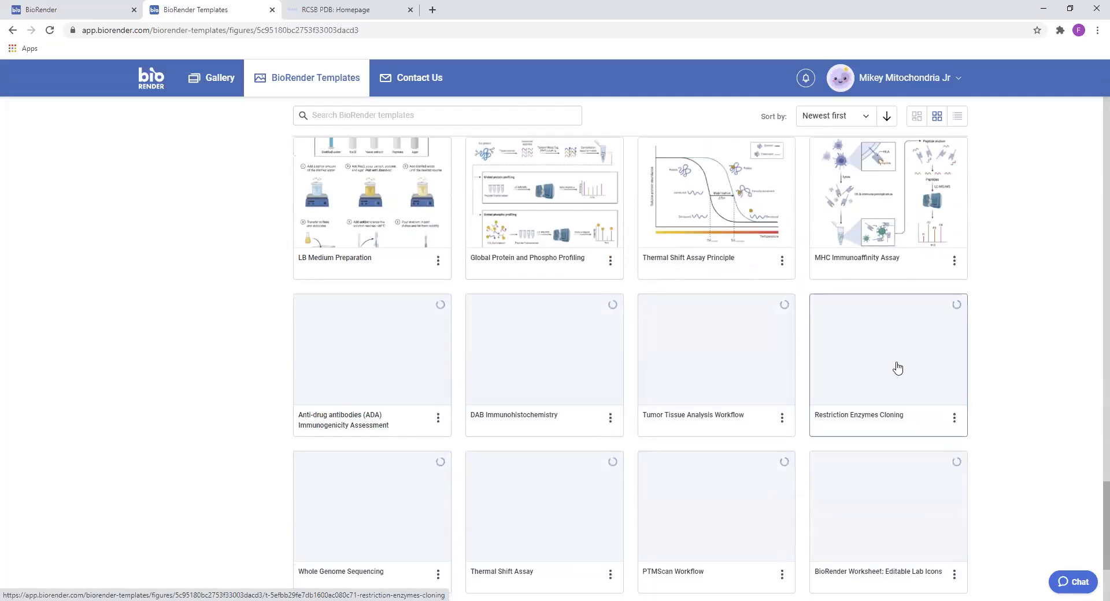
{"action": "scroll", "coordinate": [757, 366], "scroll_direction": "down", "scroll_amount": 2}
{"action": "scroll", "coordinate": [748, 367], "scroll_direction": "up", "scroll_amount": 2}
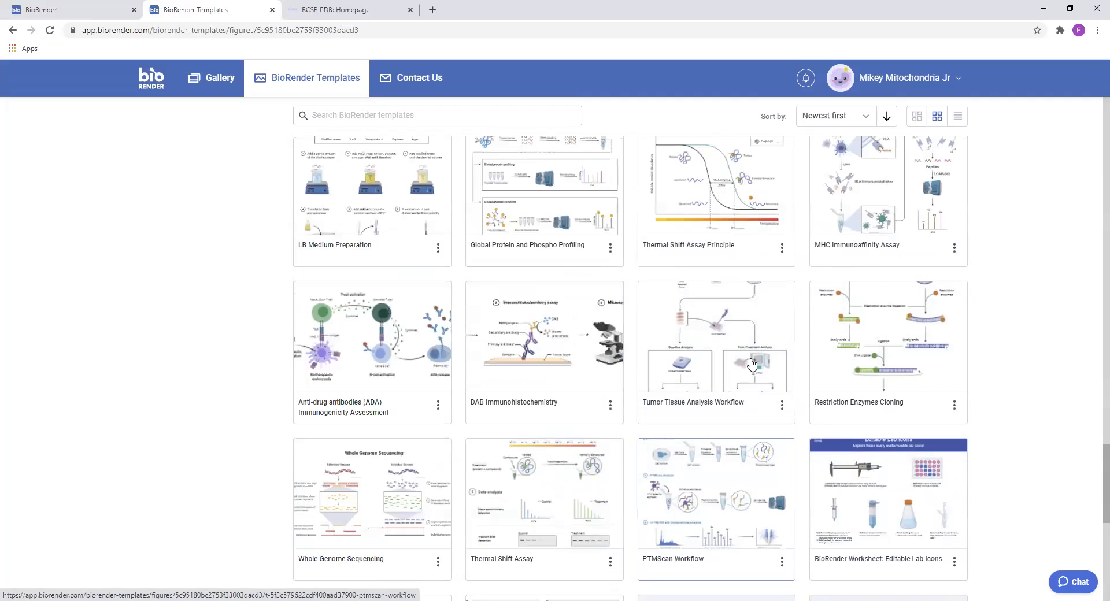
{"action": "scroll", "coordinate": [438, 209], "scroll_direction": "down", "scroll_amount": 2}
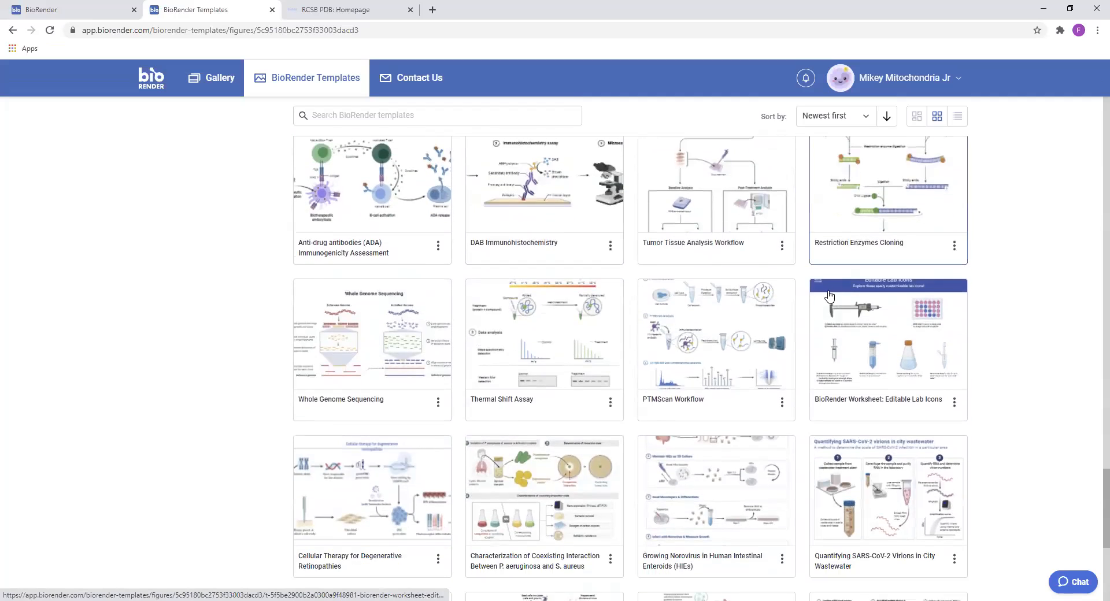
{"action": "scroll", "coordinate": [669, 248], "scroll_direction": "up", "scroll_amount": 1}
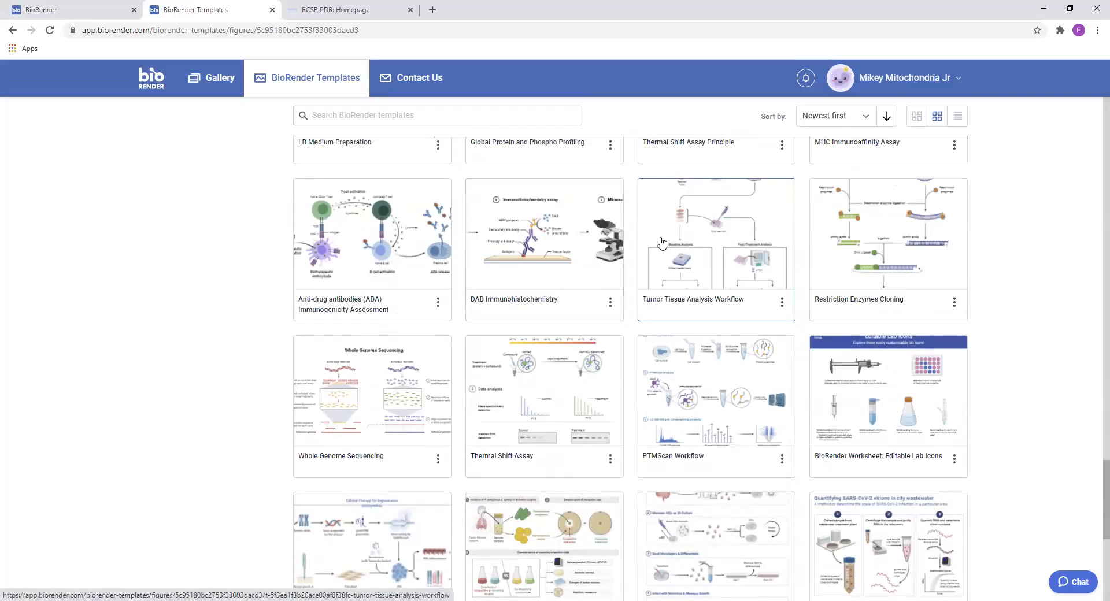
{"action": "scroll", "coordinate": [652, 233], "scroll_direction": "down", "scroll_amount": 7}
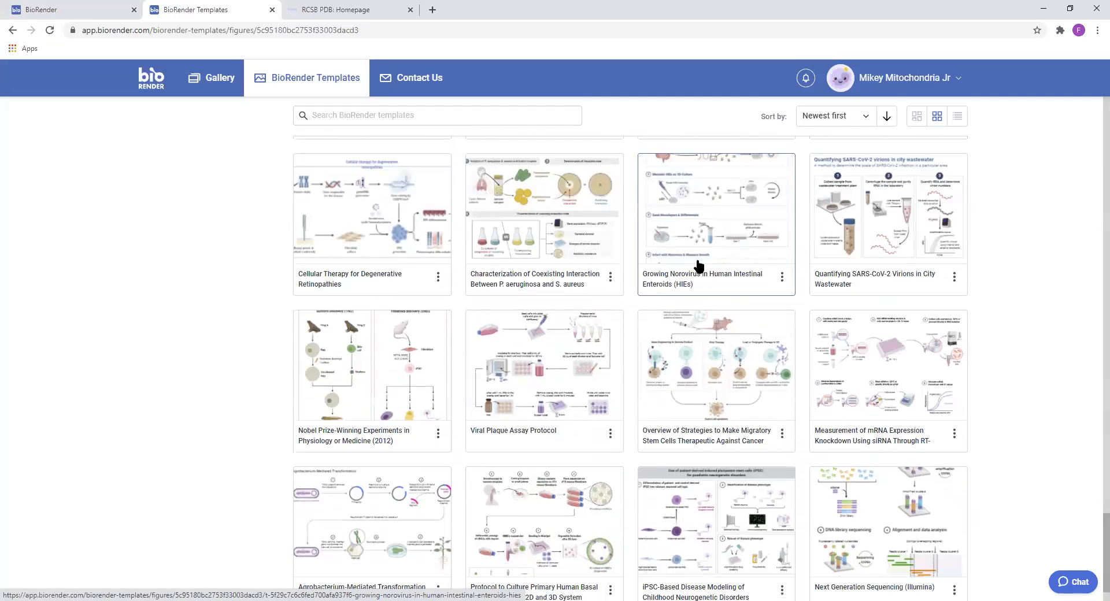
{"action": "scroll", "coordinate": [695, 266], "scroll_direction": "down", "scroll_amount": 6}
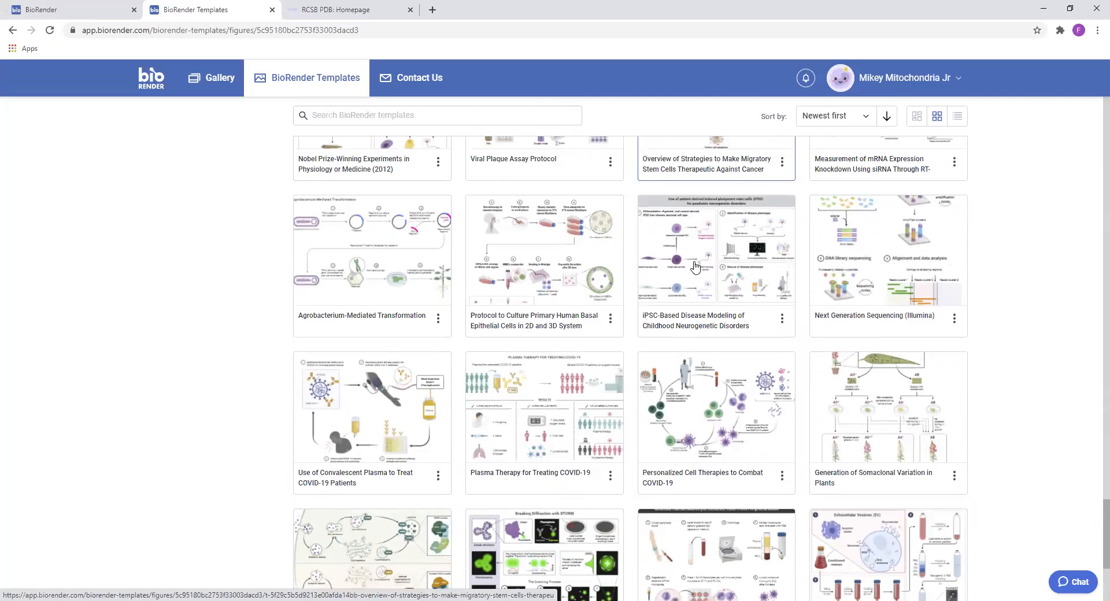
{"action": "scroll", "coordinate": [693, 265], "scroll_direction": "down", "scroll_amount": 7}
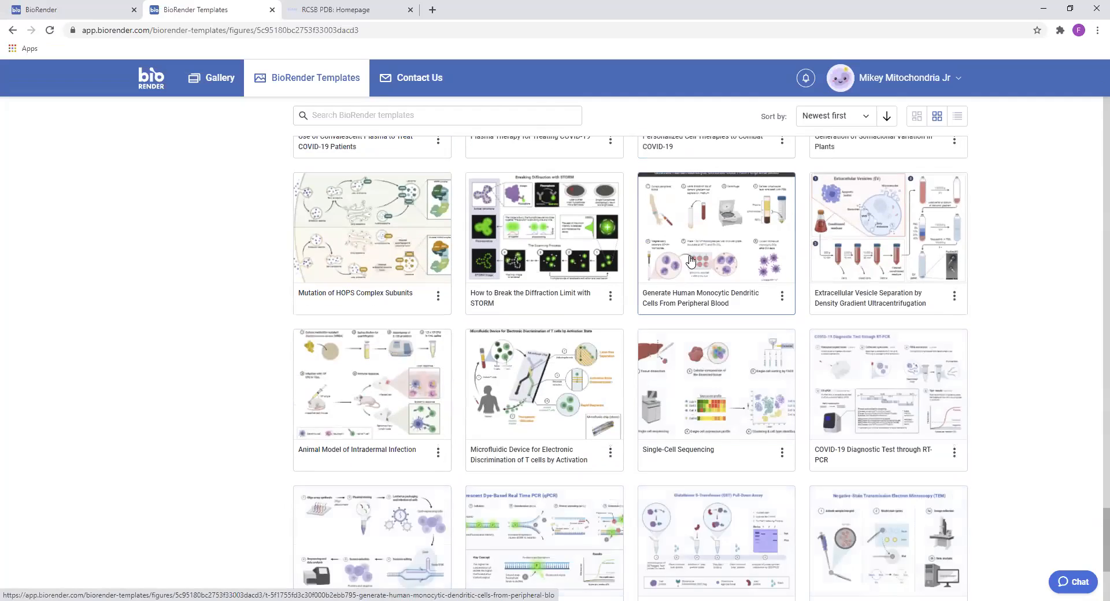
{"action": "scroll", "coordinate": [691, 261], "scroll_direction": "down", "scroll_amount": 9}
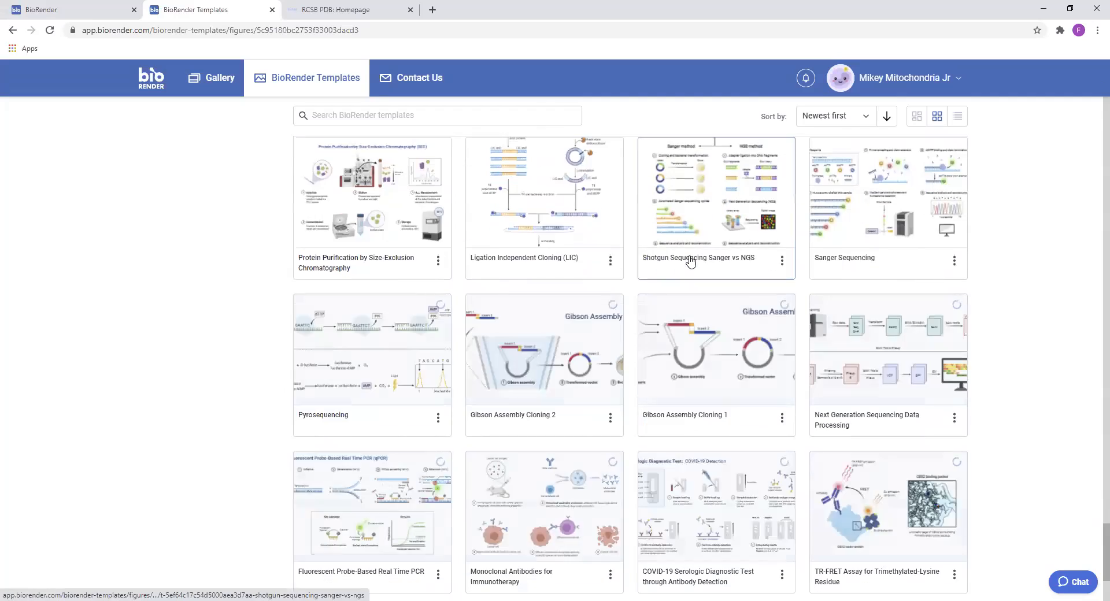
{"action": "scroll", "coordinate": [776, 265], "scroll_direction": "down", "scroll_amount": 6}
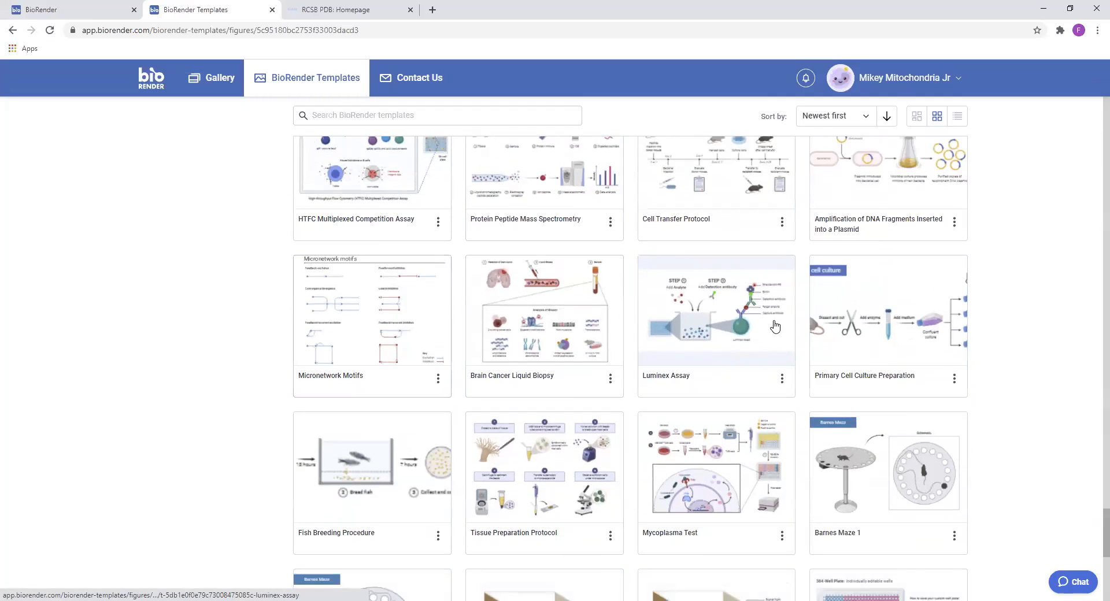
Create an illustration from the Tissue Preparation Protocol template and hide its slides list
{"action": "left_click", "coordinate": [599, 472]}
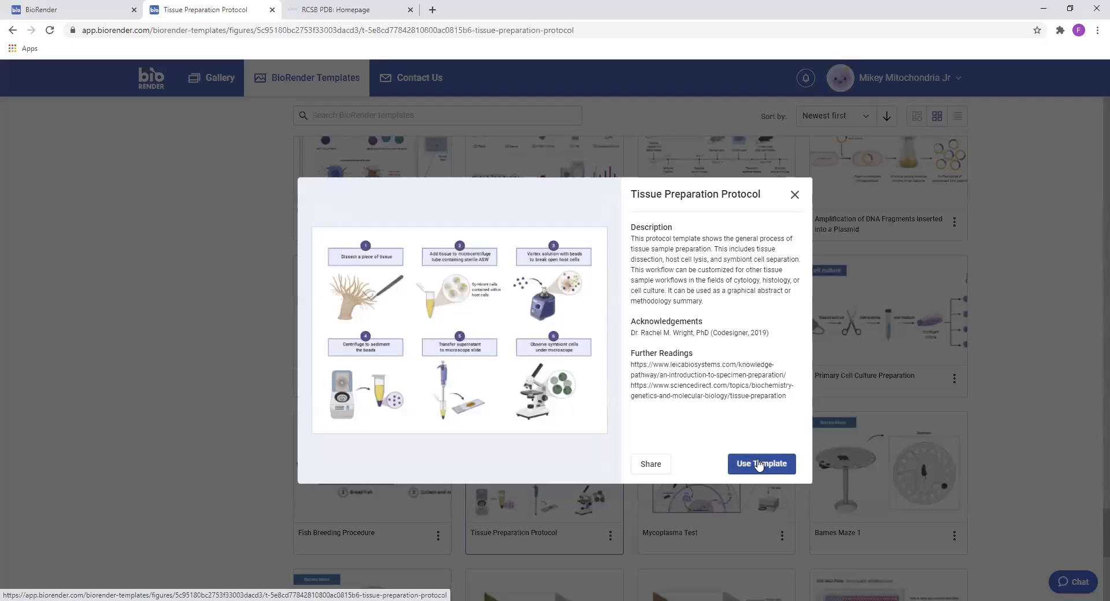
{"action": "left_click", "coordinate": [759, 466]}
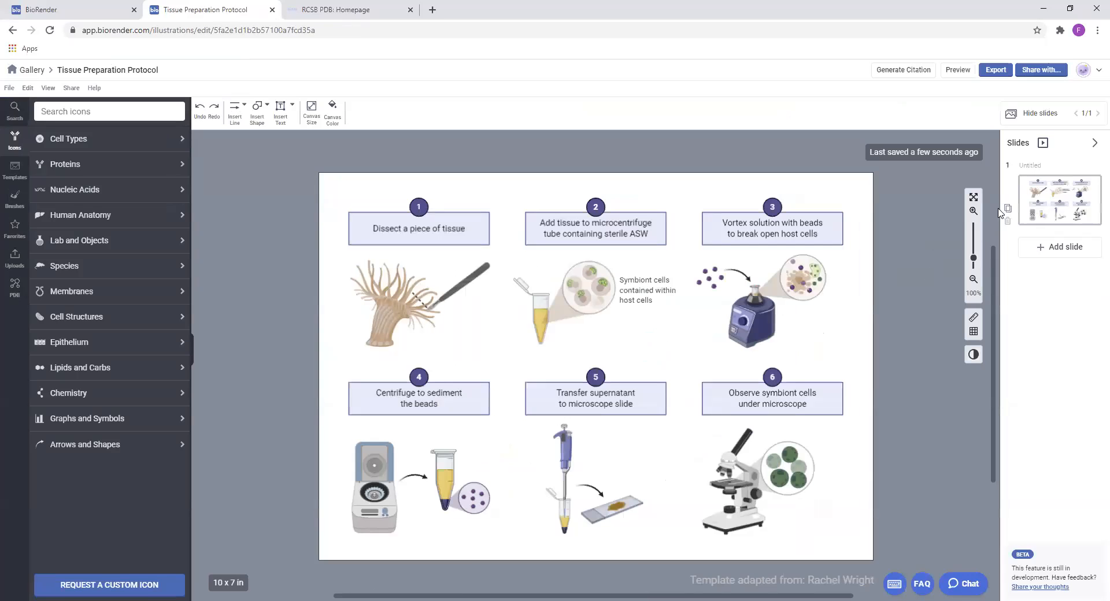
{"action": "left_click", "coordinate": [1094, 143]}
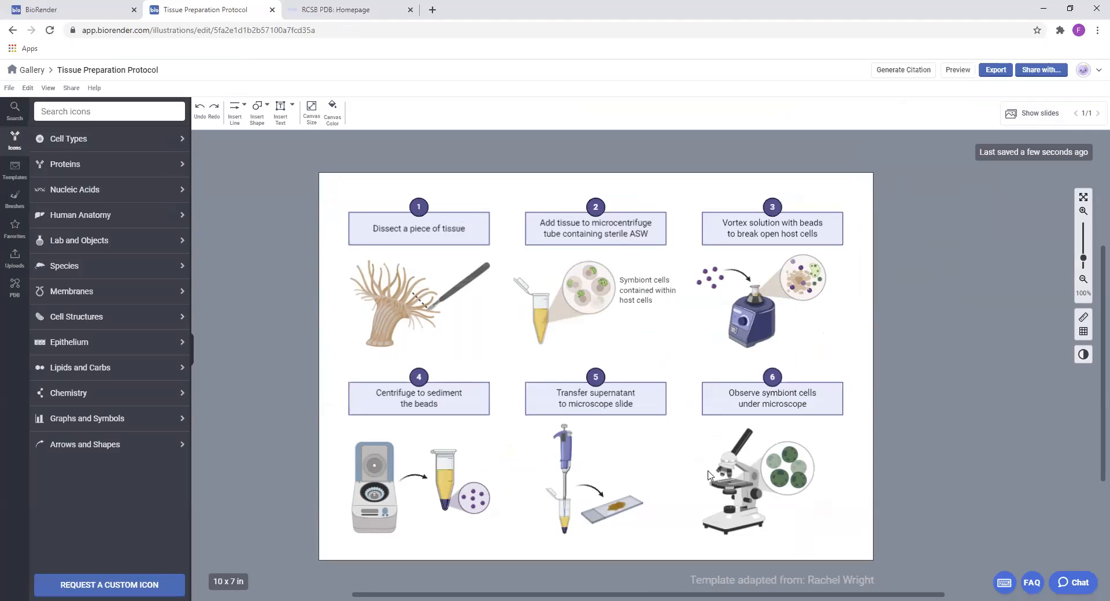
Delete the sea anemone from the "Dissect a piece of tissue" stage and search the icon library for "liver" to find a replacement
{"action": "left_click", "coordinate": [389, 305]}
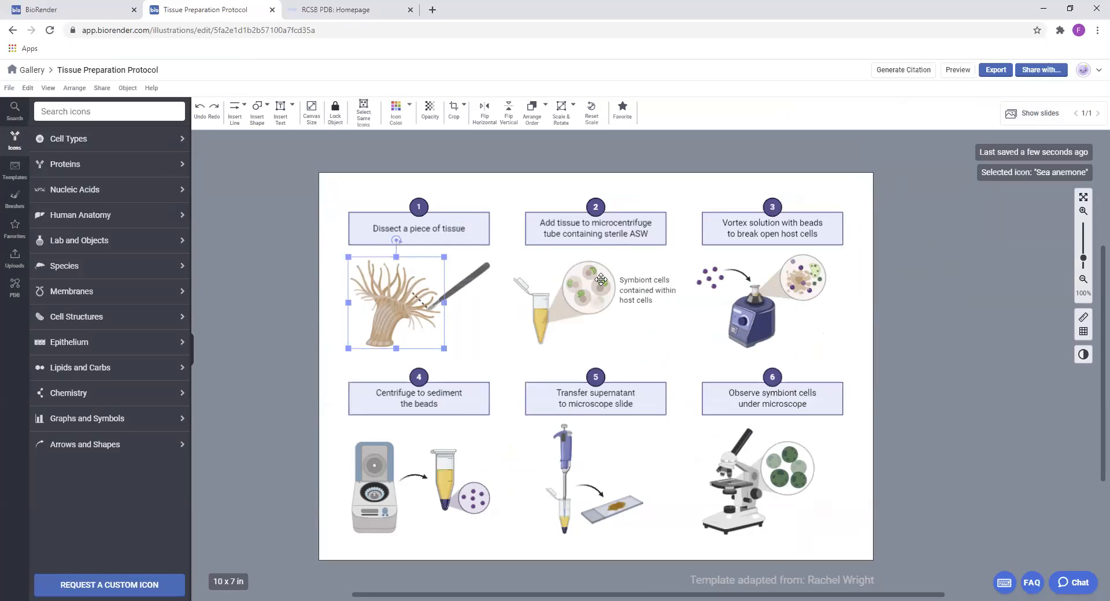
{"action": "key", "text": "Delete"}
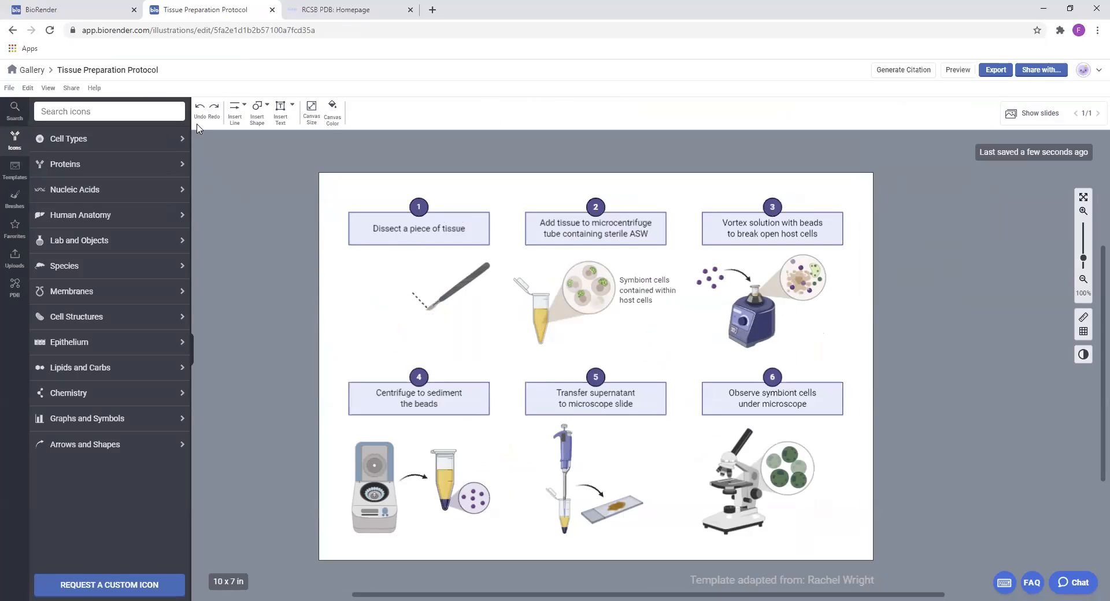
{"action": "left_click", "coordinate": [170, 110]}
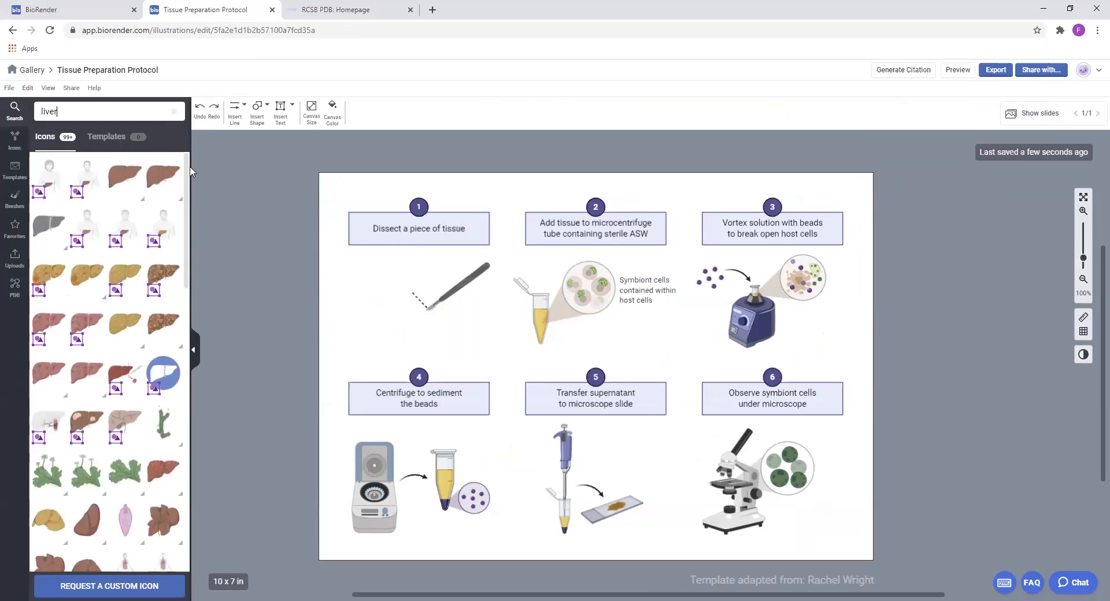
{"action": "scroll", "coordinate": [153, 375], "scroll_direction": "down", "scroll_amount": 5}
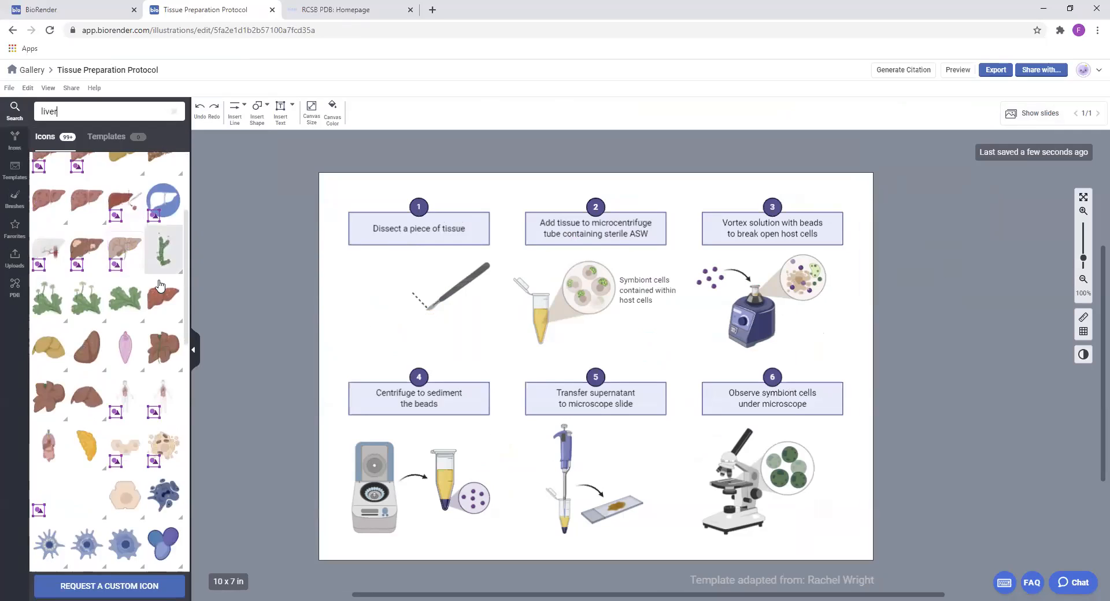
{"action": "scroll", "coordinate": [153, 375], "scroll_direction": "up", "scroll_amount": 5}
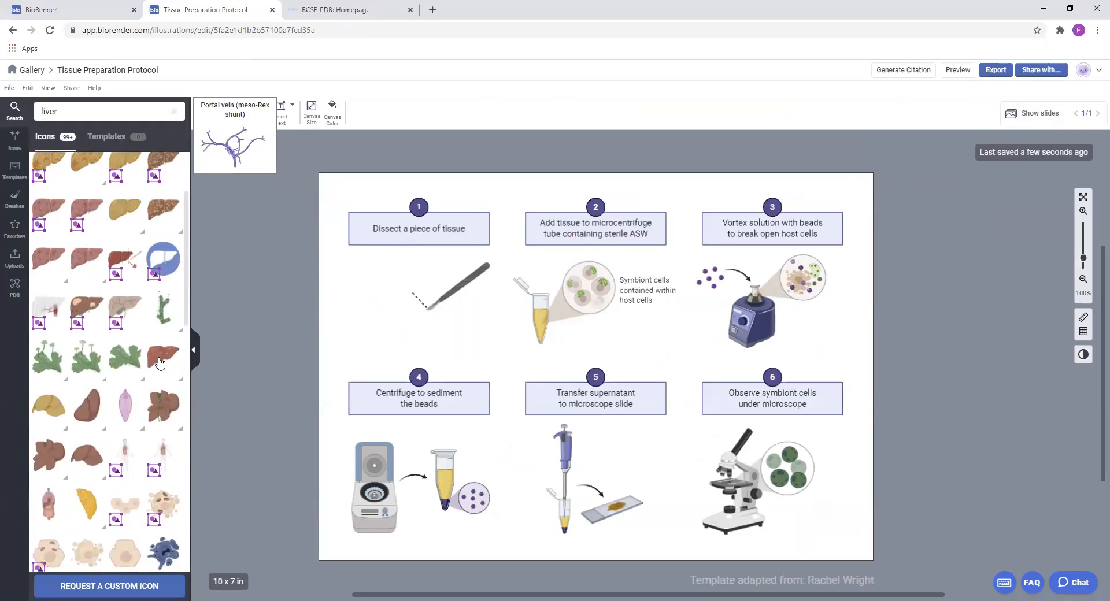
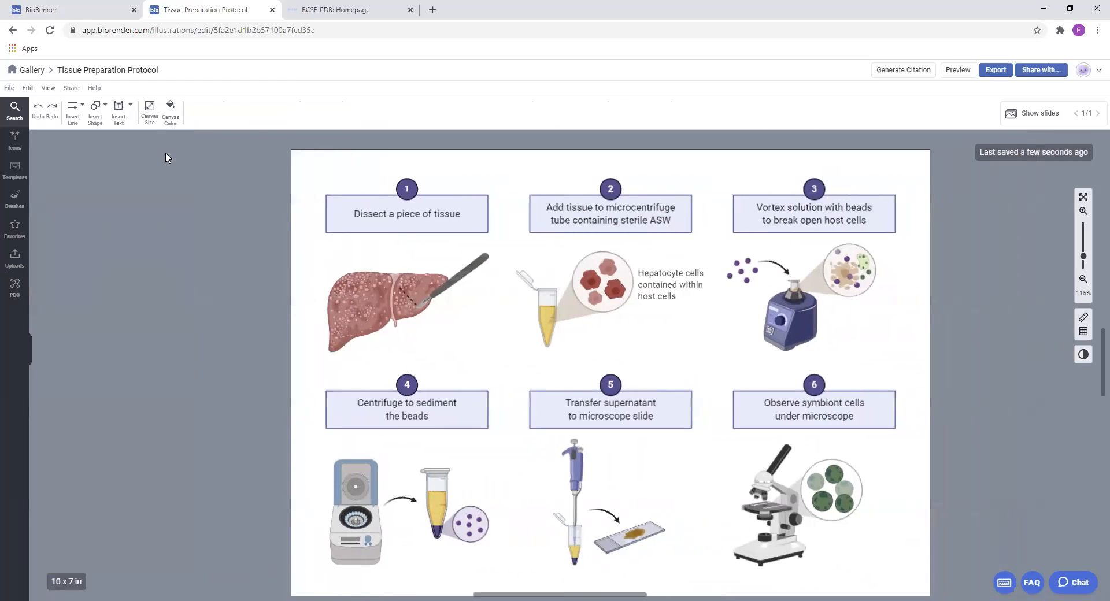
Return to the gallery and reload the list of own illustrations
{"action": "left_click", "coordinate": [33, 71]}
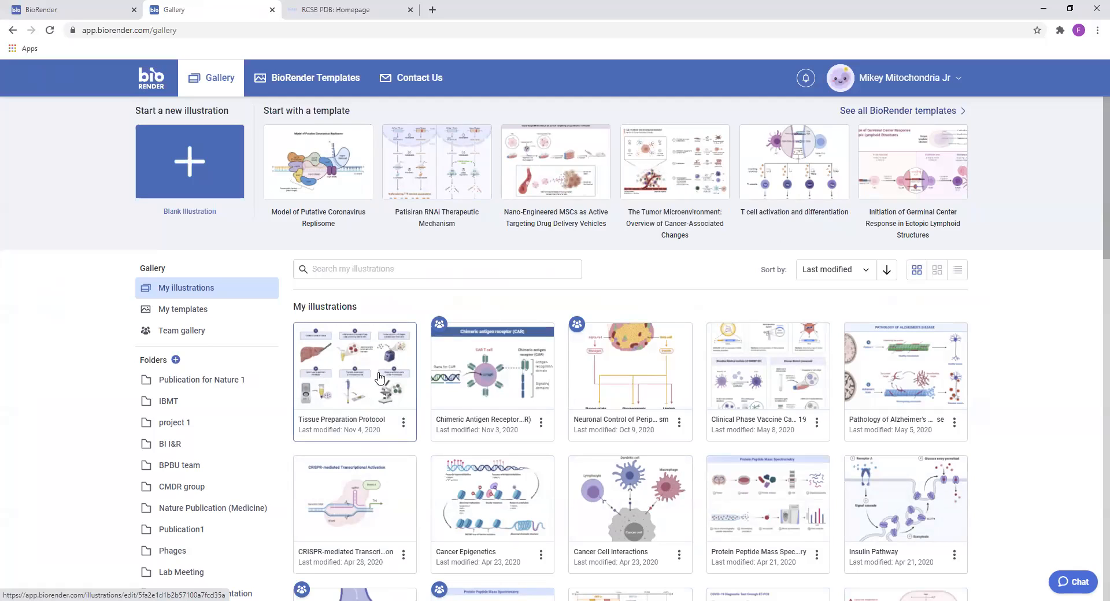
{"action": "left_click", "coordinate": [410, 429]}
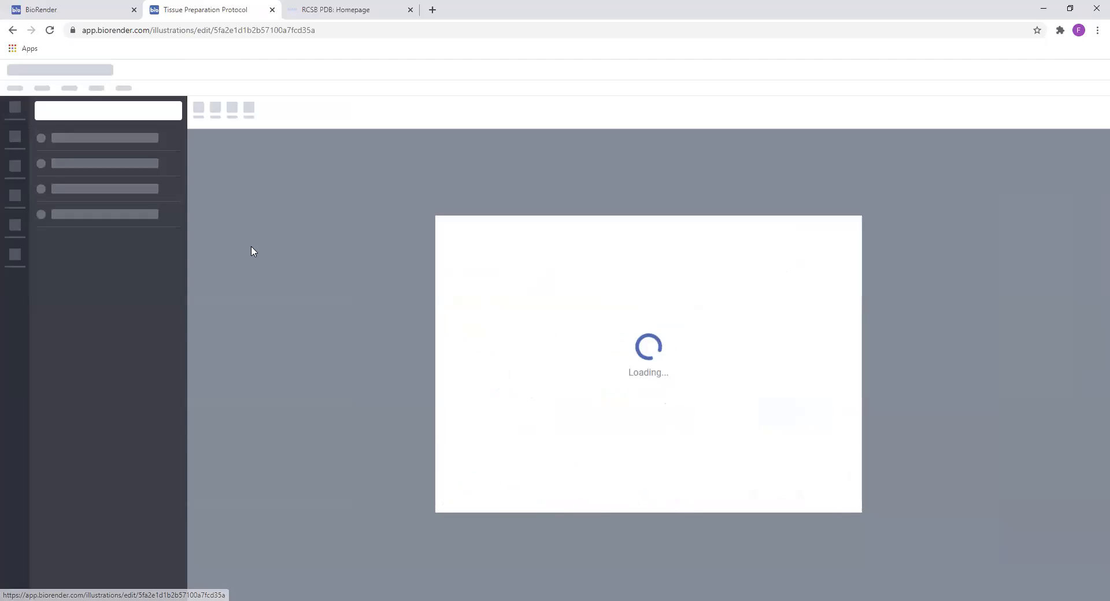
{"action": "left_click", "coordinate": [12, 30]}
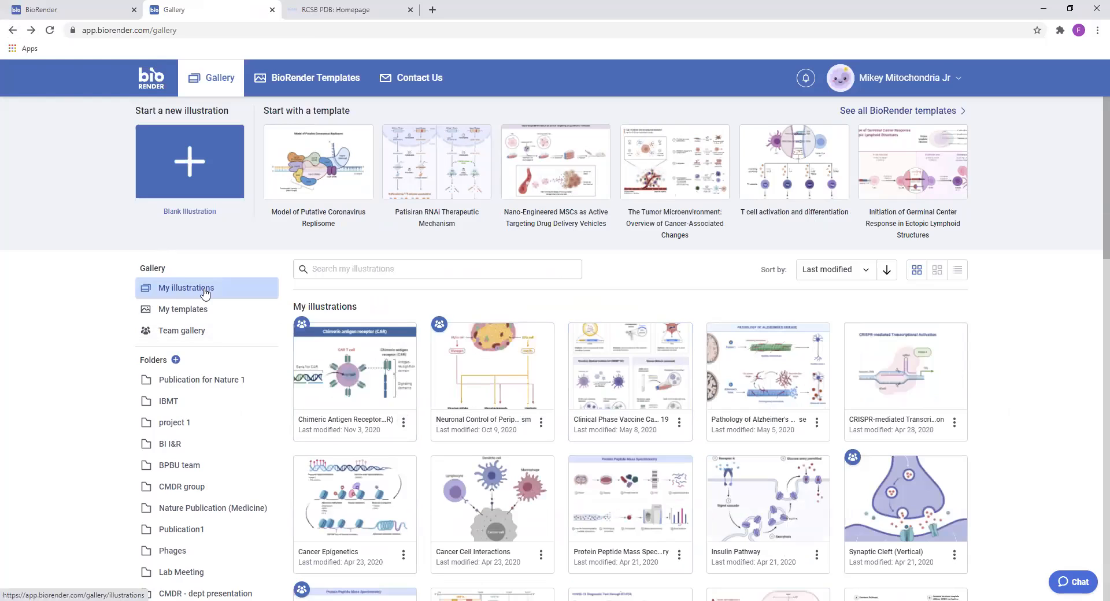
{"action": "scroll", "coordinate": [574, 366], "scroll_direction": "down", "scroll_amount": 1}
{"action": "scroll", "coordinate": [259, 155], "scroll_direction": "up", "scroll_amount": 2}
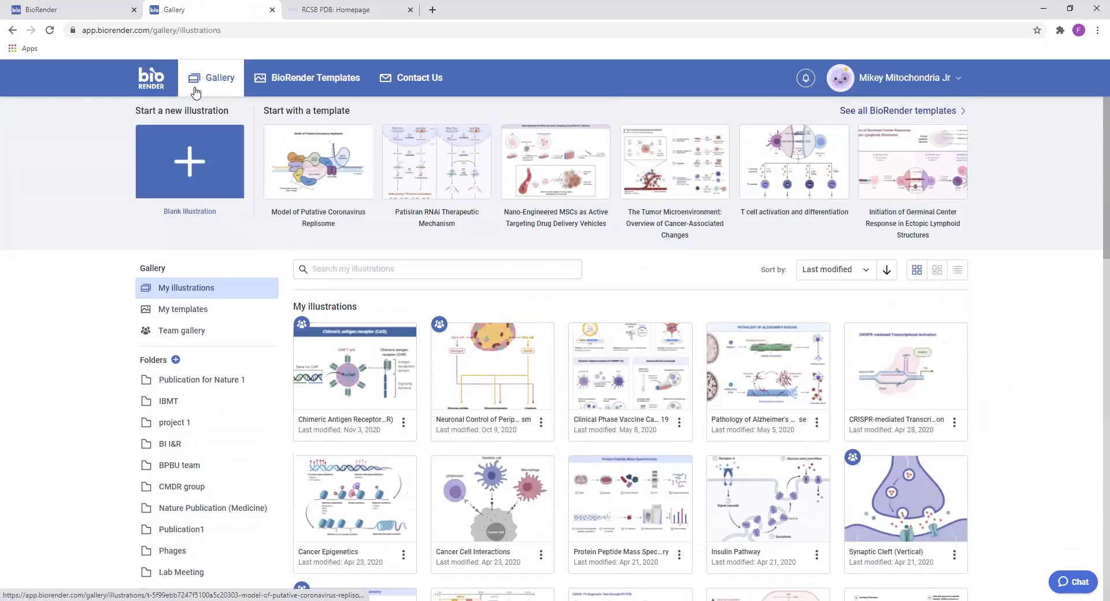
{"action": "left_click", "coordinate": [50, 30]}
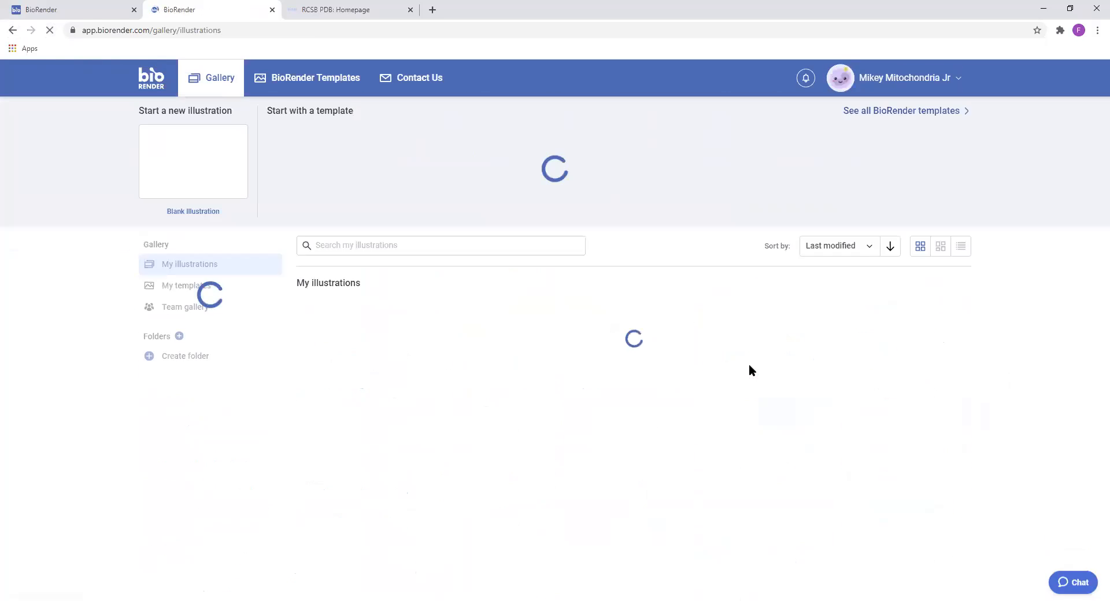
Show the version history of the Tissue Preparation Protocol illustration and compare its 12:17 PM and 12:16 PM versions
{"action": "left_click", "coordinate": [403, 423]}
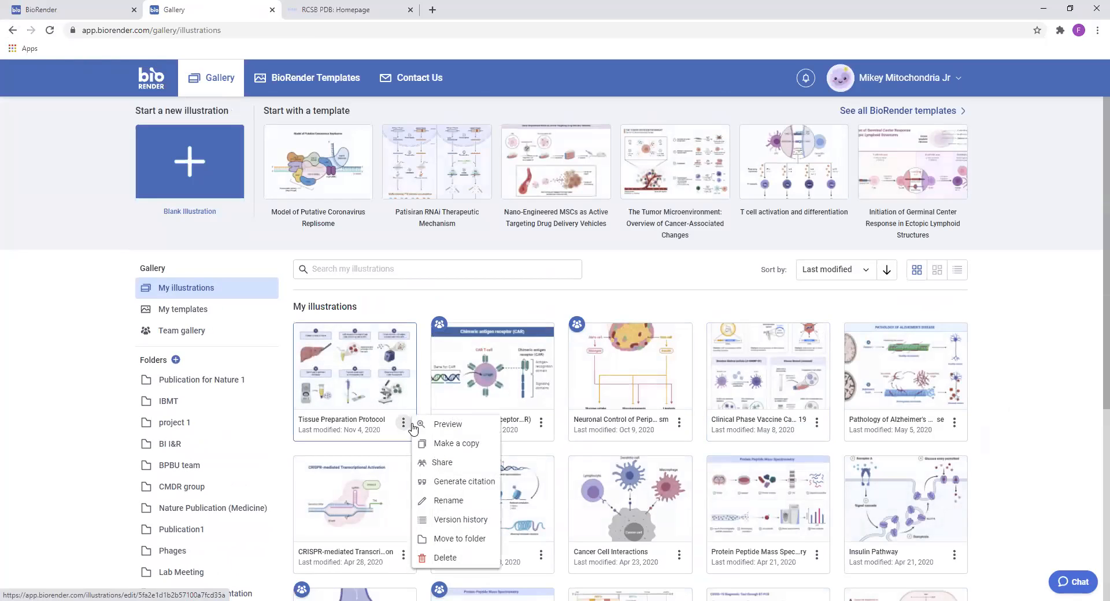
{"action": "left_click", "coordinate": [465, 521]}
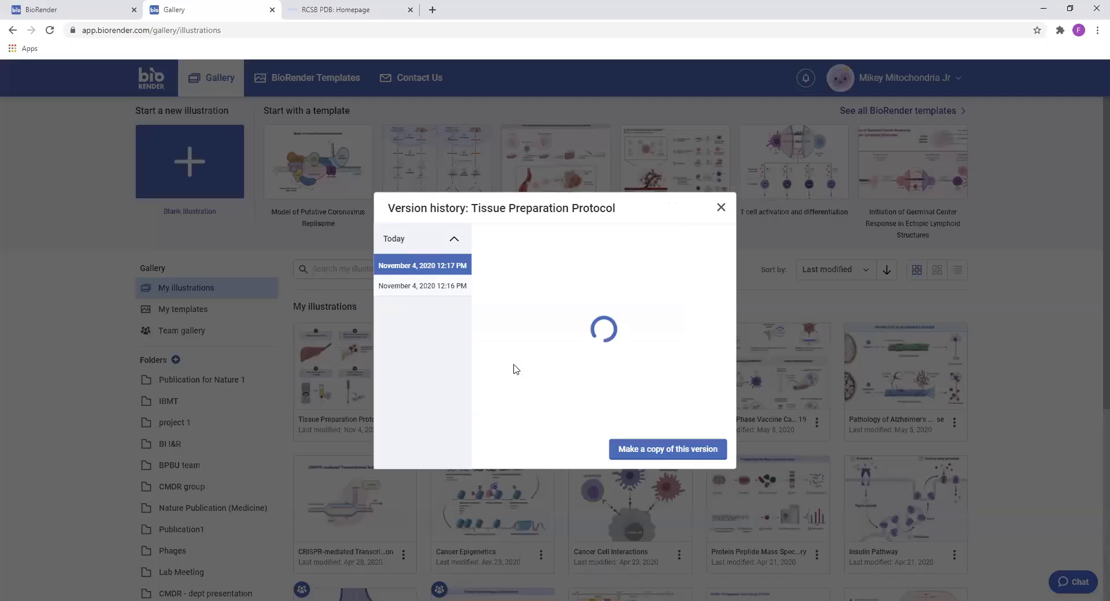
{"action": "left_click", "coordinate": [442, 290]}
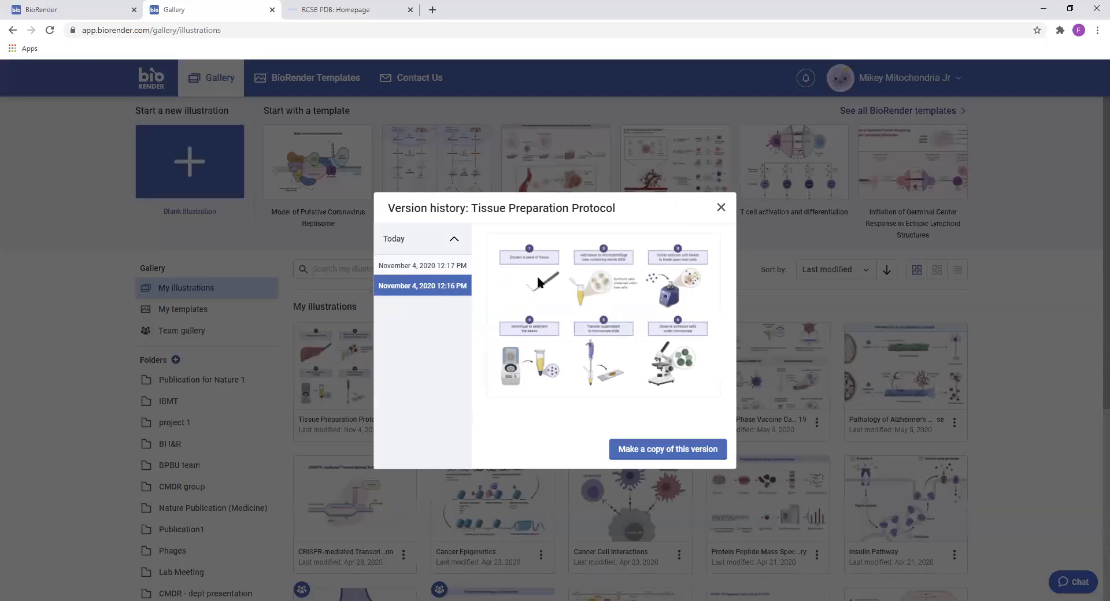
{"action": "left_click", "coordinate": [455, 278]}
{"action": "left_click", "coordinate": [454, 285]}
{"action": "left_click", "coordinate": [440, 270]}
{"action": "left_click", "coordinate": [449, 289]}
{"action": "left_click", "coordinate": [458, 266]}
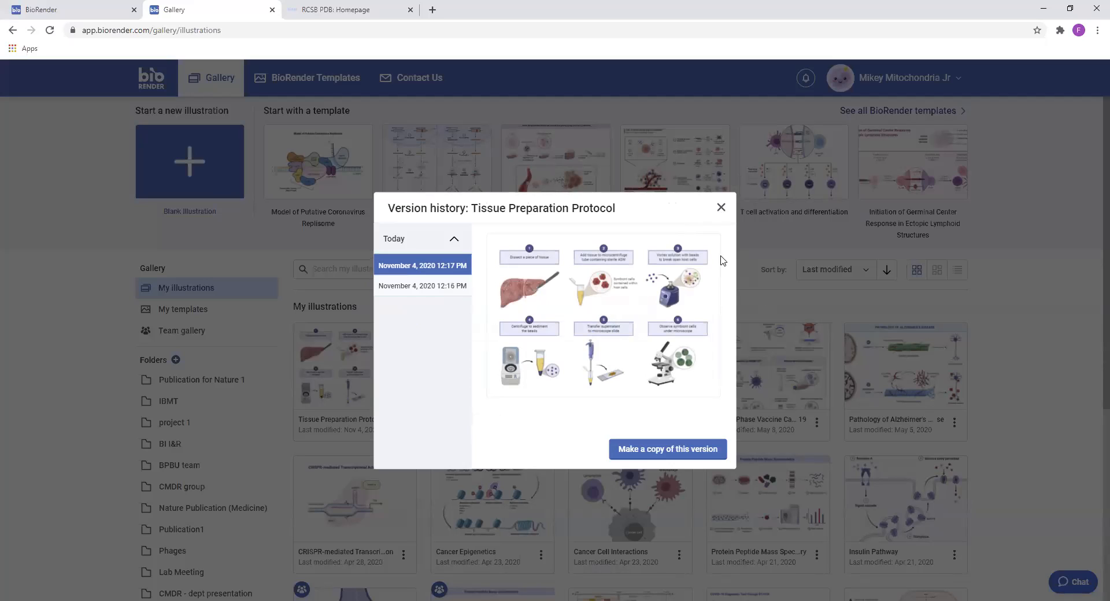
{"action": "left_click", "coordinate": [721, 208]}
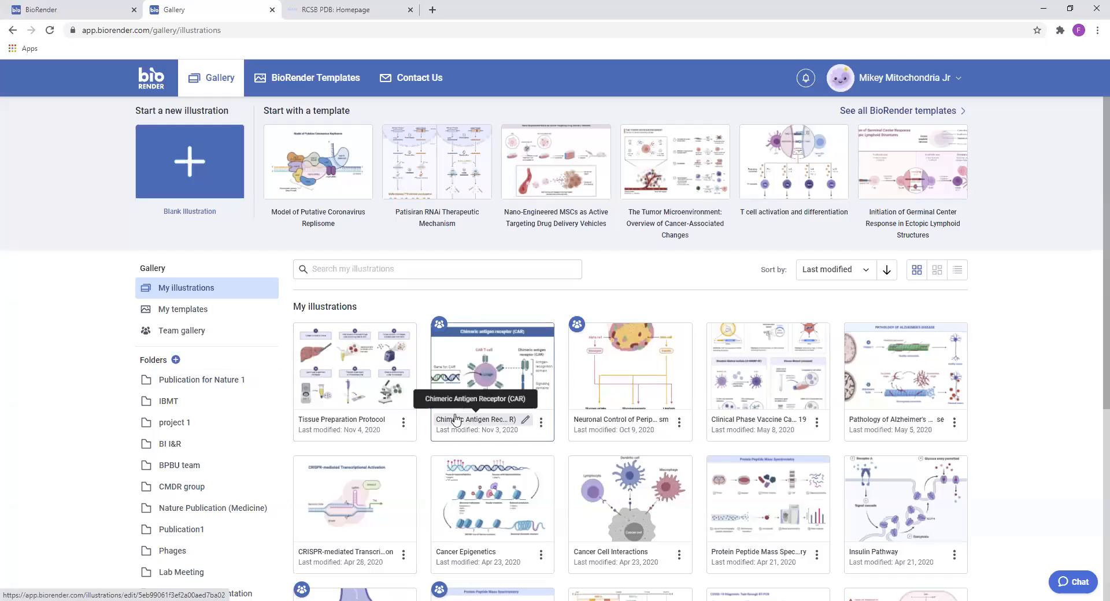
Browse the full BioRender template library across all categories
{"action": "left_click", "coordinate": [296, 78]}
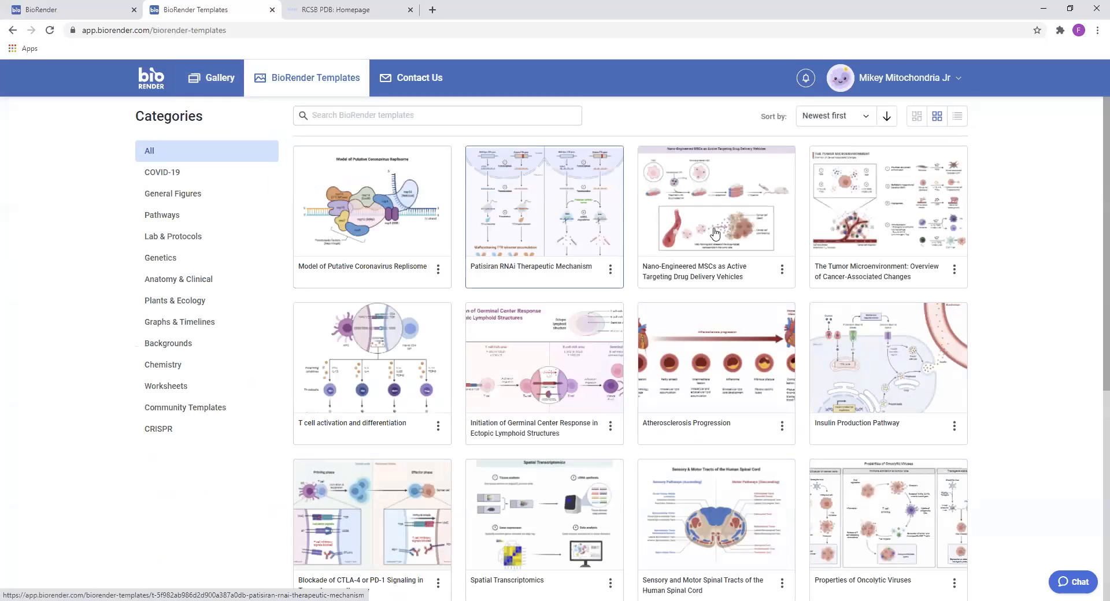
{"action": "scroll", "coordinate": [896, 266], "scroll_direction": "down", "scroll_amount": 1}
{"action": "scroll", "coordinate": [896, 266], "scroll_direction": "down", "scroll_amount": 2}
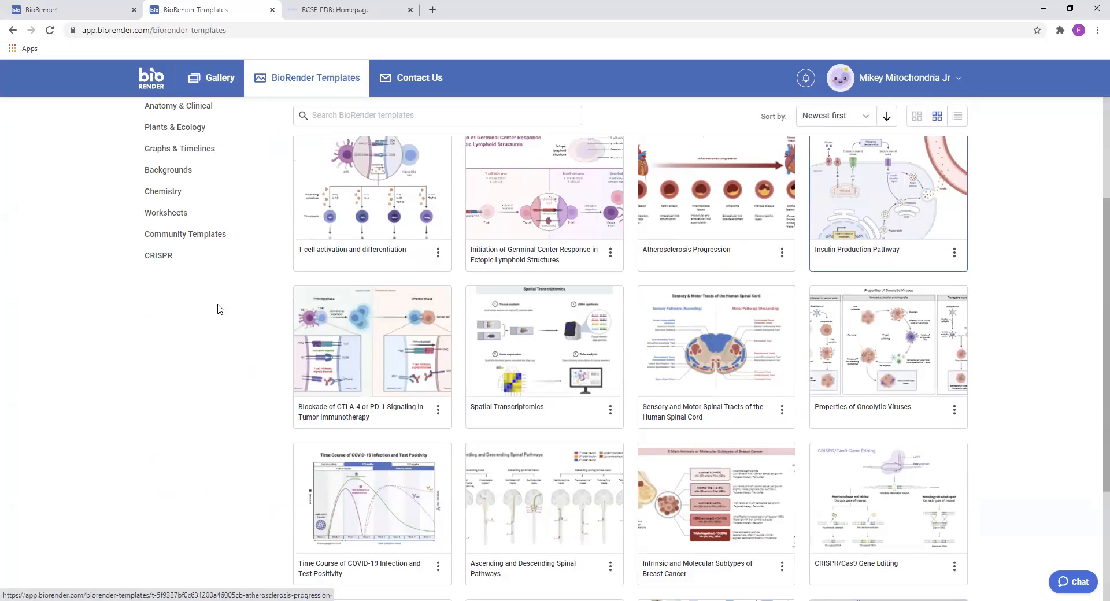
{"action": "scroll", "coordinate": [738, 288], "scroll_direction": "up", "scroll_amount": 3}
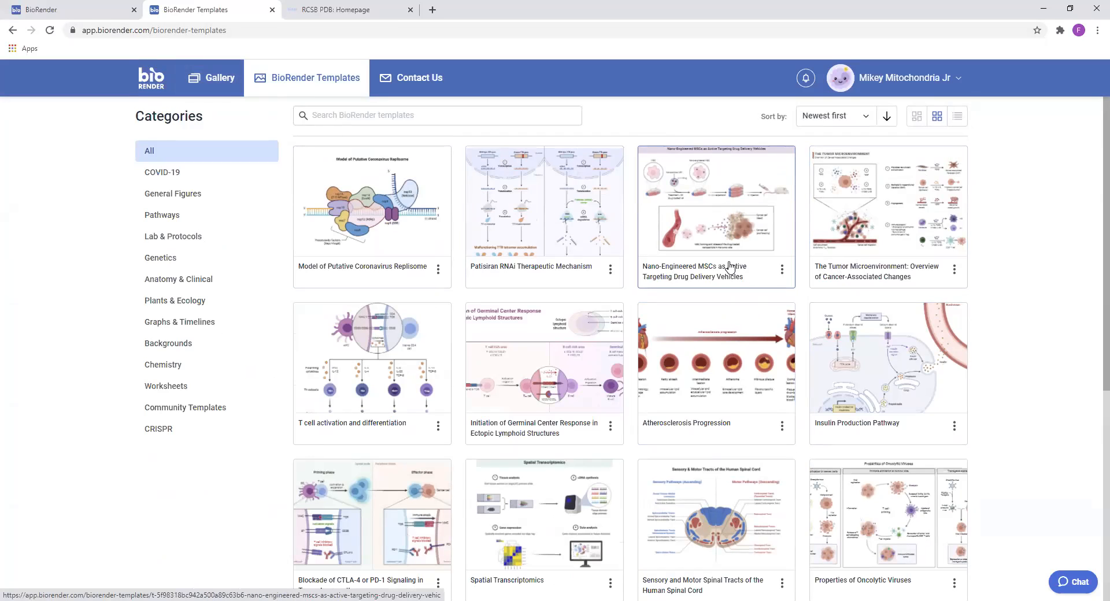
Create a blank illustration named "My first figure!" in the 10 x 7 in Slide size and hide its slides list
{"action": "left_click", "coordinate": [202, 81]}
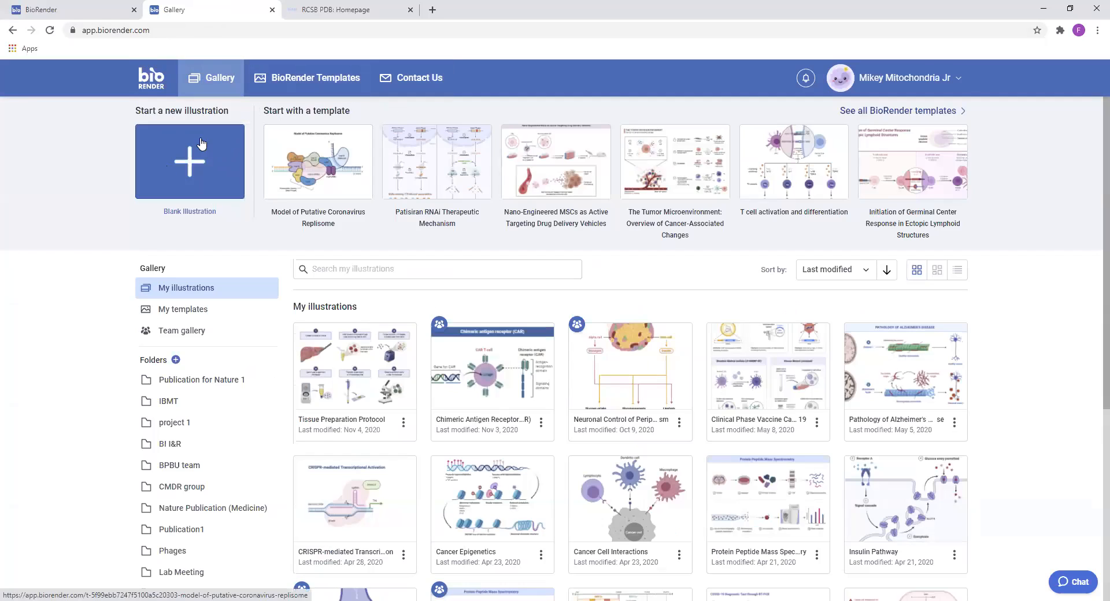
{"action": "left_click", "coordinate": [228, 175]}
{"action": "left_click", "coordinate": [352, 164]}
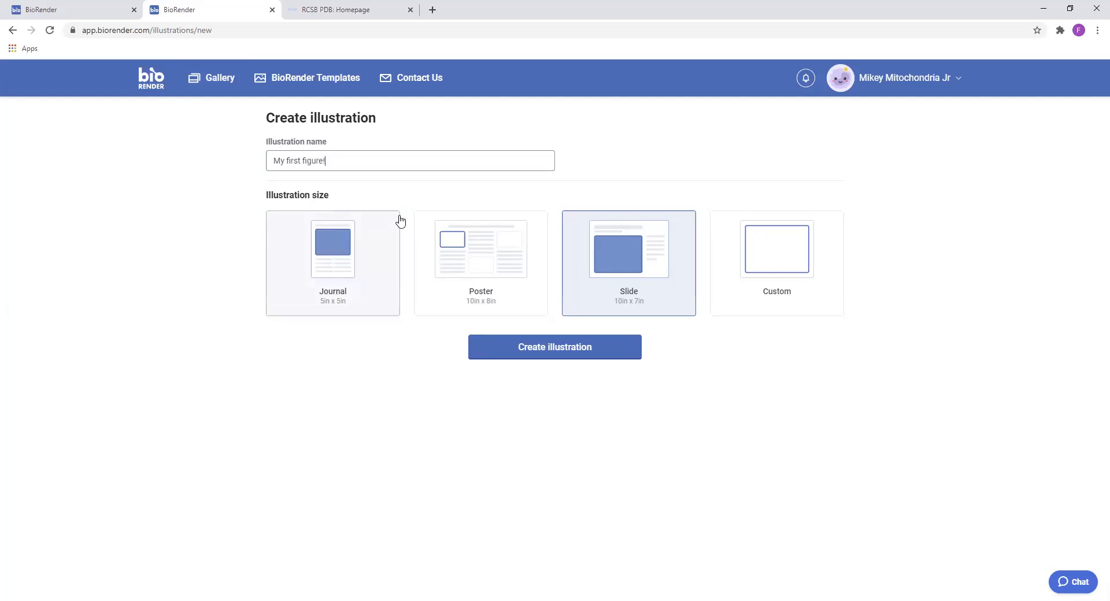
{"action": "left_click", "coordinate": [622, 358]}
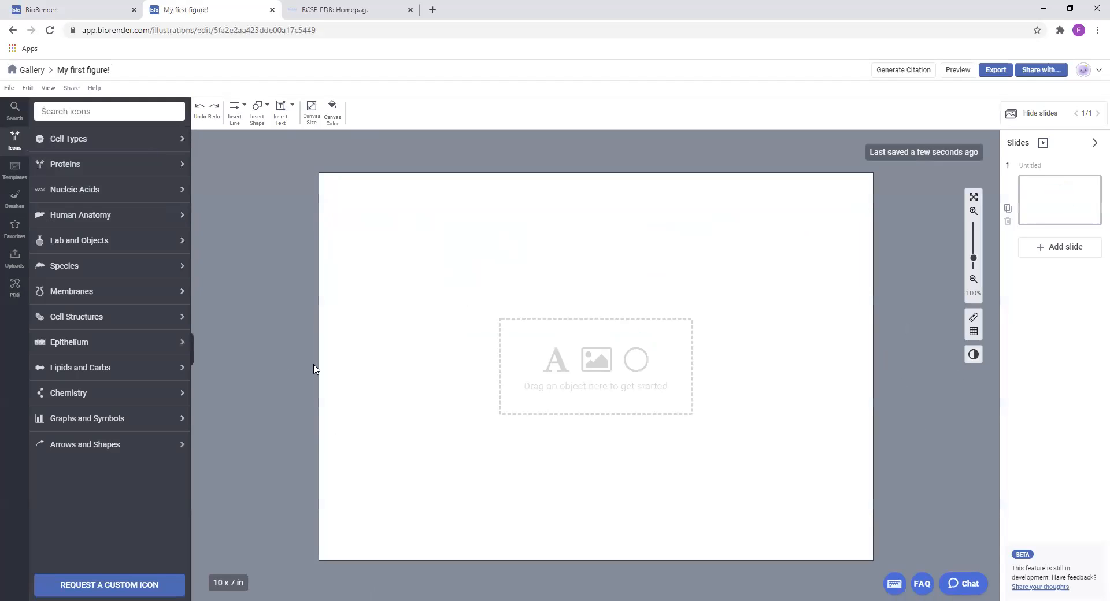
{"action": "left_click", "coordinate": [1028, 122]}
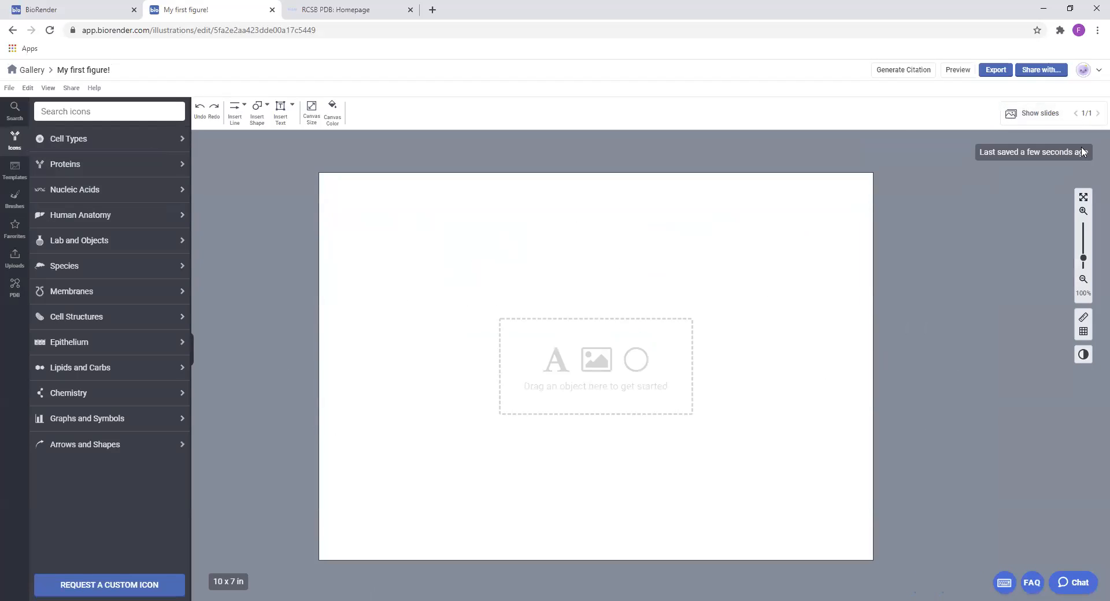
Try out panning across and zooming in and out of the blank canvas
{"action": "left_click_drag", "start_coordinate": [906, 233], "coordinate": [955, 230]}
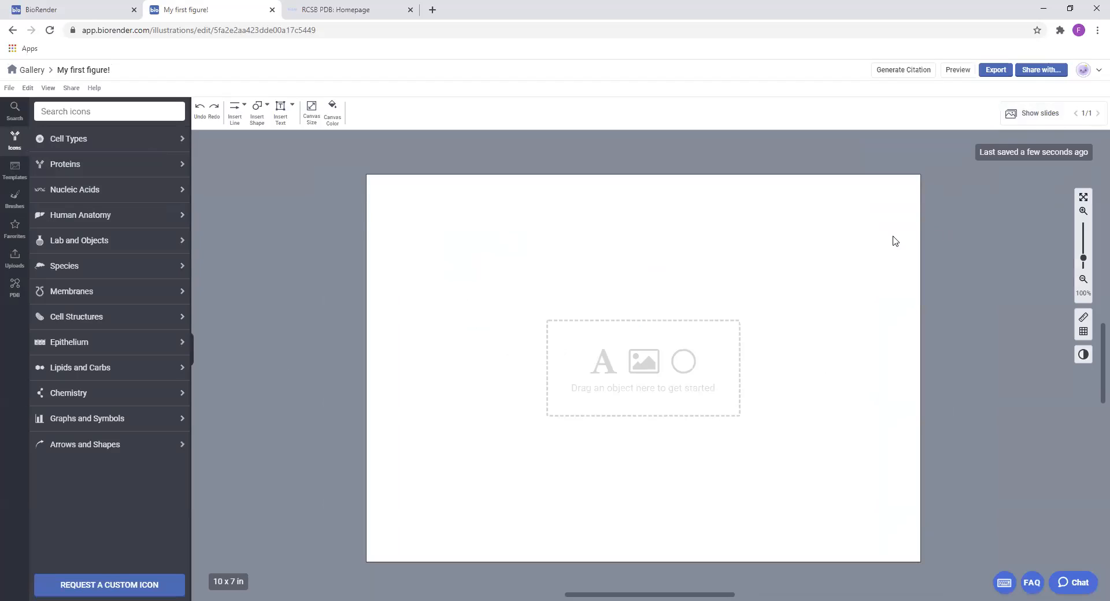
{"action": "scroll", "coordinate": [794, 264], "scroll_direction": "down", "scroll_amount": 2}
{"action": "left_click_drag", "start_coordinate": [911, 289], "coordinate": [862, 304]}
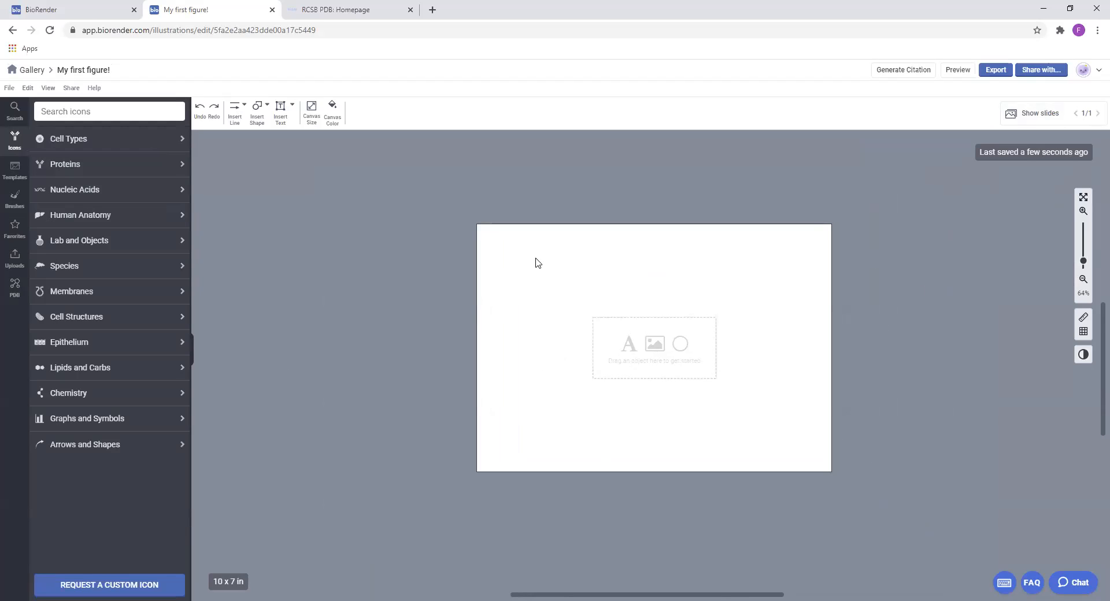
{"action": "scroll", "coordinate": [451, 260], "scroll_direction": "right", "scroll_amount": 5}
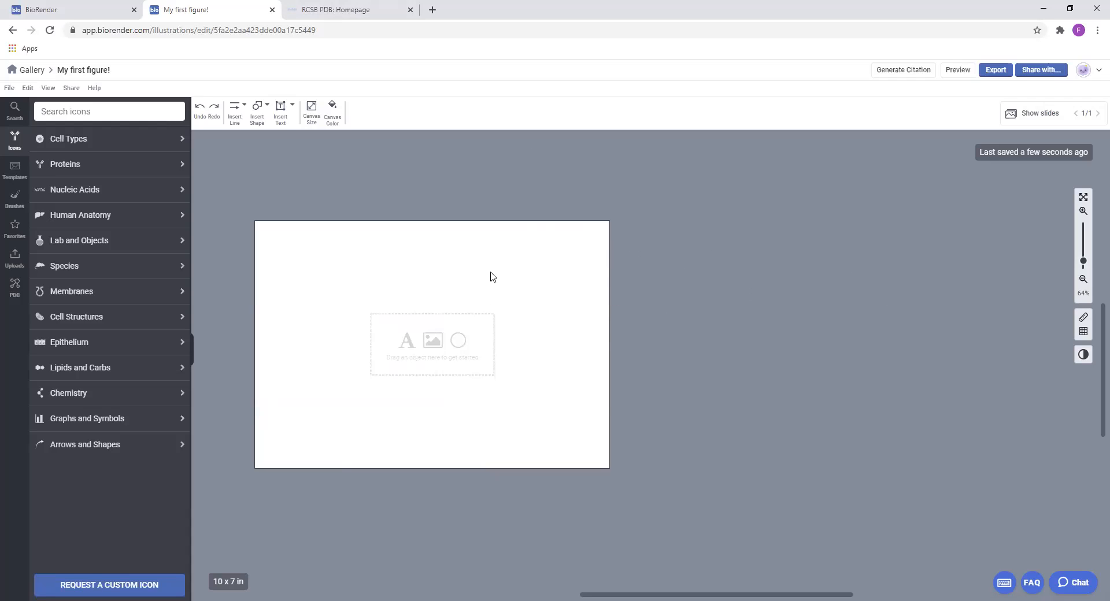
{"action": "left_click_drag", "start_coordinate": [942, 324], "coordinate": [786, 334]}
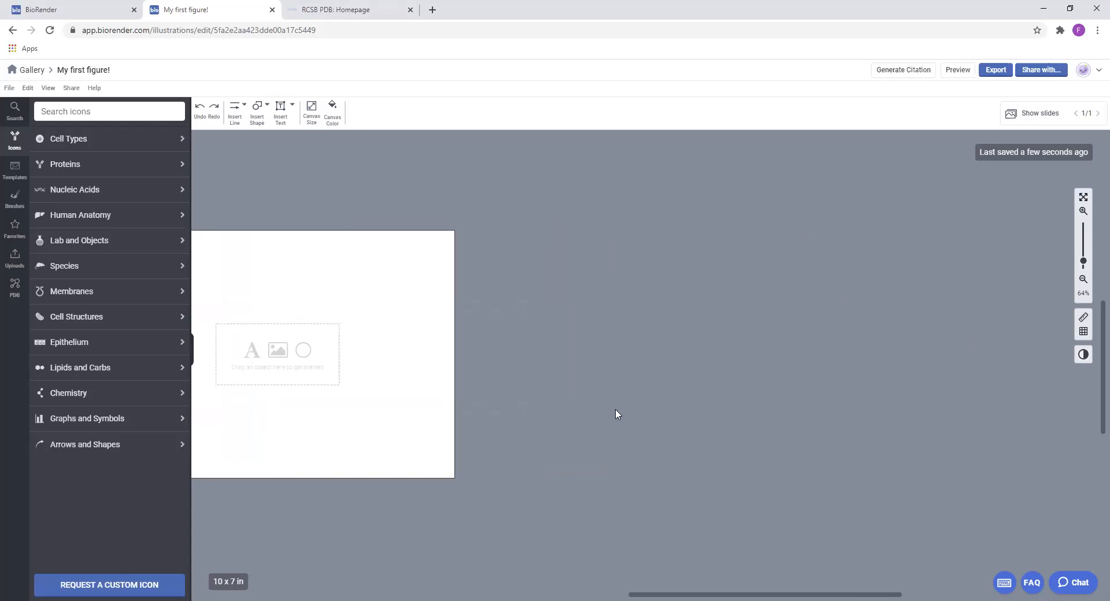
{"action": "left_click_drag", "start_coordinate": [553, 359], "coordinate": [969, 359]}
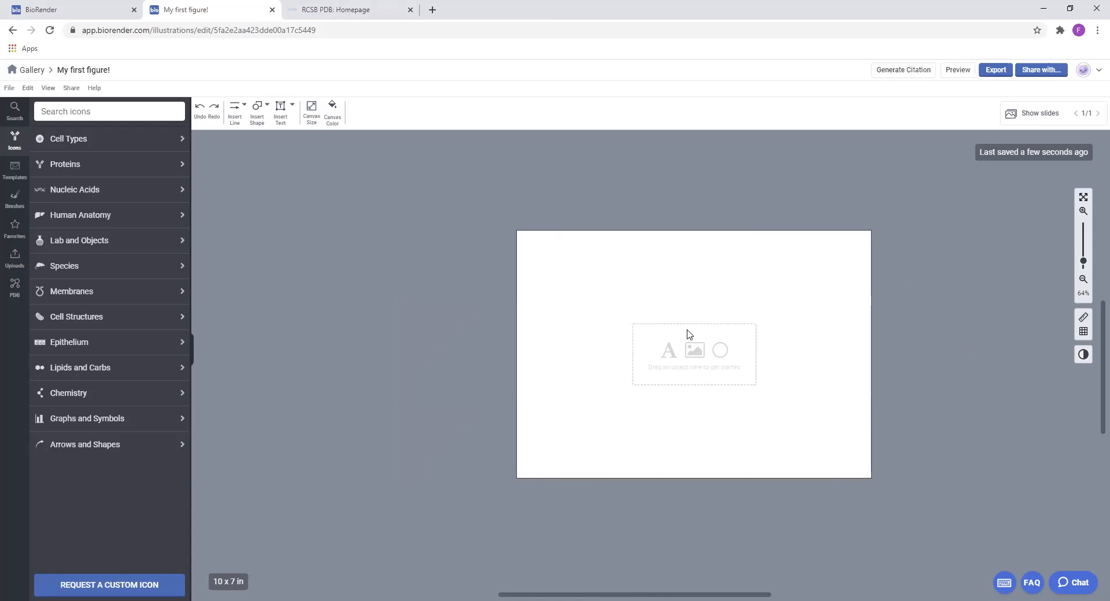
{"action": "scroll", "coordinate": [701, 313], "scroll_direction": "up", "scroll_amount": 4}
{"action": "left_click_drag", "start_coordinate": [769, 331], "coordinate": [719, 331]}
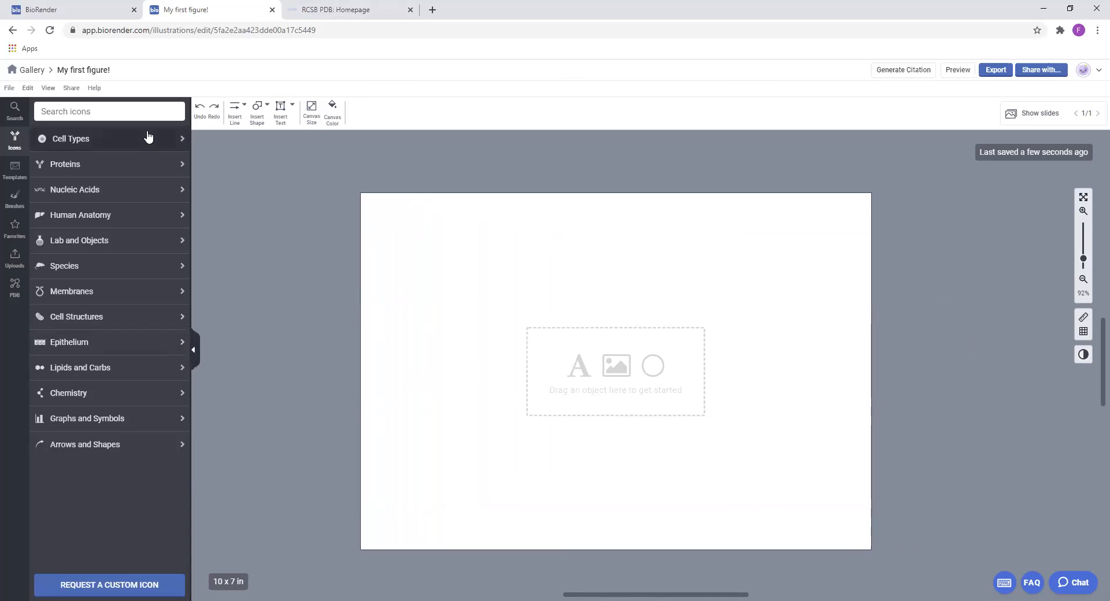
Collapse the icon library, centre the canvas and set its zoom to 110%
{"action": "left_click", "coordinate": [193, 351]}
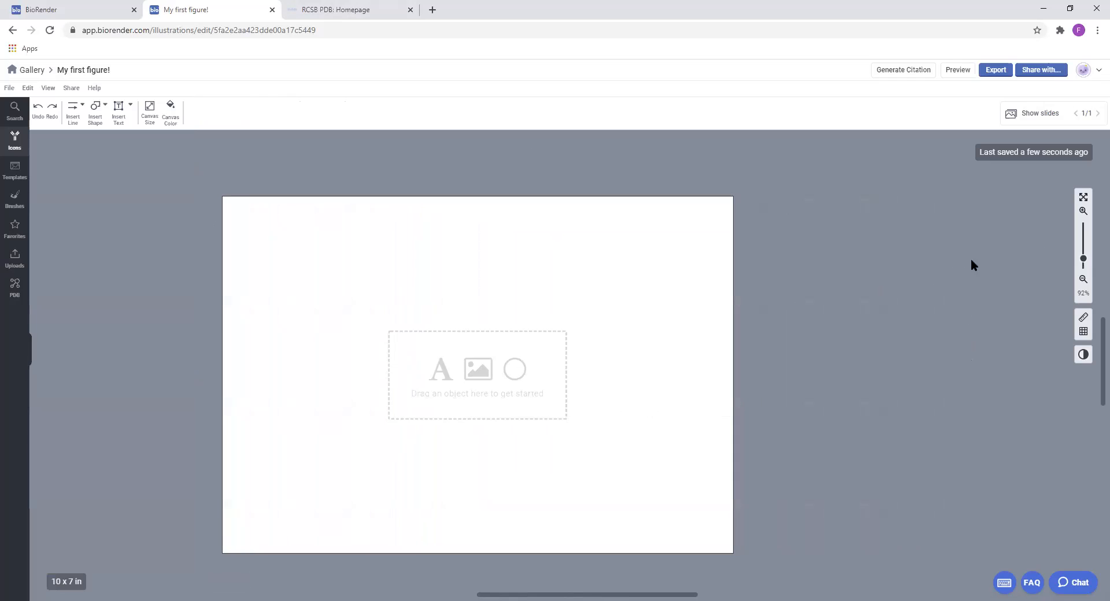
{"action": "left_click_drag", "start_coordinate": [520, 283], "coordinate": [635, 268]}
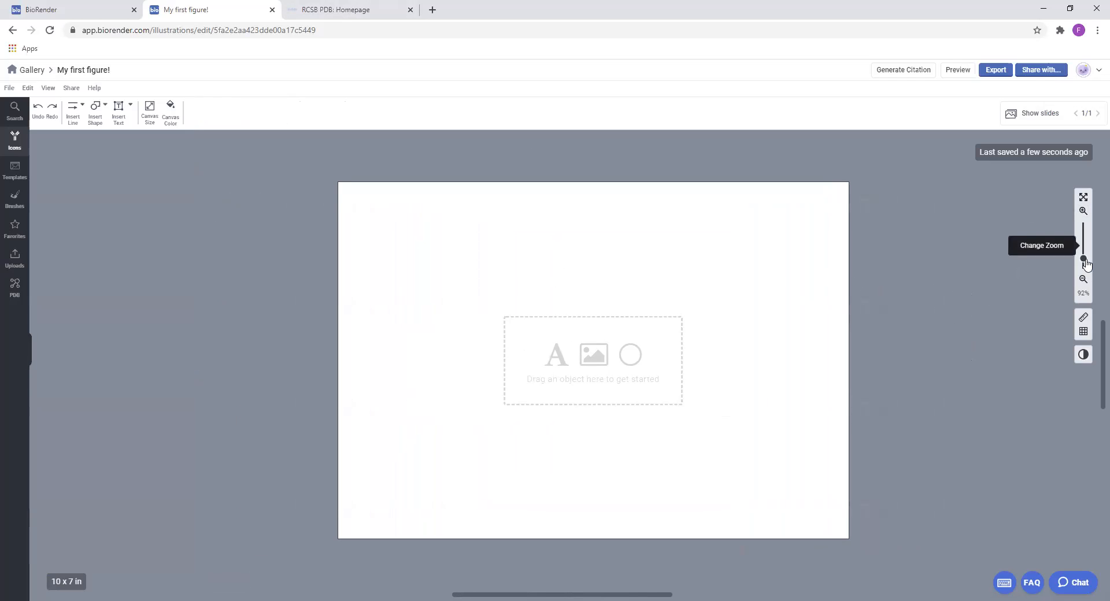
{"action": "mouse_move", "coordinate": [1084, 260]}
{"action": "left_mouse_down"}
{"action": "mouse_move", "coordinate": [1084, 225]}
{"action": "mouse_move", "coordinate": [1085, 257]}
{"action": "left_mouse_up"}
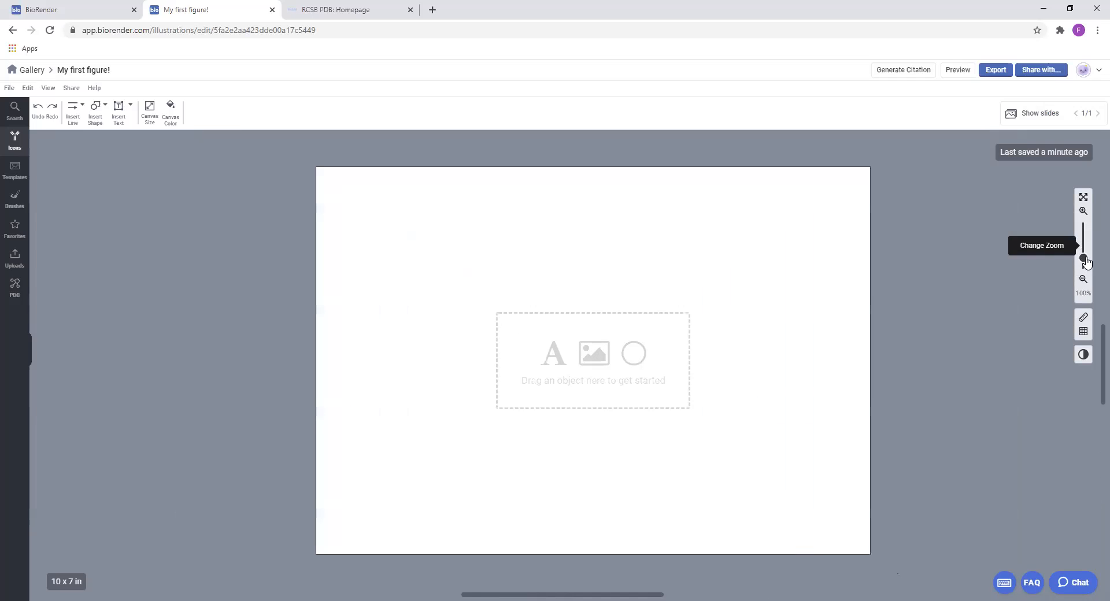
Show the rulers and place vertical margin guides at about 0.35 in and 9.7 in
{"action": "left_click", "coordinate": [1085, 319]}
{"action": "left_click", "coordinate": [1085, 319]}
{"action": "left_click", "coordinate": [1085, 320]}
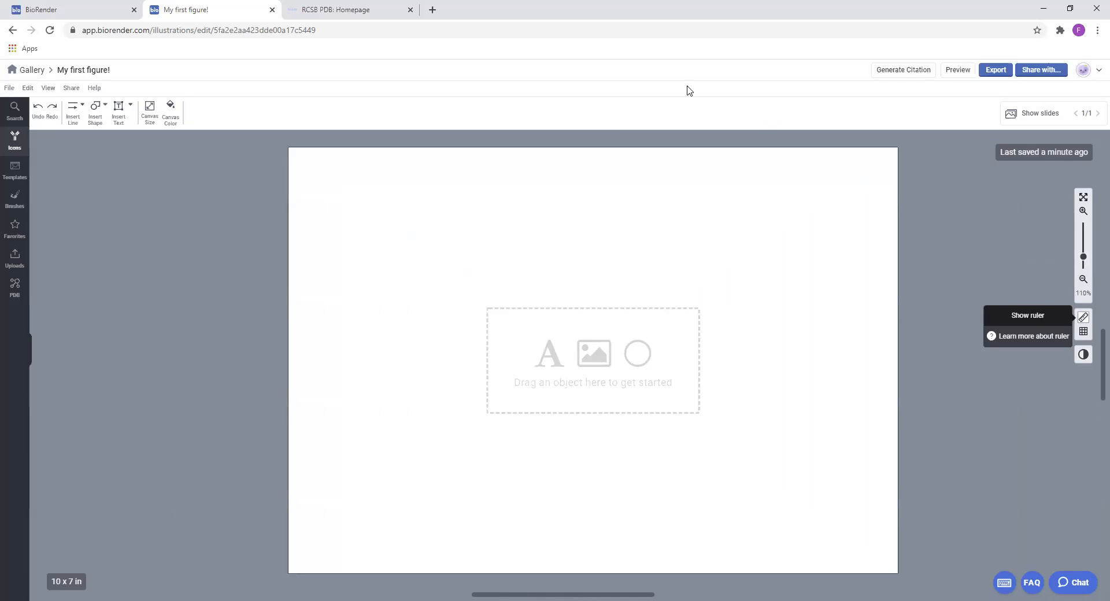
{"action": "left_click", "coordinate": [1085, 320]}
{"action": "left_click", "coordinate": [1085, 320]}
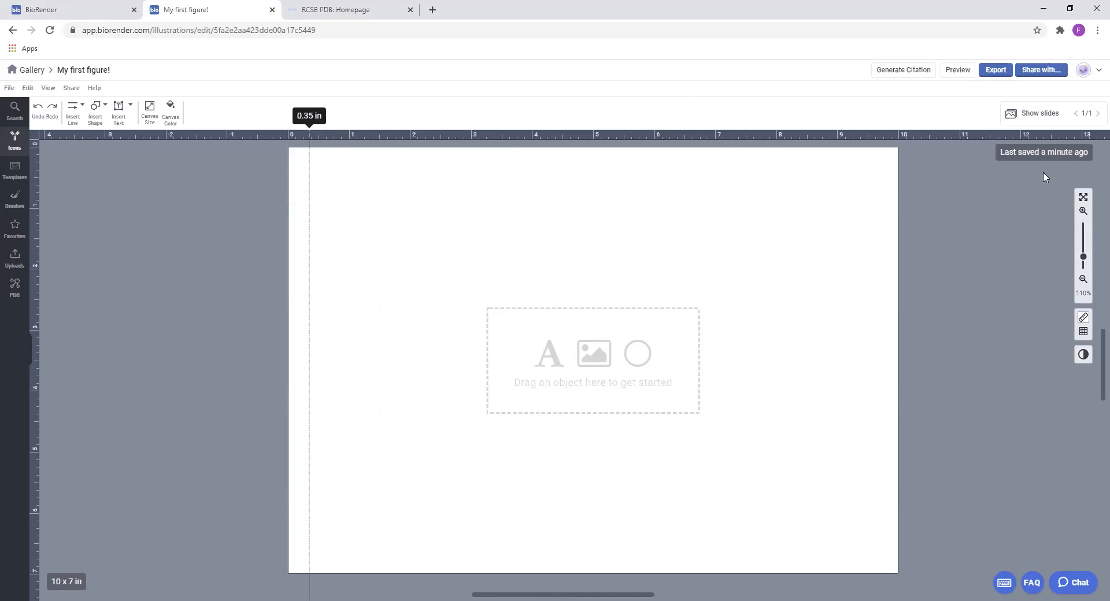
{"action": "left_click", "coordinate": [880, 137]}
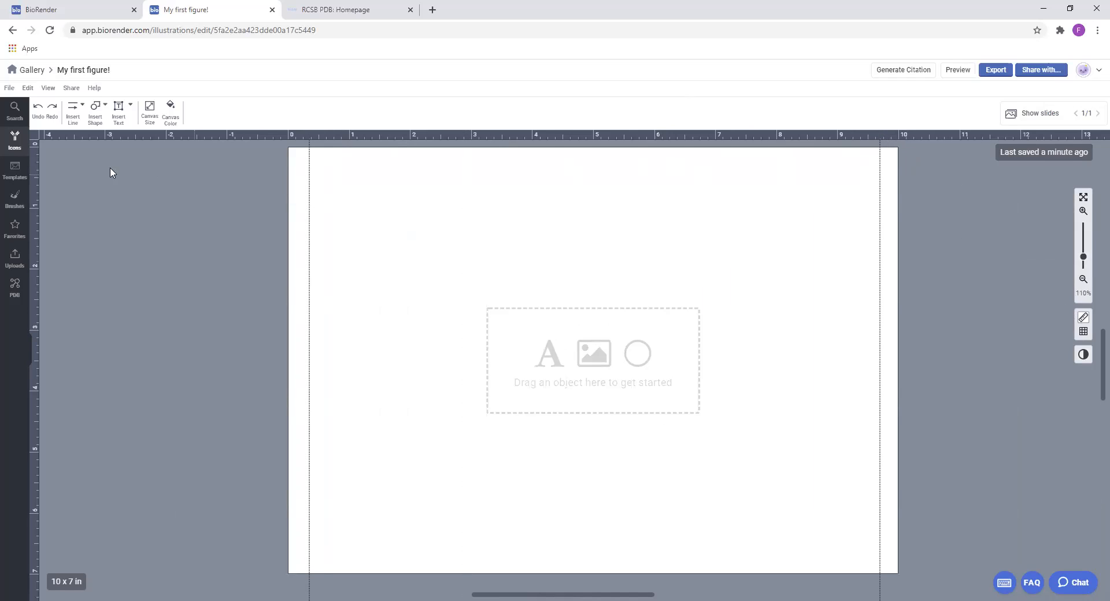
Place horizontal guides at about 0.24, 2.3, 2.37, 4.6, 4.7 and 6.75 in to divide the canvas into three rows
{"action": "left_click", "coordinate": [33, 162]}
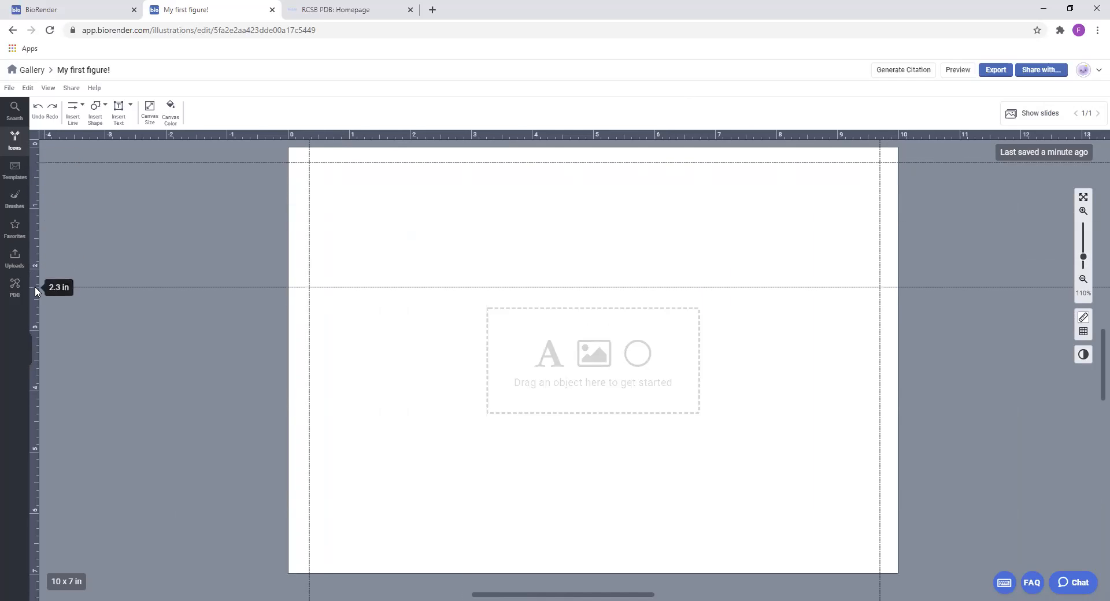
{"action": "left_click", "coordinate": [35, 288]}
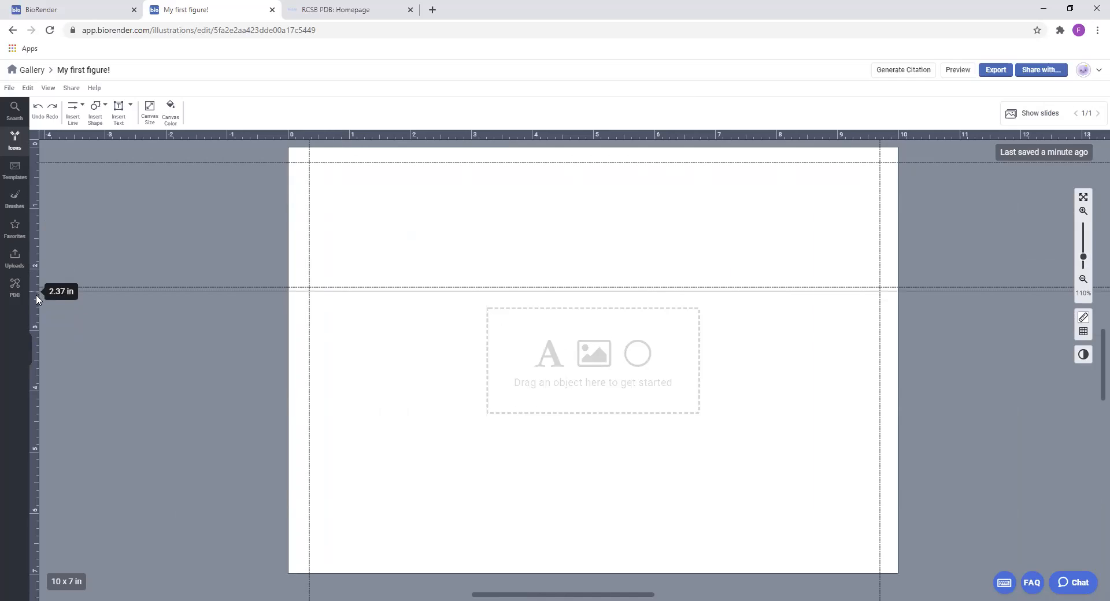
{"action": "left_click", "coordinate": [36, 294]}
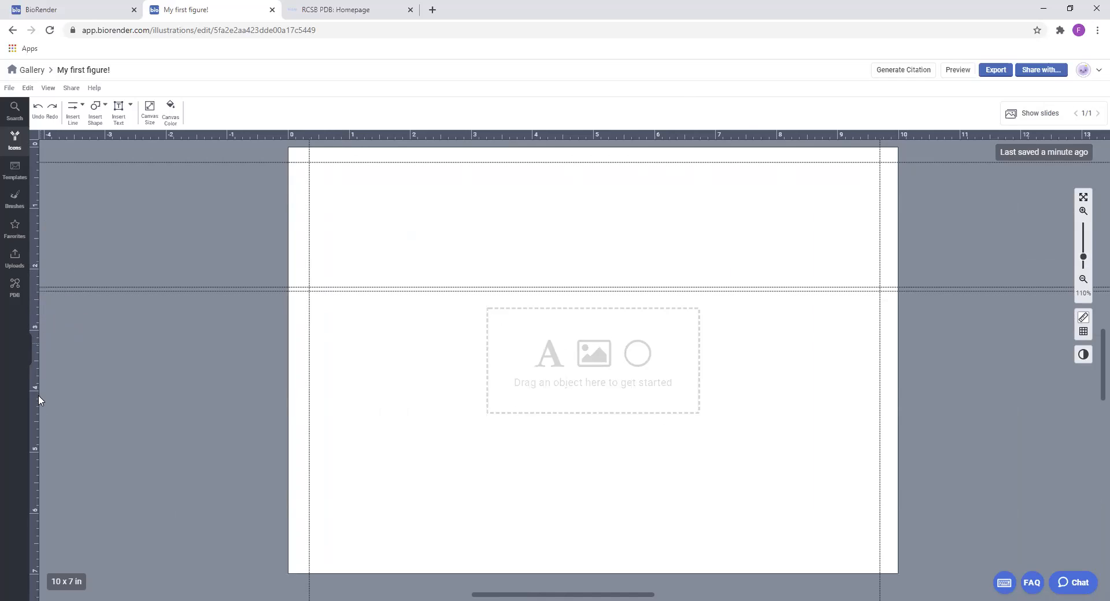
{"action": "left_click", "coordinate": [32, 425]}
{"action": "left_click", "coordinate": [34, 434]}
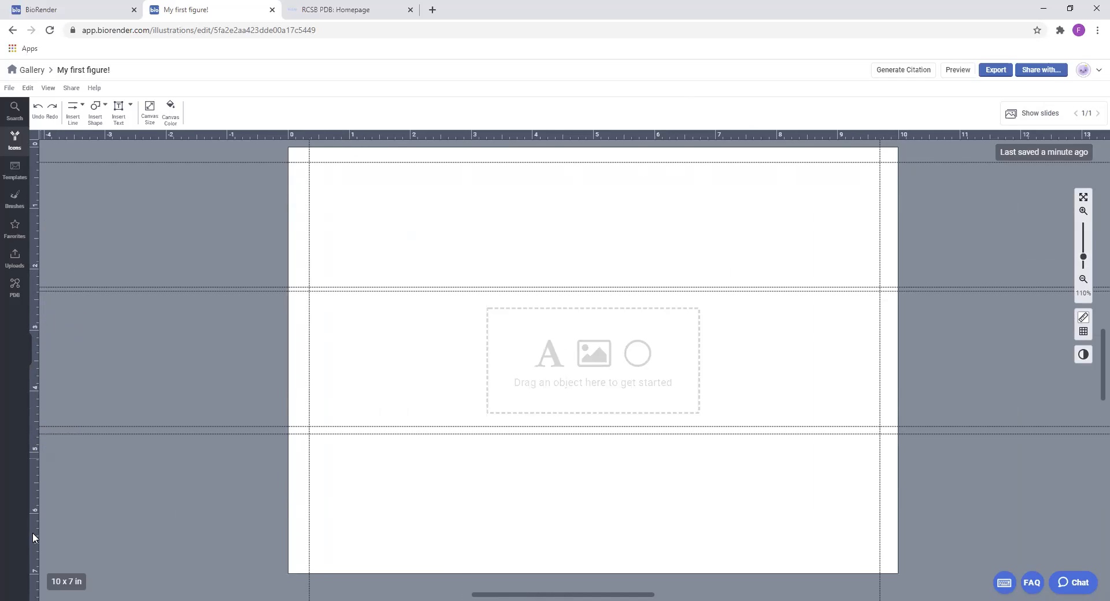
{"action": "left_click", "coordinate": [32, 559]}
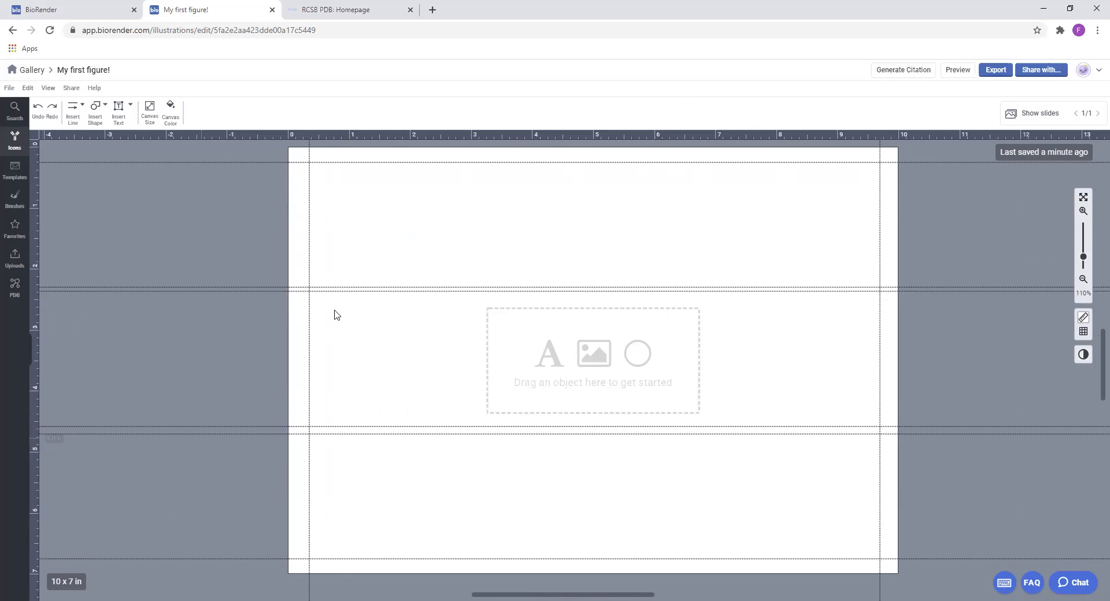
Place vertical guides at about 2.4, 2.7, 6.75 and 6.95 in to divide the canvas into three columns, and hide the rulers
{"action": "left_click", "coordinate": [435, 135]}
{"action": "left_click", "coordinate": [451, 135]}
{"action": "left_click", "coordinate": [712, 136]}
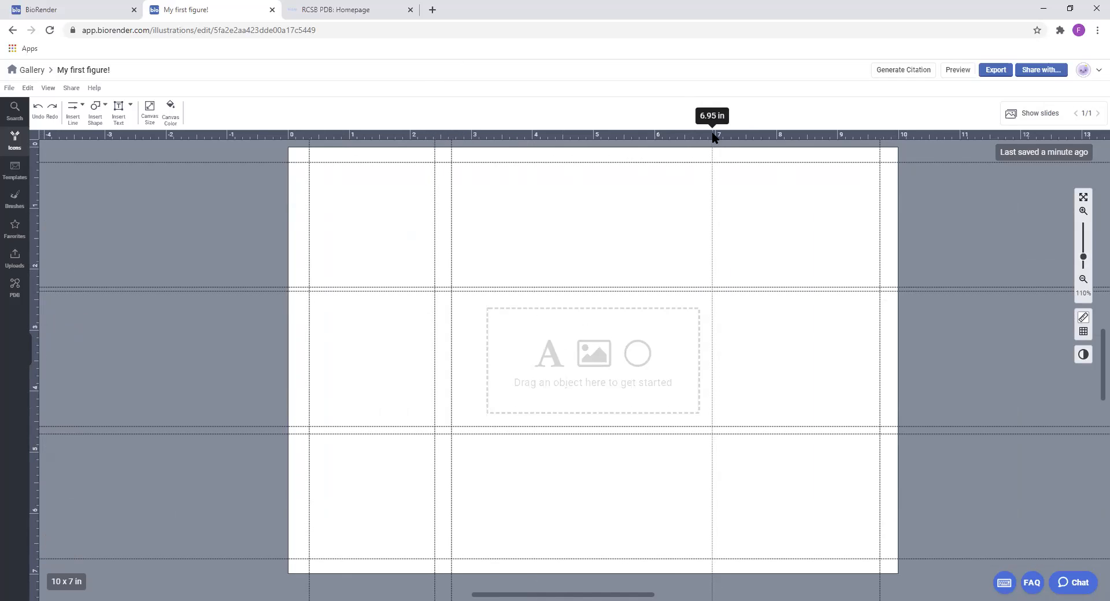
{"action": "left_click", "coordinate": [700, 135]}
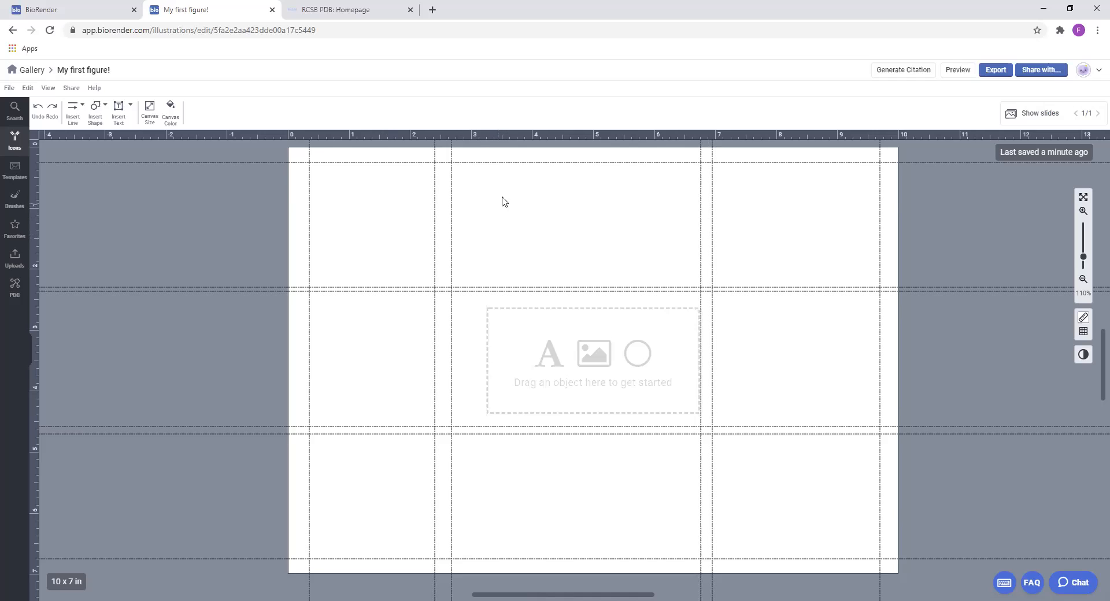
{"action": "left_click", "coordinate": [1084, 317]}
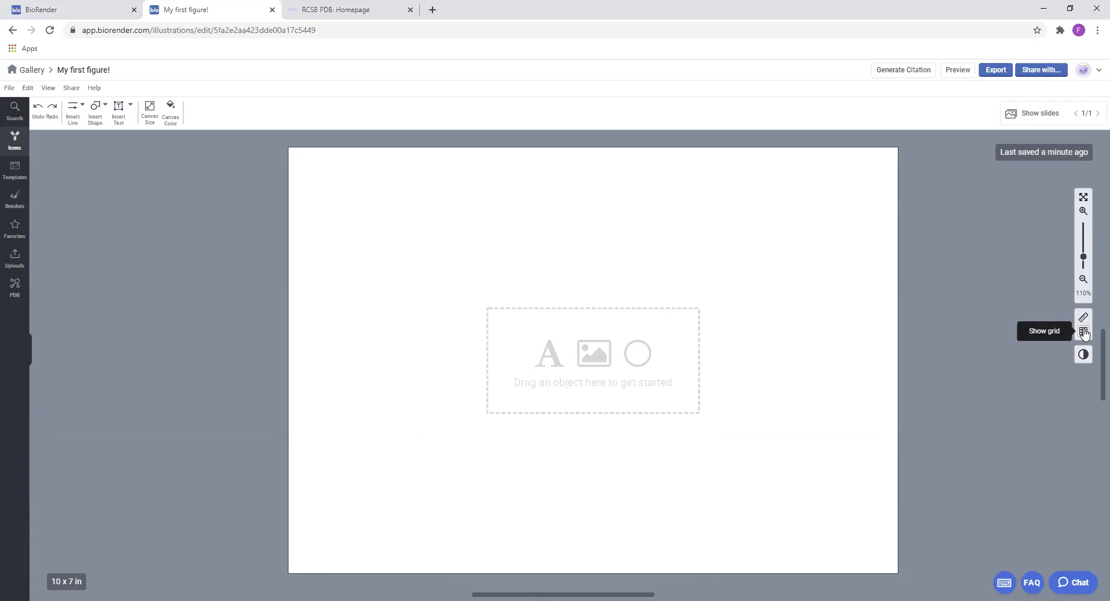
Show the canvas grid, try out larger and smaller grid sizes, and hide the grid again
{"action": "left_click", "coordinate": [1084, 333]}
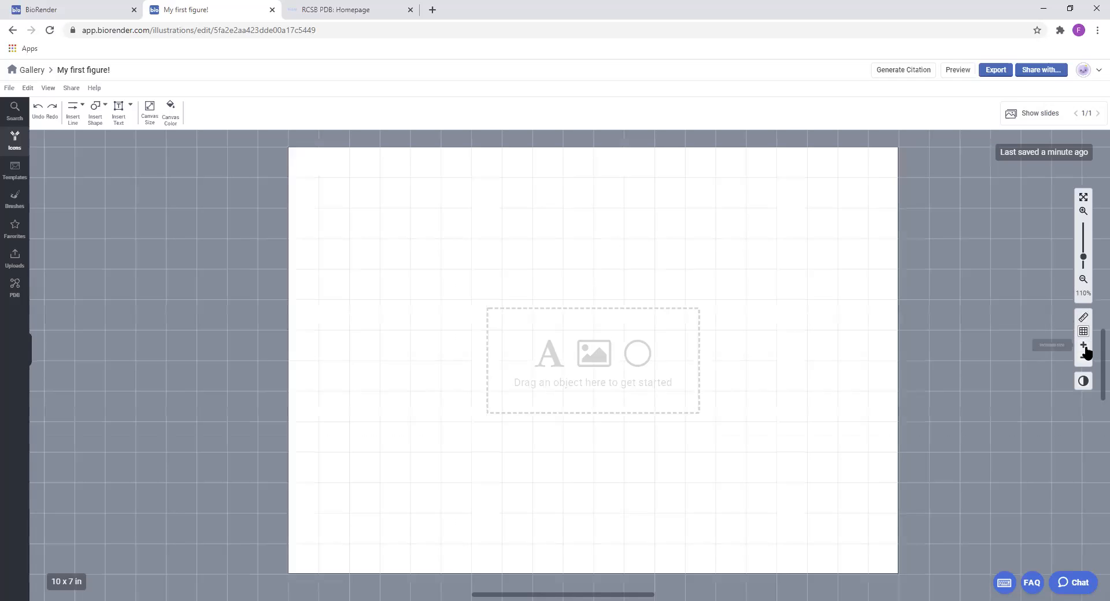
{"action": "left_click", "coordinate": [1085, 348]}
{"action": "left_click", "coordinate": [1085, 348]}
{"action": "left_click", "coordinate": [1085, 348]}
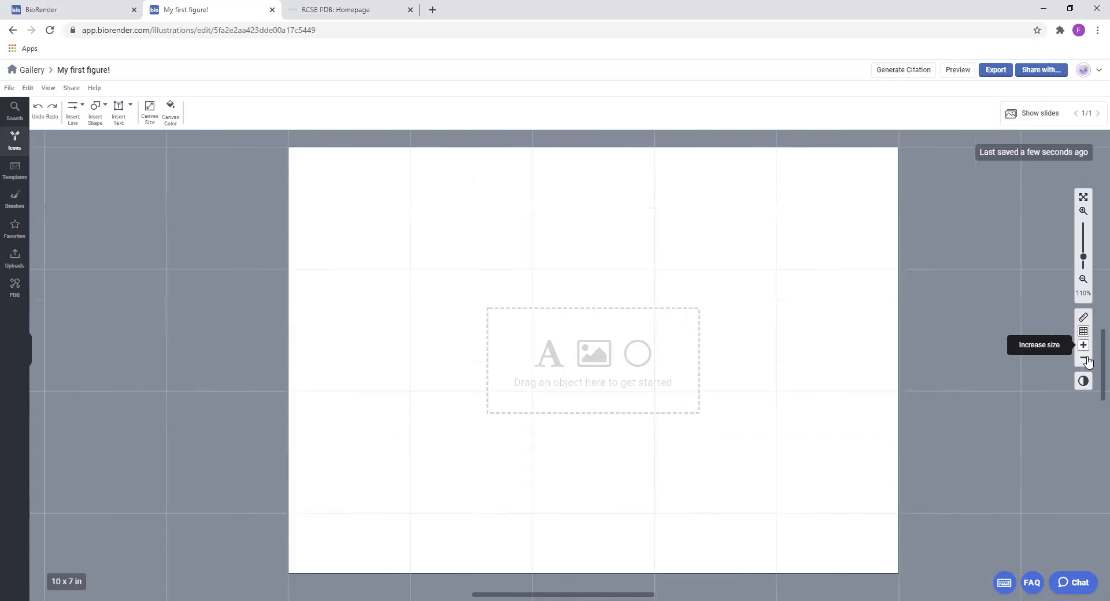
{"action": "left_click", "coordinate": [1084, 360]}
{"action": "left_click", "coordinate": [1085, 360]}
{"action": "left_click", "coordinate": [1084, 359]}
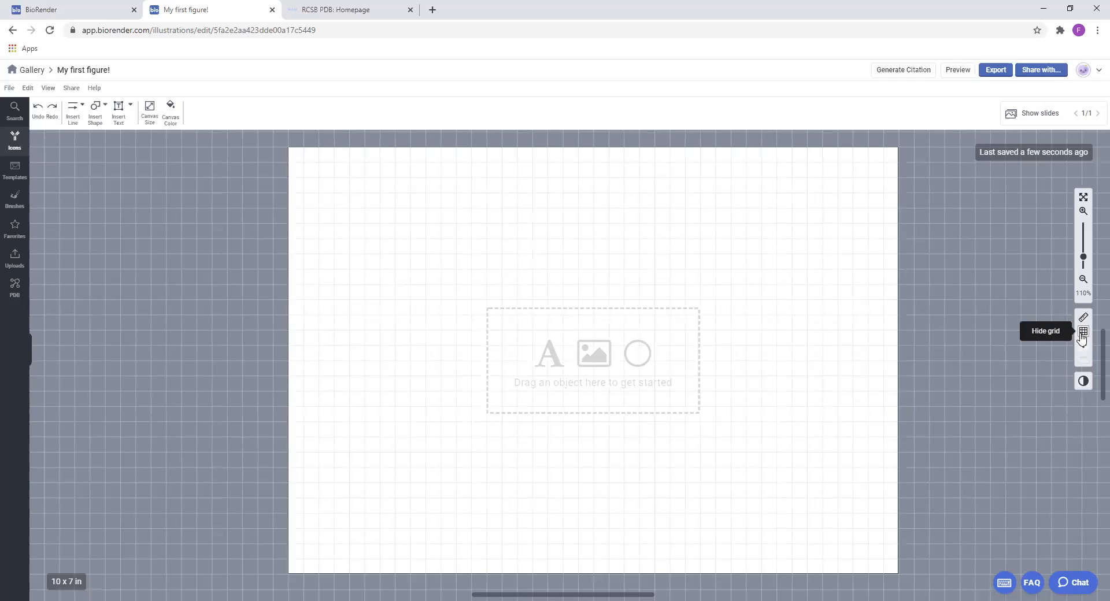
{"action": "left_click", "coordinate": [1082, 328]}
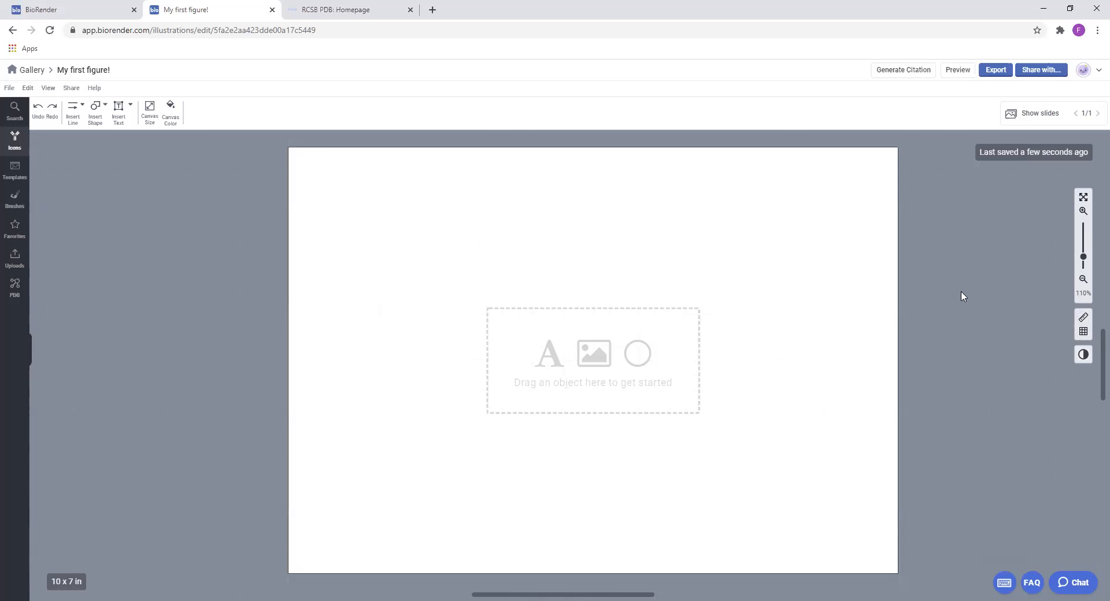
Start a support chat message containing the support e-mail address, and close the chat without sending it
{"action": "left_click", "coordinate": [1074, 585]}
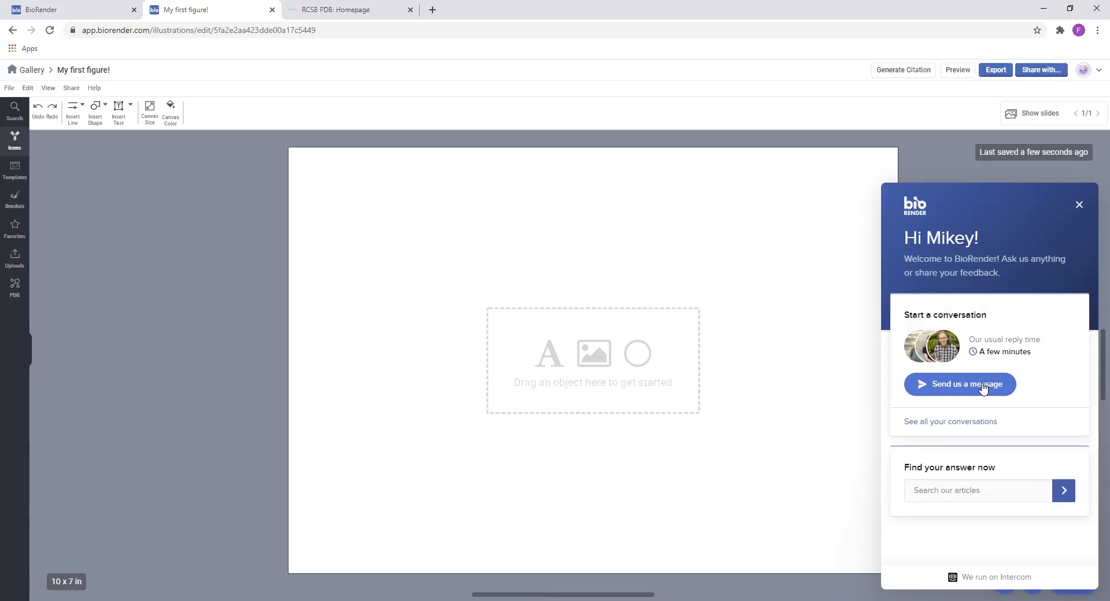
{"action": "left_click", "coordinate": [983, 388]}
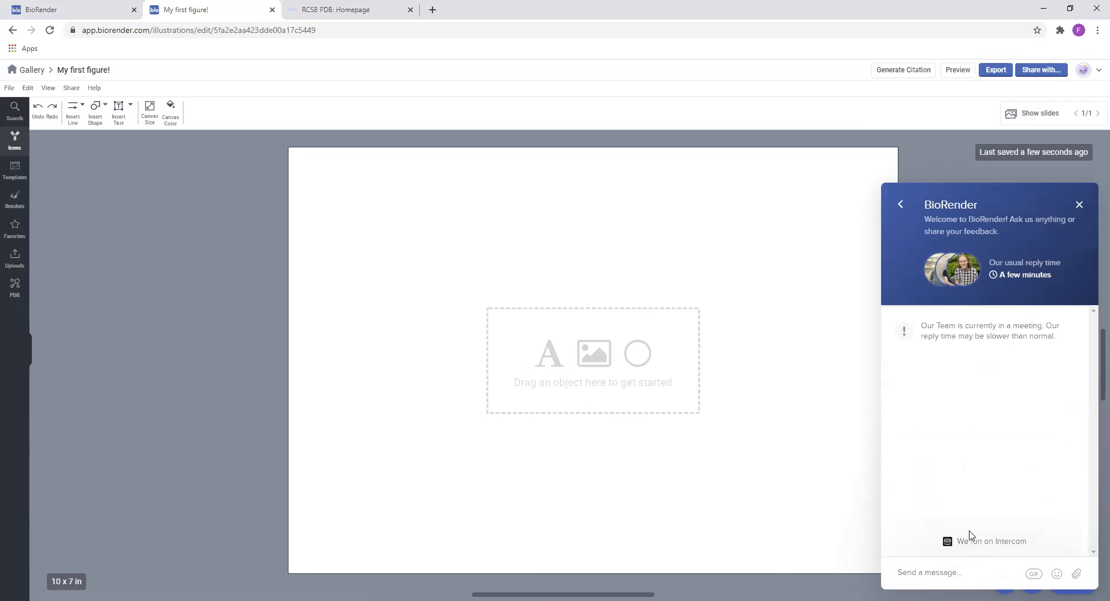
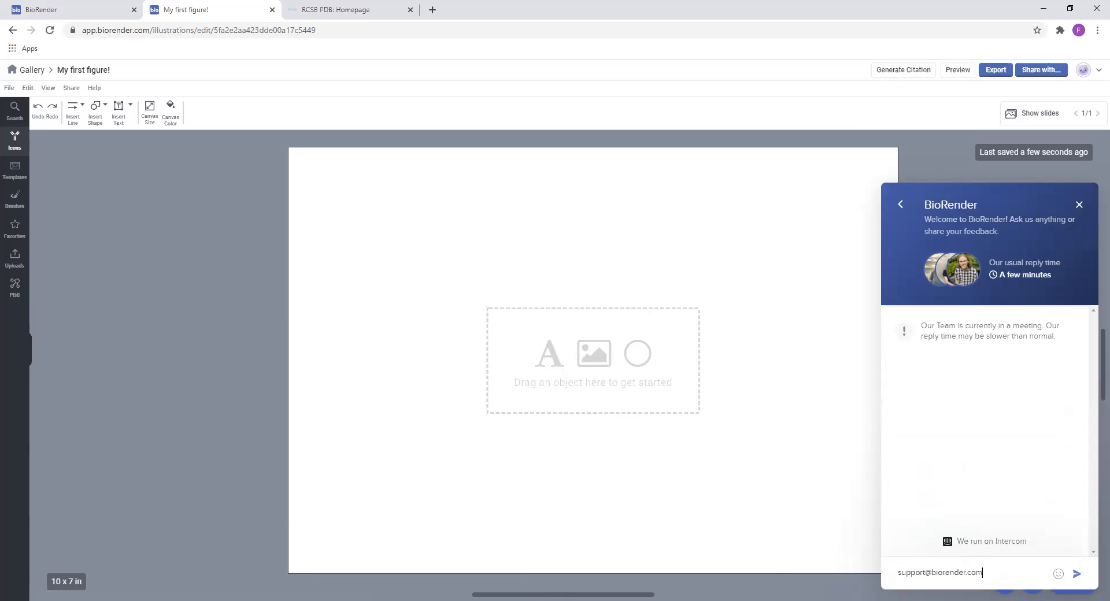
{"action": "triple_click", "coordinate": [913, 573]}
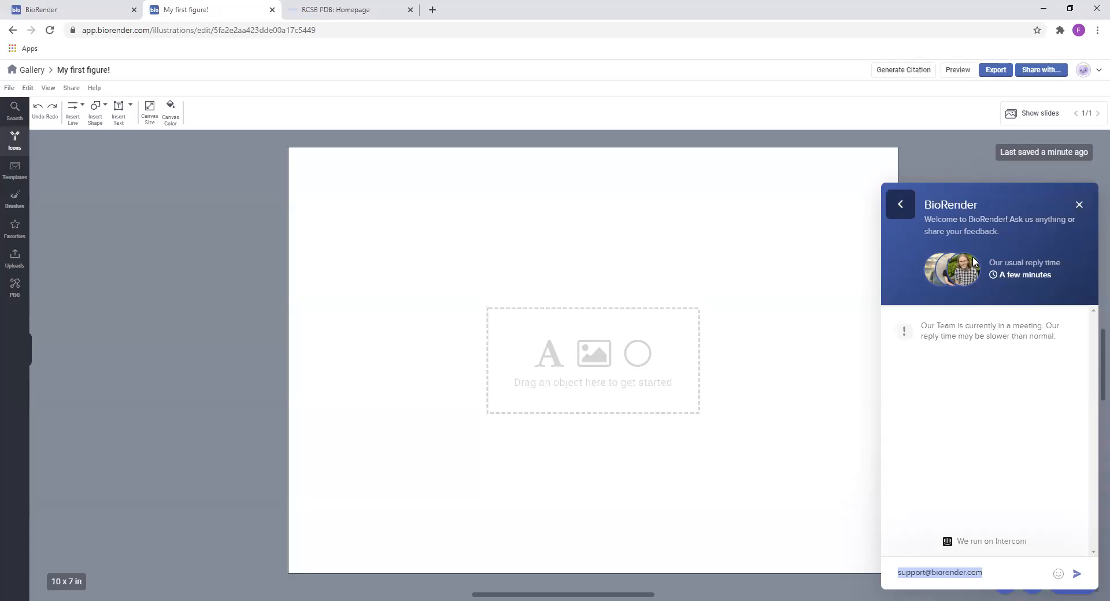
{"action": "left_click_drag", "start_coordinate": [1004, 578], "coordinate": [895, 566]}
{"action": "left_click", "coordinate": [968, 359]}
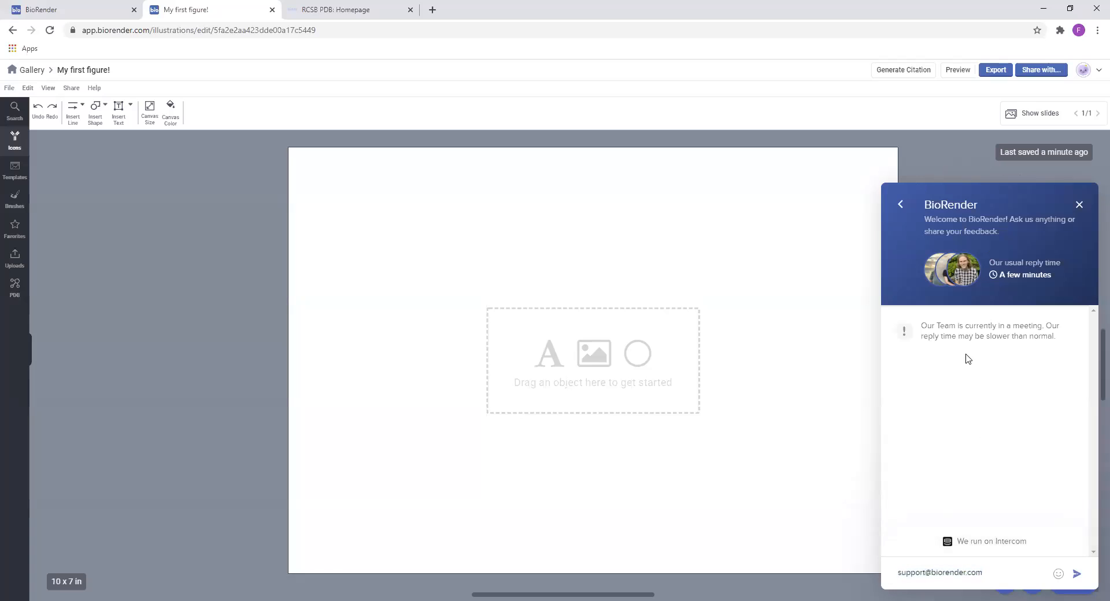
{"action": "left_click", "coordinate": [901, 205]}
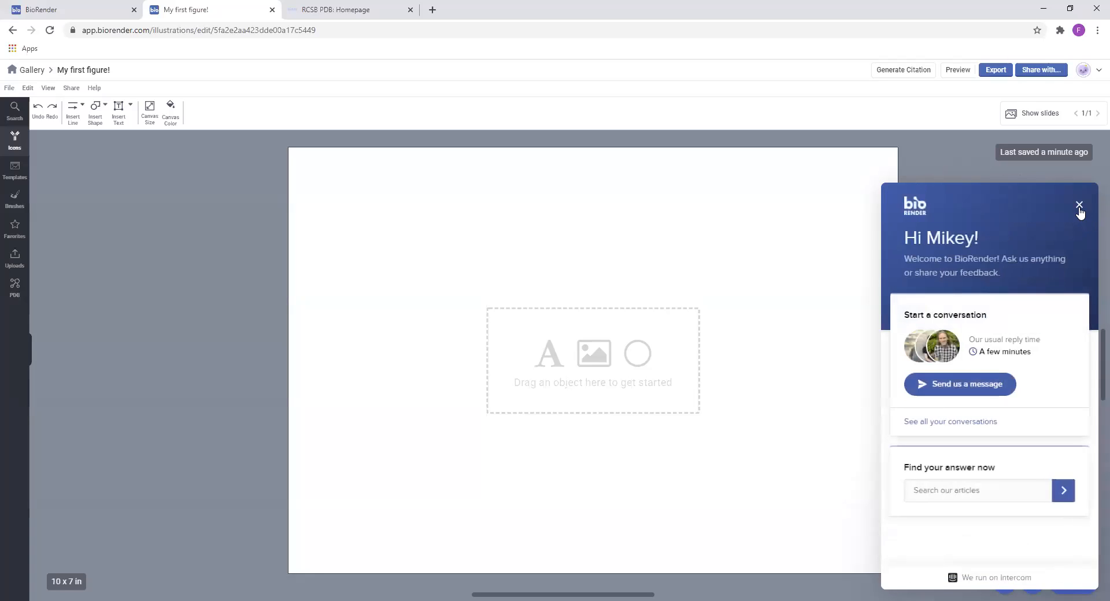
{"action": "left_click", "coordinate": [1079, 209]}
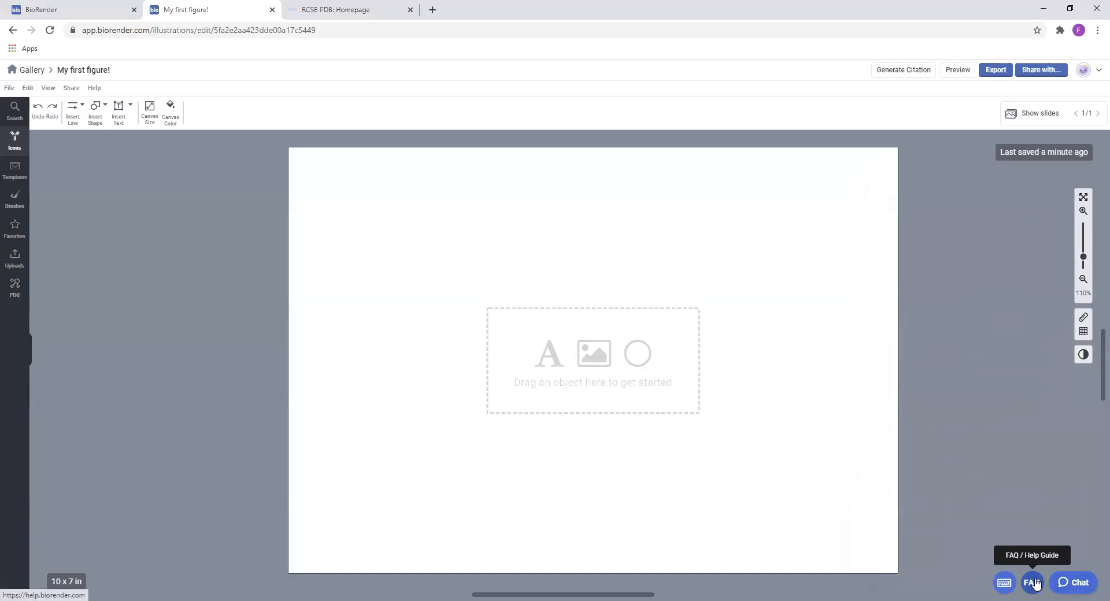
Search the help guide for "crop", read the article on cropping an icon, shape or object, and return to the illustration
{"action": "left_click", "coordinate": [1033, 583]}
{"action": "left_click", "coordinate": [422, 159]}
{"action": "type", "text": "crop"}
{"action": "key", "text": "Return"}
{"action": "left_click", "coordinate": [566, 323]}
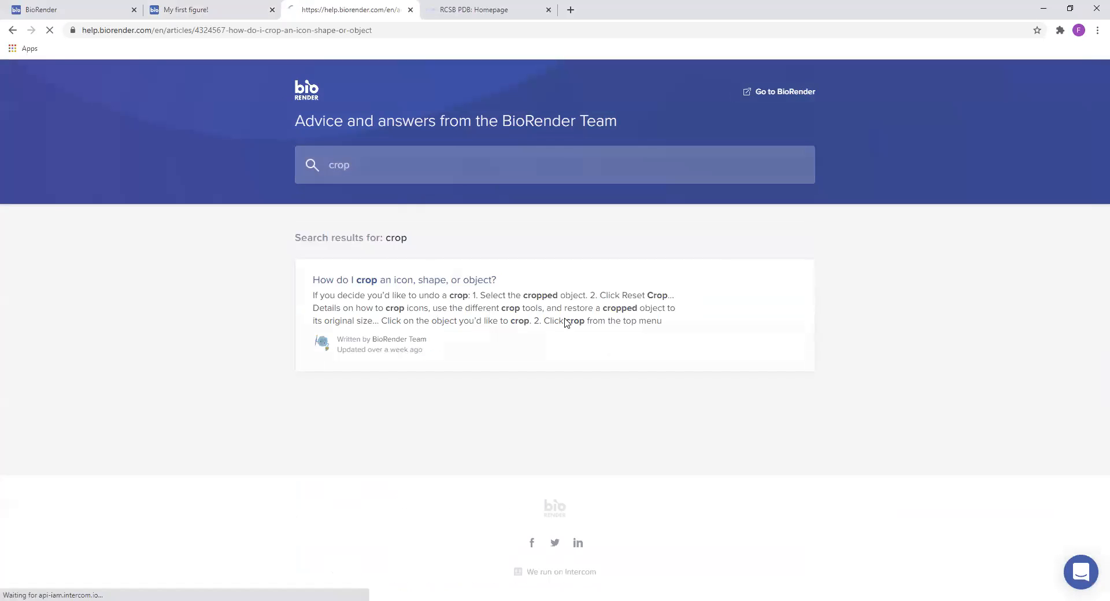
{"action": "scroll", "coordinate": [603, 322], "scroll_direction": "down", "scroll_amount": 5}
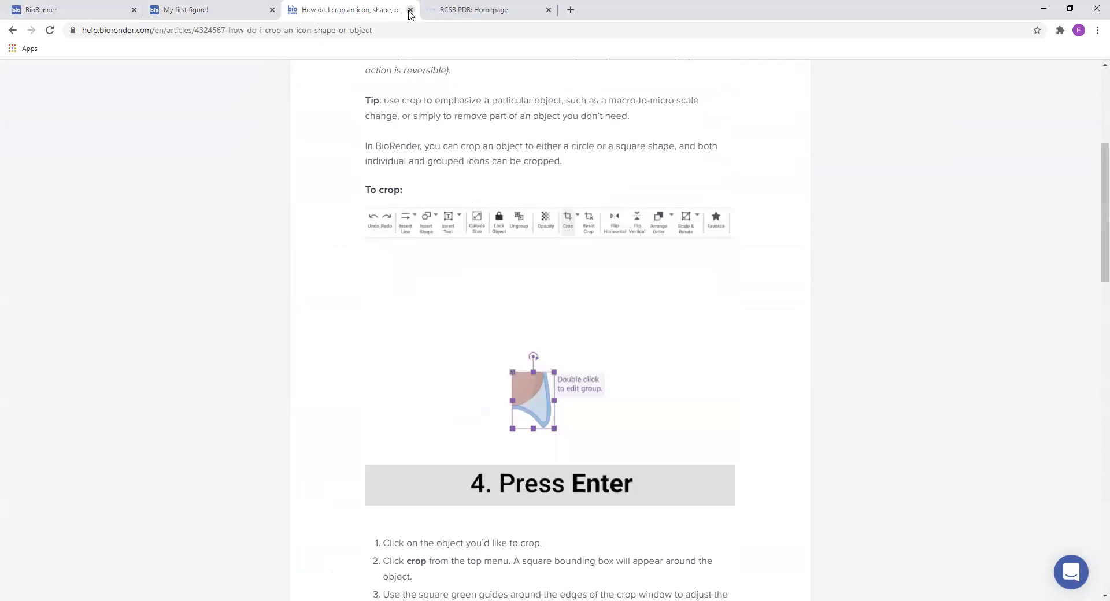
{"action": "left_click", "coordinate": [410, 10]}
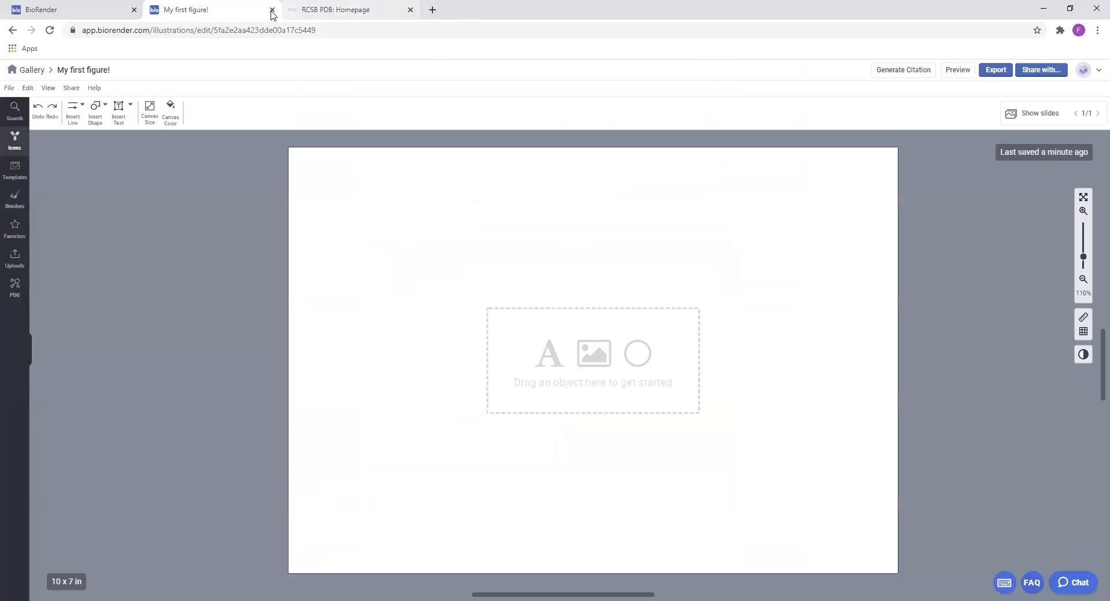
Review the list of keyboard shortcuts for common, selection, view and move actions, and close it
{"action": "left_click", "coordinate": [1004, 584]}
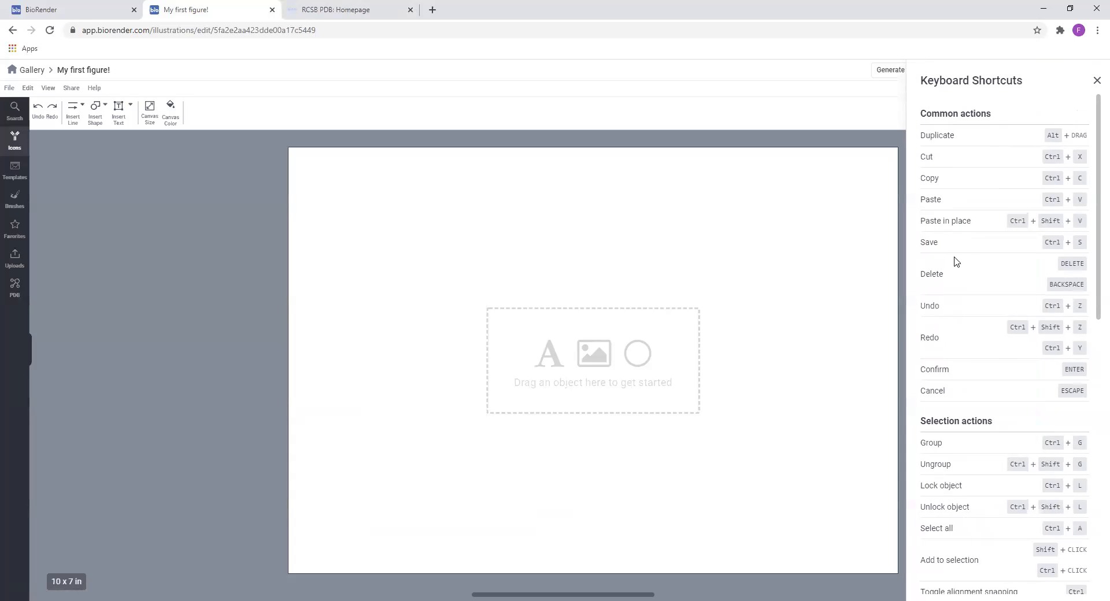
{"action": "scroll", "coordinate": [1017, 185], "scroll_direction": "down", "scroll_amount": 10}
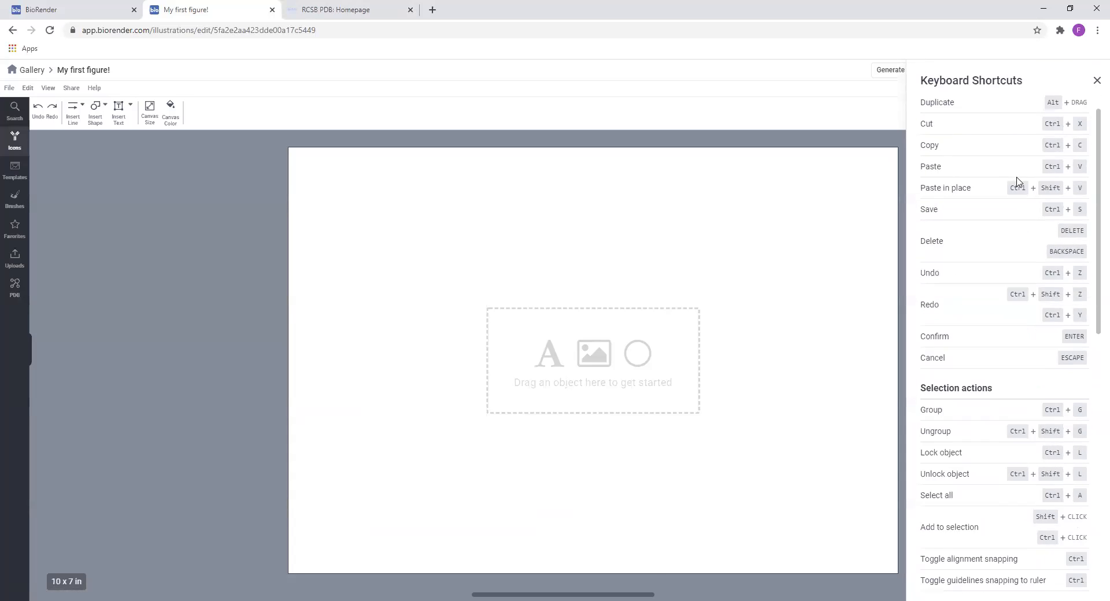
{"action": "scroll", "coordinate": [1018, 358], "scroll_direction": "up", "scroll_amount": 10}
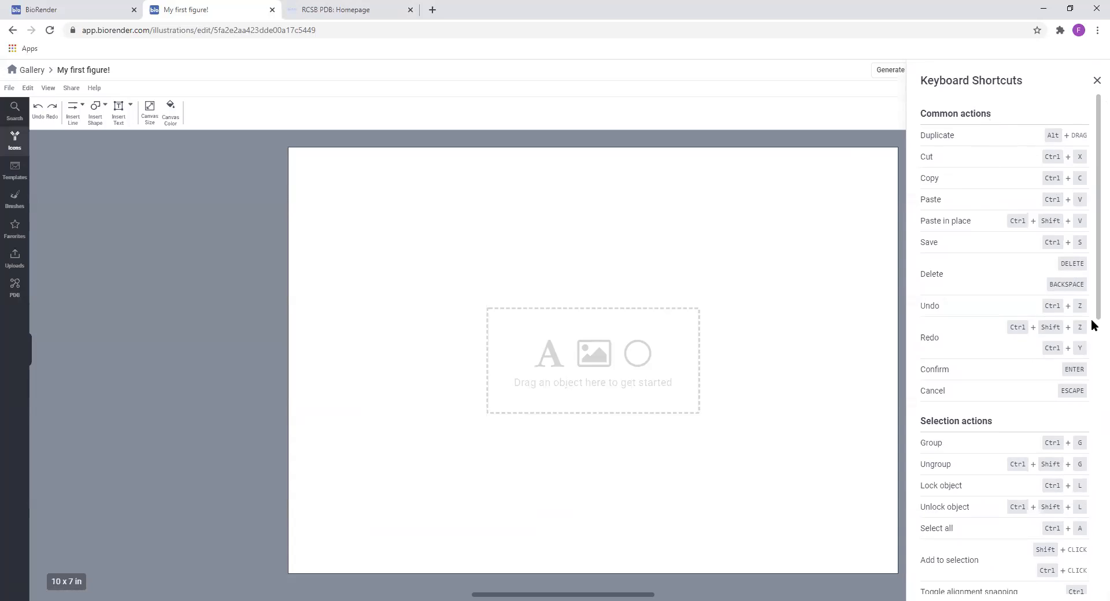
{"action": "scroll", "coordinate": [1047, 231], "scroll_direction": "down", "scroll_amount": 1}
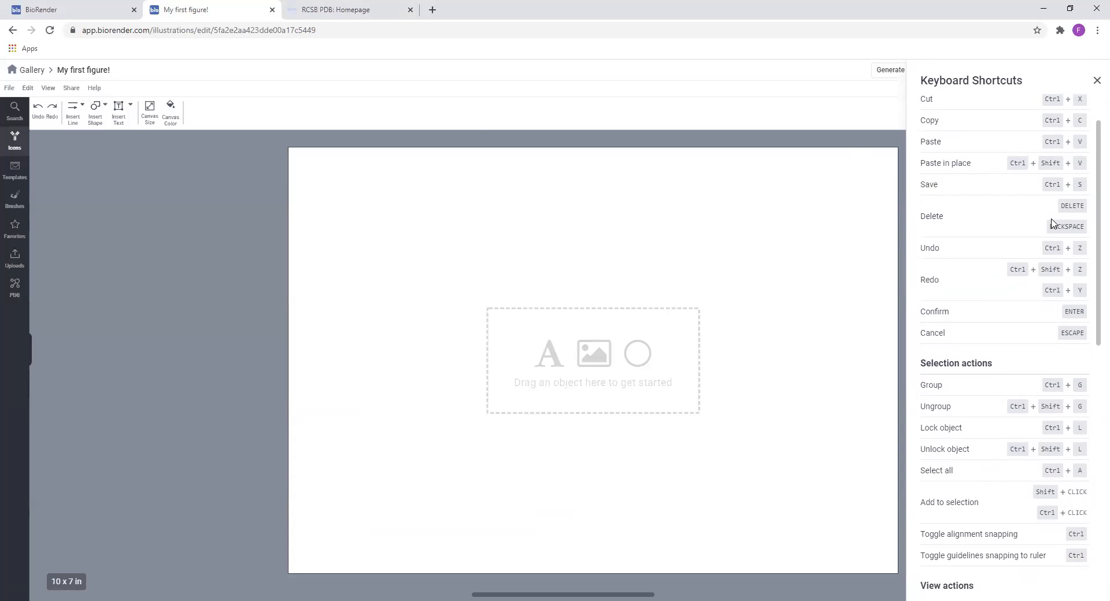
{"action": "scroll", "coordinate": [1026, 254], "scroll_direction": "down", "scroll_amount": 8}
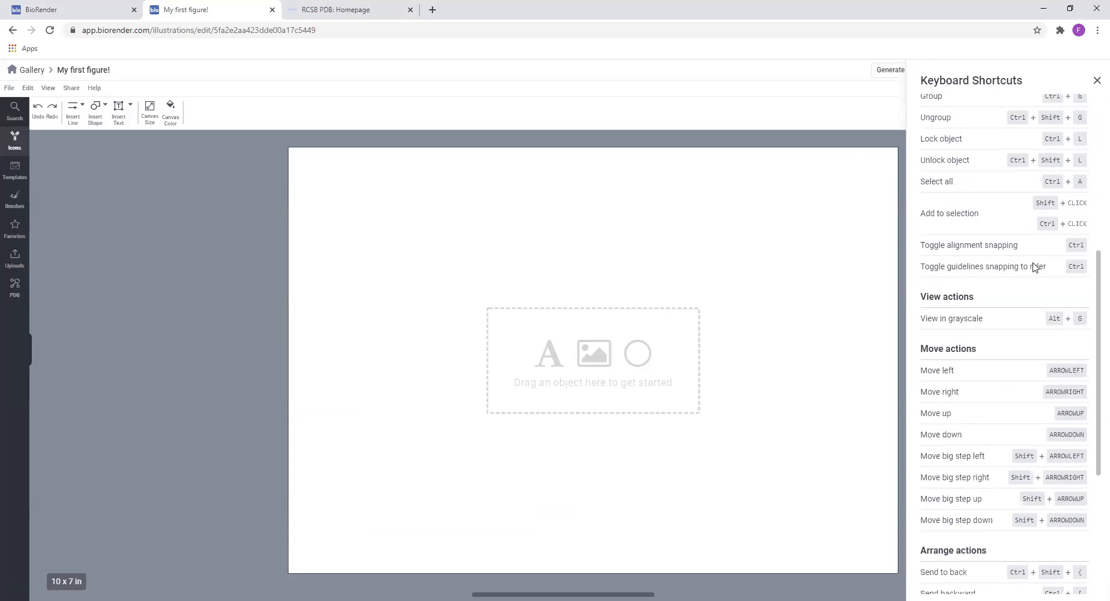
{"action": "scroll", "coordinate": [1060, 272], "scroll_direction": "up", "scroll_amount": 10}
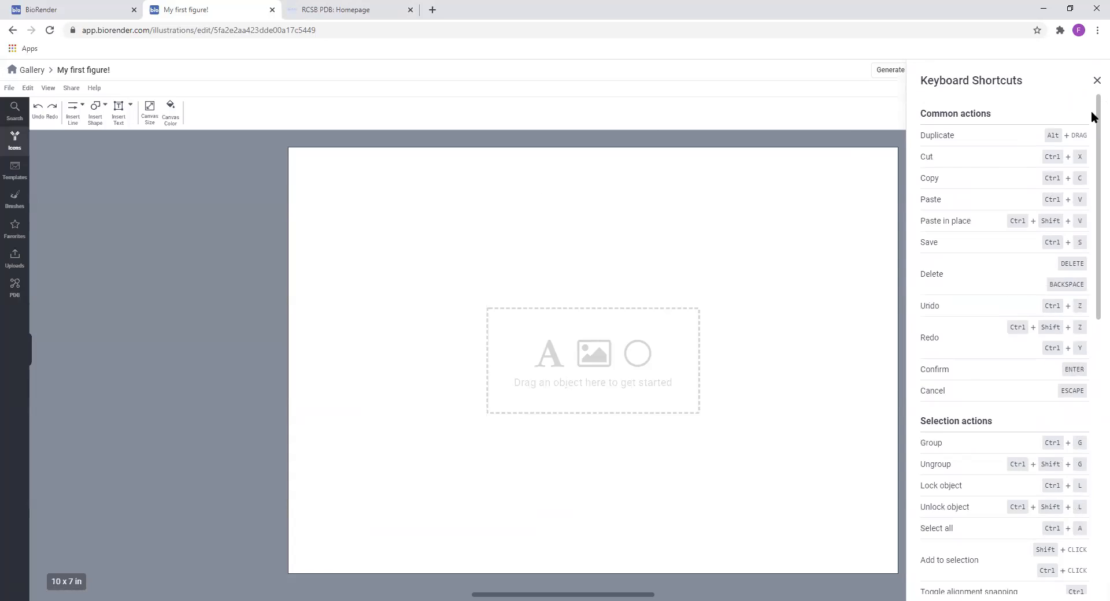
{"action": "left_click", "coordinate": [1097, 82]}
Expand the icon library and browse the Generic Cells icons within the Cell Types category
{"action": "left_click_drag", "start_coordinate": [409, 339], "coordinate": [463, 337]}
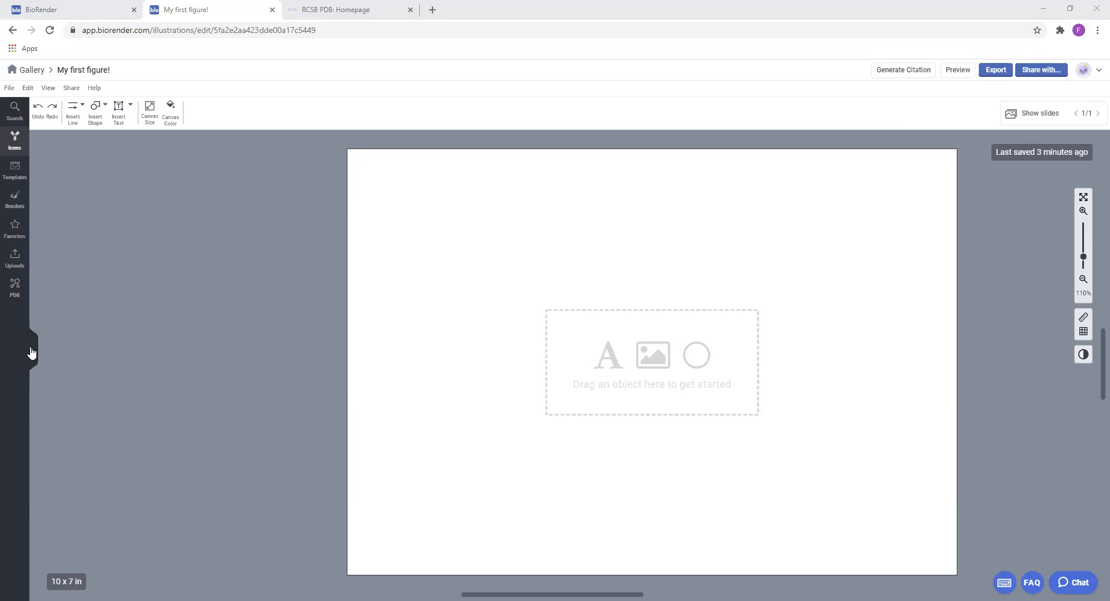
{"action": "left_click", "coordinate": [14, 139]}
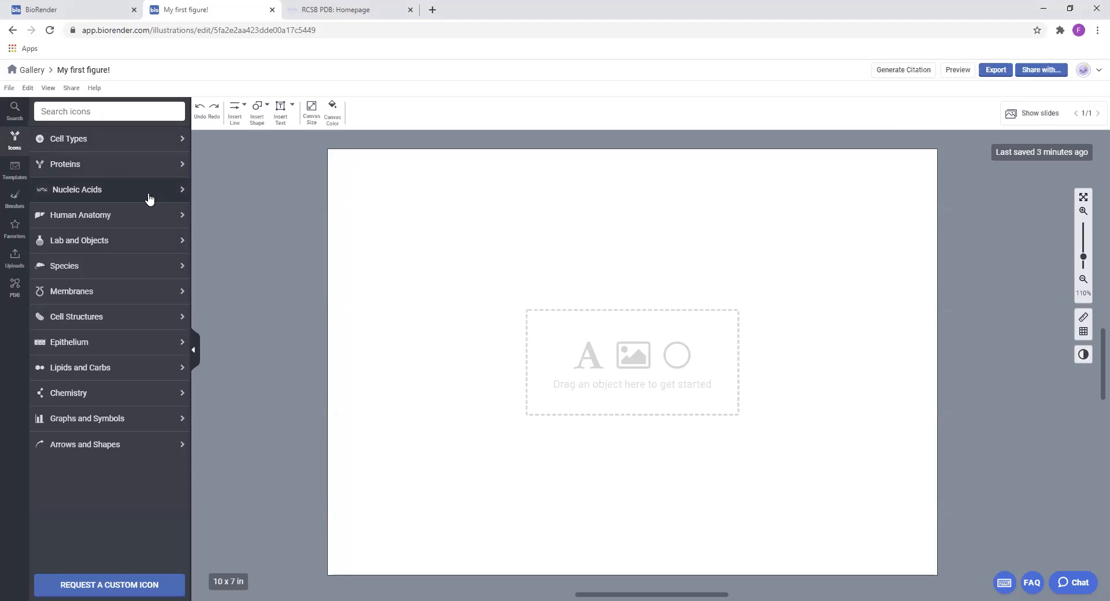
{"action": "left_click", "coordinate": [133, 142]}
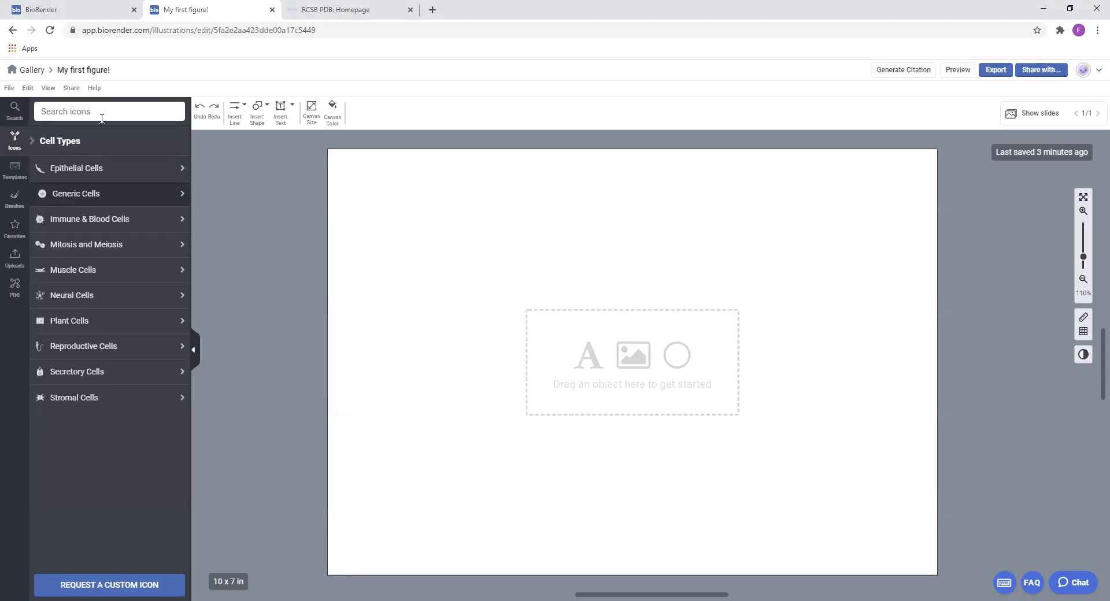
{"action": "left_click", "coordinate": [89, 191]}
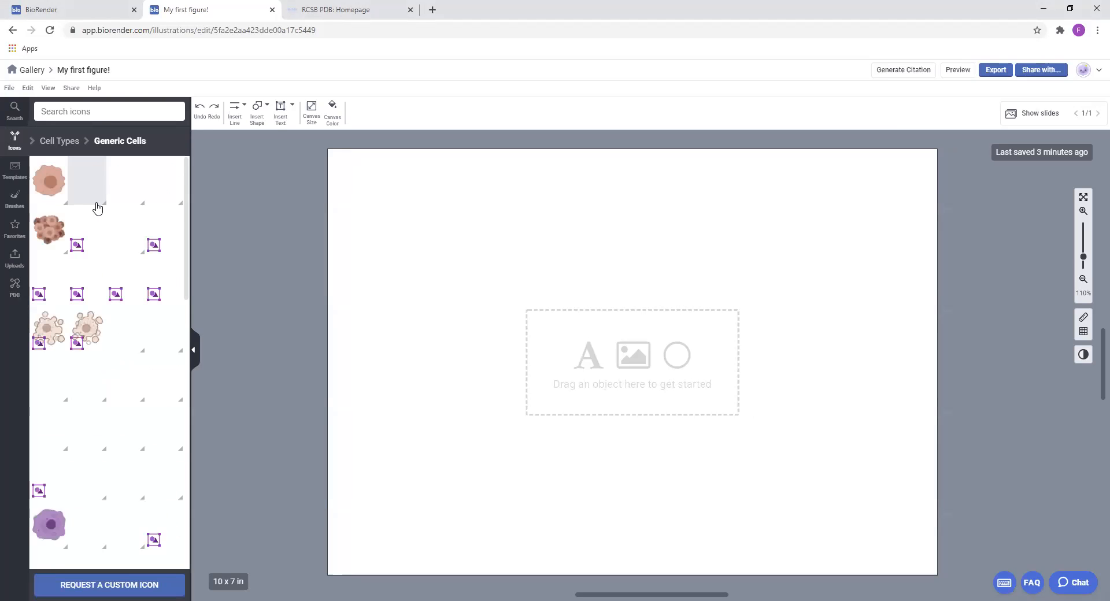
{"action": "scroll", "coordinate": [124, 226], "scroll_direction": "down", "scroll_amount": 15}
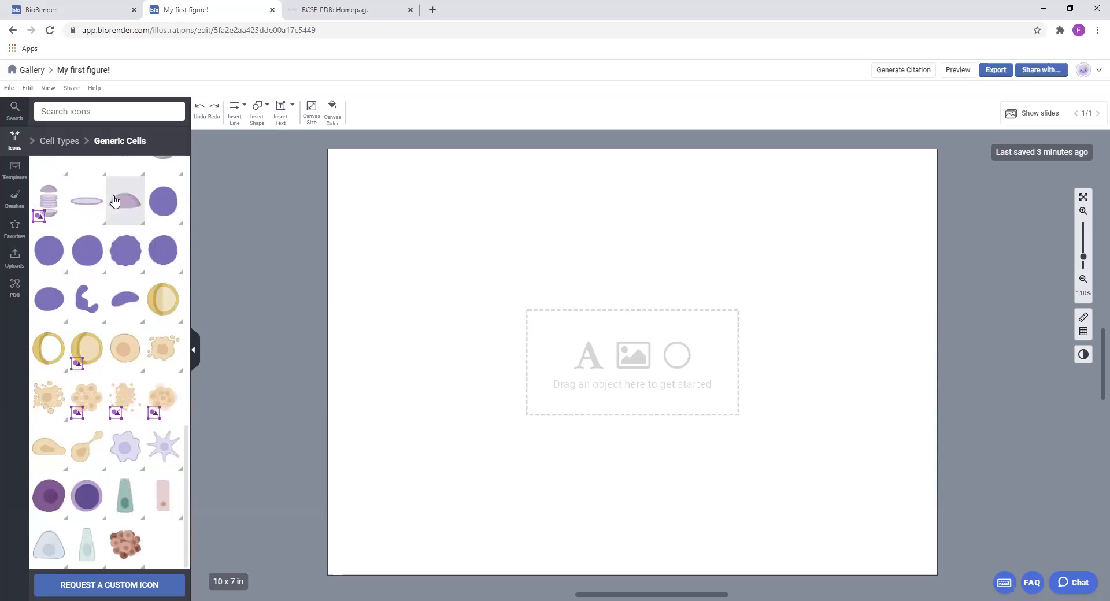
{"action": "scroll", "coordinate": [135, 252], "scroll_direction": "up", "scroll_amount": 2}
{"action": "scroll", "coordinate": [125, 220], "scroll_direction": "up", "scroll_amount": 5}
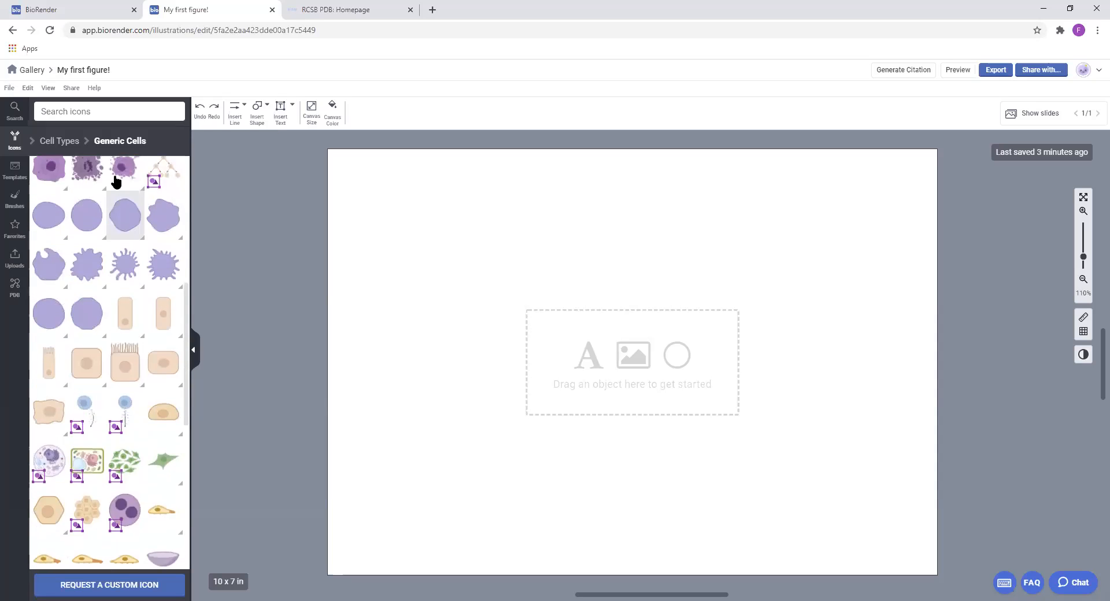
Search the icons for "T-Cell" and place the light teal colour variant of the T-cell on the canvas
{"action": "left_click", "coordinate": [118, 111]}
{"action": "type", "text": "T-C"}
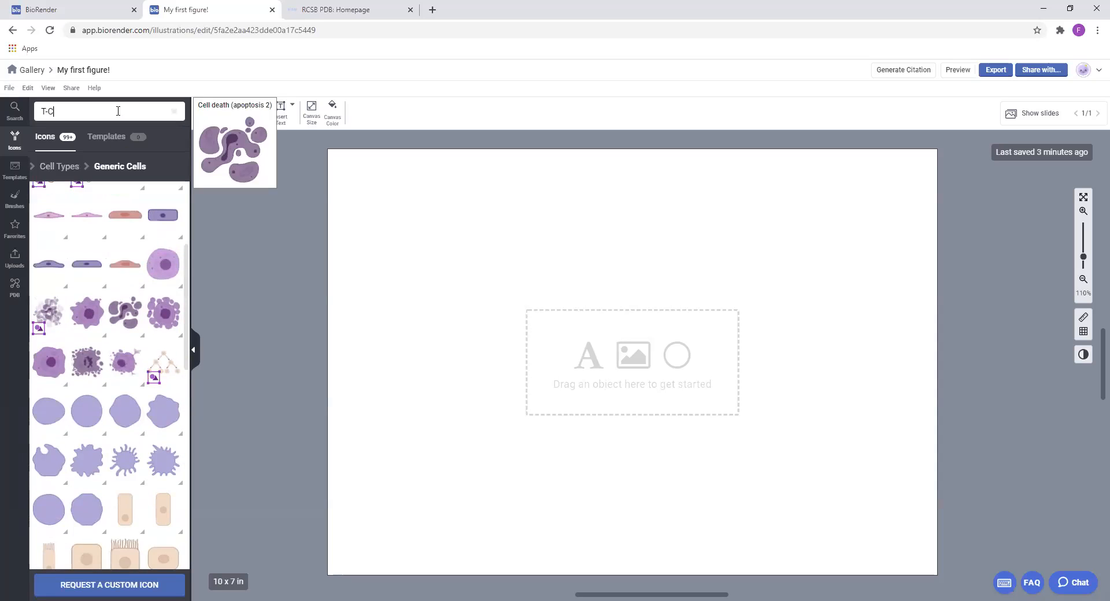
{"action": "key", "text": "Return"}
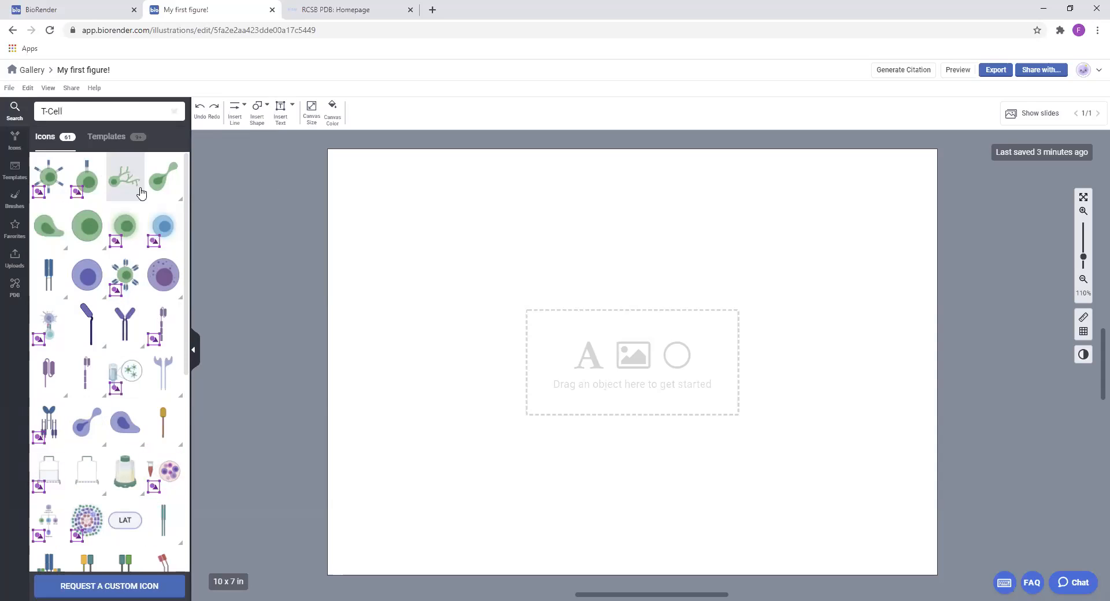
{"action": "mouse_move", "coordinate": [93, 228]}
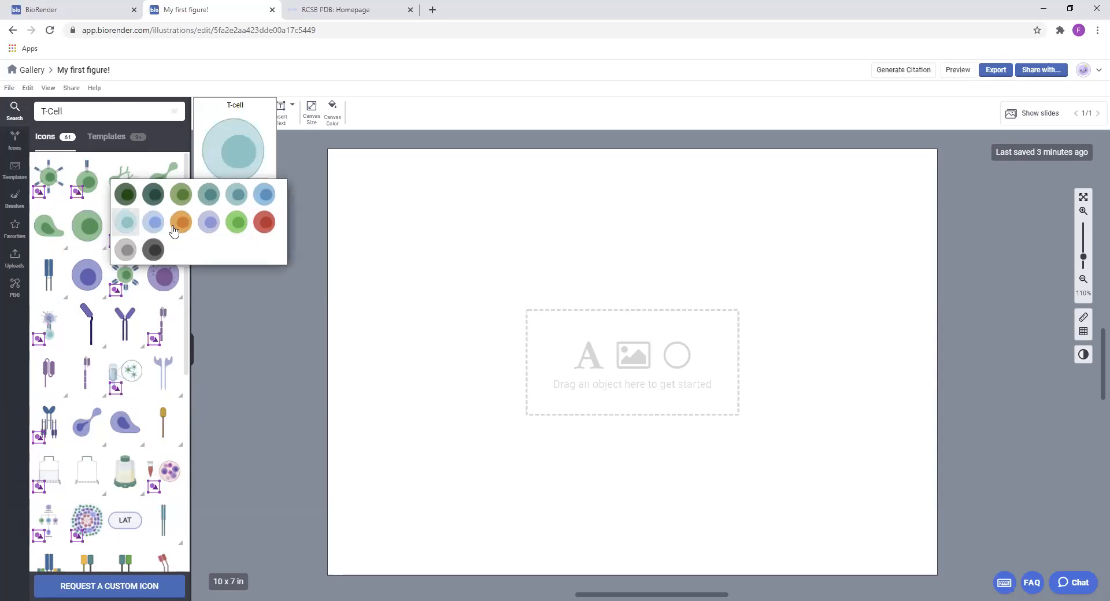
{"action": "left_click_drag", "start_coordinate": [507, 296], "coordinate": [507, 296]}
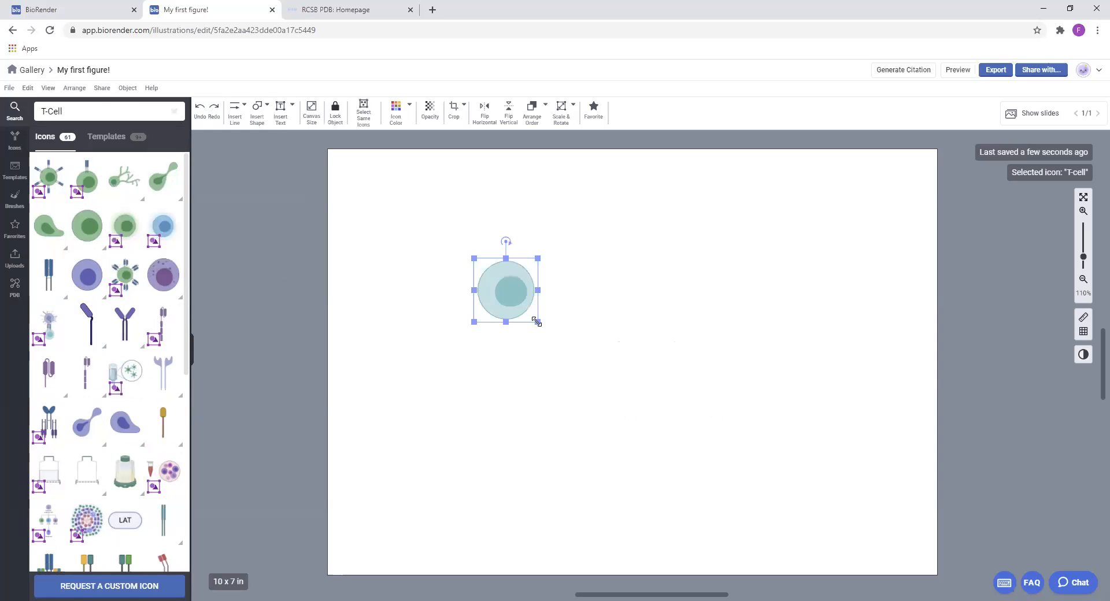
Enlarge the T-cell to a little over half the canvas height, move it into the canvas's left half and rotate it 90° clockwise
{"action": "left_click_drag", "start_coordinate": [650, 387], "coordinate": [750, 459]}
{"action": "left_click_drag", "start_coordinate": [654, 402], "coordinate": [560, 393]}
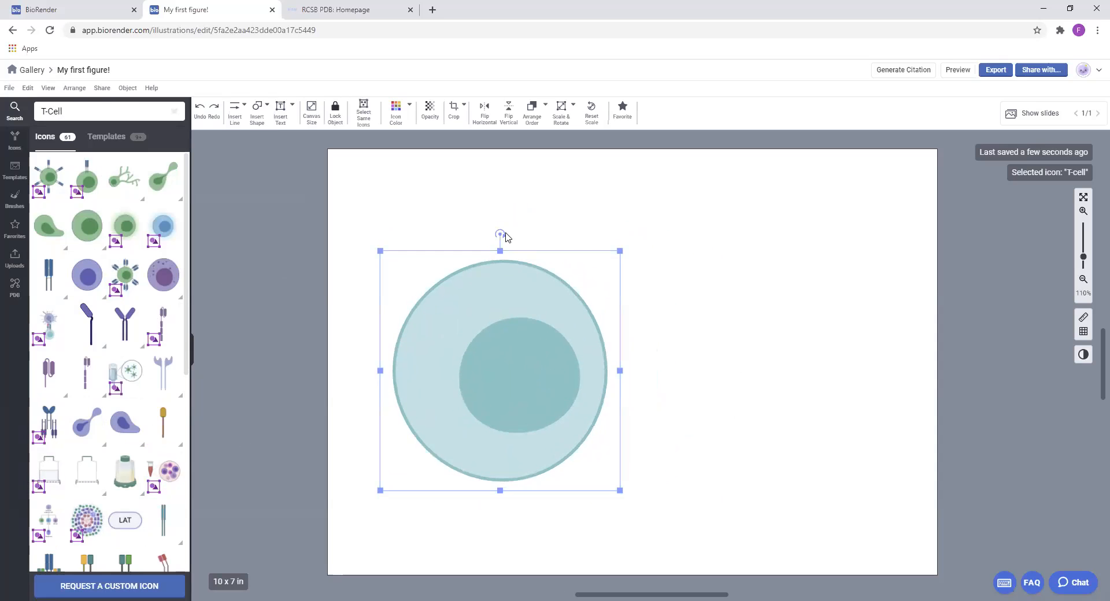
{"action": "left_click_drag", "start_coordinate": [499, 231], "coordinate": [657, 372]}
Search the icons for "Cancer", place the cancer cell in the canvas's right half and enlarge it to about the T-cell's size
{"action": "left_click", "coordinate": [4, 106]}
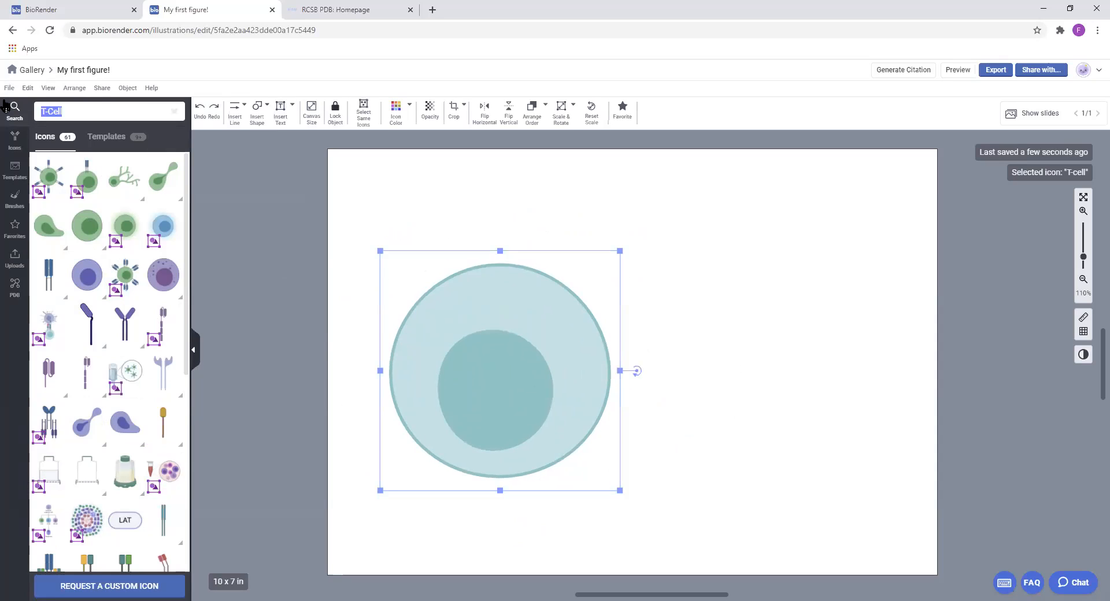
{"action": "type", "text": "Cancer"}
{"action": "mouse_move", "coordinate": [102, 278]}
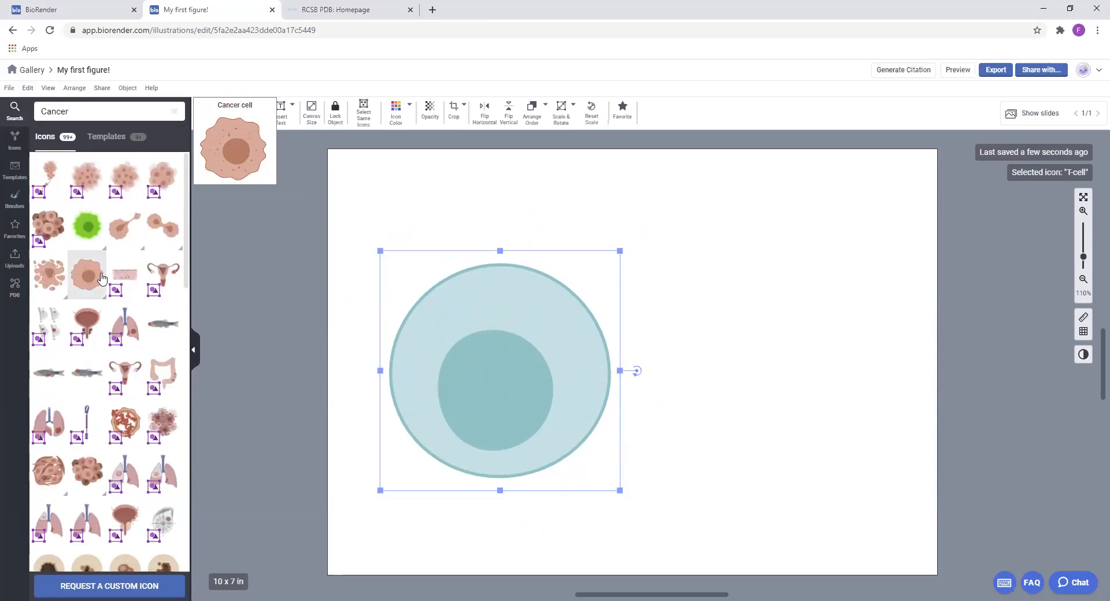
{"action": "left_click_drag", "start_coordinate": [102, 278], "coordinate": [684, 299]}
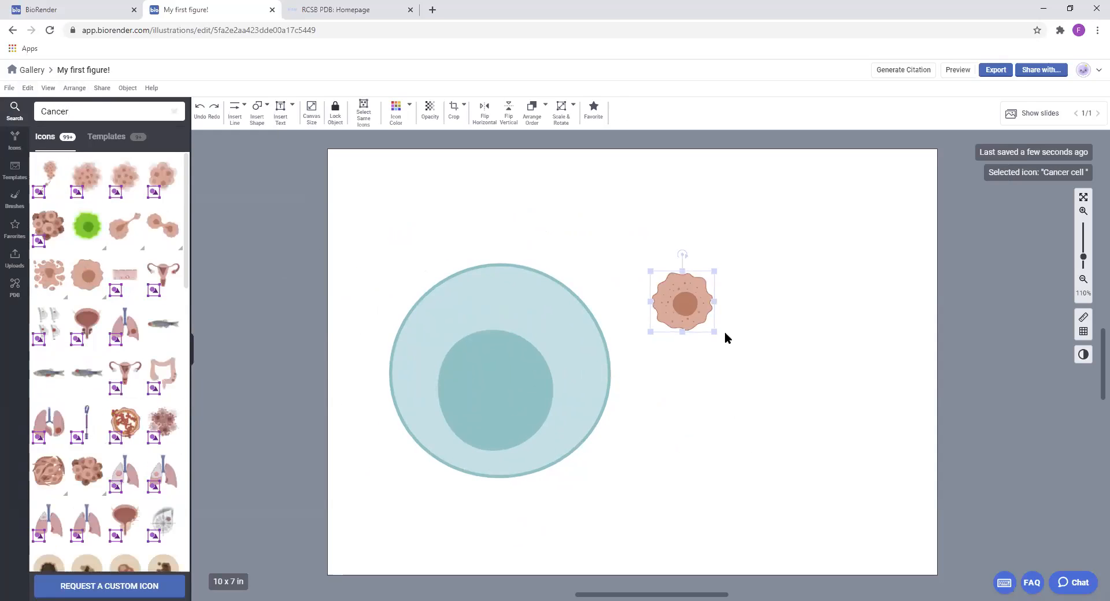
{"action": "left_click_drag", "start_coordinate": [720, 336], "coordinate": [911, 445]}
Adjust the positions of the cancer cell and the T-cell so they sit side by side with a gap between them
{"action": "mouse_move", "coordinate": [788, 366]}
{"action": "left_mouse_down"}
{"action": "mouse_move", "coordinate": [807, 367]}
{"action": "mouse_move", "coordinate": [795, 361]}
{"action": "left_mouse_up"}
{"action": "mouse_move", "coordinate": [478, 355]}
{"action": "left_mouse_down"}
{"action": "mouse_move", "coordinate": [471, 347]}
{"action": "mouse_move", "coordinate": [466, 366]}
{"action": "mouse_move", "coordinate": [468, 348]}
{"action": "left_mouse_up"}
{"action": "left_click", "coordinate": [727, 356]}
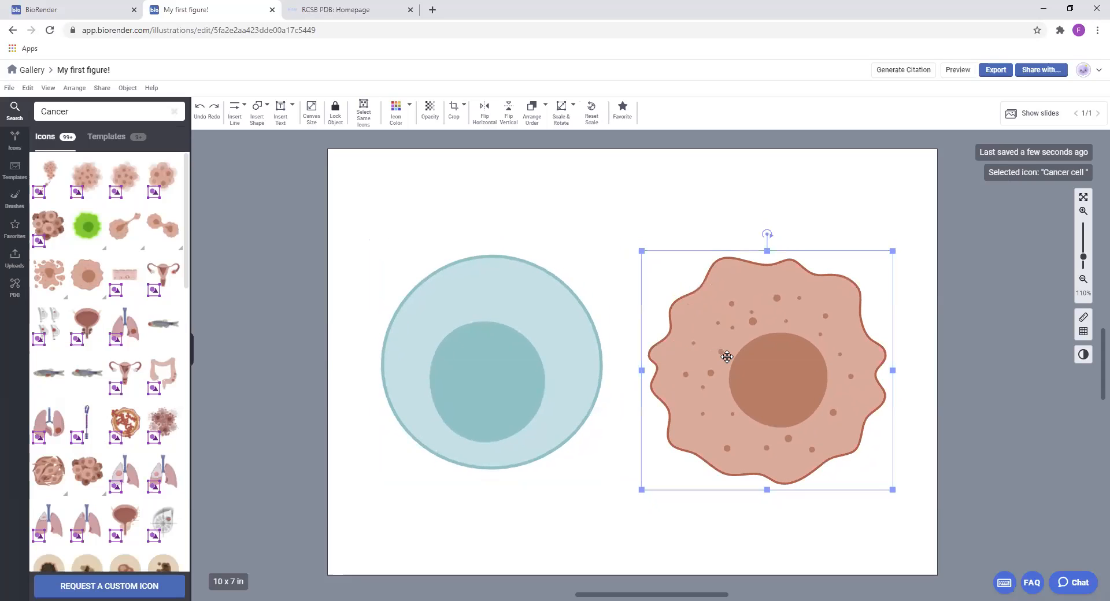
{"action": "left_click_drag", "start_coordinate": [727, 357], "coordinate": [730, 358]}
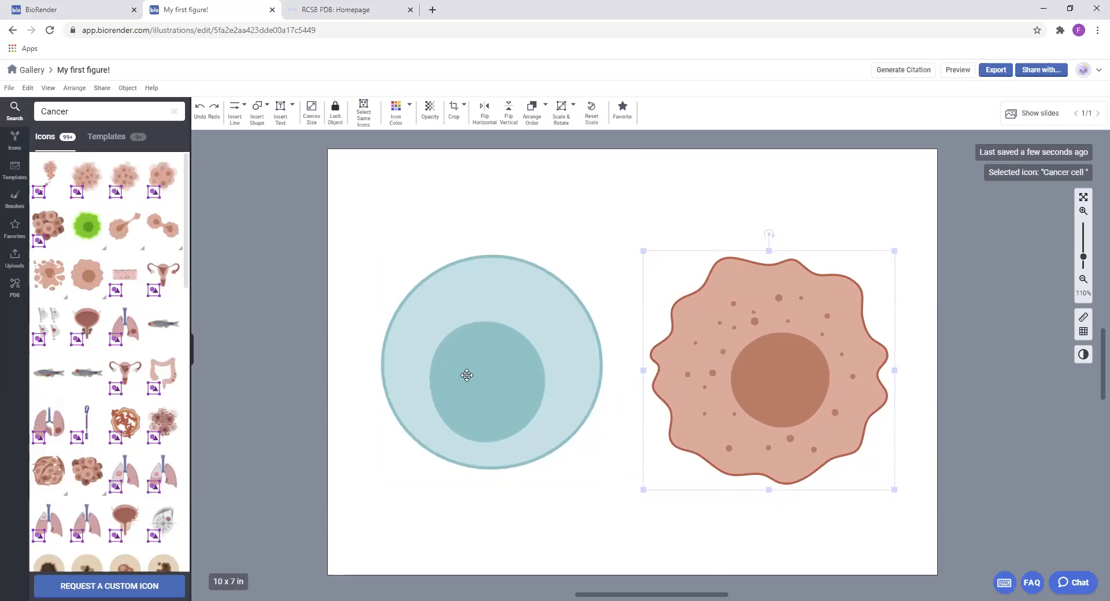
{"action": "left_click_drag", "start_coordinate": [459, 372], "coordinate": [461, 370]}
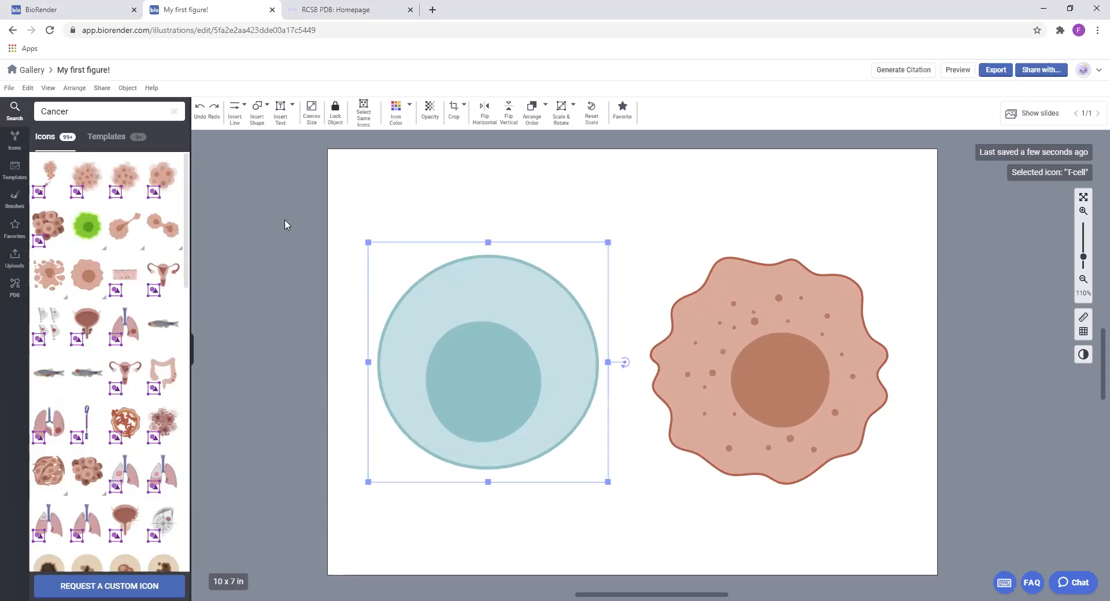
{"action": "left_click", "coordinate": [659, 249]}
{"action": "left_click", "coordinate": [540, 319]}
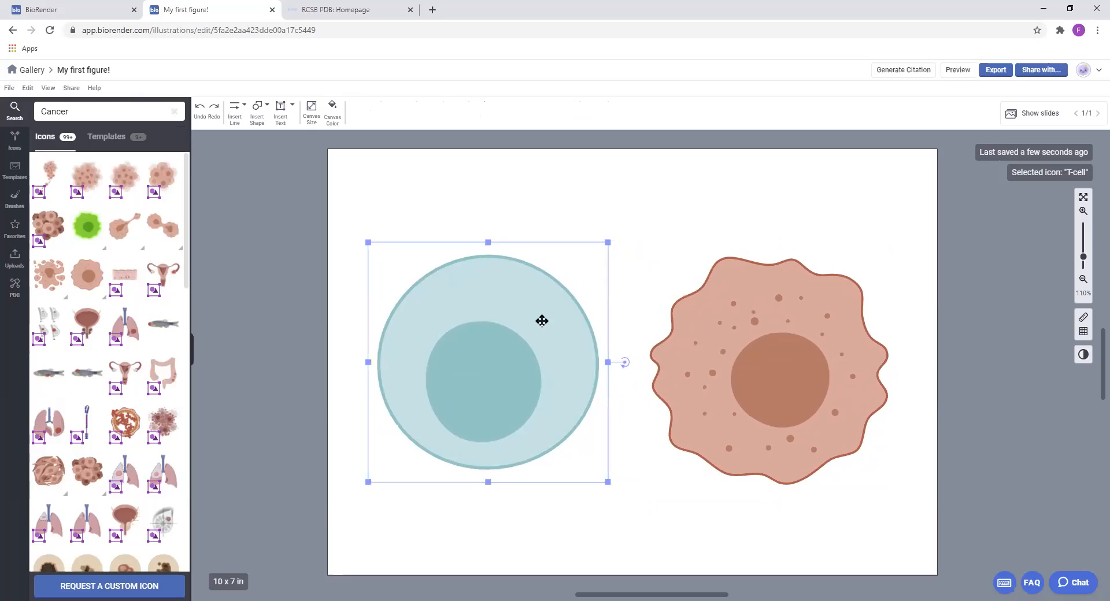
{"action": "left_click", "coordinate": [764, 331]}
Search the icons for "CAR", place the single CAR icon horizontally across the T-cell's right membrane and recolour it dark blue
{"action": "double_click", "coordinate": [101, 111]}
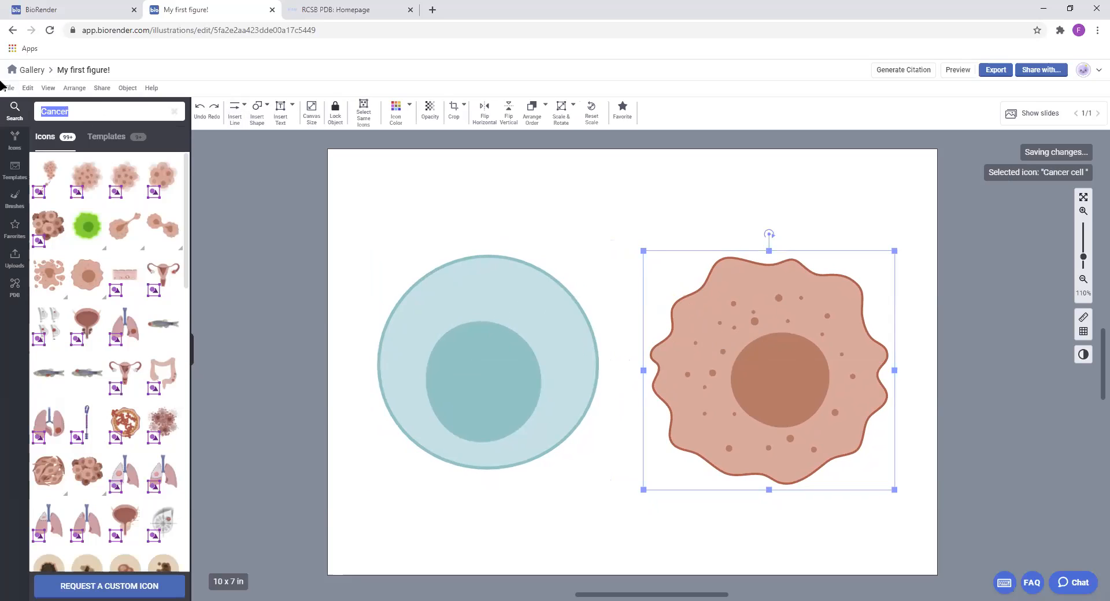
{"action": "type", "text": "C"}
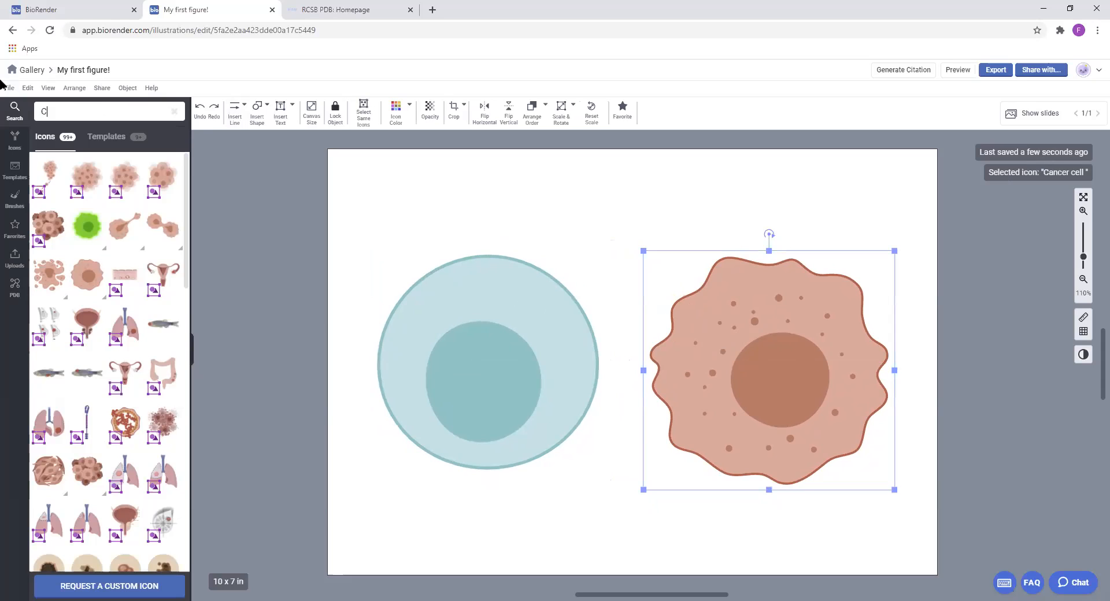
{"action": "type", "text": "AR"}
{"action": "mouse_move", "coordinate": [87, 175]}
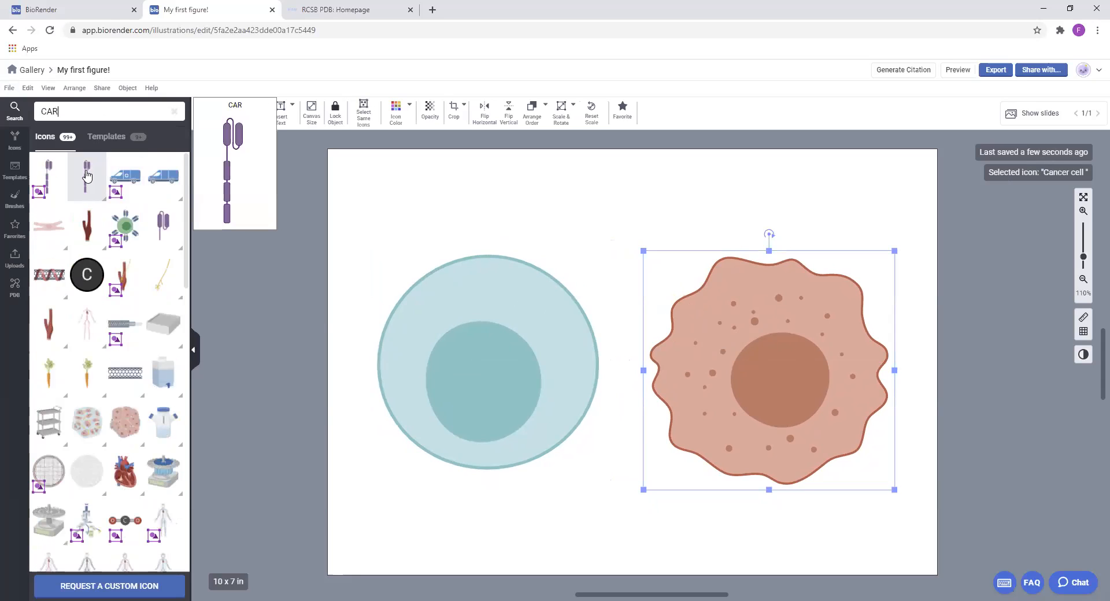
{"action": "left_click_drag", "start_coordinate": [92, 174], "coordinate": [609, 358]}
{"action": "left_click", "coordinate": [397, 110]}
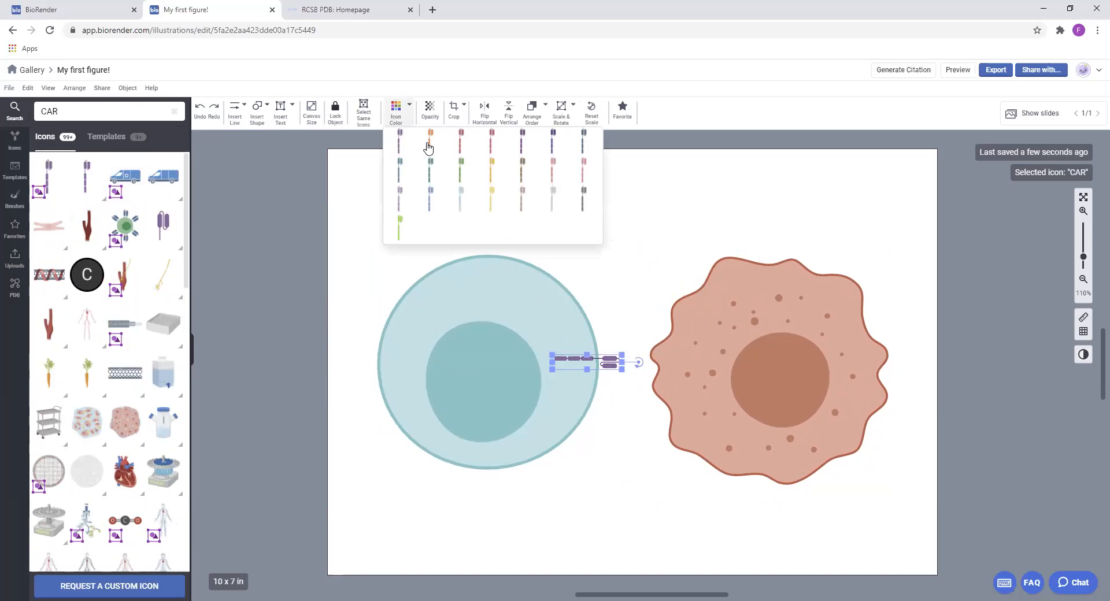
{"action": "left_click", "coordinate": [558, 143]}
{"action": "left_click", "coordinate": [612, 302]}
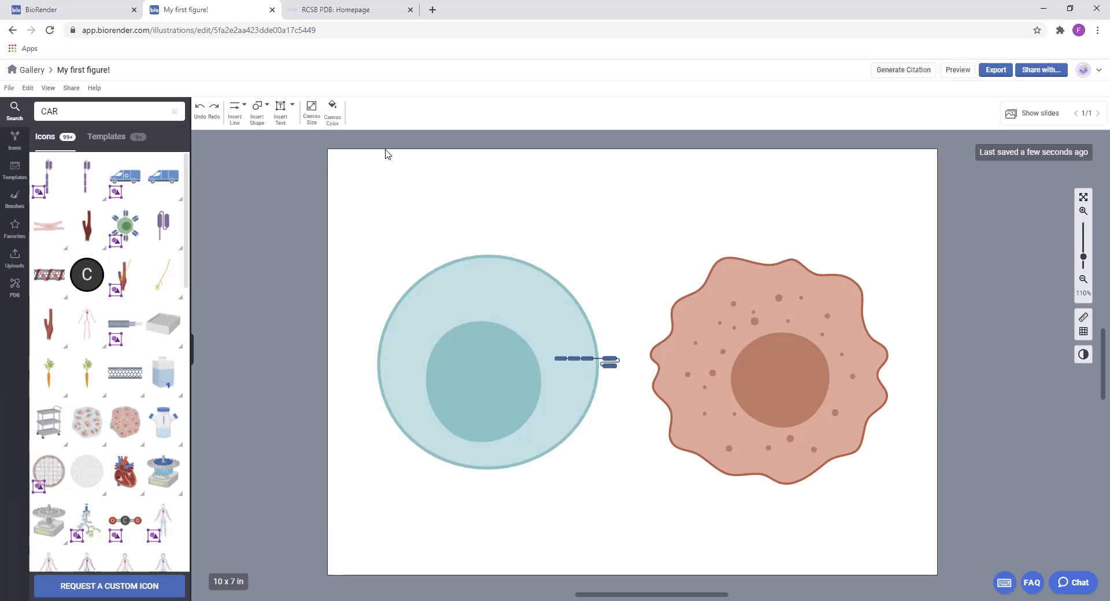
{"action": "left_click", "coordinate": [614, 361]}
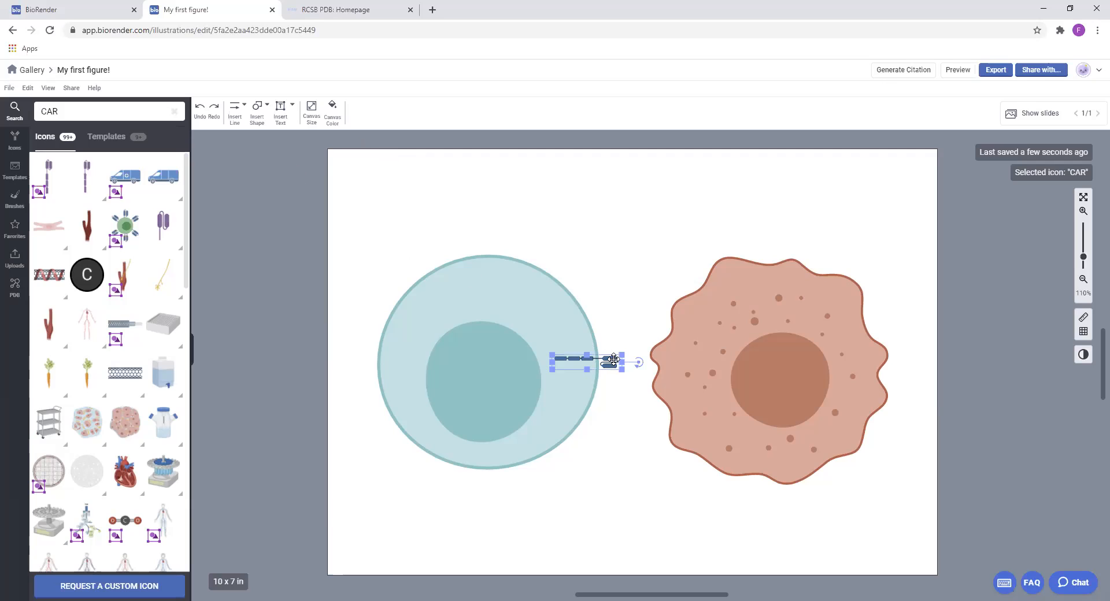
{"action": "left_click", "coordinate": [541, 319]}
{"action": "left_click", "coordinate": [778, 320]}
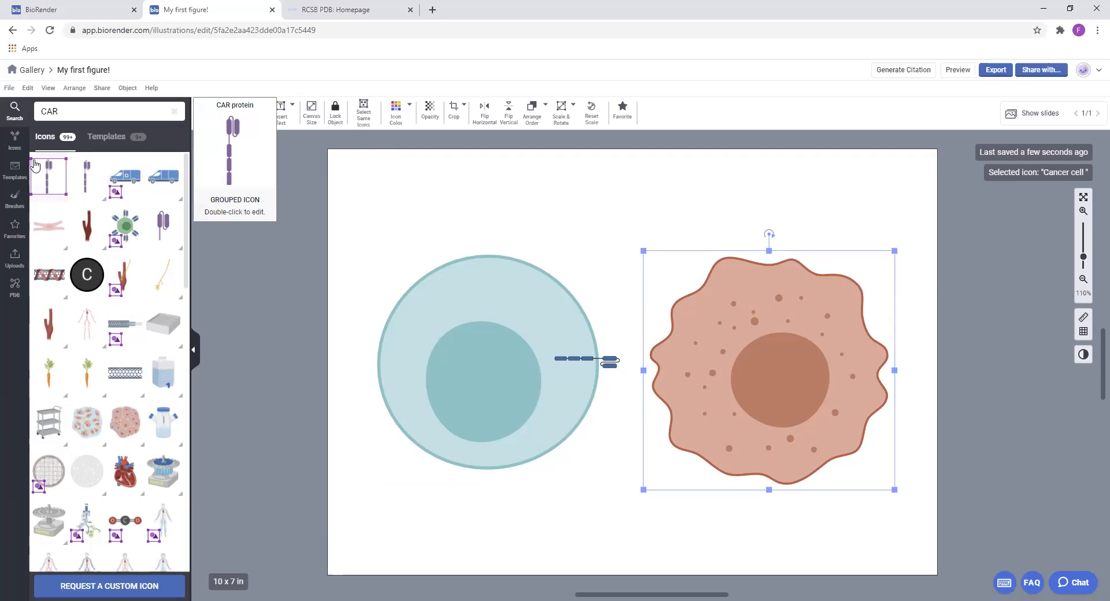
Place the grouped CAR protein icon and the single CAR icon side by side in the canvas's upper-left corner
{"action": "left_click_drag", "start_coordinate": [413, 189], "coordinate": [361, 200]}
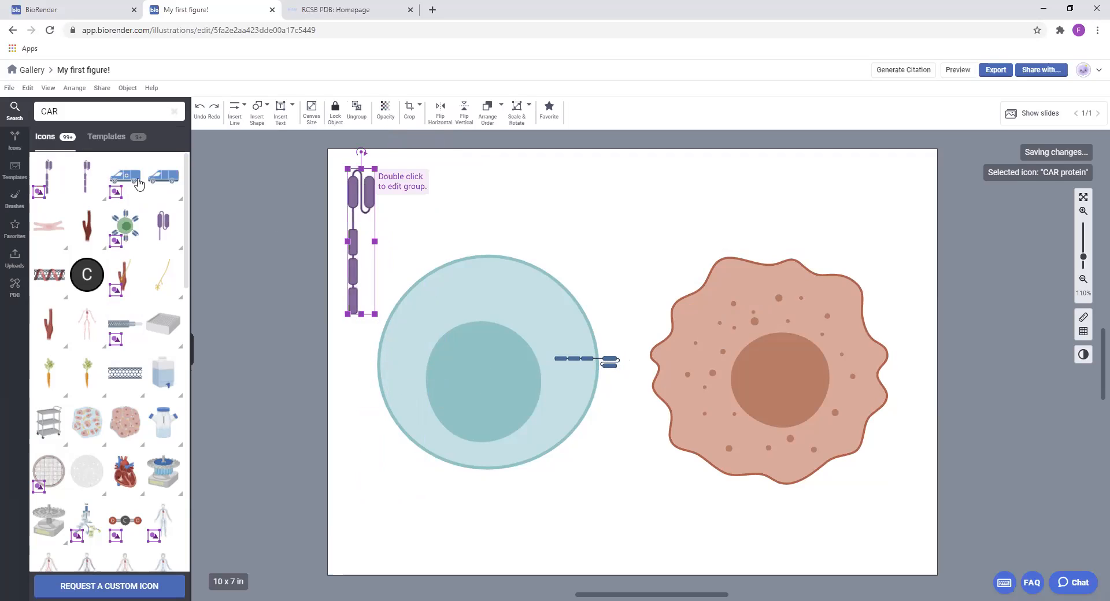
{"action": "mouse_move", "coordinate": [102, 182]}
{"action": "left_click_drag", "start_coordinate": [103, 182], "coordinate": [420, 194]}
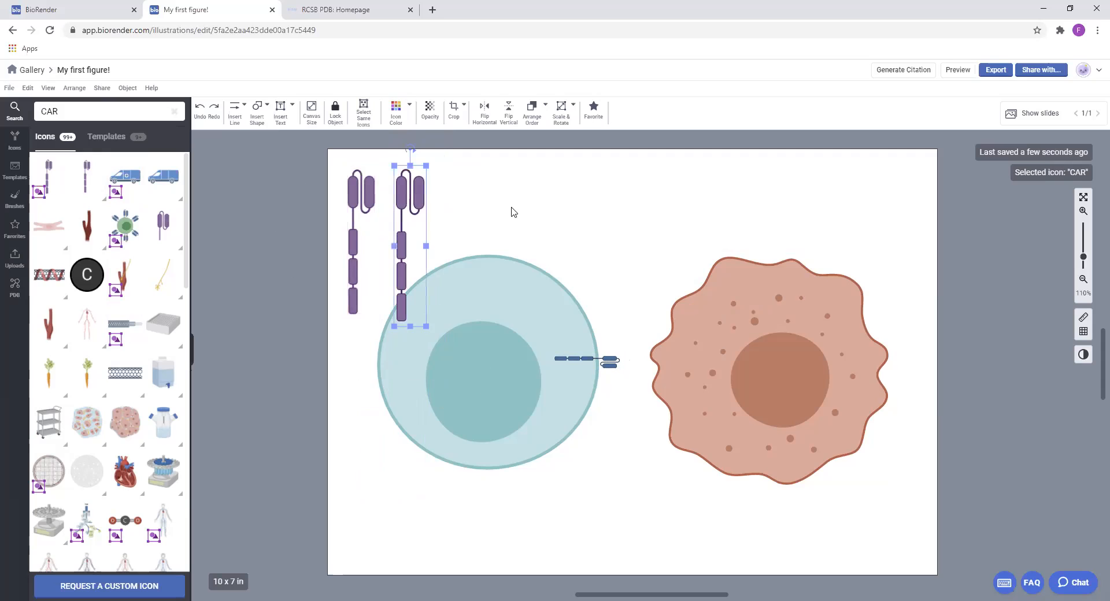
Recolour the upright single CAR icon dark blue, shrink it slightly and move it up beside the grouped CAR protein
{"action": "left_click", "coordinate": [1083, 211]}
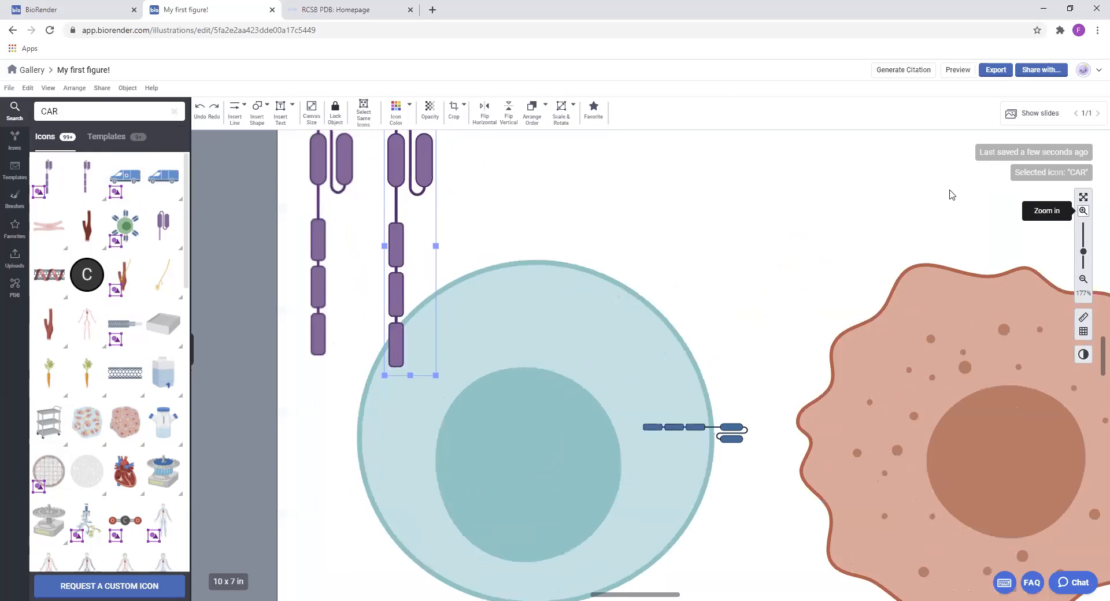
{"action": "left_click_drag", "start_coordinate": [502, 204], "coordinate": [616, 265]}
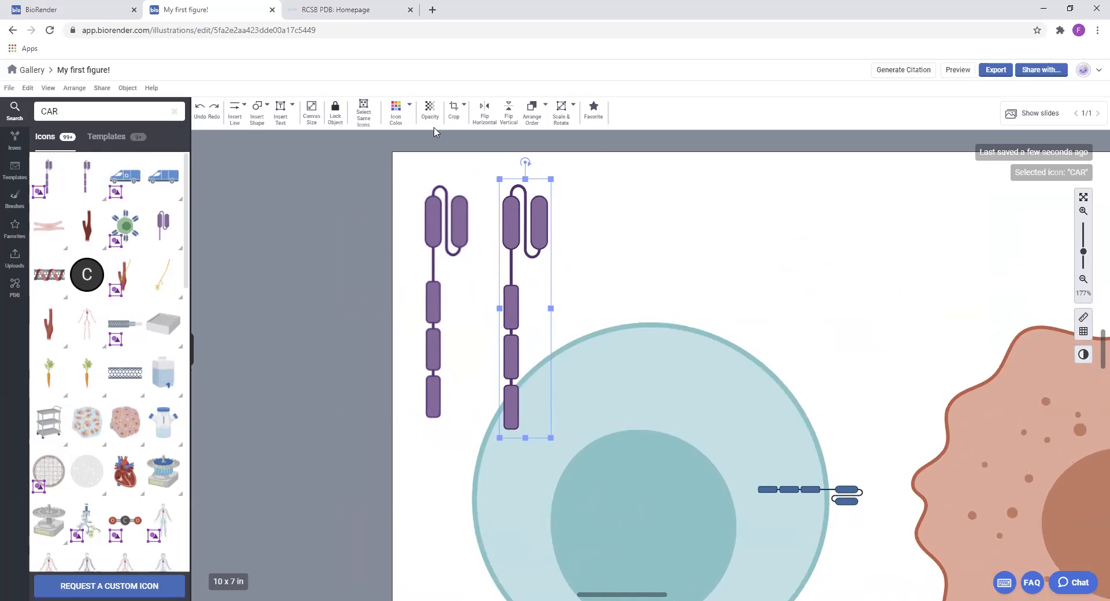
{"action": "left_click", "coordinate": [396, 110]}
{"action": "left_click", "coordinate": [586, 145]}
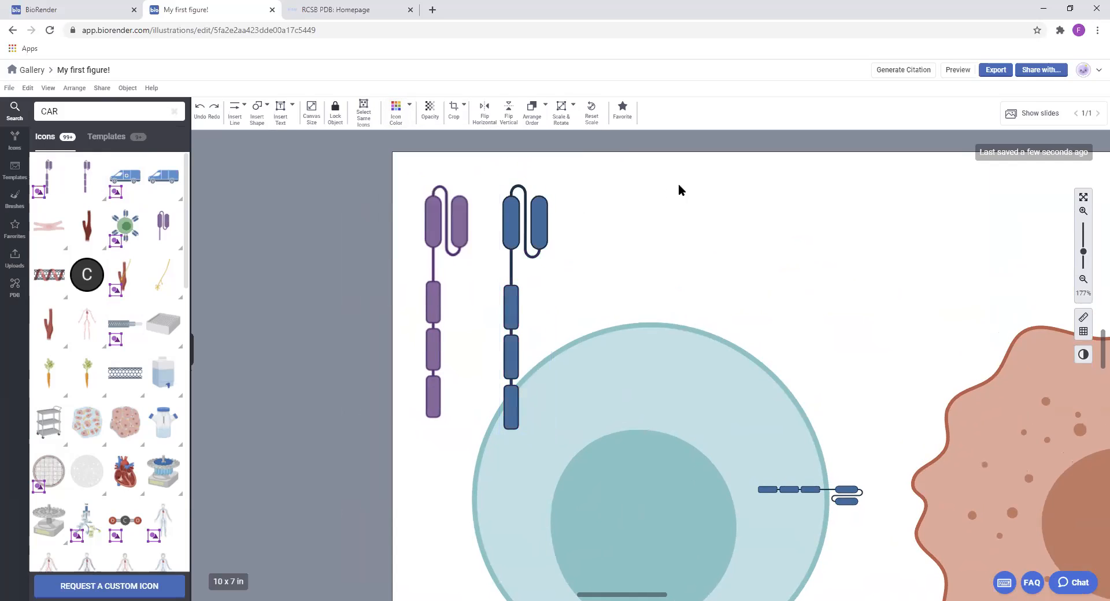
{"action": "left_click", "coordinate": [546, 197]}
{"action": "left_click_drag", "start_coordinate": [550, 180], "coordinate": [522, 212]}
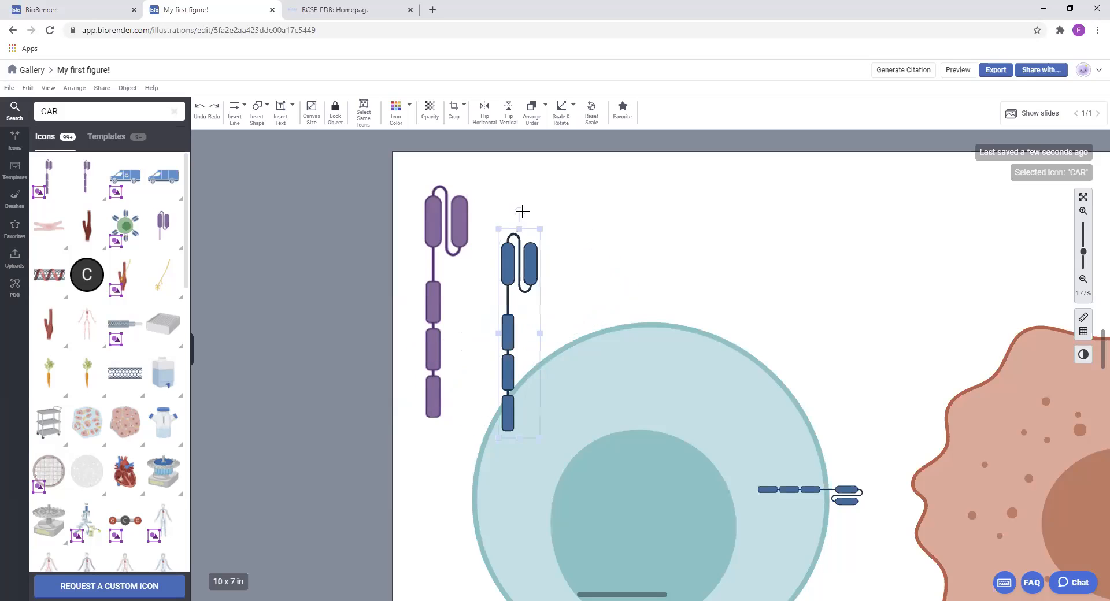
{"action": "left_click_drag", "start_coordinate": [513, 325], "coordinate": [505, 296]}
Open the CAR protein group for editing, enlarge its lowest segment and square off that segment's rounded corners
{"action": "left_click", "coordinate": [448, 224]}
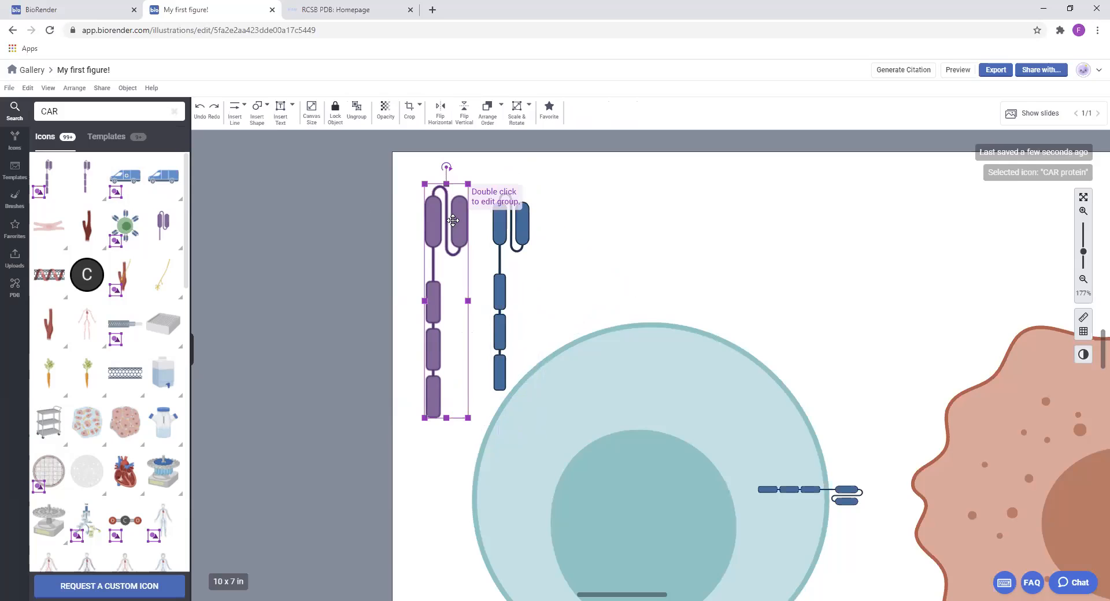
{"action": "double_click", "coordinate": [440, 385]}
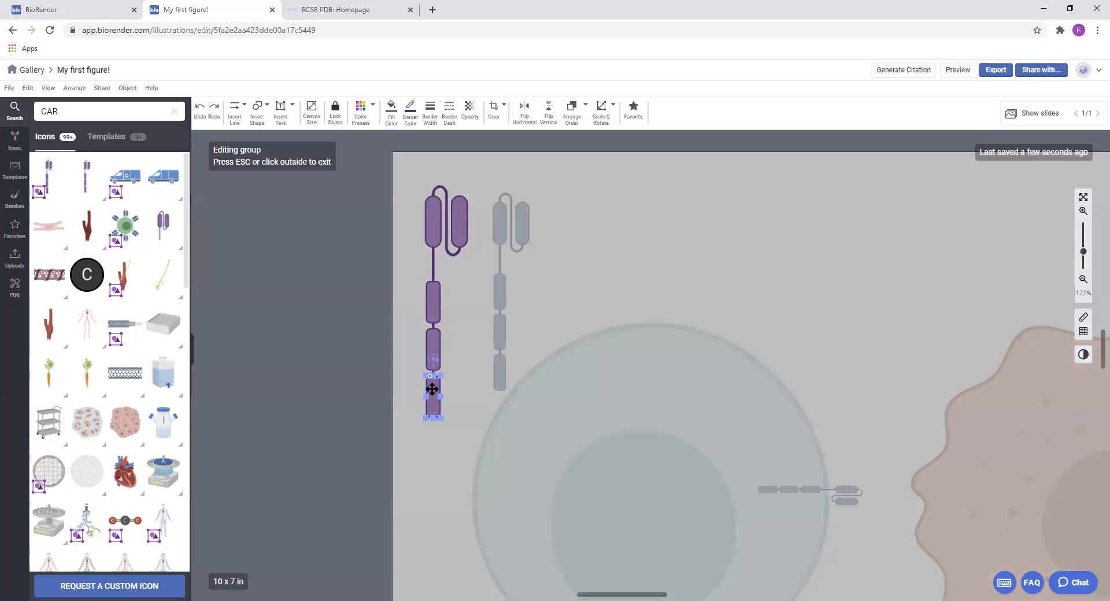
{"action": "left_click_drag", "start_coordinate": [440, 418], "coordinate": [454, 442]}
{"action": "mouse_move", "coordinate": [428, 376]}
{"action": "left_mouse_down"}
{"action": "mouse_move", "coordinate": [449, 379]}
{"action": "mouse_move", "coordinate": [428, 377]}
{"action": "mouse_move", "coordinate": [438, 378]}
{"action": "left_mouse_up"}
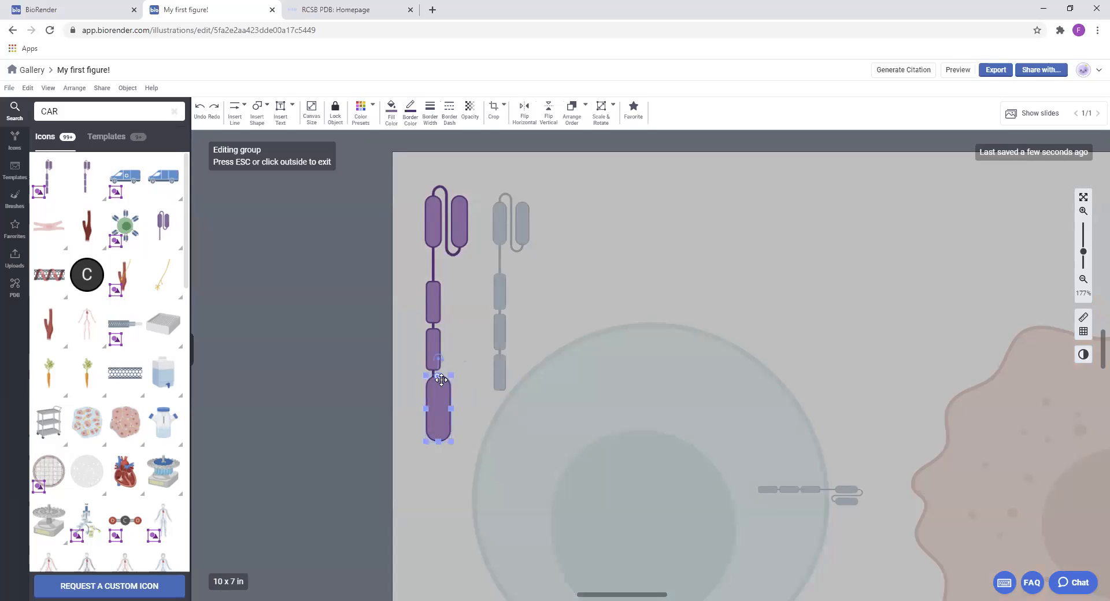
{"action": "scroll", "coordinate": [438, 379], "scroll_direction": "up", "scroll_amount": 5}
{"action": "scroll", "coordinate": [449, 381], "scroll_direction": "up", "scroll_amount": 2}
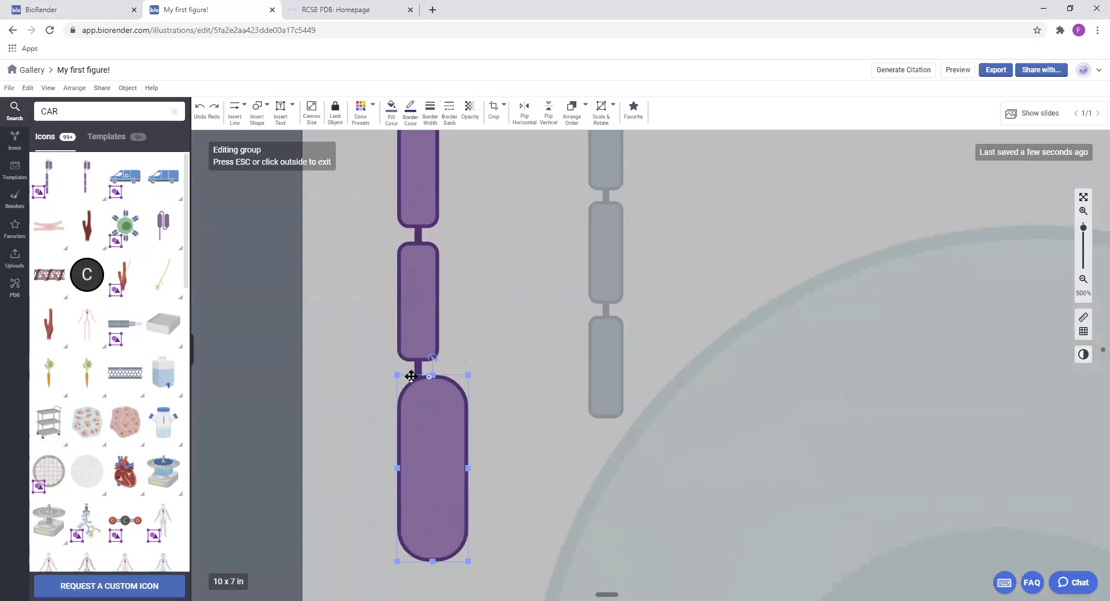
{"action": "left_click_drag", "start_coordinate": [427, 377], "coordinate": [396, 381]}
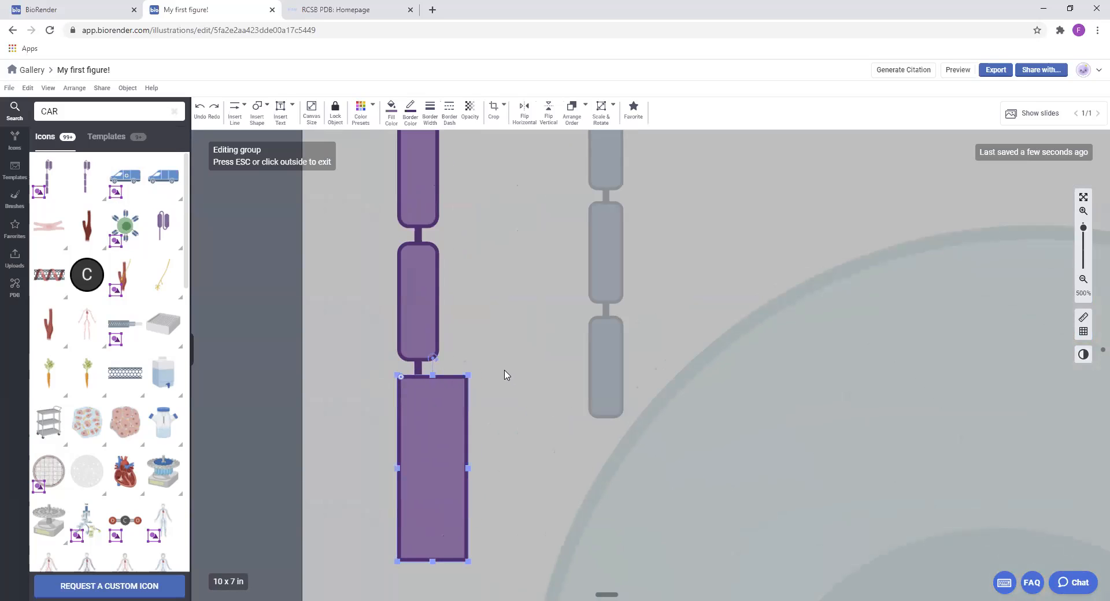
{"action": "scroll", "coordinate": [504, 376], "scroll_direction": "down", "scroll_amount": 5}
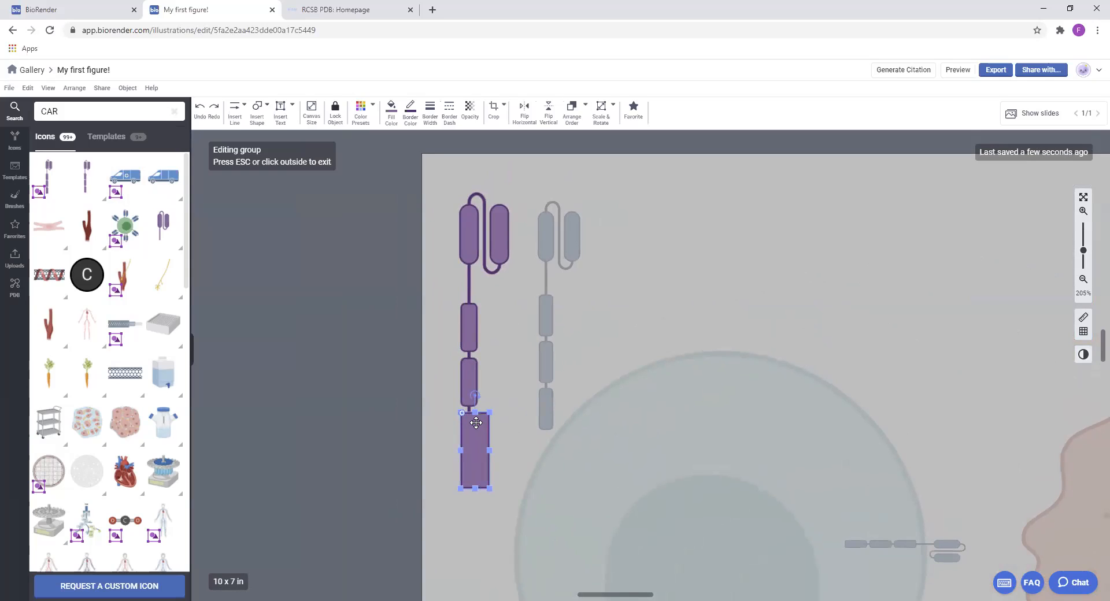
Delete the CAR protein's lowest segment and shorten the leftover connector line up to the segment above
{"action": "key", "text": "Delete"}
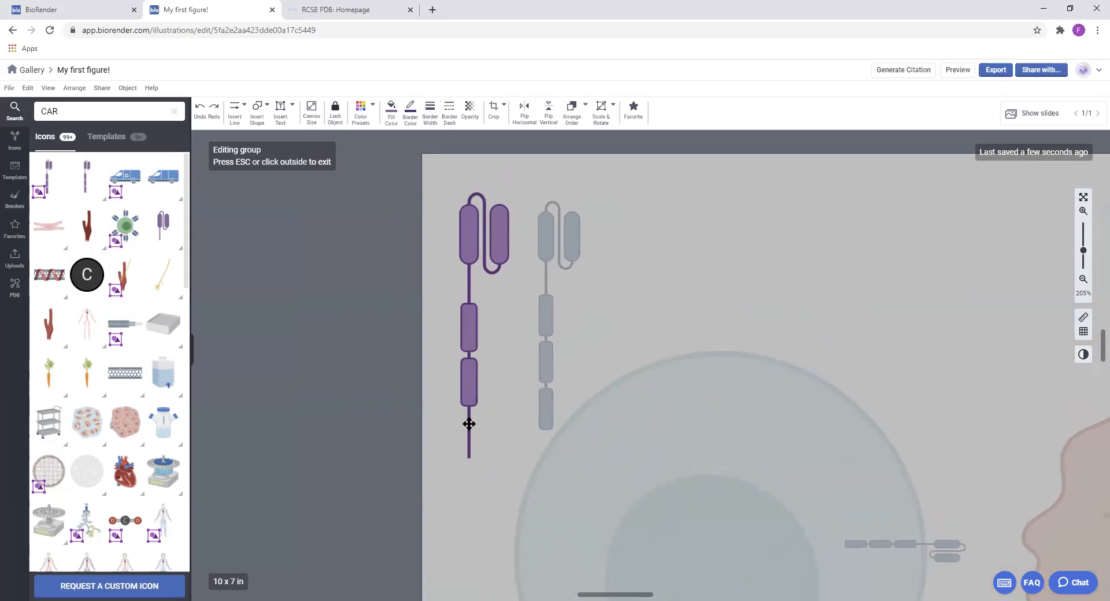
{"action": "left_click", "coordinate": [467, 458]}
{"action": "left_click_drag", "start_coordinate": [467, 458], "coordinate": [466, 389]}
{"action": "left_click", "coordinate": [488, 385]}
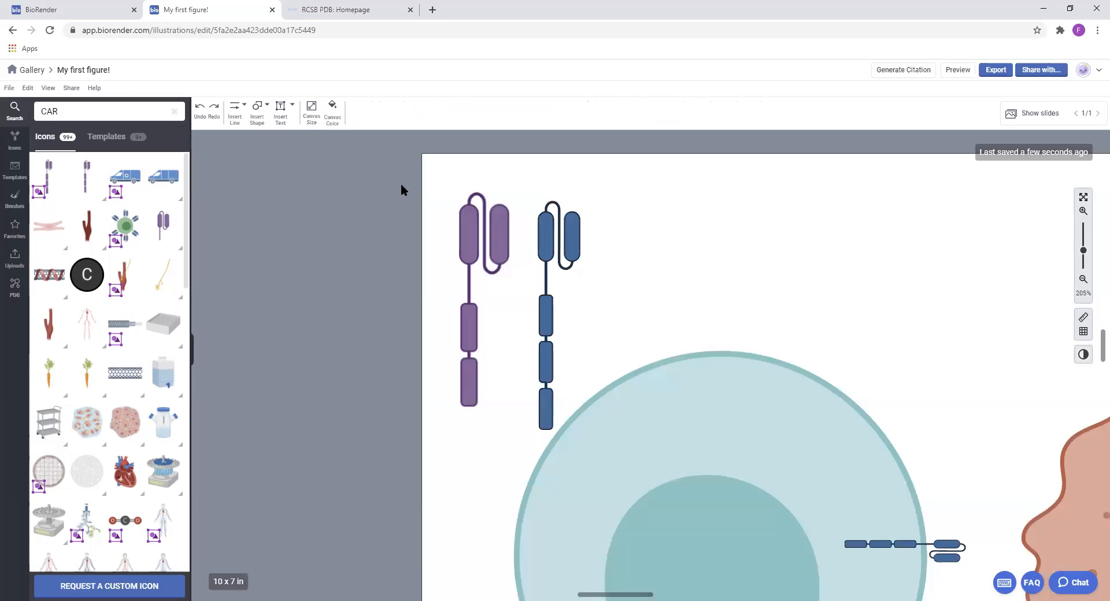
Set the border and fill of the CAR protein's lowest segment to teal 06948E and shift the whole group slightly towards the blue CAR
{"action": "left_click", "coordinate": [467, 362]}
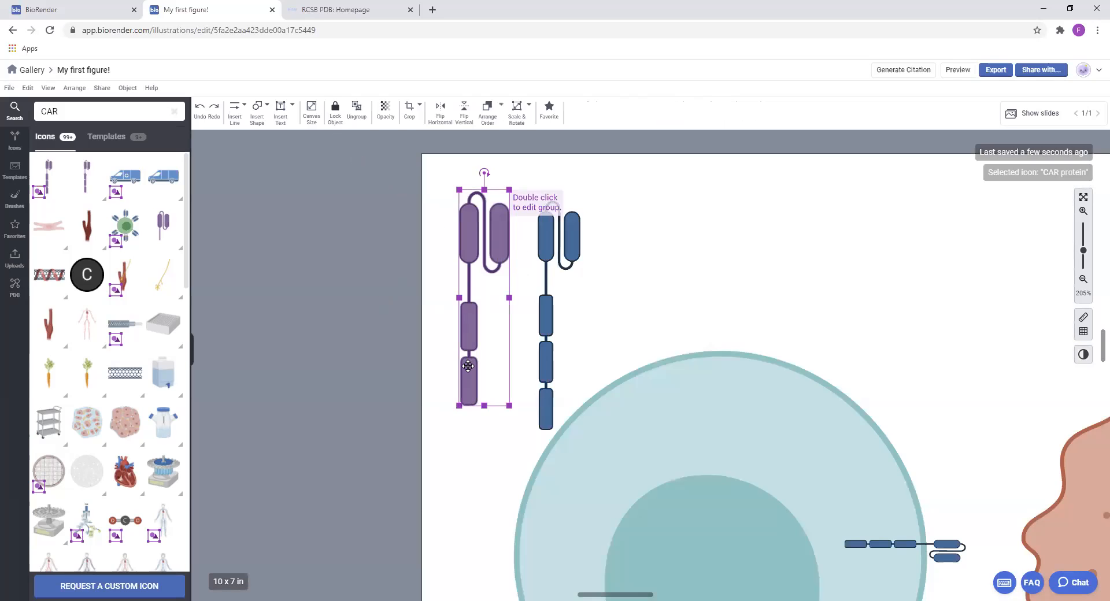
{"action": "left_click", "coordinate": [467, 363]}
{"action": "left_click", "coordinate": [410, 111]}
{"action": "left_click", "coordinate": [530, 302]}
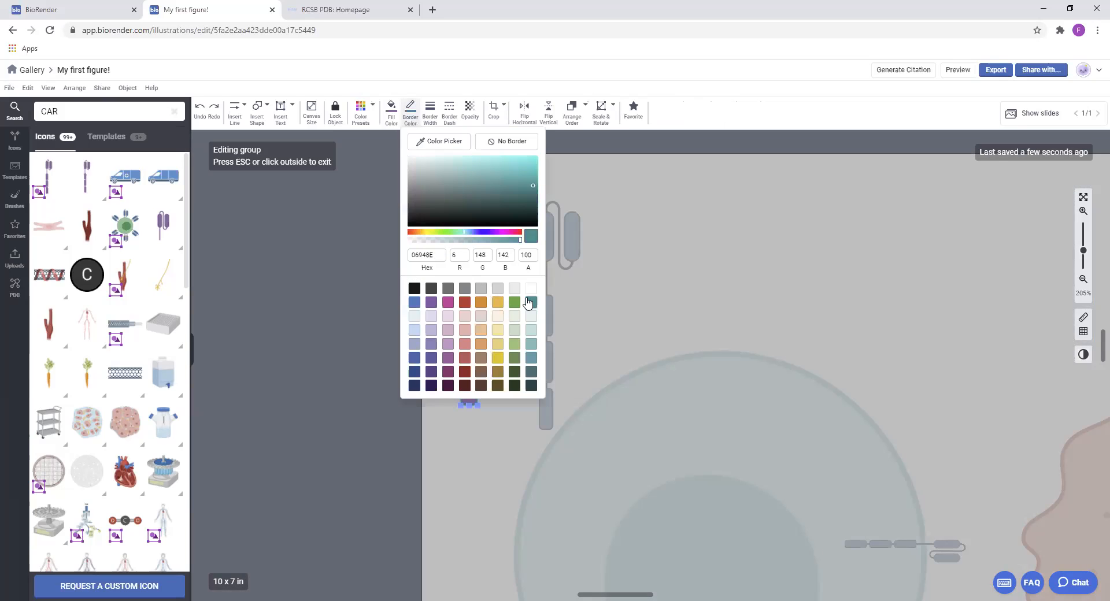
{"action": "left_click", "coordinate": [397, 113]}
{"action": "left_click", "coordinate": [513, 326]}
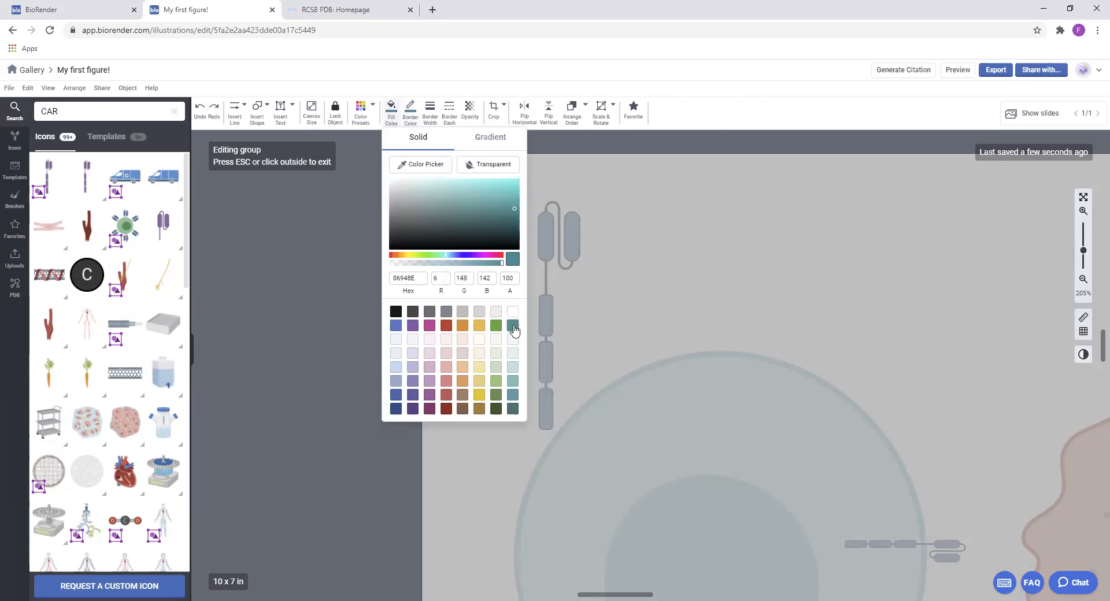
{"action": "left_click", "coordinate": [589, 290]}
{"action": "left_click_drag", "start_coordinate": [468, 272], "coordinate": [475, 283]}
Search the icons for "mouse tumor" and place the lateral mouse with tumors beside the blue CAR icon, above the T-cell
{"action": "key", "text": "ctrl+a"}
{"action": "type", "text": "m"}
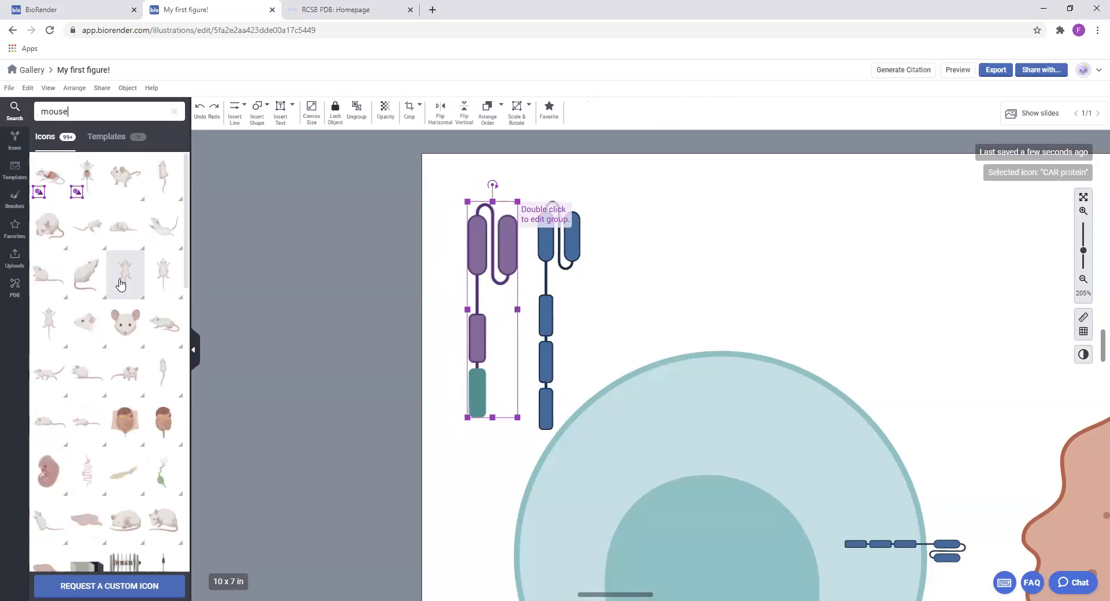
{"action": "mouse_move", "coordinate": [75, 312]}
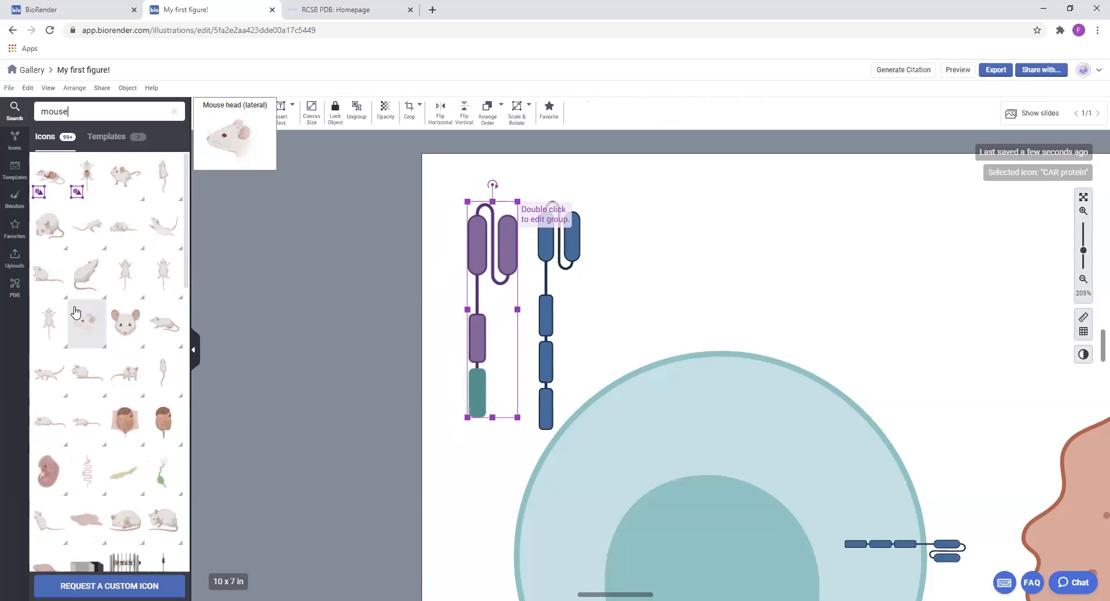
{"action": "type", "text": "ouse tumor"}
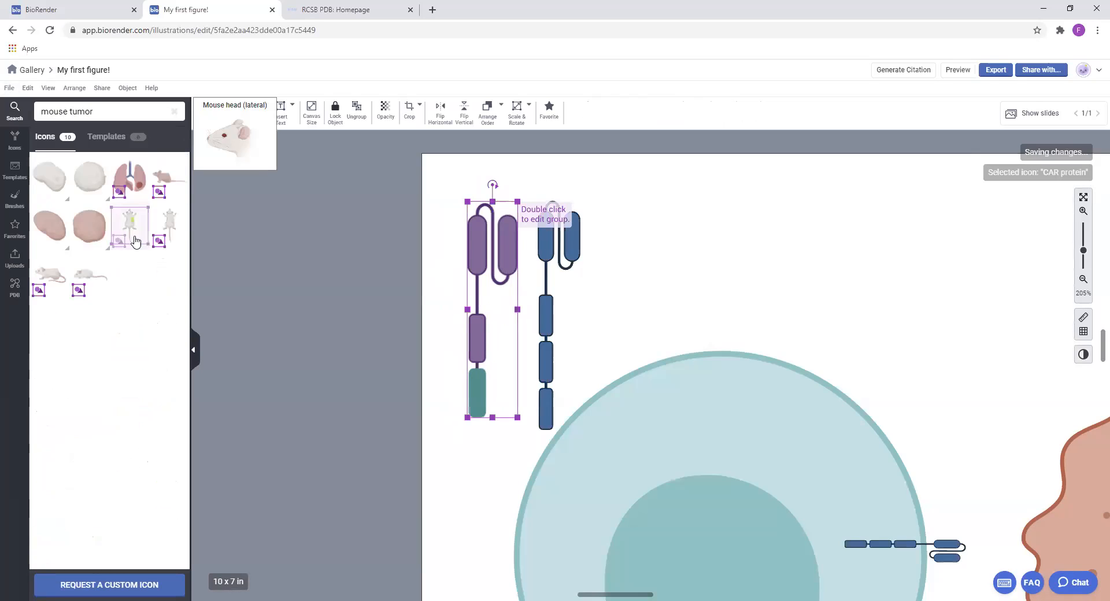
{"action": "mouse_move", "coordinate": [56, 282]}
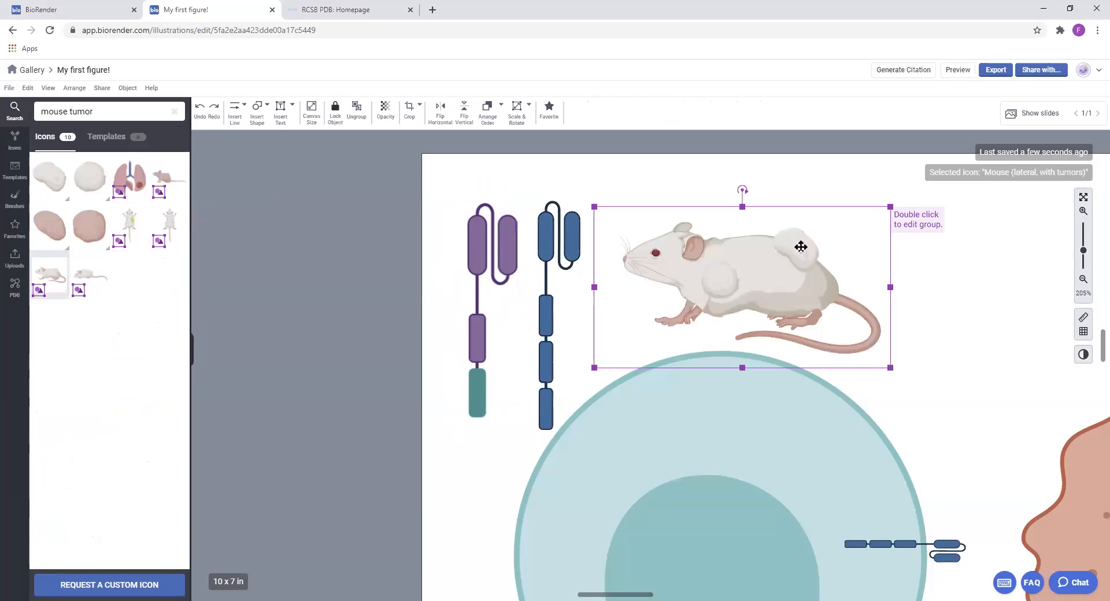
Open the mouse group for editing, enlarge the rear tumor, adjust the size and position of the front tumor, and leave the group
{"action": "double_click", "coordinate": [802, 248]}
{"action": "left_click_drag", "start_coordinate": [773, 224], "coordinate": [794, 252]}
{"action": "left_click", "coordinate": [726, 286]}
{"action": "left_click_drag", "start_coordinate": [743, 307], "coordinate": [736, 283]}
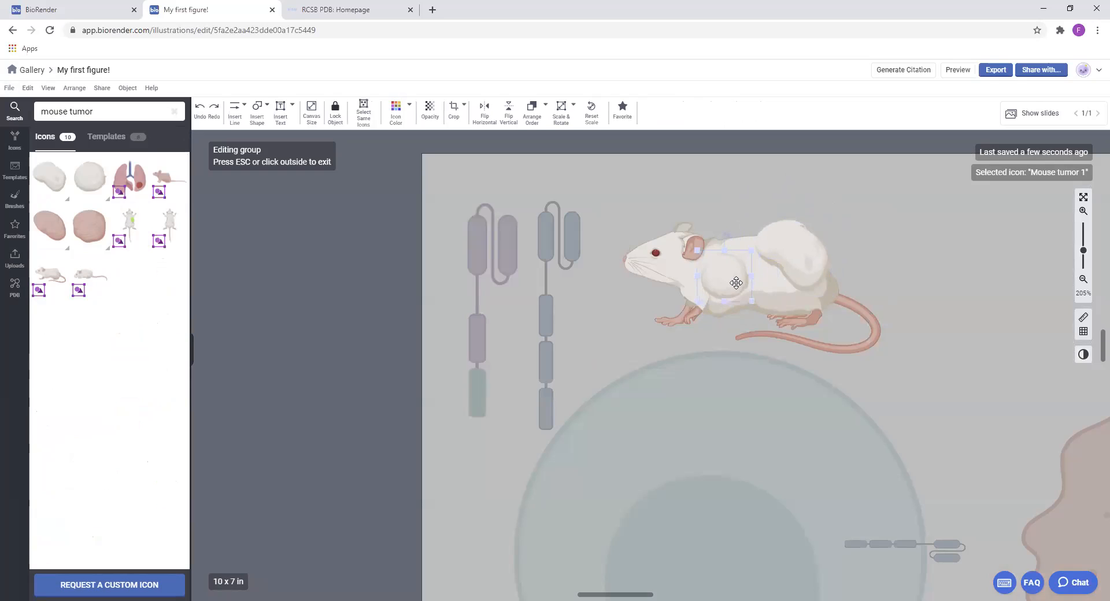
{"action": "left_click", "coordinate": [884, 282]}
{"action": "left_click", "coordinate": [358, 240]}
Search the icons for "dros" and place the Drosophila with vestigial wings (dorsal, female) beside the mouse
{"action": "triple_click", "coordinate": [131, 111]}
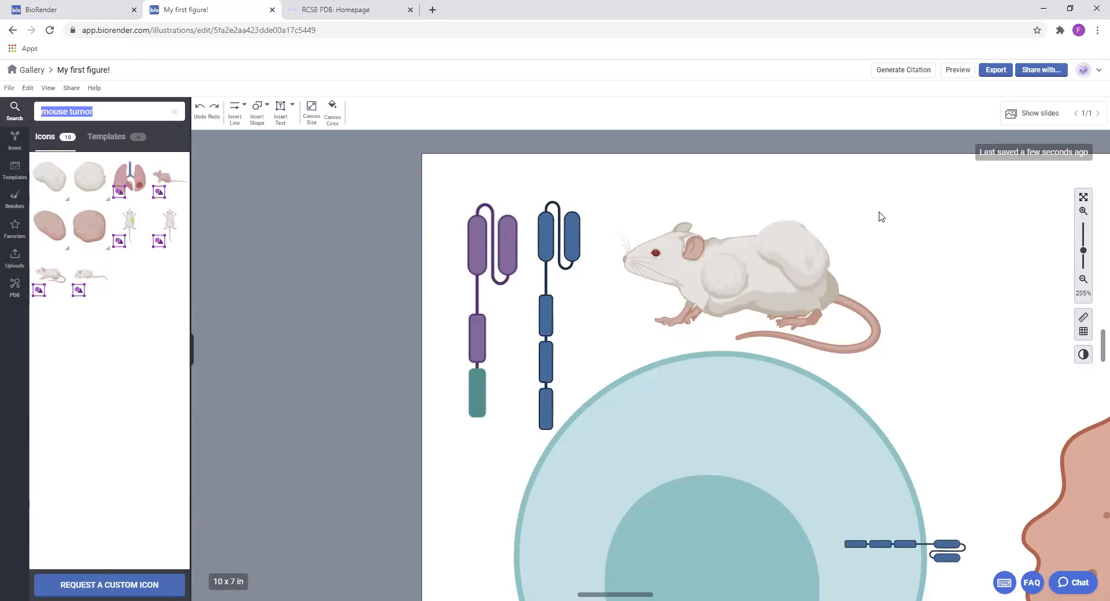
{"action": "type", "text": "dros"}
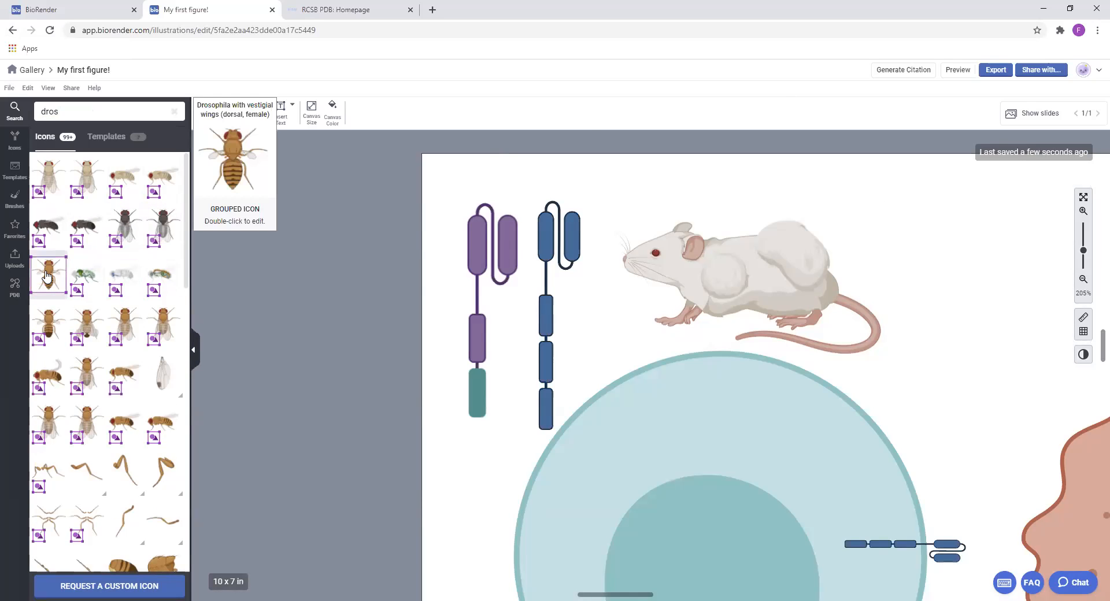
{"action": "left_click_drag", "start_coordinate": [969, 271], "coordinate": [1011, 339]}
Open the Drosophila group for editing and recolour its head to the variant with bright red eyes
{"action": "double_click", "coordinate": [965, 245]}
{"action": "left_click", "coordinate": [396, 110]}
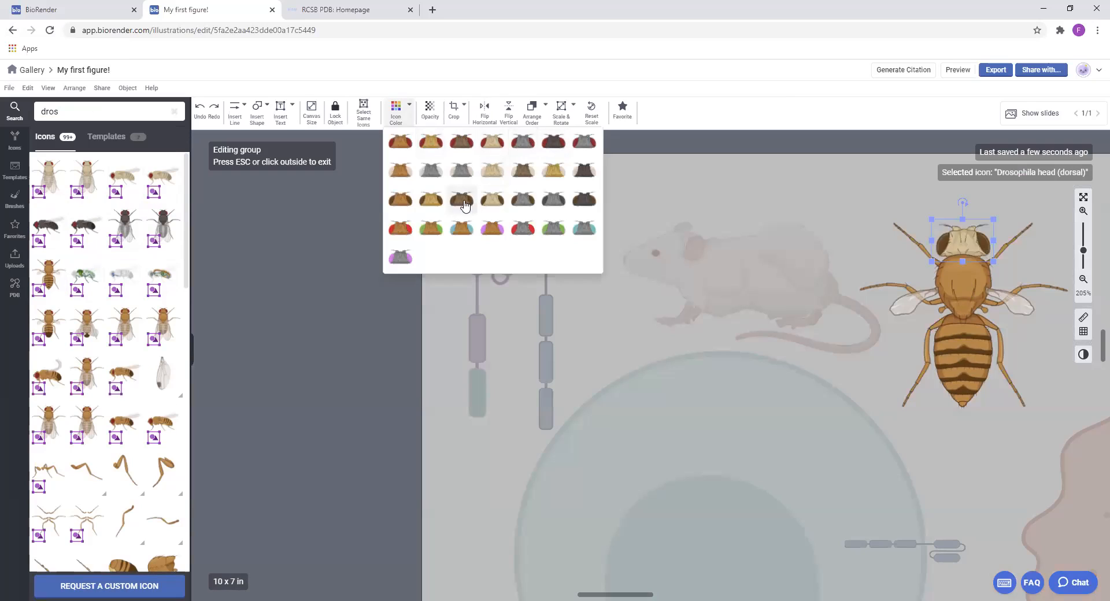
{"action": "left_click", "coordinate": [407, 229]}
Replace the fly's left vestigial wing with the Drosophila suzukii wing (dorsal), flipped horizontally
{"action": "left_click_drag", "start_coordinate": [919, 296], "coordinate": [781, 298]}
{"action": "key", "text": "Delete"}
{"action": "mouse_move", "coordinate": [168, 378]}
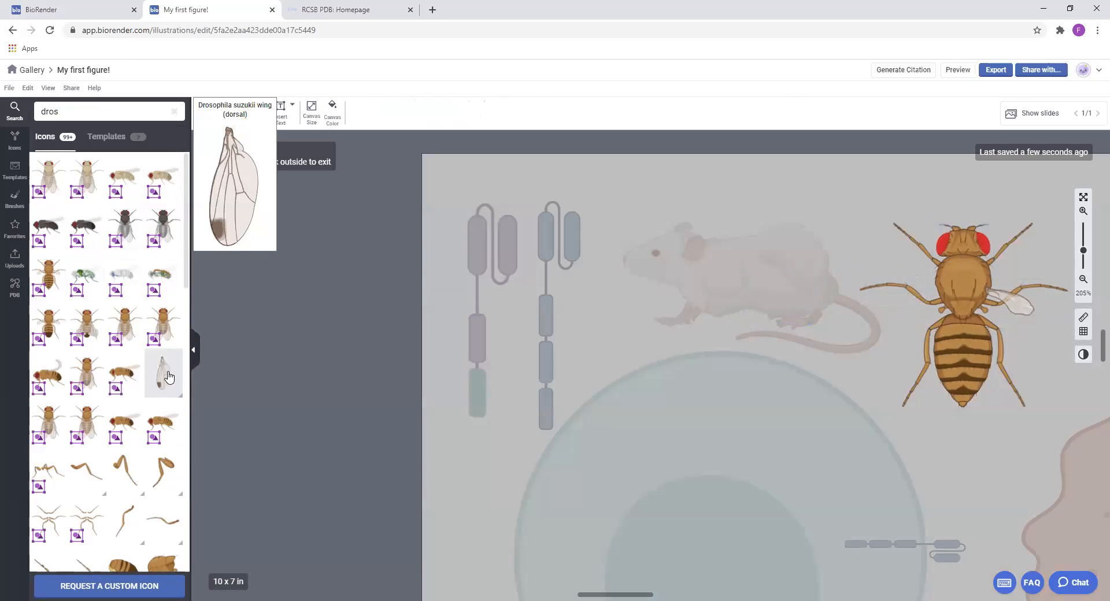
{"action": "left_click_drag", "start_coordinate": [168, 377], "coordinate": [186, 375]}
{"action": "left_click_drag", "start_coordinate": [311, 368], "coordinate": [949, 338]}
{"action": "left_click", "coordinate": [486, 113]}
Move the hind, middle and front legs on the fly's right side outward from its body
{"action": "left_click", "coordinate": [1017, 310]}
{"action": "left_click_drag", "start_coordinate": [1009, 369], "coordinate": [1043, 375]}
{"action": "left_click_drag", "start_coordinate": [1048, 285], "coordinate": [1059, 270]}
{"action": "left_click_drag", "start_coordinate": [1017, 232], "coordinate": [1035, 218]}
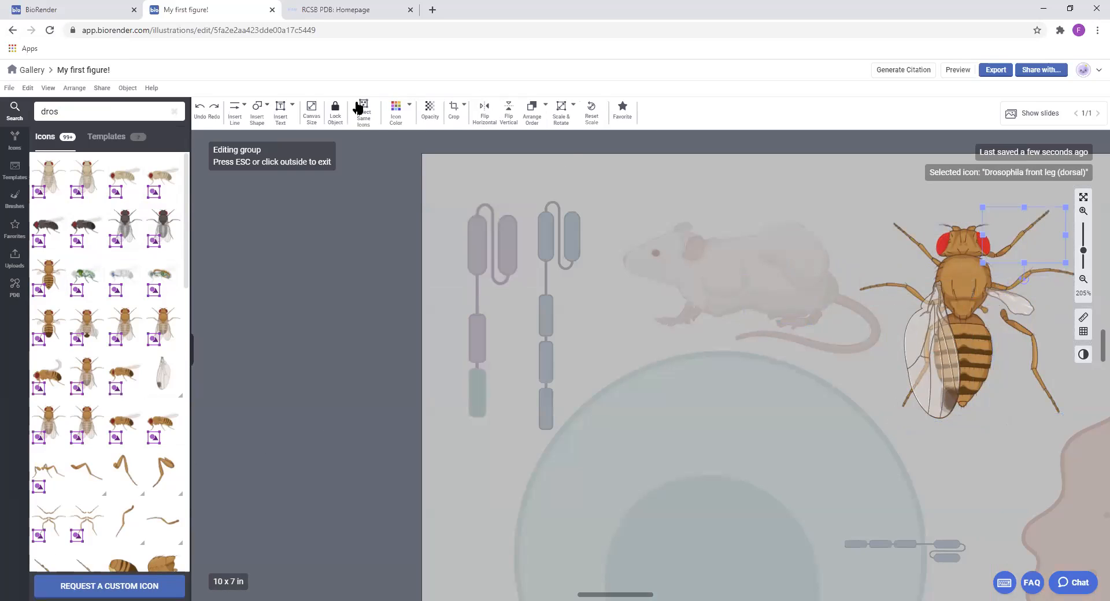
Recolour the fly's right front leg dark grey and move the right-side front and hind legs back towards the body
{"action": "left_click", "coordinate": [396, 110]}
{"action": "left_click", "coordinate": [523, 146]}
{"action": "left_click_drag", "start_coordinate": [1015, 242], "coordinate": [1013, 257]}
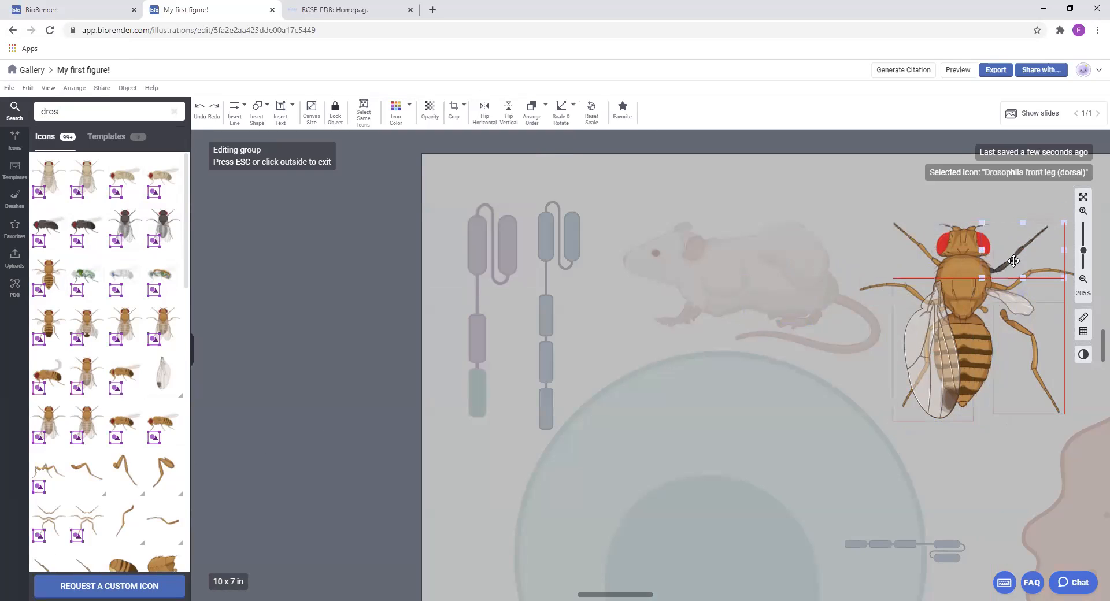
{"action": "left_click_drag", "start_coordinate": [1017, 328], "coordinate": [995, 319]}
{"action": "left_click", "coordinate": [881, 186]}
Shift the whole Drosophila group closer to the mouse and delete it from the canvas
{"action": "left_click_drag", "start_coordinate": [973, 278], "coordinate": [958, 254]}
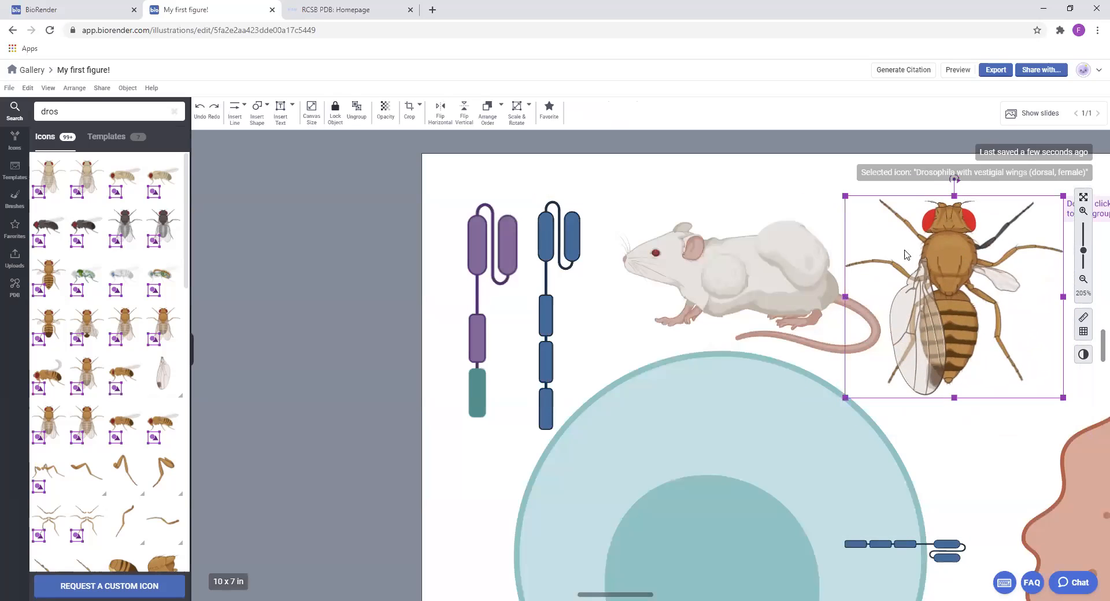
{"action": "key", "text": "Delete"}
{"action": "left_click", "coordinate": [786, 402]}
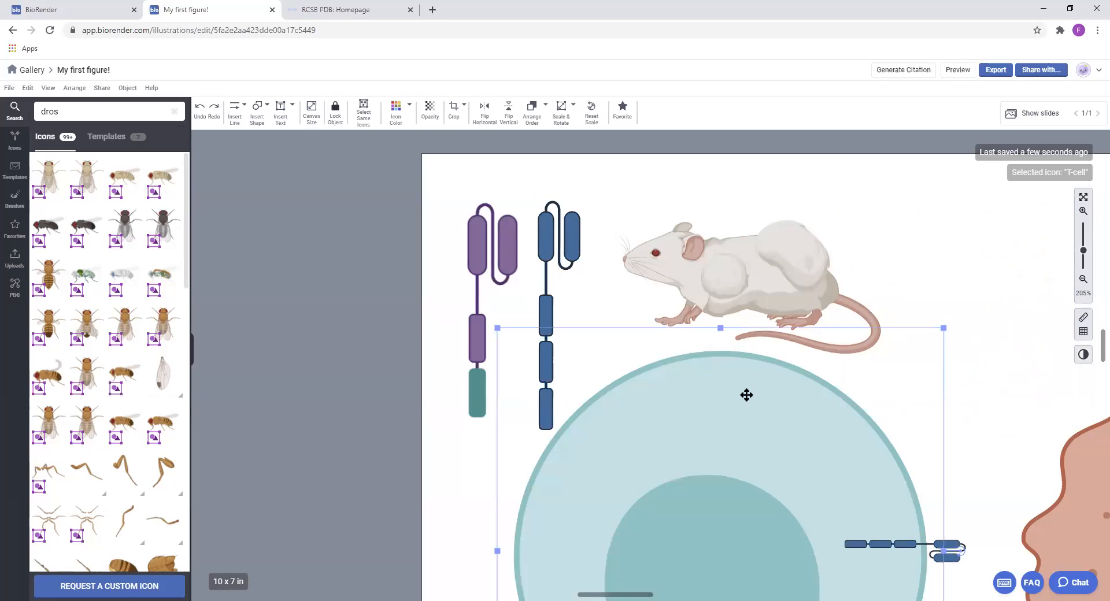
Delete the purple and blue upright CAR icons above the T-cell and move the mouse into the page's upper left corner
{"action": "left_click", "coordinate": [490, 221]}
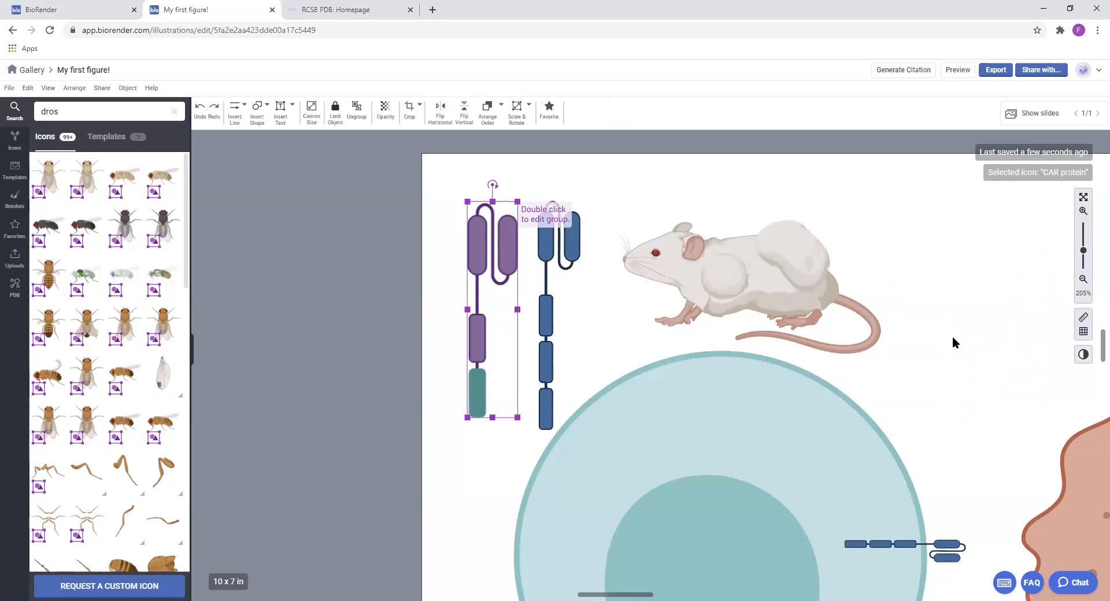
{"action": "scroll", "coordinate": [955, 342], "scroll_direction": "down", "scroll_amount": 2}
{"action": "scroll", "coordinate": [969, 363], "scroll_direction": "down", "scroll_amount": 2}
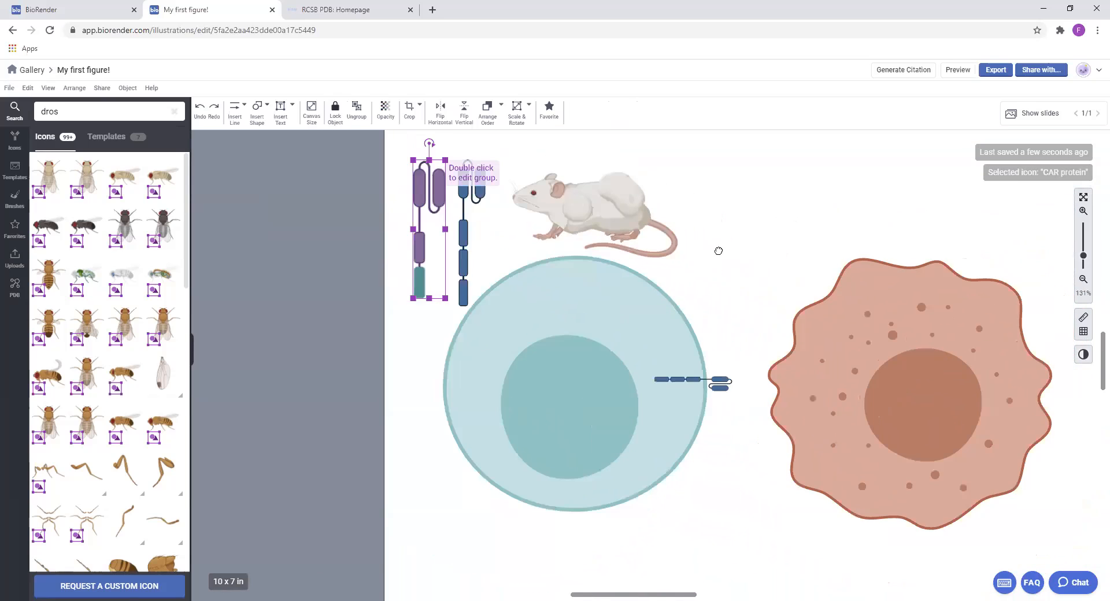
{"action": "left_click_drag", "start_coordinate": [719, 251], "coordinate": [686, 241]}
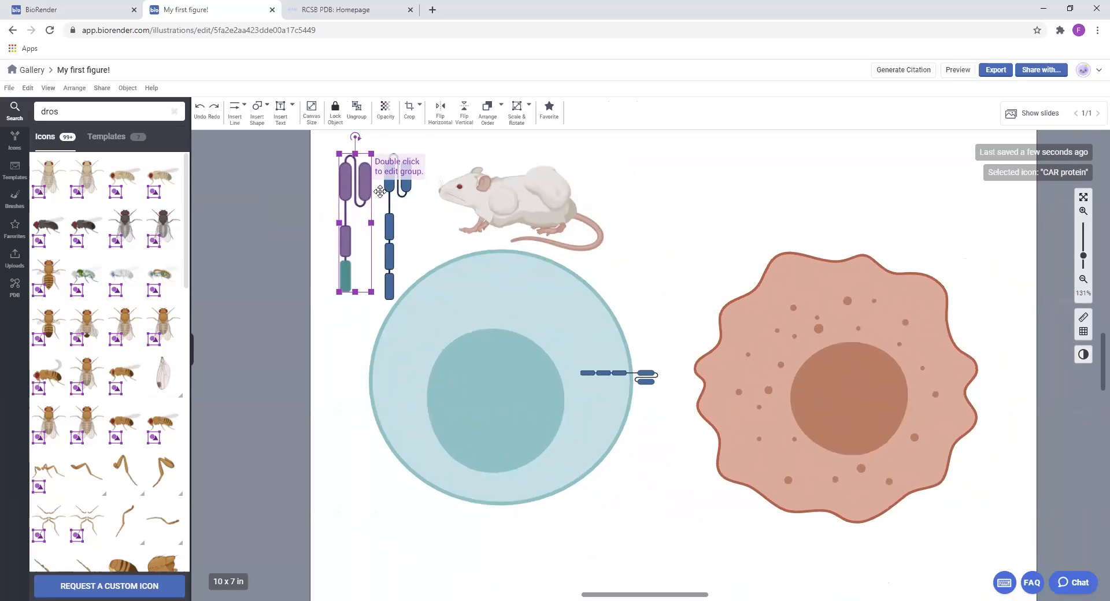
{"action": "key", "text": "Delete"}
{"action": "left_click", "coordinate": [405, 187]}
{"action": "key", "text": "Delete"}
{"action": "left_click_drag", "start_coordinate": [551, 193], "coordinate": [458, 158]}
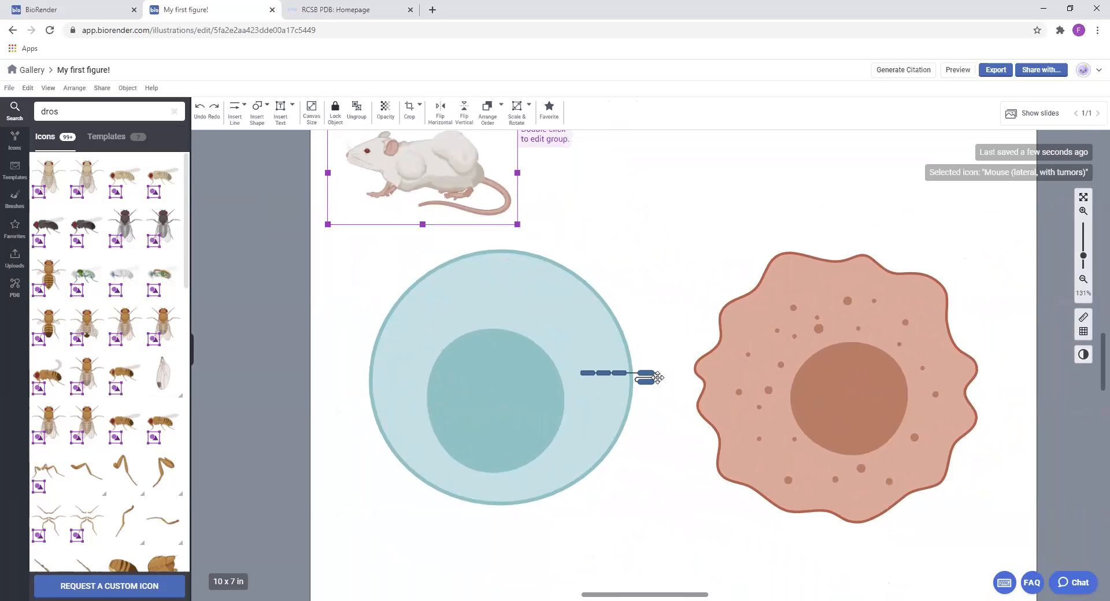
Search the icons for "receptor" and place the generic receptor (open circle-shaped) in the space above and between the two cells
{"action": "left_click_drag", "start_coordinate": [125, 111], "coordinate": [1, 81]}
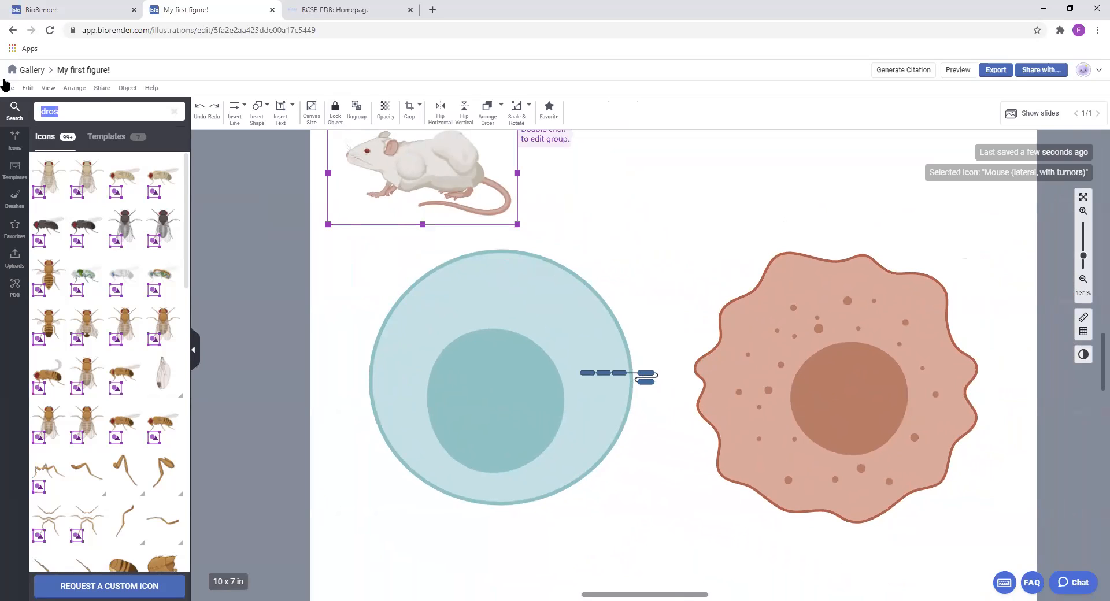
{"action": "type", "text": "recept"}
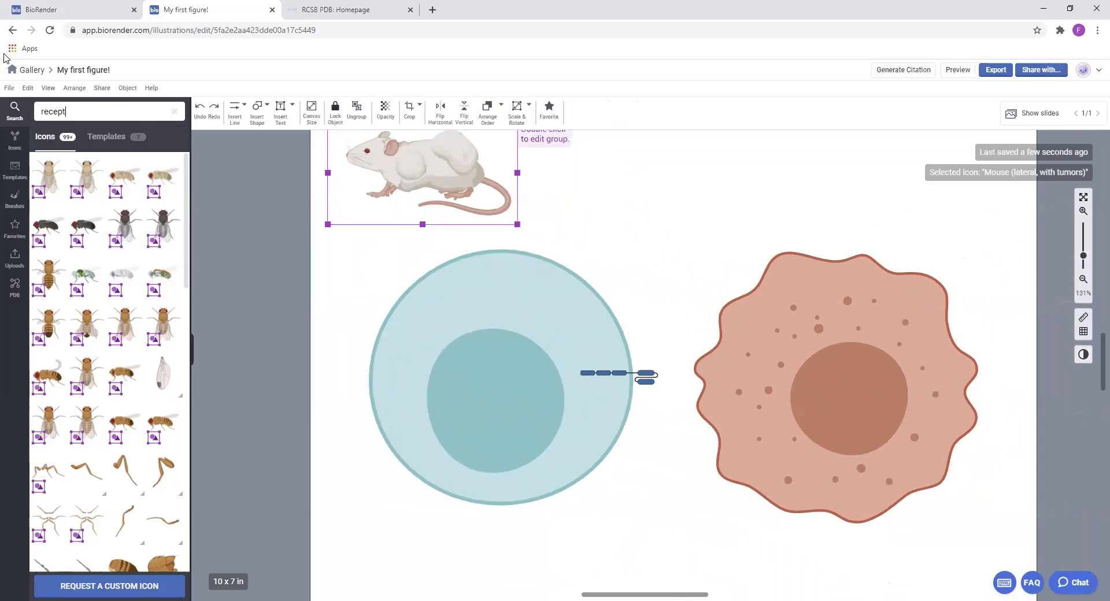
{"action": "type", "text": "or"}
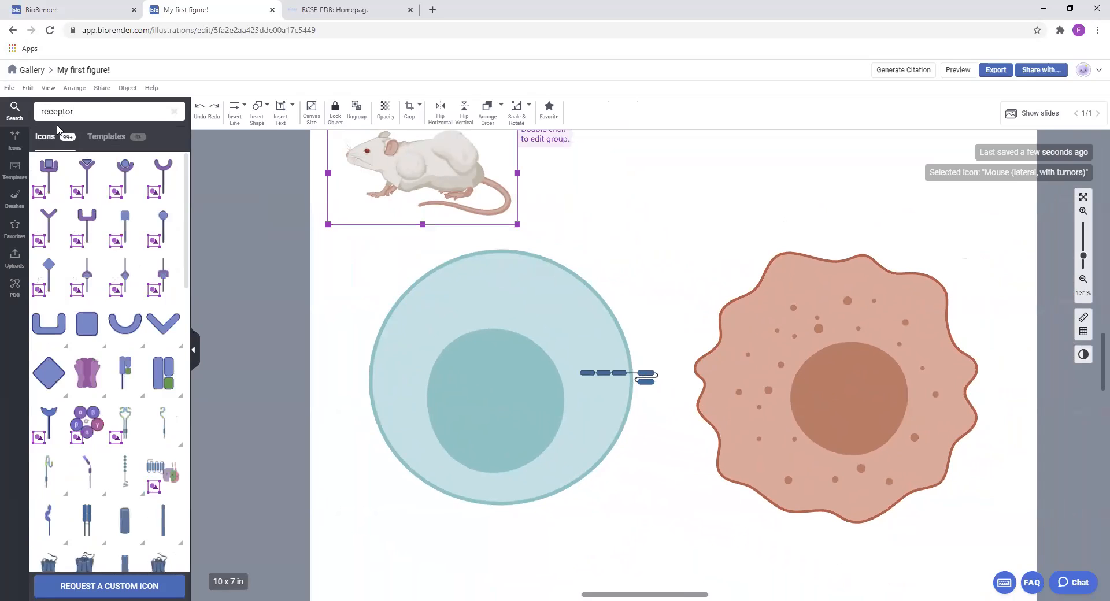
{"action": "scroll", "coordinate": [128, 376], "scroll_direction": "down", "scroll_amount": 4}
{"action": "mouse_move", "coordinate": [132, 441]}
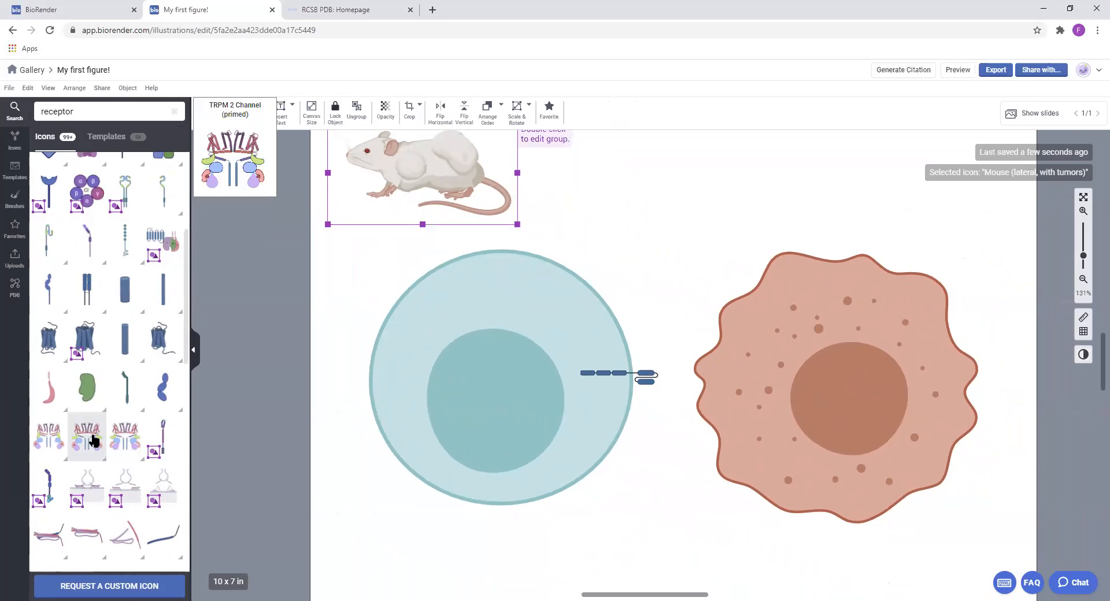
{"action": "scroll", "coordinate": [161, 440], "scroll_direction": "down", "scroll_amount": 3}
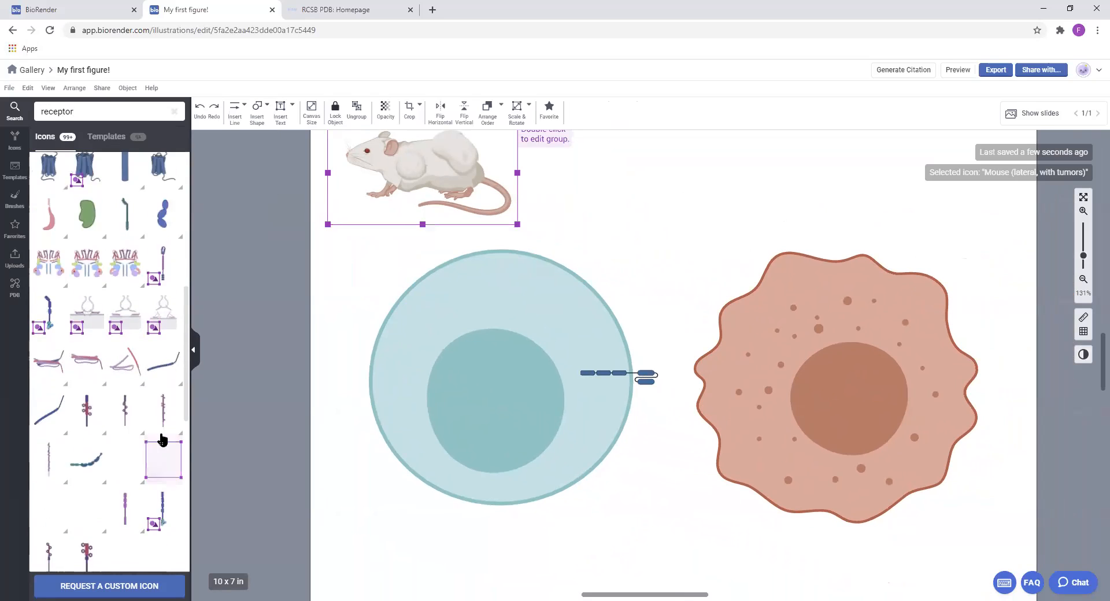
{"action": "scroll", "coordinate": [129, 396], "scroll_direction": "up", "scroll_amount": 7}
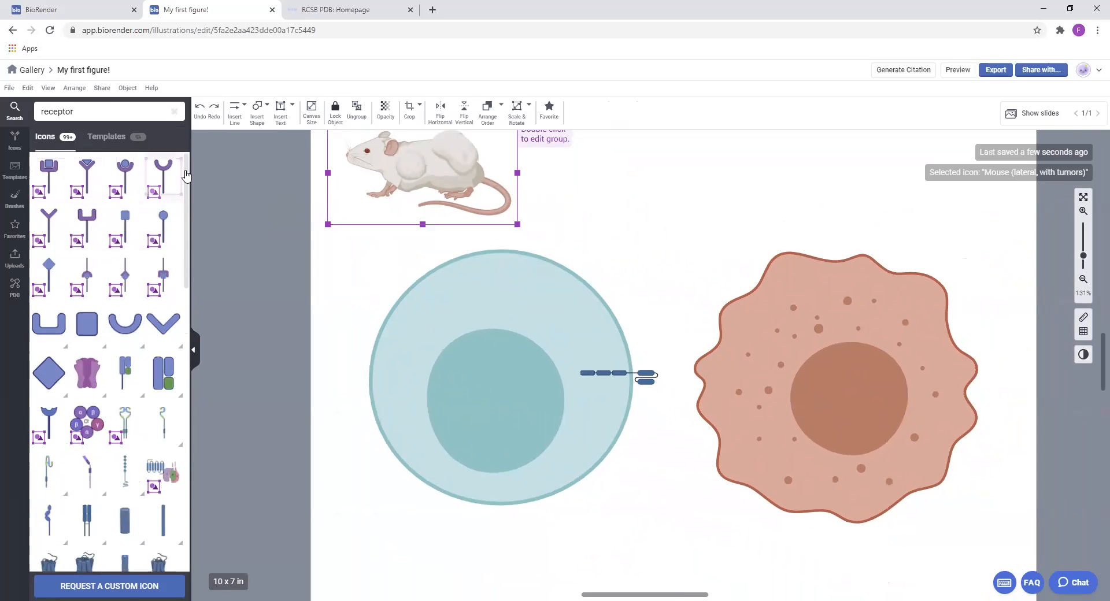
{"action": "mouse_move", "coordinate": [169, 184]}
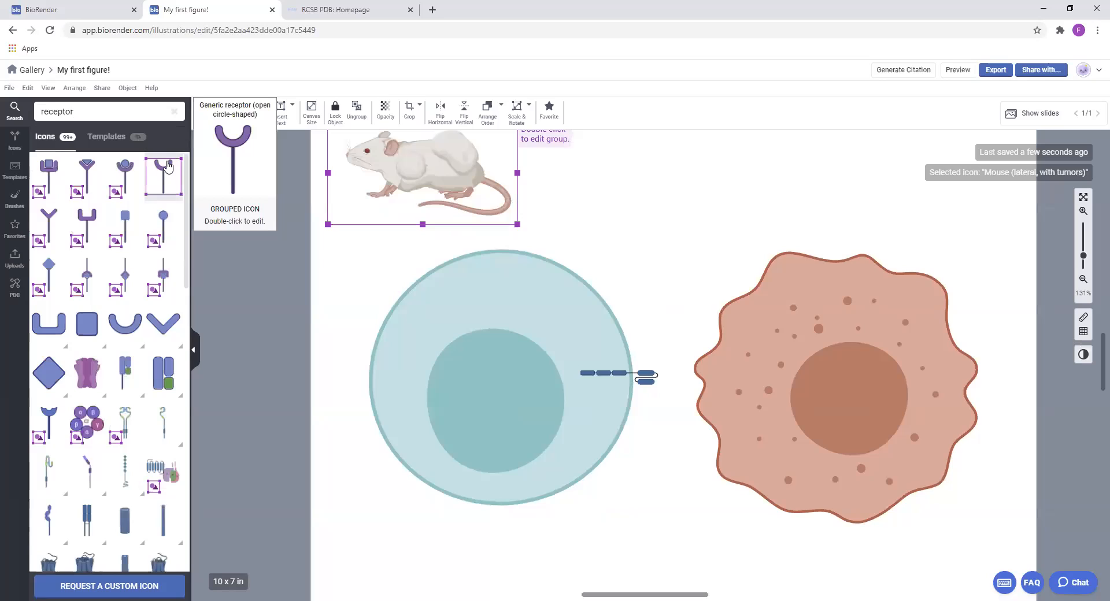
{"action": "left_click_drag", "start_coordinate": [168, 161], "coordinate": [693, 215]}
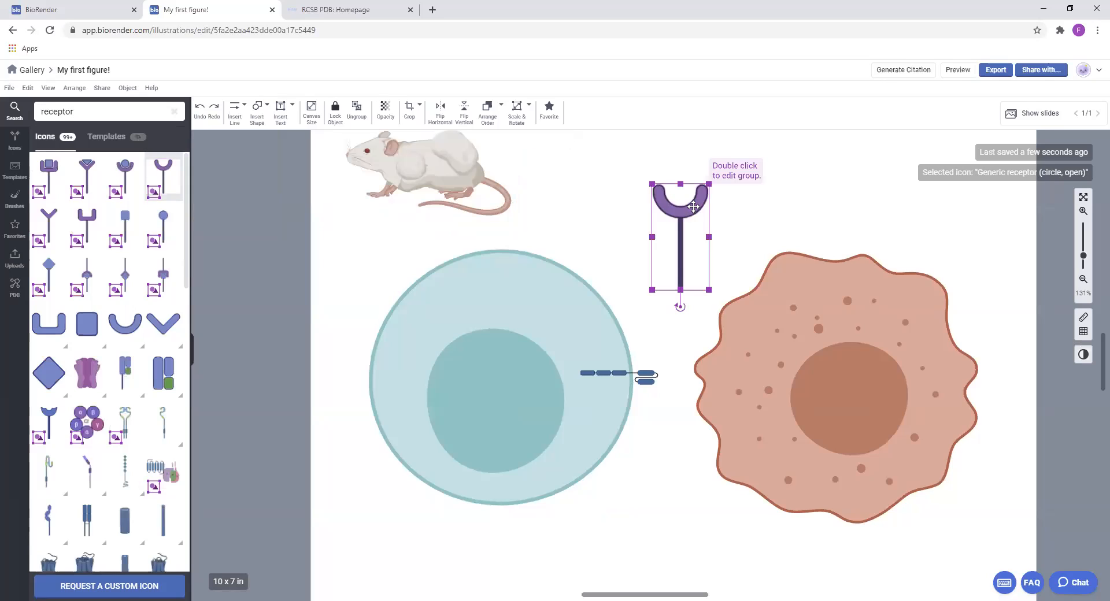
Open the receptor group for editing and recolour its open-circle domain red
{"action": "double_click", "coordinate": [692, 206]}
{"action": "left_click", "coordinate": [396, 110]}
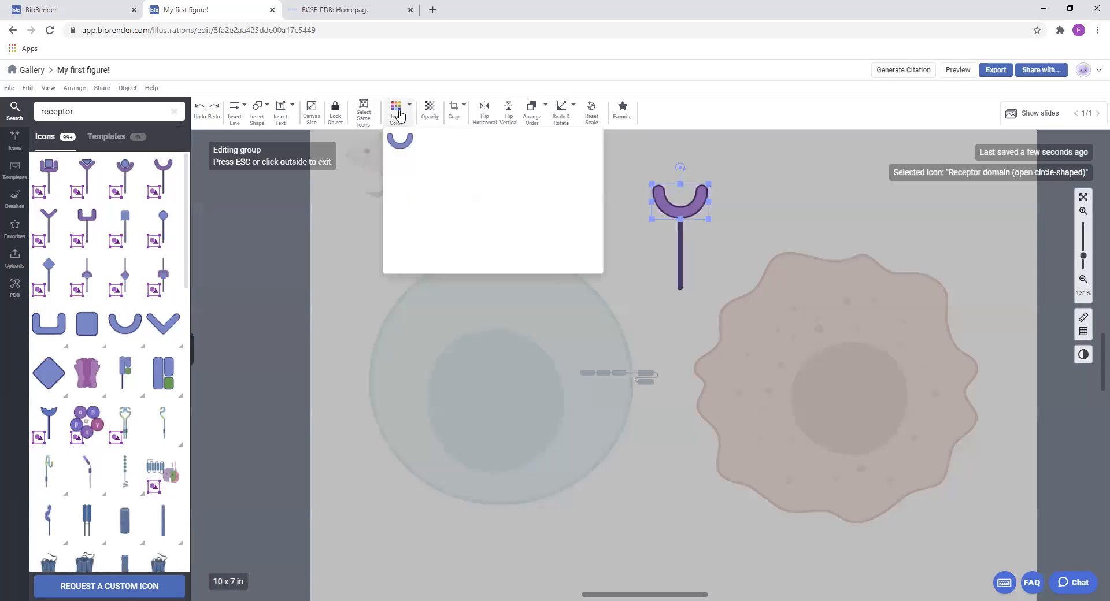
{"action": "left_click", "coordinate": [398, 113]}
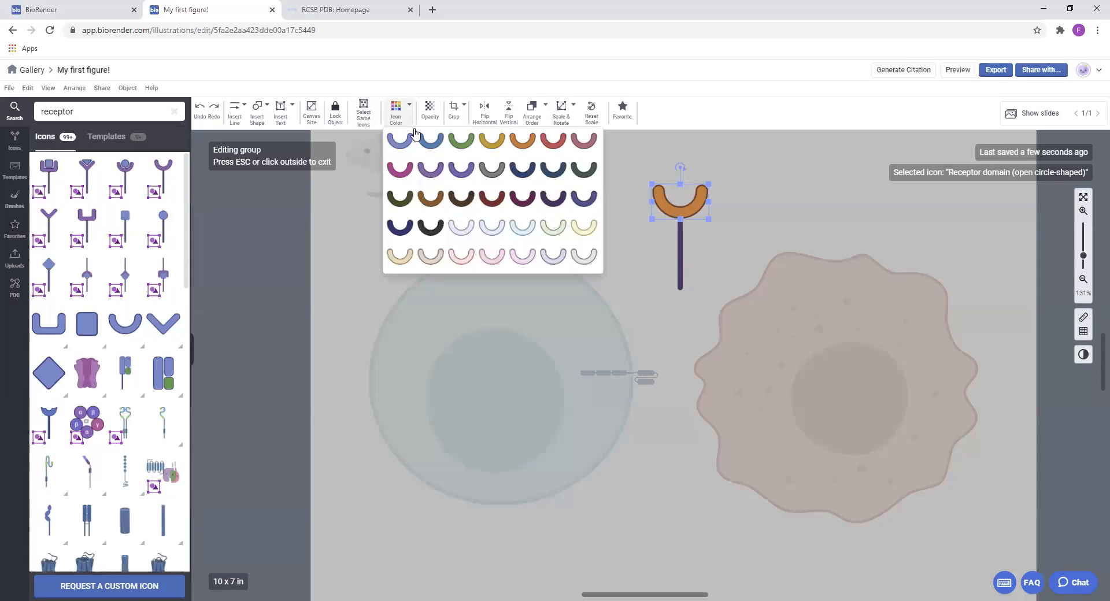
{"action": "left_click", "coordinate": [564, 147]}
Set the receptor stem's line colour to dark red 94221F and leave the group
{"action": "left_click", "coordinate": [683, 254]}
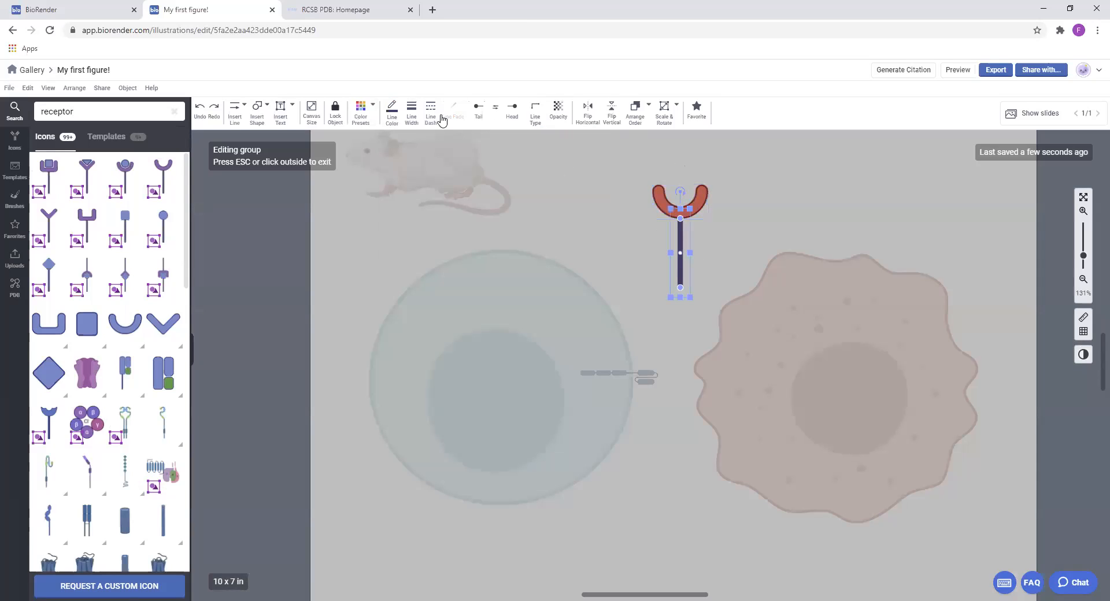
{"action": "left_click", "coordinate": [361, 112]}
{"action": "left_click", "coordinate": [391, 109]}
{"action": "left_click", "coordinate": [446, 295]}
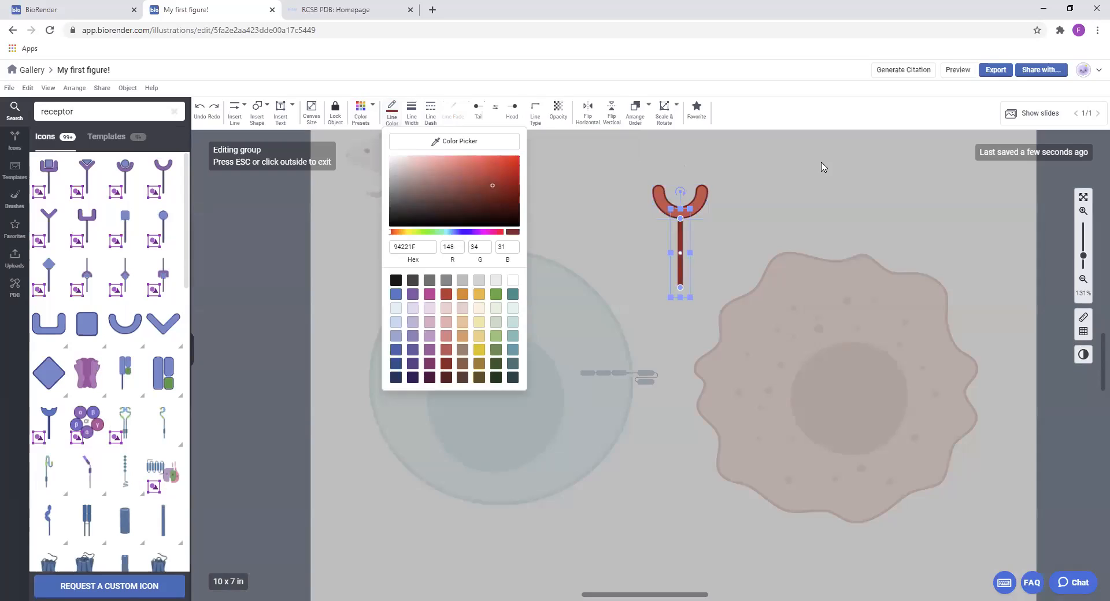
{"action": "left_click", "coordinate": [652, 222]}
Rotate the receptor horizontally with its cup towards the T-cell, shrink it and fit it between the CAR's tip and the cancer cell
{"action": "left_click_drag", "start_coordinate": [683, 295], "coordinate": [757, 271]}
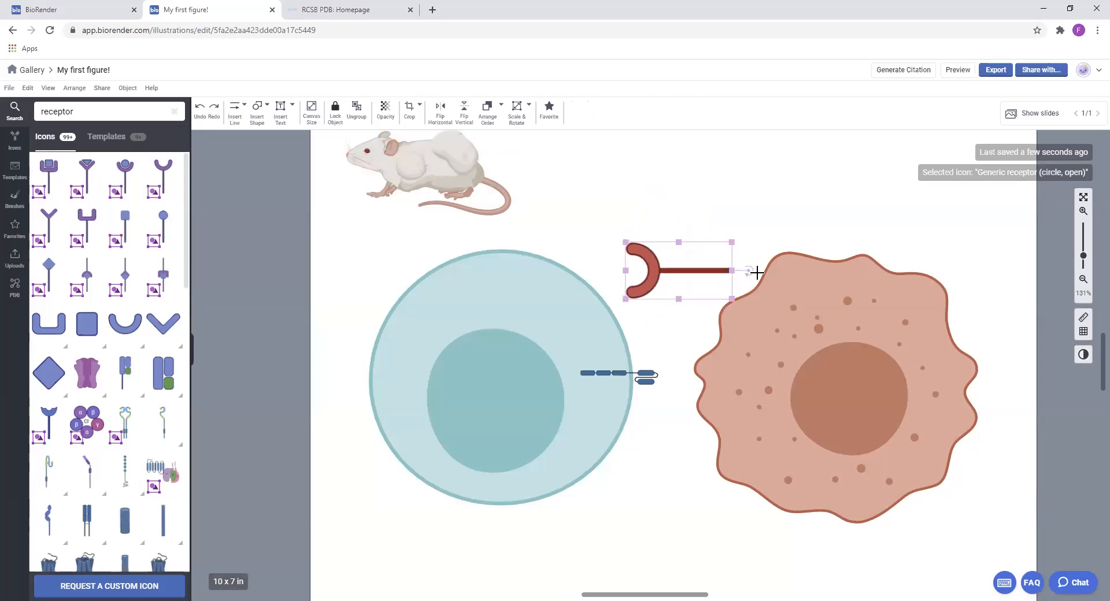
{"action": "left_click_drag", "start_coordinate": [681, 267], "coordinate": [662, 369]}
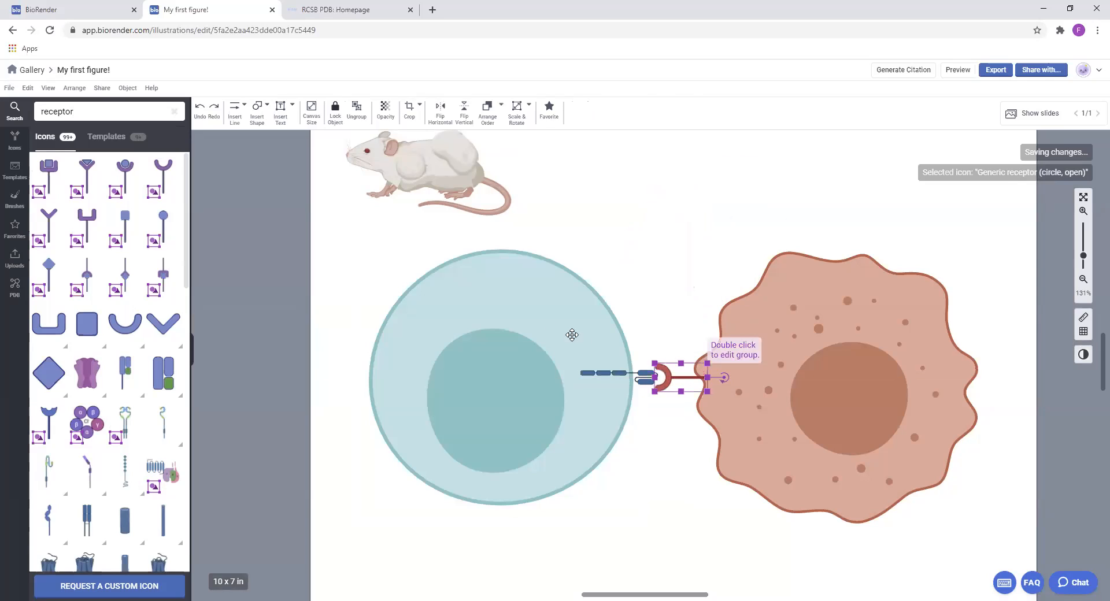
{"action": "left_click", "coordinate": [554, 316]}
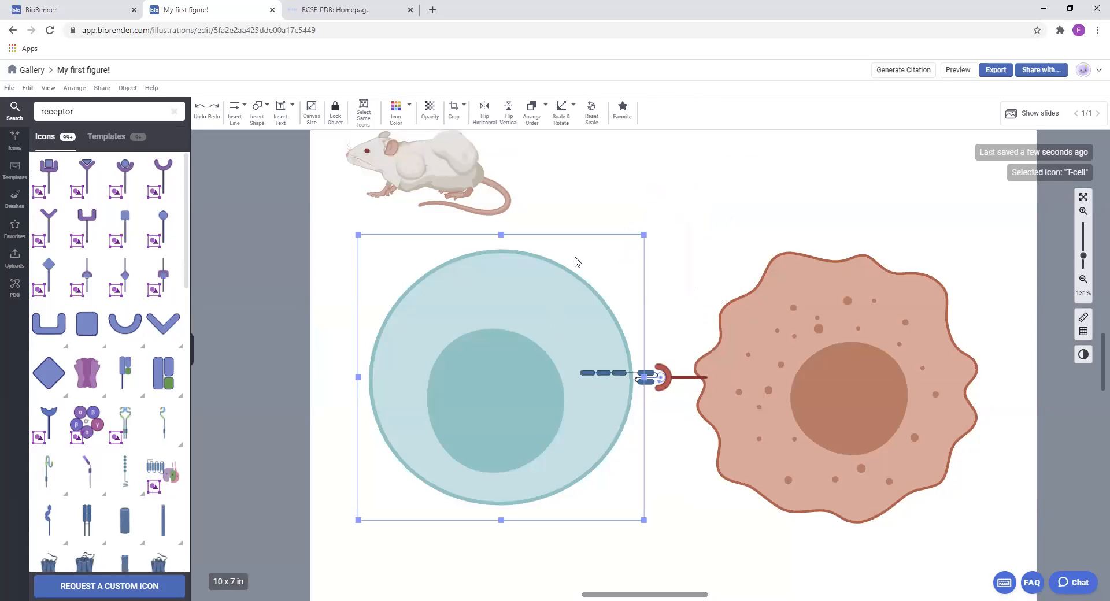
Move the cancer cell closer to the receptor, shrink it slightly and align its centre horizontally with the T-cell
{"action": "left_click_drag", "start_coordinate": [833, 388], "coordinate": [822, 387]}
{"action": "left_click_drag", "start_coordinate": [975, 243], "coordinate": [964, 252]}
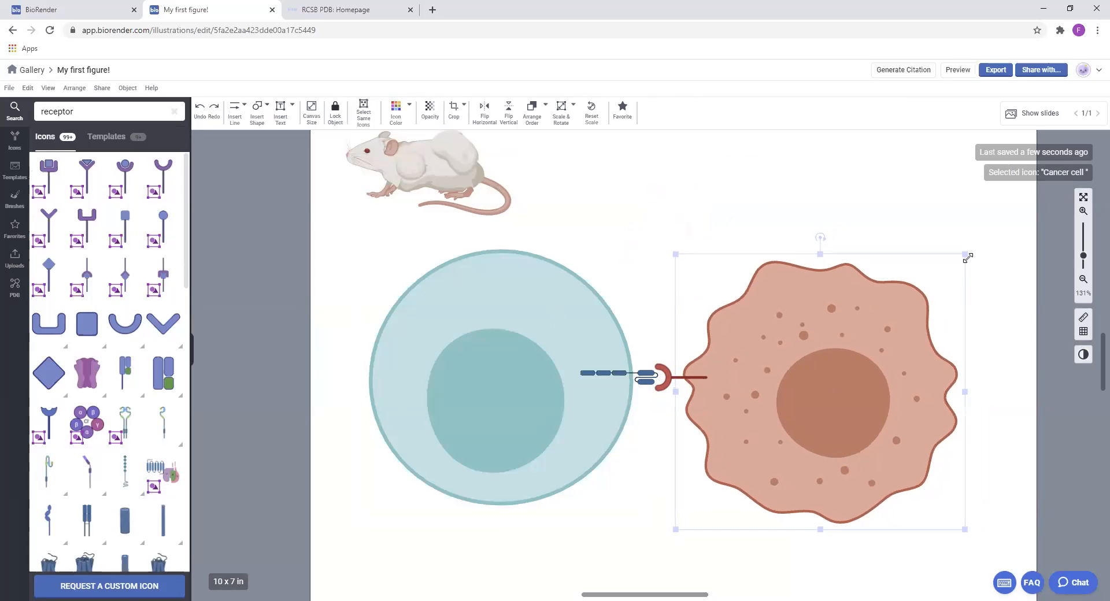
{"action": "left_click_drag", "start_coordinate": [845, 383], "coordinate": [845, 378]}
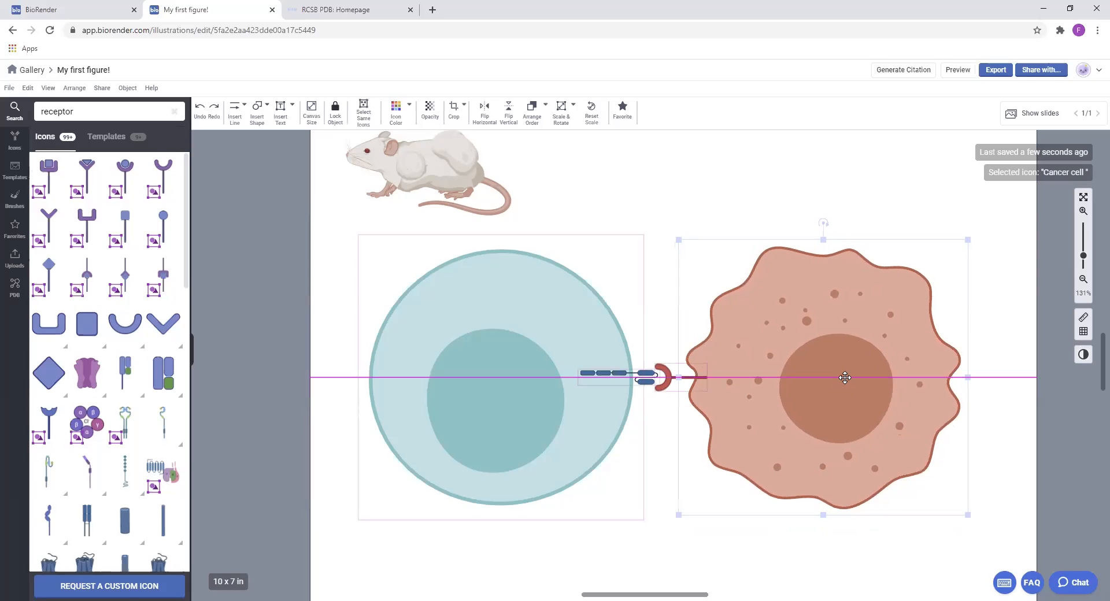
{"action": "left_click", "coordinate": [985, 406]}
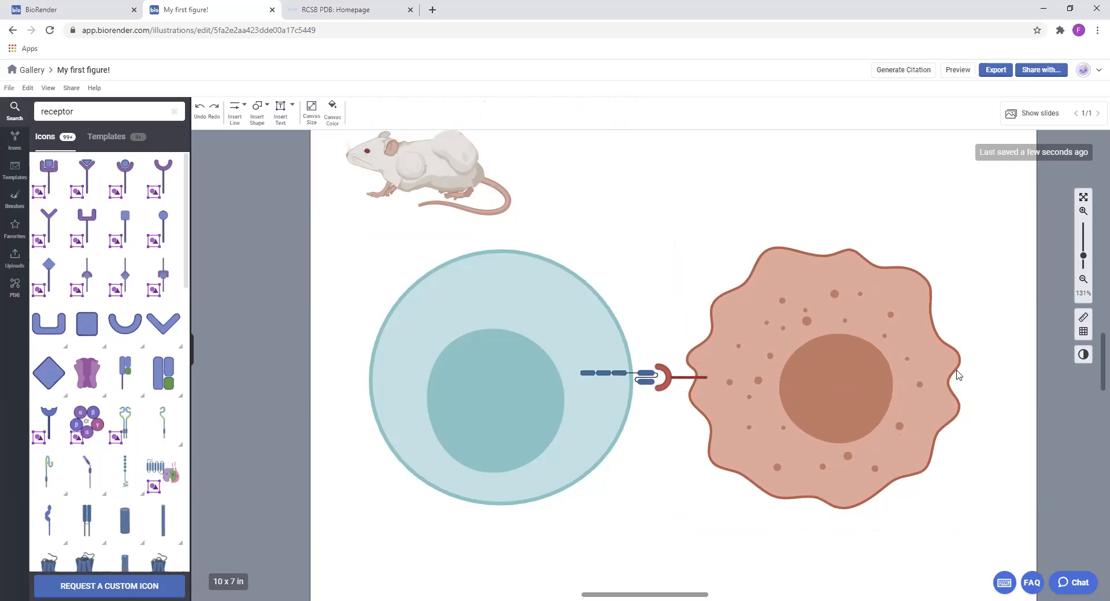
Nudge the mouse slightly up and to the right, further clear of the T-cell
{"action": "left_click_drag", "start_coordinate": [451, 170], "coordinate": [472, 159]}
{"action": "left_click", "coordinate": [700, 215]}
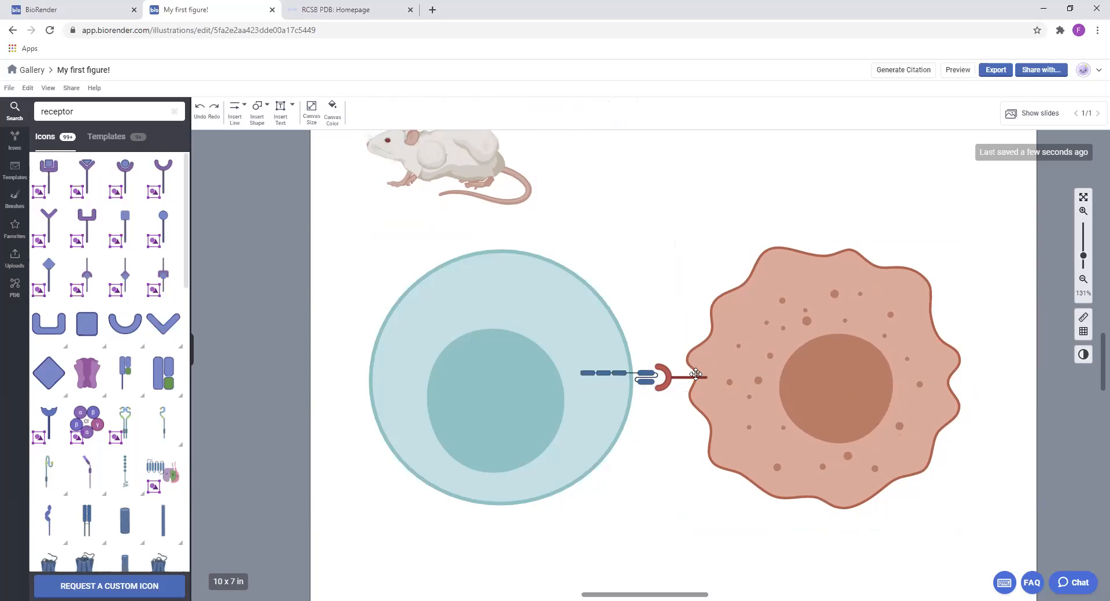
{"action": "left_click", "coordinate": [718, 315]}
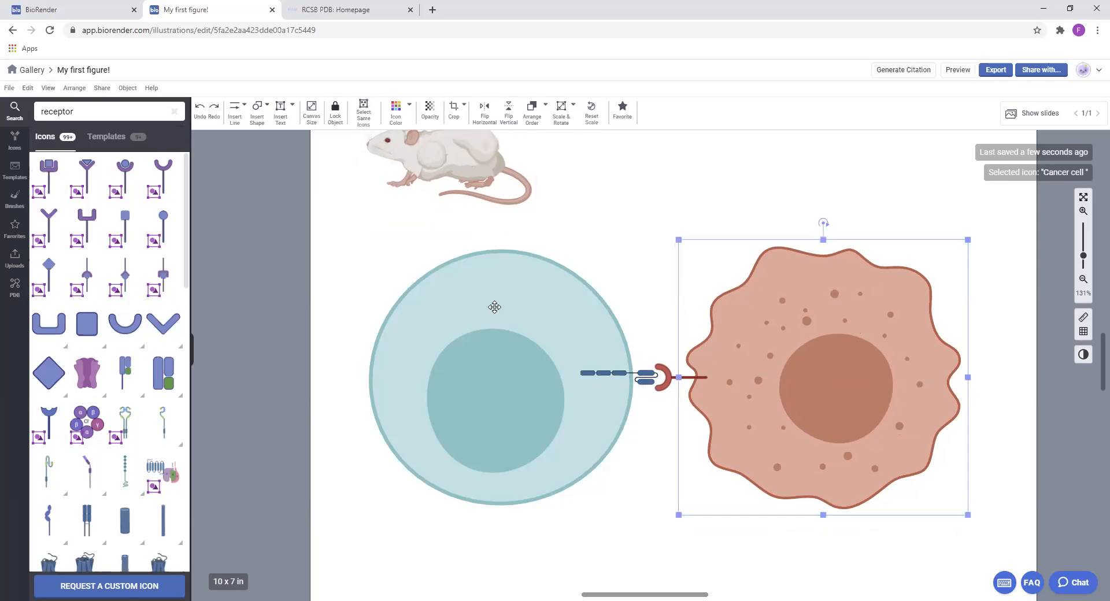
{"action": "left_click", "coordinate": [495, 307]}
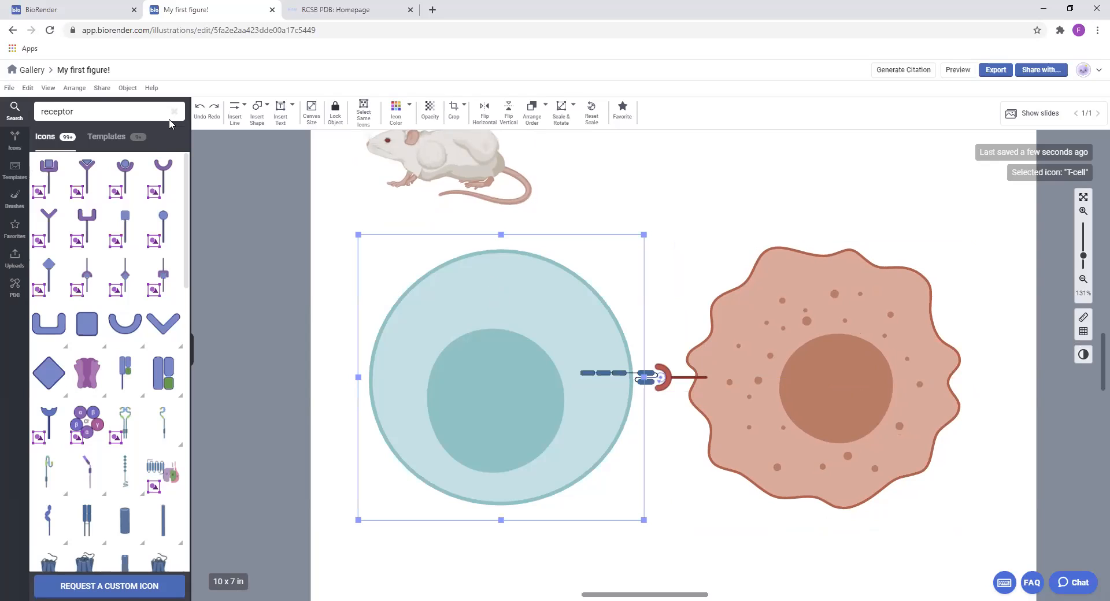
Search the icons for "tcr" and place the blue T cell receptor across the T-cell's upper-left membrane, tilted outward
{"action": "left_click_drag", "start_coordinate": [124, 110], "coordinate": [29, 98]}
{"action": "type", "text": "tcr"}
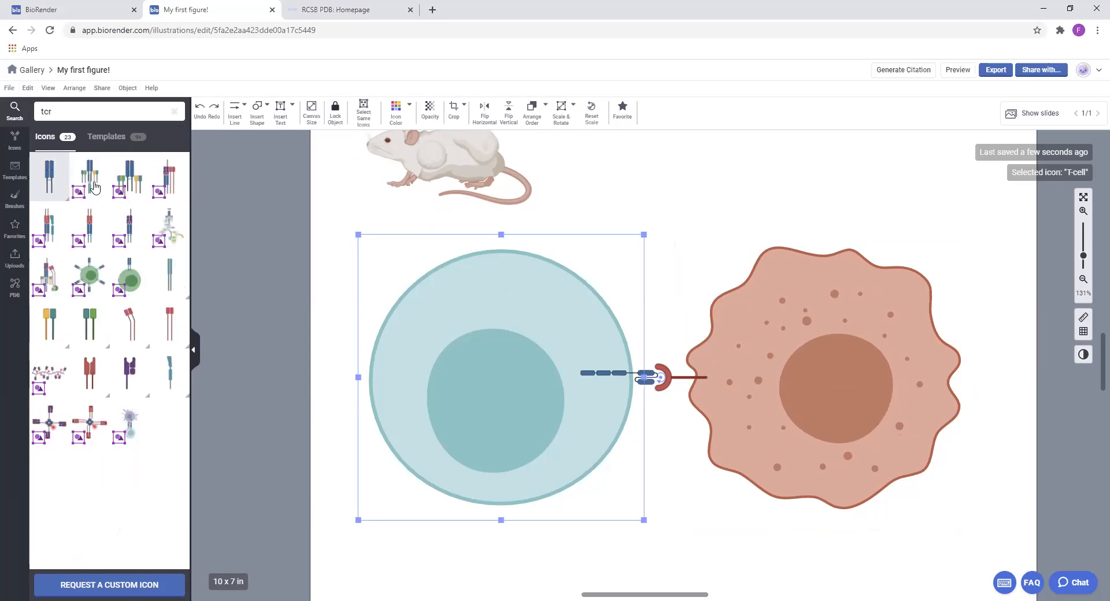
{"action": "left_click_drag", "start_coordinate": [442, 192], "coordinate": [344, 262]}
Search the icons for "mhc", place the red MHC class I icon on the cancer cell's upper-right edge and tilt it outward
{"action": "left_click_drag", "start_coordinate": [86, 112], "coordinate": [6, 21]}
{"action": "type", "text": "mhc"}
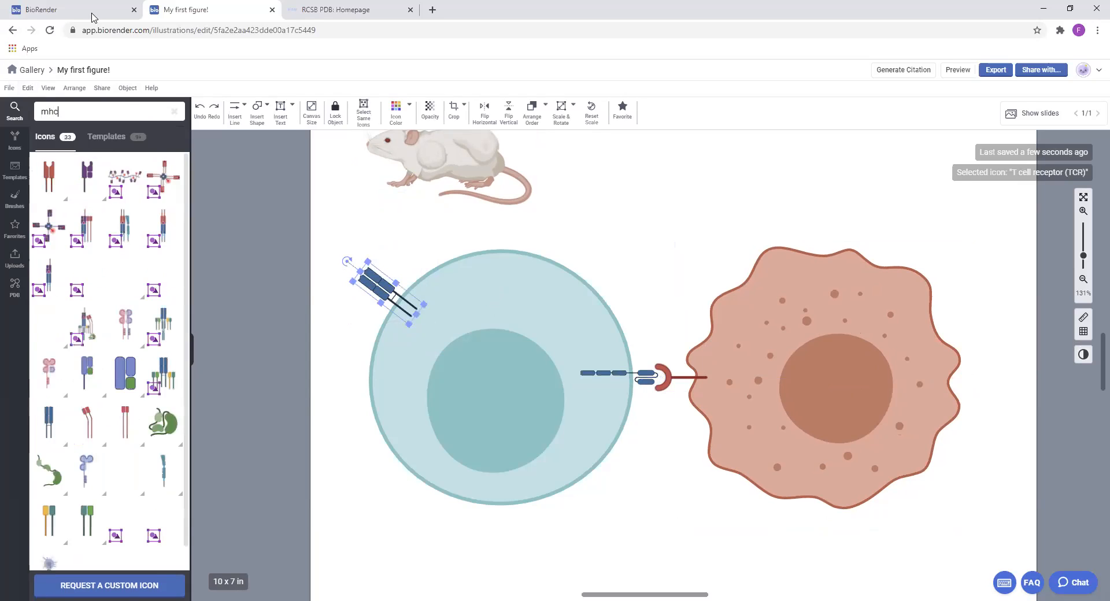
{"action": "left_click", "coordinate": [92, 175]}
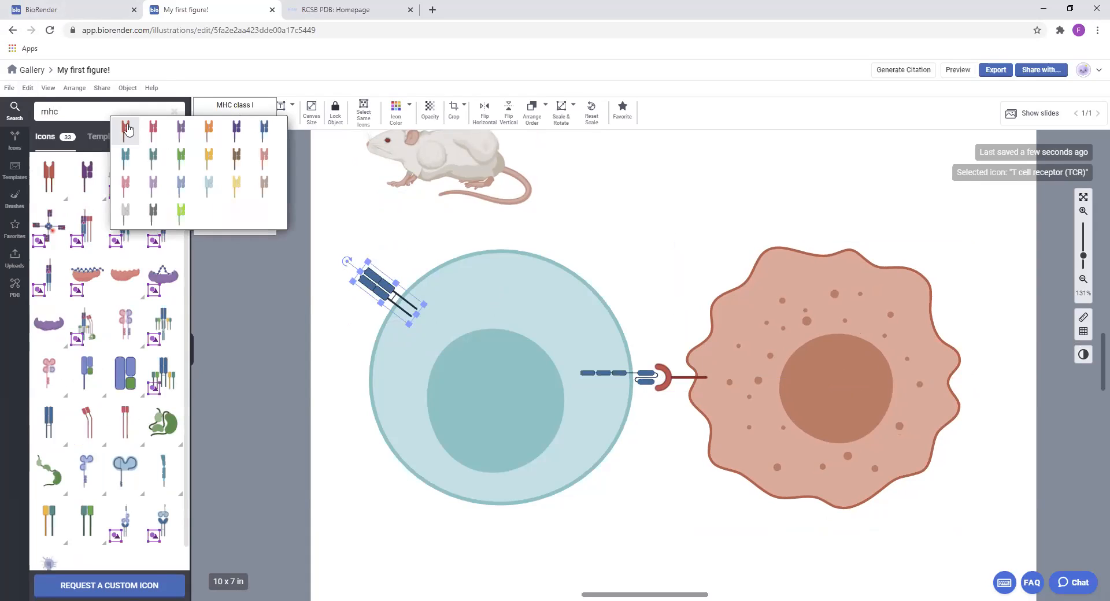
{"action": "left_click_drag", "start_coordinate": [126, 128], "coordinate": [927, 252]}
{"action": "left_click_drag", "start_coordinate": [955, 186], "coordinate": [948, 223]}
{"action": "left_click_drag", "start_coordinate": [924, 270], "coordinate": [975, 229]}
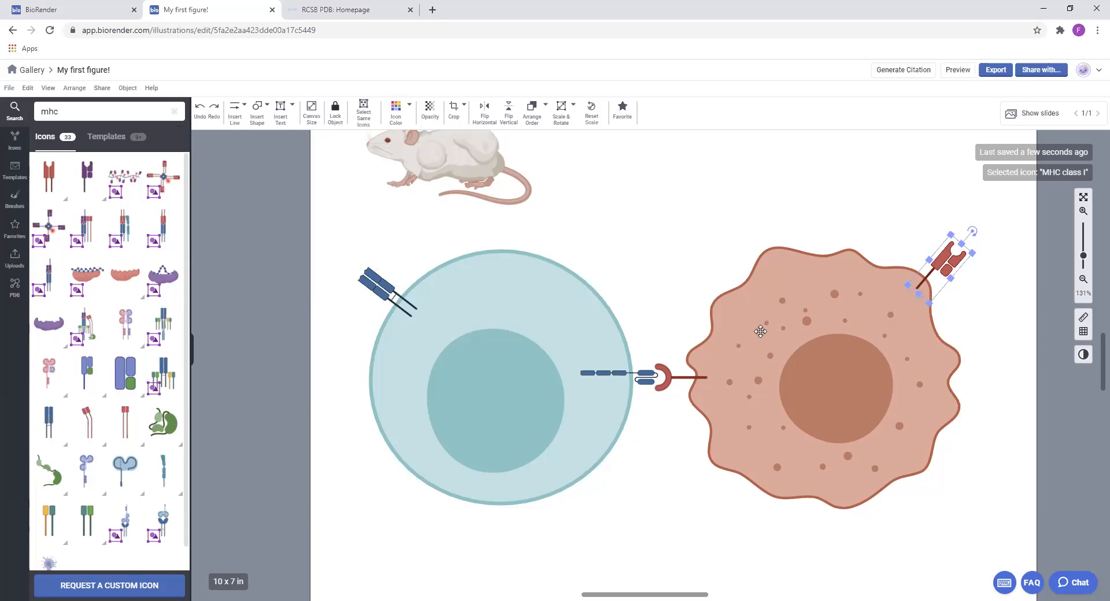
Fine-tune the T cell receptor's position and shift the MHC class I icon slightly down and right along the cancer cell's edge
{"action": "left_click", "coordinate": [383, 283]}
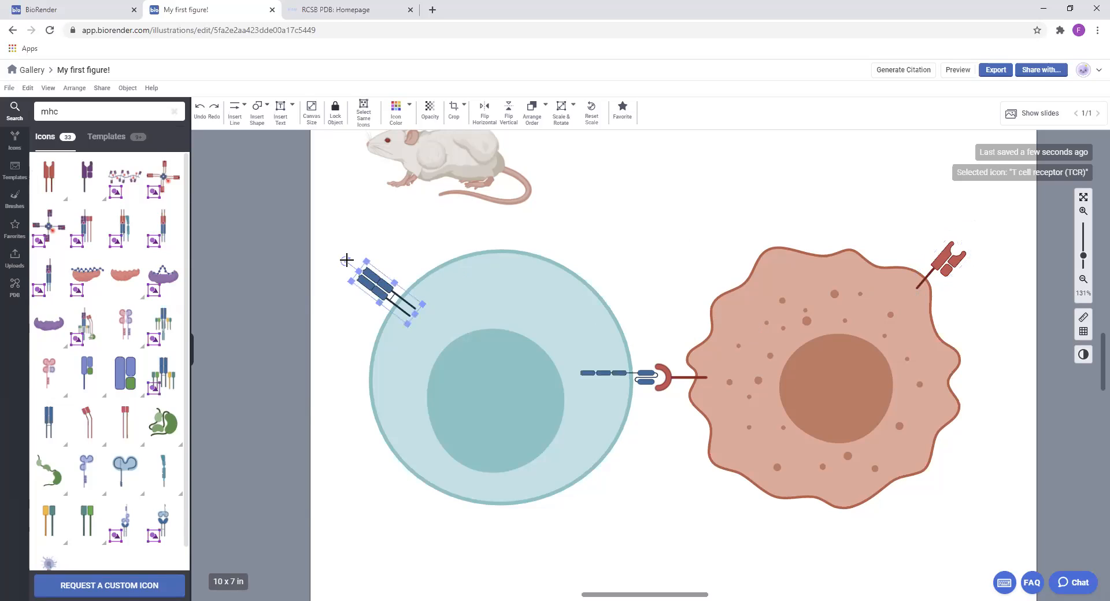
{"action": "left_click_drag", "start_coordinate": [347, 259], "coordinate": [346, 259]}
{"action": "left_click", "coordinate": [855, 267]}
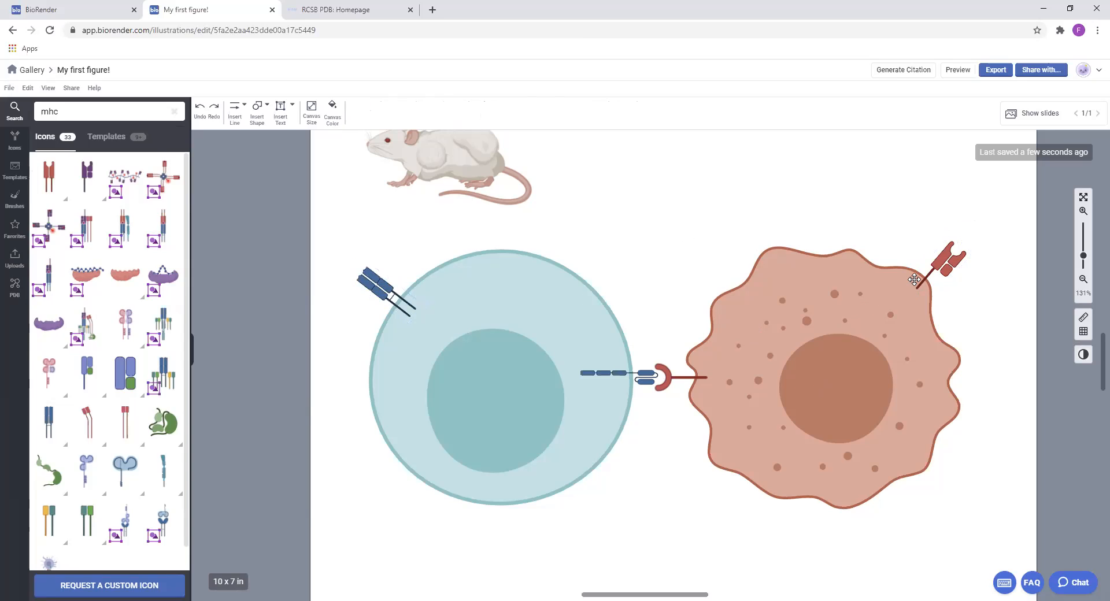
{"action": "left_click", "coordinate": [945, 266]}
{"action": "left_click_drag", "start_coordinate": [945, 266], "coordinate": [981, 252]}
{"action": "left_click", "coordinate": [720, 243]}
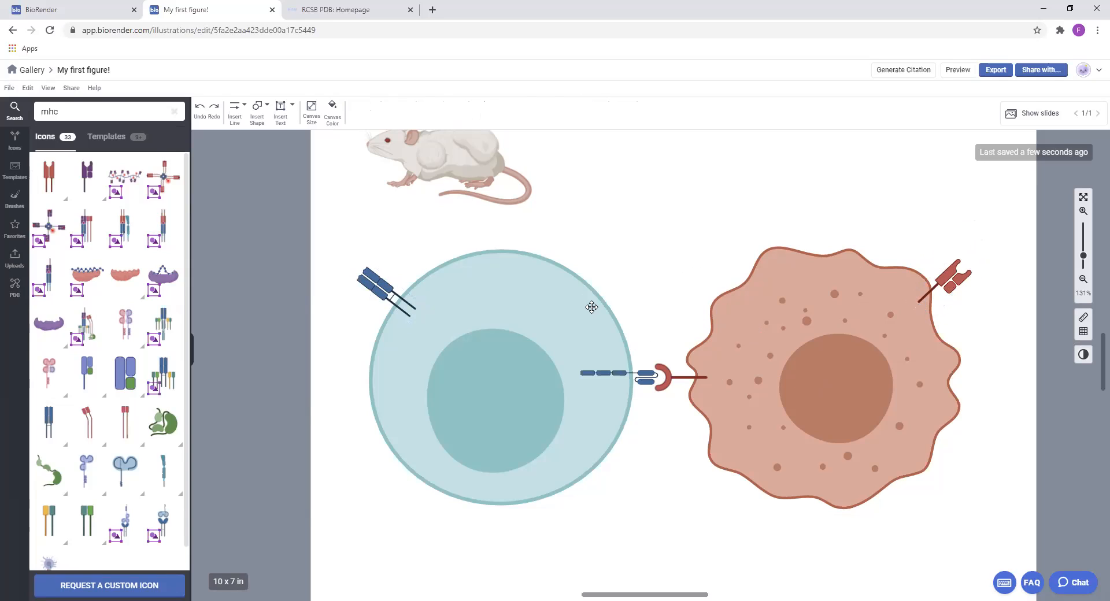
{"action": "left_click_drag", "start_coordinate": [656, 176], "coordinate": [653, 171]}
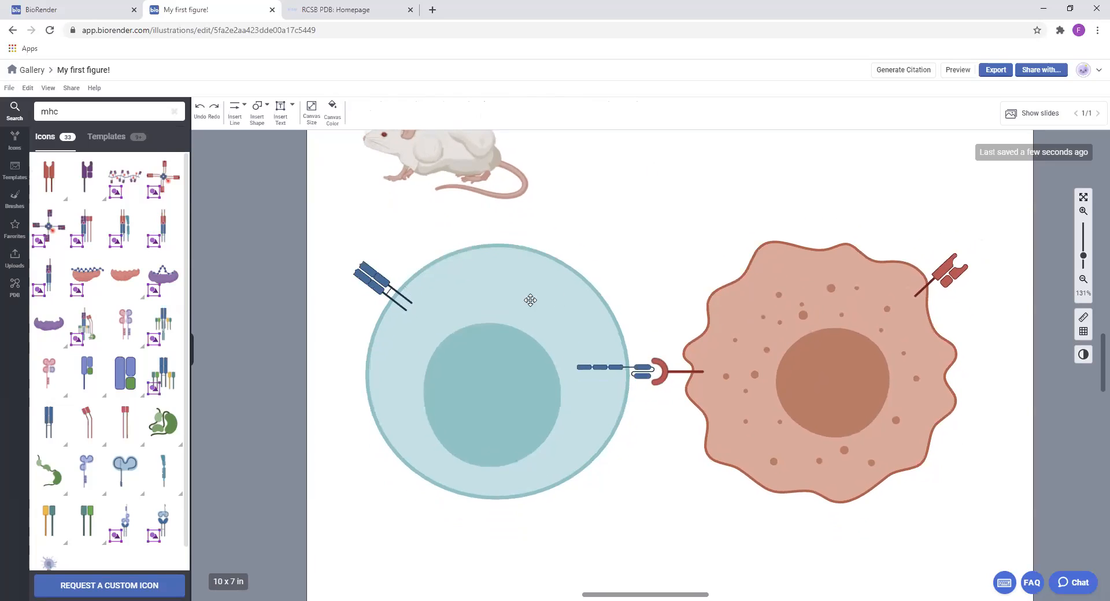
Search the icons for "DNA" and place dsDNA brush 3 (wavy) just below the T-cell
{"action": "double_click", "coordinate": [119, 111]}
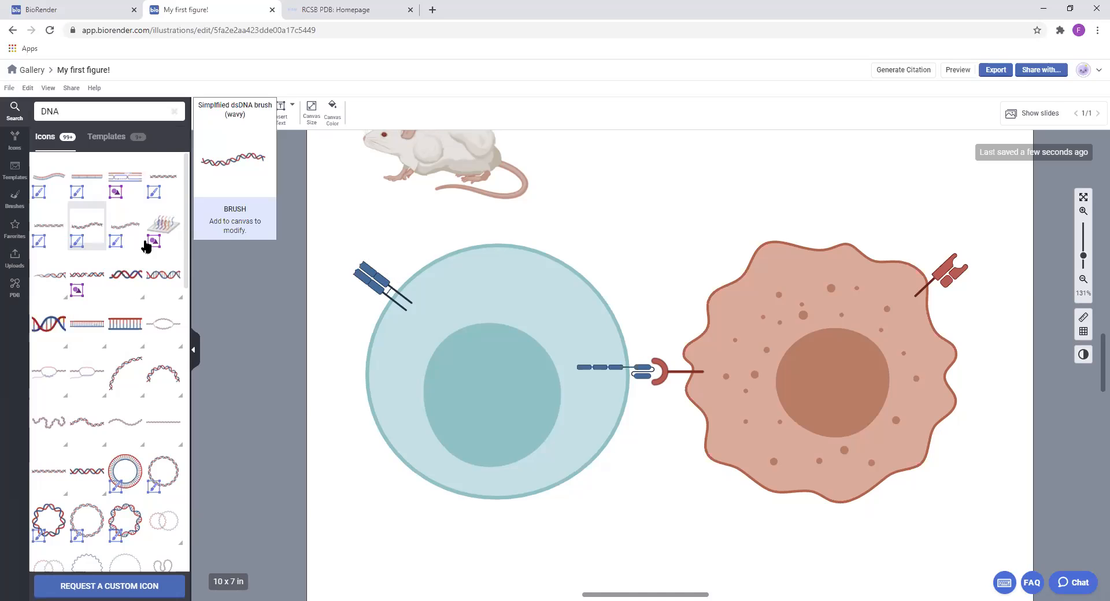
{"action": "left_click_drag", "start_coordinate": [562, 347], "coordinate": [562, 347]}
{"action": "left_click_drag", "start_coordinate": [585, 401], "coordinate": [582, 507]}
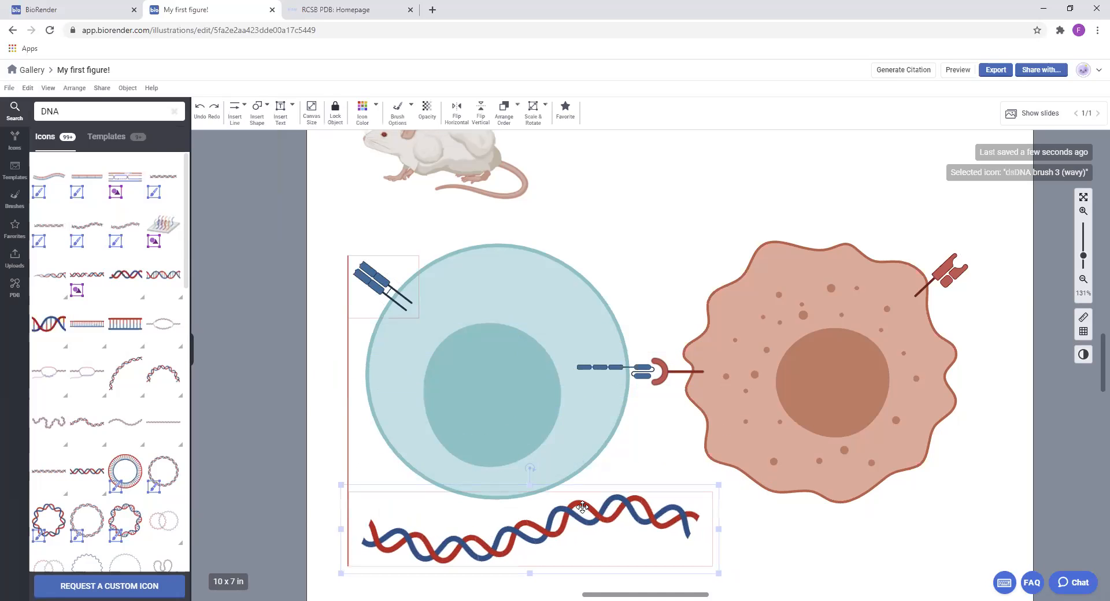
Reshape the DNA brush below the T-cell by raising its left end and pulling its curve points into a sharper wave
{"action": "scroll", "coordinate": [596, 382], "scroll_direction": "down", "scroll_amount": 2}
{"action": "left_click_drag", "start_coordinate": [538, 403], "coordinate": [551, 402]}
{"action": "mouse_move", "coordinate": [359, 433]}
{"action": "left_mouse_down"}
{"action": "mouse_move", "coordinate": [374, 414]}
{"action": "mouse_move", "coordinate": [381, 422]}
{"action": "mouse_move", "coordinate": [329, 346]}
{"action": "mouse_move", "coordinate": [452, 457]}
{"action": "mouse_move", "coordinate": [368, 353]}
{"action": "mouse_move", "coordinate": [395, 366]}
{"action": "left_mouse_up"}
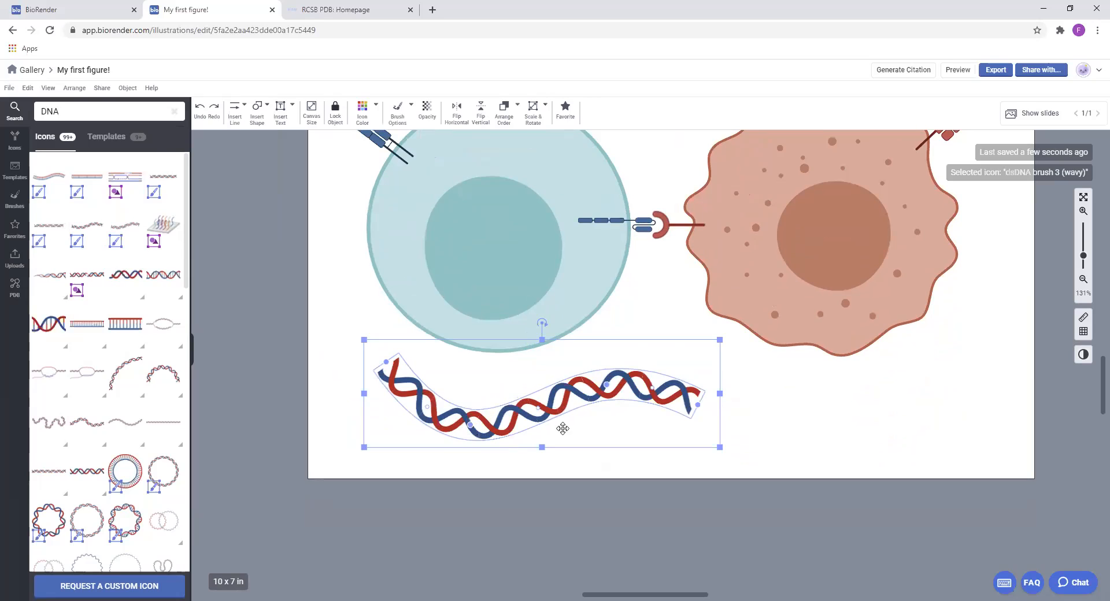
{"action": "left_click_drag", "start_coordinate": [469, 427], "coordinate": [433, 427]}
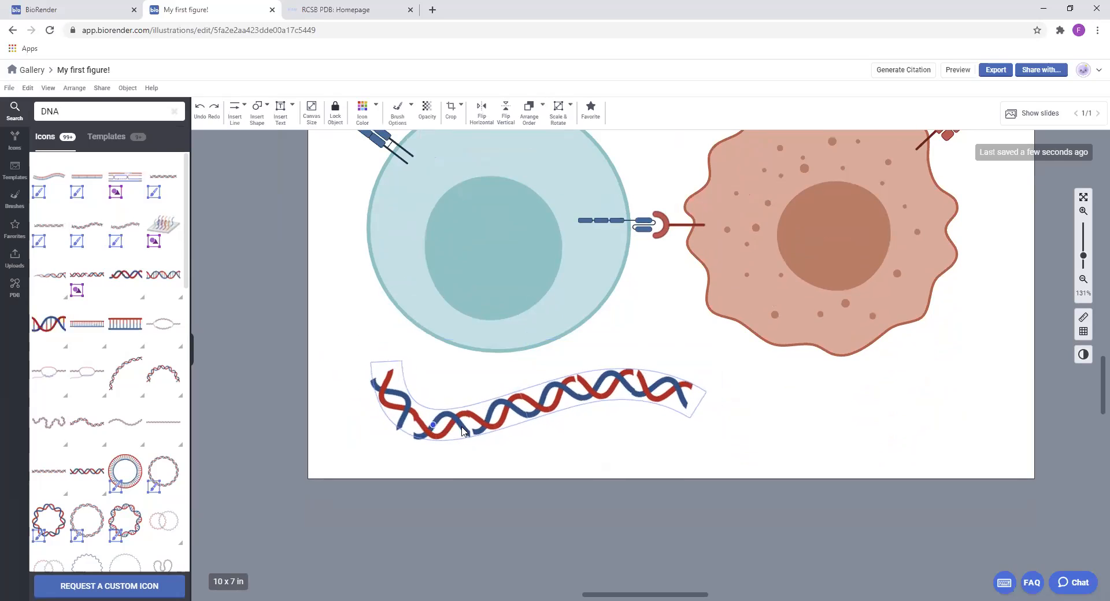
{"action": "left_click_drag", "start_coordinate": [604, 385], "coordinate": [517, 369]}
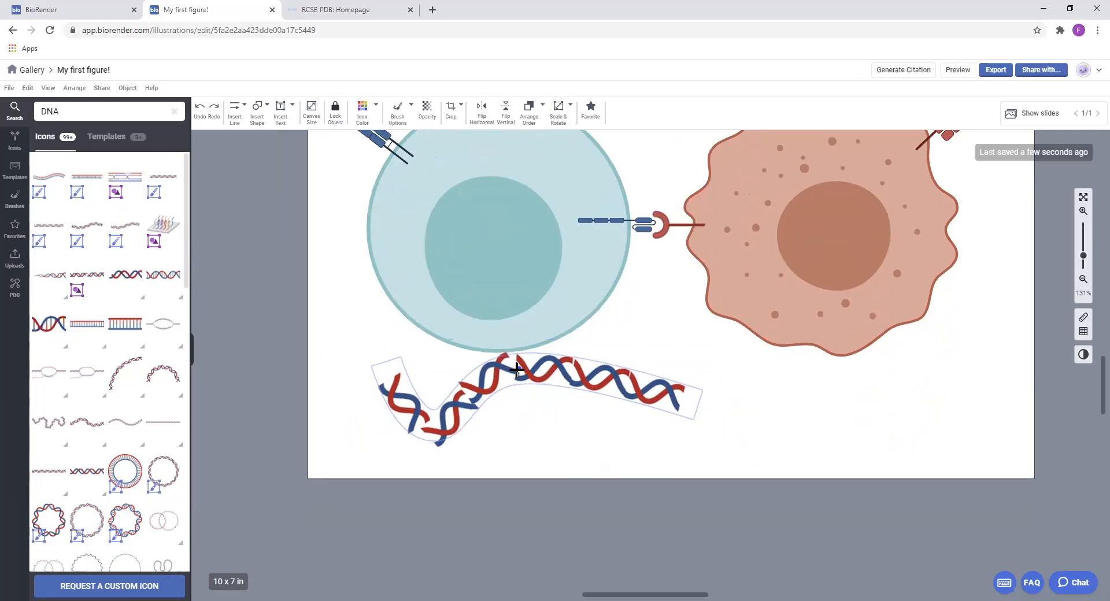
Shorten the DNA strand from its right end and move it into the lower part of the T-cell's nucleus
{"action": "left_click", "coordinate": [708, 409]}
{"action": "mouse_move", "coordinate": [697, 405]}
{"action": "left_mouse_down"}
{"action": "mouse_move", "coordinate": [595, 433]}
{"action": "mouse_move", "coordinate": [607, 438]}
{"action": "mouse_move", "coordinate": [505, 414]}
{"action": "left_mouse_up"}
{"action": "left_click_drag", "start_coordinate": [453, 360], "coordinate": [521, 258]}
{"action": "left_click_drag", "start_coordinate": [569, 309], "coordinate": [545, 295]}
{"action": "left_click_drag", "start_coordinate": [471, 270], "coordinate": [480, 282]}
Recolour the DNA strand in the nucleus to dark navy and deselect it
{"action": "left_click", "coordinate": [411, 120]}
{"action": "left_click", "coordinate": [358, 119]}
{"action": "left_click", "coordinate": [551, 170]}
{"action": "left_click", "coordinate": [701, 378]}
{"action": "scroll", "coordinate": [701, 379], "scroll_direction": "up", "scroll_amount": 2}
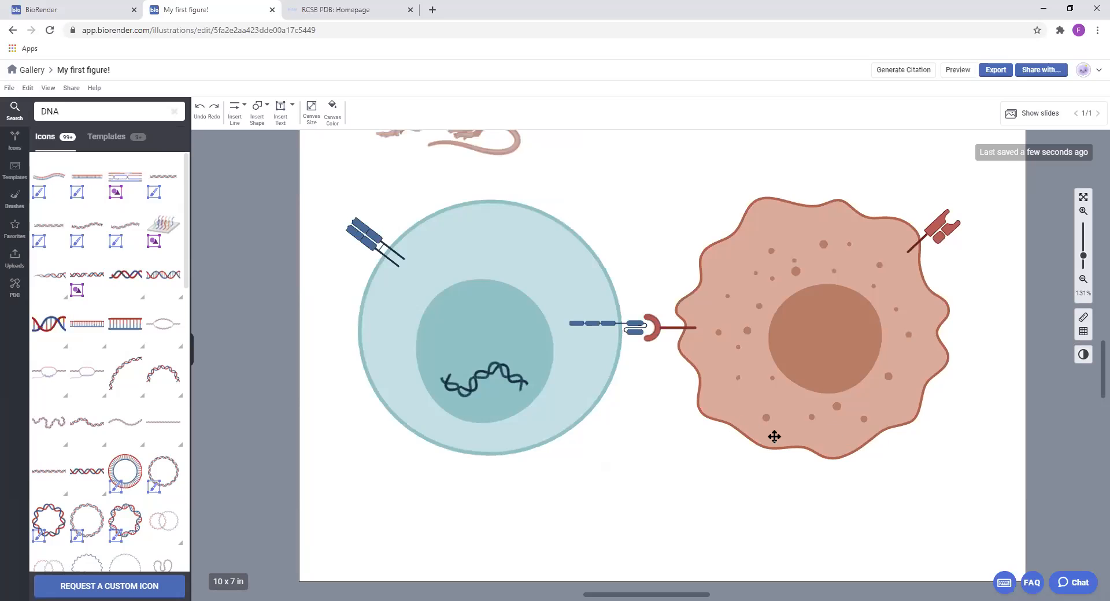
Select the mouse, both cells and all their receptors and DNA, and group them together
{"action": "scroll", "coordinate": [774, 436], "scroll_direction": "up", "scroll_amount": 1}
{"action": "left_click_drag", "start_coordinate": [962, 538], "coordinate": [288, 142]}
{"action": "left_click", "coordinate": [354, 108]}
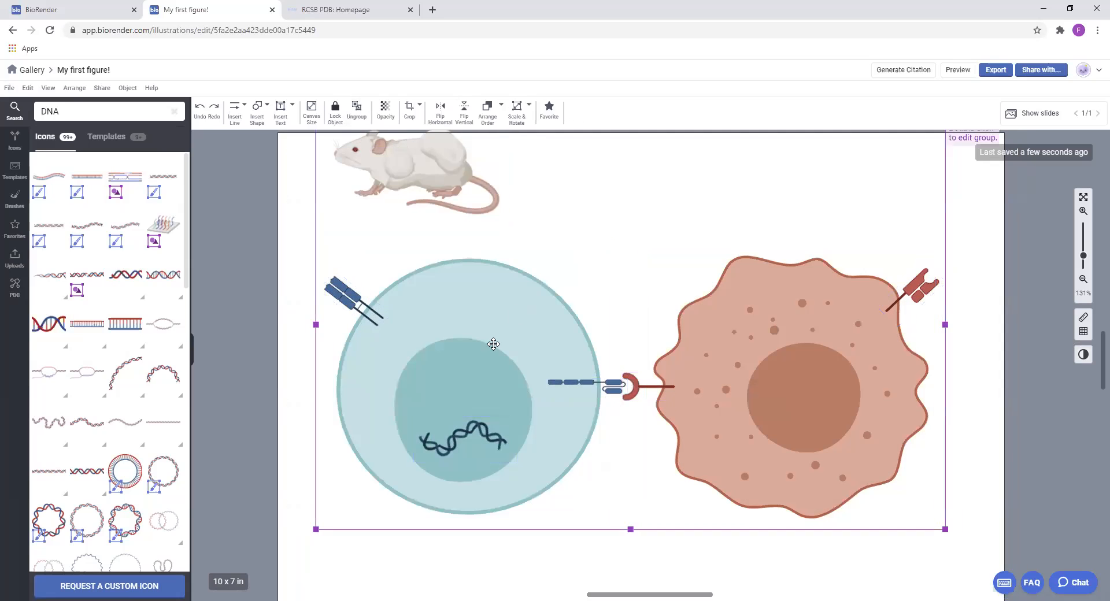
Move the grouped figure off the canvas to its right, leaving the canvas empty
{"action": "scroll", "coordinate": [376, 362], "scroll_direction": "down", "scroll_amount": 3}
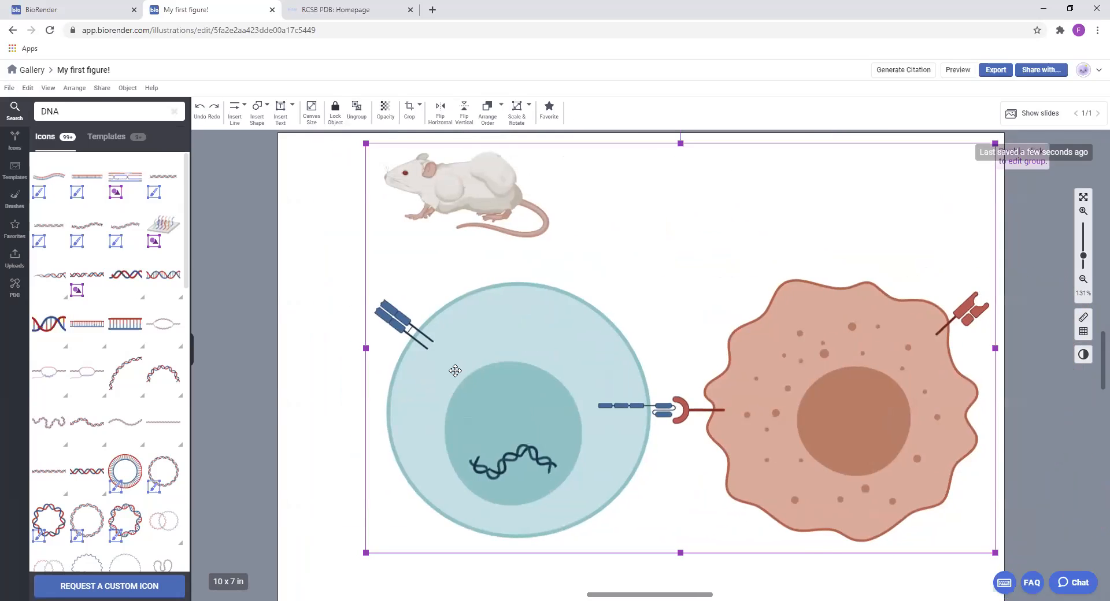
{"action": "left_click_drag", "start_coordinate": [637, 433], "coordinate": [655, 428]}
{"action": "left_click_drag", "start_coordinate": [561, 394], "coordinate": [993, 411]}
{"action": "left_click_drag", "start_coordinate": [717, 388], "coordinate": [413, 352]}
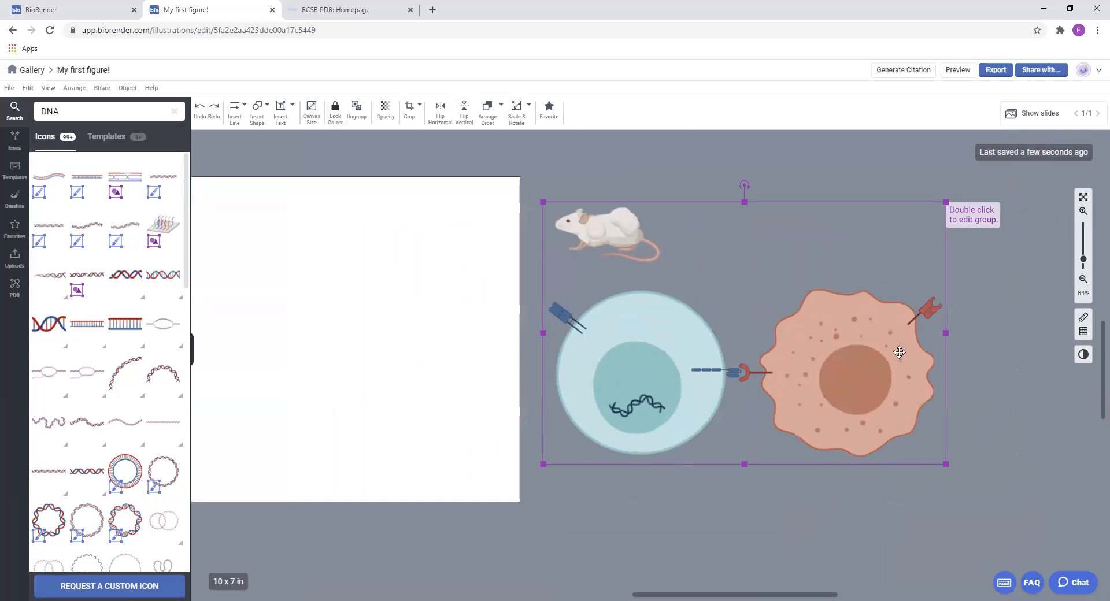
{"action": "left_click_drag", "start_coordinate": [227, 270], "coordinate": [634, 288]}
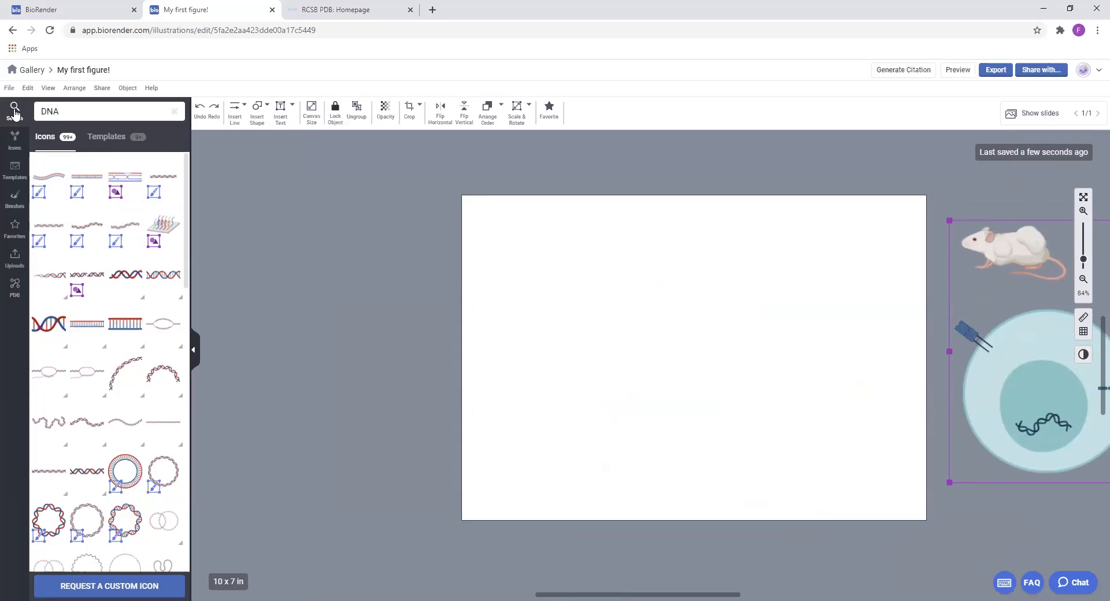
Open the brush library and place the Columnar cell brush (wavy, central nucleus) on the upper part of the empty canvas
{"action": "left_click", "coordinate": [16, 203]}
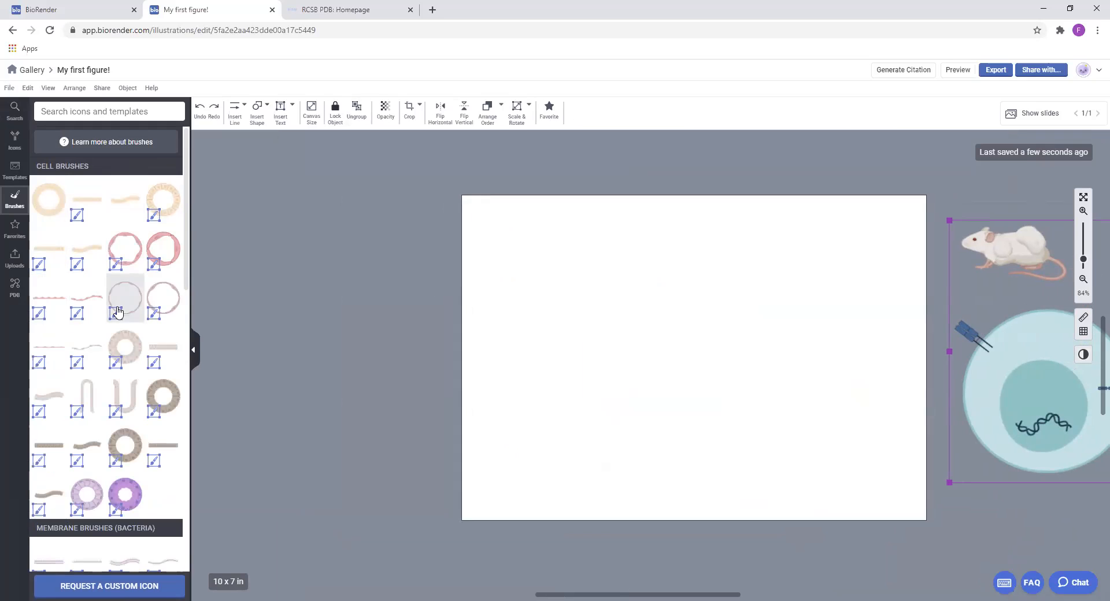
{"action": "mouse_move", "coordinate": [130, 202]}
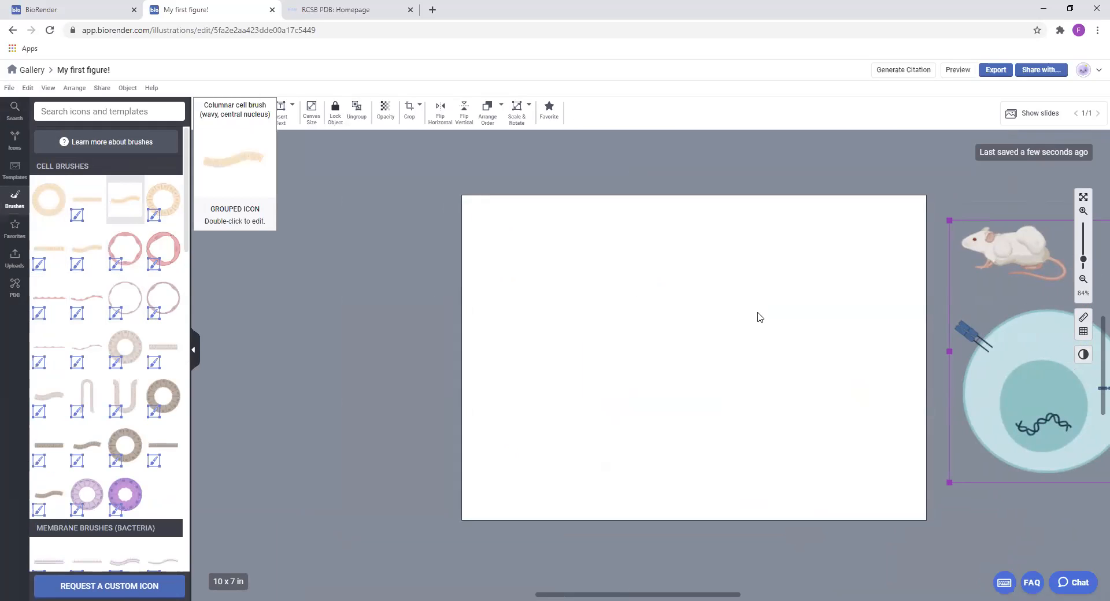
{"action": "left_click_drag", "start_coordinate": [757, 317], "coordinate": [673, 279]}
{"action": "scroll", "coordinate": [116, 347], "scroll_direction": "down", "scroll_amount": 18}
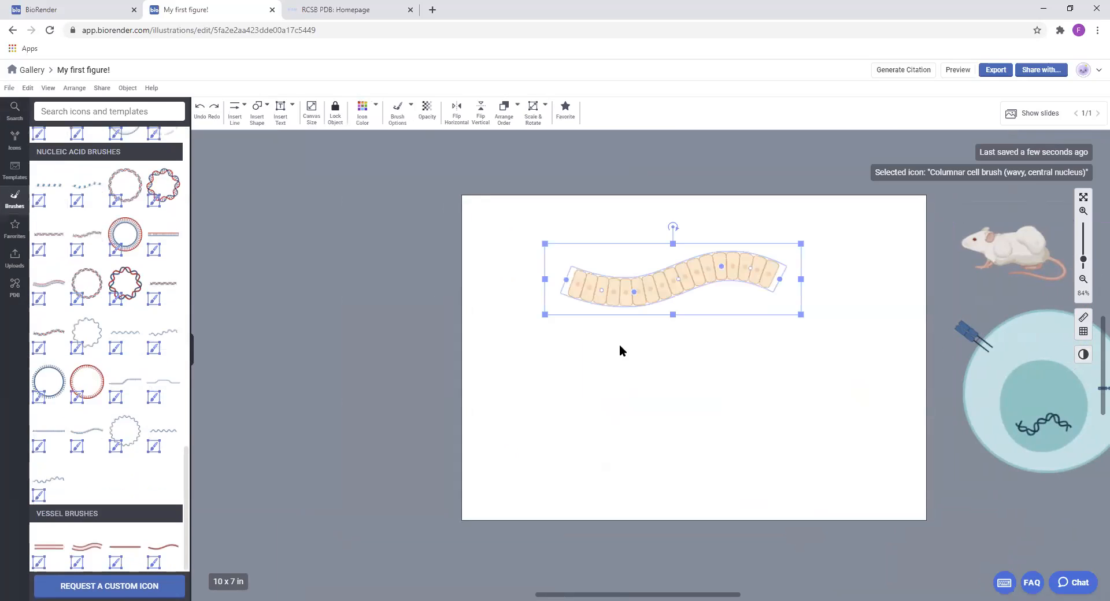
{"action": "left_click_drag", "start_coordinate": [619, 347], "coordinate": [319, 345]}
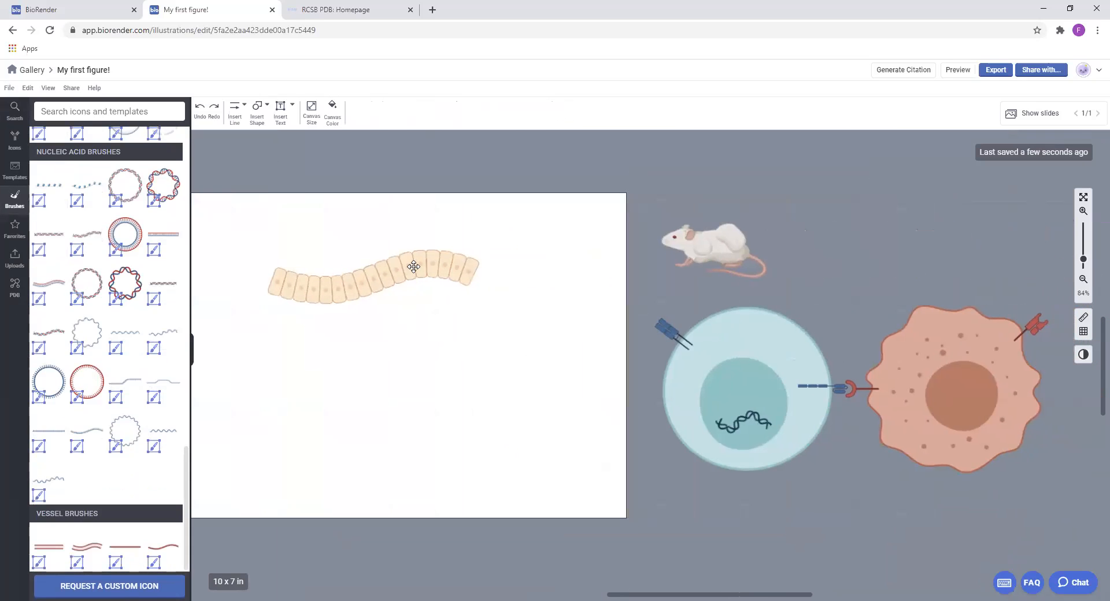
Pull the left end of the columnar cell brush slightly outward and upward
{"action": "scroll", "coordinate": [518, 354], "scroll_direction": "up", "scroll_amount": 4}
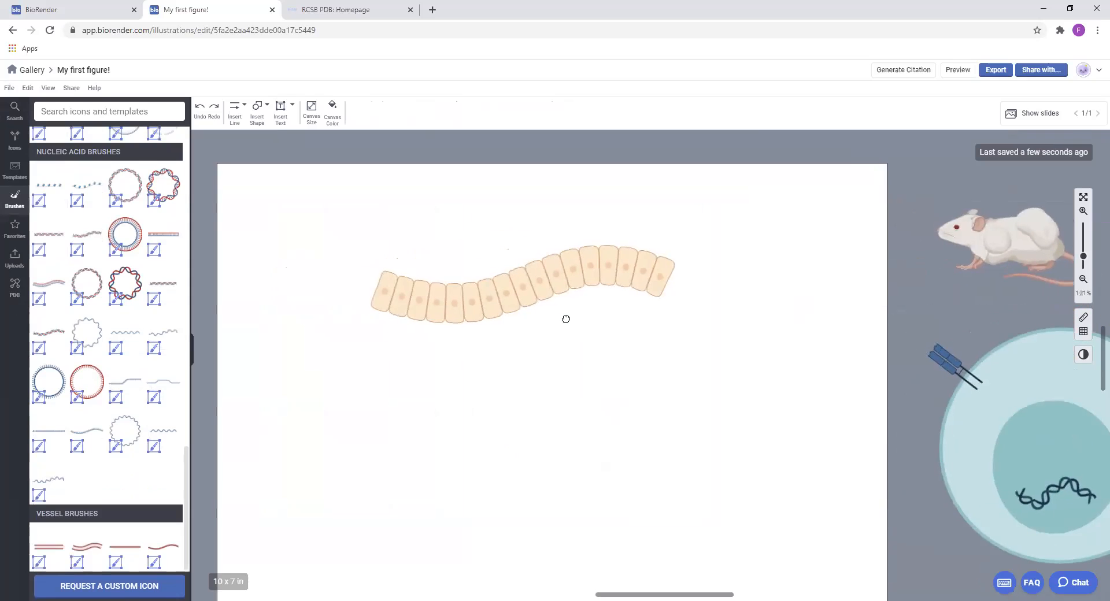
{"action": "left_click", "coordinate": [471, 303]}
{"action": "mouse_move", "coordinate": [366, 287]}
{"action": "left_mouse_down"}
{"action": "mouse_move", "coordinate": [269, 247]}
{"action": "mouse_move", "coordinate": [451, 295]}
{"action": "mouse_move", "coordinate": [354, 264]}
{"action": "left_mouse_up"}
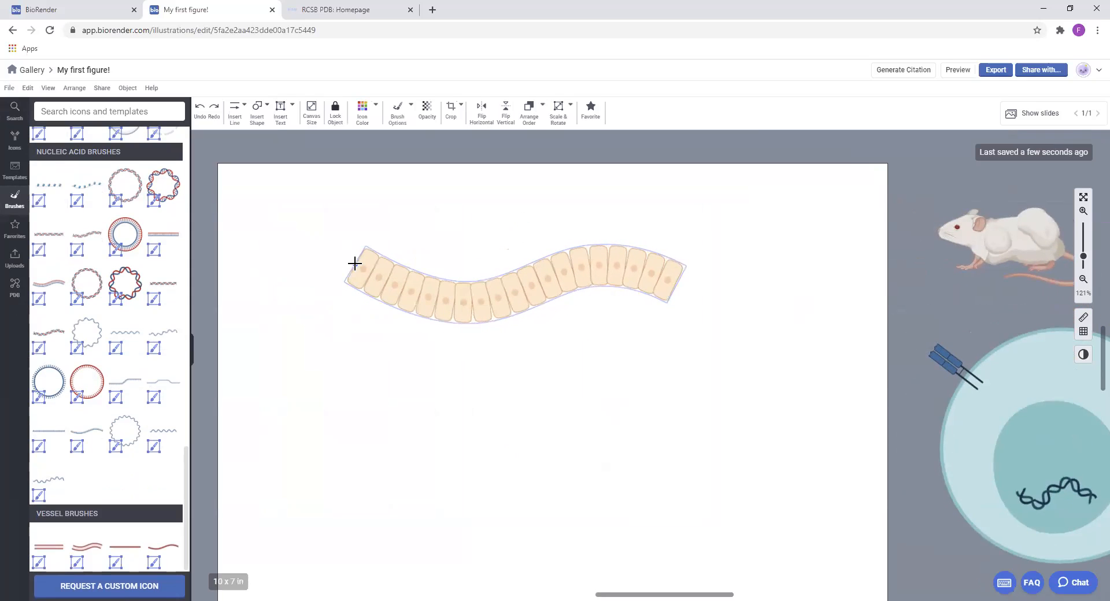
Search the icons for "cell", place a Columnar cell (central nucleus) below the brush and stretch it wide
{"action": "left_click", "coordinate": [104, 110]}
{"action": "type", "text": "cell"}
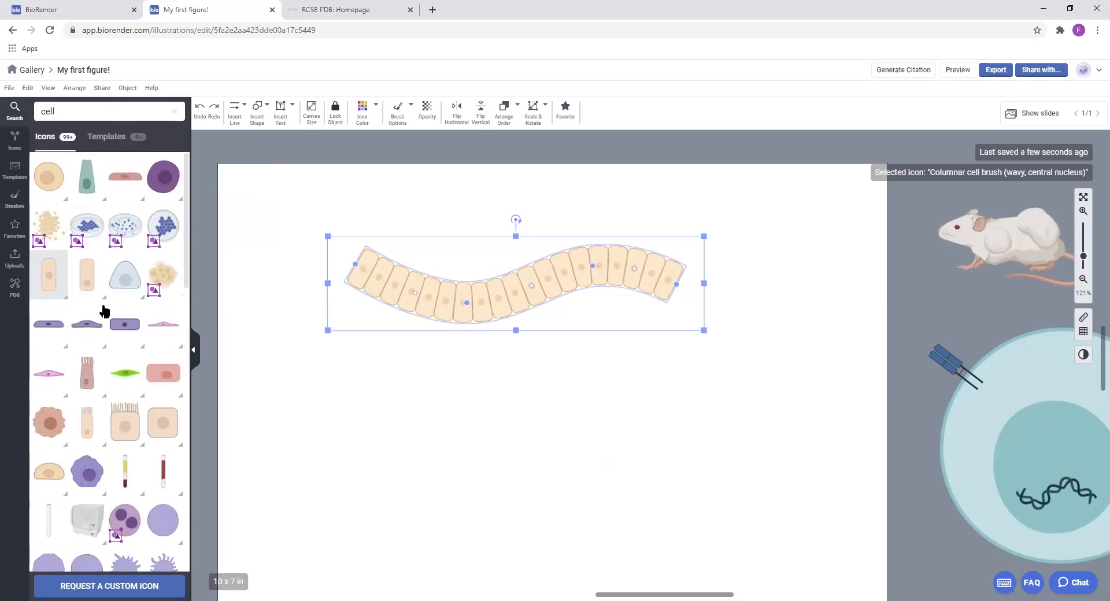
{"action": "left_click_drag", "start_coordinate": [457, 451], "coordinate": [774, 461]}
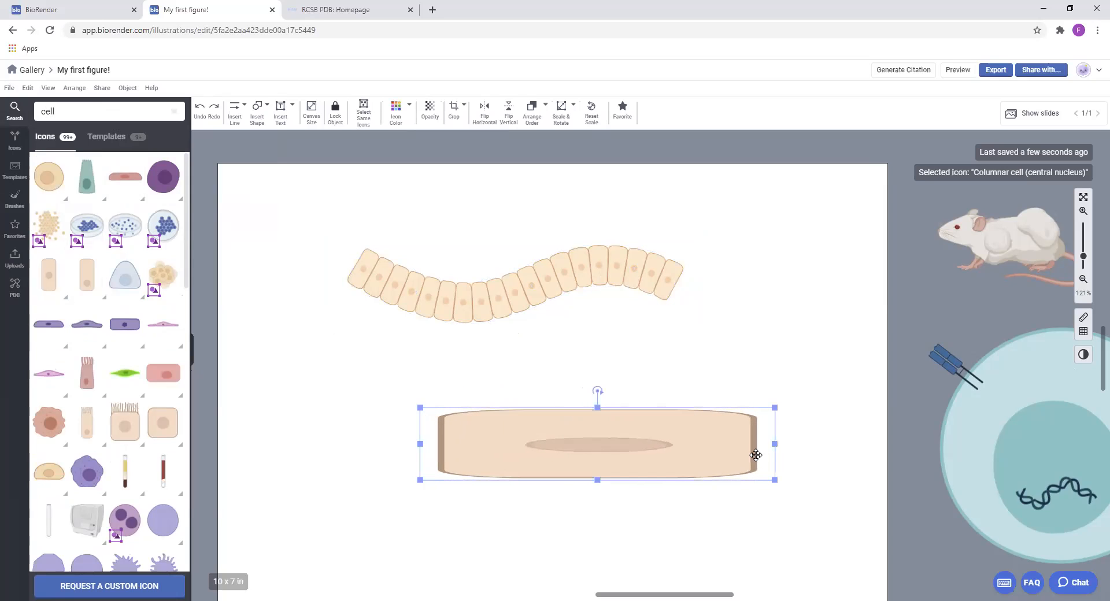
Extend the right end of the columnar cell brush towards the canvas's right edge and return to the brush library
{"action": "left_click", "coordinate": [601, 283]}
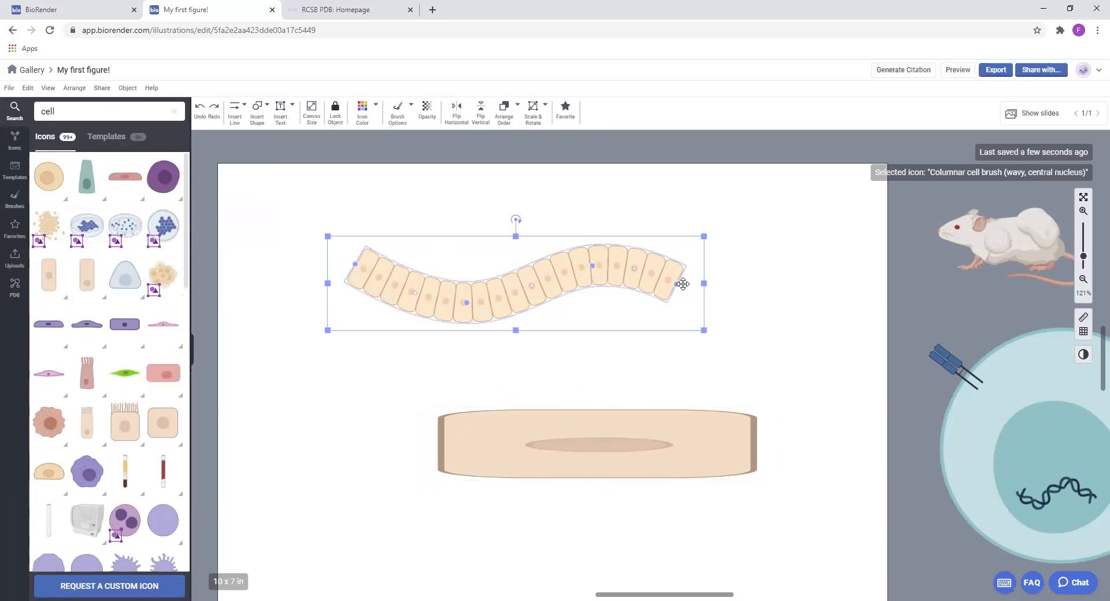
{"action": "left_click_drag", "start_coordinate": [677, 286], "coordinate": [830, 311]}
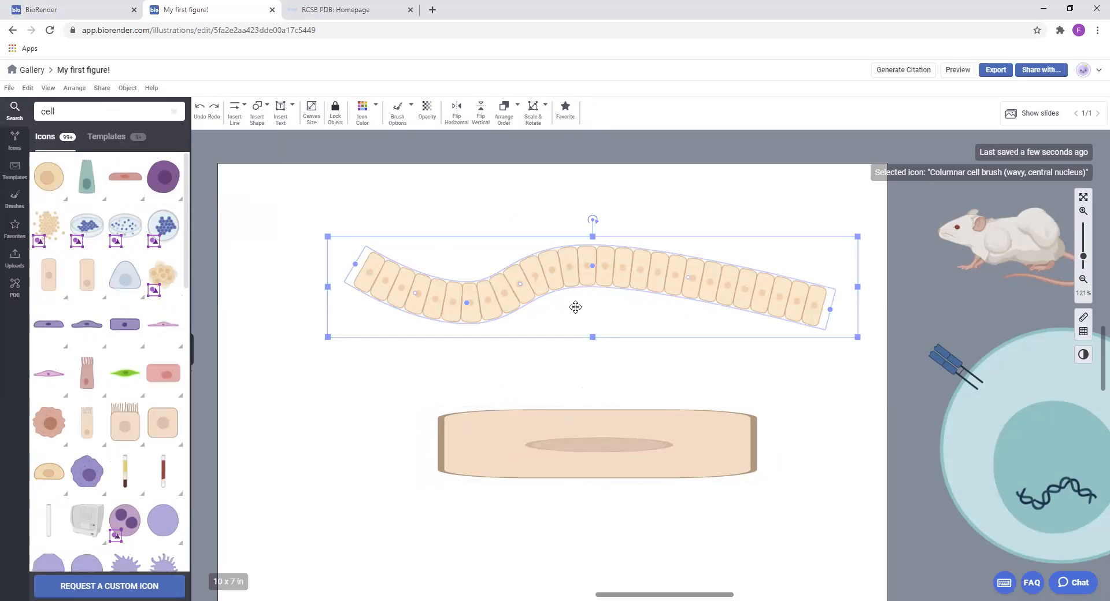
{"action": "left_click", "coordinate": [16, 174]}
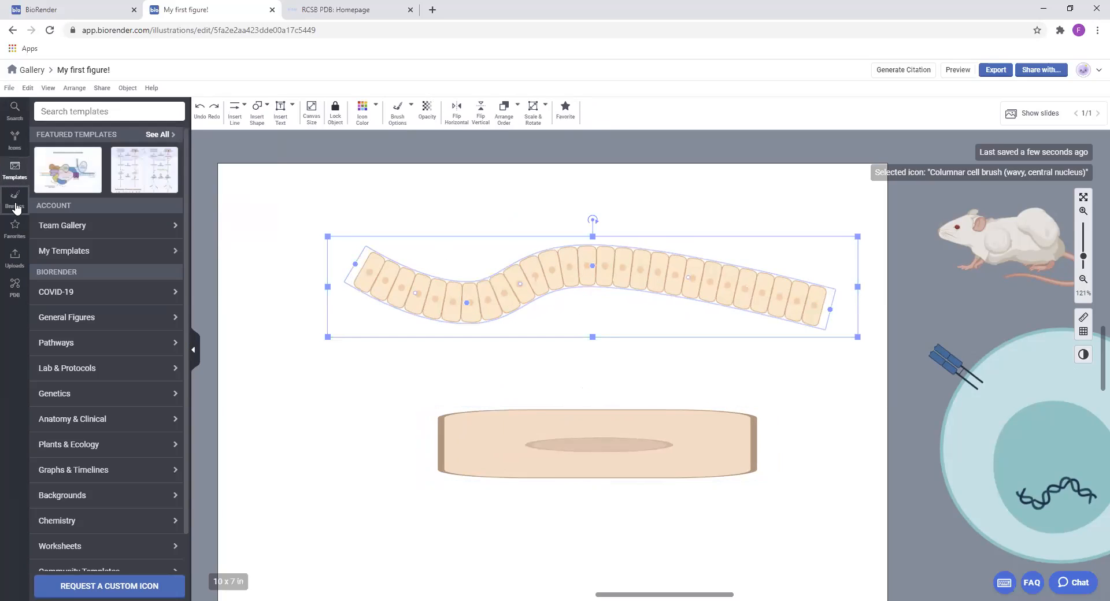
{"action": "left_click", "coordinate": [14, 199]}
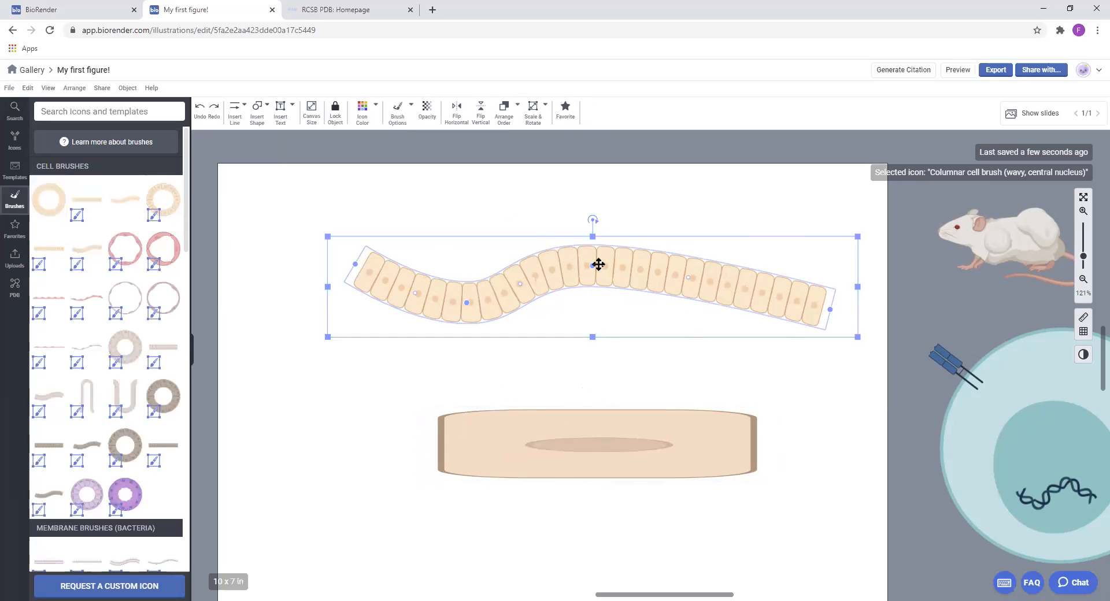
Bend the columnar cell brush into a deep wave and extend its left end towards the canvas's upper-left corner
{"action": "mouse_move", "coordinate": [592, 265]}
{"action": "left_mouse_down"}
{"action": "mouse_move", "coordinate": [659, 376]}
{"action": "mouse_move", "coordinate": [696, 280]}
{"action": "mouse_move", "coordinate": [688, 212]}
{"action": "left_mouse_up"}
{"action": "mouse_move", "coordinate": [463, 306]}
{"action": "left_mouse_down"}
{"action": "mouse_move", "coordinate": [496, 191]}
{"action": "mouse_move", "coordinate": [528, 322]}
{"action": "mouse_move", "coordinate": [555, 295]}
{"action": "left_mouse_up"}
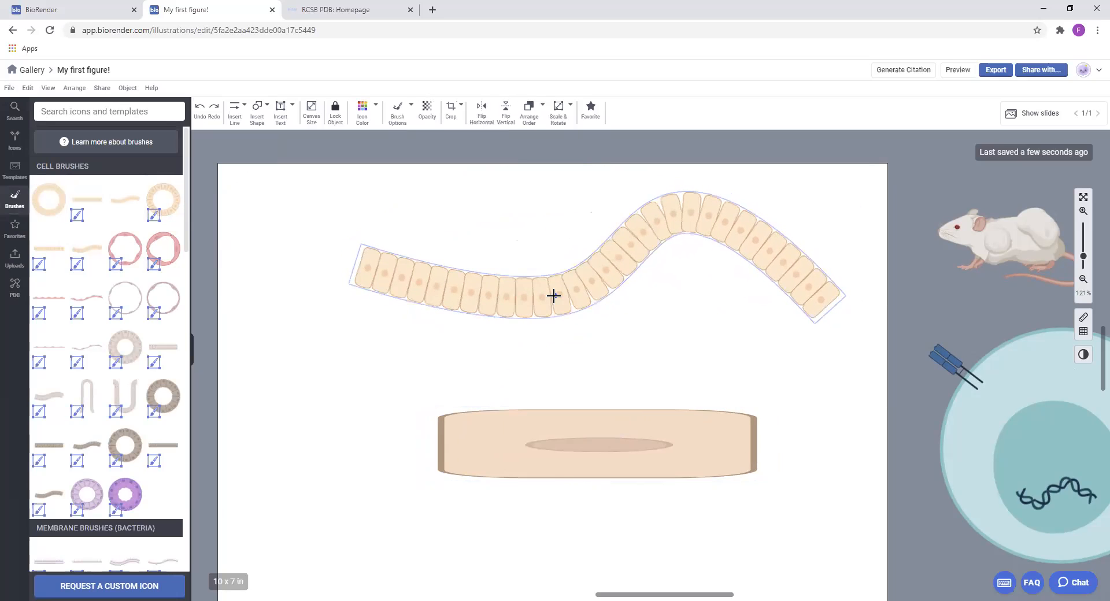
{"action": "left_click", "coordinate": [383, 266]}
{"action": "mouse_move", "coordinate": [357, 266]}
{"action": "left_mouse_down"}
{"action": "mouse_move", "coordinate": [285, 213]}
{"action": "mouse_move", "coordinate": [252, 213]}
{"action": "left_mouse_up"}
{"action": "mouse_move", "coordinate": [433, 278]}
{"action": "left_mouse_down"}
{"action": "mouse_move", "coordinate": [411, 196]}
{"action": "mouse_move", "coordinate": [397, 210]}
{"action": "mouse_move", "coordinate": [414, 230]}
{"action": "left_mouse_up"}
Delete the stretched single columnar cell below the brush
{"action": "left_click", "coordinate": [664, 437]}
{"action": "key", "text": "Delete"}
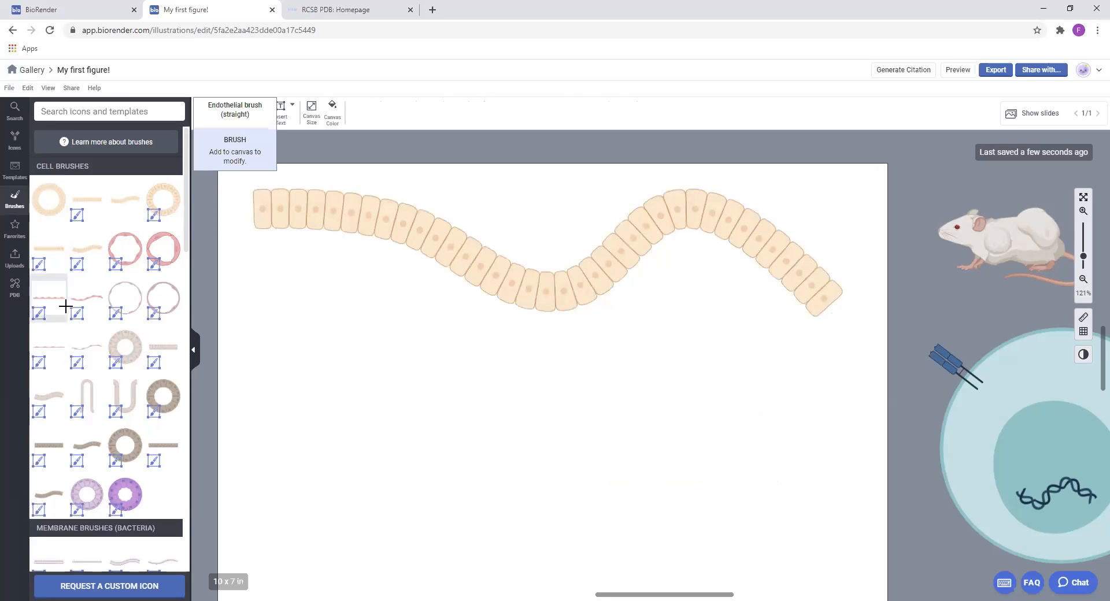
Place the Endothelial brush (straight) below the columnar cells, lengthen it to nearly their width and bend it into an S-shaped wave
{"action": "left_click_drag", "start_coordinate": [65, 306], "coordinate": [457, 361]}
{"action": "mouse_move", "coordinate": [572, 360]}
{"action": "left_mouse_down"}
{"action": "mouse_move", "coordinate": [781, 384]}
{"action": "mouse_move", "coordinate": [806, 361]}
{"action": "left_mouse_up"}
{"action": "mouse_move", "coordinate": [533, 362]}
{"action": "left_mouse_down"}
{"action": "mouse_move", "coordinate": [404, 322]}
{"action": "mouse_move", "coordinate": [426, 325]}
{"action": "mouse_move", "coordinate": [416, 318]}
{"action": "left_mouse_up"}
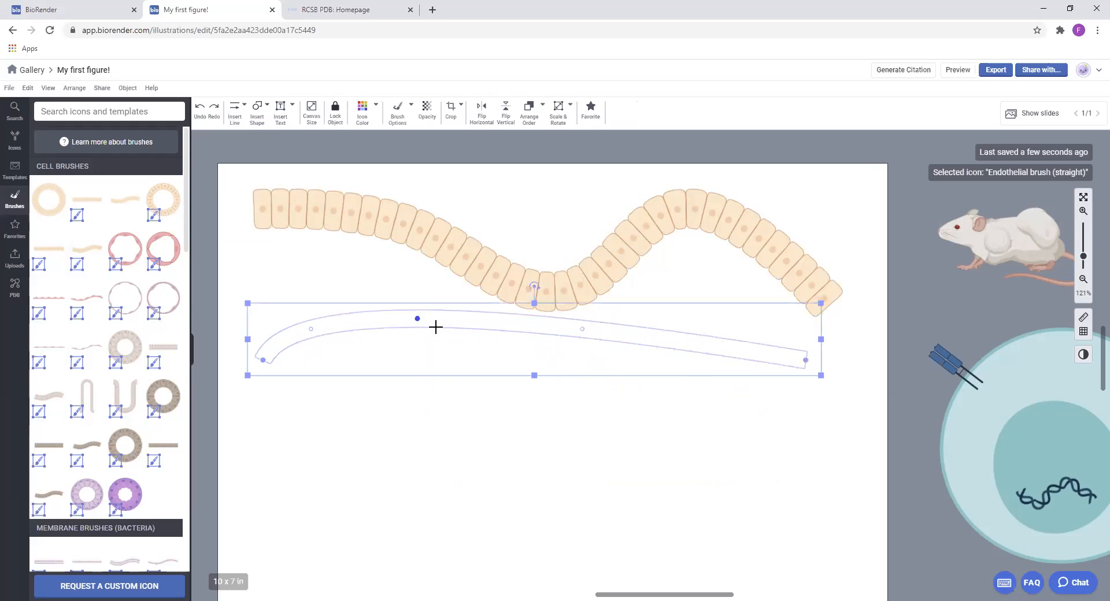
{"action": "left_click_drag", "start_coordinate": [583, 329], "coordinate": [663, 390]}
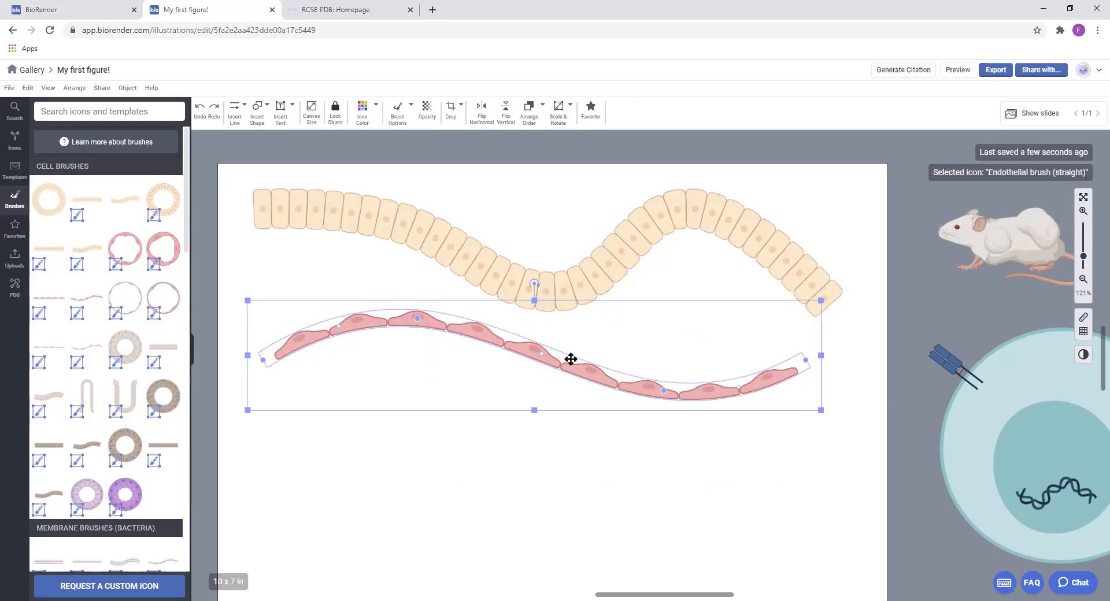
Place the Enterocyte brush (villi) on the canvas below the endothelial wave
{"action": "mouse_move", "coordinate": [104, 386]}
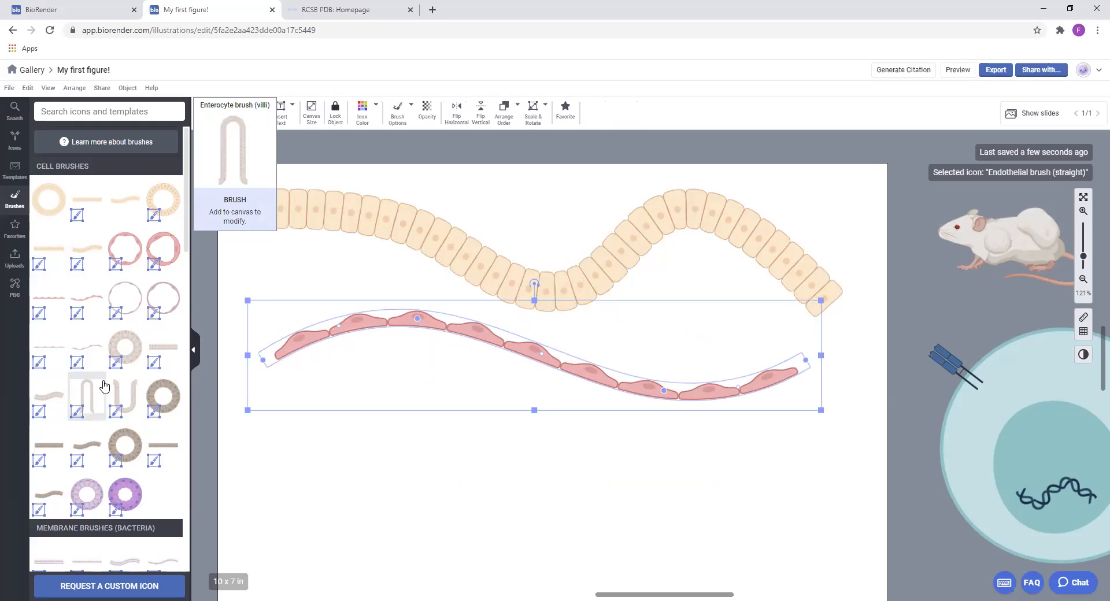
{"action": "left_click_drag", "start_coordinate": [104, 386], "coordinate": [496, 426]}
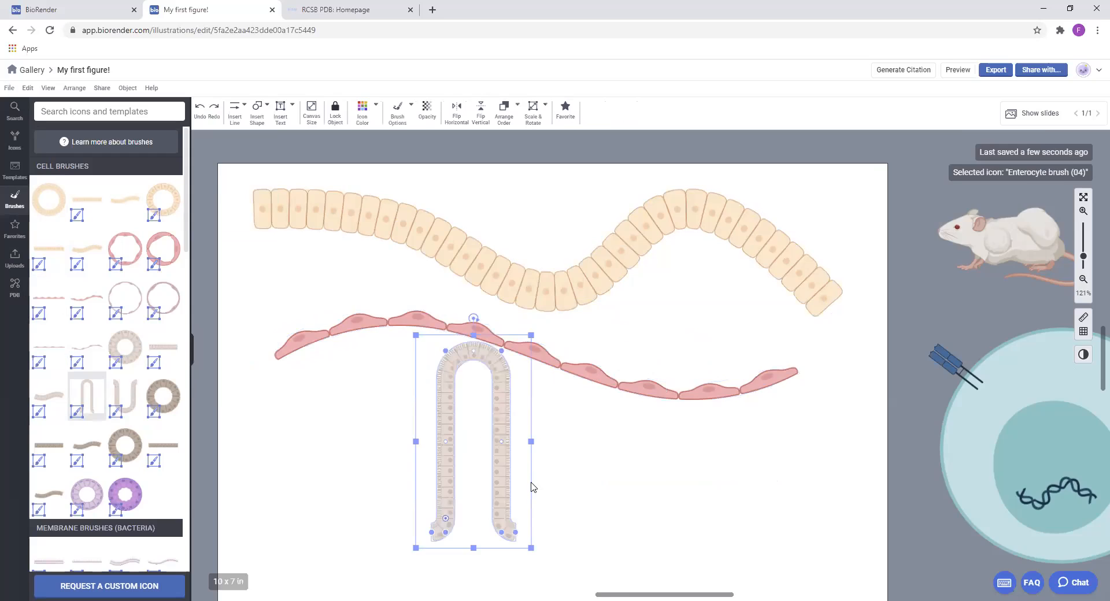
Increase the brush size of the enterocyte villus for larger cells
{"action": "scroll", "coordinate": [535, 485], "scroll_direction": "up", "scroll_amount": 2}
{"action": "key", "text": "space"}
{"action": "left_click_drag", "start_coordinate": [605, 461], "coordinate": [706, 341]}
{"action": "left_click_drag", "start_coordinate": [563, 258], "coordinate": [462, 282]}
{"action": "left_click", "coordinate": [394, 112]}
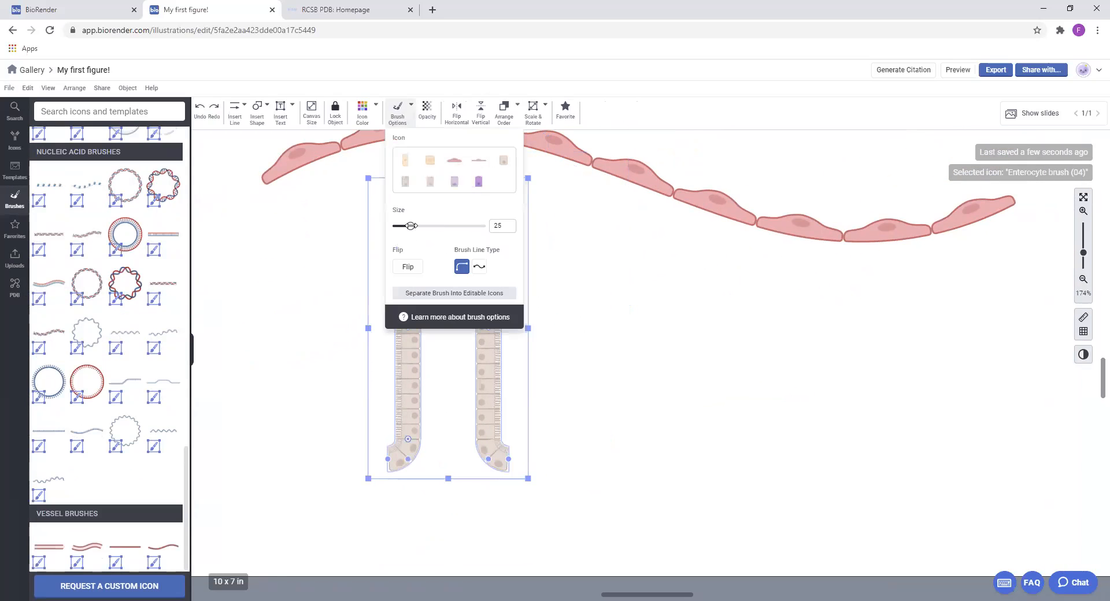
{"action": "left_click_drag", "start_coordinate": [411, 226], "coordinate": [424, 226]}
Extend both lower ends of the enterocyte villus outward into flat rows of cells, with the right row longer
{"action": "mouse_move", "coordinate": [383, 453]}
{"action": "left_mouse_down"}
{"action": "mouse_move", "coordinate": [330, 453]}
{"action": "mouse_move", "coordinate": [250, 428]}
{"action": "mouse_move", "coordinate": [241, 451]}
{"action": "left_mouse_up"}
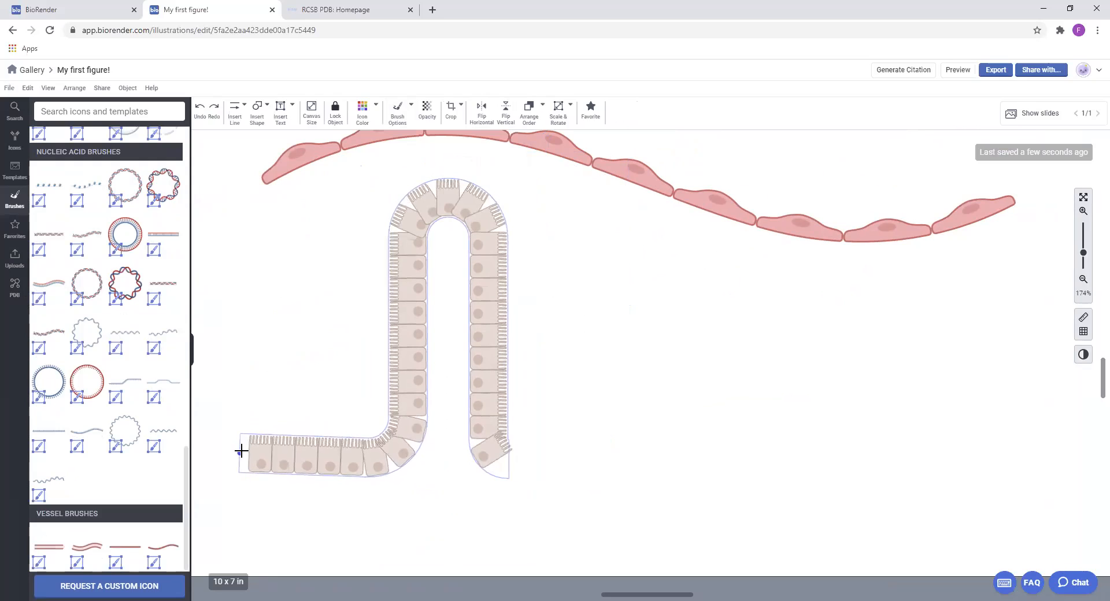
{"action": "left_click", "coordinate": [395, 403]}
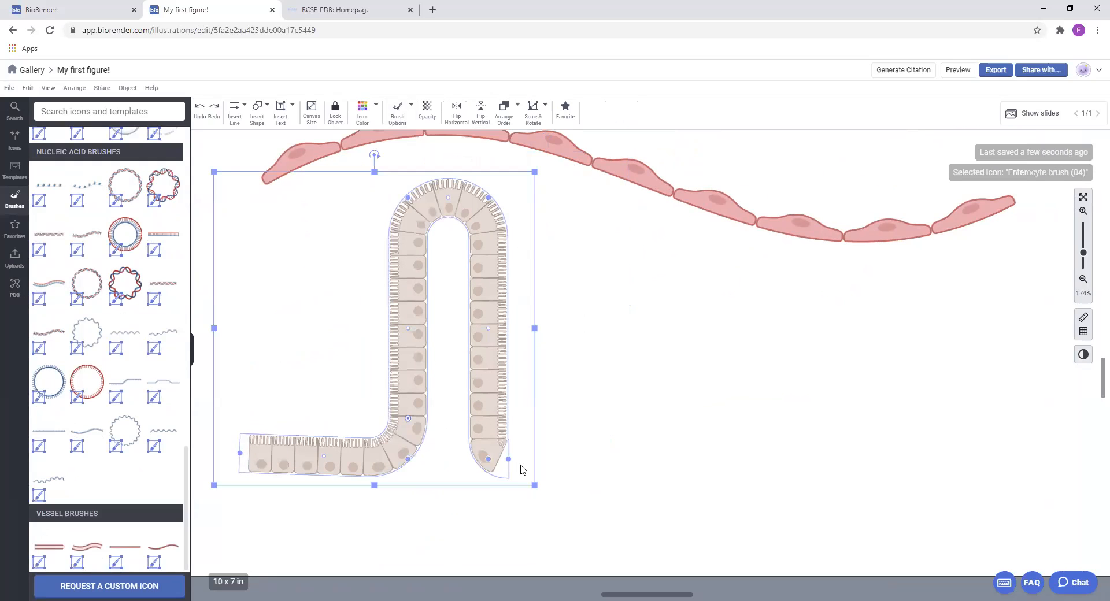
{"action": "mouse_move", "coordinate": [509, 460]}
{"action": "left_mouse_down"}
{"action": "mouse_move", "coordinate": [780, 473]}
{"action": "mouse_move", "coordinate": [816, 446]}
{"action": "mouse_move", "coordinate": [810, 459]}
{"action": "left_mouse_up"}
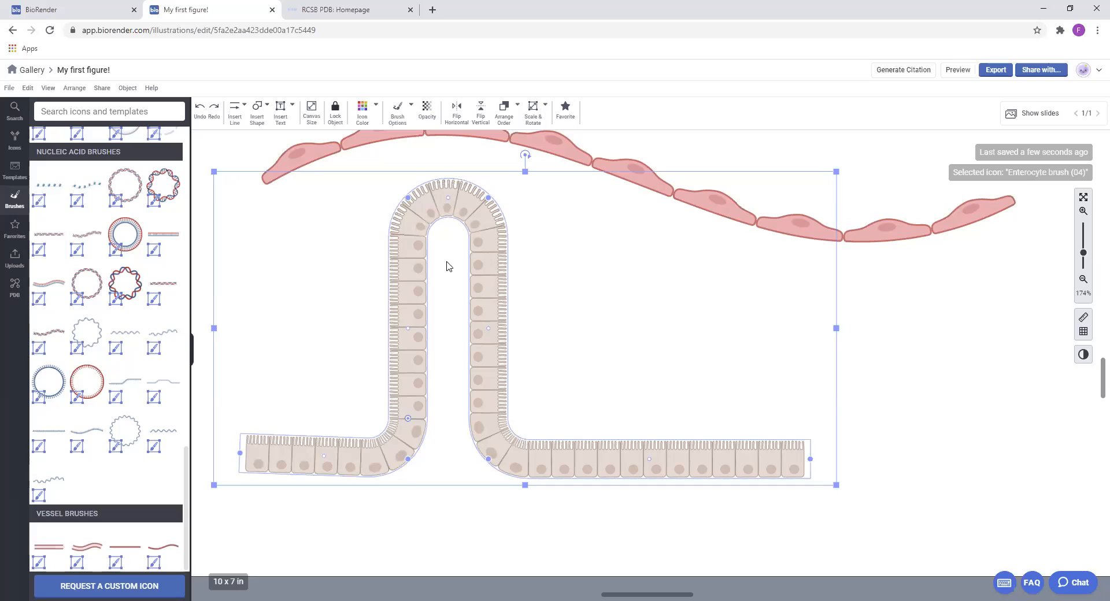
{"action": "mouse_move", "coordinate": [485, 244]}
{"action": "left_mouse_down"}
{"action": "mouse_move", "coordinate": [487, 200]}
{"action": "mouse_move", "coordinate": [465, 219]}
{"action": "left_mouse_up"}
Place the ssDNA brush 2 (replication fork half) on the canvas to the right of the villus
{"action": "scroll", "coordinate": [665, 278], "scroll_direction": "down", "scroll_amount": 1}
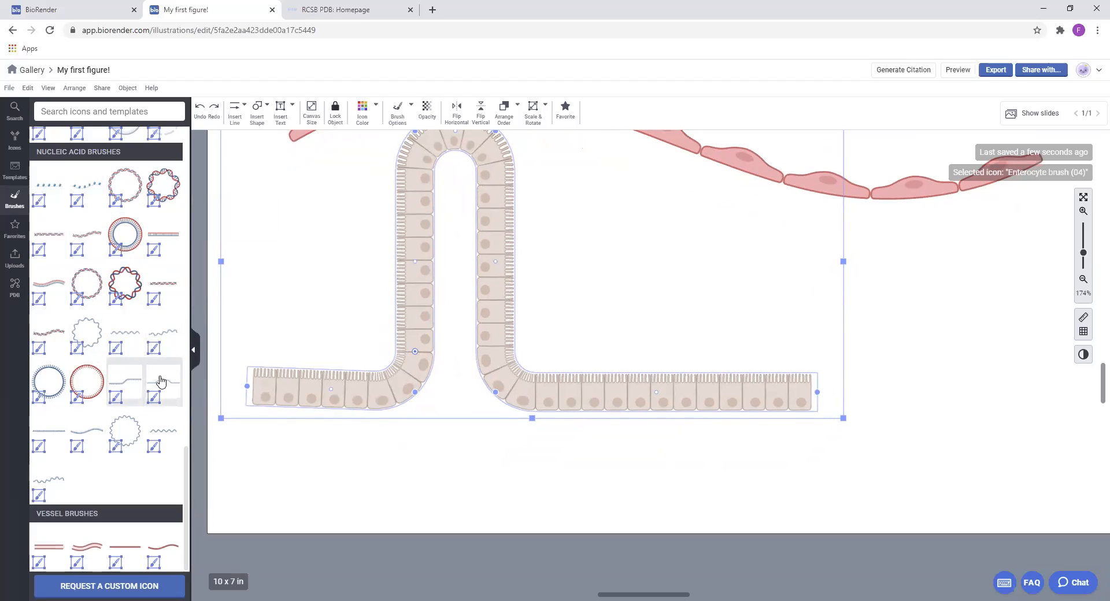
{"action": "left_click_drag", "start_coordinate": [842, 285], "coordinate": [848, 291]}
{"action": "left_click_drag", "start_coordinate": [921, 262], "coordinate": [901, 228]}
{"action": "left_click_drag", "start_coordinate": [923, 345], "coordinate": [755, 342]}
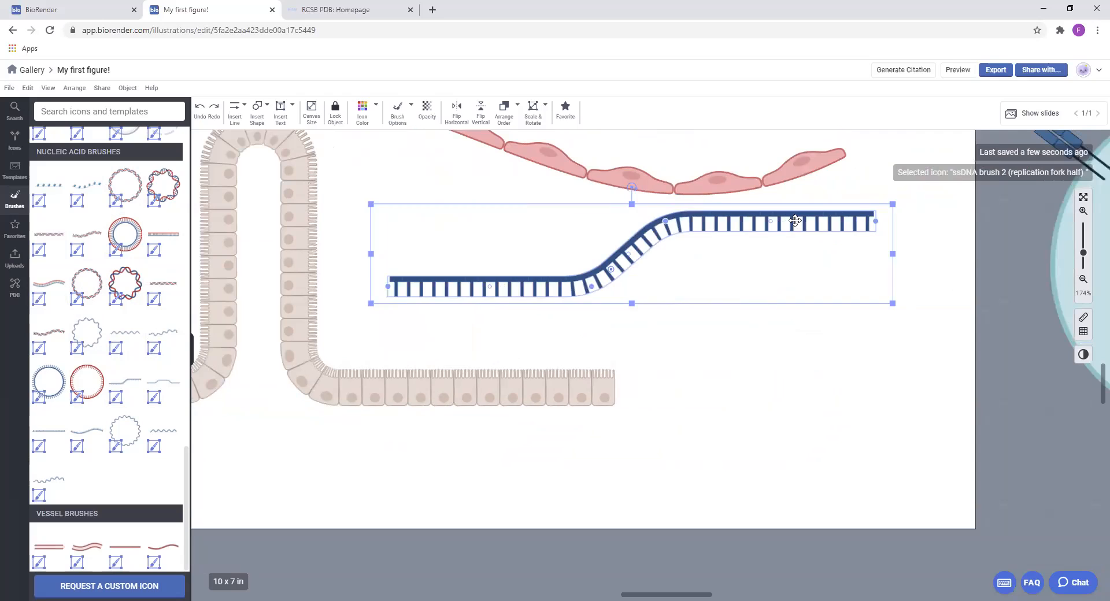
Duplicate the ssDNA brush, flip the copy vertically and place it below the original to form a replication fork
{"action": "left_click_drag", "start_coordinate": [795, 220], "coordinate": [789, 250]}
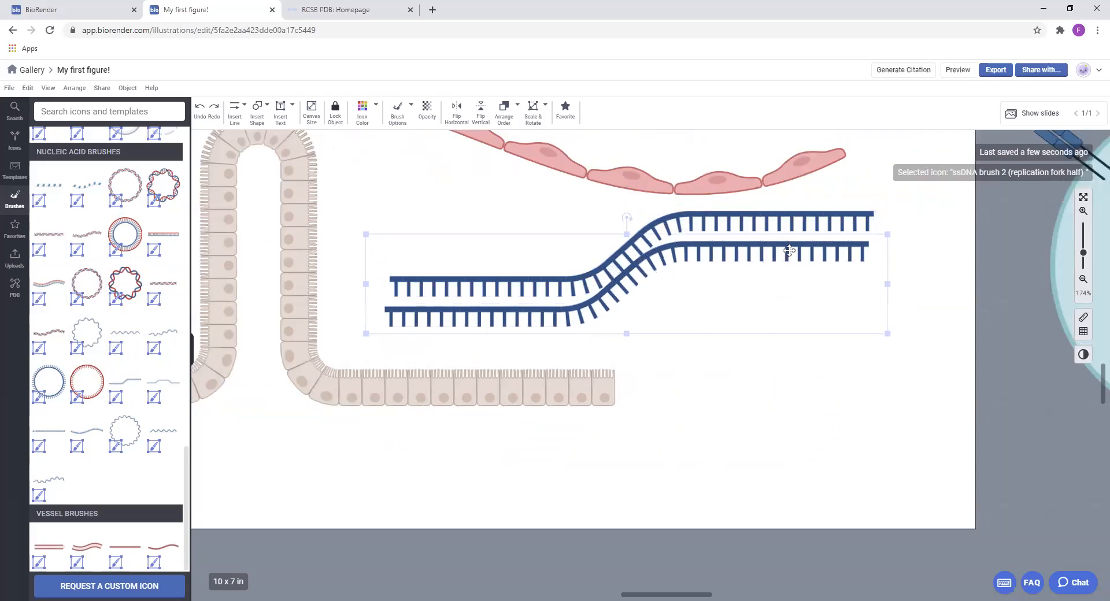
{"action": "left_click", "coordinate": [480, 111]}
{"action": "left_click_drag", "start_coordinate": [714, 322], "coordinate": [718, 374]}
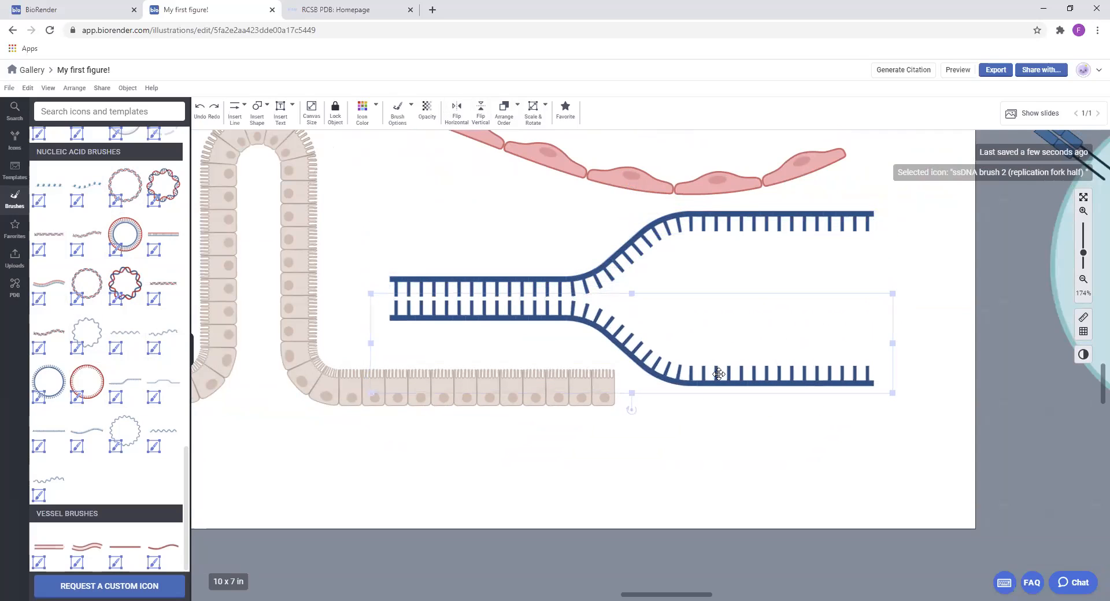
Delete both ssDNA strands of the replication fork
{"action": "scroll", "coordinate": [446, 384], "scroll_direction": "left", "scroll_amount": 2}
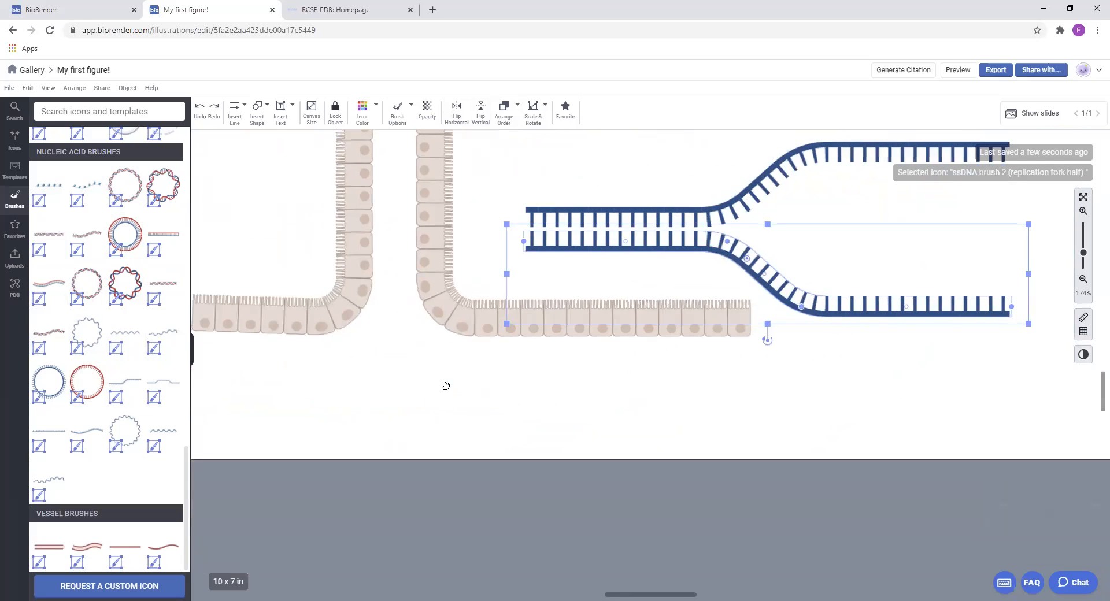
{"action": "scroll", "coordinate": [107, 347], "scroll_direction": "up", "scroll_amount": 6}
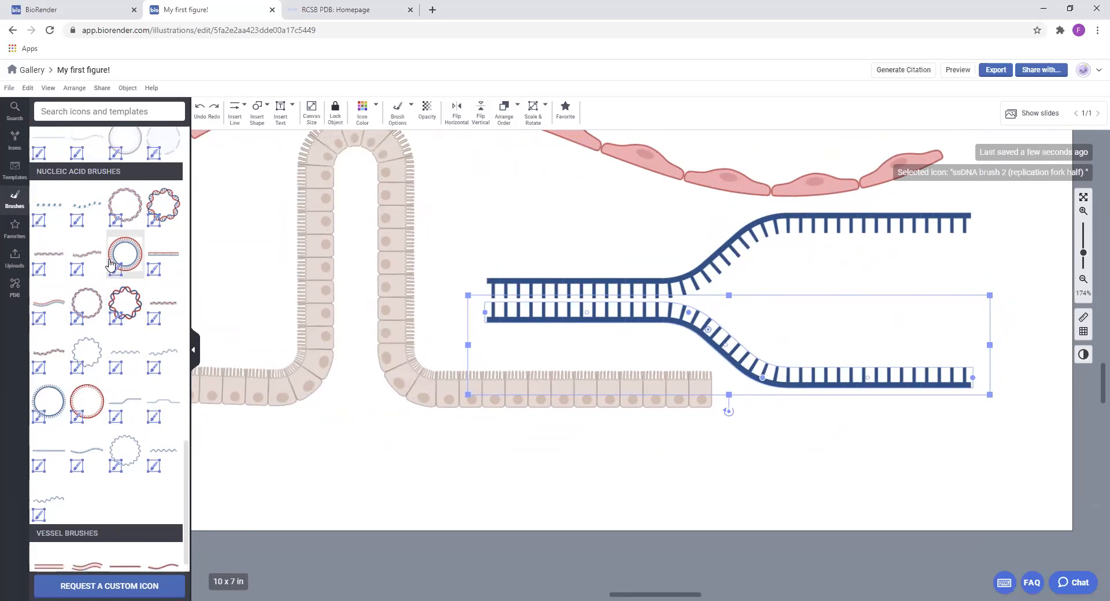
{"action": "left_click", "coordinate": [707, 263]}
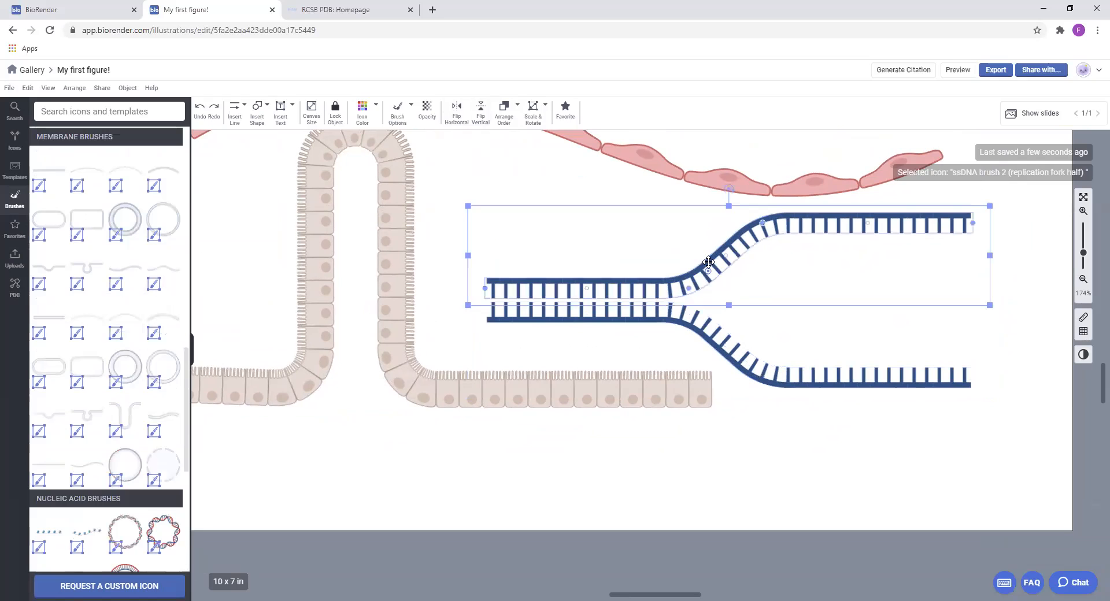
{"action": "key", "text": "Delete"}
{"action": "left_click", "coordinate": [707, 315]}
{"action": "key", "text": "Delete"}
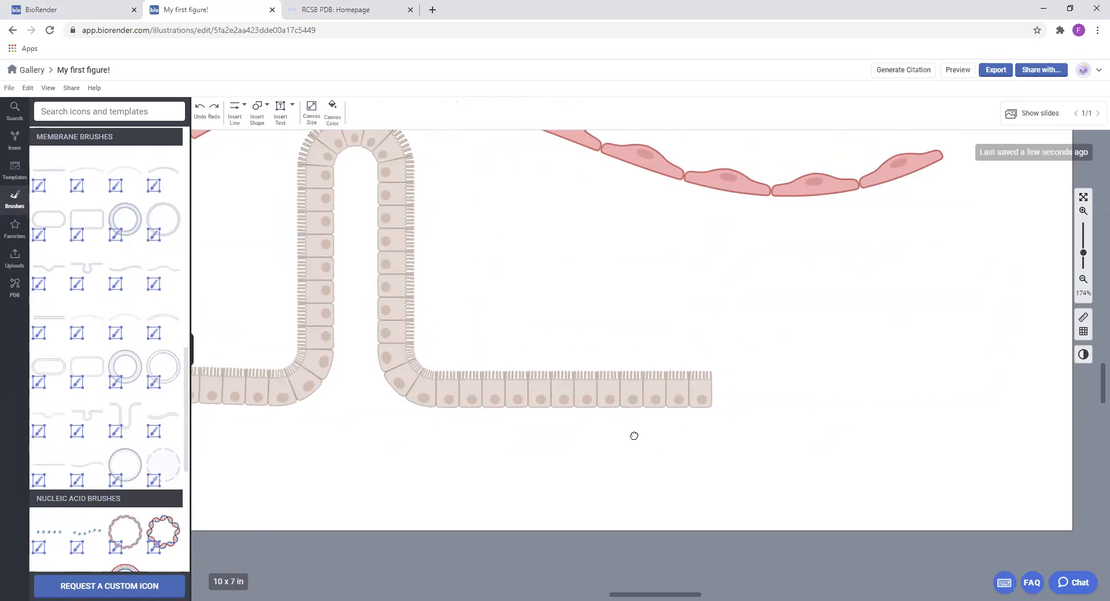
Delete the wavy columnar cell brush and the endothelial brush above the villus
{"action": "scroll", "coordinate": [647, 394], "scroll_direction": "up", "scroll_amount": 3}
{"action": "scroll", "coordinate": [718, 278], "scroll_direction": "down", "scroll_amount": 3}
{"action": "left_click", "coordinate": [721, 274]}
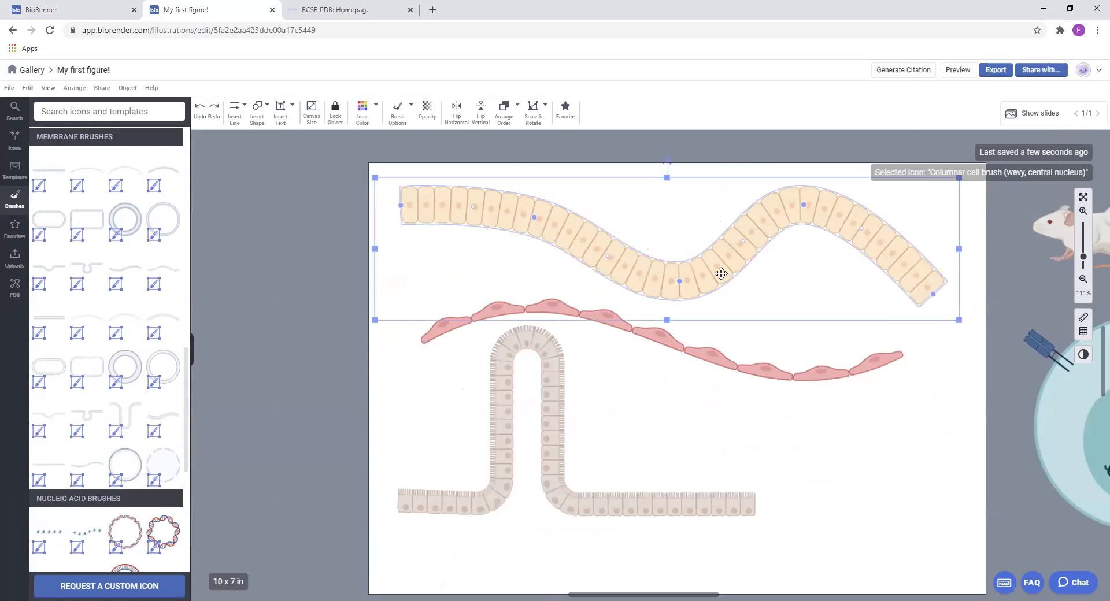
{"action": "key", "text": "Delete"}
{"action": "left_click", "coordinate": [664, 349]}
{"action": "key", "text": "Delete"}
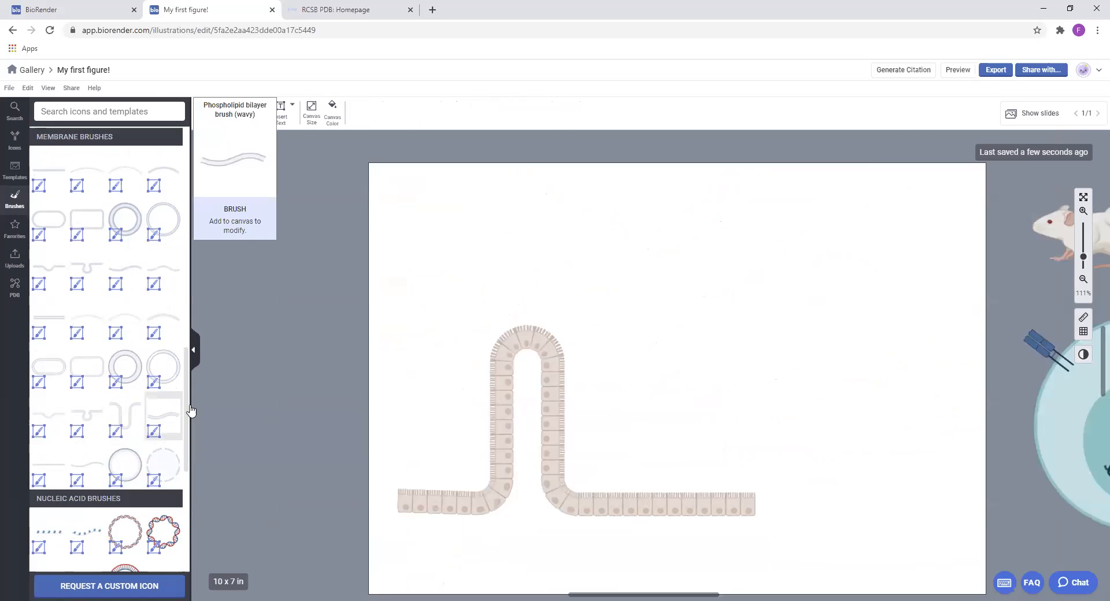
Place the Phospholipid bilayer brush (wavy) above the villus and stretch its ends past both side edges of the canvas
{"action": "left_click_drag", "start_coordinate": [705, 225], "coordinate": [577, 234]}
{"action": "mouse_move", "coordinate": [675, 236]}
{"action": "left_mouse_down"}
{"action": "mouse_move", "coordinate": [922, 268]}
{"action": "mouse_move", "coordinate": [995, 259]}
{"action": "left_mouse_up"}
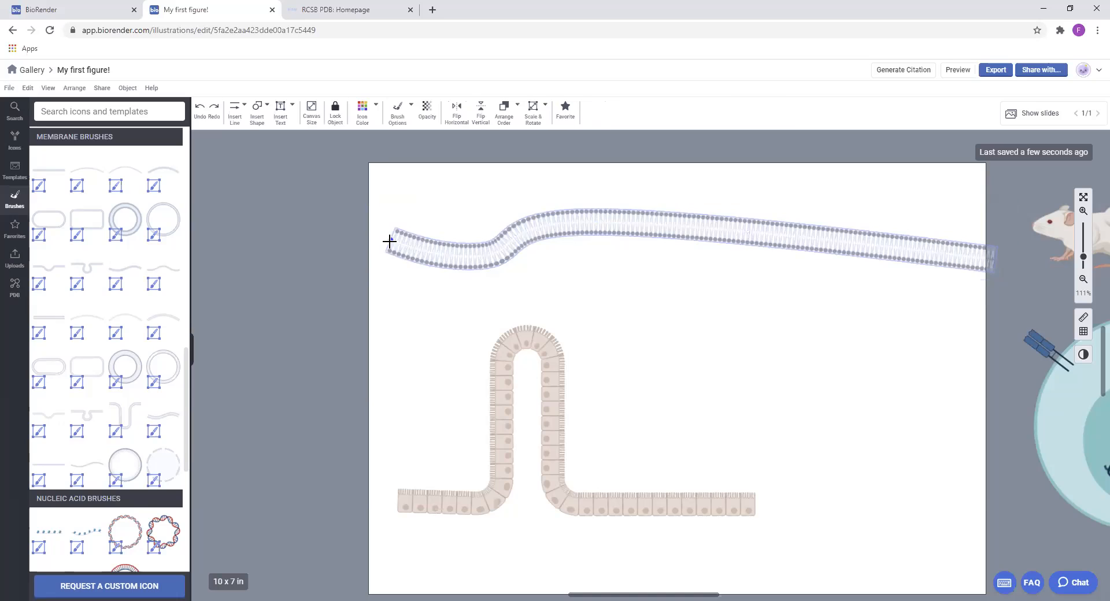
{"action": "left_click_drag", "start_coordinate": [389, 239], "coordinate": [352, 237]}
Reshape the phospholipid bilayer into a wave with two crests and a central trough, and shift it slightly downward
{"action": "mouse_move", "coordinate": [481, 256]}
{"action": "left_mouse_down"}
{"action": "mouse_move", "coordinate": [488, 198]}
{"action": "mouse_move", "coordinate": [481, 260]}
{"action": "left_mouse_up"}
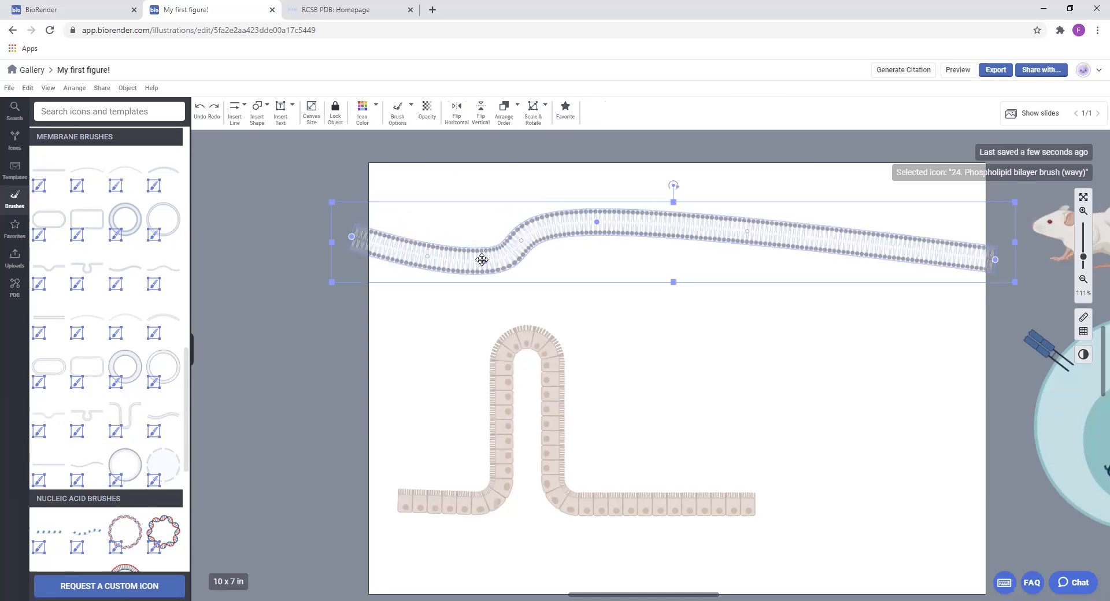
{"action": "key", "text": "ctrl+z"}
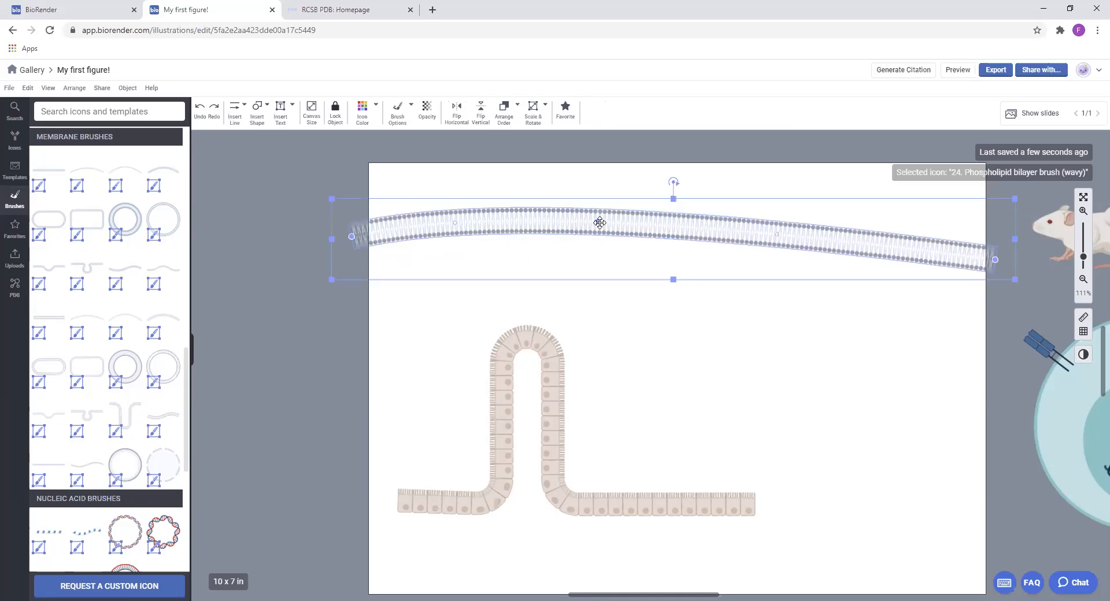
{"action": "left_click_drag", "start_coordinate": [725, 241], "coordinate": [799, 200]}
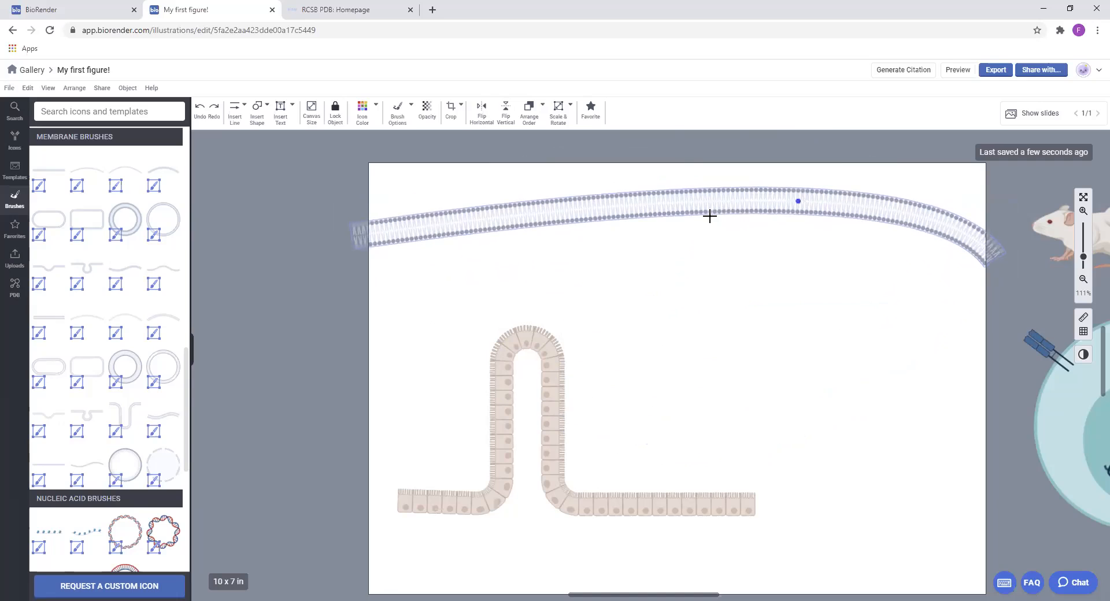
{"action": "left_click", "coordinate": [656, 219]}
{"action": "left_click_drag", "start_coordinate": [605, 207], "coordinate": [638, 276]}
{"action": "left_click", "coordinate": [517, 270]}
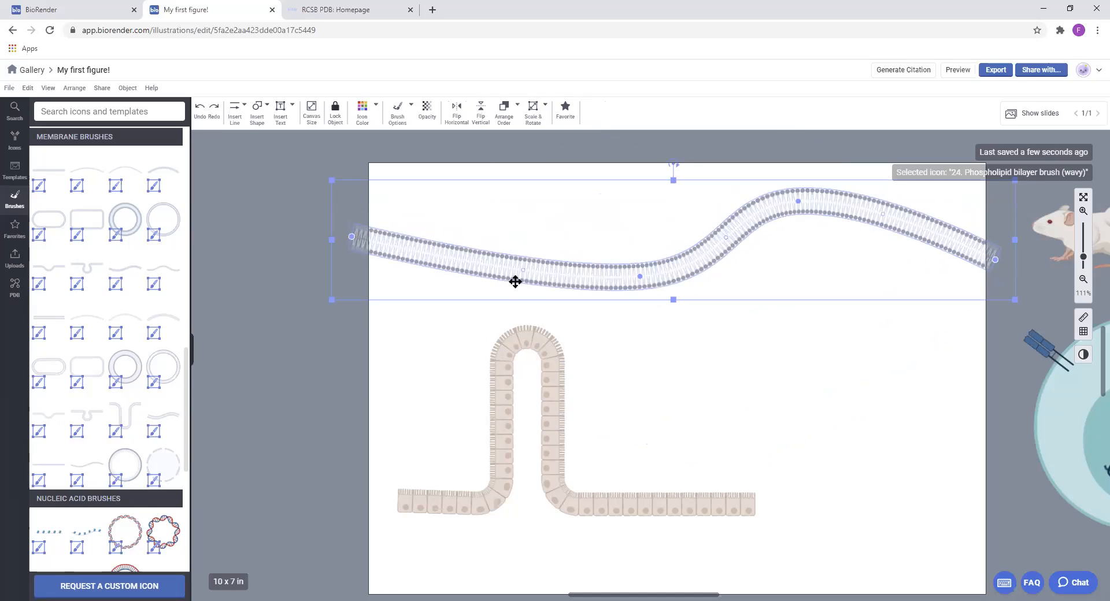
{"action": "left_click_drag", "start_coordinate": [522, 271], "coordinate": [521, 198]}
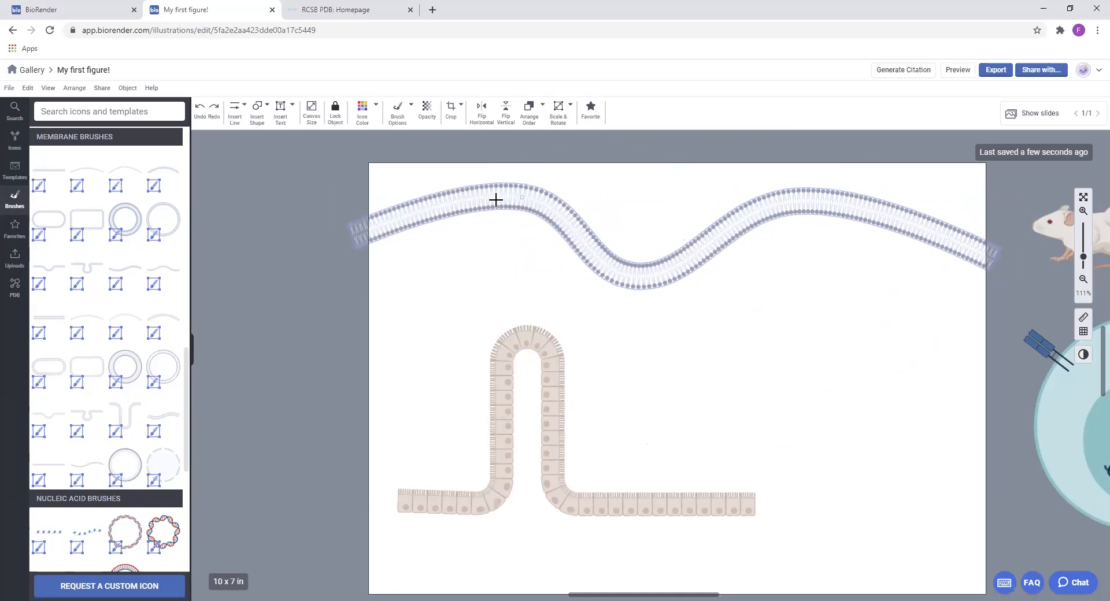
{"action": "left_click", "coordinate": [457, 207]}
{"action": "left_click_drag", "start_coordinate": [450, 229], "coordinate": [439, 280]}
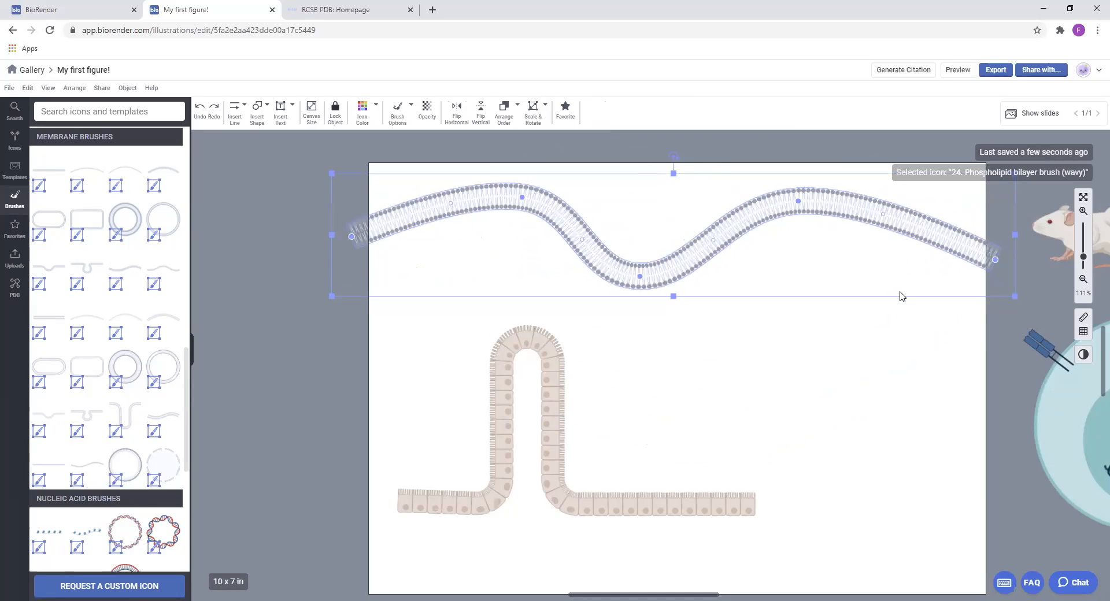
{"action": "left_click_drag", "start_coordinate": [832, 205], "coordinate": [847, 231]}
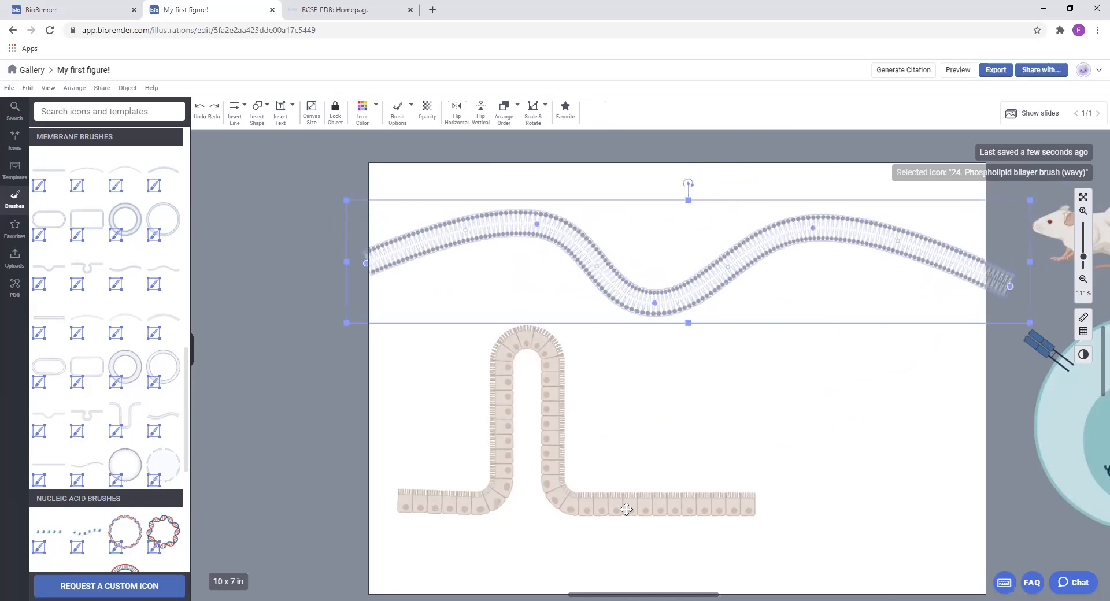
Reposition and enlarge the enterocyte villus, then extend its right end so the cells span the full canvas width
{"action": "left_click", "coordinate": [626, 509]}
{"action": "left_click_drag", "start_coordinate": [558, 356], "coordinate": [539, 327]}
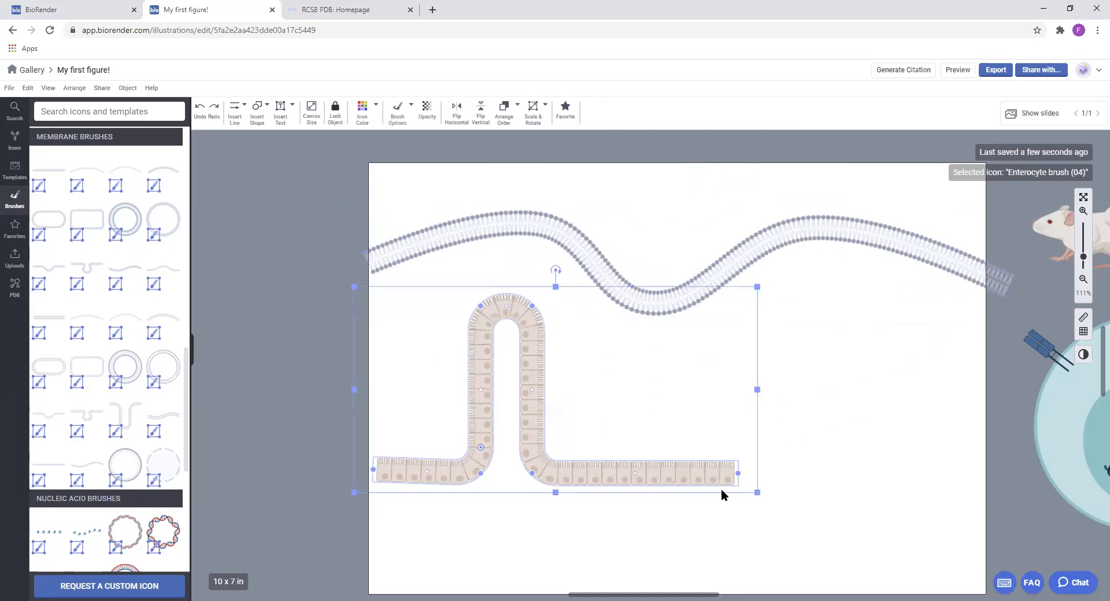
{"action": "left_click", "coordinate": [807, 226]}
{"action": "left_click", "coordinate": [635, 475]}
{"action": "left_click_drag", "start_coordinate": [758, 493], "coordinate": [972, 531]}
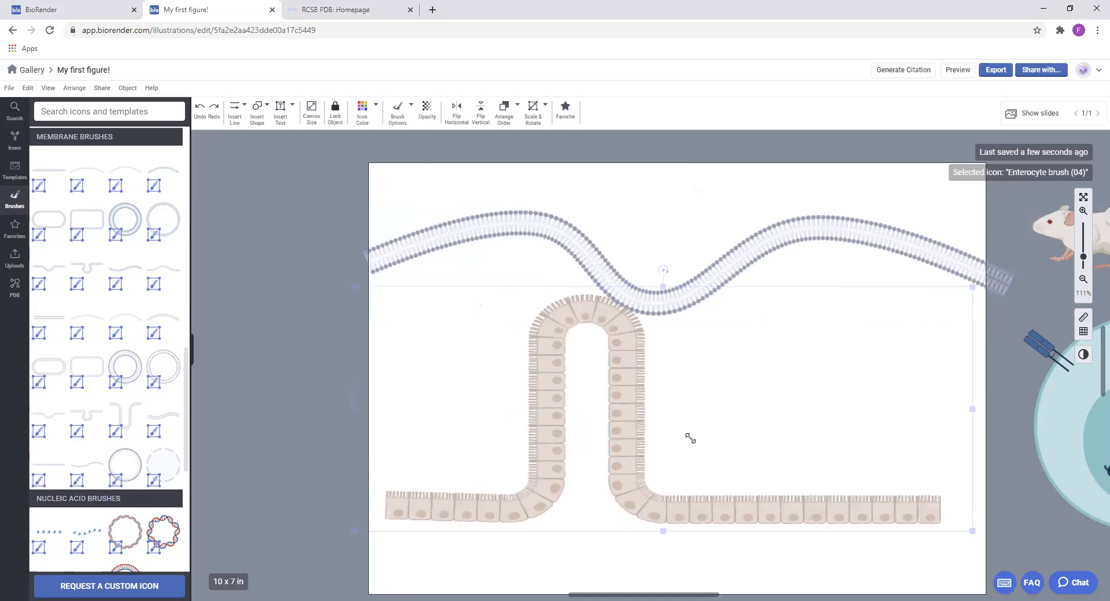
{"action": "mouse_move", "coordinate": [624, 386]}
{"action": "left_mouse_down"}
{"action": "mouse_move", "coordinate": [572, 376]}
{"action": "mouse_move", "coordinate": [604, 385]}
{"action": "left_mouse_up"}
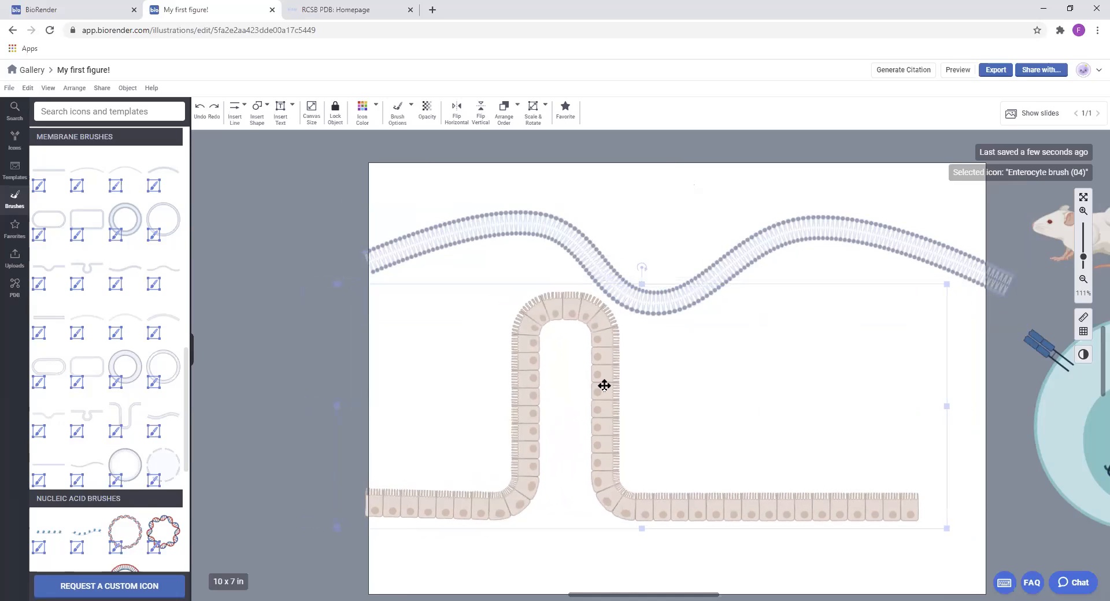
{"action": "left_click_drag", "start_coordinate": [927, 513], "coordinate": [1004, 507]}
Delete the phospholipid bilayer and separate the enterocyte brush into a group of editable icons
{"action": "left_click", "coordinate": [817, 235]}
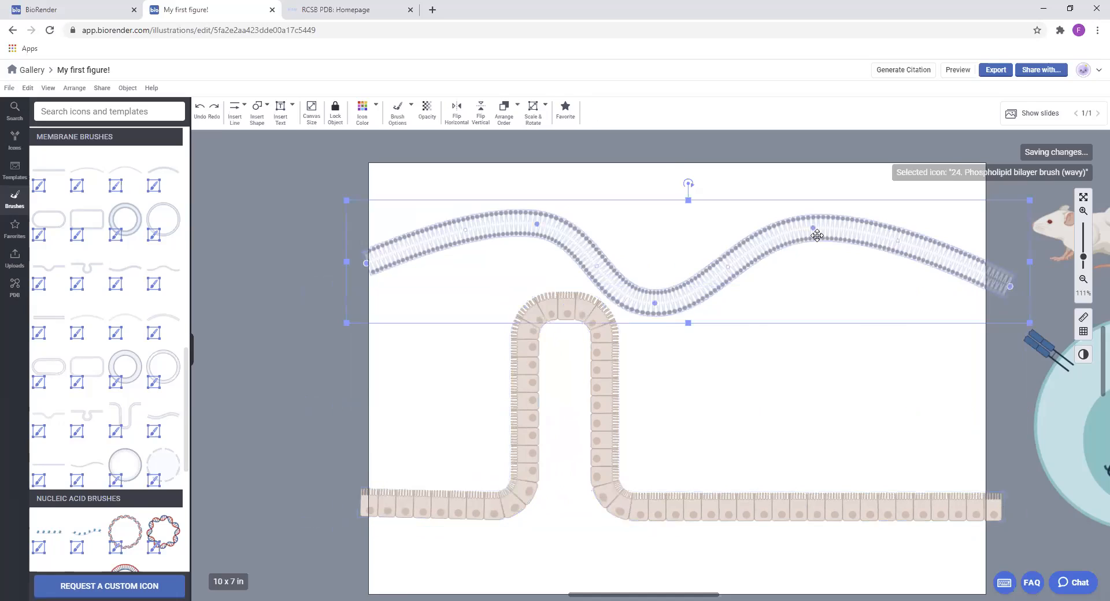
{"action": "key", "text": "Delete"}
{"action": "left_click", "coordinate": [599, 370]}
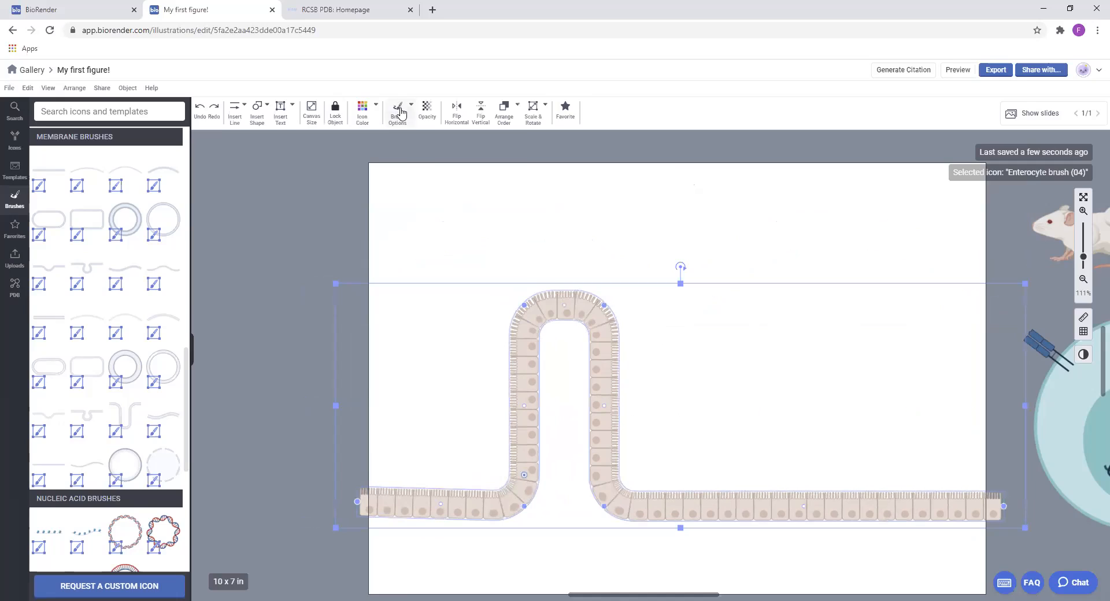
{"action": "left_click", "coordinate": [399, 110]}
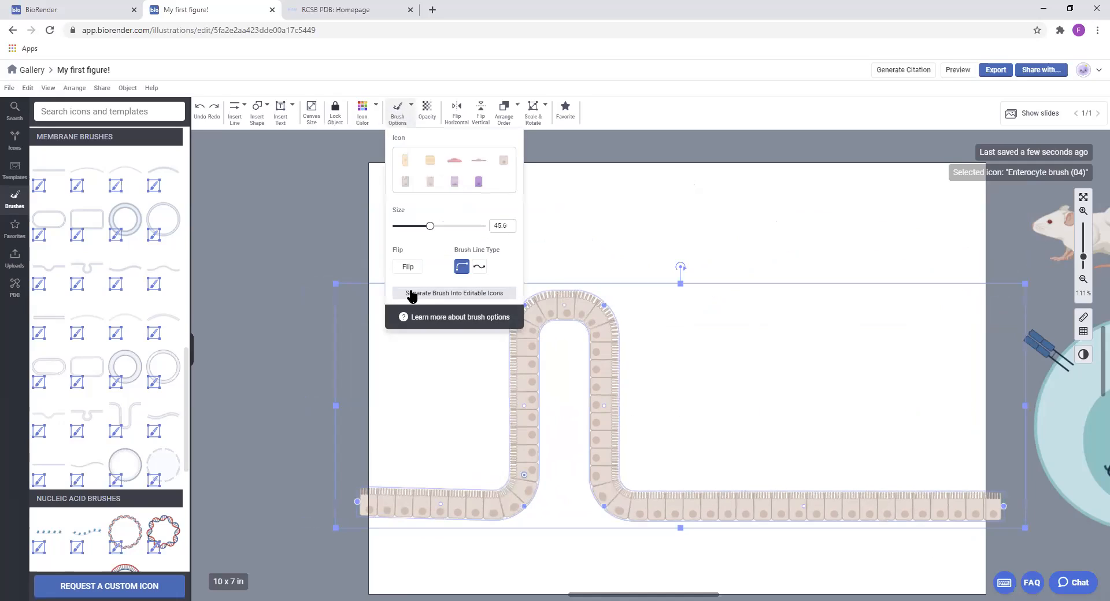
{"action": "left_click", "coordinate": [466, 293]}
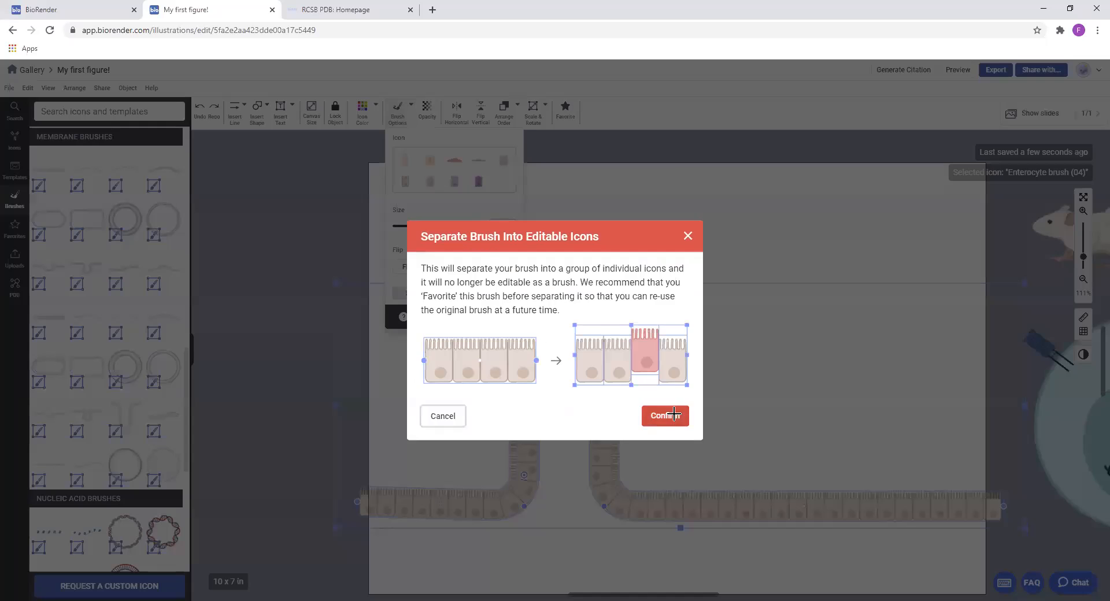
{"action": "left_click", "coordinate": [666, 416]}
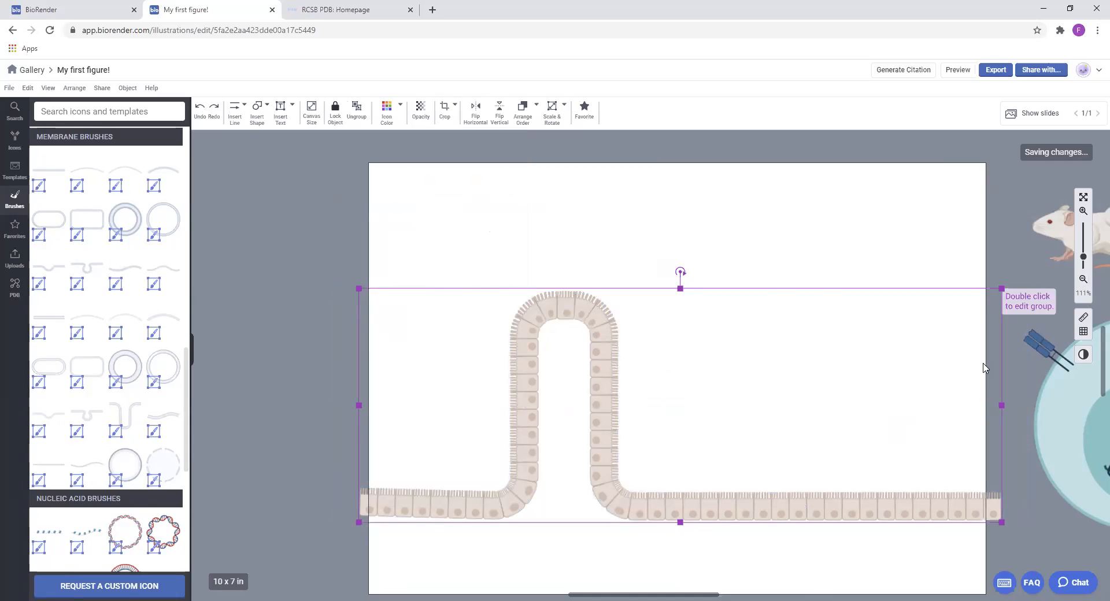
Shift the mouse and cell artwork beside the canvas slightly towards it, then open the mouse group for editing and exit
{"action": "left_click_drag", "start_coordinate": [1067, 398], "coordinate": [1043, 419]}
{"action": "double_click", "coordinate": [1042, 240]}
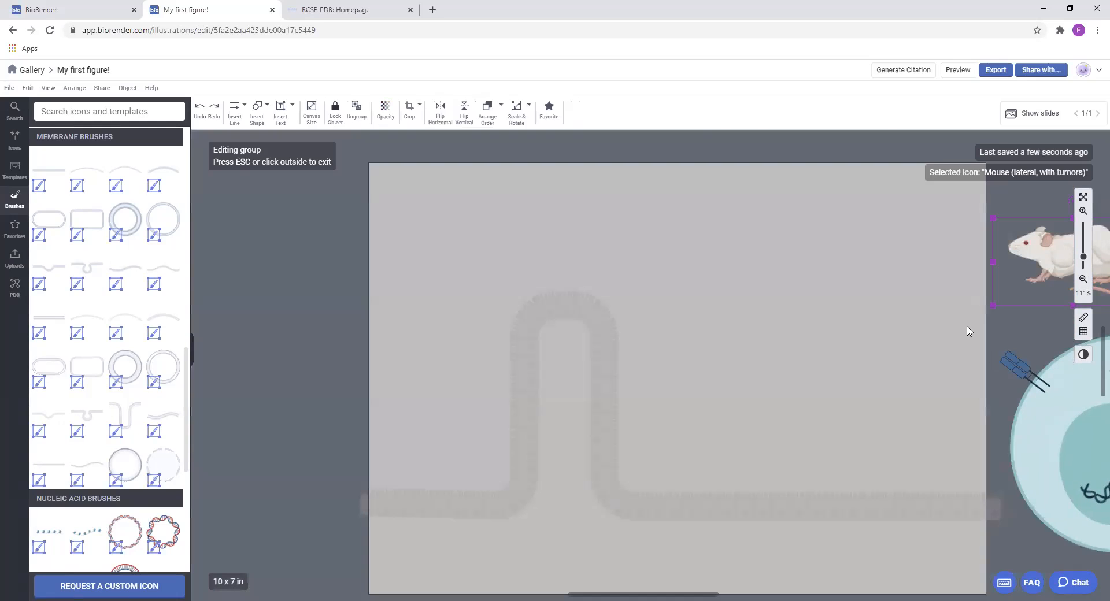
{"action": "key", "text": "Escape"}
Search the icon library for "car" and place the ungrouped CAR icon above the right row of enterocytes
{"action": "left_click", "coordinate": [157, 119]}
{"action": "type", "text": "car"}
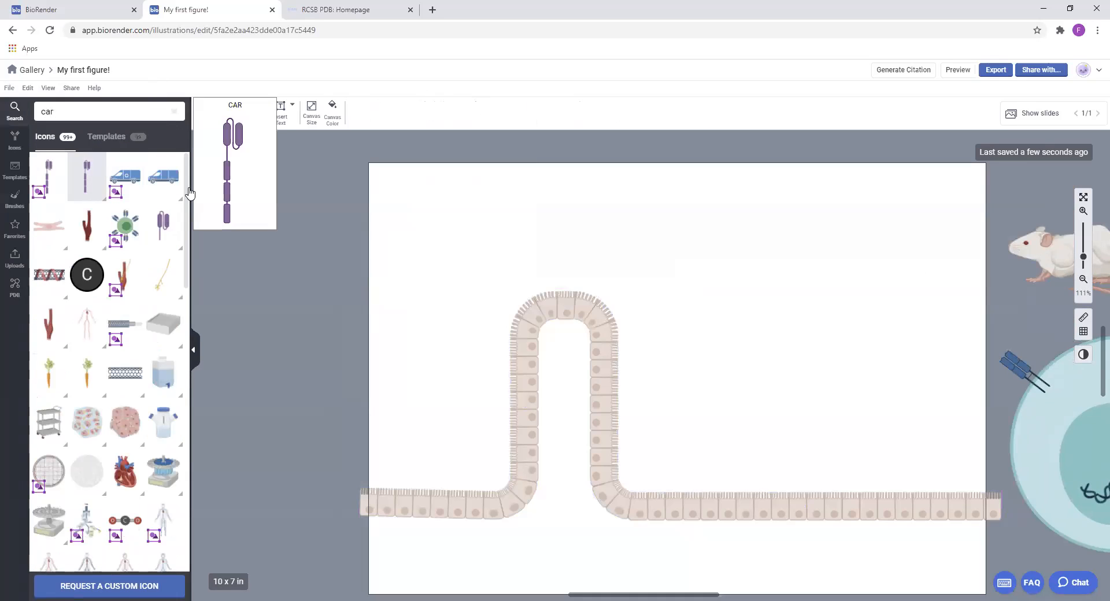
{"action": "left_click_drag", "start_coordinate": [190, 192], "coordinate": [711, 218]}
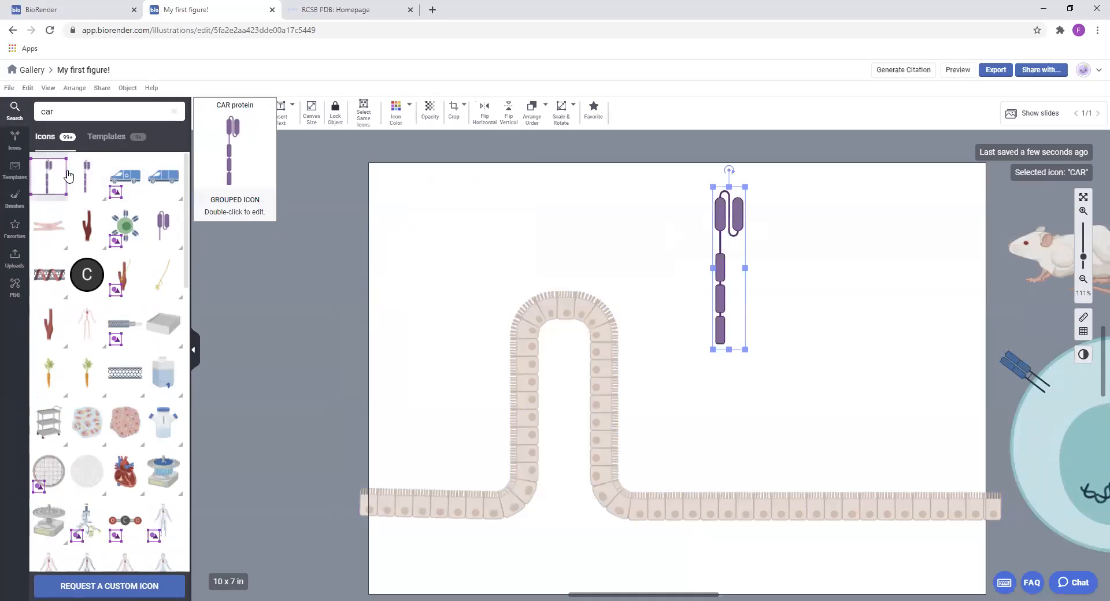
Place the grouped CAR protein icon to the right of the CAR icon, then open its group for editing and exit
{"action": "left_click_drag", "start_coordinate": [855, 216], "coordinate": [833, 260]}
{"action": "left_click_drag", "start_coordinate": [880, 198], "coordinate": [800, 204]}
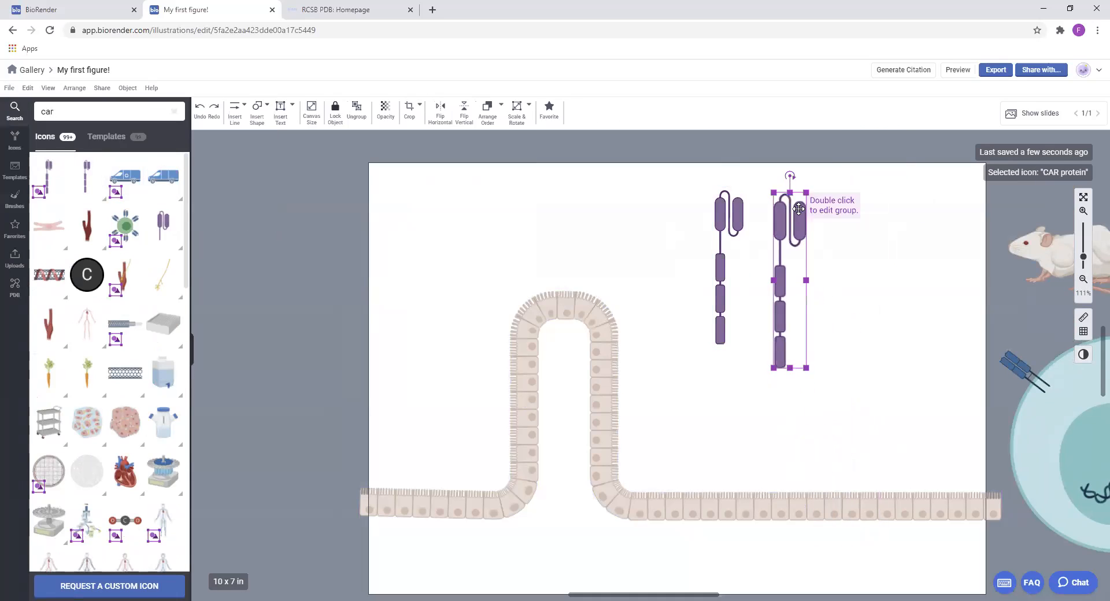
{"action": "double_click", "coordinate": [801, 205]}
{"action": "left_click", "coordinate": [860, 241]}
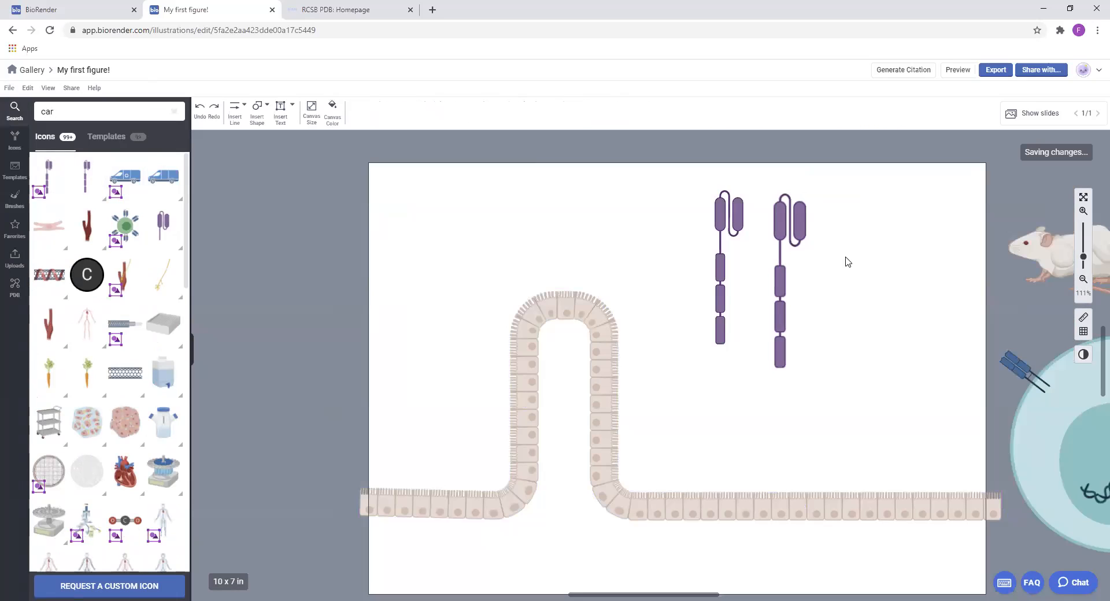
Place the straight columnar cell brush with central nuclei above the enterocyte loop and bend its middle downward into a curve
{"action": "left_click", "coordinate": [14, 199]}
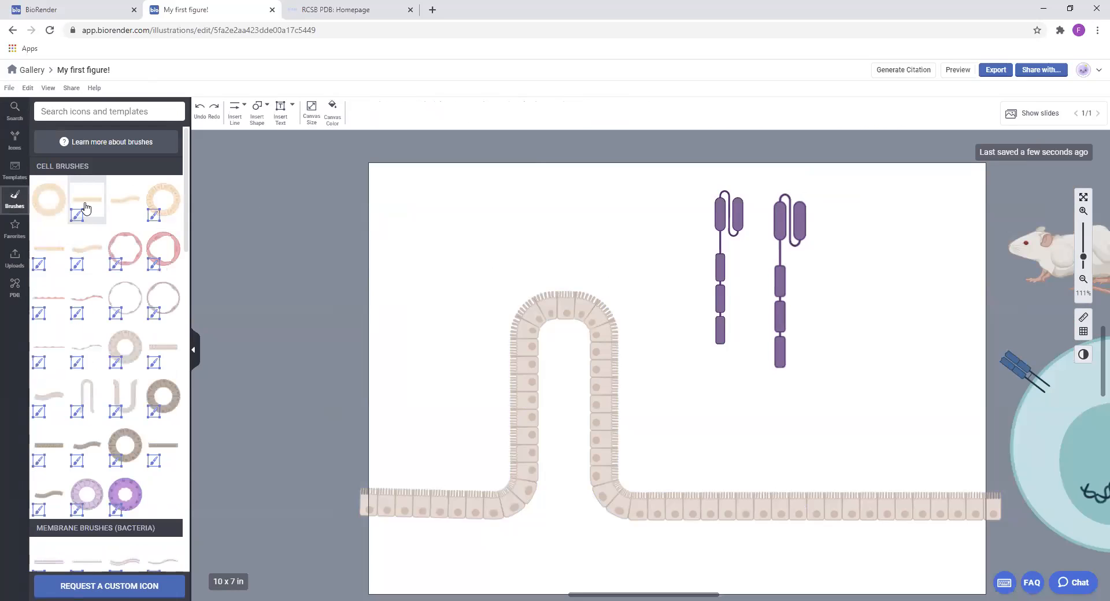
{"action": "left_click_drag", "start_coordinate": [136, 211], "coordinate": [607, 206]}
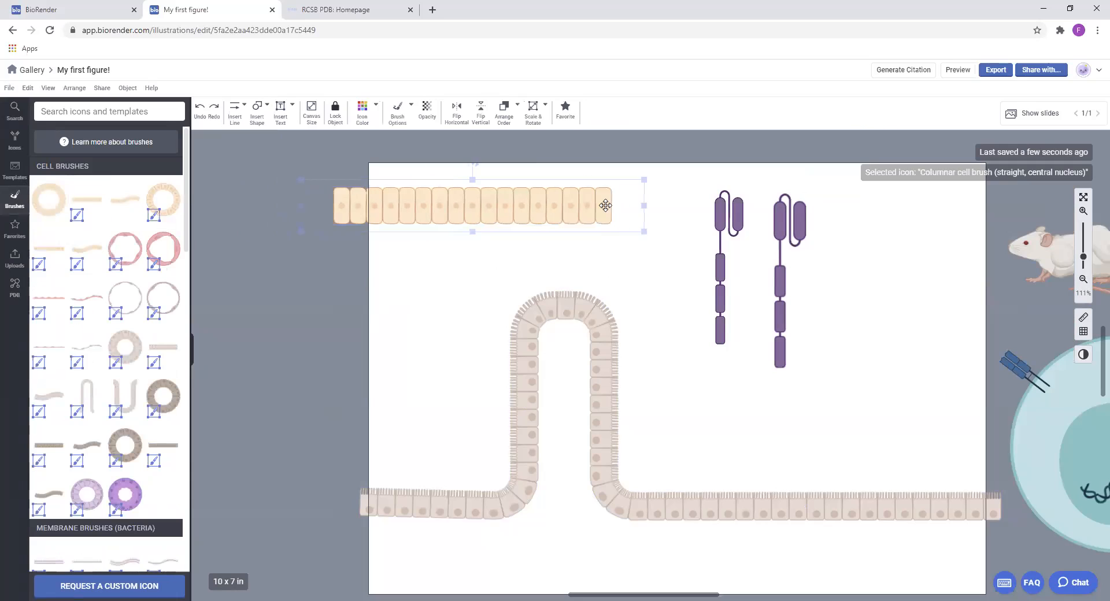
{"action": "left_click_drag", "start_coordinate": [490, 206], "coordinate": [490, 244]}
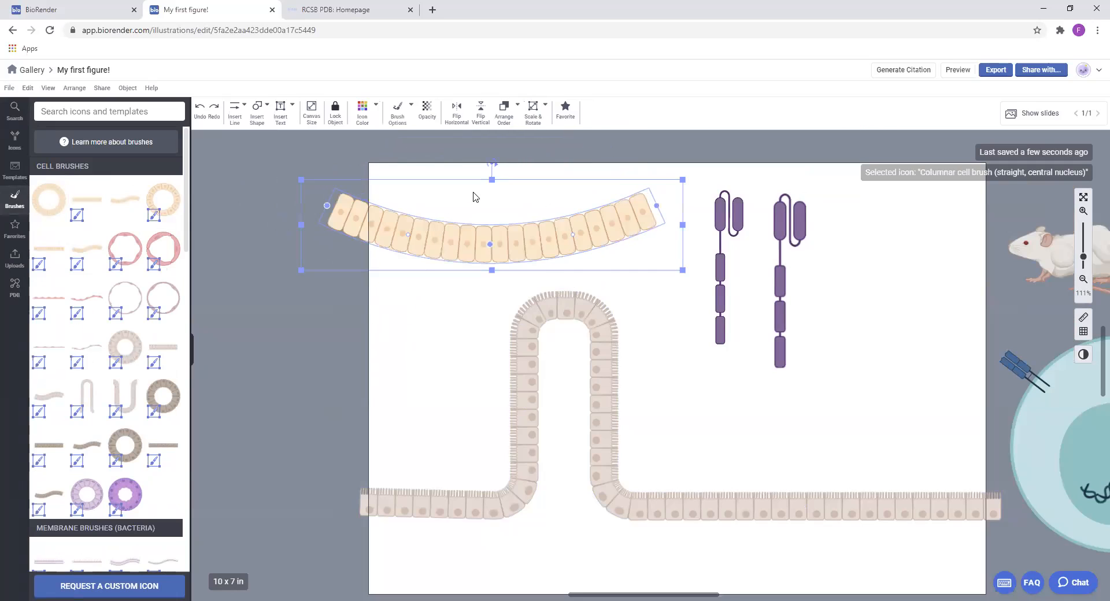
{"action": "left_click", "coordinate": [796, 217]}
Open the enterocyte group for editing and recolor ten cells in the right-hand row dusty rose-brown
{"action": "left_click", "coordinate": [590, 327]}
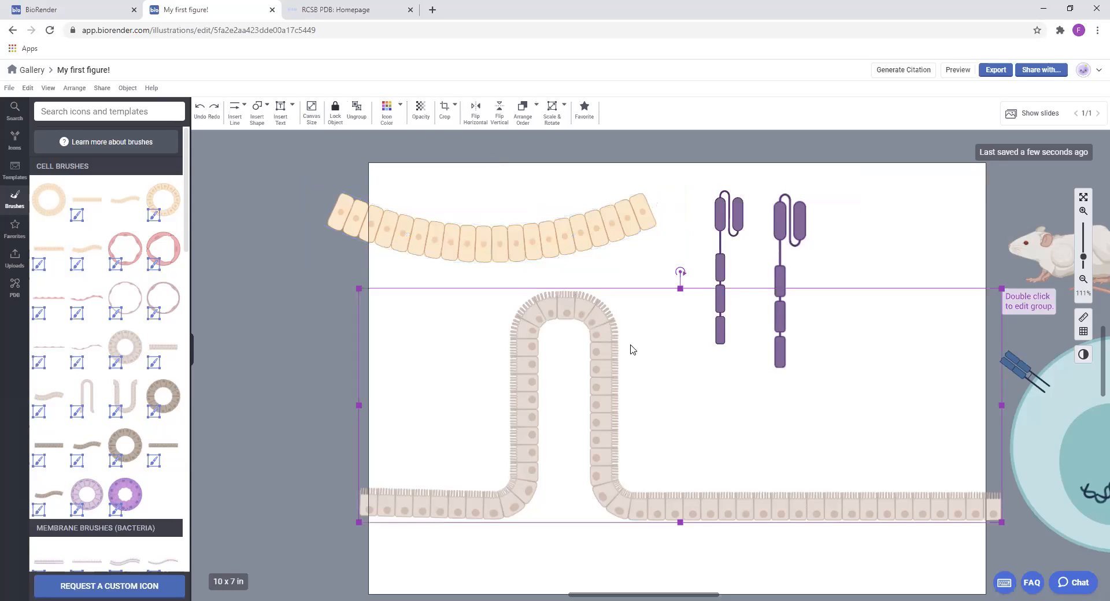
{"action": "double_click", "coordinate": [842, 508]}
{"action": "left_click_drag", "start_coordinate": [749, 472], "coordinate": [915, 541]}
{"action": "left_click", "coordinate": [384, 120]}
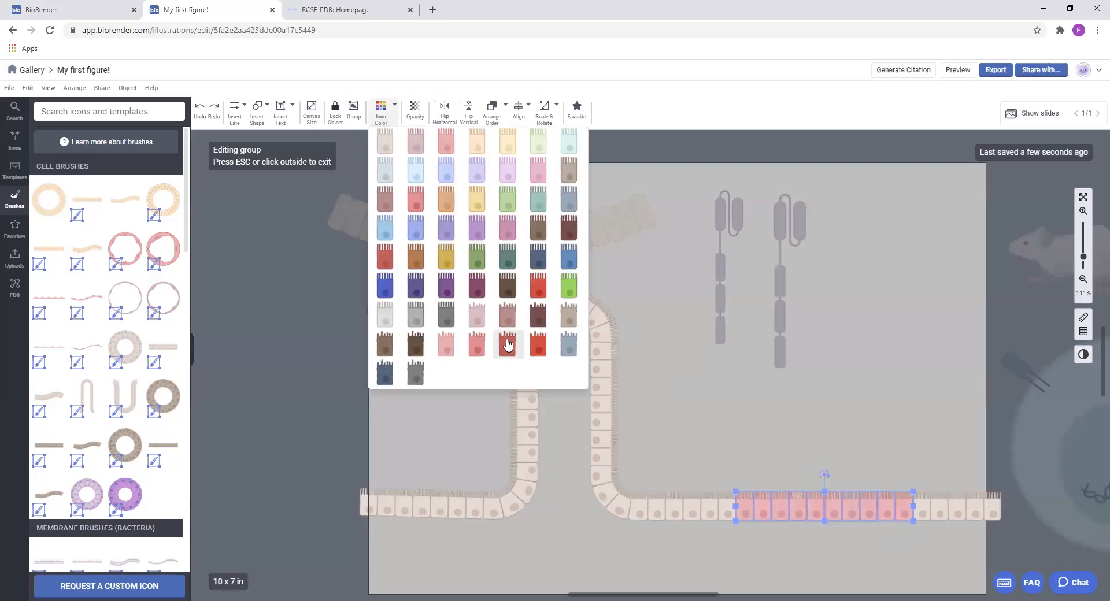
{"action": "left_click", "coordinate": [507, 315]}
{"action": "left_click", "coordinate": [754, 414]}
Recolor the middle five of the recolored enterocytes medium red and the central two bright red
{"action": "left_click_drag", "start_coordinate": [806, 457], "coordinate": [879, 541]}
{"action": "left_click", "coordinate": [380, 111]}
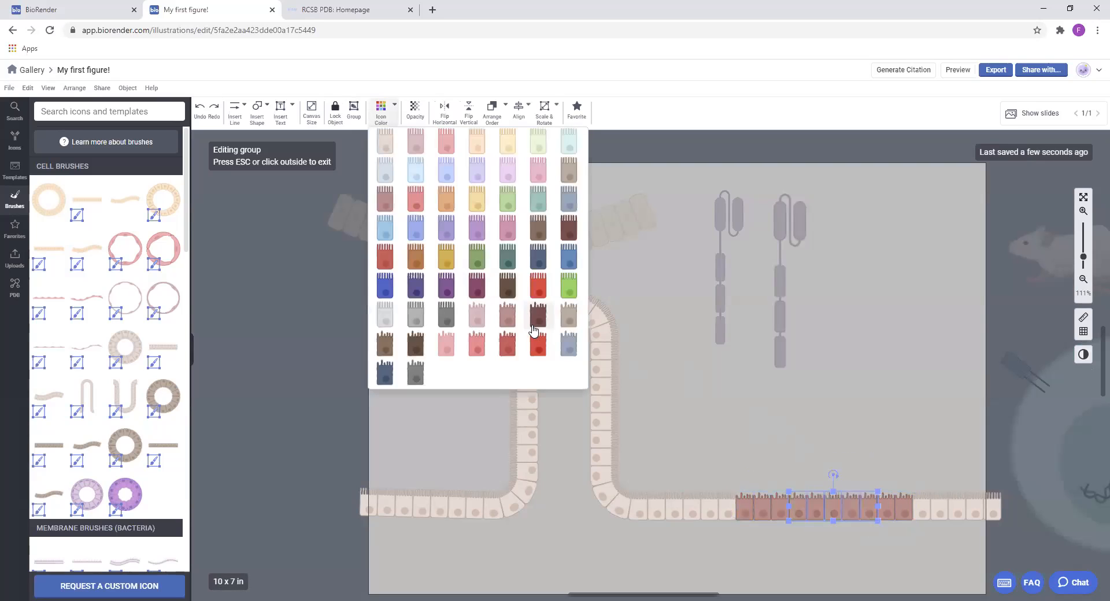
{"action": "left_click", "coordinate": [512, 349]}
{"action": "left_click_drag", "start_coordinate": [831, 469], "coordinate": [858, 529]}
{"action": "left_click", "coordinate": [380, 110]}
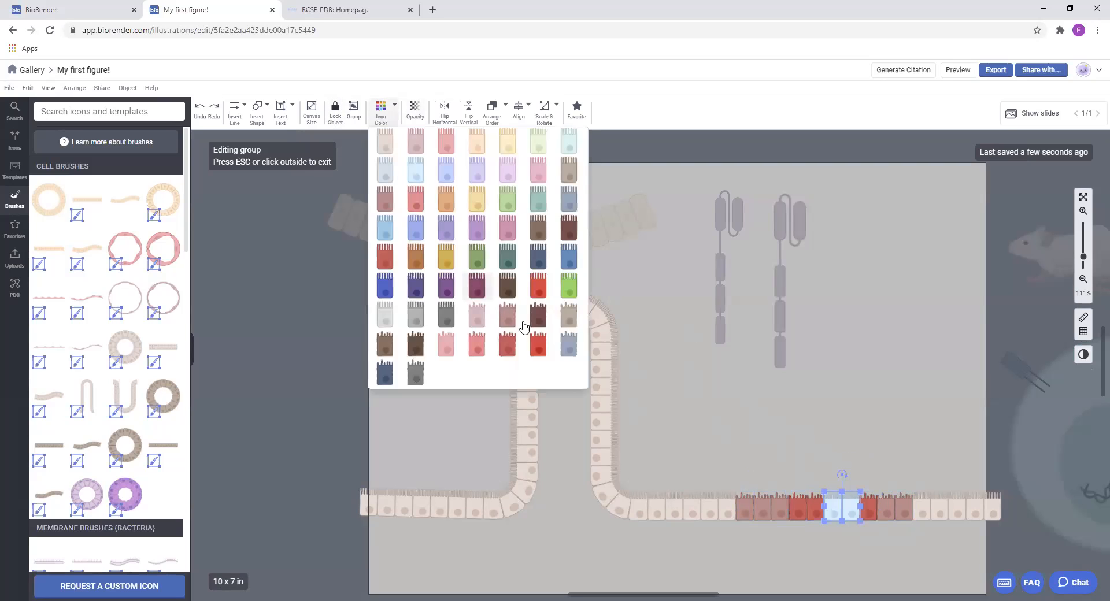
{"action": "left_click", "coordinate": [538, 341]}
{"action": "left_click", "coordinate": [859, 373]}
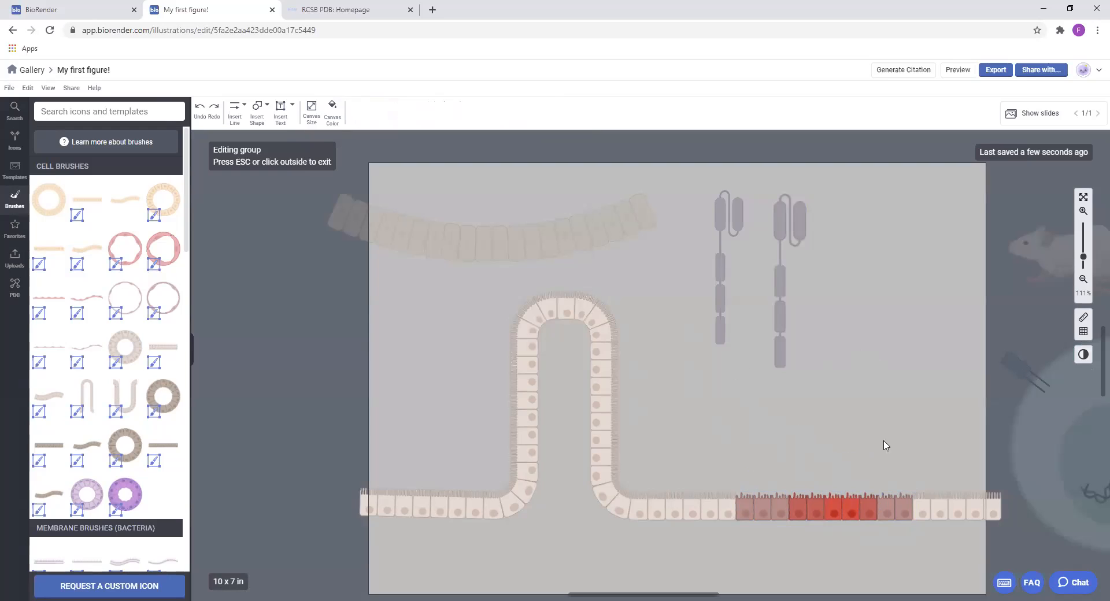
Delete one bright red enterocyte and space out the neighboring red cells, then exit group editing
{"action": "left_click", "coordinate": [858, 501]}
{"action": "key", "text": "Delete"}
{"action": "left_click", "coordinate": [836, 508]}
{"action": "left_click_drag", "start_coordinate": [836, 508], "coordinate": [862, 507]}
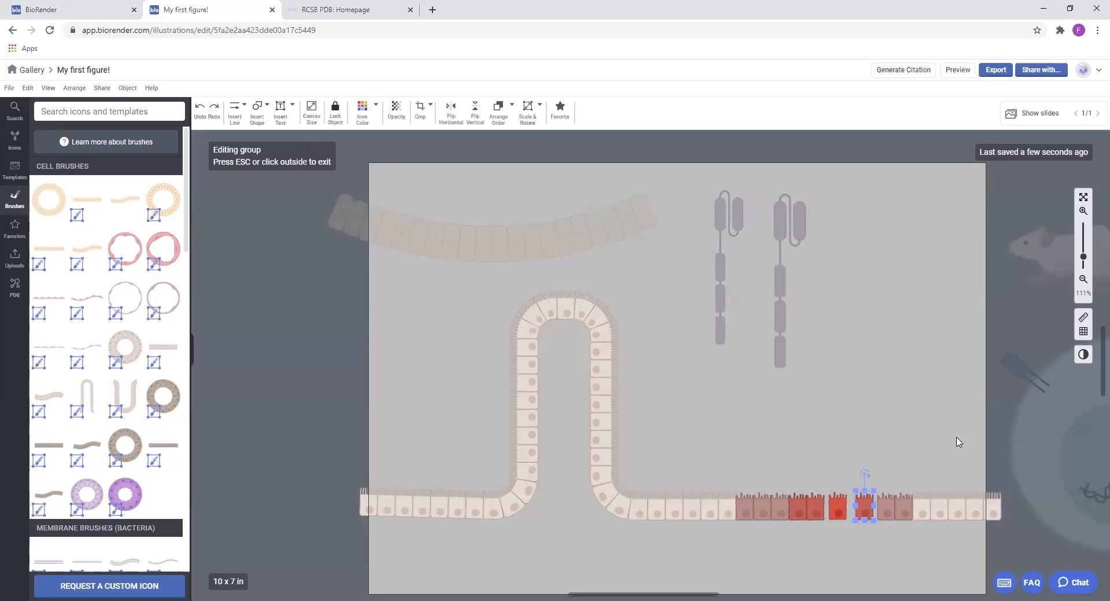
{"action": "left_click", "coordinate": [976, 425]}
Reposition the enterocyte group slightly lower as a single unit, and select the CAR icons and columnar cell brush individually
{"action": "left_click_drag", "start_coordinate": [596, 324], "coordinate": [573, 334]}
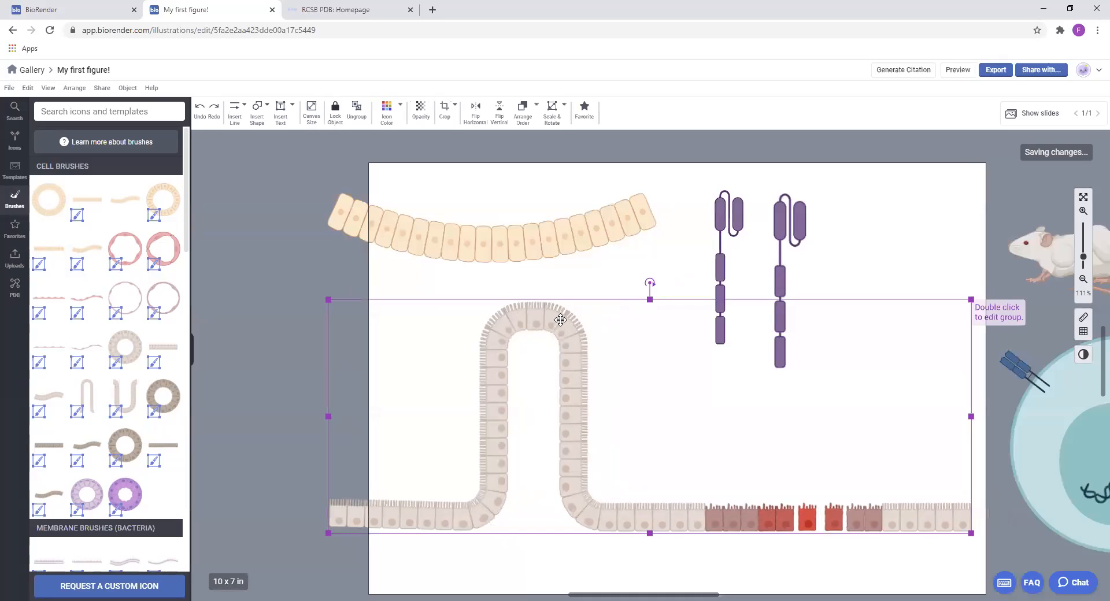
{"action": "left_click", "coordinate": [737, 239]}
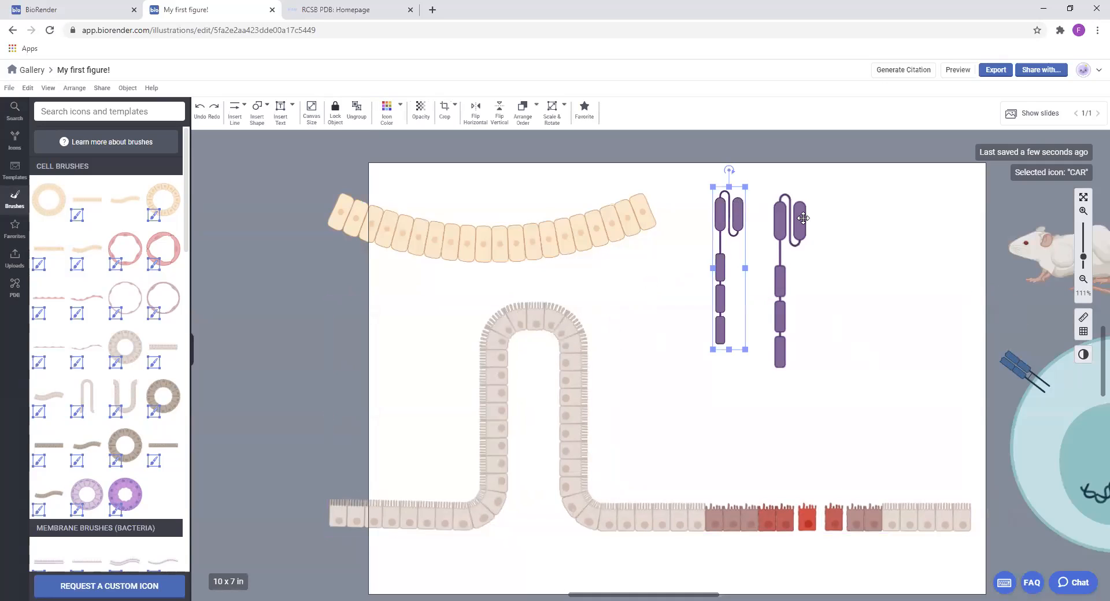
{"action": "left_click", "coordinate": [780, 223]}
{"action": "left_click", "coordinate": [609, 207]}
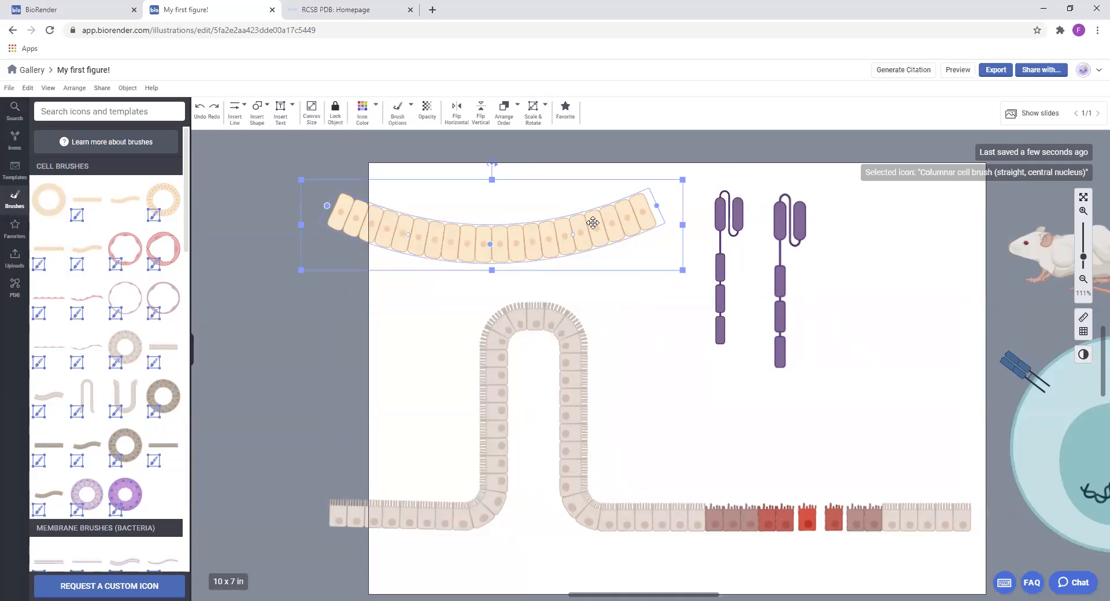
{"action": "left_click", "coordinate": [589, 433]}
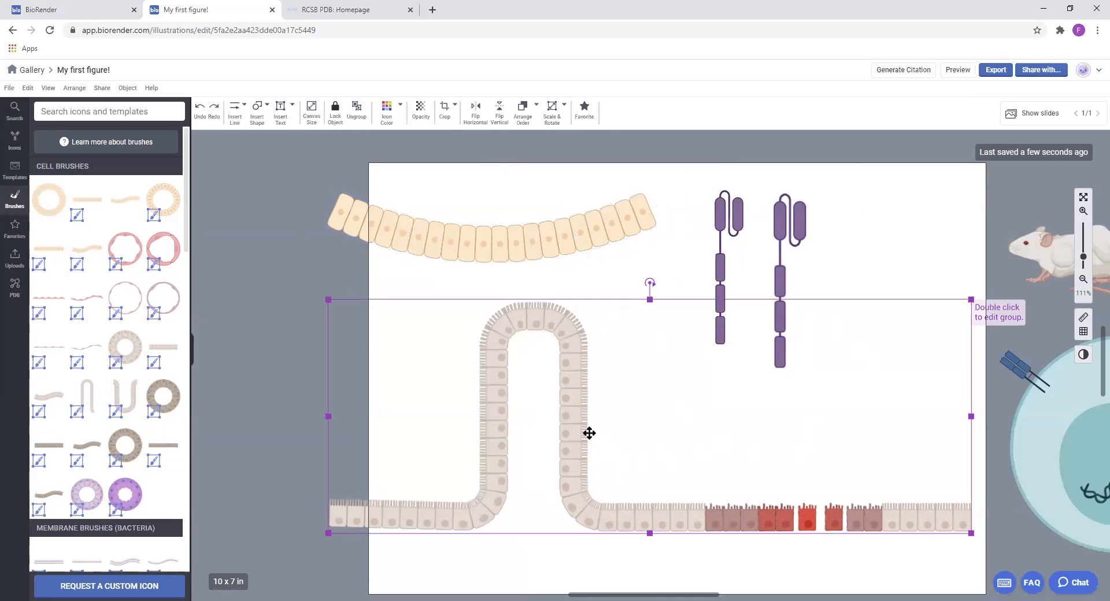
{"action": "left_click_drag", "start_coordinate": [571, 413], "coordinate": [586, 418]}
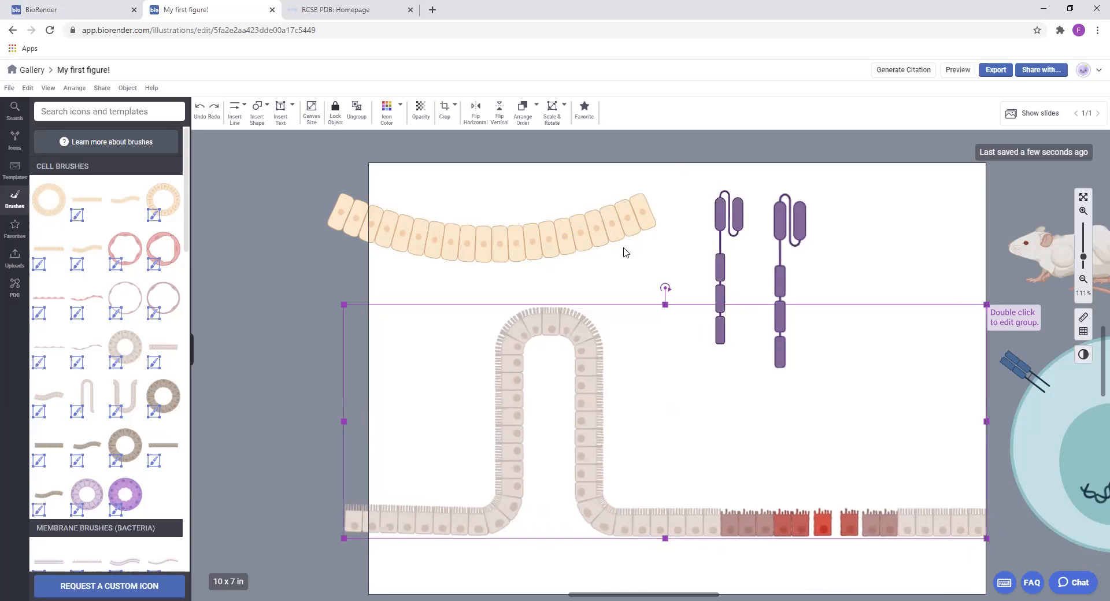
Delete the enterocyte group, columnar cell brush and both CAR icons, then move the mouse and cell artwork onto the canvas
{"action": "key", "text": "Delete"}
{"action": "left_click", "coordinate": [607, 228]}
{"action": "key", "text": "Delete"}
{"action": "left_click", "coordinate": [737, 219]}
{"action": "key", "text": "Delete"}
{"action": "left_click", "coordinate": [800, 223]}
{"action": "key", "text": "Delete"}
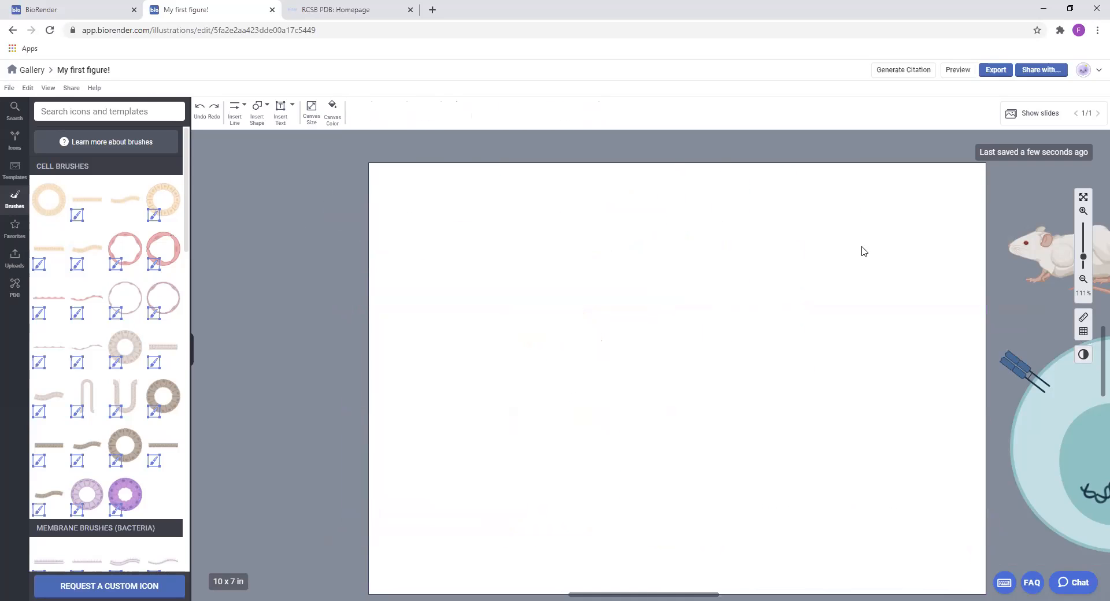
{"action": "left_click_drag", "start_coordinate": [1061, 257], "coordinate": [543, 256]}
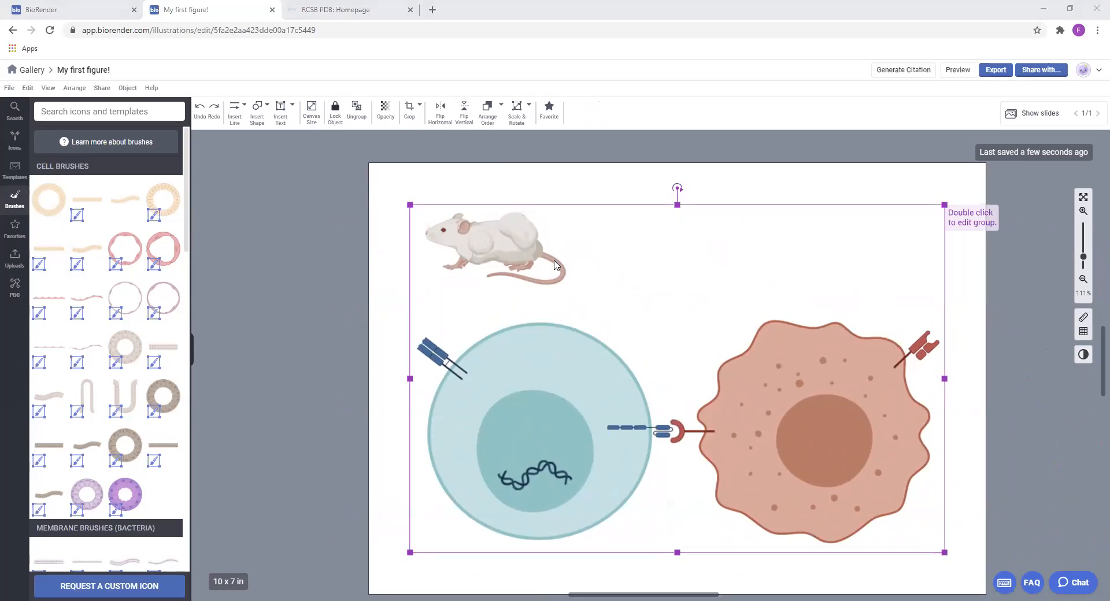
Draw a wavy freehand line to the right of the mouse, reshape it by moving several of its points, then remove it
{"action": "left_click", "coordinate": [239, 117]}
{"action": "mouse_move", "coordinate": [259, 258]}
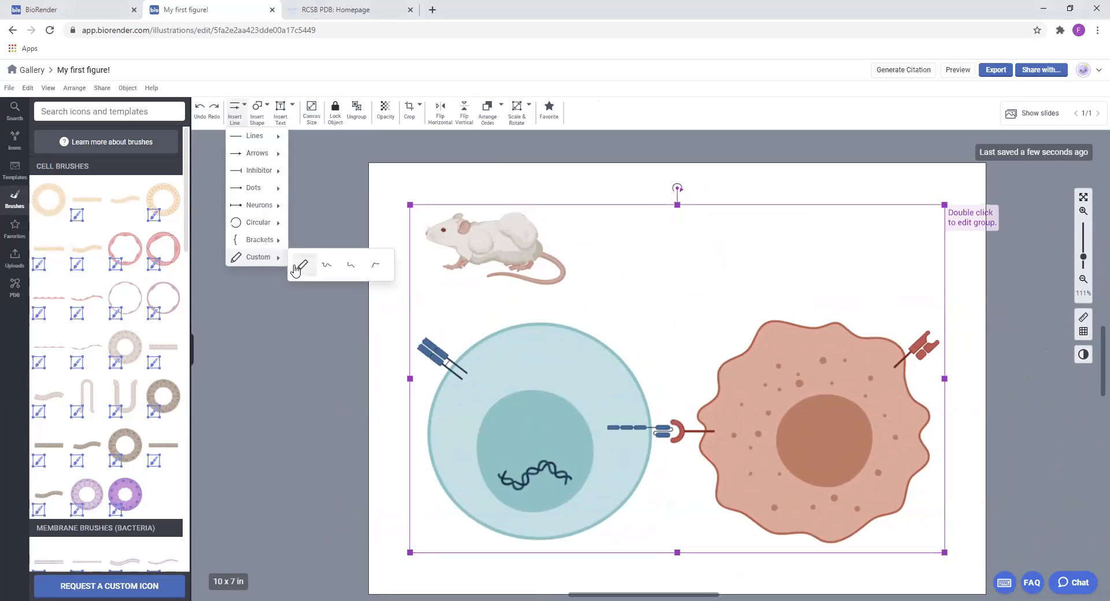
{"action": "mouse_move", "coordinate": [659, 202]}
{"action": "left_mouse_down"}
{"action": "mouse_move", "coordinate": [712, 225]}
{"action": "mouse_move", "coordinate": [718, 253]}
{"action": "mouse_move", "coordinate": [783, 247]}
{"action": "mouse_move", "coordinate": [844, 275]}
{"action": "mouse_move", "coordinate": [912, 269]}
{"action": "mouse_move", "coordinate": [877, 225]}
{"action": "mouse_move", "coordinate": [781, 200]}
{"action": "left_mouse_up"}
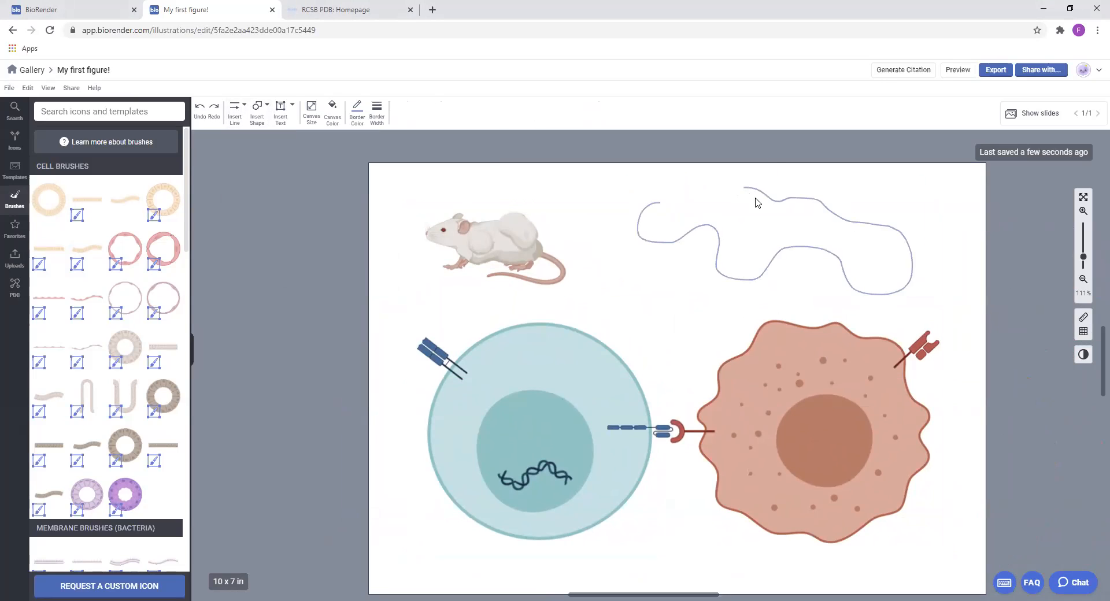
{"action": "left_click", "coordinate": [694, 226]}
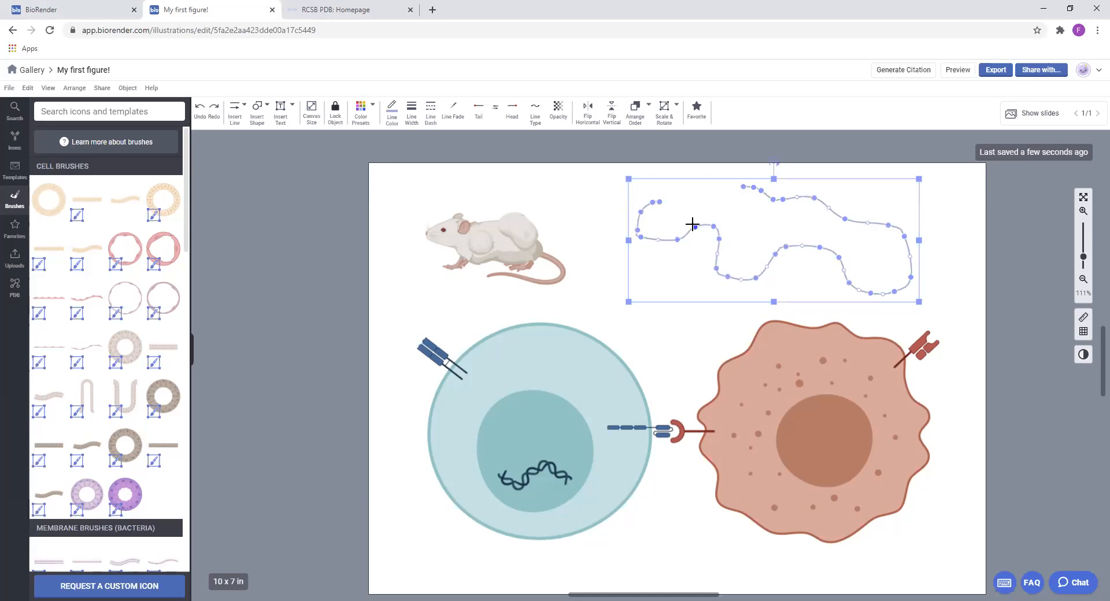
{"action": "left_click_drag", "start_coordinate": [694, 227], "coordinate": [740, 208]}
{"action": "left_click_drag", "start_coordinate": [716, 266], "coordinate": [727, 289]}
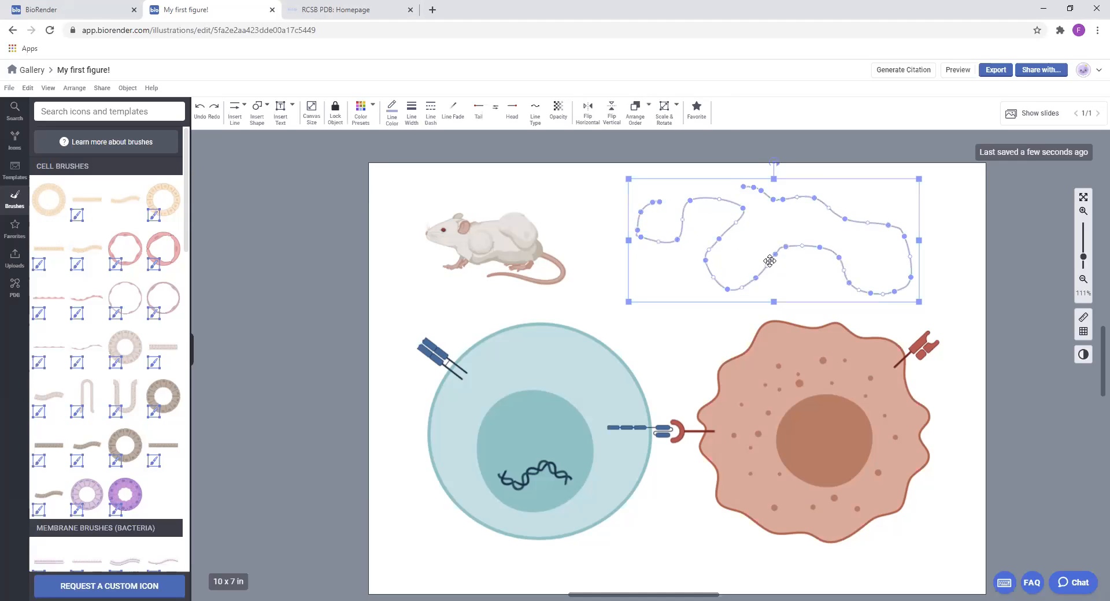
{"action": "left_click_drag", "start_coordinate": [773, 255], "coordinate": [764, 246]}
{"action": "key", "text": "Escape"}
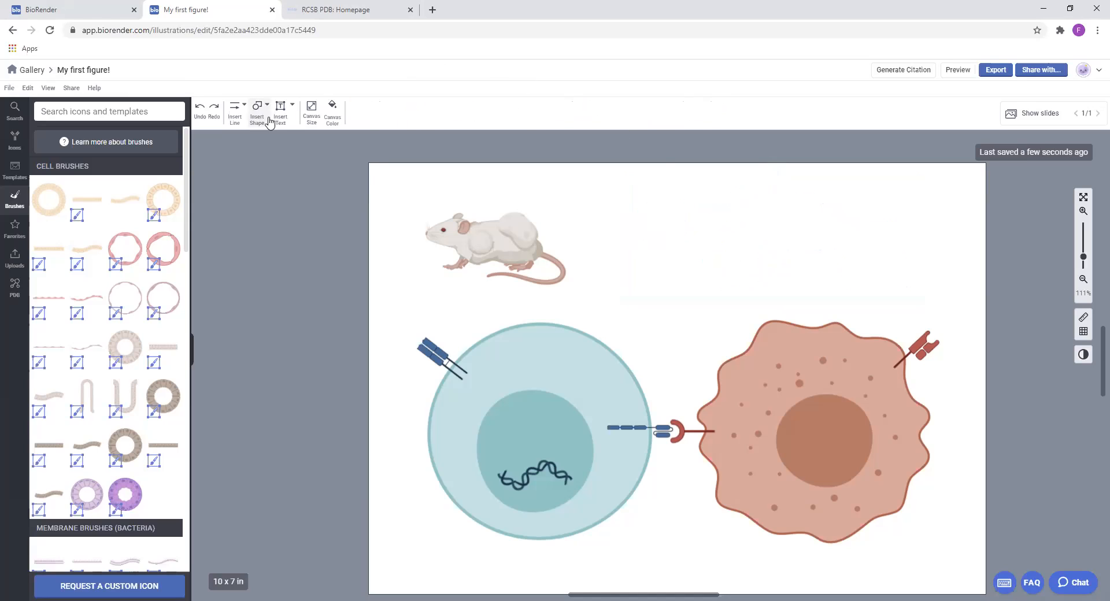
Draw a closed, roughly round freehand shape to the right of the mouse and open its fill color options
{"action": "left_click", "coordinate": [235, 109]}
{"action": "mouse_move", "coordinate": [258, 257]}
{"action": "left_click", "coordinate": [301, 262]}
{"action": "mouse_move", "coordinate": [707, 208]}
{"action": "left_mouse_down"}
{"action": "mouse_move", "coordinate": [632, 238]}
{"action": "mouse_move", "coordinate": [726, 285]}
{"action": "mouse_move", "coordinate": [704, 209]}
{"action": "left_mouse_up"}
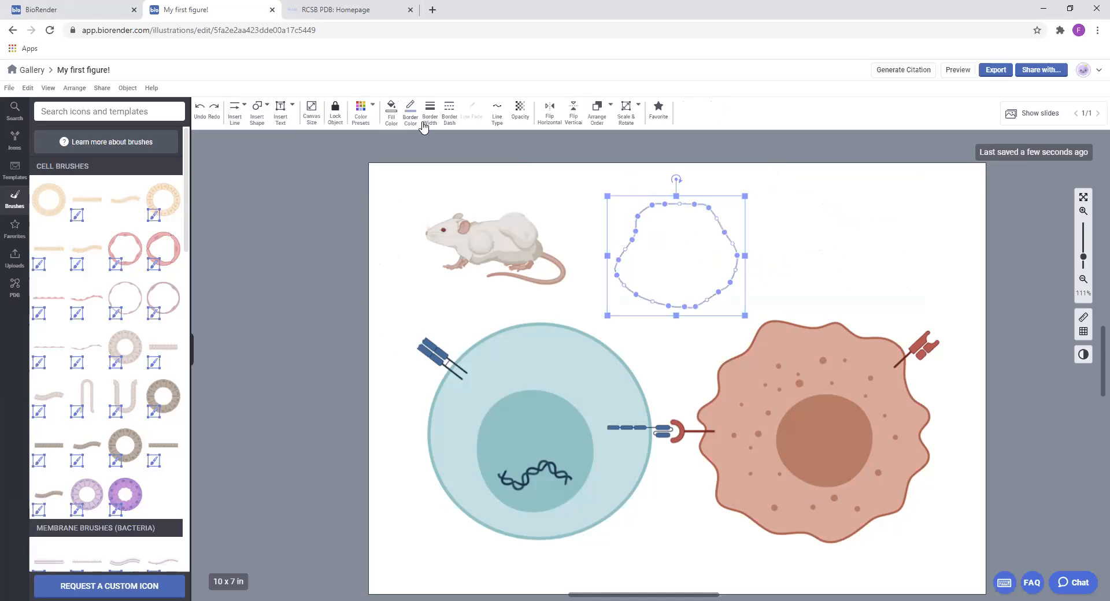
{"action": "left_click", "coordinate": [396, 111]}
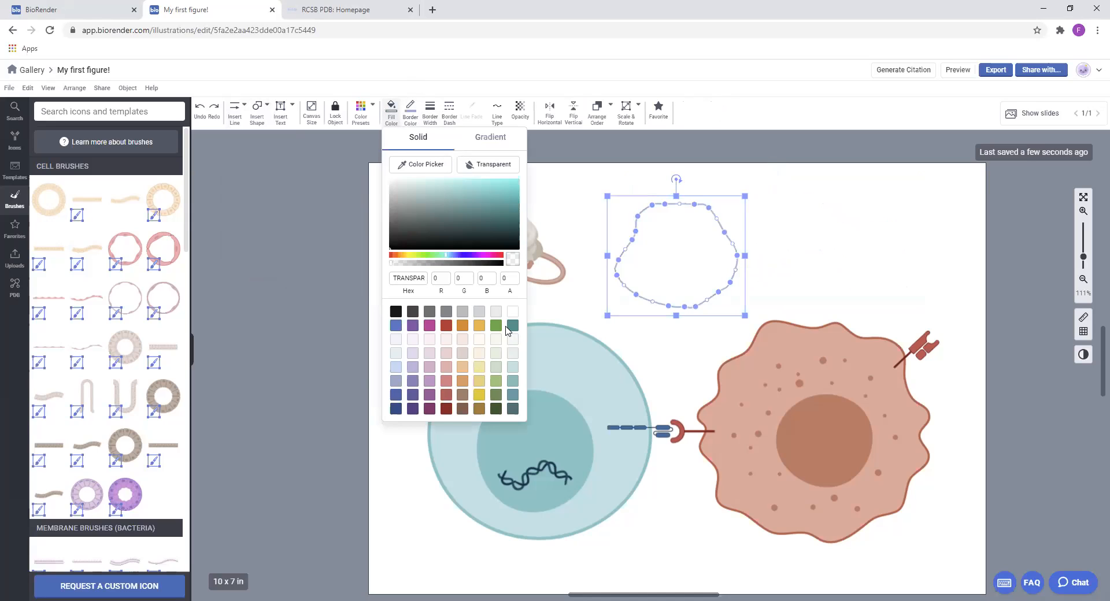
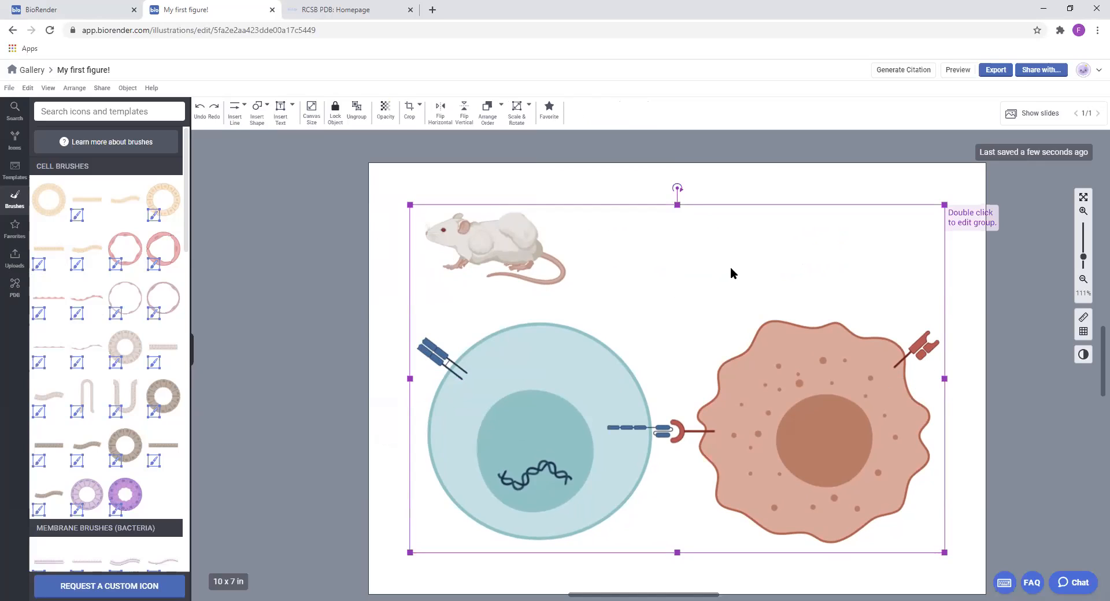
Ungroup the mouse and cell artwork and move the mouse slightly higher on the canvas
{"action": "left_click", "coordinate": [356, 126]}
{"action": "left_click", "coordinate": [592, 201]}
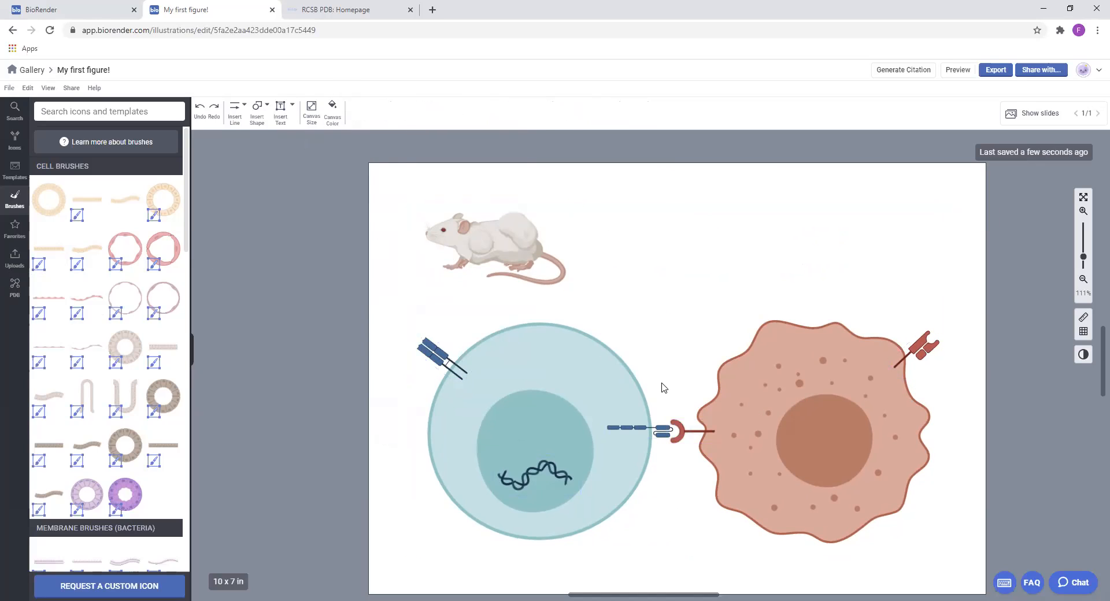
{"action": "left_click_drag", "start_coordinate": [508, 243], "coordinate": [516, 227]}
{"action": "left_click_drag", "start_coordinate": [625, 447], "coordinate": [625, 447]}
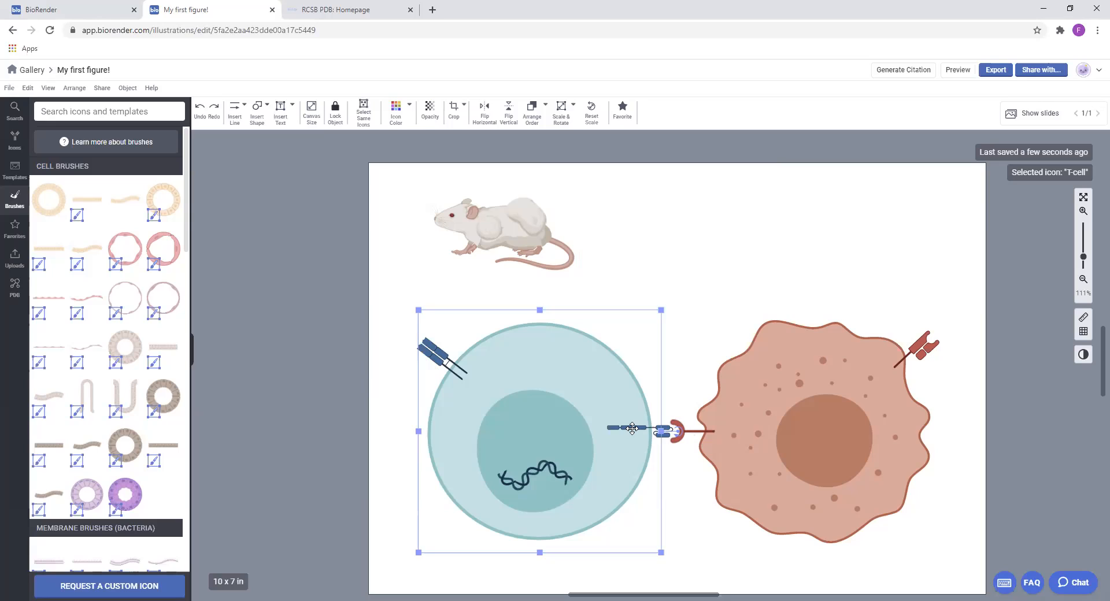
{"action": "left_click", "coordinate": [540, 471]}
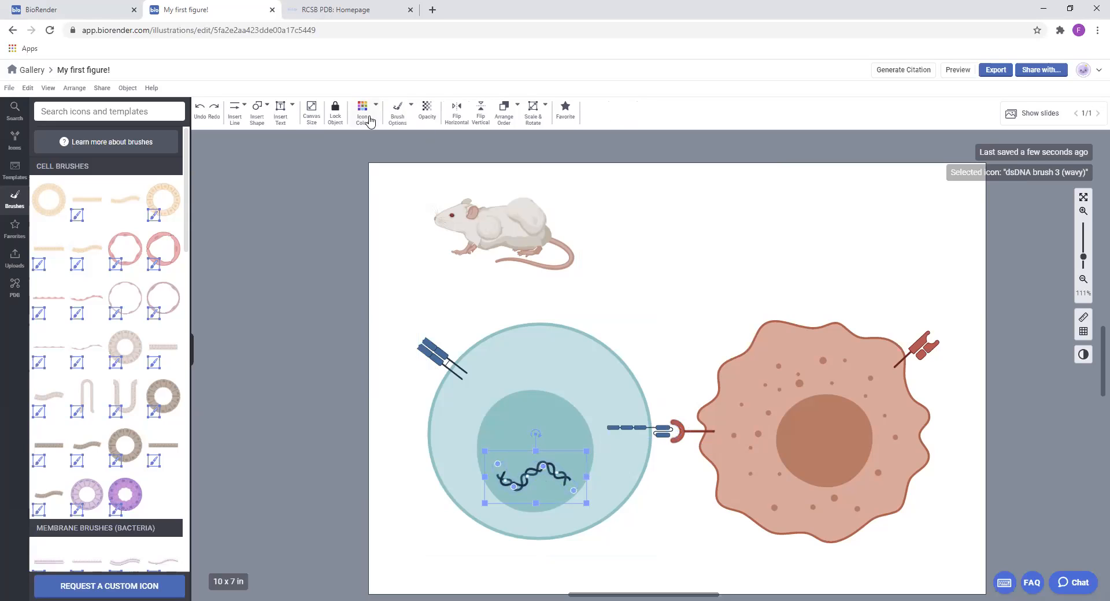
Insert a right-angle arrow from the inner end of the T-cell's blue receptor to just above the DNA strand
{"action": "left_click", "coordinate": [235, 113]}
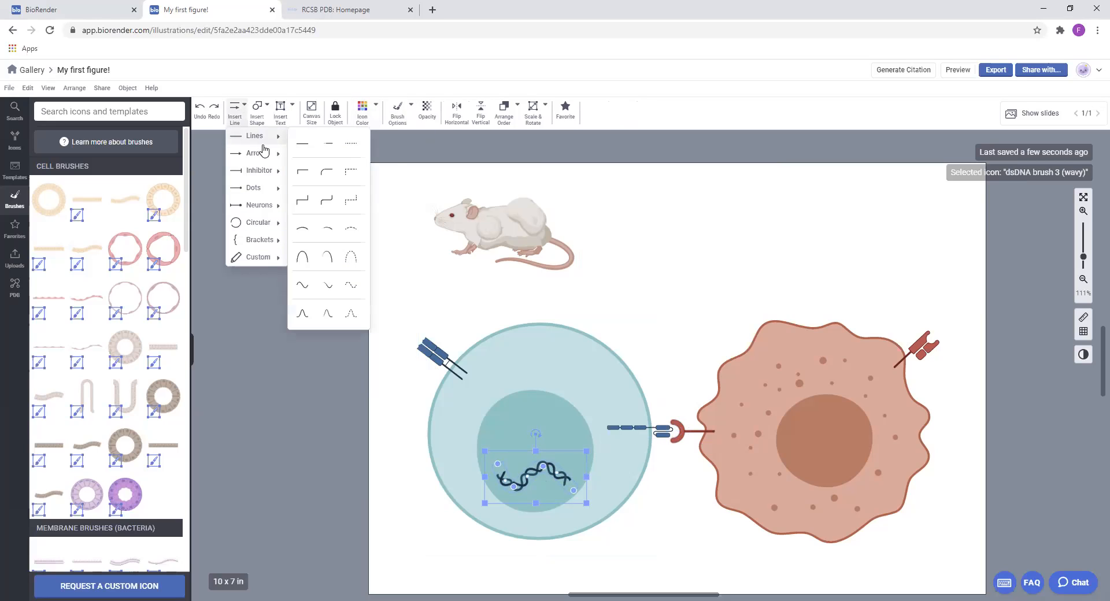
{"action": "mouse_move", "coordinate": [266, 160]}
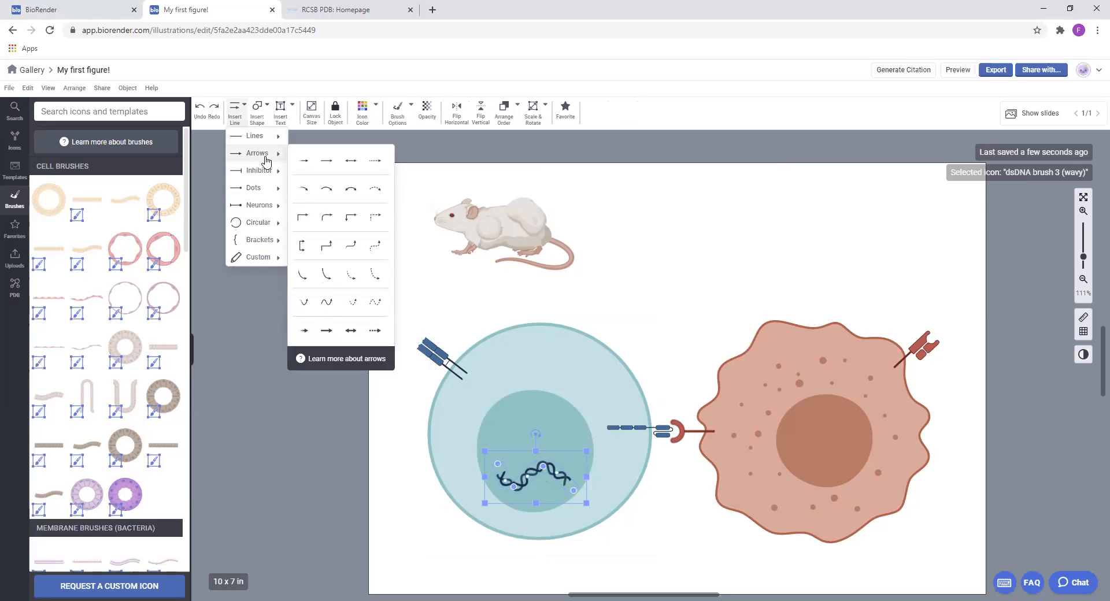
{"action": "left_click", "coordinate": [310, 226]}
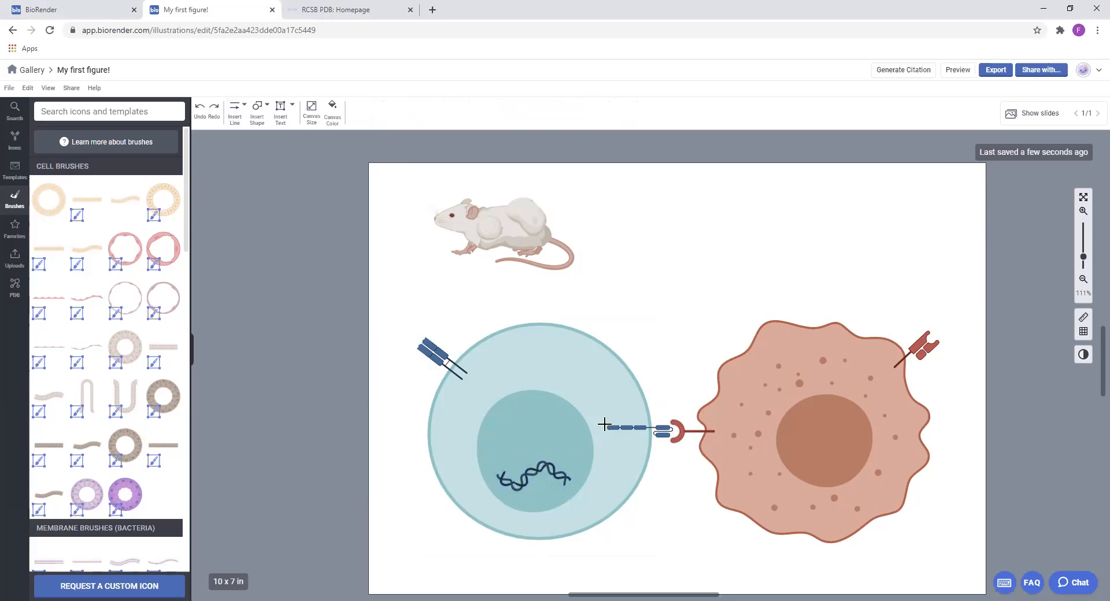
{"action": "left_click_drag", "start_coordinate": [605, 430], "coordinate": [527, 457]}
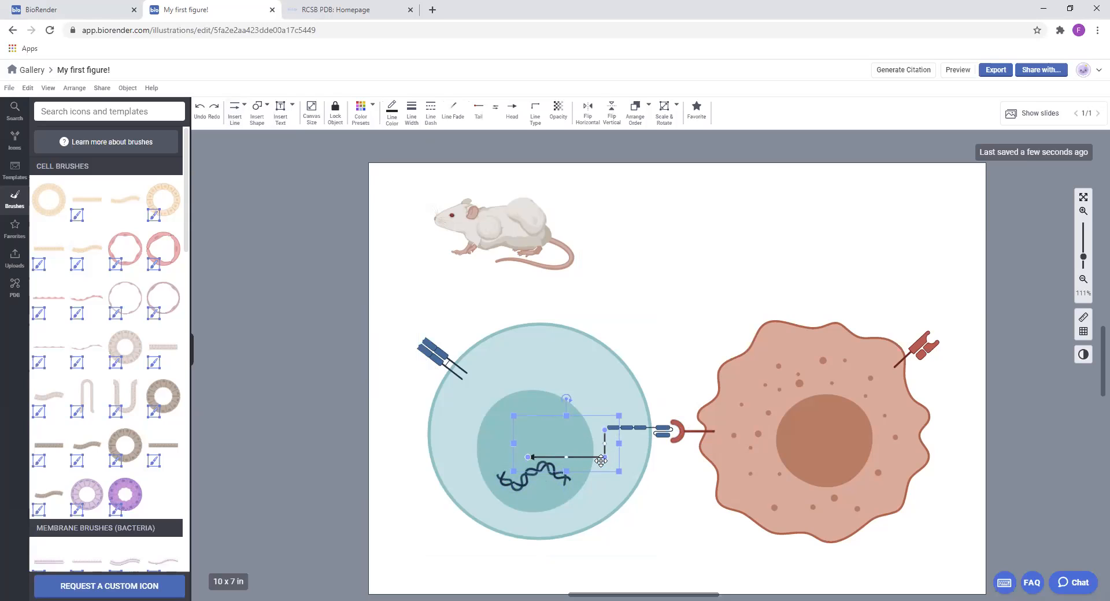
Reshape the right-angle arrow so it runs horizontally from the blue receptor and turns down to end just above the DNA
{"action": "left_click_drag", "start_coordinate": [606, 459], "coordinate": [560, 352]}
{"action": "left_click", "coordinate": [568, 431]}
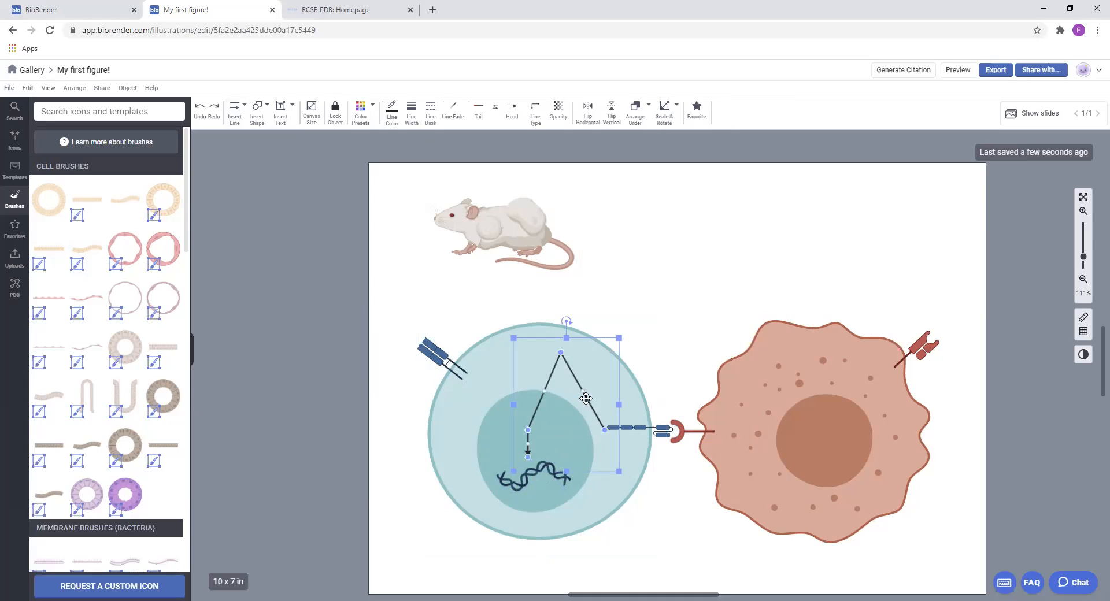
{"action": "left_click_drag", "start_coordinate": [583, 391], "coordinate": [617, 382]}
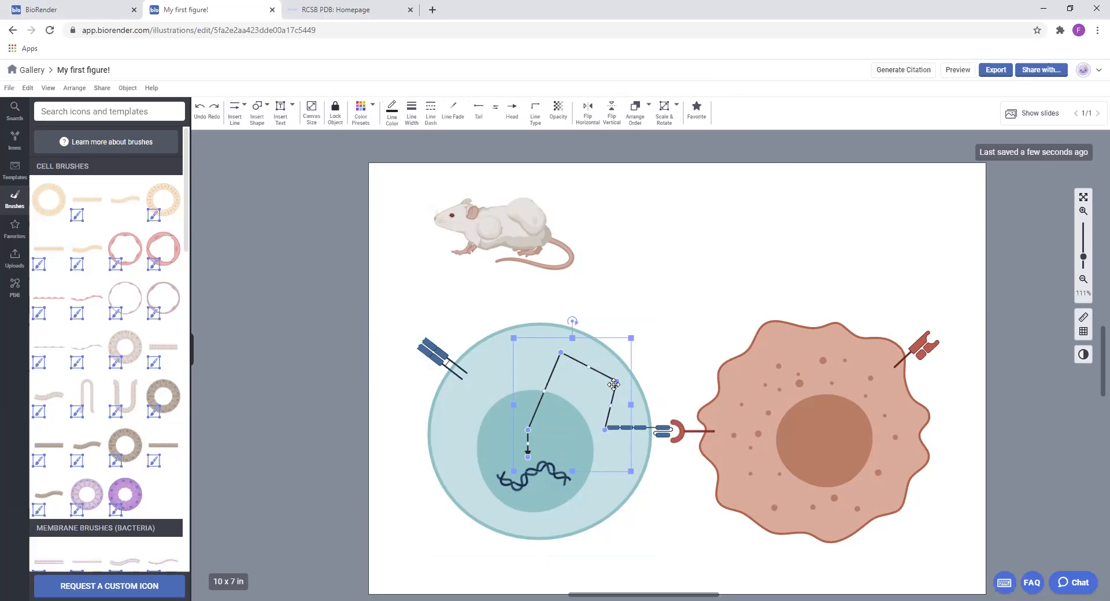
{"action": "left_click_drag", "start_coordinate": [616, 381], "coordinate": [596, 426]}
{"action": "left_click", "coordinate": [720, 350]}
{"action": "left_click_drag", "start_coordinate": [525, 453], "coordinate": [525, 448]}
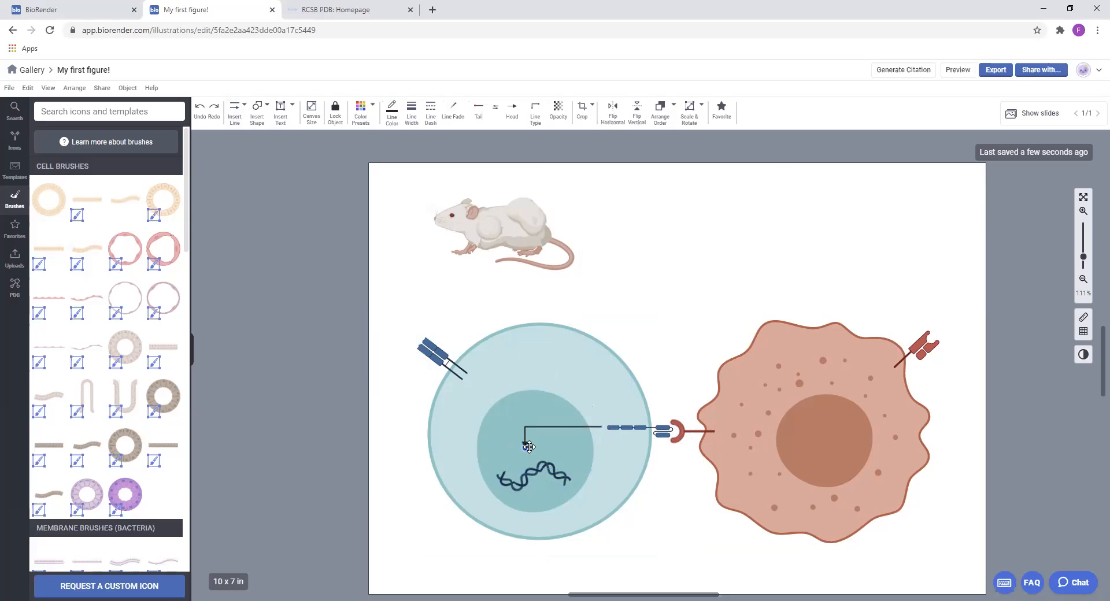
{"action": "left_click", "coordinate": [842, 321]}
Insert a curved fading arrow from the T-cell's lower edge toward the cancer cell and bend its curve downward
{"action": "mouse_move", "coordinate": [734, 282]}
{"action": "left_mouse_down"}
{"action": "mouse_move", "coordinate": [734, 254]}
{"action": "mouse_move", "coordinate": [731, 265]}
{"action": "left_mouse_up"}
{"action": "left_click", "coordinate": [239, 105]}
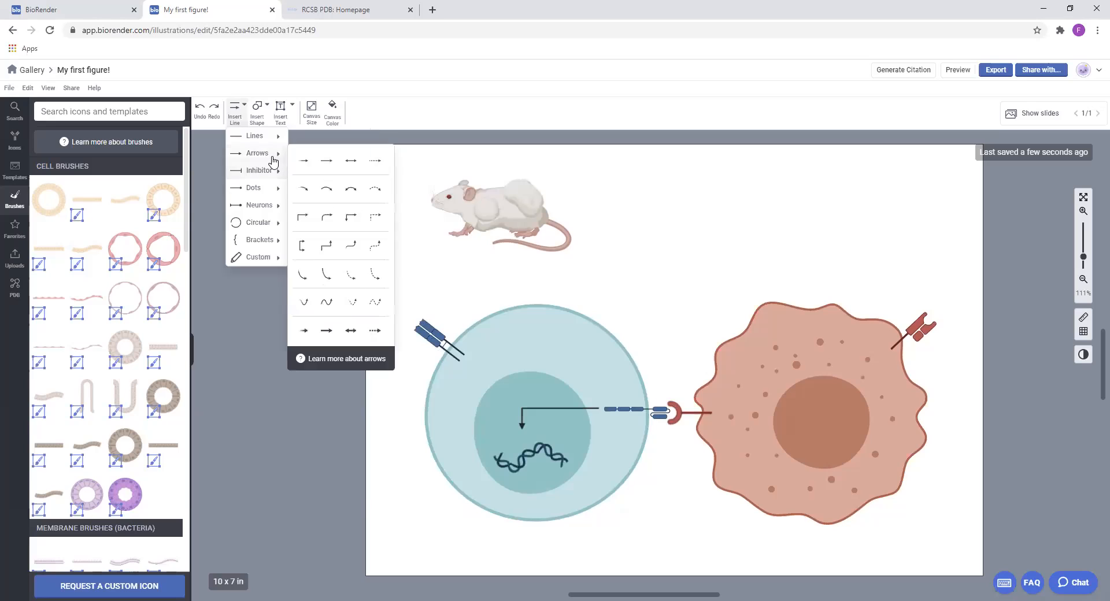
{"action": "mouse_move", "coordinate": [277, 154]}
{"action": "left_click", "coordinate": [301, 190]}
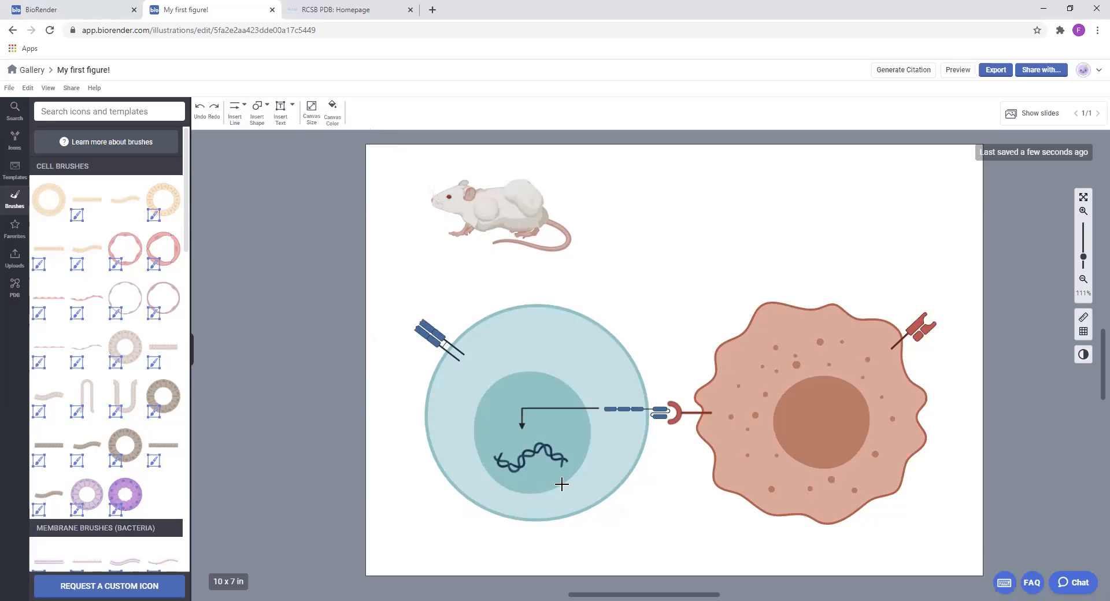
{"action": "mouse_move", "coordinate": [580, 489]}
{"action": "left_mouse_down"}
{"action": "mouse_move", "coordinate": [688, 484]}
{"action": "mouse_move", "coordinate": [711, 498]}
{"action": "left_mouse_up"}
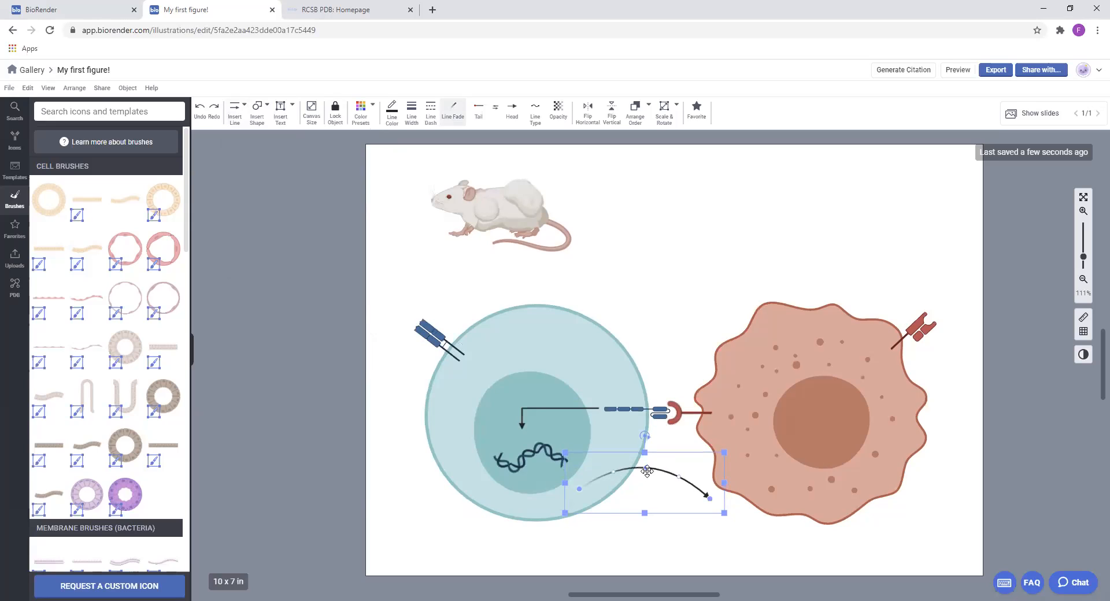
{"action": "left_click_drag", "start_coordinate": [645, 470], "coordinate": [640, 514]}
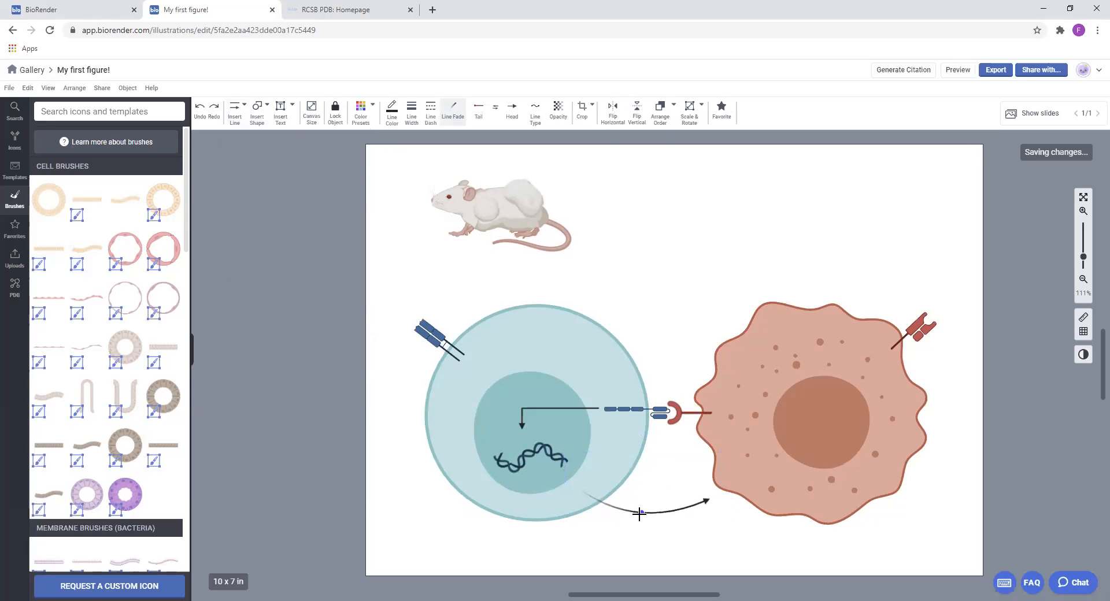
{"action": "left_click", "coordinate": [639, 513]}
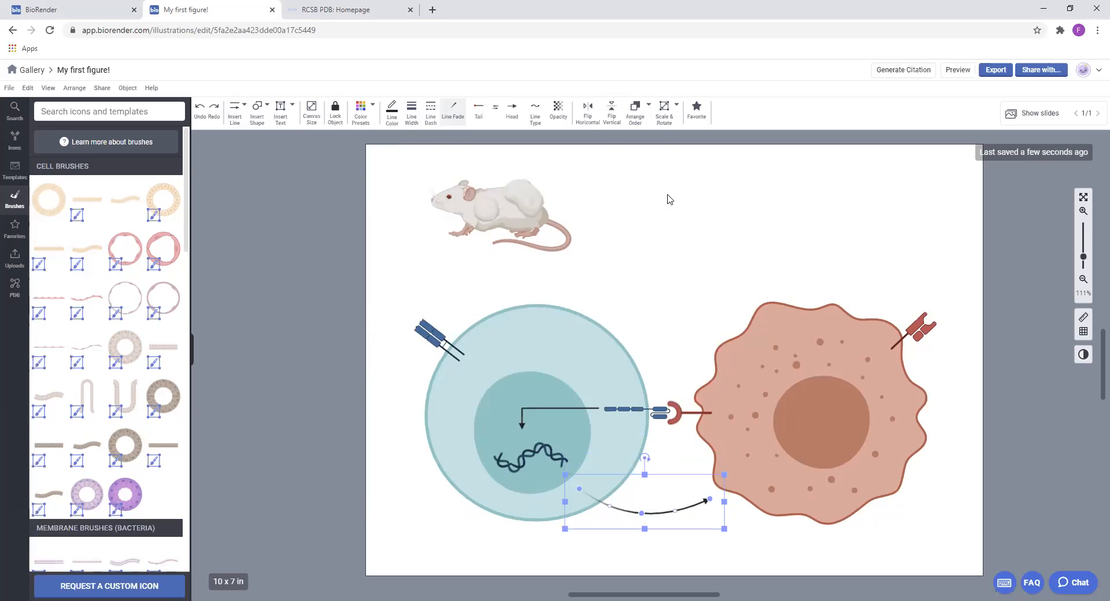
Set the curved arrow's line width to 3 pt
{"action": "left_click", "coordinate": [1081, 212]}
{"action": "left_click", "coordinate": [1081, 212]}
{"action": "left_click", "coordinate": [1081, 212]}
{"action": "left_click", "coordinate": [1081, 212]}
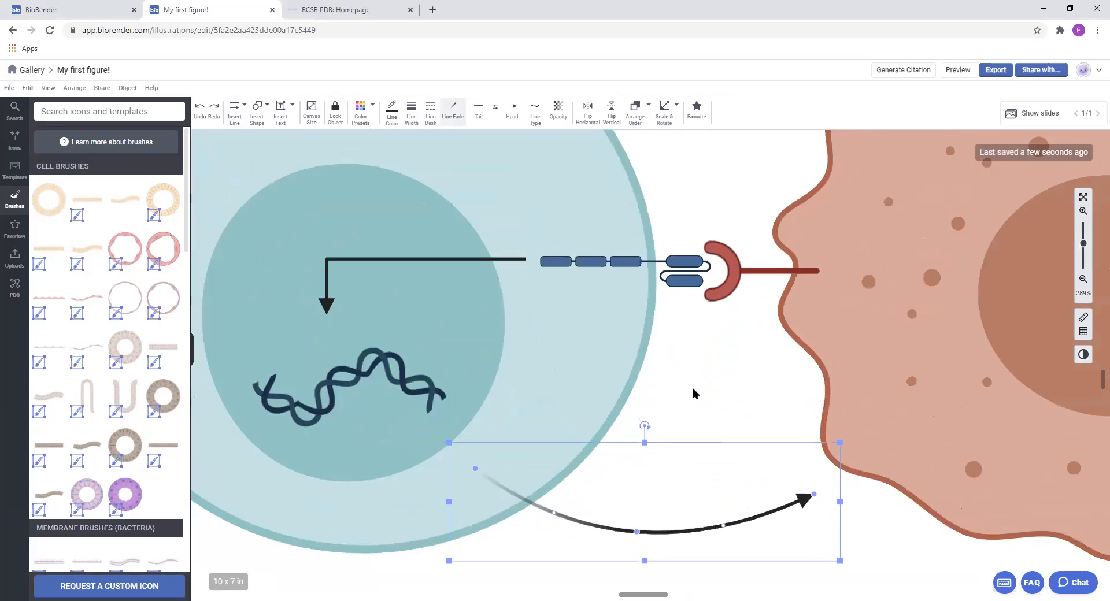
{"action": "left_click_drag", "start_coordinate": [692, 389], "coordinate": [651, 270]}
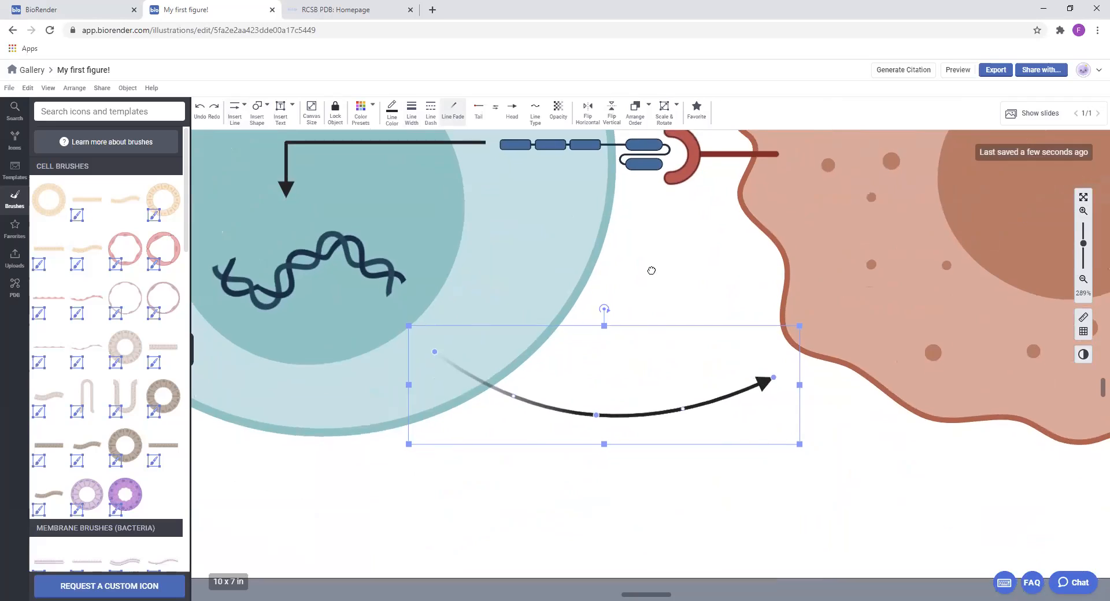
{"action": "left_click", "coordinate": [409, 110]}
{"action": "left_click_drag", "start_coordinate": [457, 144], "coordinate": [454, 146]}
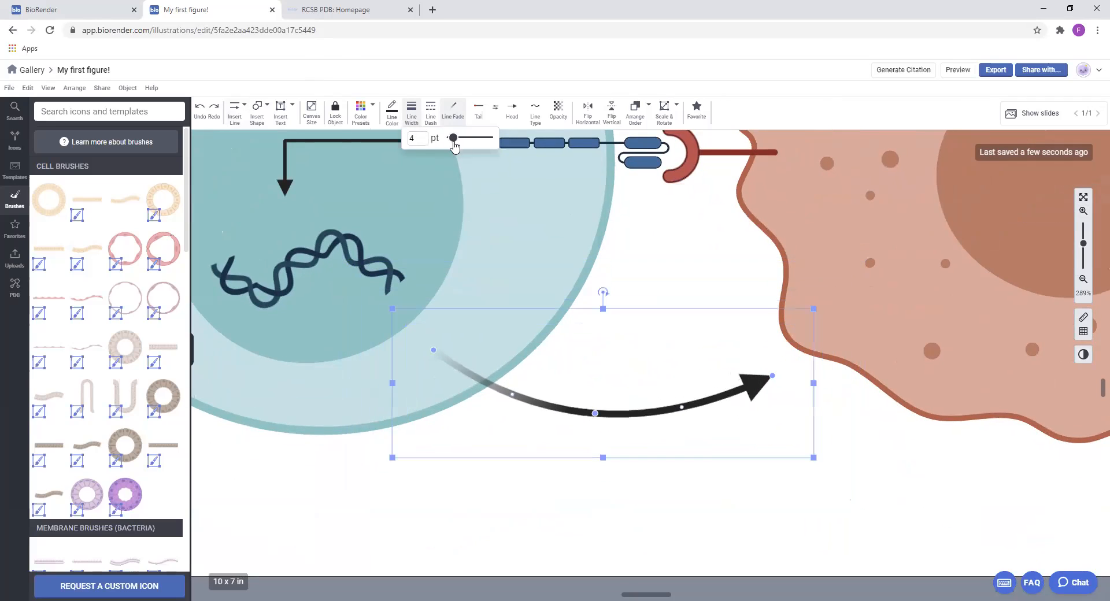
{"action": "double_click", "coordinate": [423, 136]}
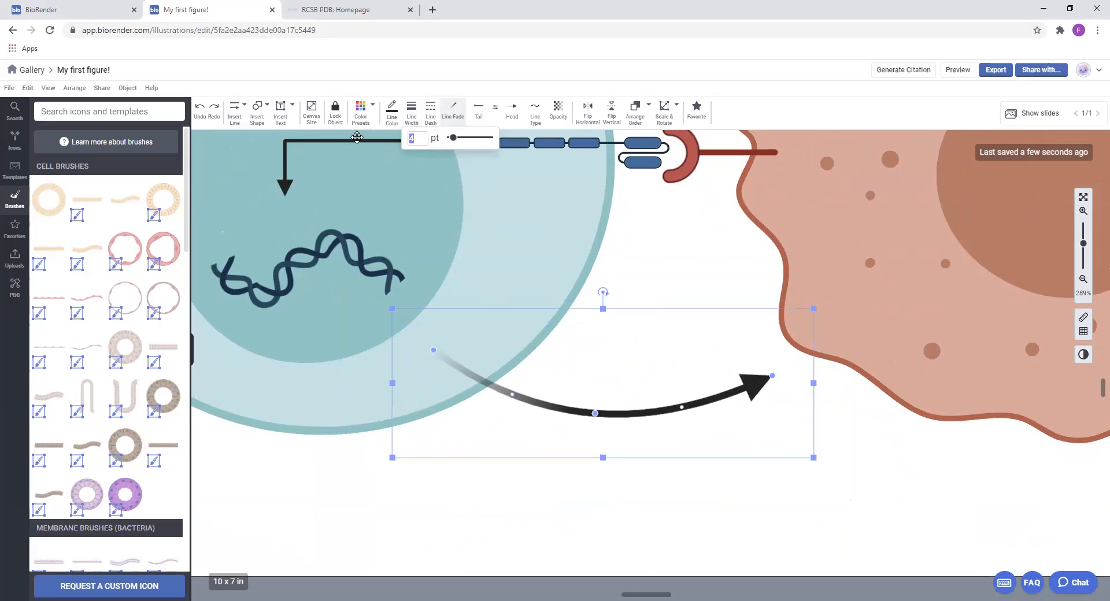
Check the curved arrow's dash options, and switch its line fade off and back on
{"action": "left_click", "coordinate": [430, 111]}
{"action": "mouse_move", "coordinate": [473, 143]}
{"action": "left_mouse_down"}
{"action": "mouse_move", "coordinate": [499, 143]}
{"action": "mouse_move", "coordinate": [472, 143]}
{"action": "left_mouse_up"}
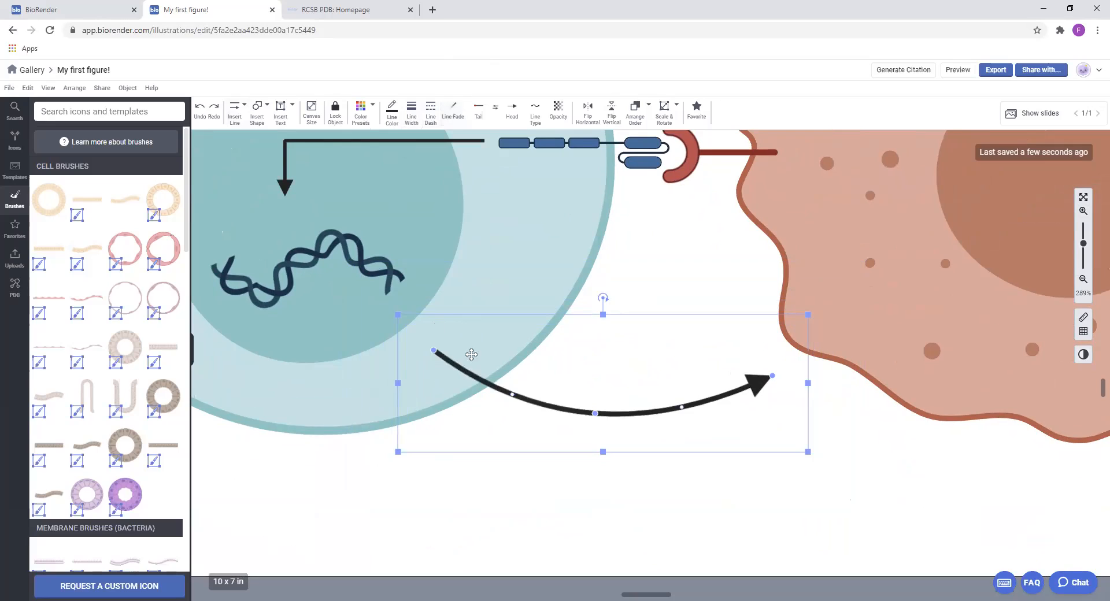
{"action": "left_click", "coordinate": [456, 113]}
{"action": "left_click", "coordinate": [456, 112]}
{"action": "left_click", "coordinate": [456, 112]}
Try a flat inhibitor bar and an open fork as the curved arrow's head
{"action": "left_click", "coordinate": [512, 110]}
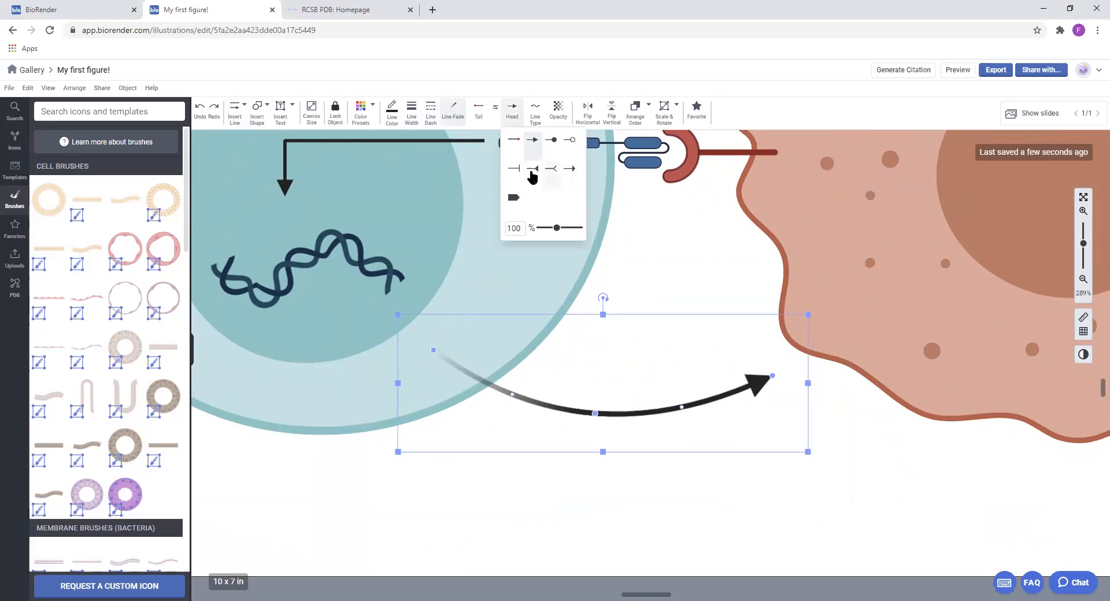
{"action": "left_click", "coordinate": [514, 169]}
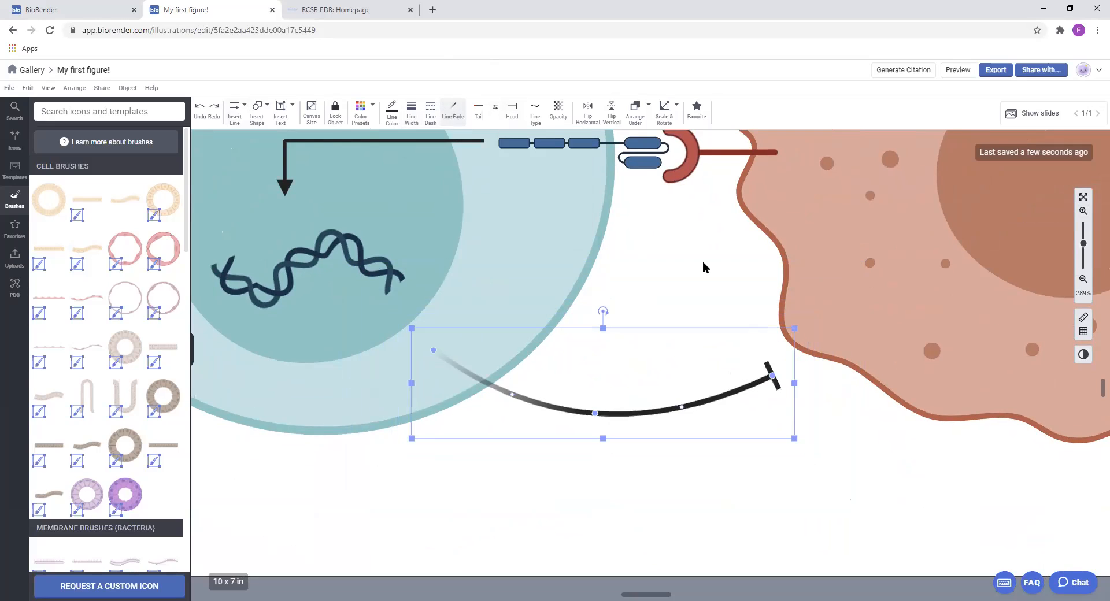
{"action": "left_click", "coordinate": [512, 110]}
{"action": "left_click", "coordinate": [550, 171]}
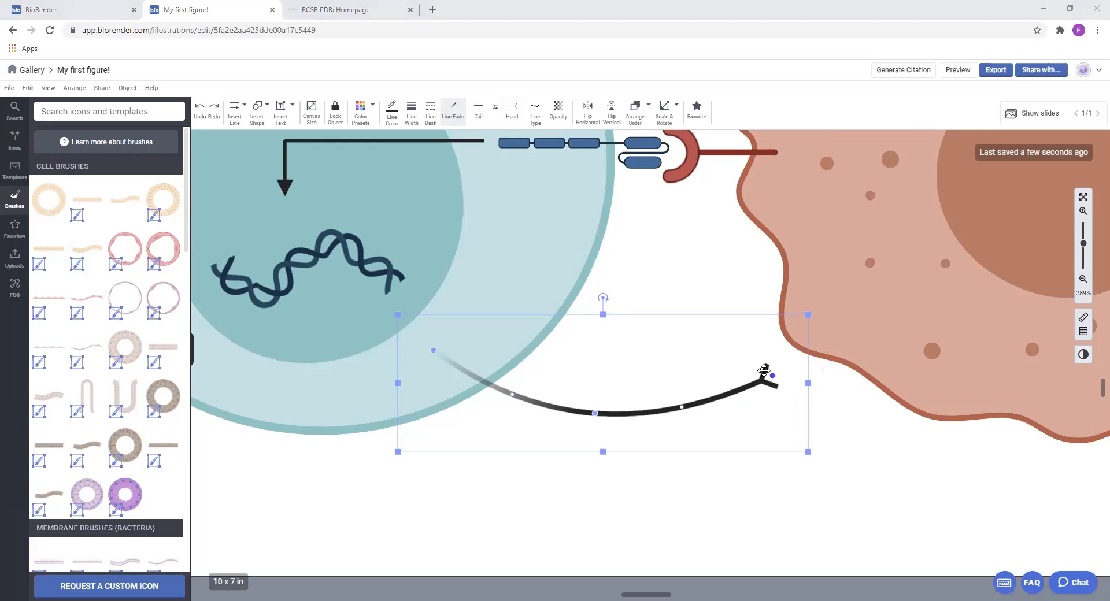
Change the curved arrow's head back to the solid triangle and set the head size to 80%
{"action": "left_click", "coordinate": [512, 116]}
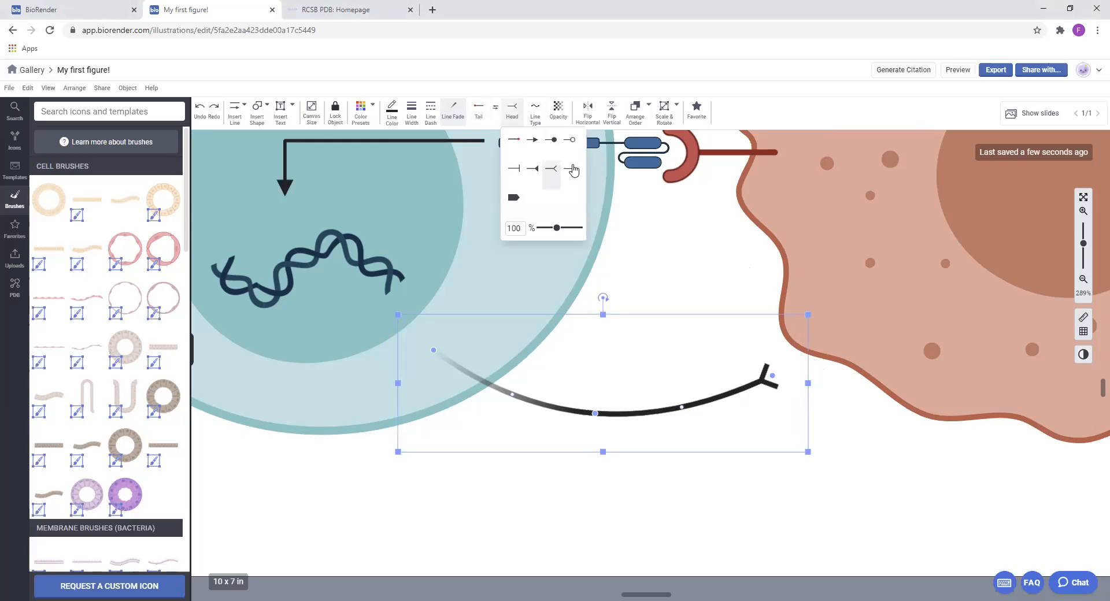
{"action": "left_click", "coordinate": [537, 144]}
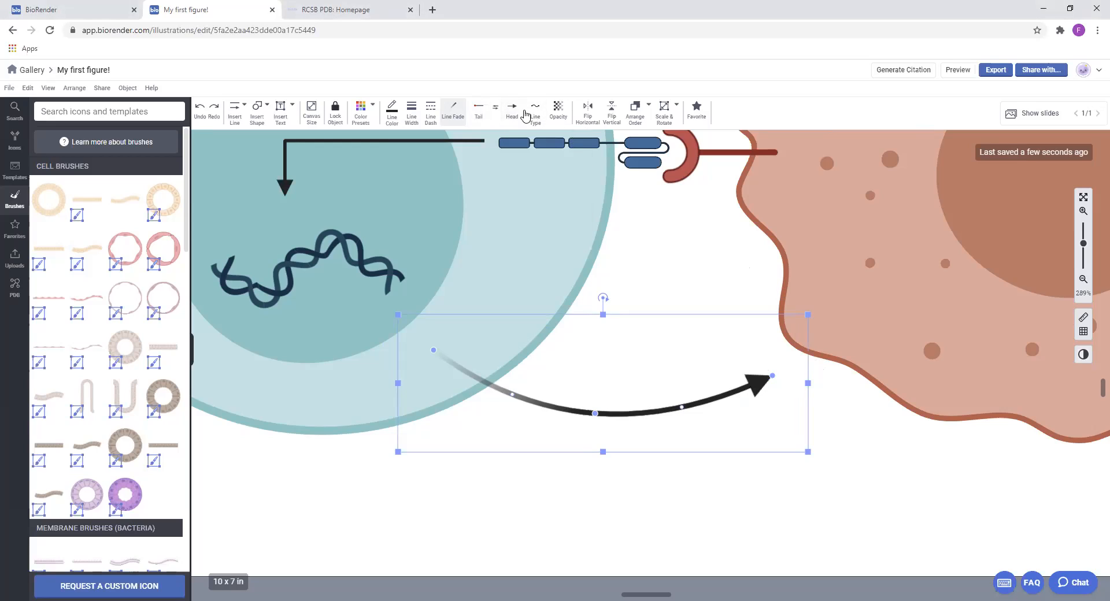
{"action": "mouse_move", "coordinate": [556, 231]}
{"action": "left_mouse_down"}
{"action": "mouse_move", "coordinate": [598, 234]}
{"action": "mouse_move", "coordinate": [543, 229]}
{"action": "mouse_move", "coordinate": [552, 232]}
{"action": "left_mouse_up"}
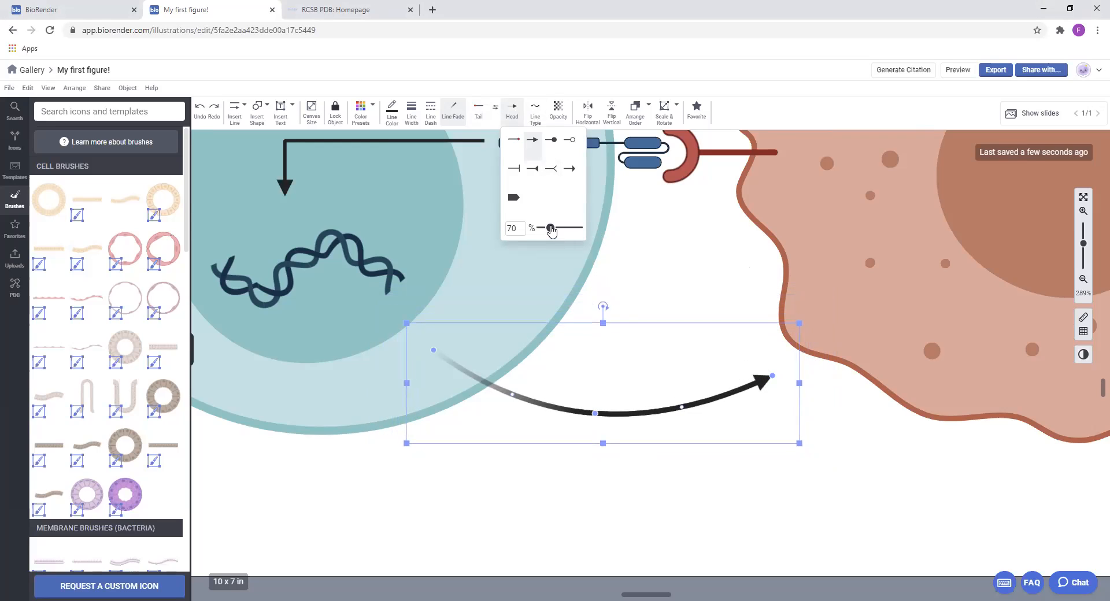
View the curved arrow's line type options, and select the cancer cell, the curved arrow and the red receptor individually
{"action": "left_click", "coordinate": [534, 110]}
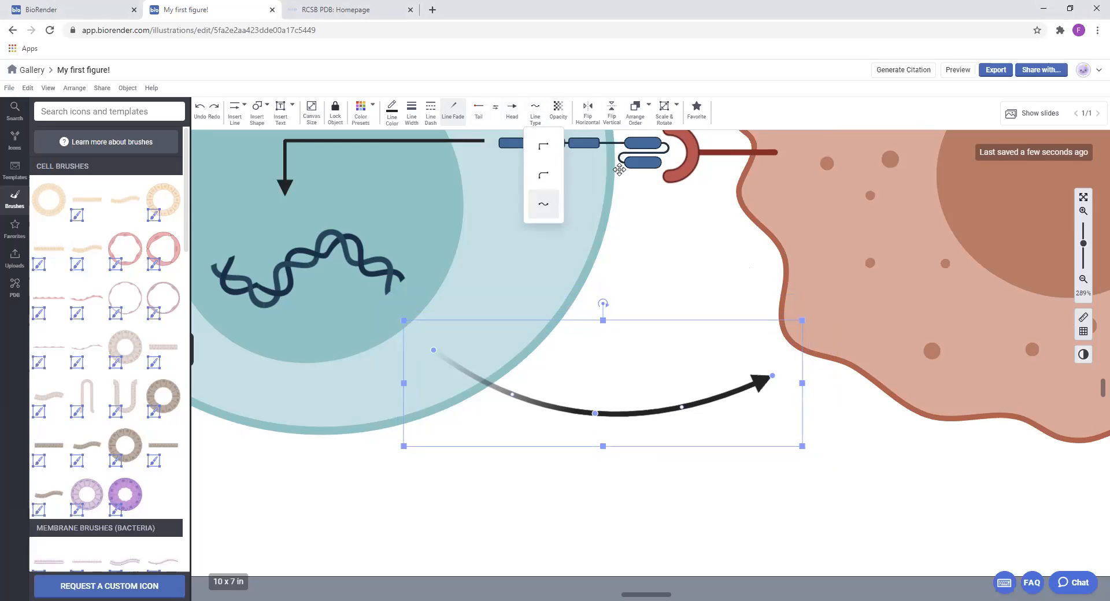
{"action": "left_click", "coordinate": [891, 446]}
{"action": "left_click", "coordinate": [889, 448]}
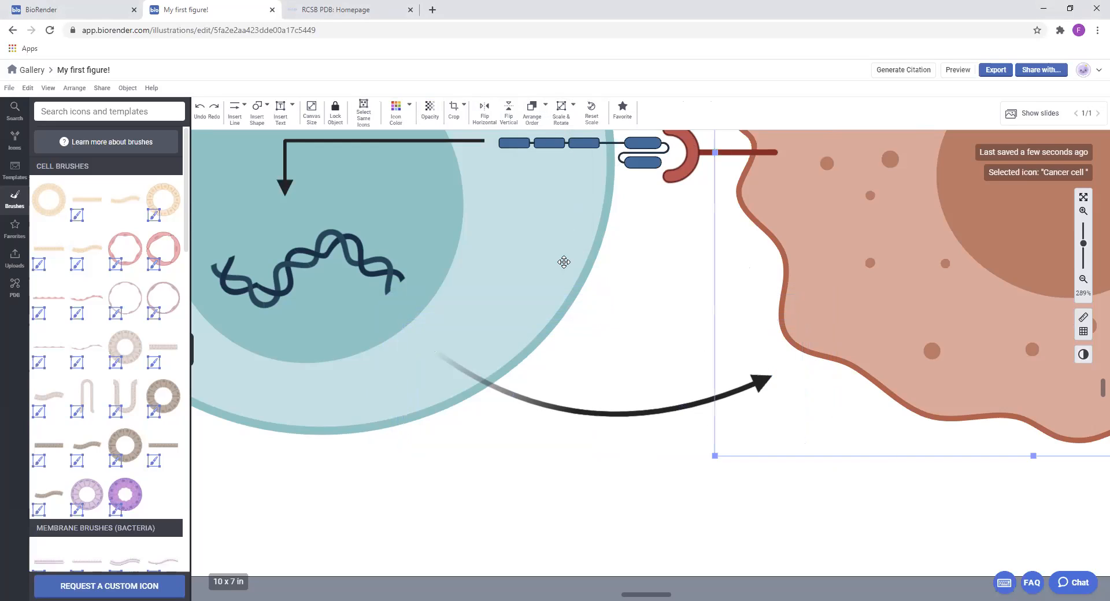
{"action": "left_click", "coordinate": [609, 416]}
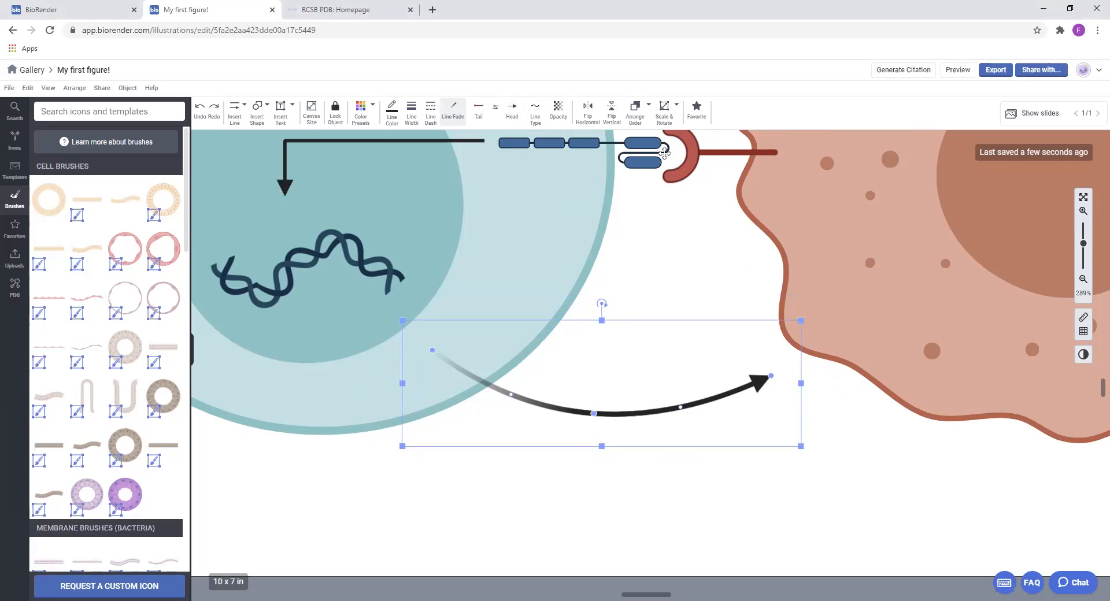
{"action": "left_click", "coordinate": [706, 155]}
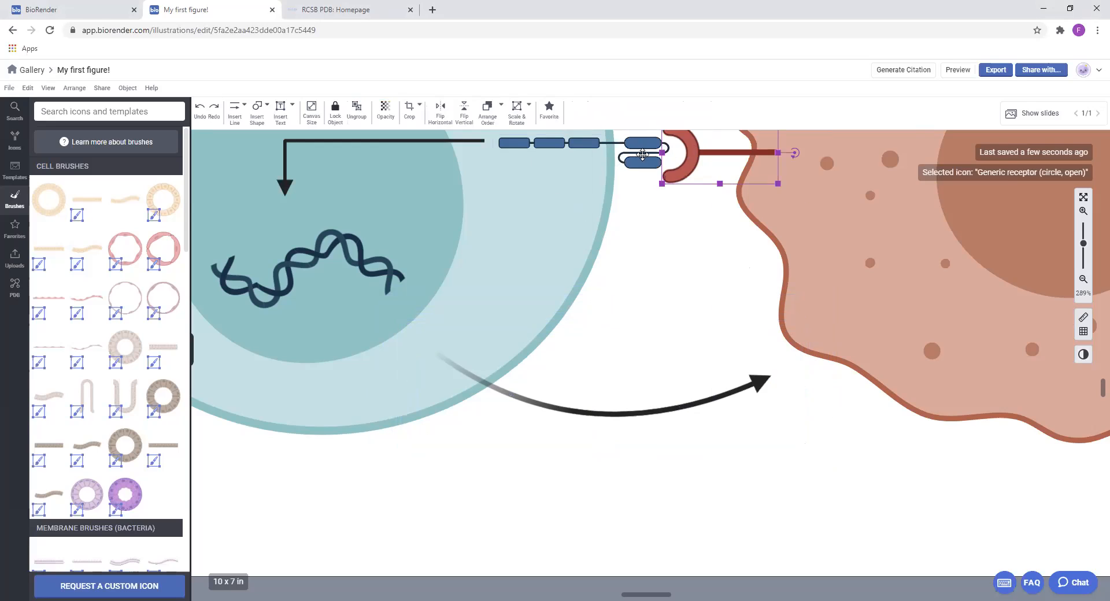
{"action": "left_click", "coordinate": [642, 154]}
Move the curved arrow slightly up and to the right, and color it with the blue sampled from the T-cell's receptor
{"action": "left_click", "coordinate": [640, 411]}
{"action": "left_click_drag", "start_coordinate": [640, 411], "coordinate": [648, 409]}
{"action": "left_click_drag", "start_coordinate": [763, 385], "coordinate": [764, 381]}
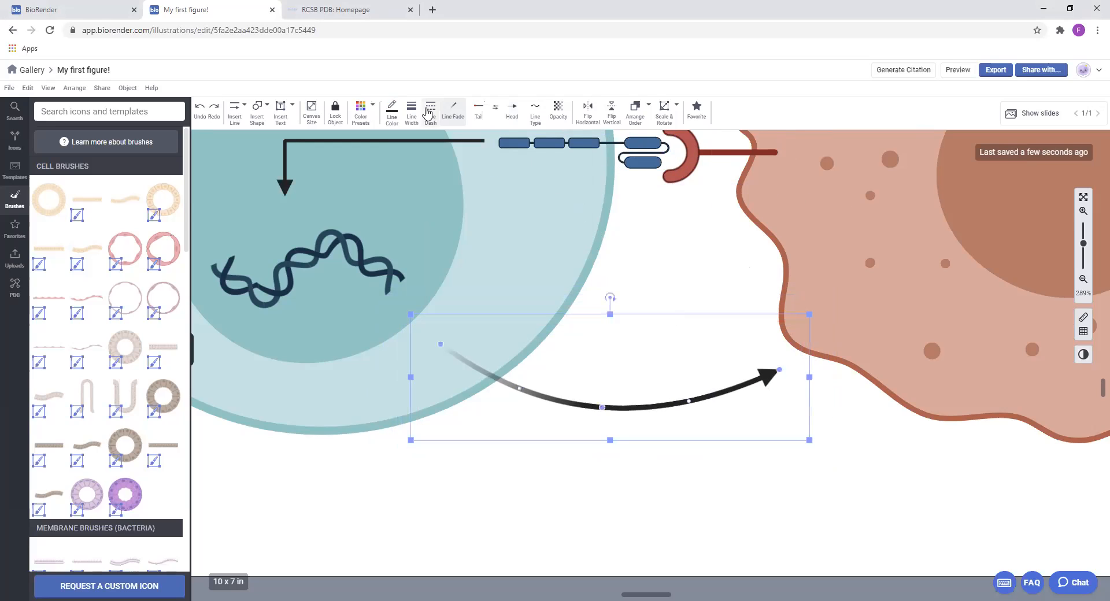
{"action": "left_click", "coordinate": [392, 114]}
{"action": "left_click", "coordinate": [445, 140]}
{"action": "left_click", "coordinate": [550, 143]}
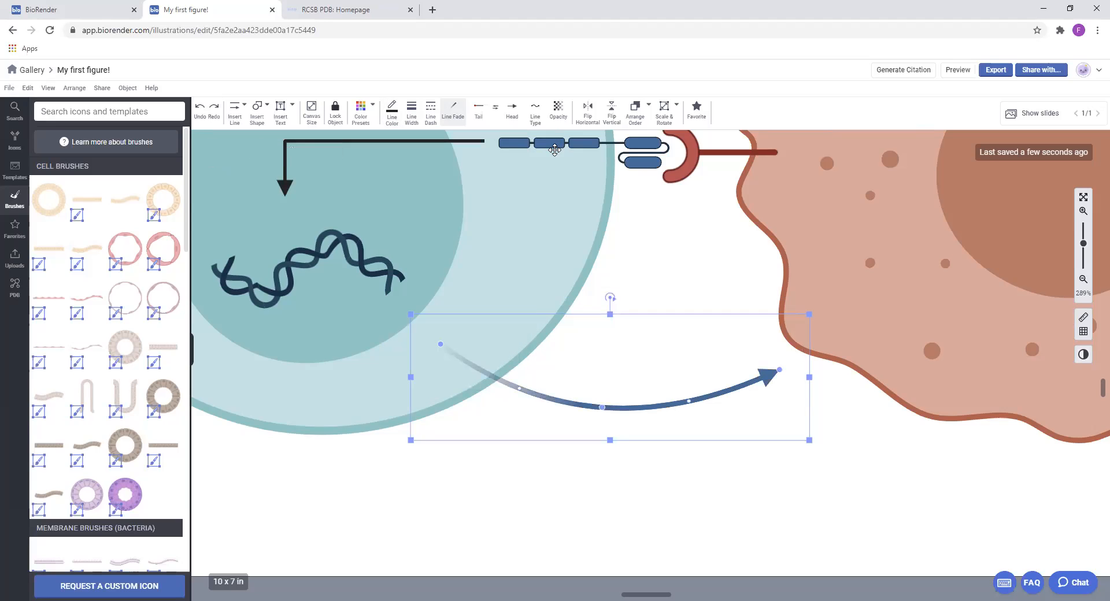
Color the right-angle arrow with the blue sampled from the adjacent receptor
{"action": "scroll", "coordinate": [665, 246], "scroll_direction": "up", "scroll_amount": 2}
{"action": "scroll", "coordinate": [664, 246], "scroll_direction": "left", "scroll_amount": 3}
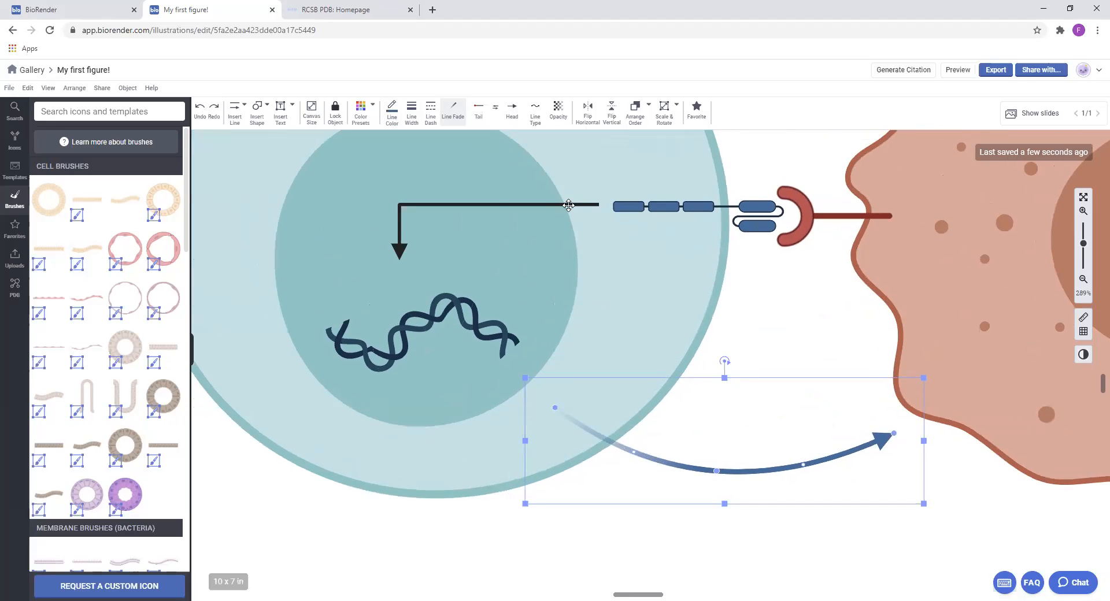
{"action": "left_click", "coordinate": [569, 205]}
{"action": "left_click", "coordinate": [398, 115]}
{"action": "left_click", "coordinate": [457, 140]}
{"action": "left_click", "coordinate": [636, 205]}
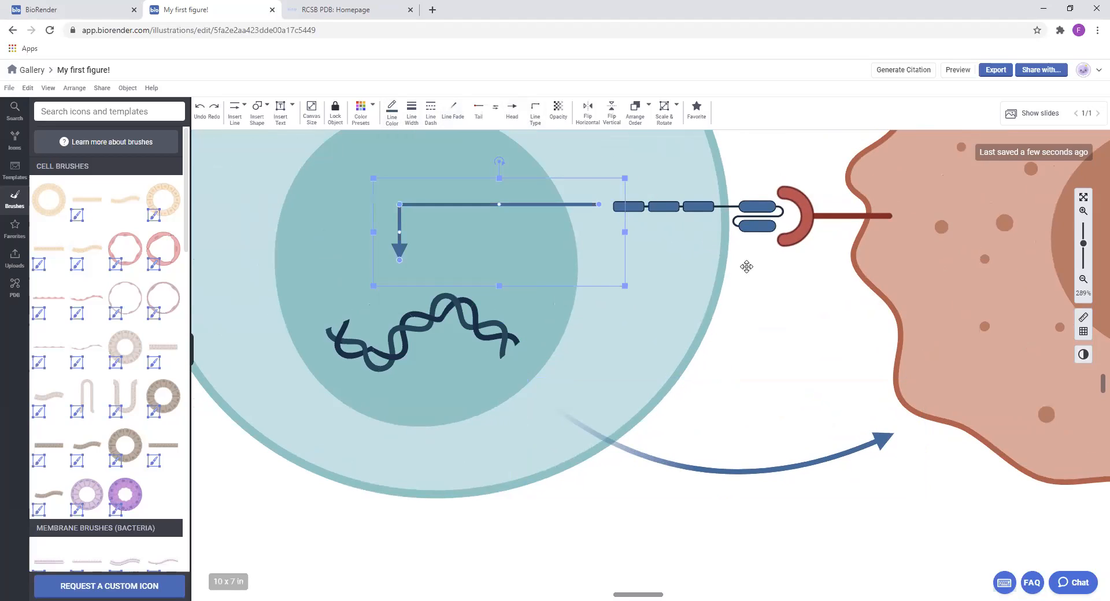
Recolor the right-angle arrow with the dark navy sampled from the T-cell receptor's thin connecting line
{"action": "left_click", "coordinate": [396, 113]}
{"action": "left_click", "coordinate": [456, 141]}
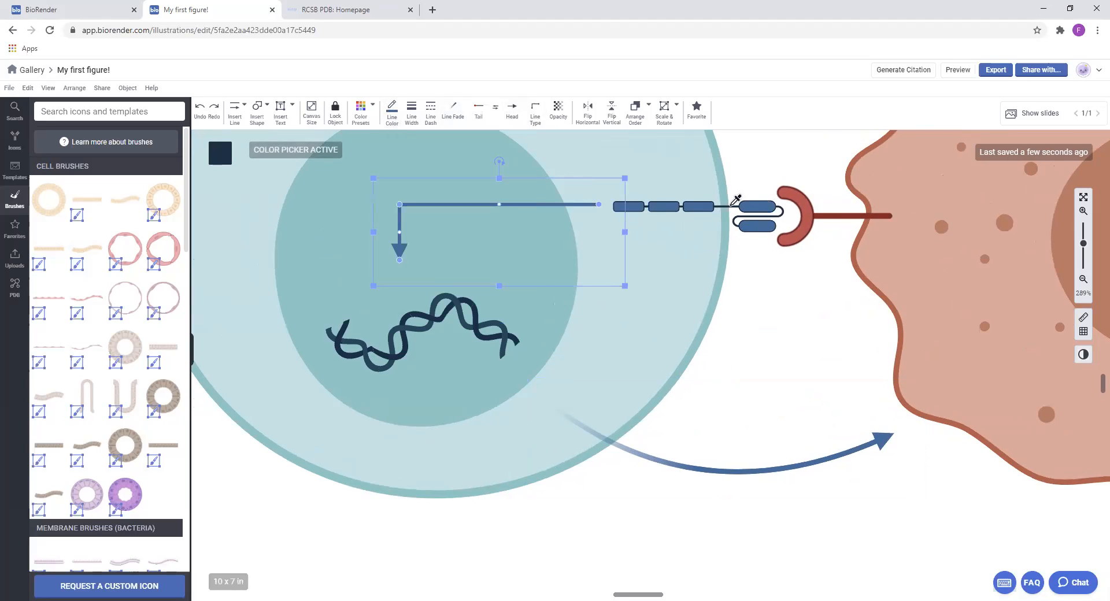
{"action": "left_click", "coordinate": [732, 207]}
{"action": "left_click", "coordinate": [849, 323]}
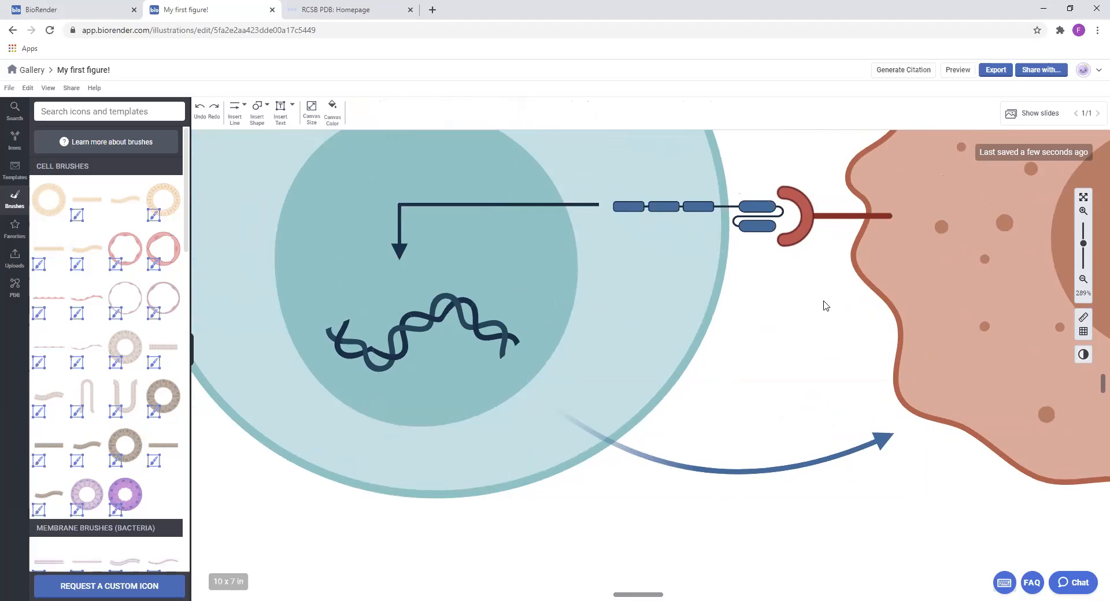
Recolor the curved arrow between the cells with the same dark navy sampled from the receptor's connecting line
{"action": "left_click", "coordinate": [747, 471]}
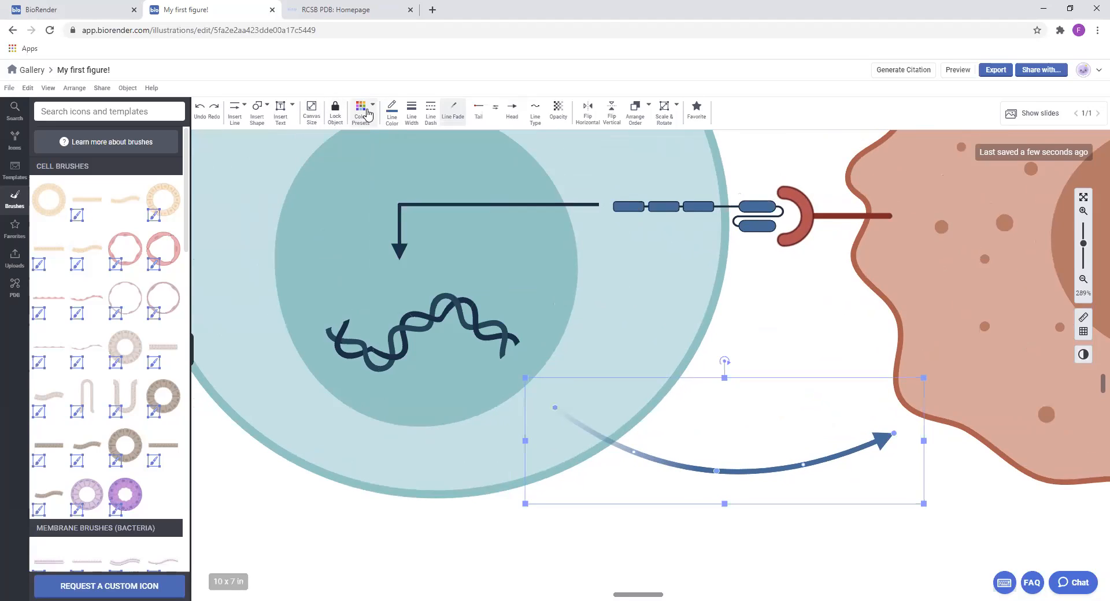
{"action": "left_click", "coordinate": [392, 116]}
{"action": "left_click", "coordinate": [455, 142]}
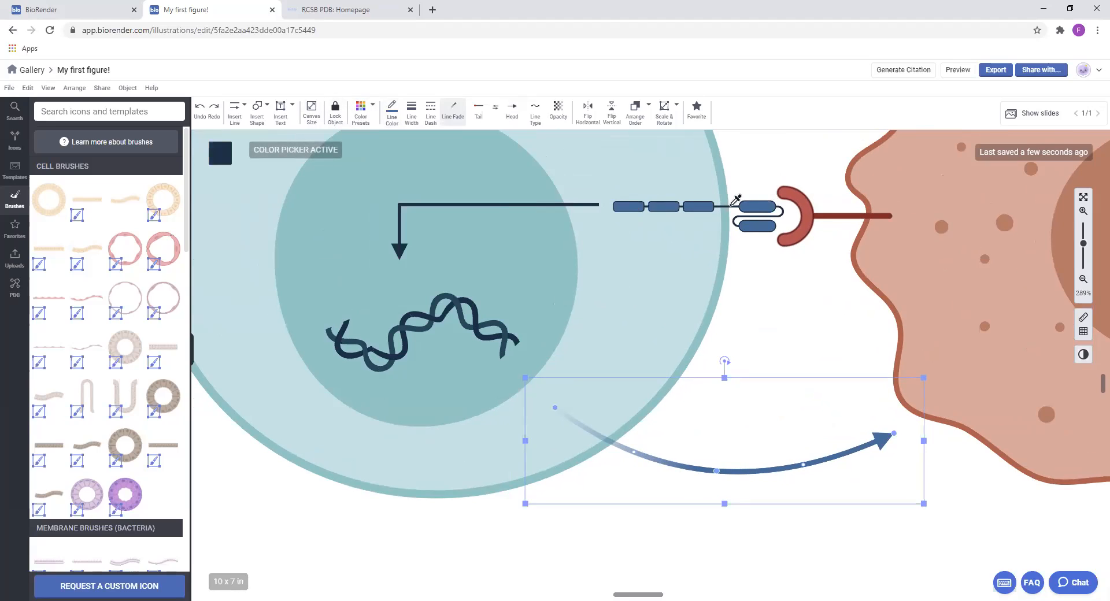
{"action": "left_click", "coordinate": [730, 206]}
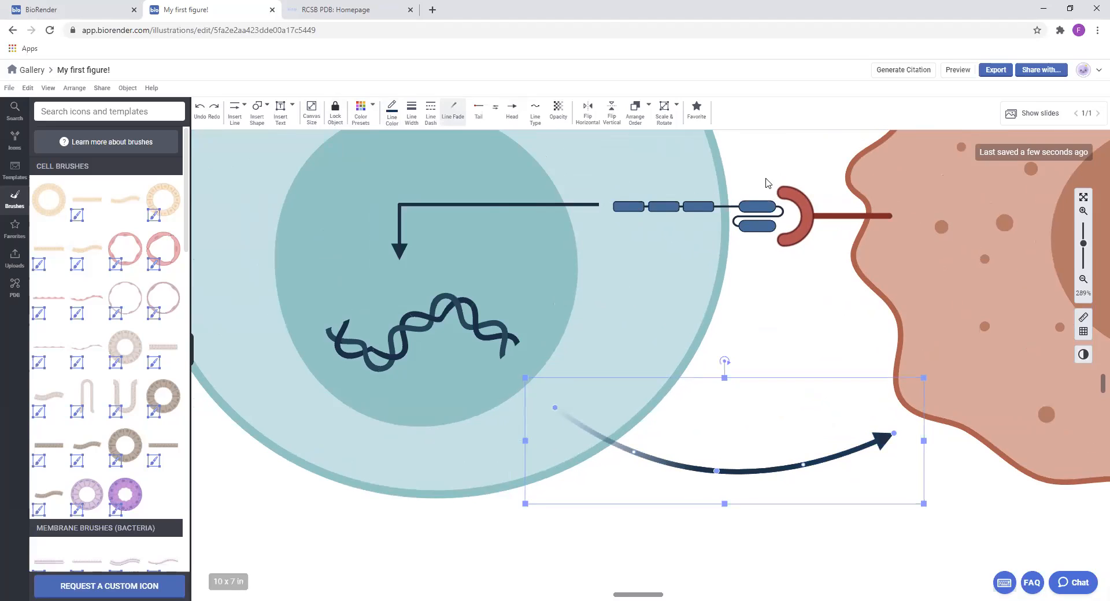
{"action": "left_click", "coordinate": [805, 186]}
Search the icon library for "cytokines"
{"action": "scroll", "coordinate": [847, 301], "scroll_direction": "down", "scroll_amount": 5}
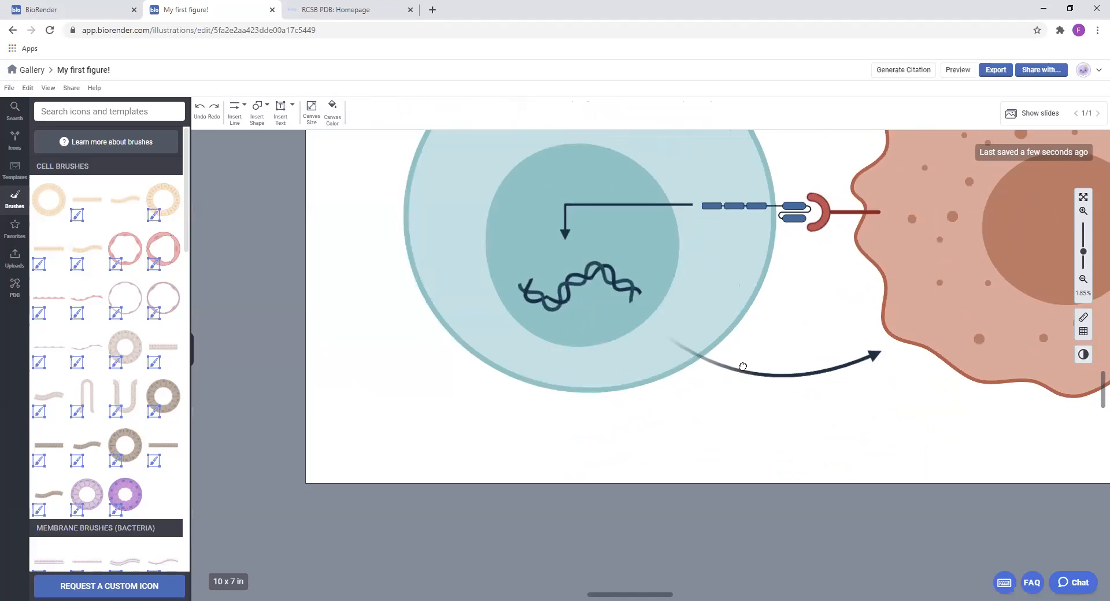
{"action": "left_click", "coordinate": [130, 109]}
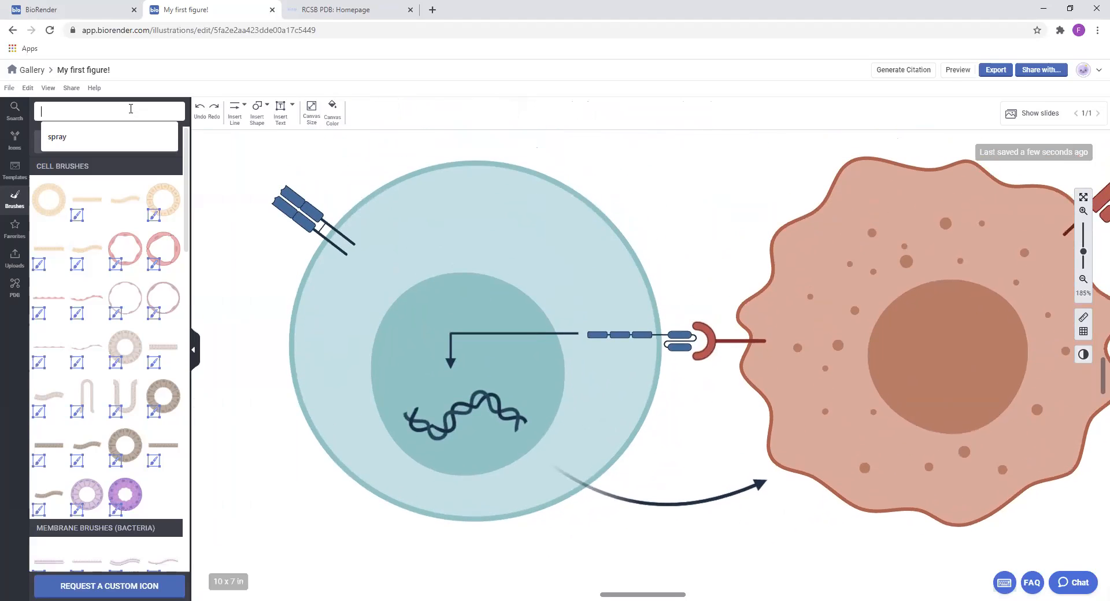
{"action": "type", "text": "cyto"}
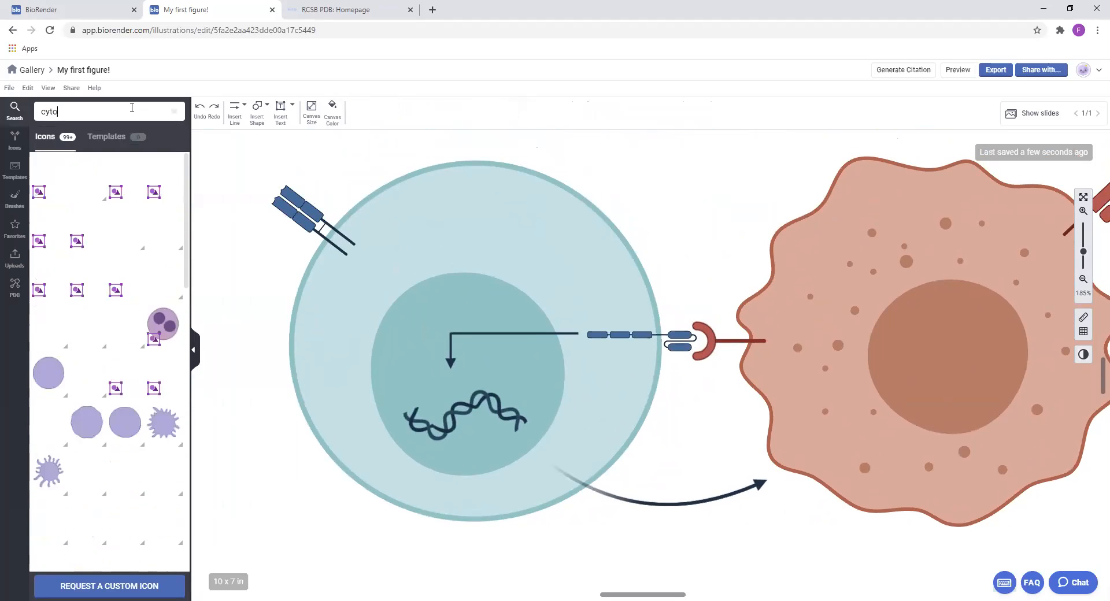
{"action": "type", "text": "kines"}
Add the "Spray of spheres 1" icon and position it over the curved arrow's tail at the T-cell's edge
{"action": "mouse_move", "coordinate": [120, 219]}
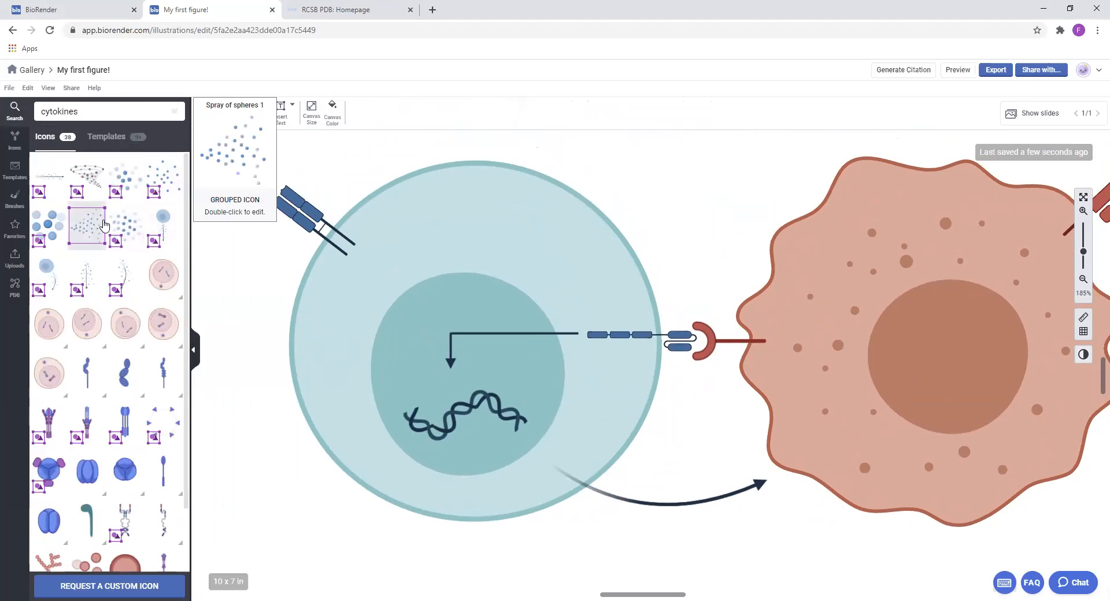
{"action": "left_click_drag", "start_coordinate": [104, 225], "coordinate": [692, 403]}
{"action": "left_click", "coordinate": [703, 396]}
{"action": "left_click_drag", "start_coordinate": [753, 448], "coordinate": [644, 477]}
{"action": "left_click", "coordinate": [859, 553]}
Insert a text box above the teal cell containing the label "T-Cell"
{"action": "scroll", "coordinate": [830, 487], "scroll_direction": "down", "scroll_amount": 3}
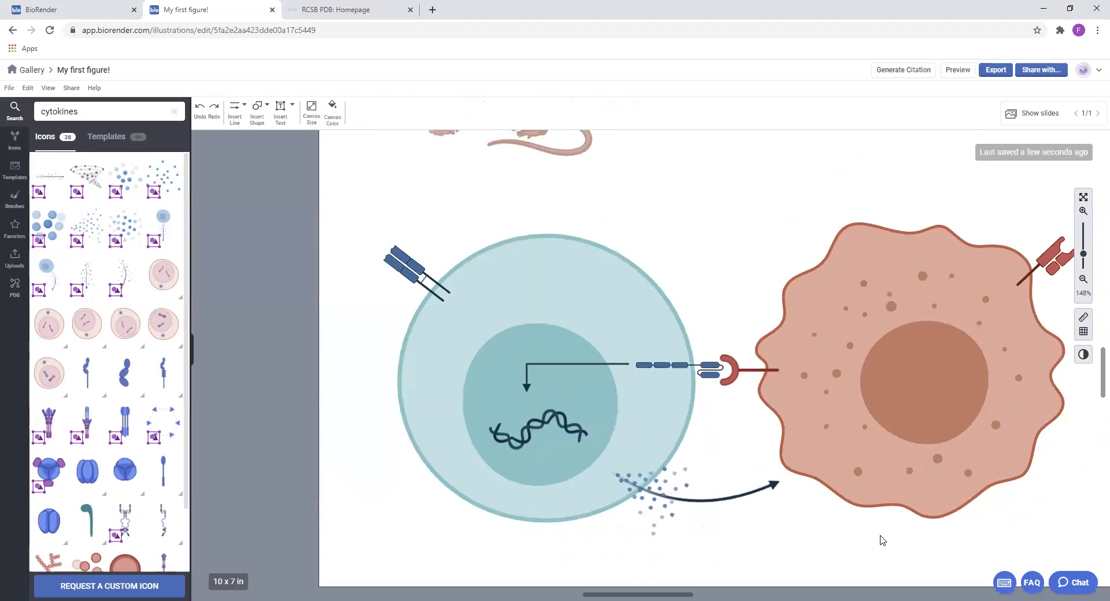
{"action": "left_click_drag", "start_coordinate": [974, 557], "coordinate": [324, 292]}
{"action": "left_click", "coordinate": [737, 169]}
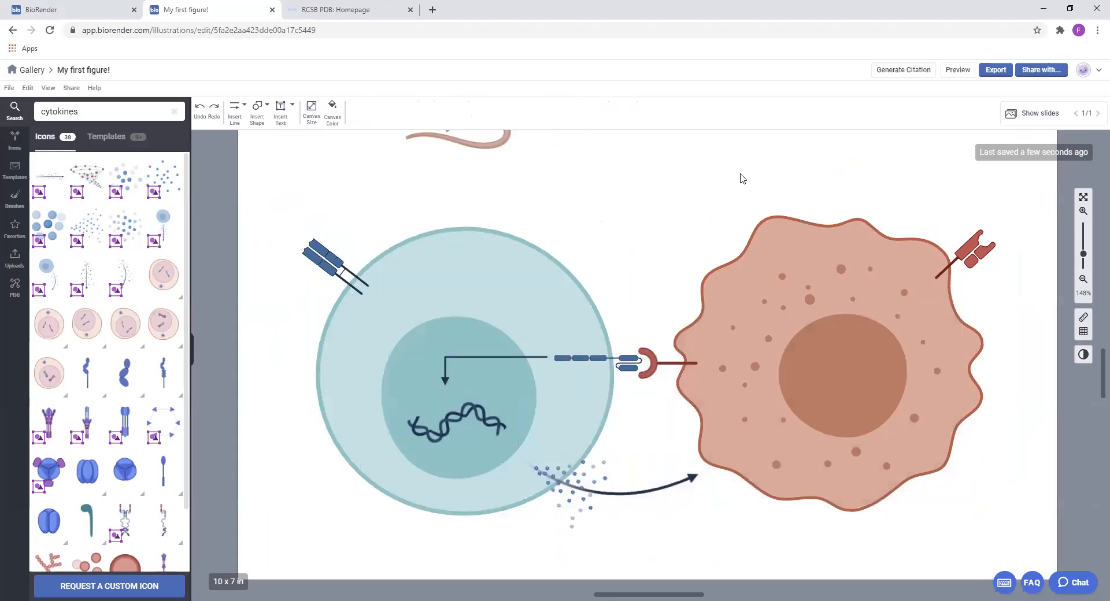
{"action": "left_click_drag", "start_coordinate": [738, 173], "coordinate": [738, 194]}
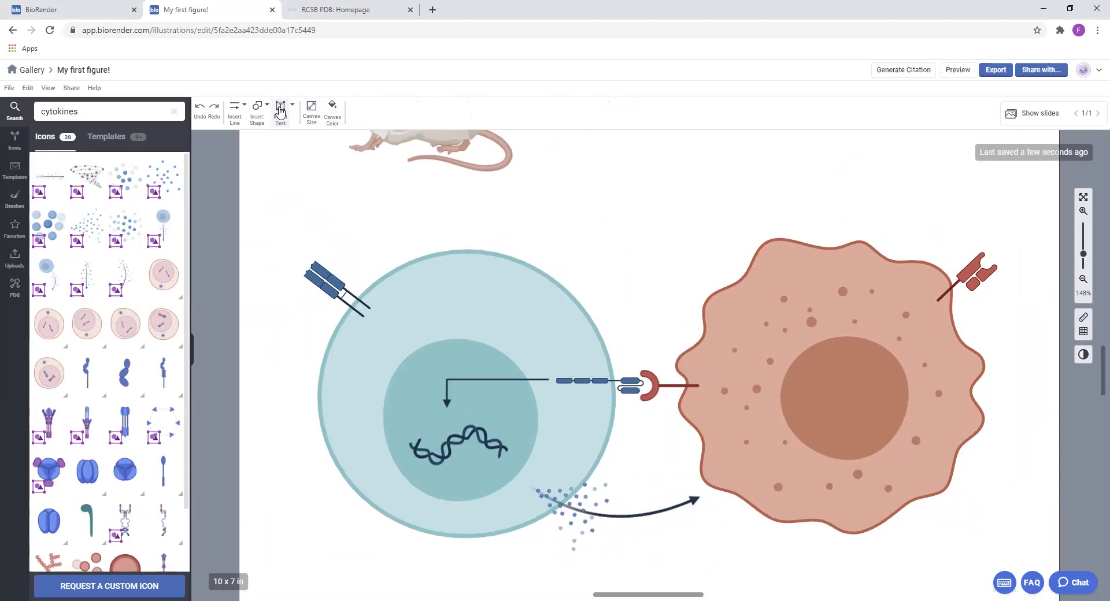
{"action": "left_click_drag", "start_coordinate": [399, 199], "coordinate": [551, 242]}
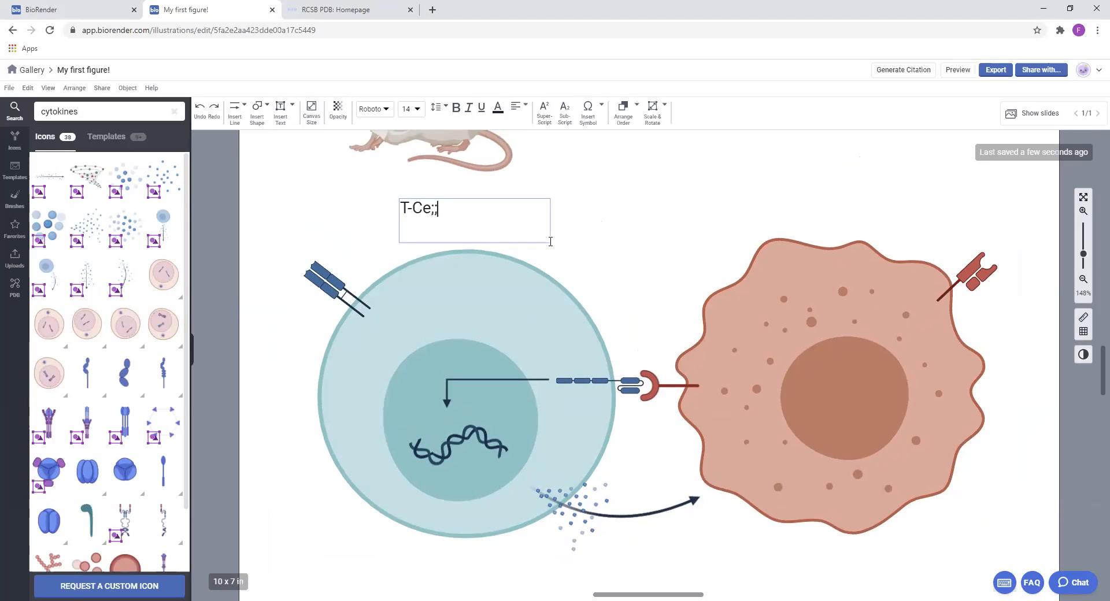
Color the "T-Cell" label text with the blue sampled from the receptor on the cell's upper left
{"action": "key", "text": "ctrl+a"}
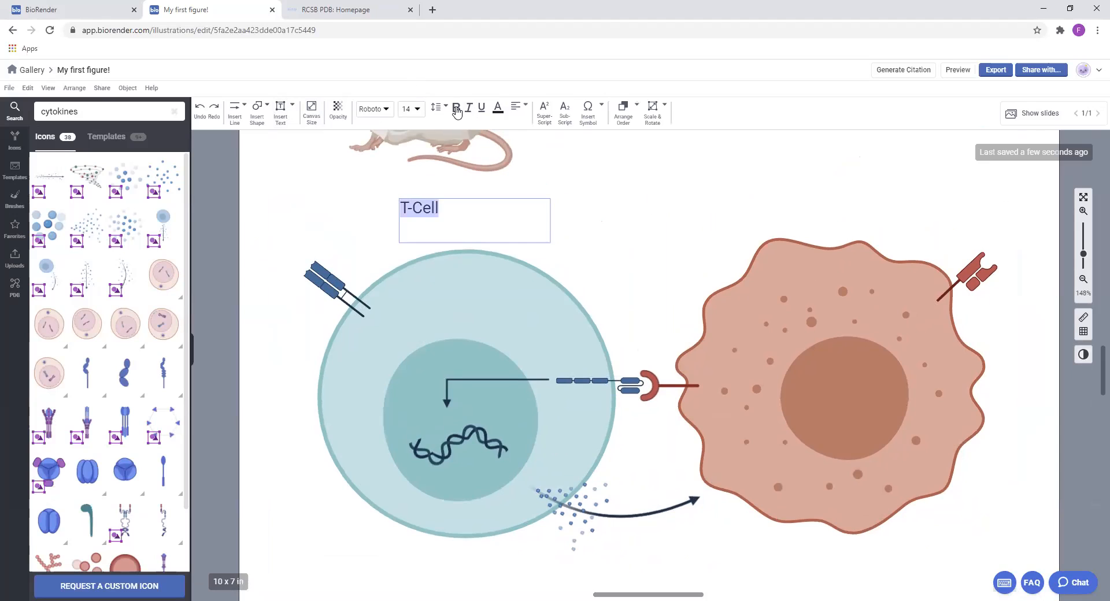
{"action": "left_click", "coordinate": [500, 112]}
{"action": "left_click", "coordinate": [541, 144]}
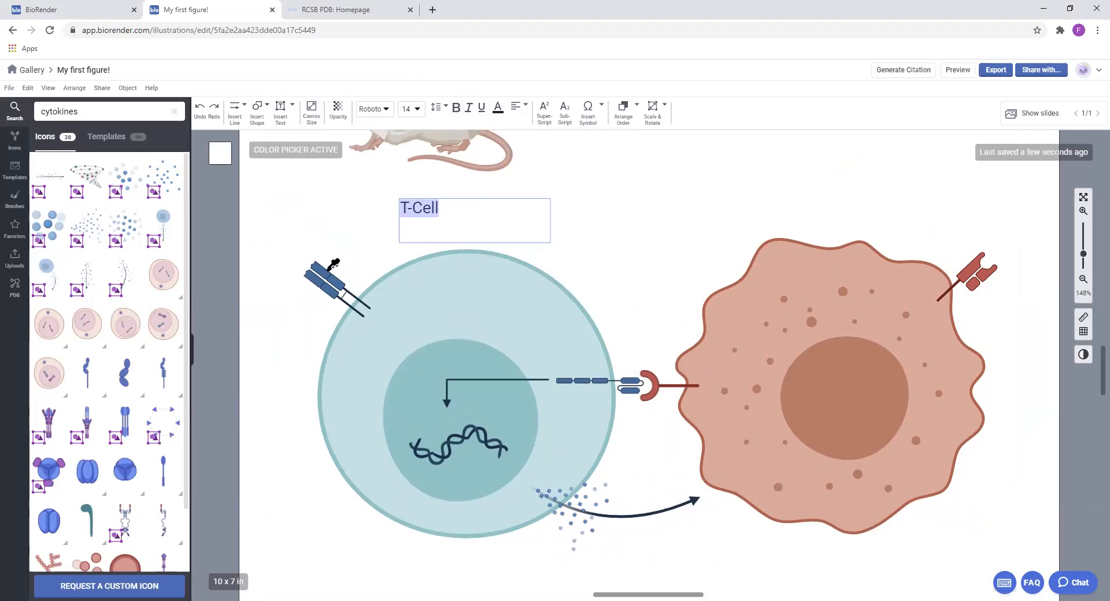
{"action": "left_click", "coordinate": [327, 271]}
Make the "T-Cell" label bold and center-align it in its text box
{"action": "double_click", "coordinate": [462, 215]}
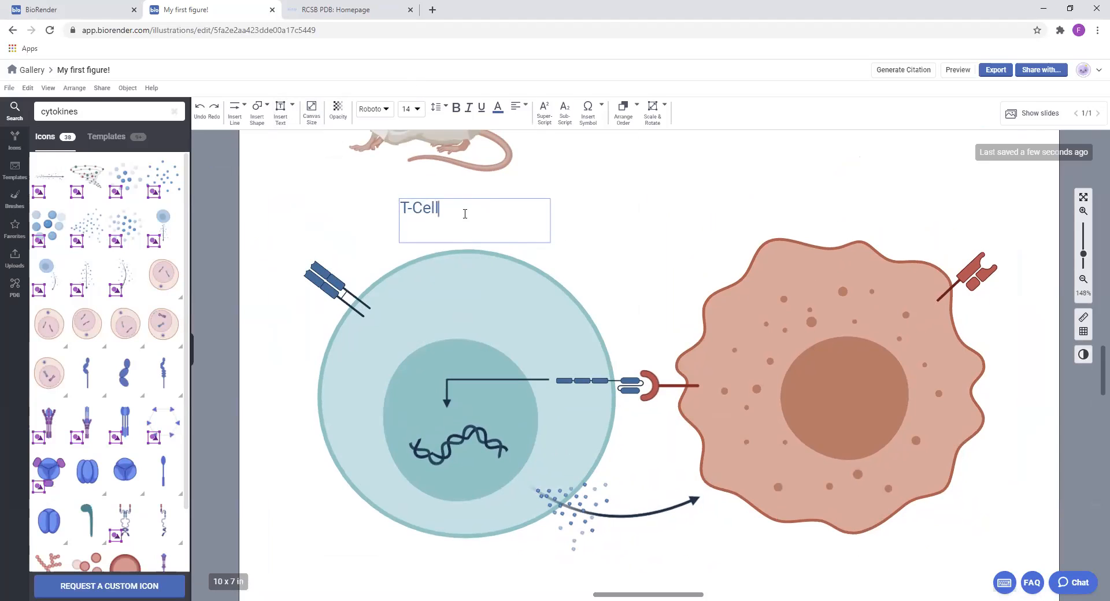
{"action": "left_click_drag", "start_coordinate": [466, 213], "coordinate": [395, 185]}
{"action": "left_click", "coordinate": [456, 108]}
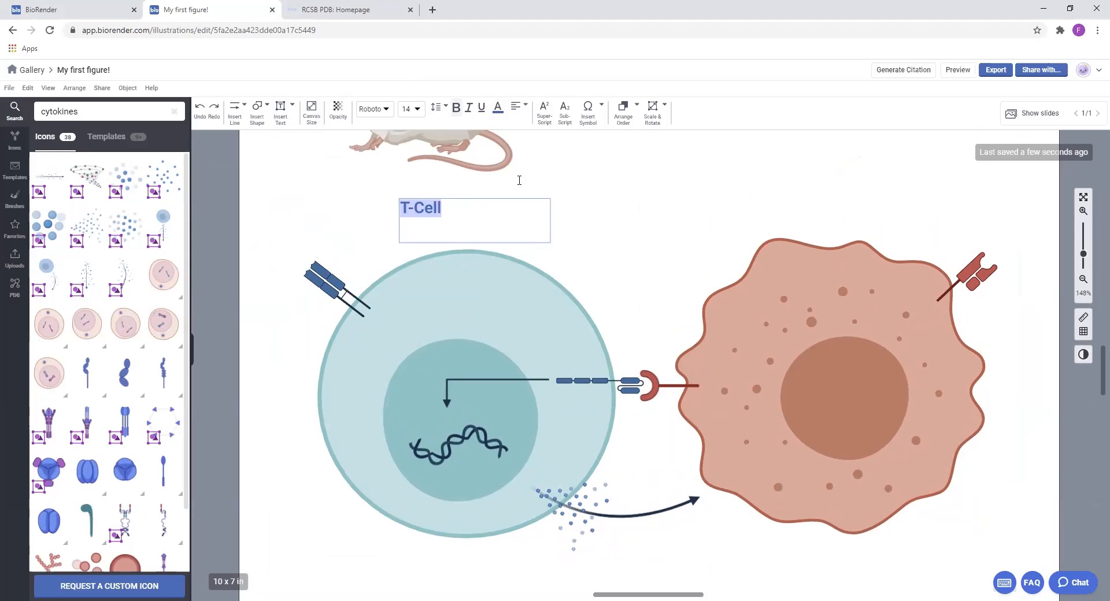
{"action": "left_click", "coordinate": [516, 114]}
{"action": "left_click", "coordinate": [538, 140]}
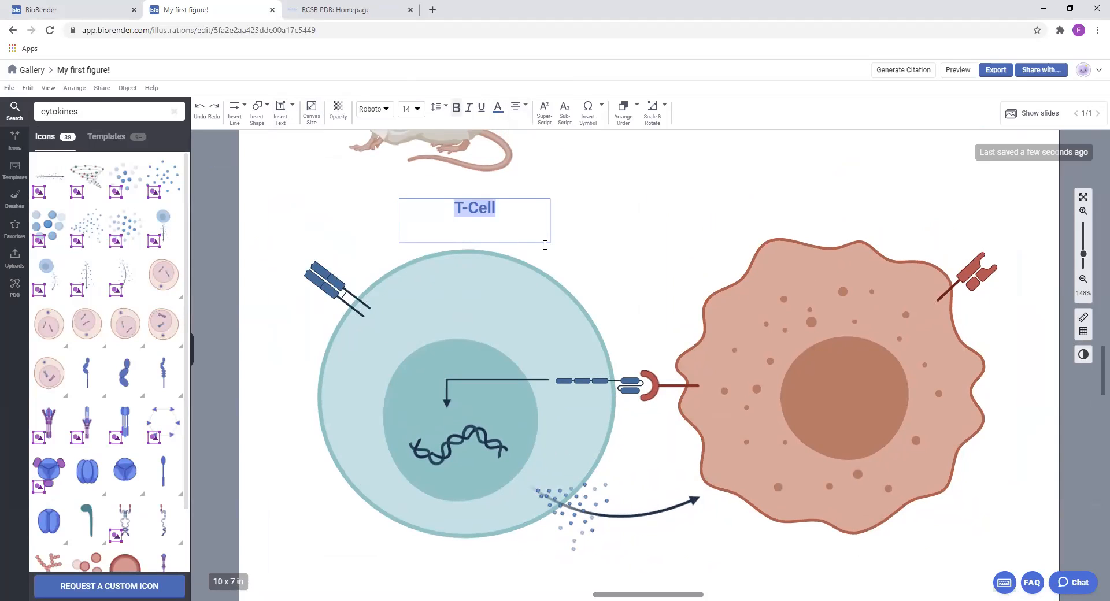
Move the "T-Cell" label so it is aligned centrally above the teal cell
{"action": "left_click", "coordinate": [565, 236]}
{"action": "left_click", "coordinate": [489, 210]}
{"action": "left_click_drag", "start_coordinate": [470, 206], "coordinate": [469, 205]}
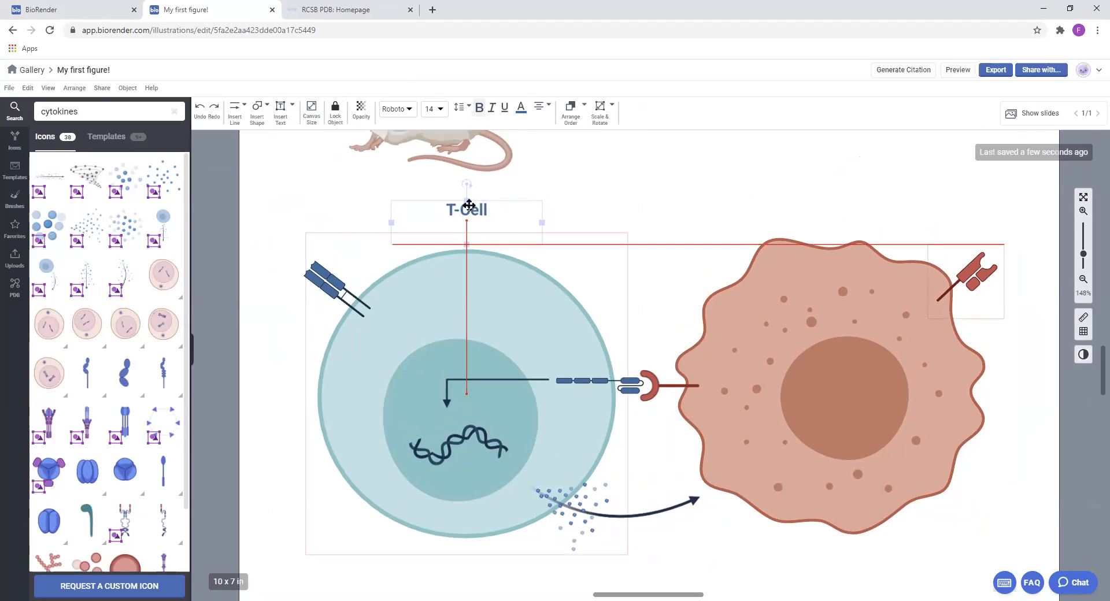
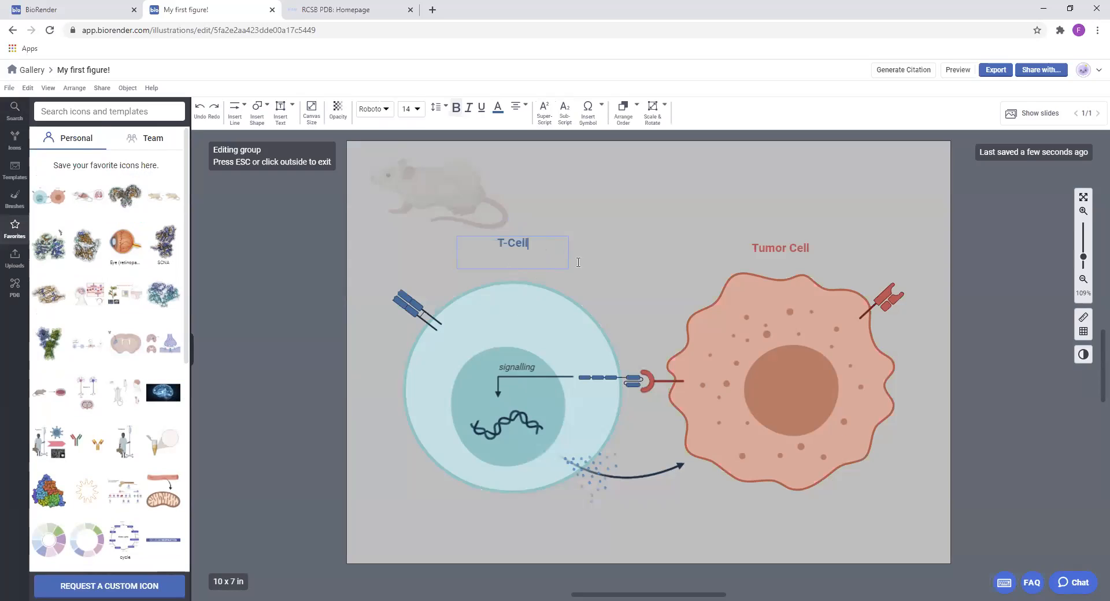
Lower the "T-Cell" label into line with the "Tumor Cell" label and leave group editing
{"action": "left_click", "coordinate": [573, 262]}
{"action": "left_click_drag", "start_coordinate": [512, 242], "coordinate": [512, 246]}
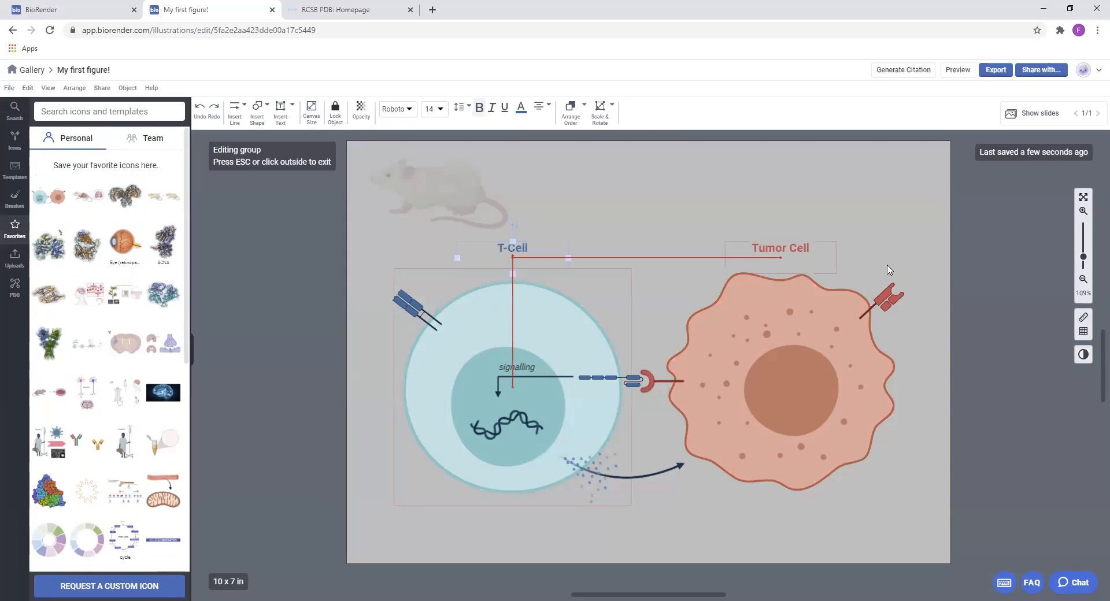
{"action": "left_click", "coordinate": [994, 265]}
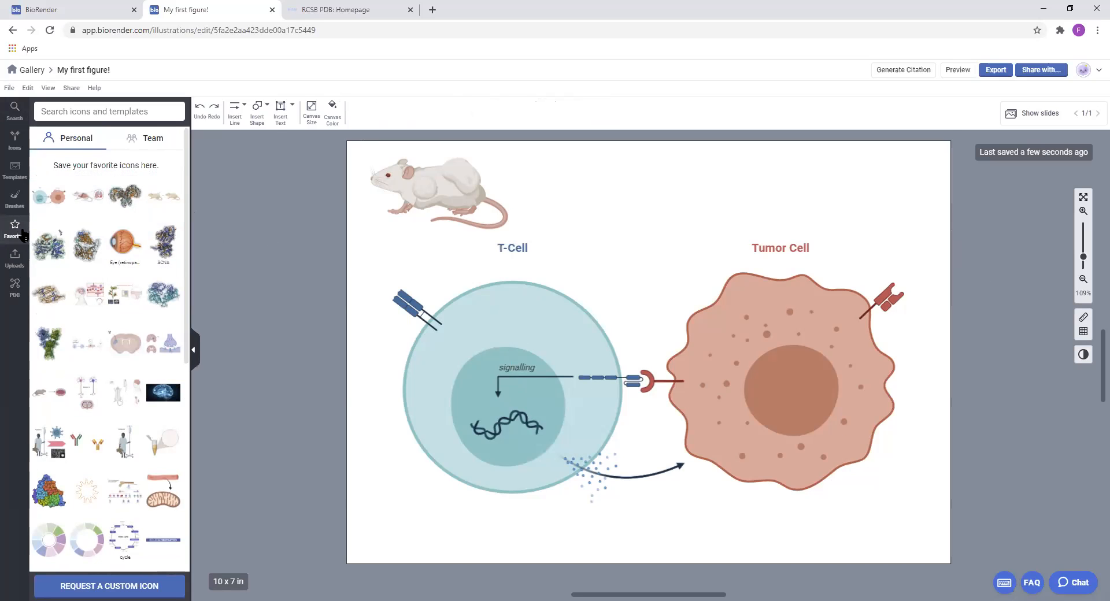
Delete the grouped T-cell and tumor cell illustration from the canvas, leaving only the mouse
{"action": "scroll", "coordinate": [128, 232], "scroll_direction": "down", "scroll_amount": 7}
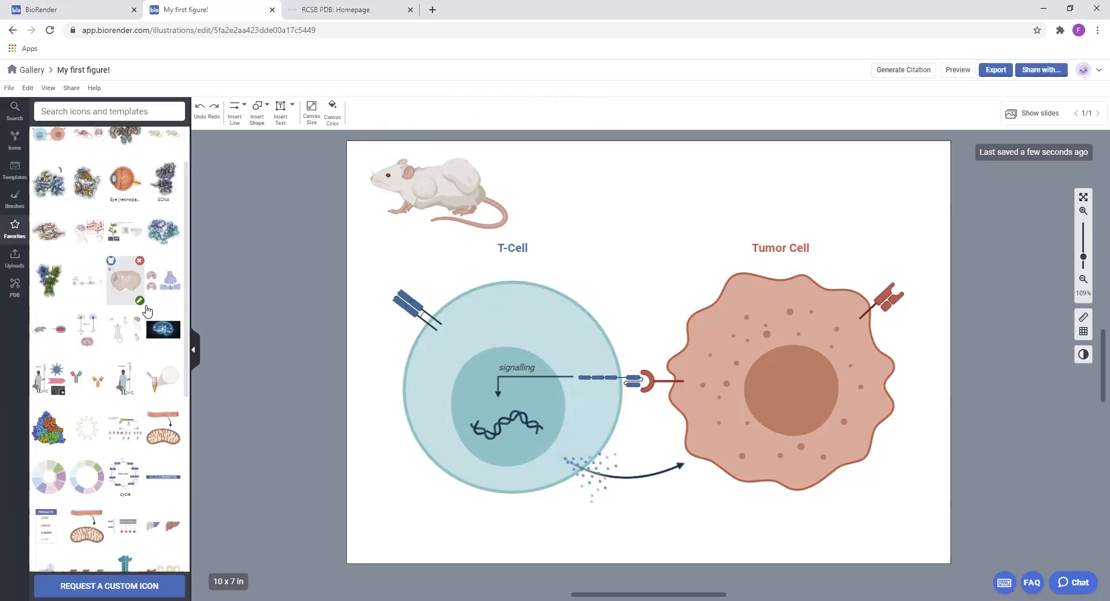
{"action": "left_click", "coordinate": [549, 347]}
{"action": "left_click_drag", "start_coordinate": [549, 347], "coordinate": [549, 331]}
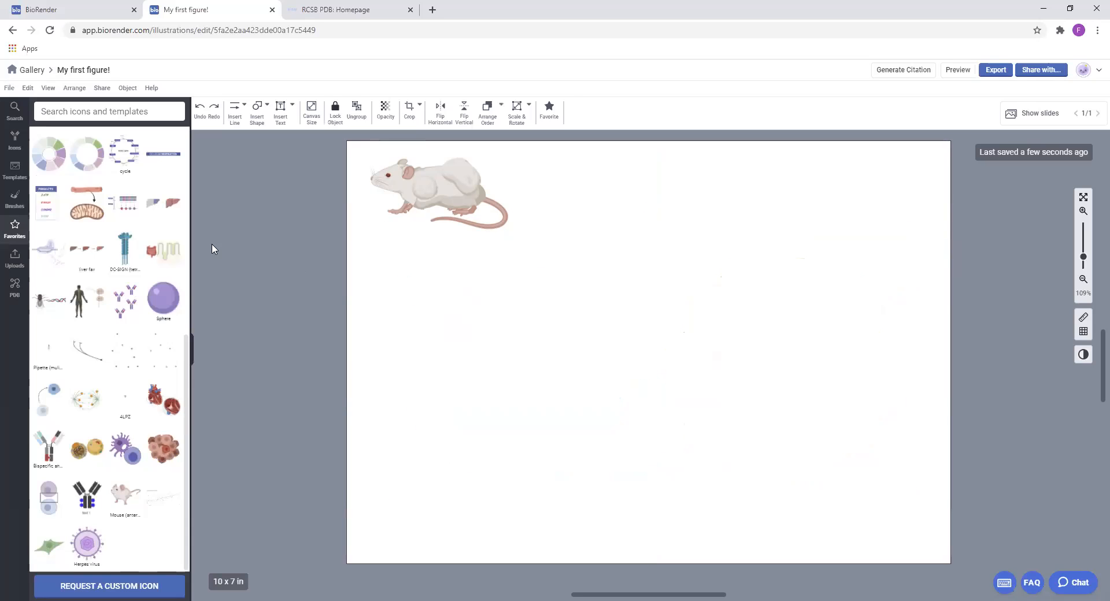
{"action": "key", "text": "Delete"}
Enlarge the mouse icon and place it in the left half of the canvas at mid-height
{"action": "left_click", "coordinate": [448, 198]}
{"action": "left_click_drag", "start_coordinate": [512, 240], "coordinate": [654, 311]}
{"action": "mouse_move", "coordinate": [568, 243]}
{"action": "left_mouse_down"}
{"action": "mouse_move", "coordinate": [535, 263]}
{"action": "mouse_move", "coordinate": [533, 358]}
{"action": "mouse_move", "coordinate": [174, 171]}
{"action": "mouse_move", "coordinate": [155, 109]}
{"action": "left_mouse_up"}
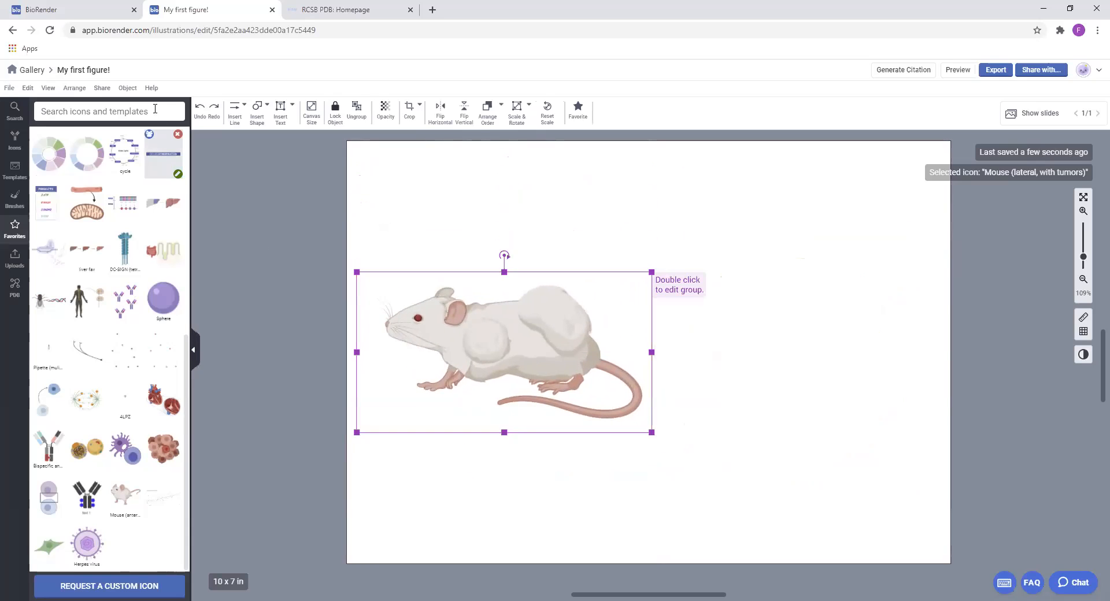
Search the icon library for "zoom" and place the square zoomed callout with shaded tail beside the mouse's hindquarters
{"action": "left_click", "coordinate": [155, 109]}
{"action": "type", "text": "zoom"}
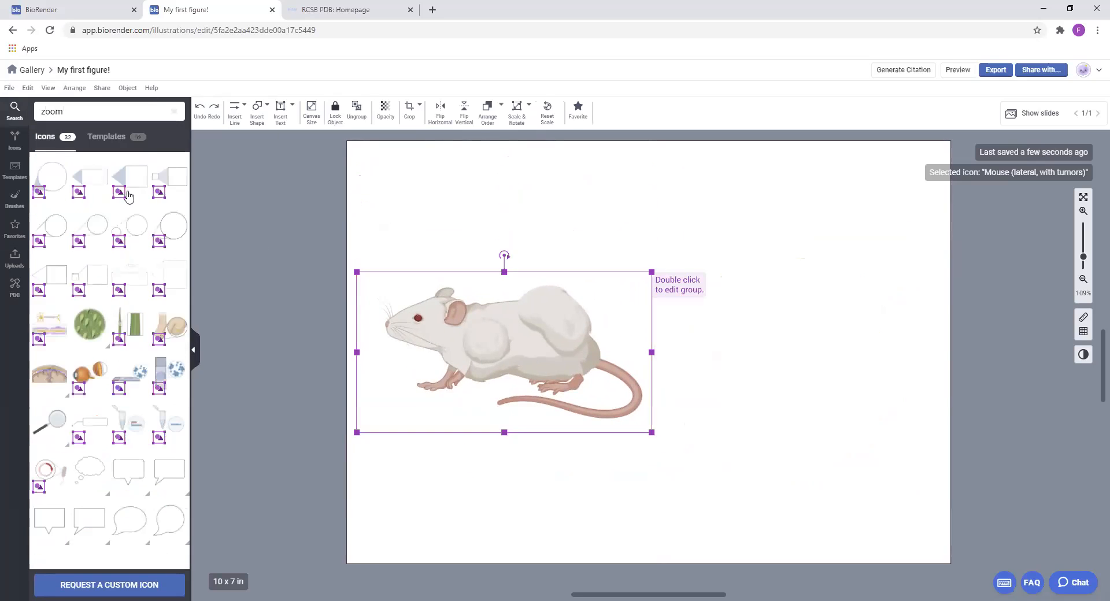
{"action": "mouse_move", "coordinate": [138, 187]}
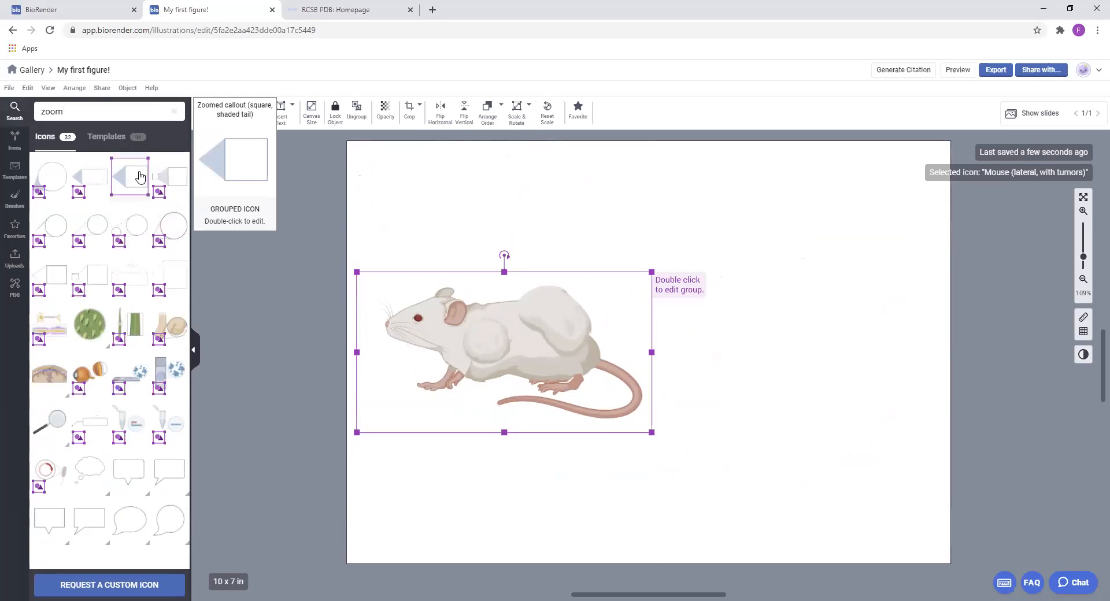
{"action": "mouse_move", "coordinate": [149, 180]}
{"action": "left_mouse_down"}
{"action": "mouse_move", "coordinate": [658, 316]}
{"action": "mouse_move", "coordinate": [636, 328]}
{"action": "left_mouse_up"}
Edit the callout group so its tail reaches the mouse's rear tumor, then enlarge its square into a wide box and center it beside the mouse
{"action": "double_click", "coordinate": [634, 329]}
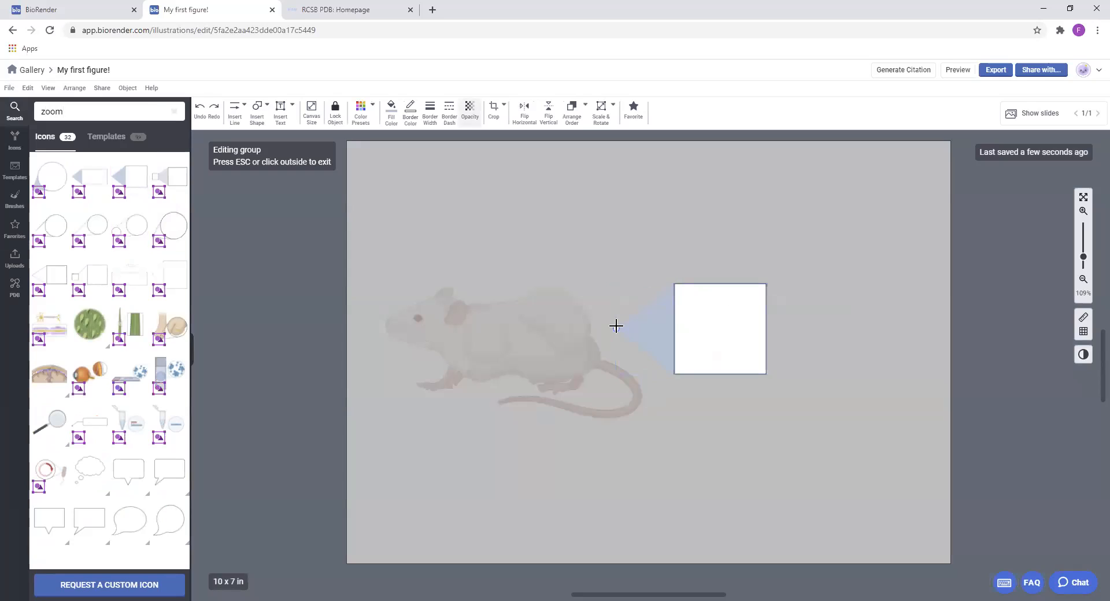
{"action": "left_click", "coordinate": [653, 327]}
{"action": "left_click_drag", "start_coordinate": [614, 283], "coordinate": [558, 286]}
{"action": "left_click", "coordinate": [726, 306]}
{"action": "left_click_drag", "start_coordinate": [766, 284], "coordinate": [978, 175]}
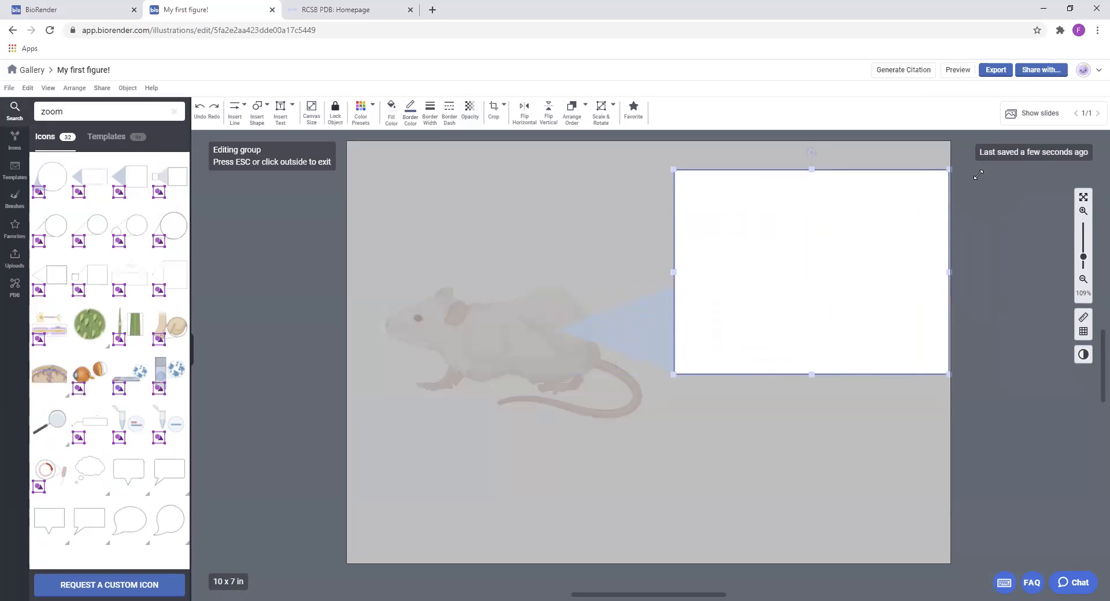
{"action": "left_click_drag", "start_coordinate": [895, 241], "coordinate": [891, 318]}
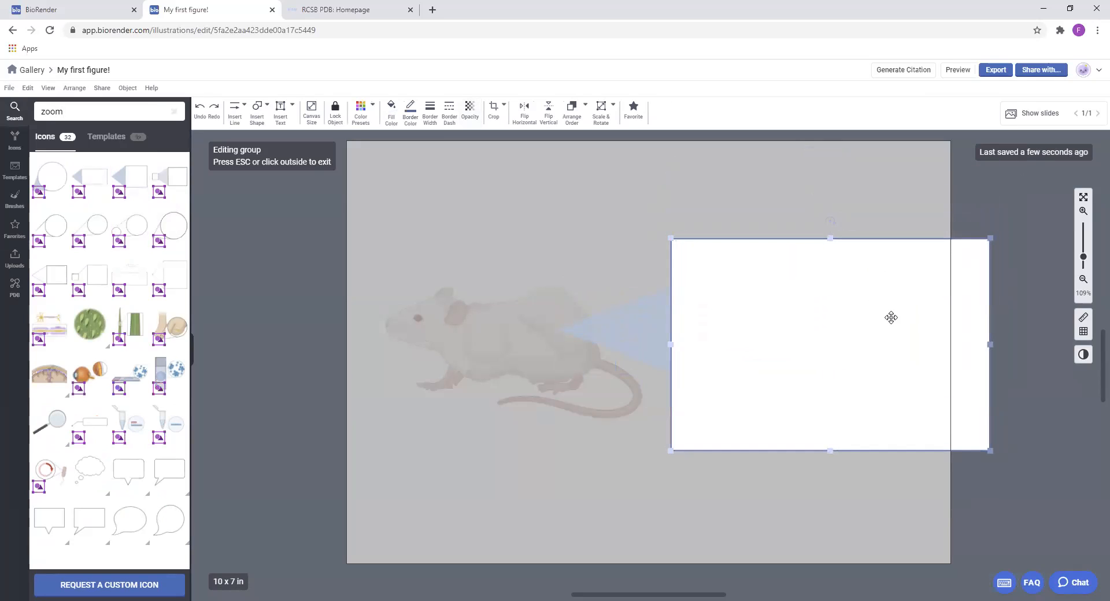
Stretch the callout's shaded tail to the box height, reposition both parts so they meet, and leave group editing
{"action": "left_click", "coordinate": [644, 325]}
{"action": "left_click_drag", "start_coordinate": [669, 262], "coordinate": [669, 241]}
{"action": "left_click_drag", "start_coordinate": [669, 373], "coordinate": [670, 446]}
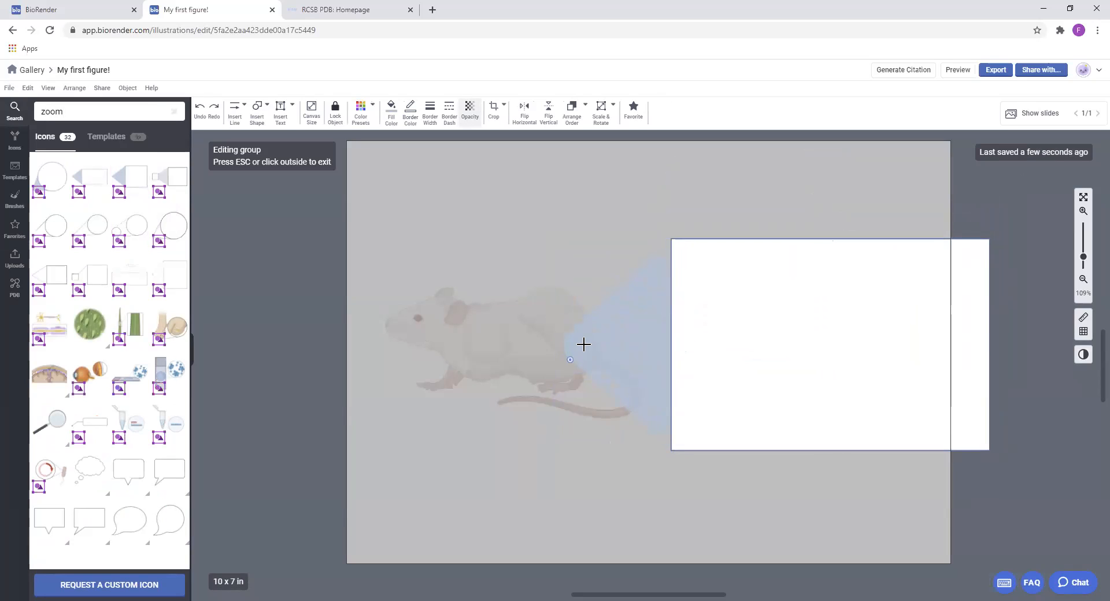
{"action": "left_click_drag", "start_coordinate": [612, 332], "coordinate": [619, 302]}
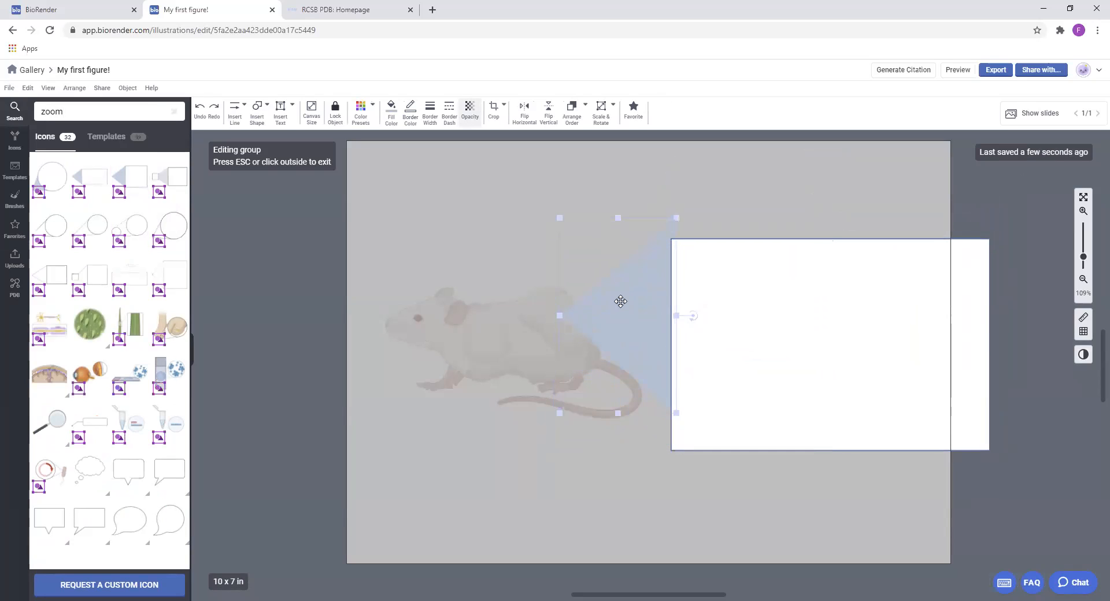
{"action": "left_click_drag", "start_coordinate": [746, 310], "coordinate": [753, 289]}
{"action": "left_click", "coordinate": [737, 485]}
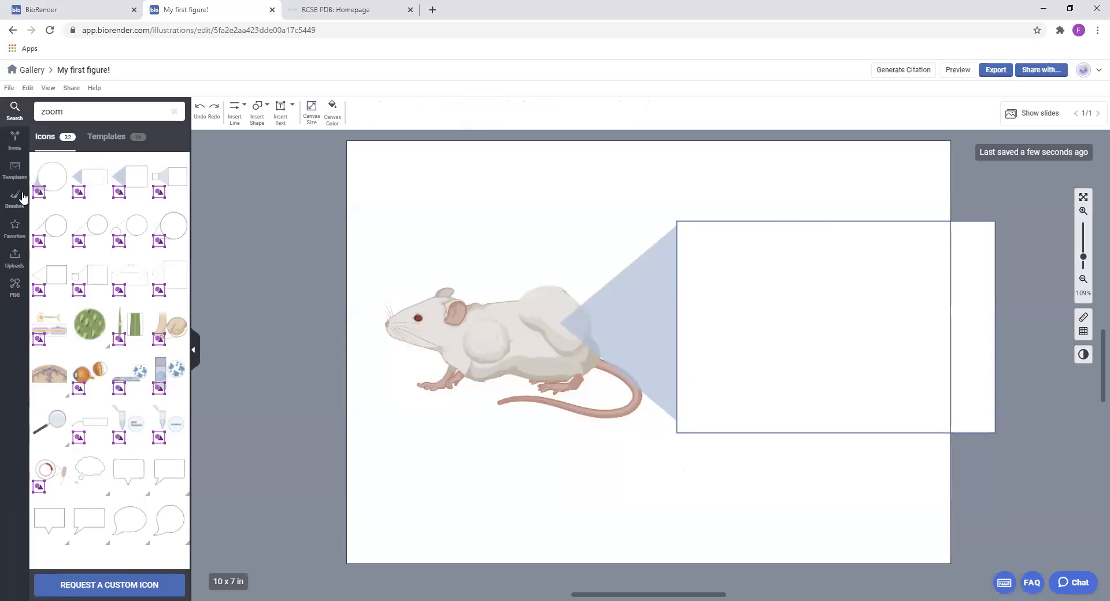
Insert the saved T-cell and tumor cell figure from the personal favorites and shrink it to fit inside the callout box
{"action": "left_click", "coordinate": [14, 170]}
{"action": "left_click", "coordinate": [14, 227]}
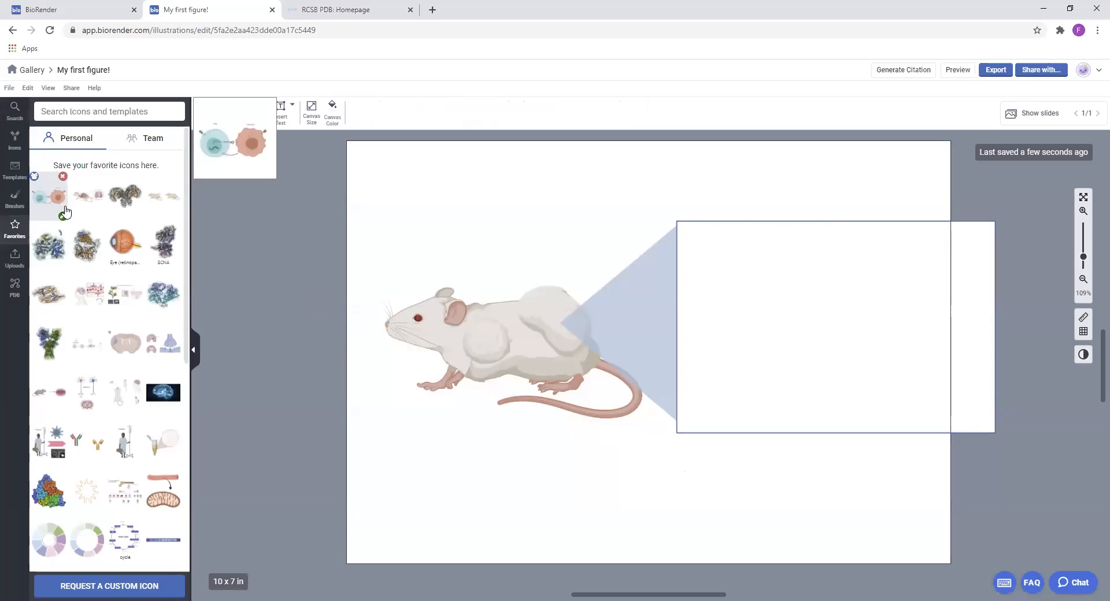
{"action": "left_click_drag", "start_coordinate": [65, 212], "coordinate": [897, 214]}
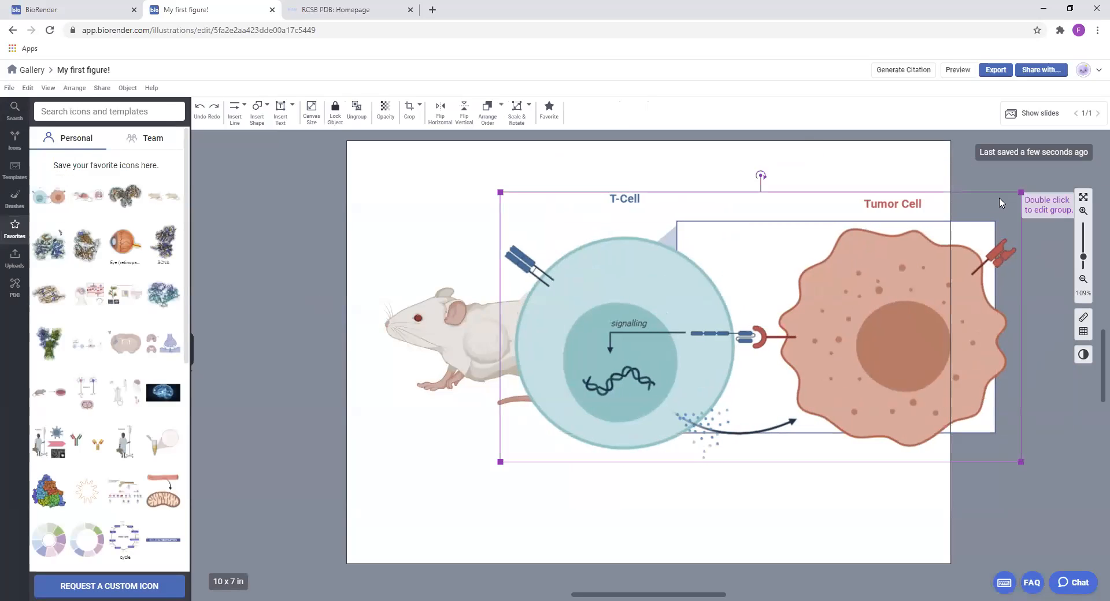
{"action": "left_click_drag", "start_coordinate": [1020, 191], "coordinate": [790, 315]}
{"action": "left_click_drag", "start_coordinate": [732, 376], "coordinate": [928, 311]}
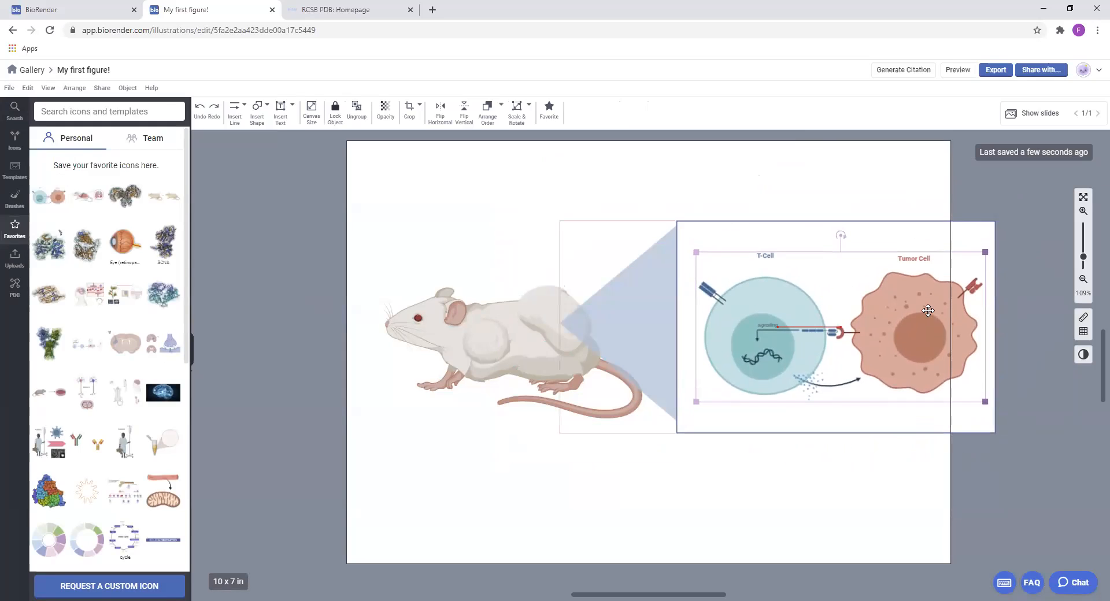
{"action": "left_click", "coordinate": [1045, 356]}
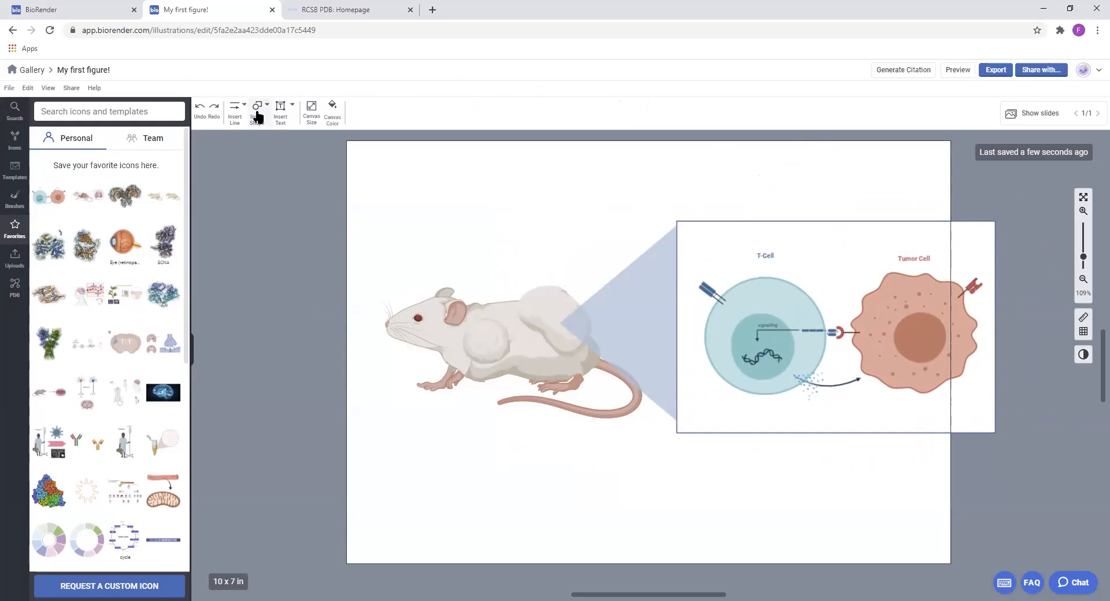
Resize the canvas to about 11.98 x 8.6 in so it contains the whole callout with free space below
{"action": "left_click", "coordinate": [311, 111]}
{"action": "left_click_drag", "start_coordinate": [666, 560], "coordinate": [694, 473]}
{"action": "left_click_drag", "start_coordinate": [951, 322], "coordinate": [1070, 322]}
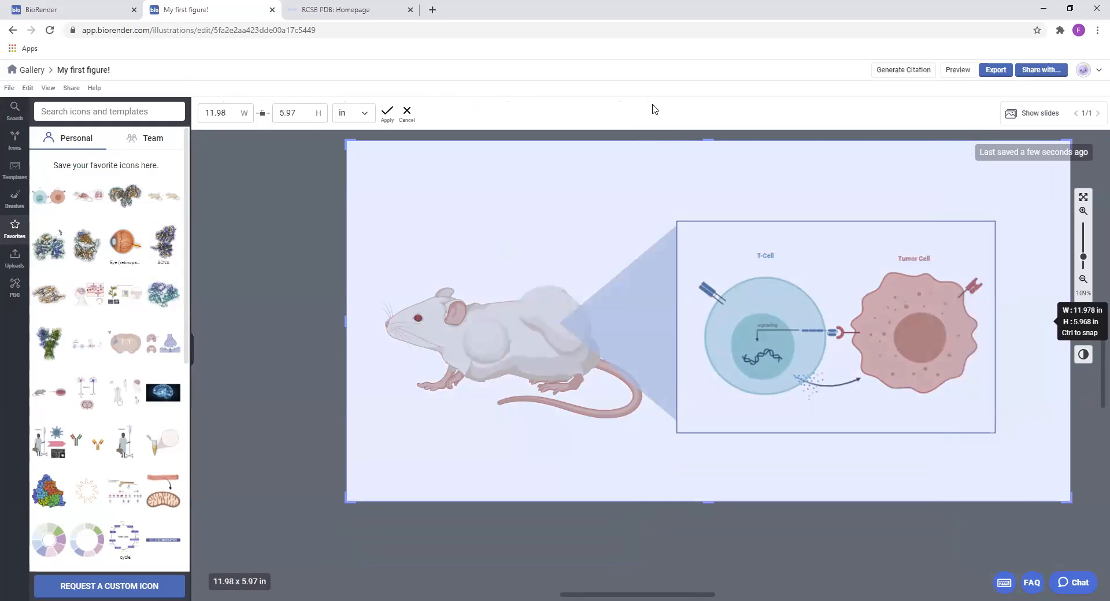
{"action": "mouse_move", "coordinate": [709, 140]}
{"action": "left_mouse_down"}
{"action": "mouse_move", "coordinate": [711, 167]}
{"action": "mouse_move", "coordinate": [716, 123]}
{"action": "left_mouse_up"}
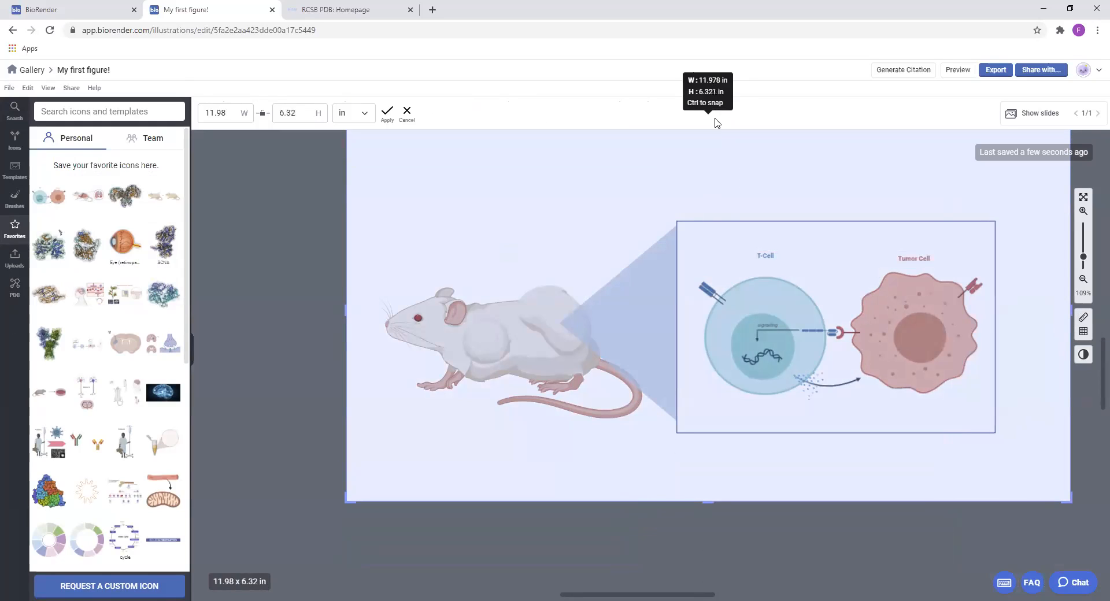
{"action": "left_click_drag", "start_coordinate": [718, 231], "coordinate": [720, 197]}
{"action": "left_click_drag", "start_coordinate": [709, 502], "coordinate": [710, 556]}
{"action": "scroll", "coordinate": [694, 439], "scroll_direction": "down", "scroll_amount": 3}
{"action": "left_click_drag", "start_coordinate": [689, 446], "coordinate": [688, 570]}
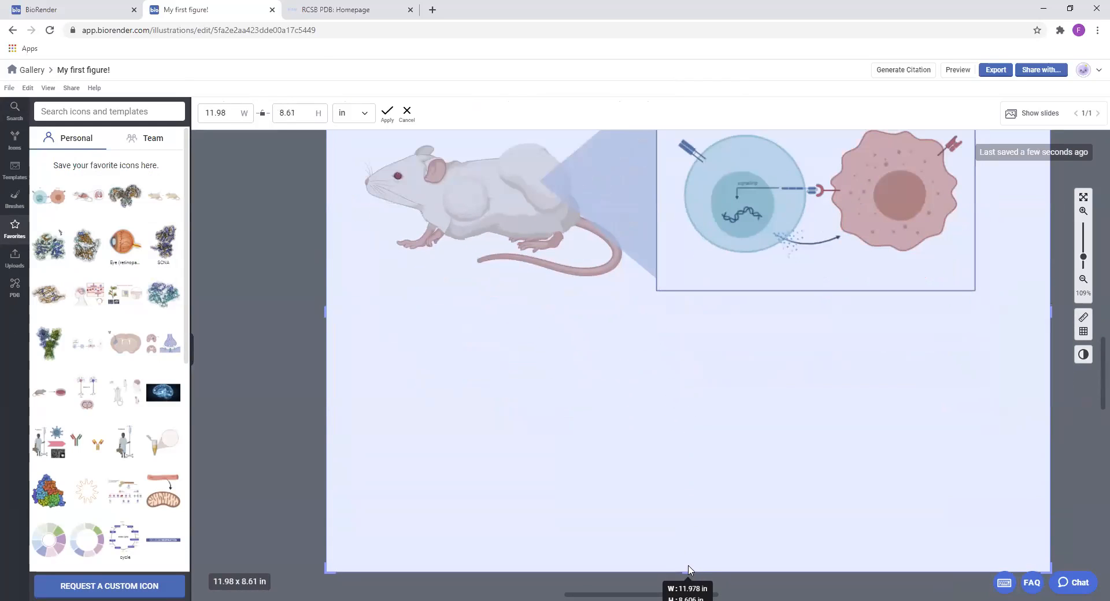
{"action": "left_click", "coordinate": [387, 112]}
Move the mouse, callout and cell figure together so they sit centered across the upper part of the canvas
{"action": "left_click", "coordinate": [762, 241]}
{"action": "left_click_drag", "start_coordinate": [762, 240], "coordinate": [802, 237]}
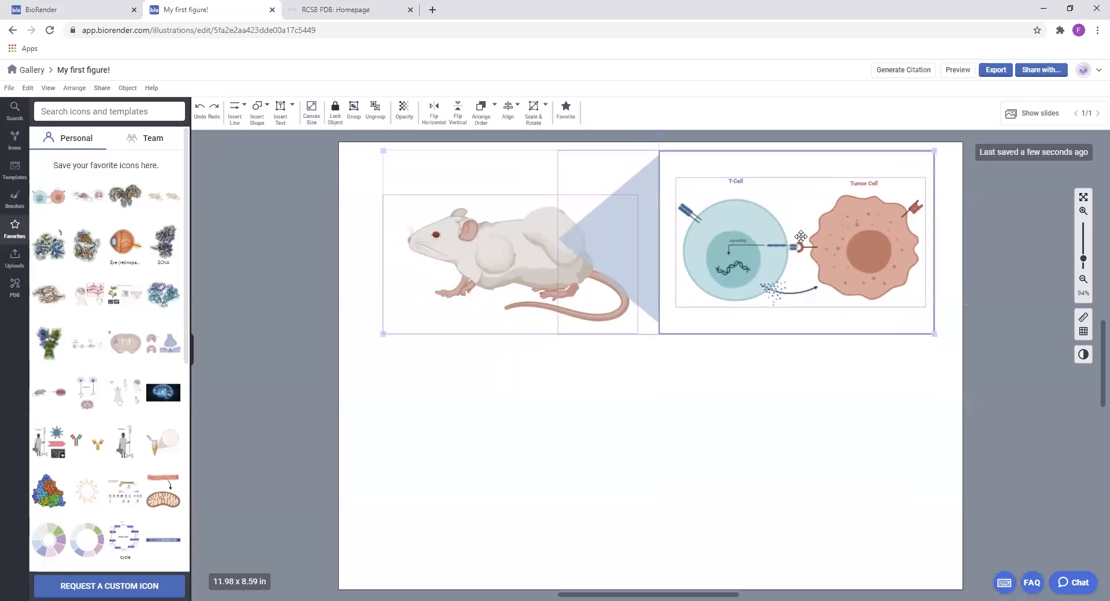
{"action": "left_click", "coordinate": [810, 399]}
{"action": "left_click_drag", "start_coordinate": [319, 208], "coordinate": [811, 304]}
{"action": "mouse_move", "coordinate": [762, 271]}
{"action": "left_mouse_down"}
{"action": "mouse_move", "coordinate": [743, 272]}
{"action": "mouse_move", "coordinate": [759, 271]}
{"action": "left_mouse_up"}
{"action": "left_click", "coordinate": [676, 406]}
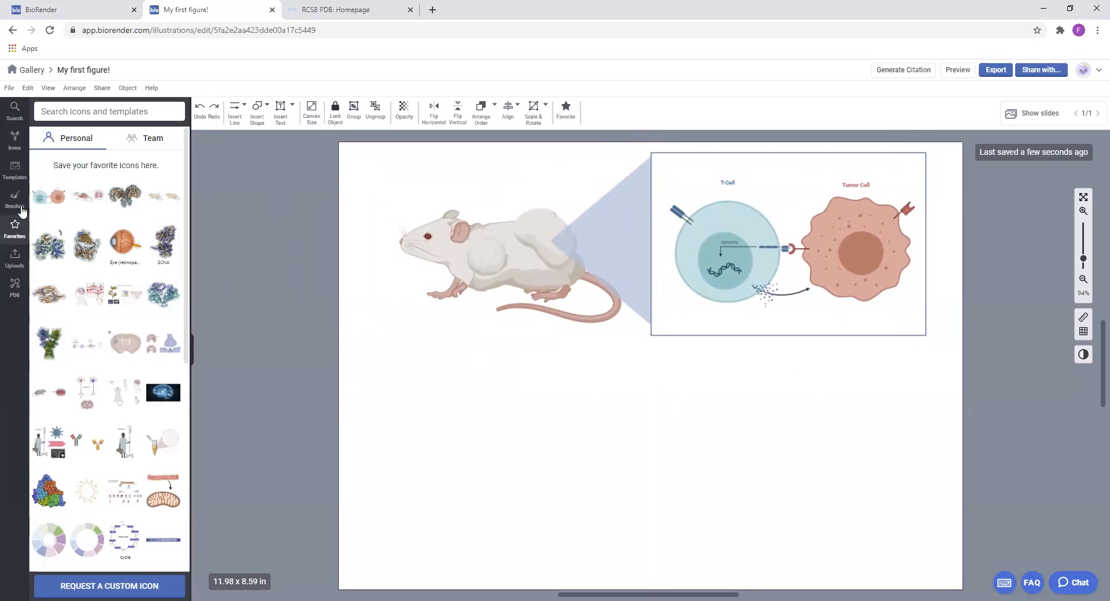
Share the saved T-cell and tumor cell favorite with the BioRender team and check the team favorites
{"action": "mouse_move", "coordinate": [38, 183]}
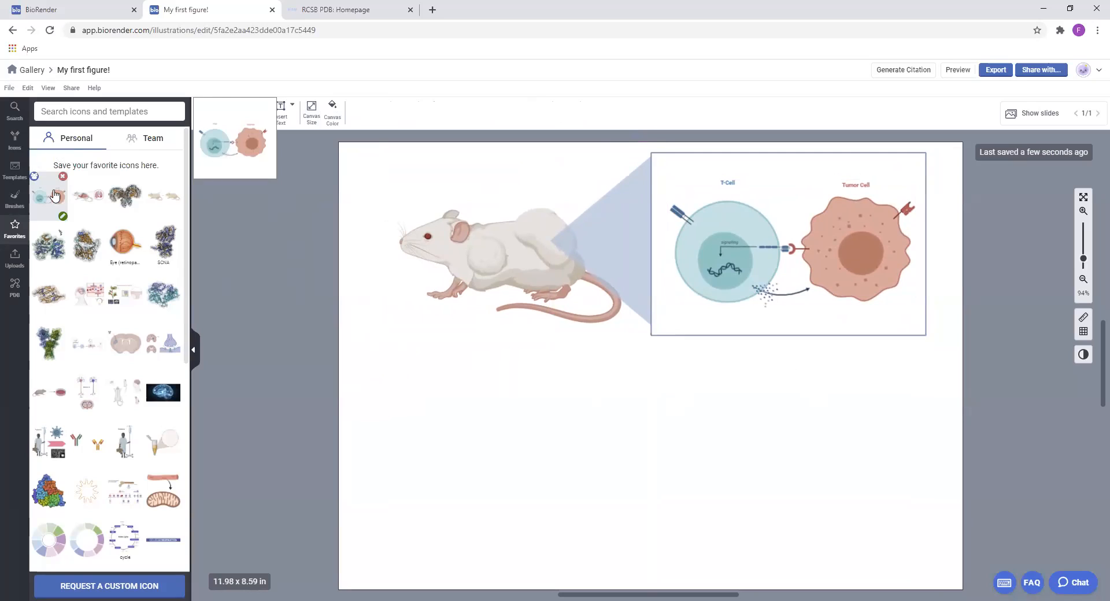
{"action": "left_click", "coordinate": [848, 234]}
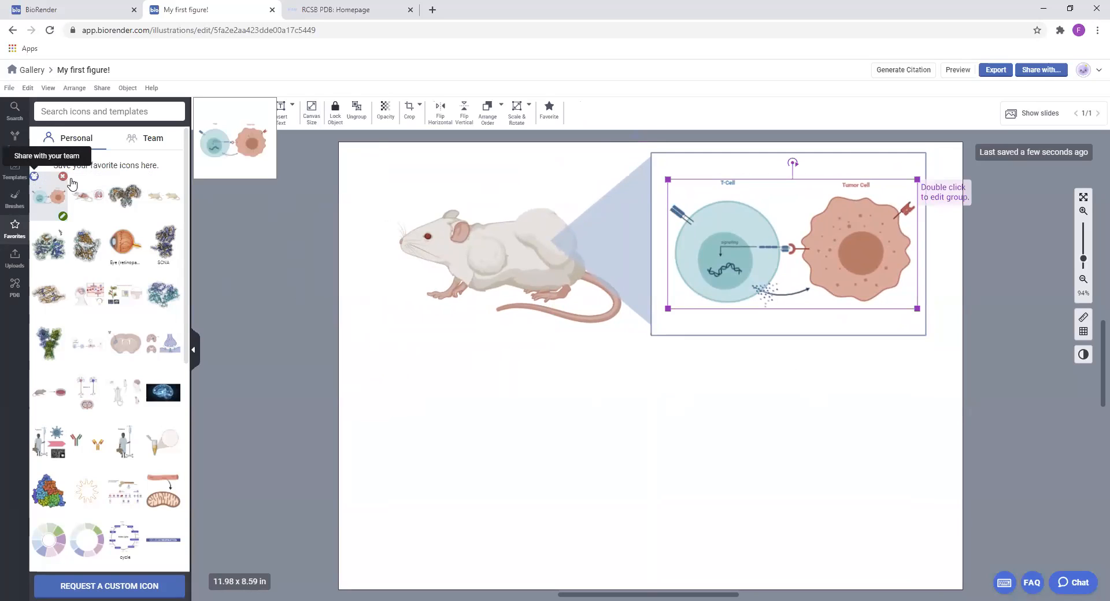
{"action": "mouse_move", "coordinate": [110, 178]}
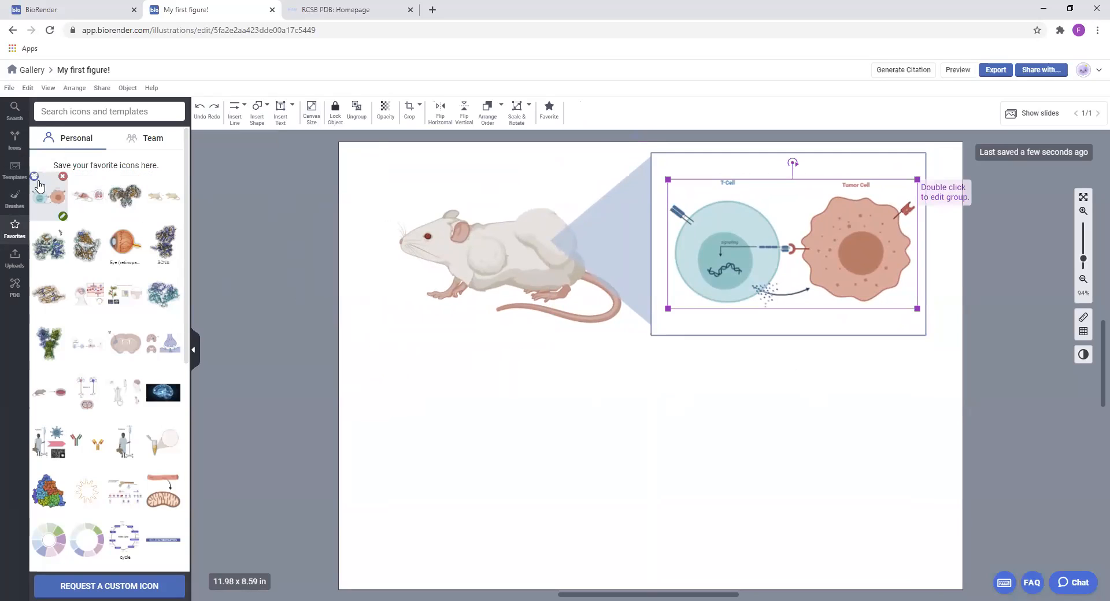
{"action": "left_click", "coordinate": [35, 177]}
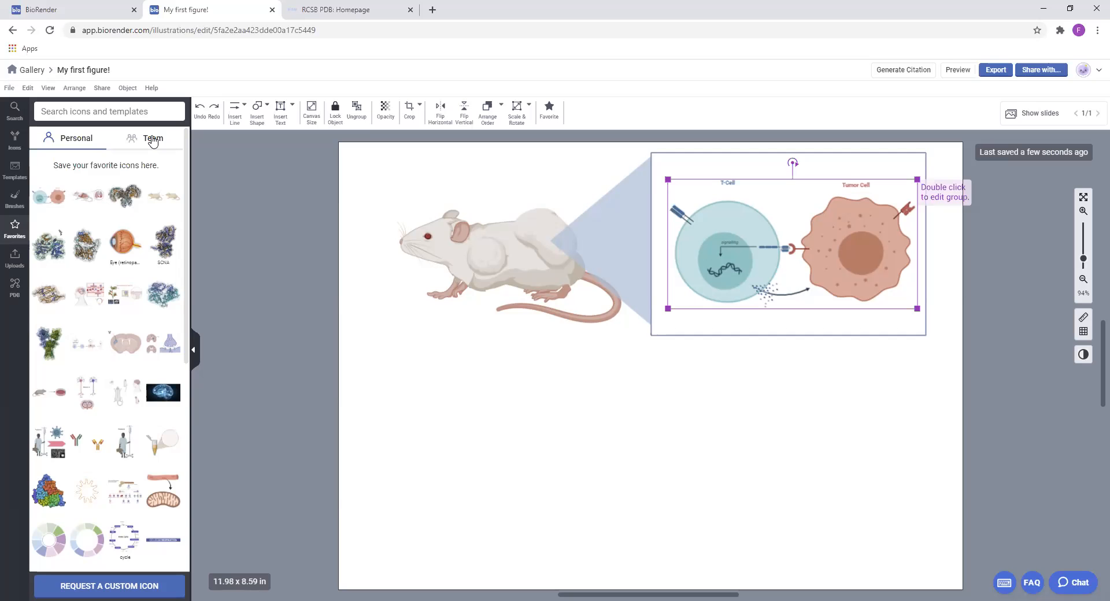
{"action": "left_click", "coordinate": [153, 139]}
{"action": "left_click", "coordinate": [73, 141]}
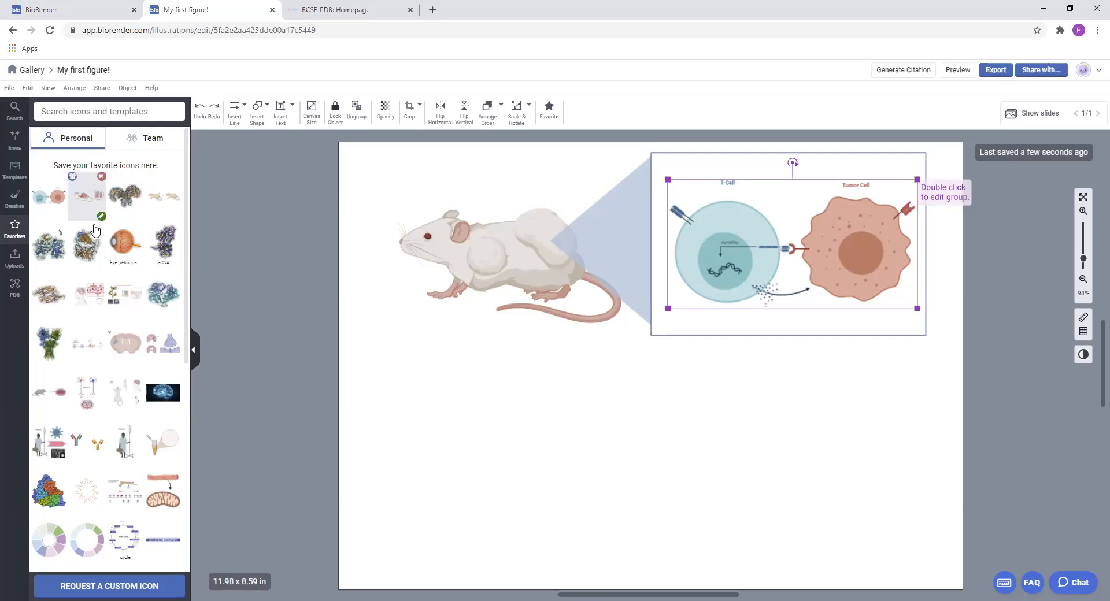
Insert the shared T-cell and tumor cell figure from the team favorites below the mouse and callout
{"action": "scroll", "coordinate": [174, 316], "scroll_direction": "down", "scroll_amount": 3}
{"action": "mouse_move", "coordinate": [174, 317]}
{"action": "scroll", "coordinate": [113, 168], "scroll_direction": "up", "scroll_amount": 5}
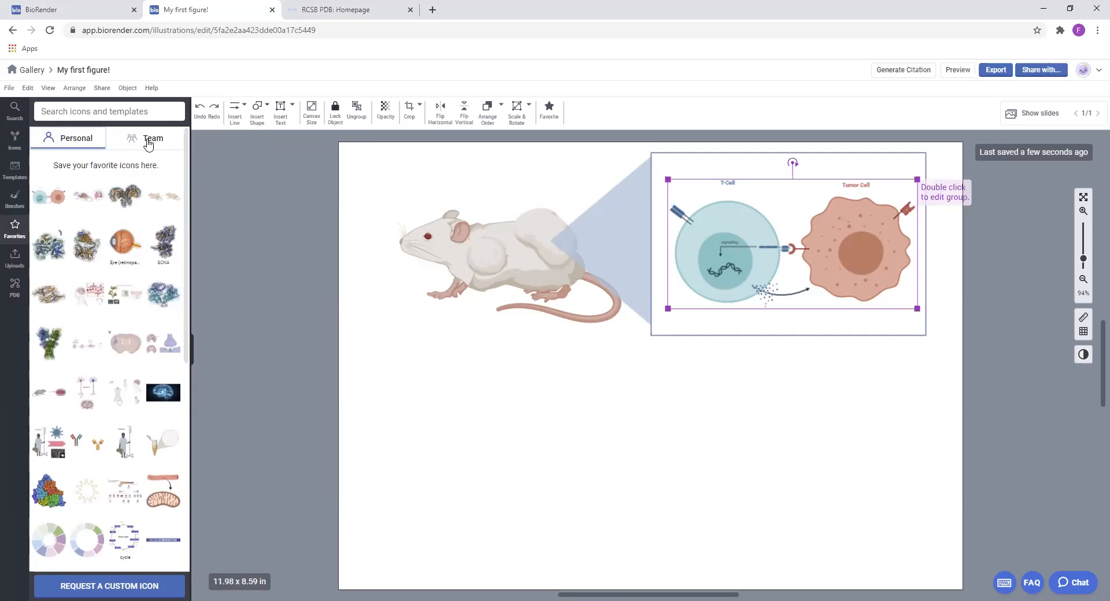
{"action": "left_click", "coordinate": [151, 138]}
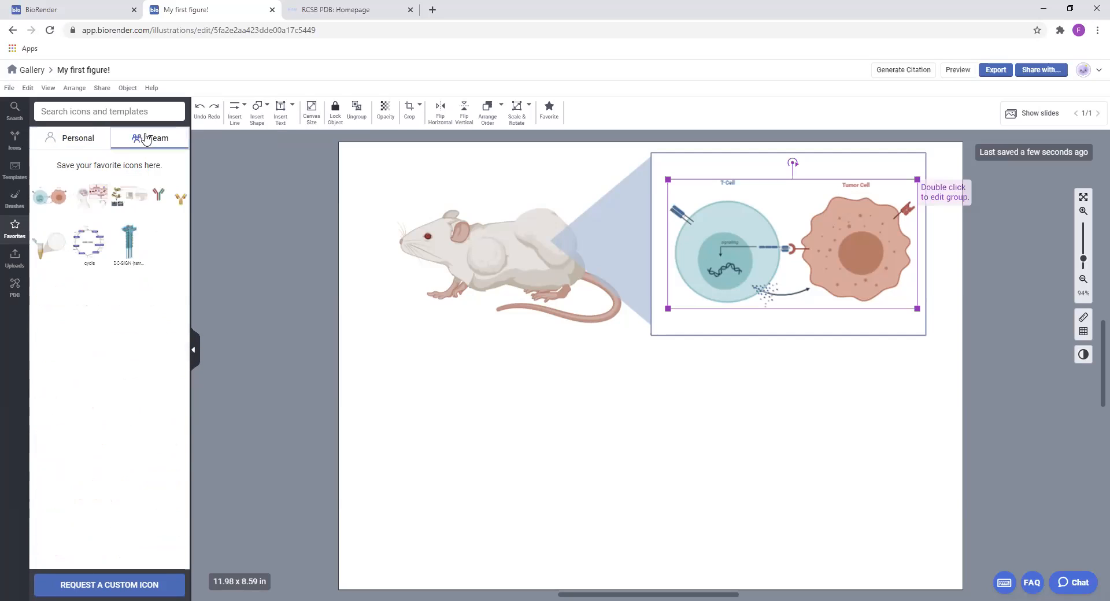
{"action": "mouse_move", "coordinate": [42, 195]}
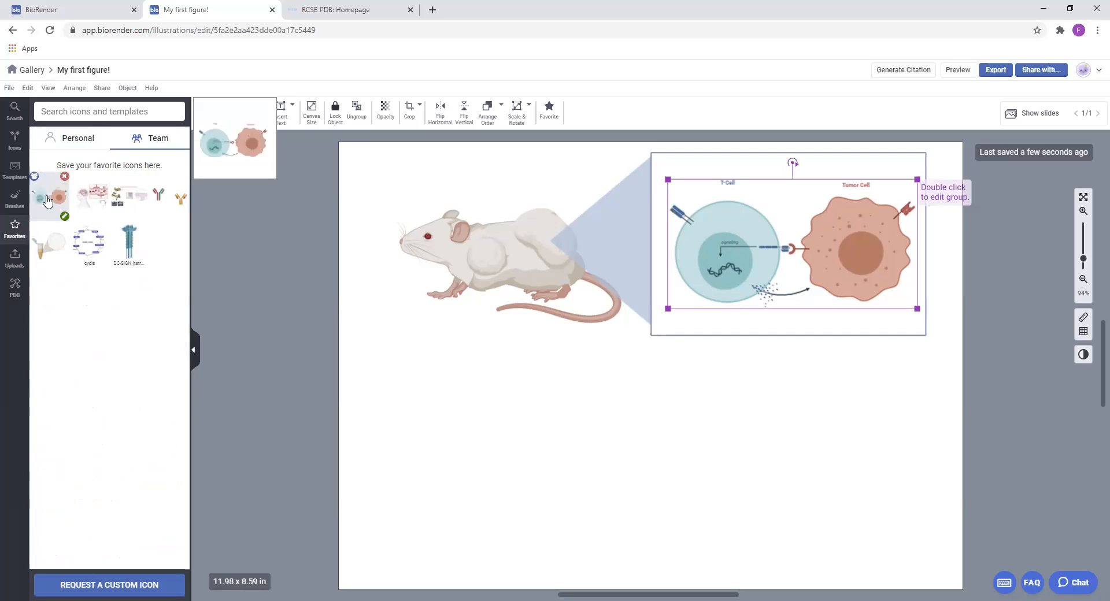
{"action": "left_click_drag", "start_coordinate": [772, 362], "coordinate": [794, 441]}
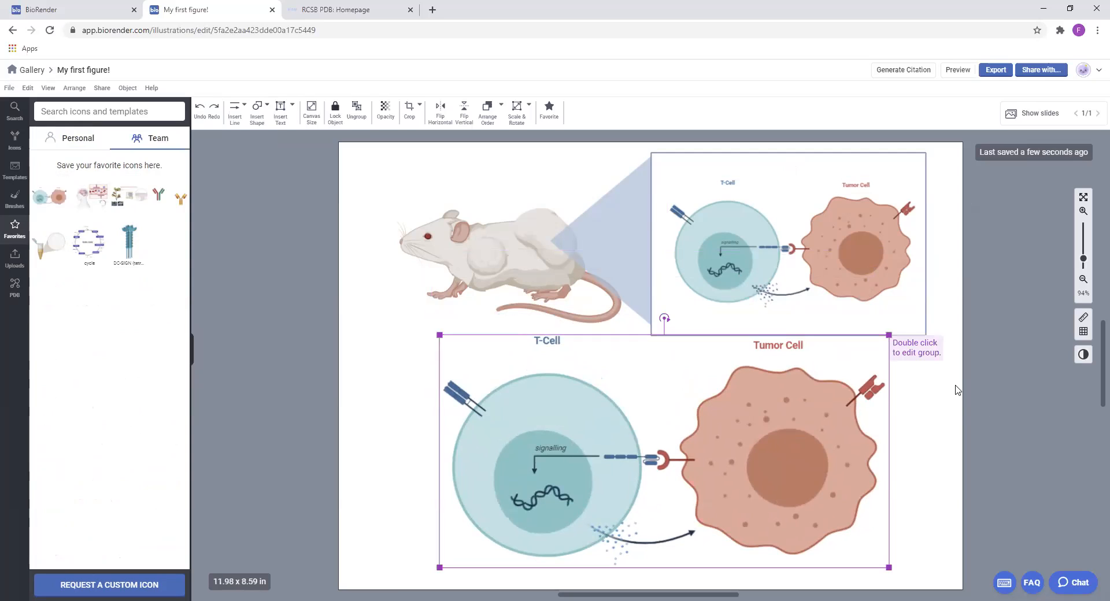
{"action": "left_click", "coordinate": [948, 443]}
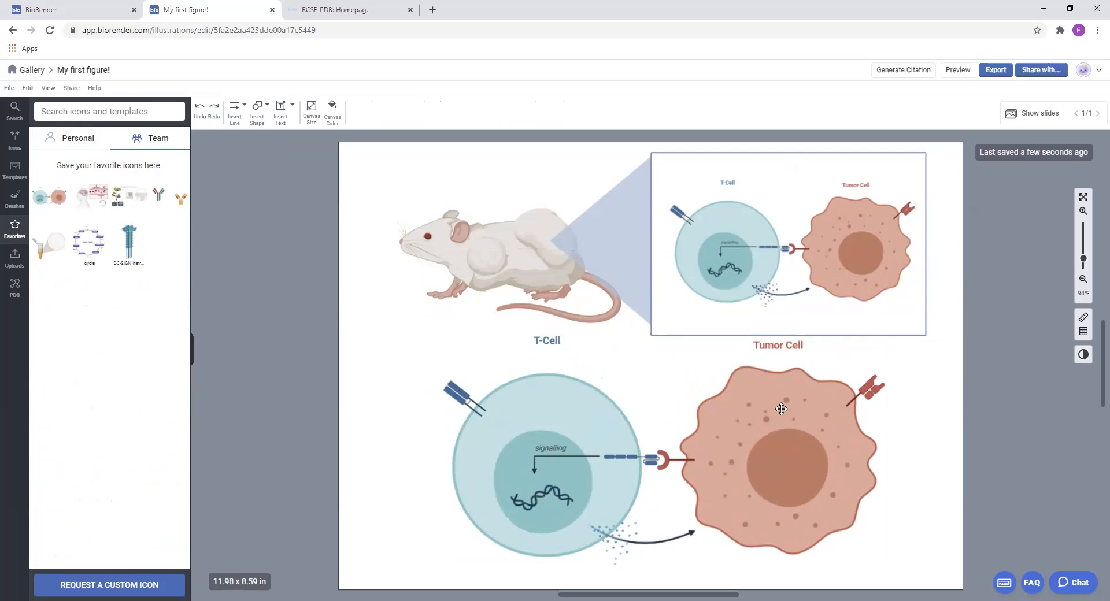
Open the lower cell figure's group to inspect its editable T-cell icon, then leave group editing
{"action": "left_click", "coordinate": [570, 416]}
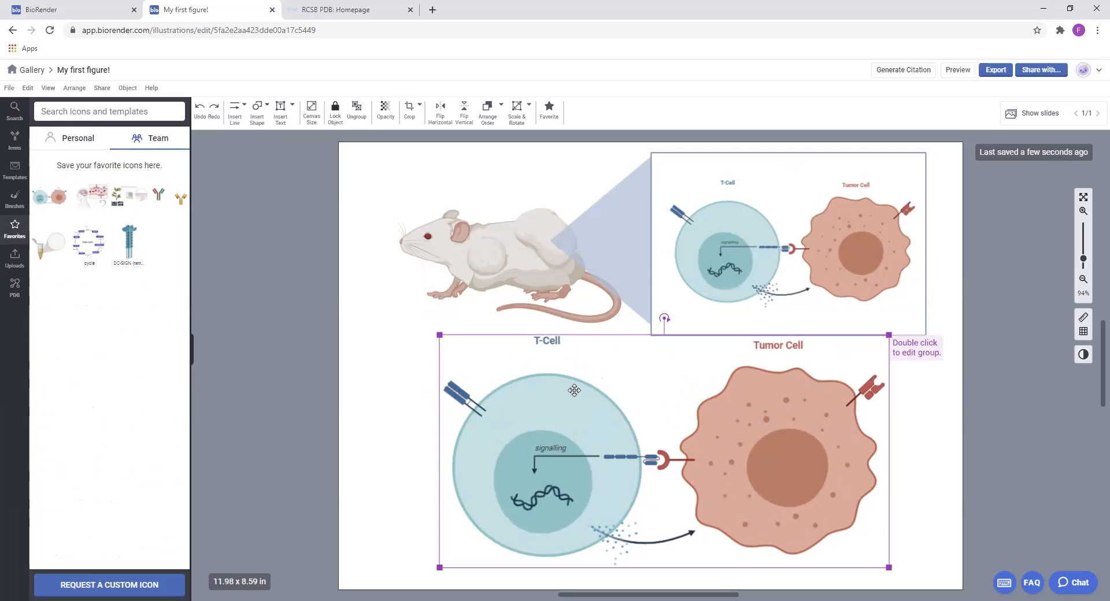
{"action": "double_click", "coordinate": [574, 391]}
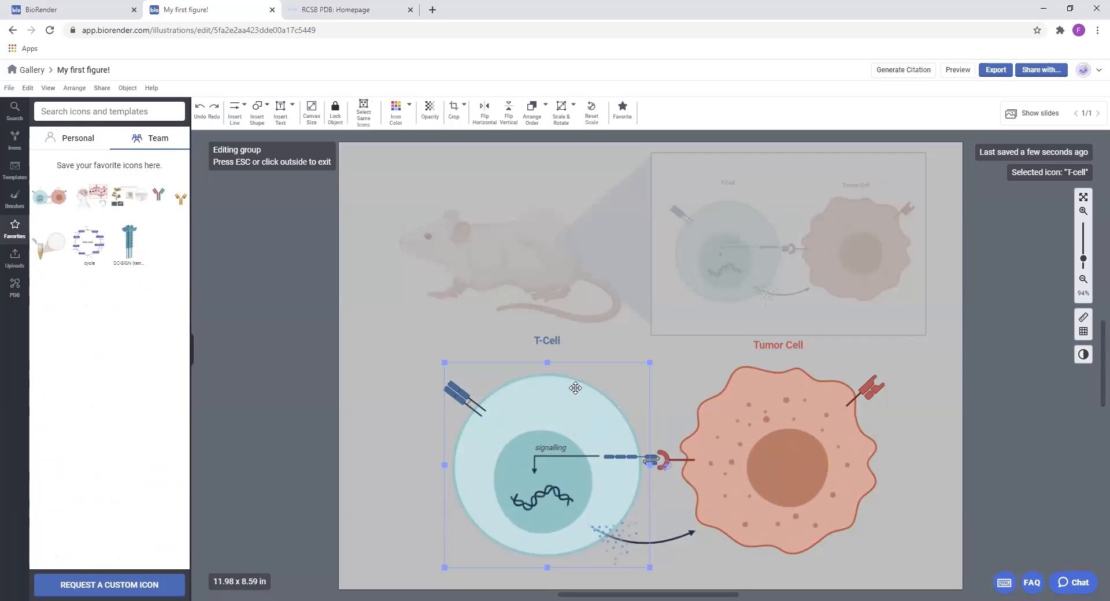
{"action": "left_click", "coordinate": [922, 435]}
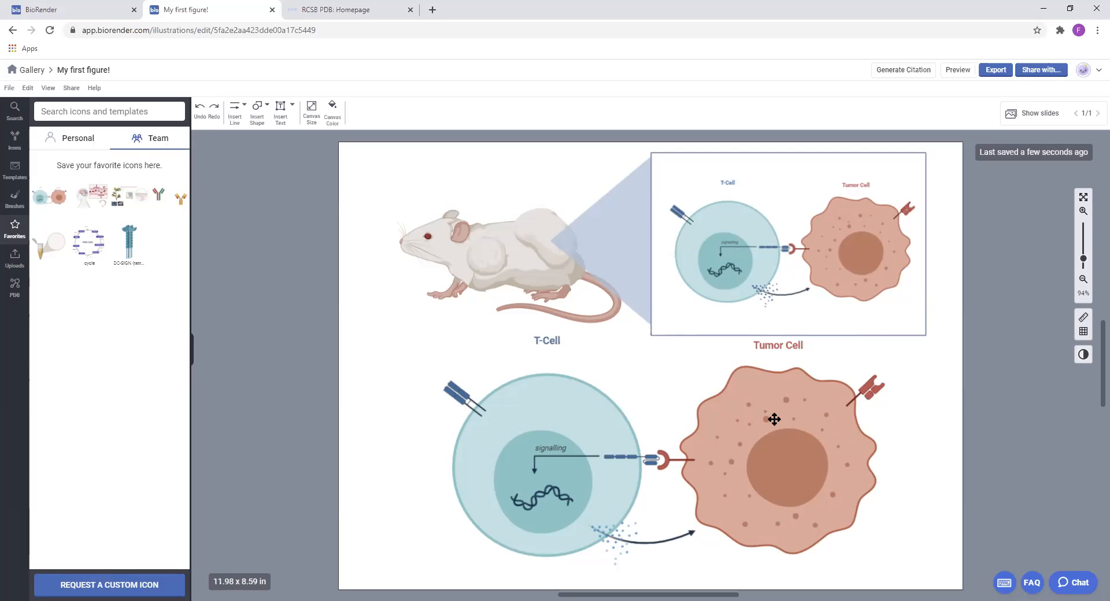
Shift the large T-cell and tumor cell figure around below the mouse and callout, and delete it from the canvas
{"action": "left_click_drag", "start_coordinate": [754, 439], "coordinate": [722, 432]}
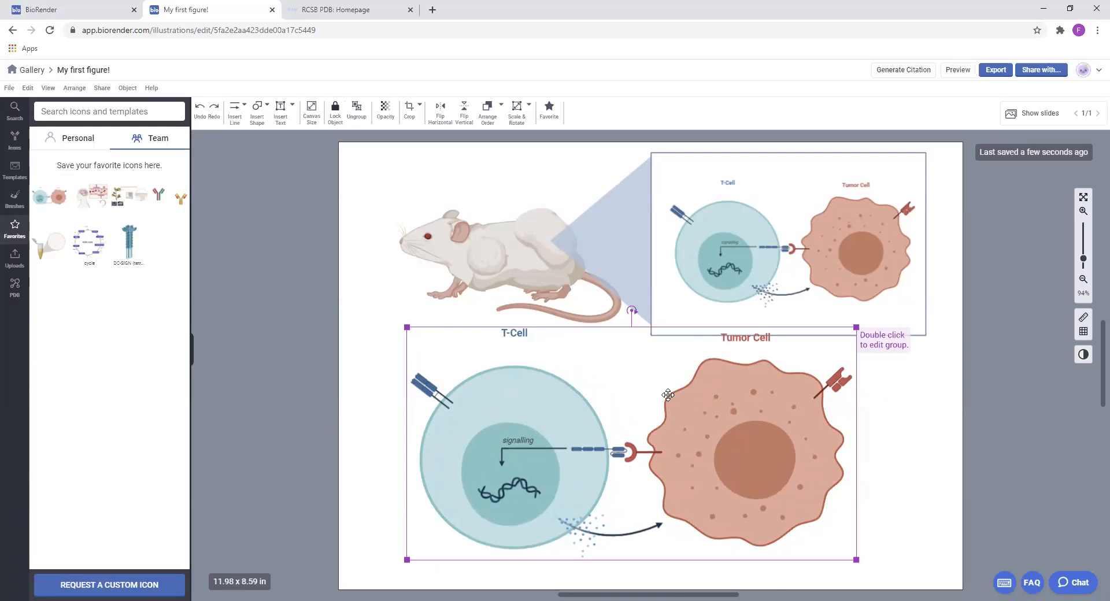
{"action": "left_click_drag", "start_coordinate": [484, 394], "coordinate": [517, 413]}
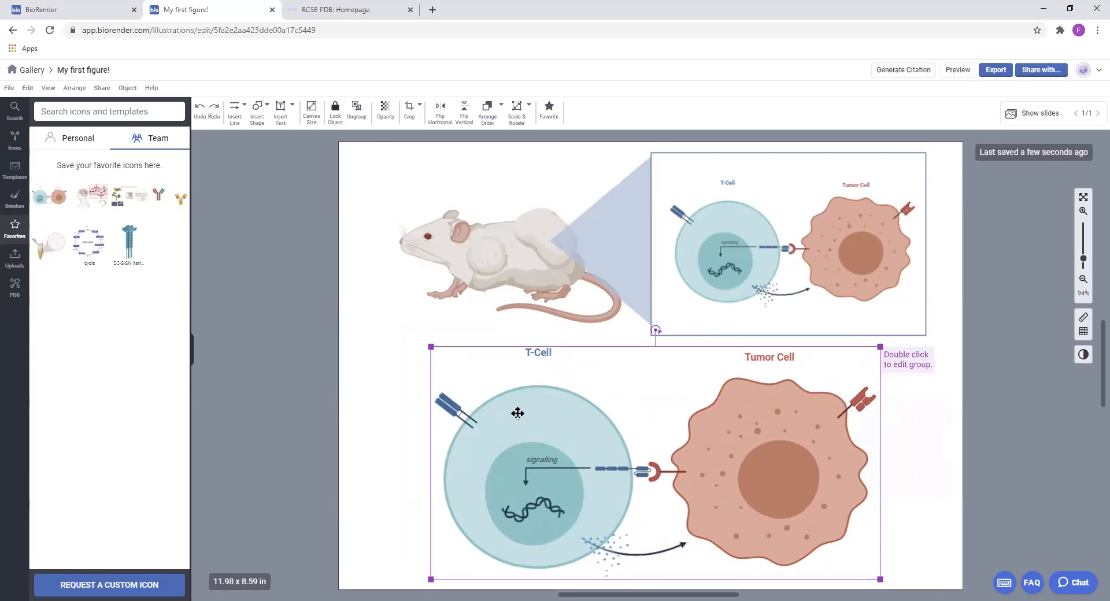
{"action": "mouse_move", "coordinate": [789, 425]}
{"action": "left_mouse_down"}
{"action": "mouse_move", "coordinate": [807, 417]}
{"action": "mouse_move", "coordinate": [785, 413]}
{"action": "left_mouse_up"}
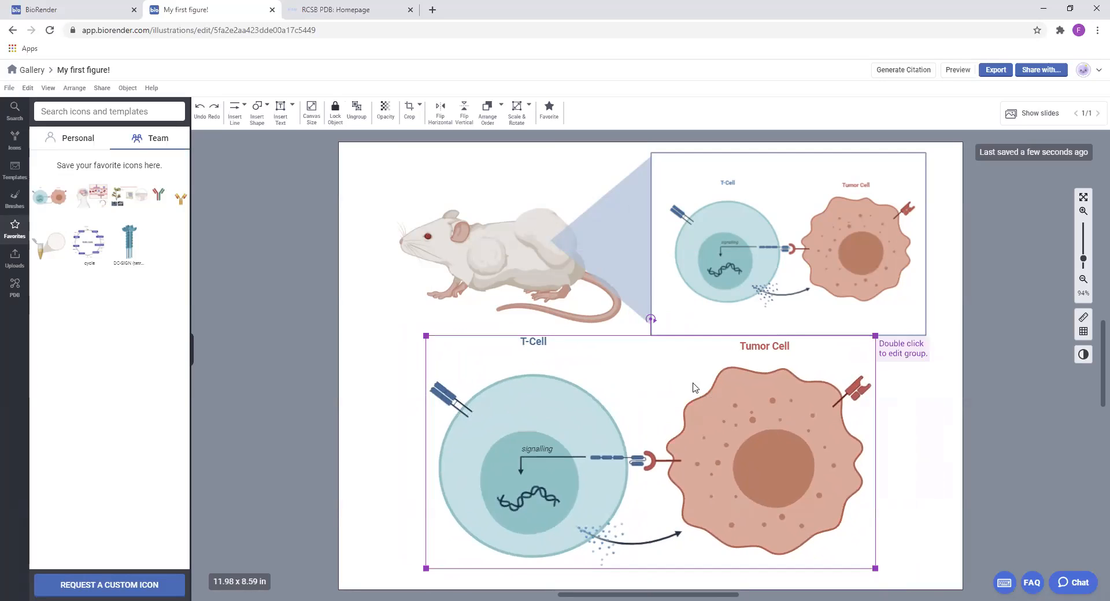
{"action": "key", "text": "Delete"}
Search the library for "pathway" and browse the matching templates
{"action": "left_click", "coordinate": [98, 111]}
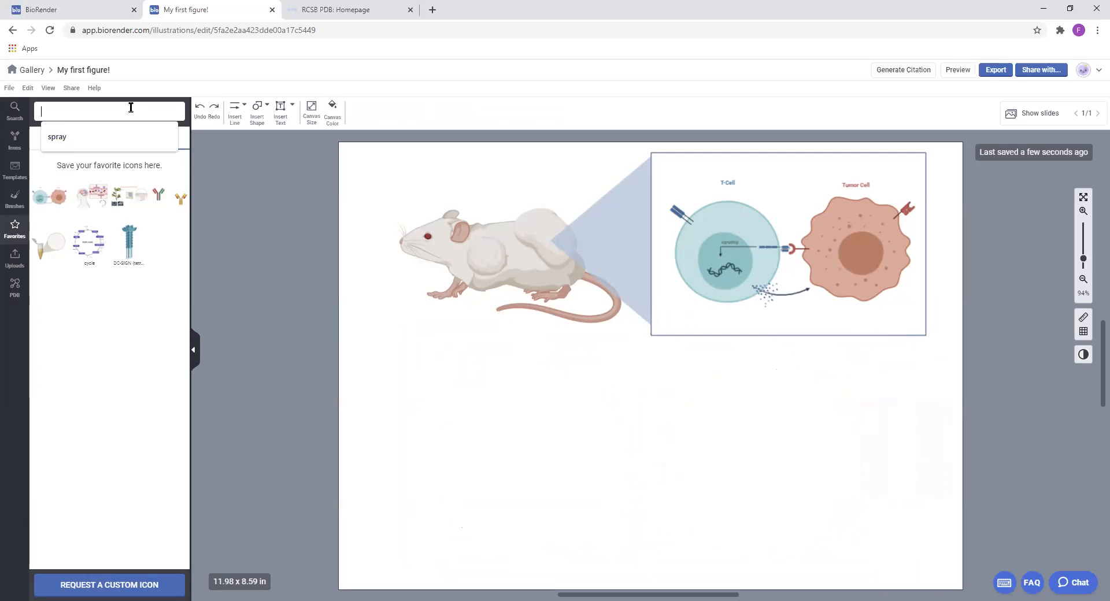
{"action": "type", "text": "pathway"}
{"action": "key", "text": "Return"}
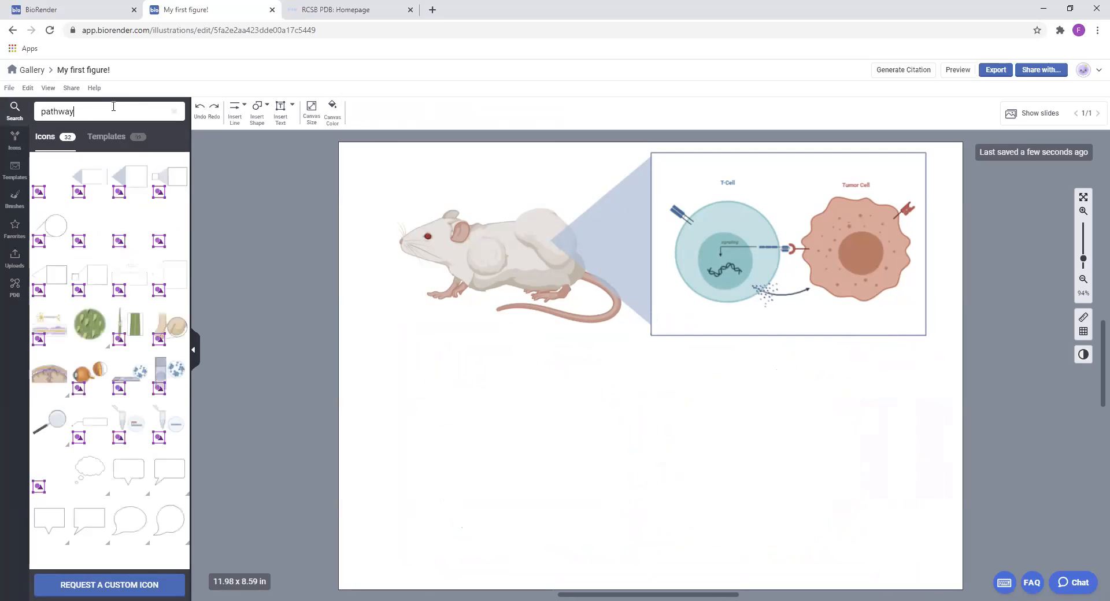
{"action": "left_click", "coordinate": [100, 139]}
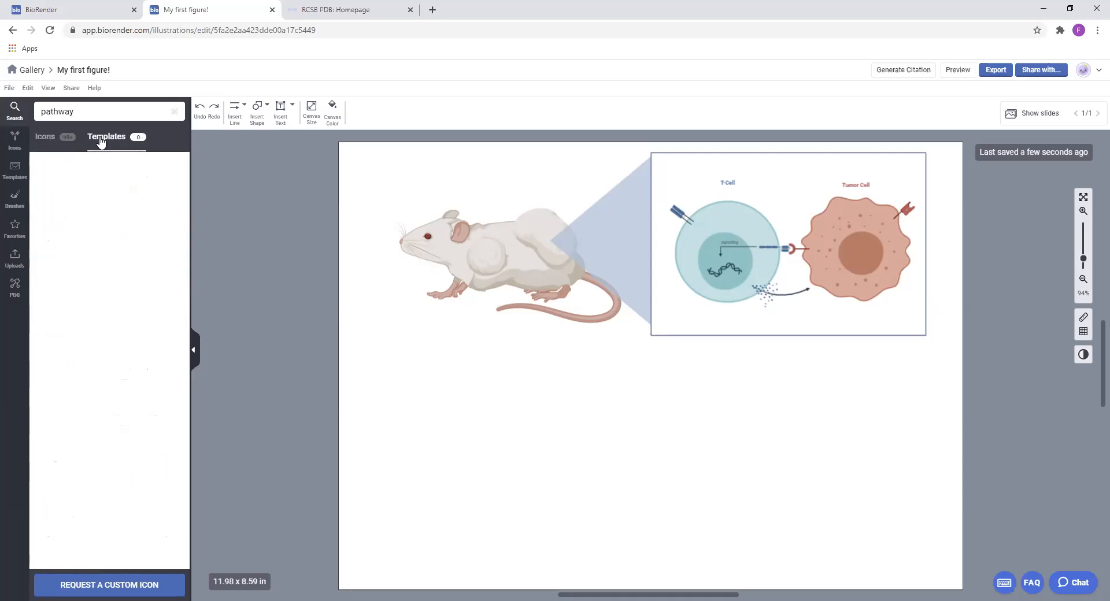
{"action": "mouse_move", "coordinate": [133, 259]}
{"action": "scroll", "coordinate": [134, 258], "scroll_direction": "down", "scroll_amount": 8}
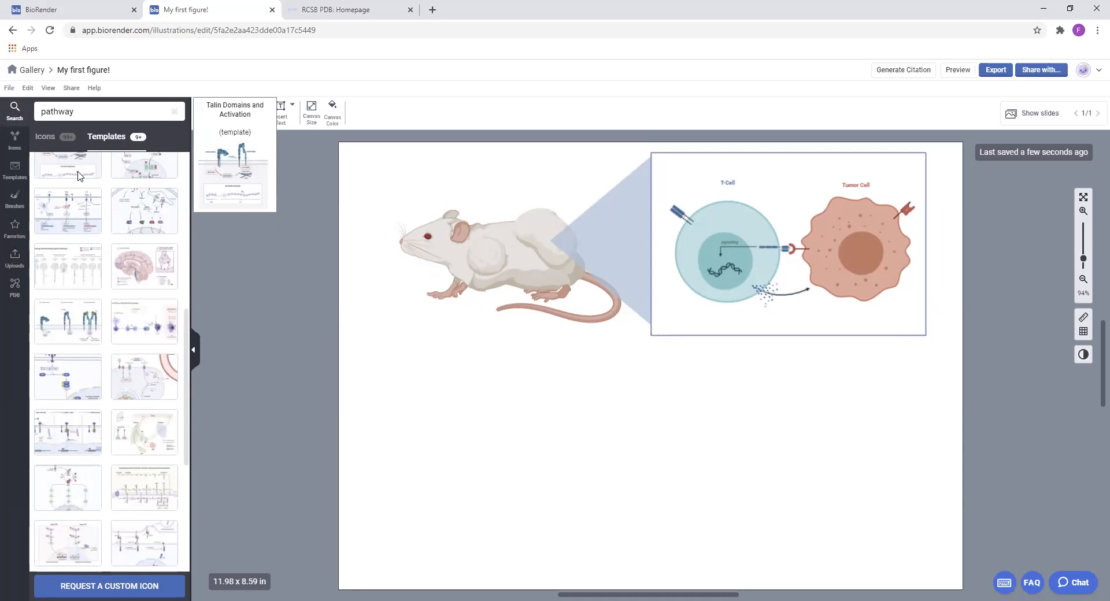
{"action": "scroll", "coordinate": [116, 248], "scroll_direction": "down", "scroll_amount": 5}
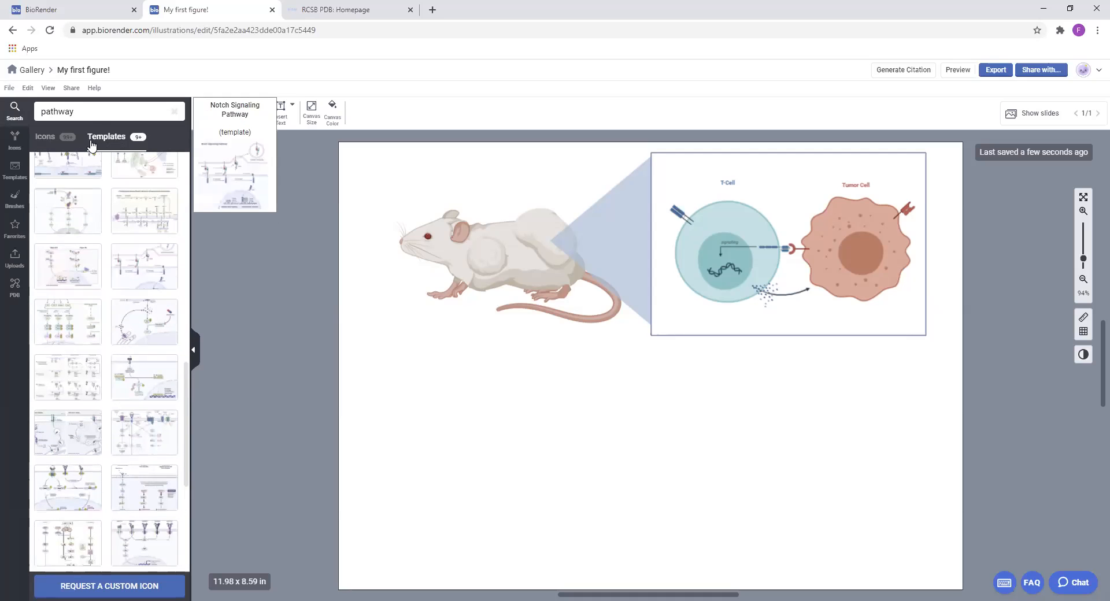
Search the templates for "blank pathway" and add the Blank Comparison Pathway (Linear) template to the illustration
{"action": "left_click", "coordinate": [16, 103]}
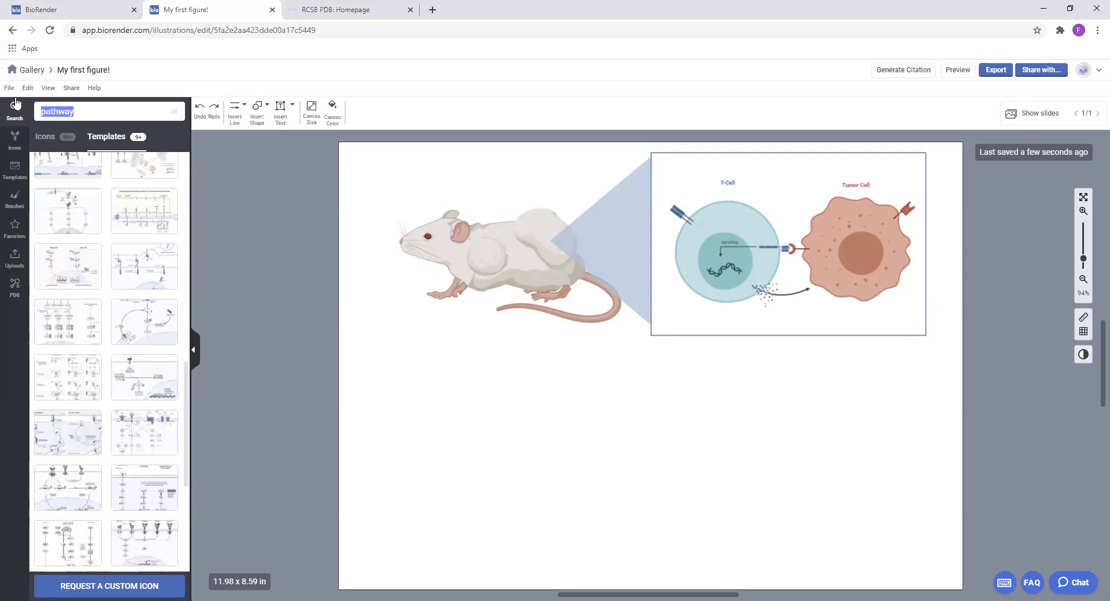
{"action": "type", "text": "blank pathway"}
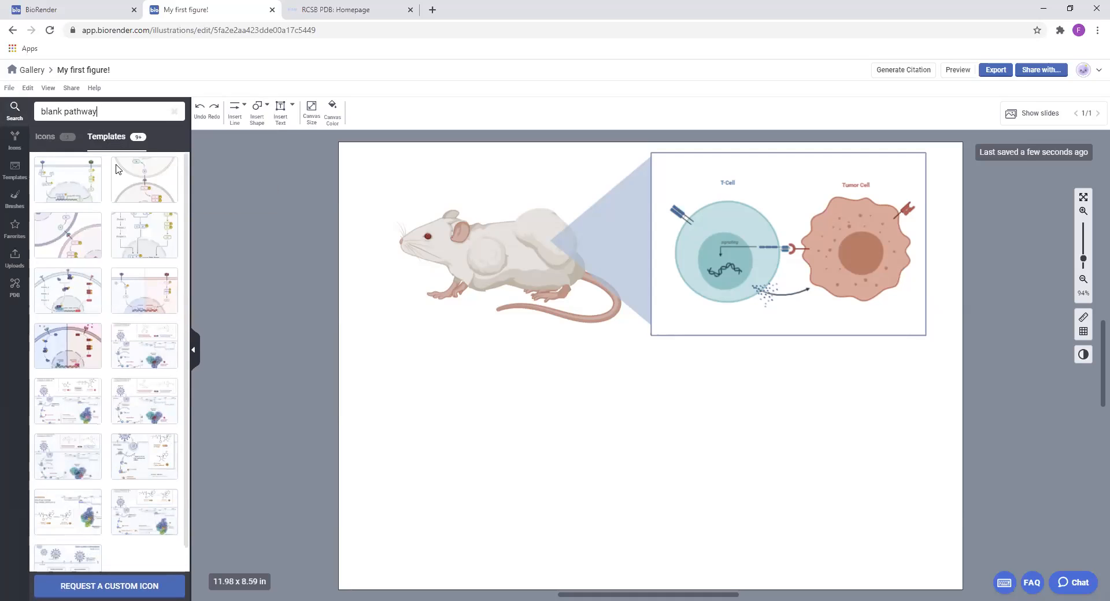
{"action": "scroll", "coordinate": [139, 231], "scroll_direction": "down", "scroll_amount": 1}
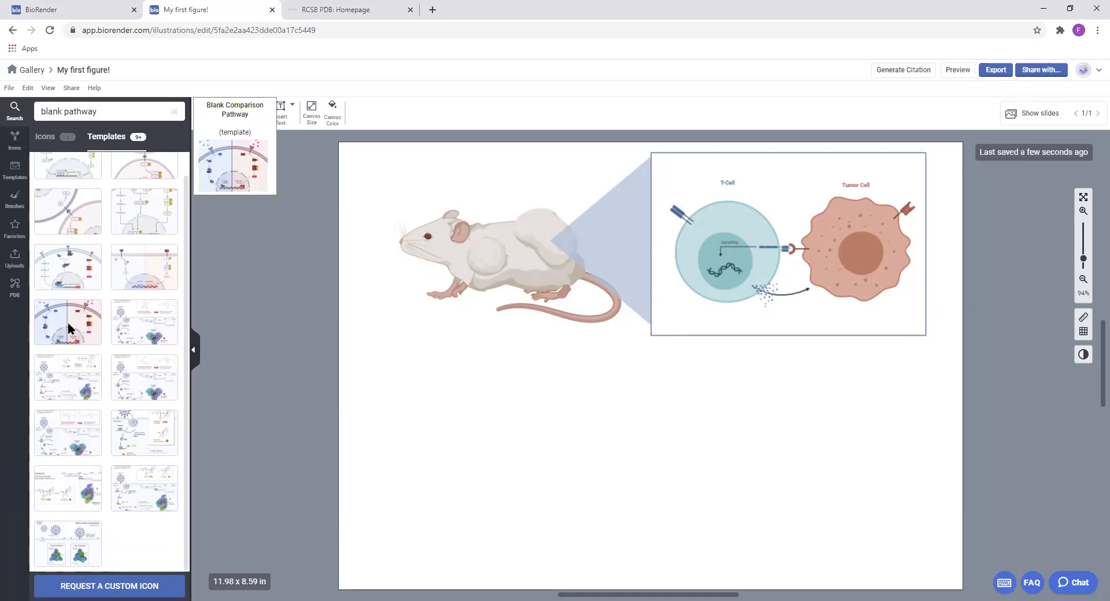
{"action": "left_click", "coordinate": [154, 258]}
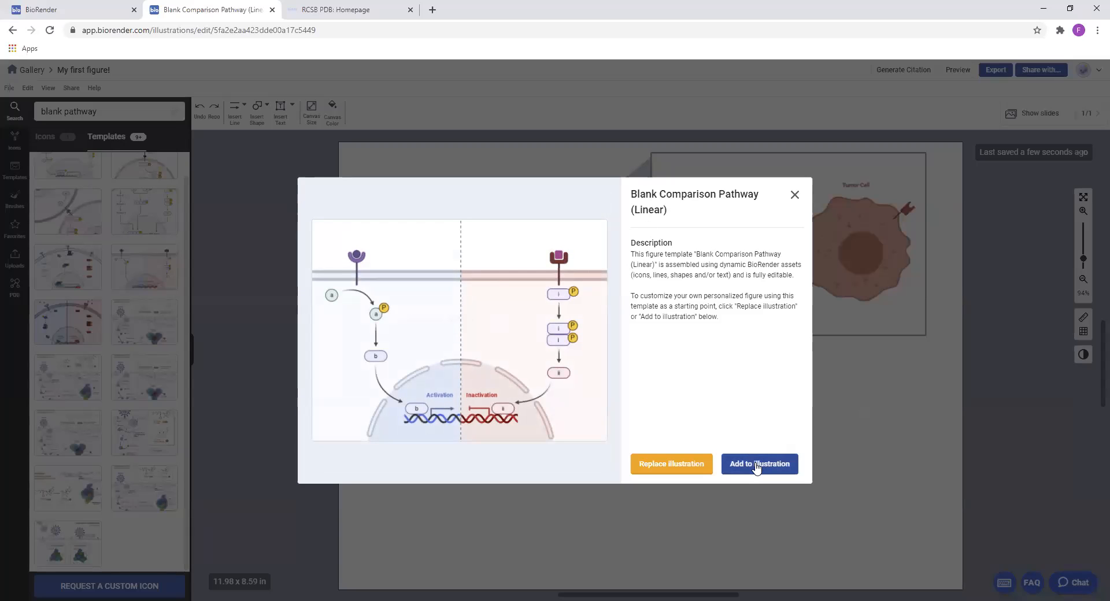
{"action": "left_click", "coordinate": [757, 466]}
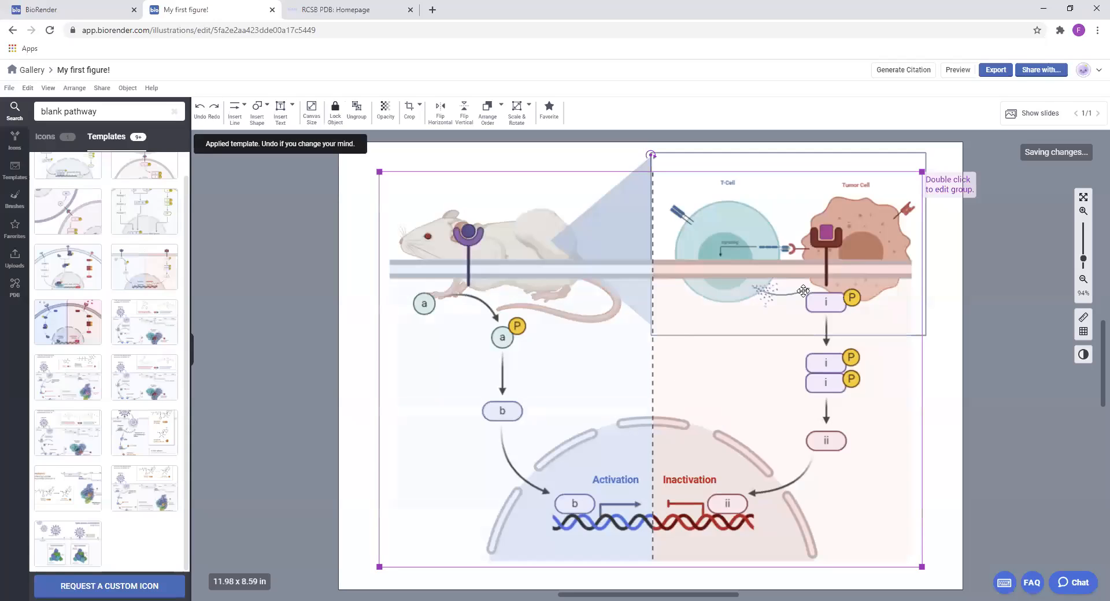
Shrink the comparison pathway to about half its size and place it directly beneath the callout box, aligned with its outer edge
{"action": "left_click_drag", "start_coordinate": [921, 172], "coordinate": [685, 379]}
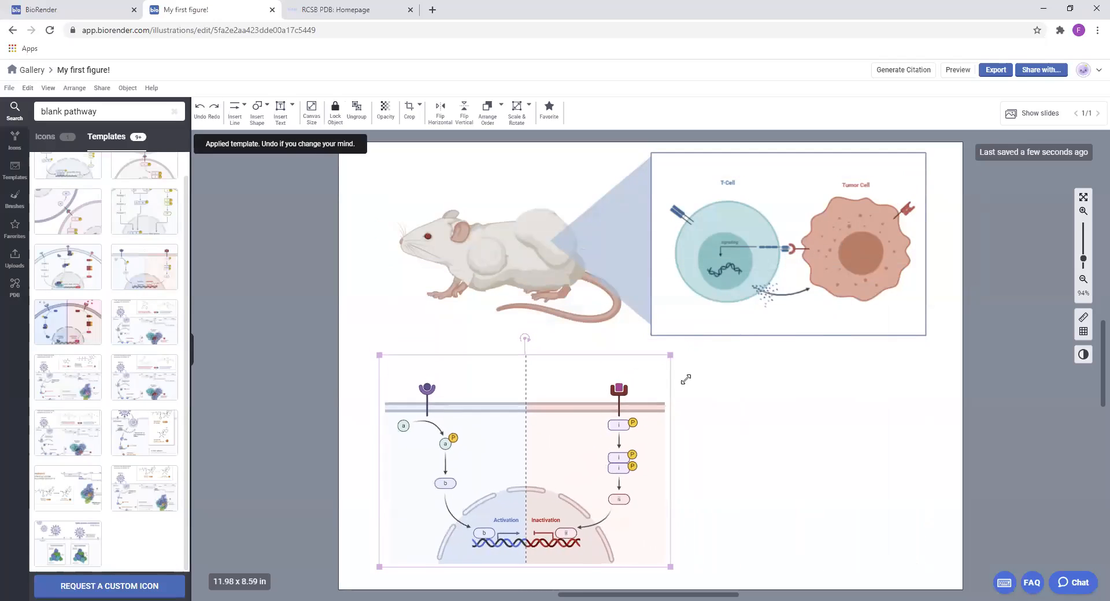
{"action": "left_click_drag", "start_coordinate": [478, 481], "coordinate": [742, 478]}
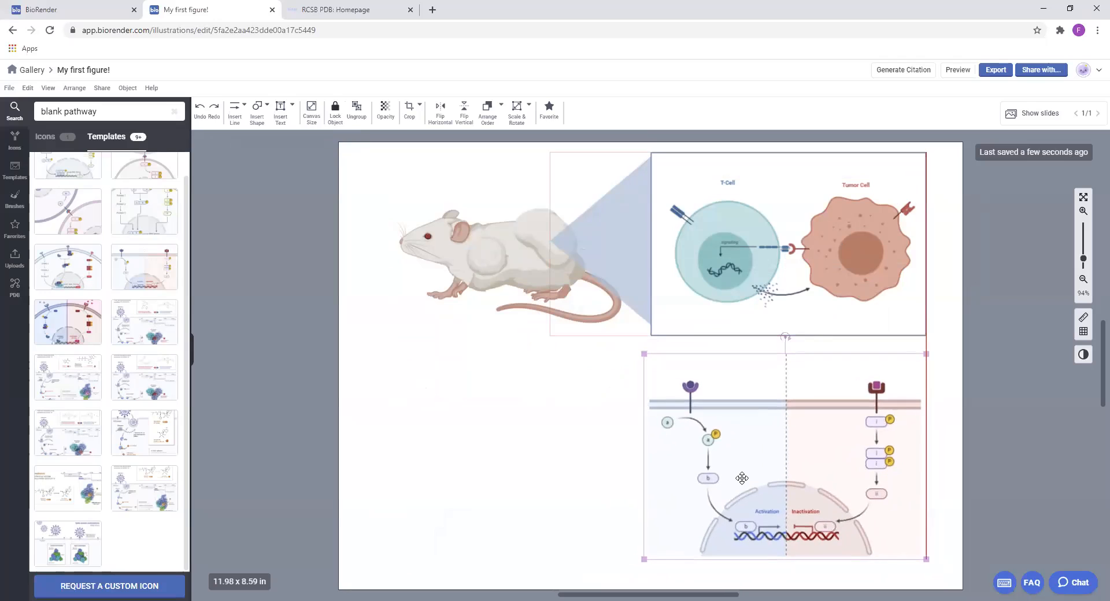
{"action": "left_click", "coordinate": [1045, 447]}
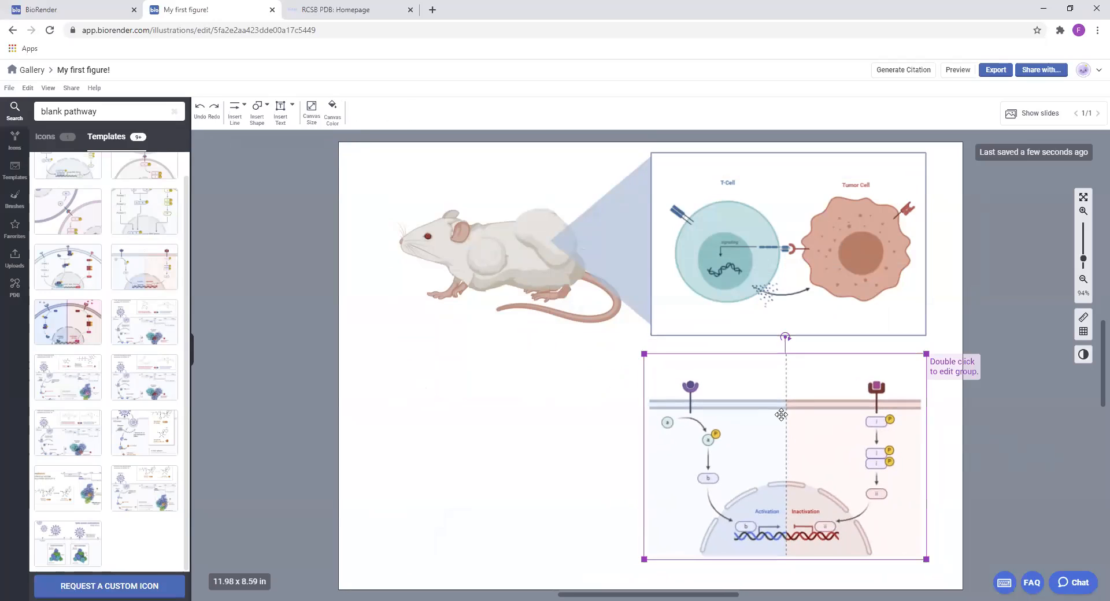
Scale down the mouse, callout and cell figure together and position them in the upper-left part of the canvas
{"action": "left_click_drag", "start_coordinate": [363, 164], "coordinate": [1012, 333]}
{"action": "left_click_drag", "start_coordinate": [907, 325], "coordinate": [780, 290]}
{"action": "left_click_drag", "start_coordinate": [532, 223], "coordinate": [515, 233]}
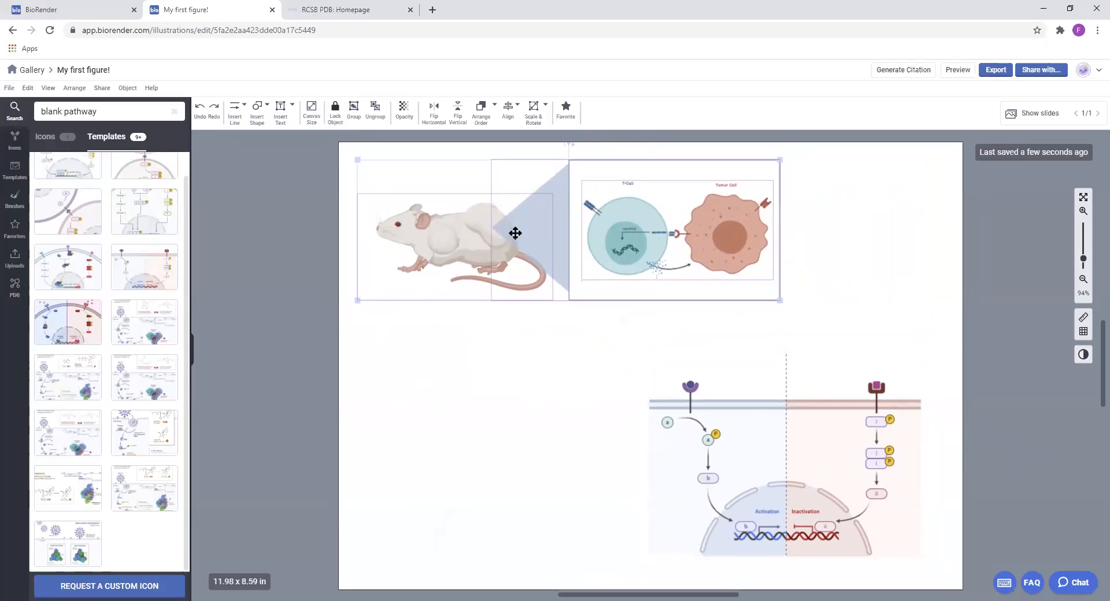
{"action": "left_click", "coordinate": [917, 298]}
Enlarge the comparison pathway and place it in the lower-right part of the canvas
{"action": "left_click_drag", "start_coordinate": [812, 442], "coordinate": [563, 417]}
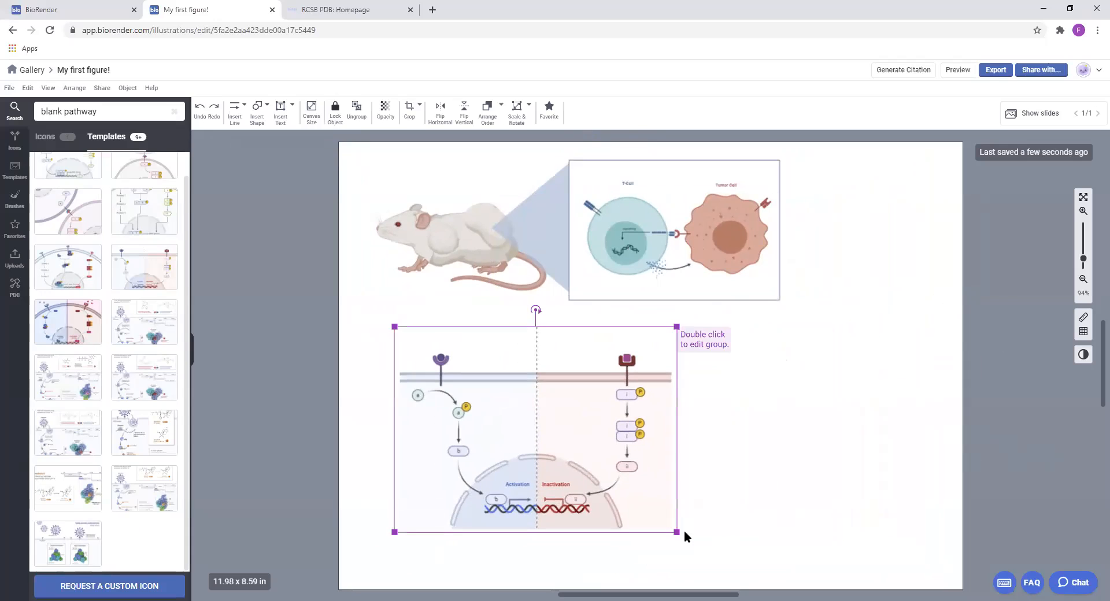
{"action": "left_click_drag", "start_coordinate": [676, 531], "coordinate": [773, 597]}
{"action": "left_click_drag", "start_coordinate": [656, 483], "coordinate": [658, 458]}
{"action": "left_click_drag", "start_coordinate": [602, 416], "coordinate": [788, 434]}
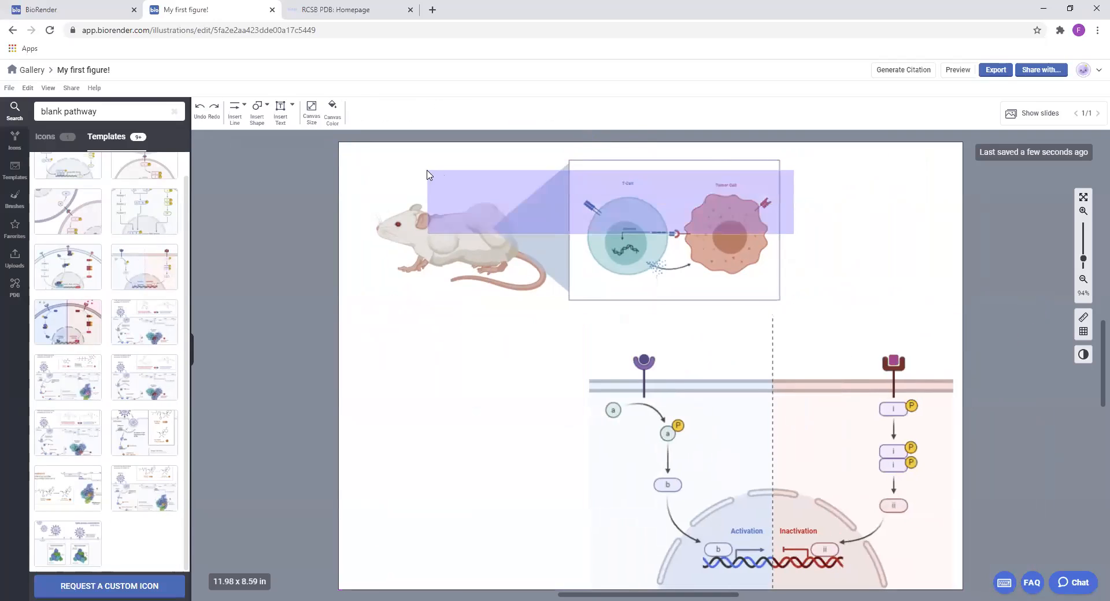
Move the mouse and callout figure off the canvas and enlarge the comparison pathway to fill most of the canvas
{"action": "left_click_drag", "start_coordinate": [422, 227], "coordinate": [1033, 347]}
{"action": "left_click_drag", "start_coordinate": [817, 463], "coordinate": [608, 316]}
{"action": "left_click_drag", "start_coordinate": [752, 445], "coordinate": [954, 539]}
{"action": "left_click", "coordinate": [978, 482]}
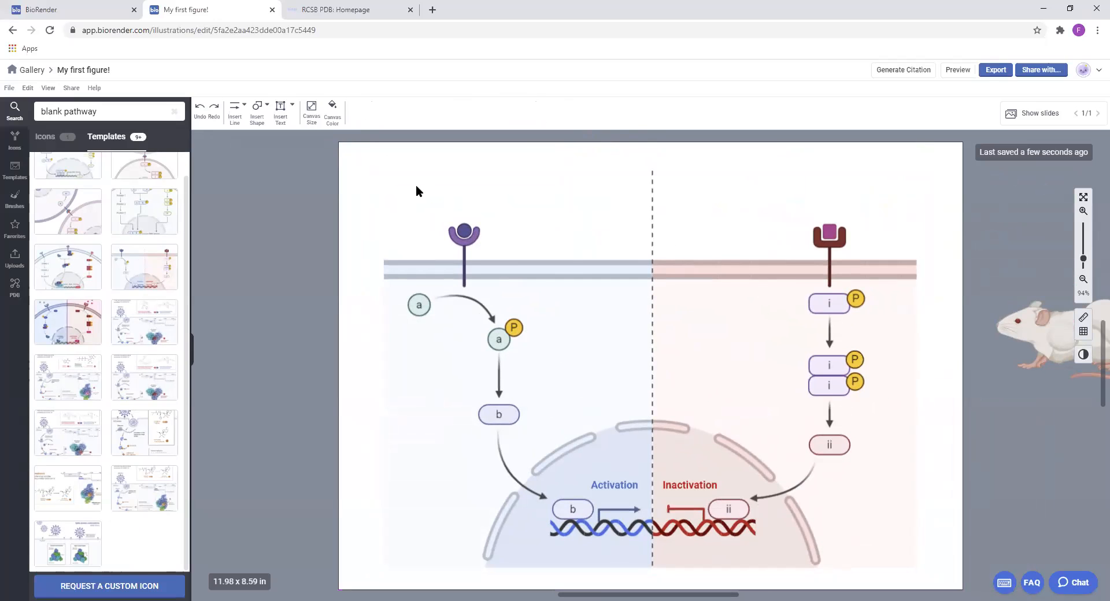
Shrink the comparison pathway to about two thirds of its size and move it to the canvas's lower-right area
{"action": "left_click_drag", "start_coordinate": [421, 184], "coordinate": [997, 576]}
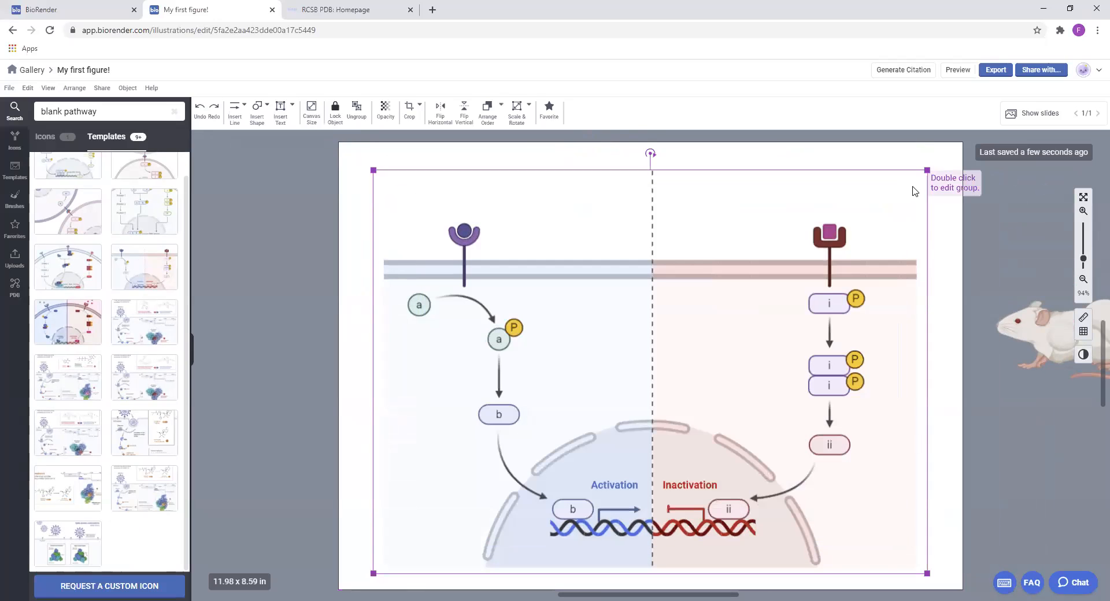
{"action": "left_click_drag", "start_coordinate": [926, 169], "coordinate": [733, 312]}
{"action": "left_click_drag", "start_coordinate": [676, 449], "coordinate": [851, 424]}
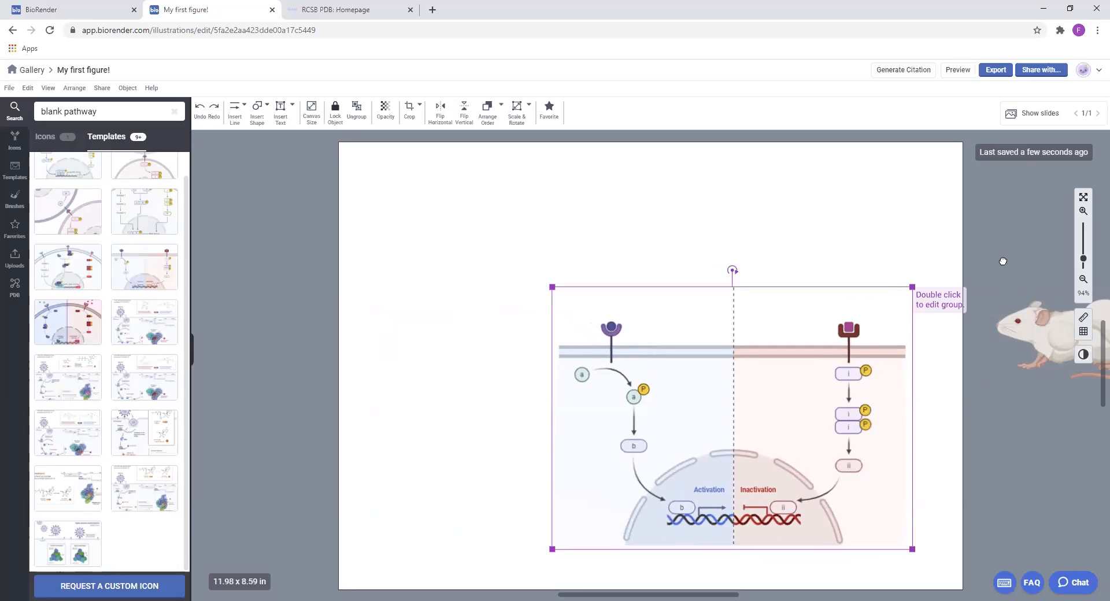
Bring the mouse, callout and cell figure together back onto the canvas's upper-left area
{"action": "scroll", "coordinate": [1004, 260], "scroll_direction": "right", "scroll_amount": 4}
{"action": "left_click_drag", "start_coordinate": [810, 194], "coordinate": [1062, 330]}
{"action": "left_click_drag", "start_coordinate": [1063, 325], "coordinate": [542, 213]}
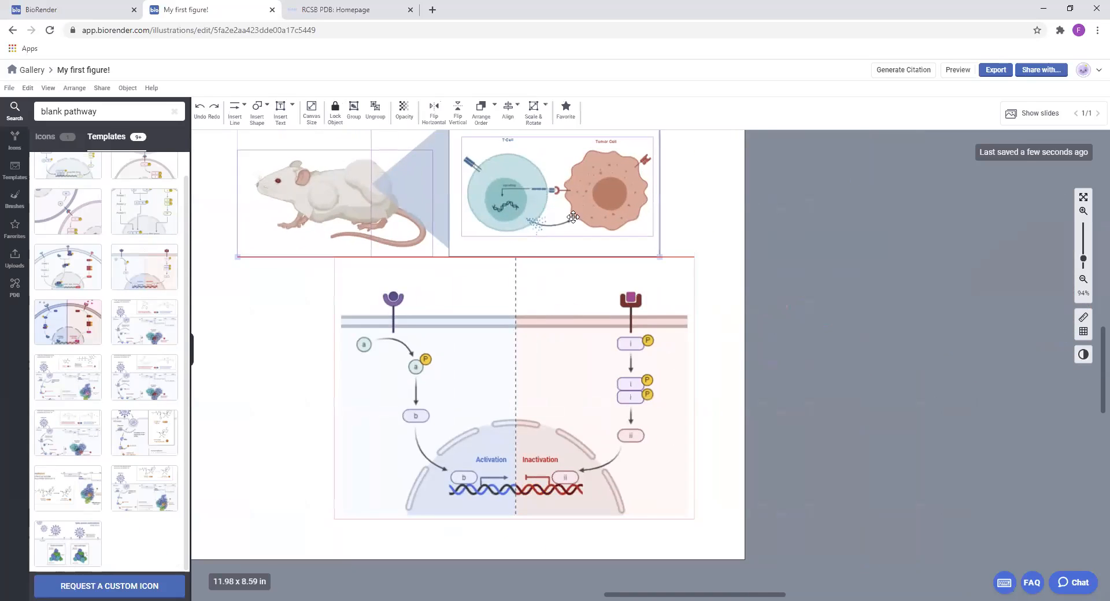
{"action": "left_click_drag", "start_coordinate": [780, 216], "coordinate": [1060, 257]}
{"action": "left_click_drag", "start_coordinate": [635, 229], "coordinate": [538, 229]}
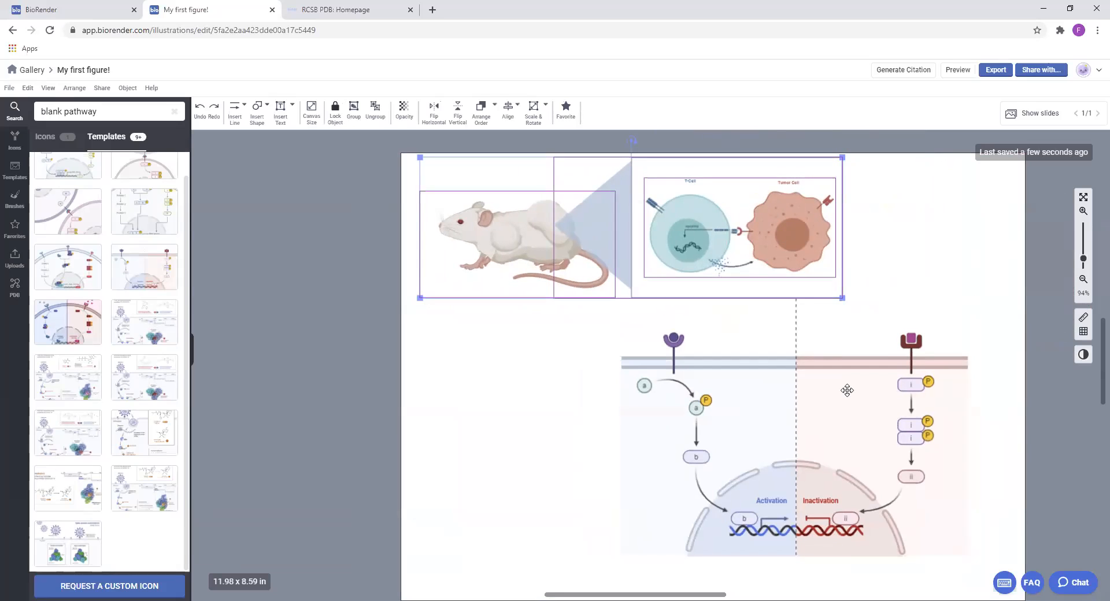
Place the comparison pathway beneath the mouse and callout, enlarge it slightly and align its outer edge with the callout box
{"action": "left_click_drag", "start_coordinate": [847, 390], "coordinate": [684, 390]}
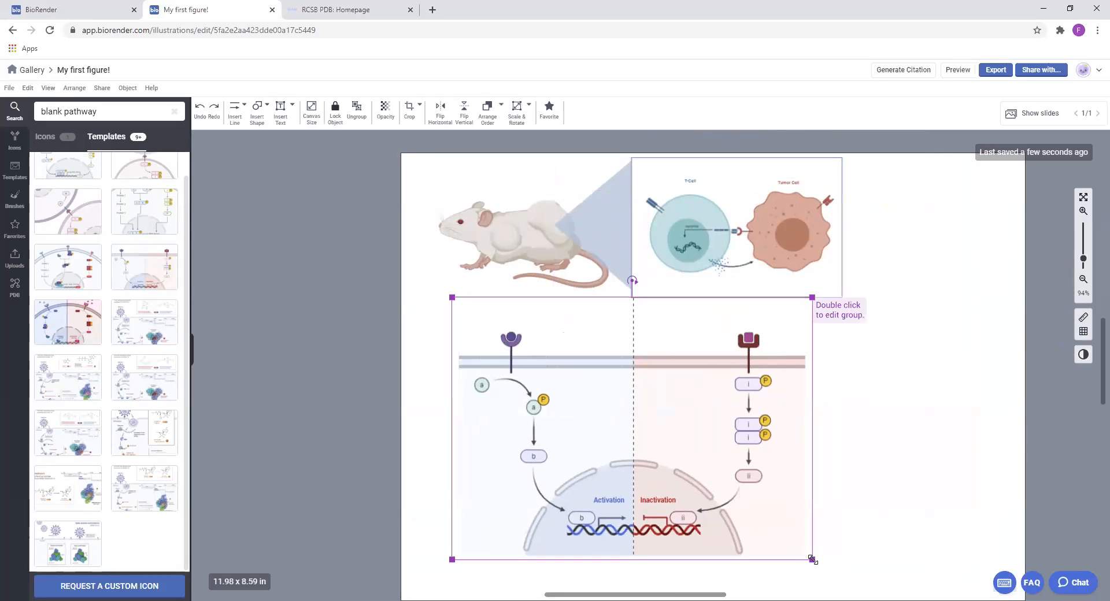
{"action": "left_click_drag", "start_coordinate": [812, 559], "coordinate": [868, 574]}
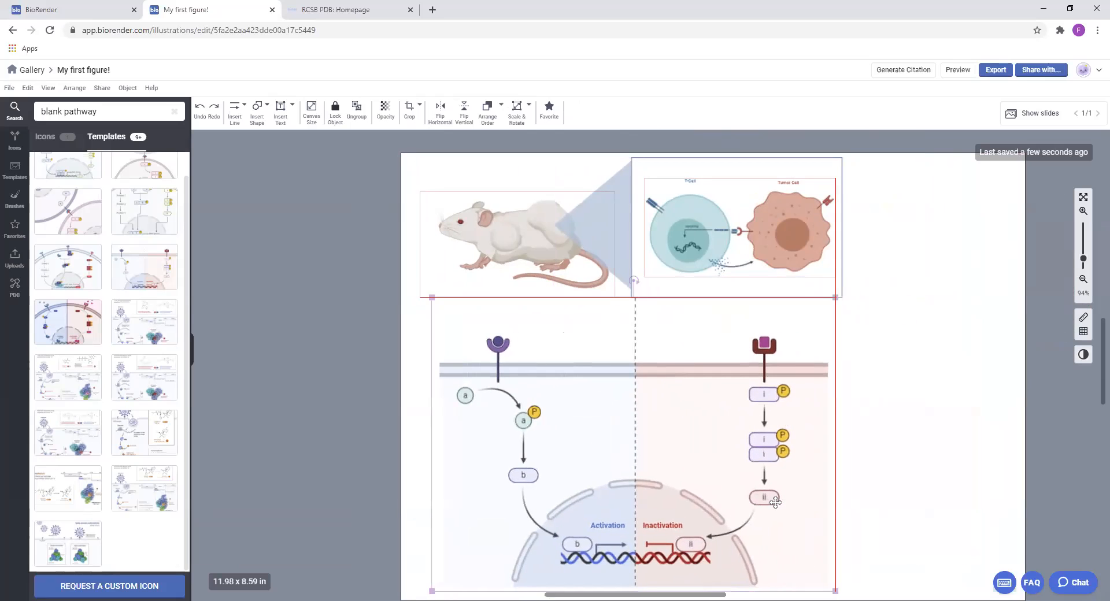
{"action": "left_click_drag", "start_coordinate": [775, 502], "coordinate": [782, 503]}
{"action": "left_click_drag", "start_coordinate": [717, 435], "coordinate": [718, 451]}
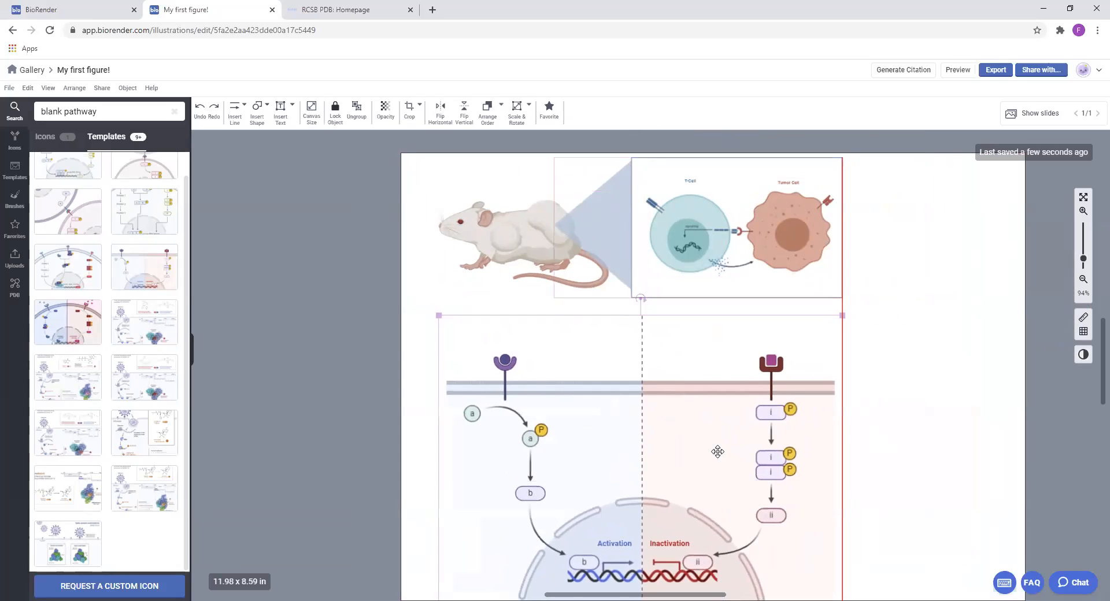
{"action": "left_click", "coordinate": [867, 439]}
Move the comparison pathway into the lower-right corner of the canvas, below the callout
{"action": "scroll", "coordinate": [932, 448], "scroll_direction": "down", "scroll_amount": 1}
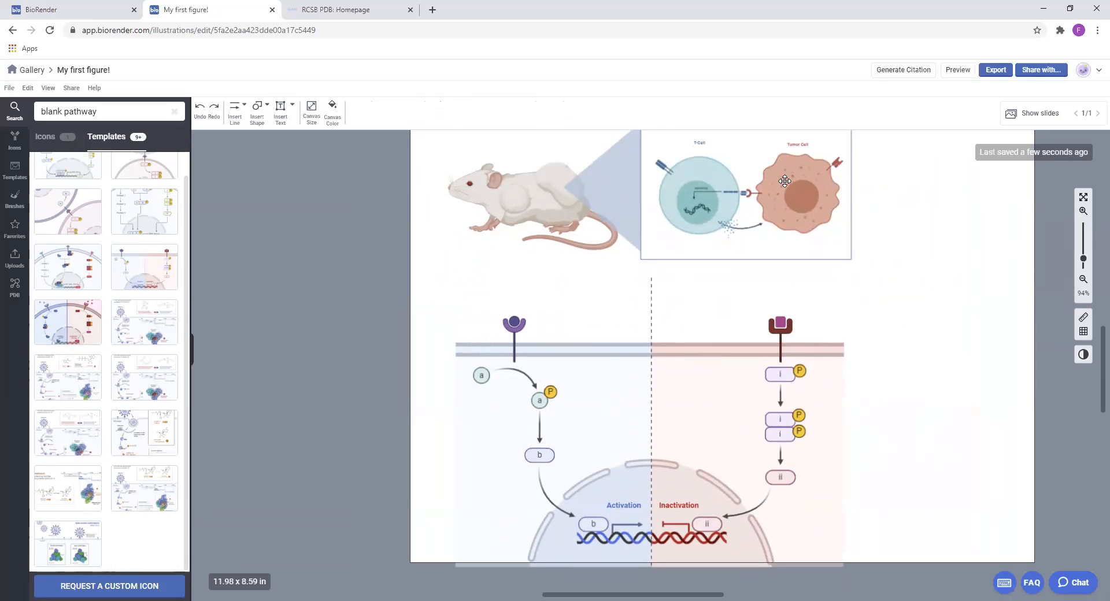
{"action": "left_click_drag", "start_coordinate": [623, 421], "coordinate": [1030, 249]}
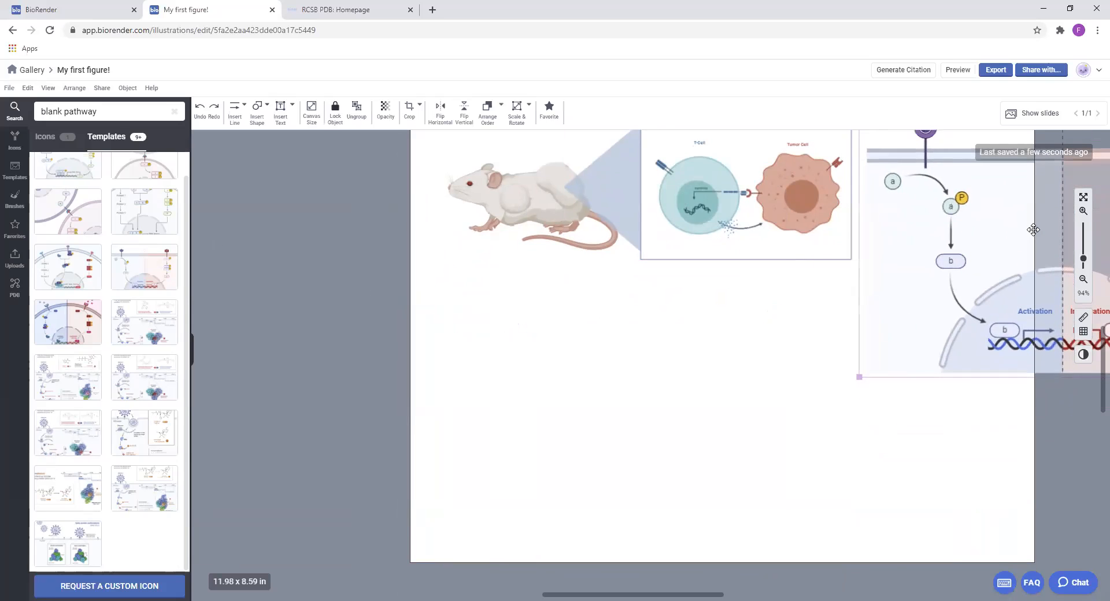
{"action": "left_click_drag", "start_coordinate": [803, 382], "coordinate": [813, 407]}
{"action": "left_click", "coordinate": [890, 180]}
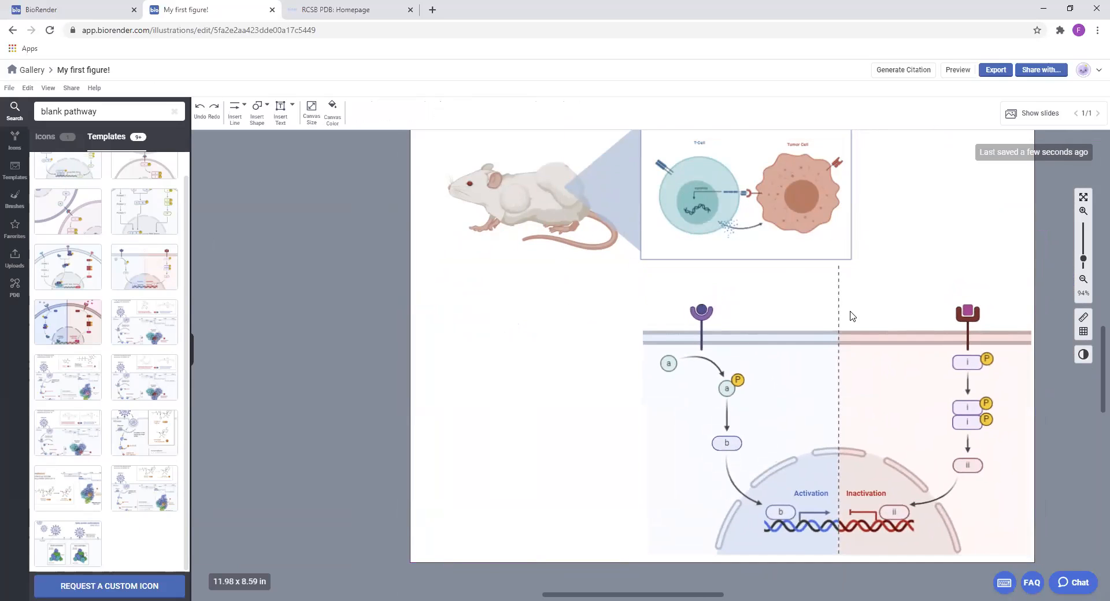
Shorten the upper end of the dashed divider line inside the comparison pathway group, then leave group editing
{"action": "double_click", "coordinate": [835, 289]}
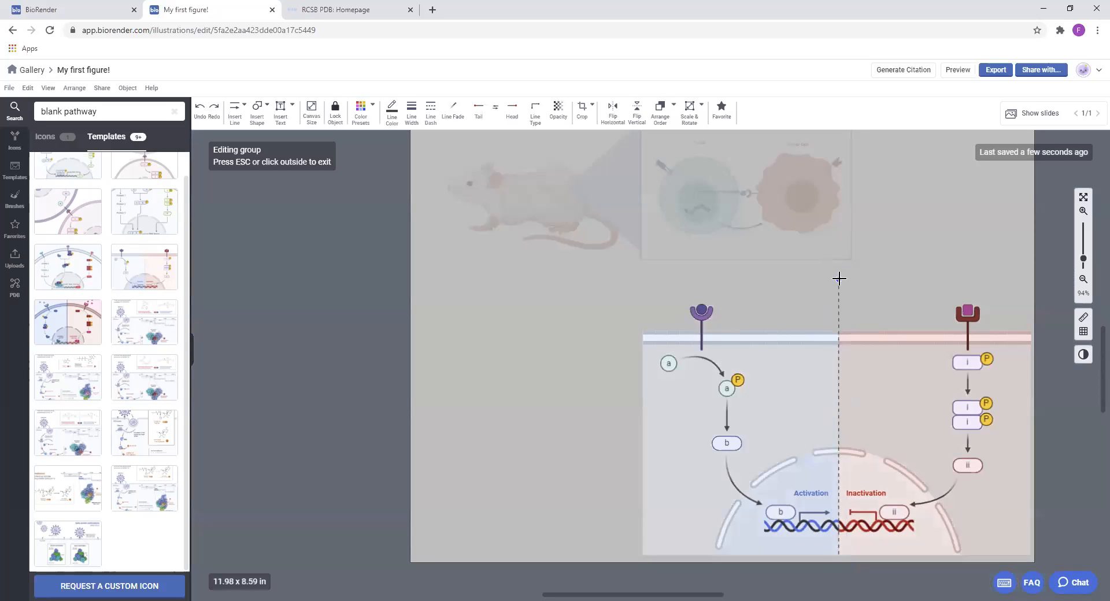
{"action": "key", "text": "Escape"}
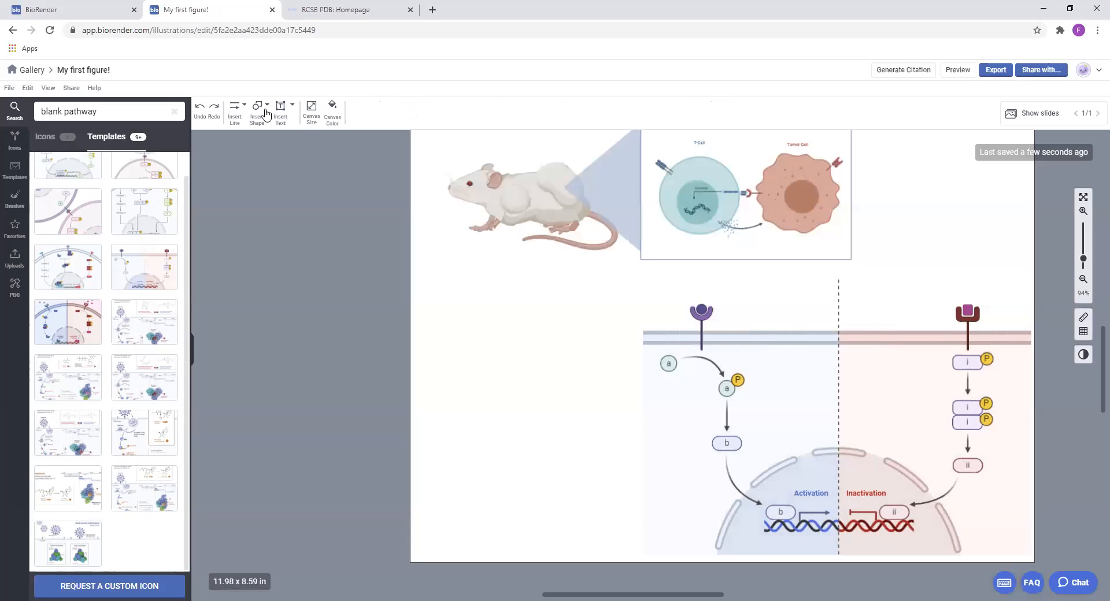
Draw a short curved arrow in the empty area beside the callout box, pointing down toward the pathway
{"action": "left_click", "coordinate": [234, 108]}
{"action": "mouse_move", "coordinate": [260, 161]}
{"action": "left_click", "coordinate": [304, 190]}
{"action": "left_click_drag", "start_coordinate": [866, 218], "coordinate": [895, 237]}
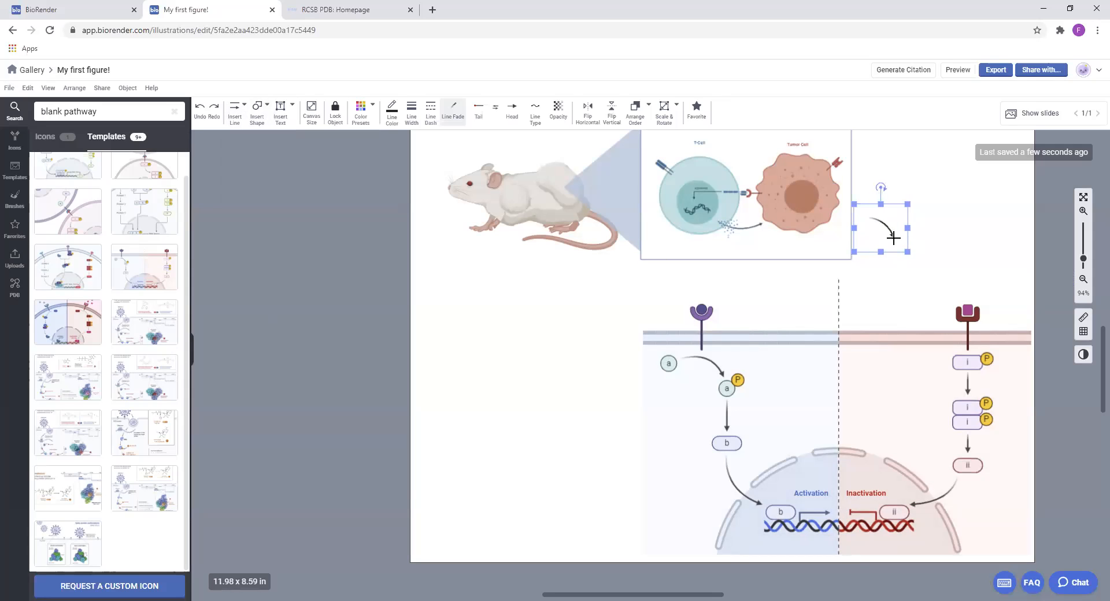
{"action": "left_click_drag", "start_coordinate": [987, 240], "coordinate": [1021, 272]}
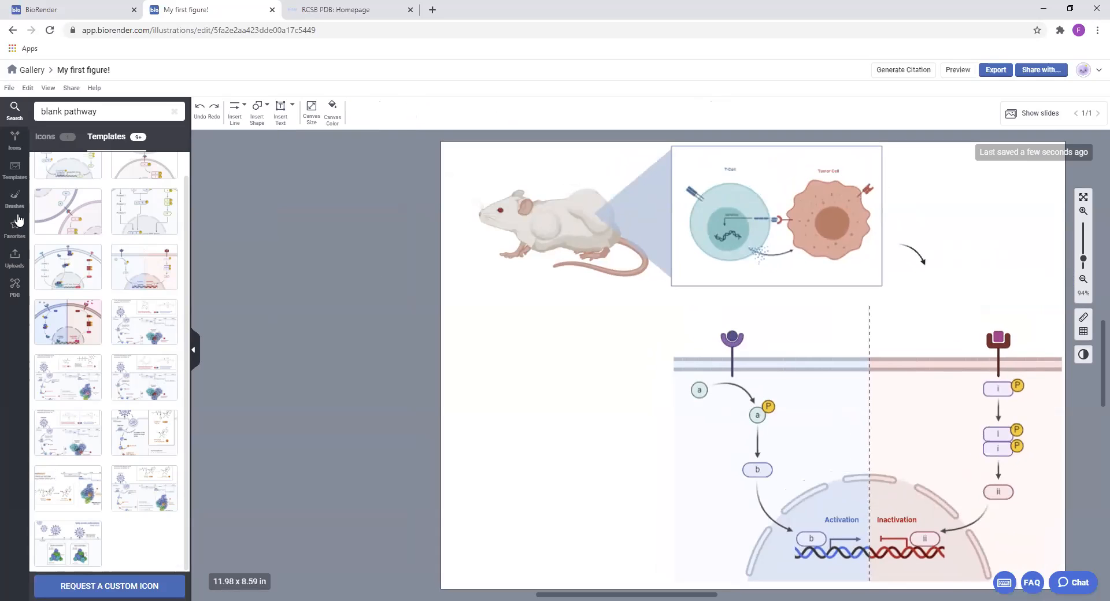
Upload the "blood smear" image from the BioRender 101 folder to the personal uploads
{"action": "left_click", "coordinate": [15, 258]}
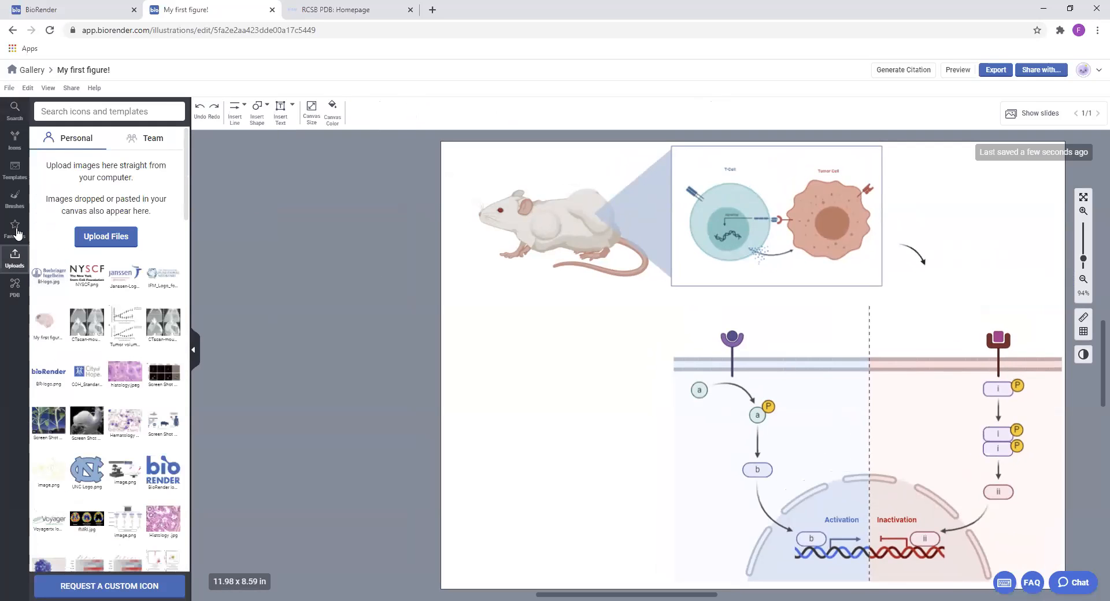
{"action": "left_click", "coordinate": [112, 242]}
{"action": "double_click", "coordinate": [129, 100]}
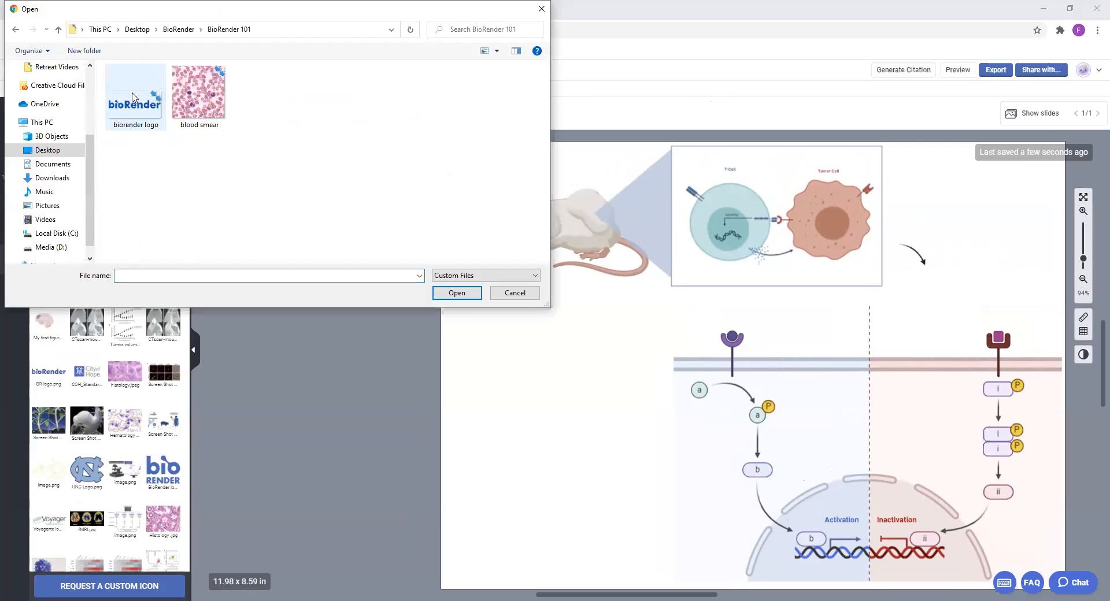
{"action": "left_click", "coordinate": [211, 103]}
{"action": "left_click", "coordinate": [457, 292]}
Place the uploaded blood smear image on the canvas, scaled down to a small square below the mouse and beside the pathway
{"action": "left_click", "coordinate": [636, 463]}
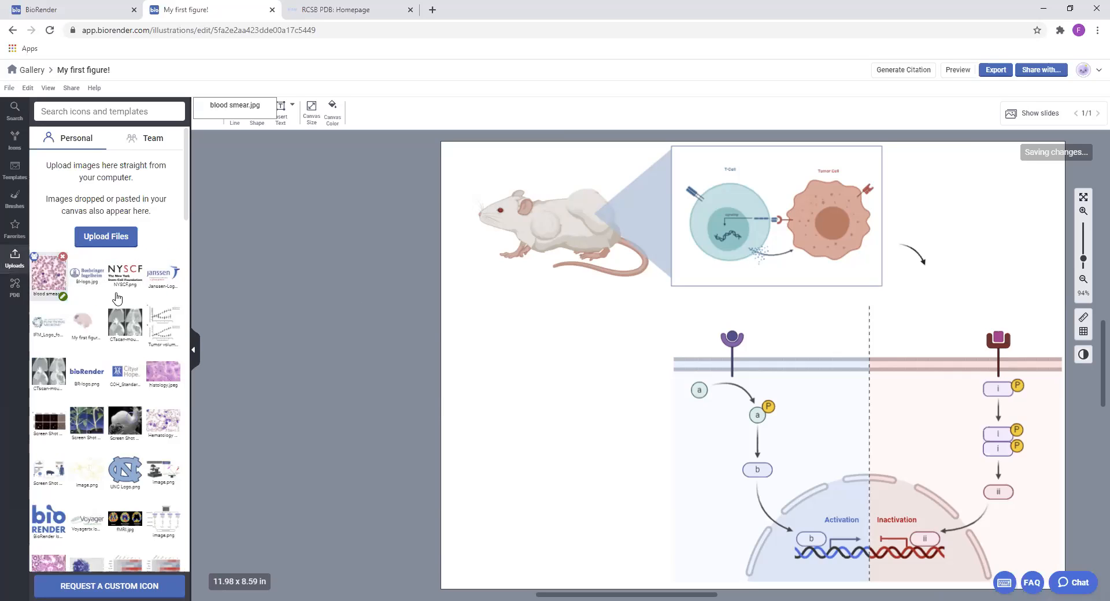
{"action": "mouse_move", "coordinate": [433, 333]}
{"action": "left_mouse_down"}
{"action": "mouse_move", "coordinate": [639, 382]}
{"action": "mouse_move", "coordinate": [633, 393]}
{"action": "left_mouse_up"}
{"action": "mouse_move", "coordinate": [759, 278]}
{"action": "left_mouse_down"}
{"action": "mouse_move", "coordinate": [627, 453]}
{"action": "mouse_move", "coordinate": [575, 388]}
{"action": "mouse_move", "coordinate": [559, 385]}
{"action": "mouse_move", "coordinate": [631, 388]}
{"action": "mouse_move", "coordinate": [622, 330]}
{"action": "left_mouse_up"}
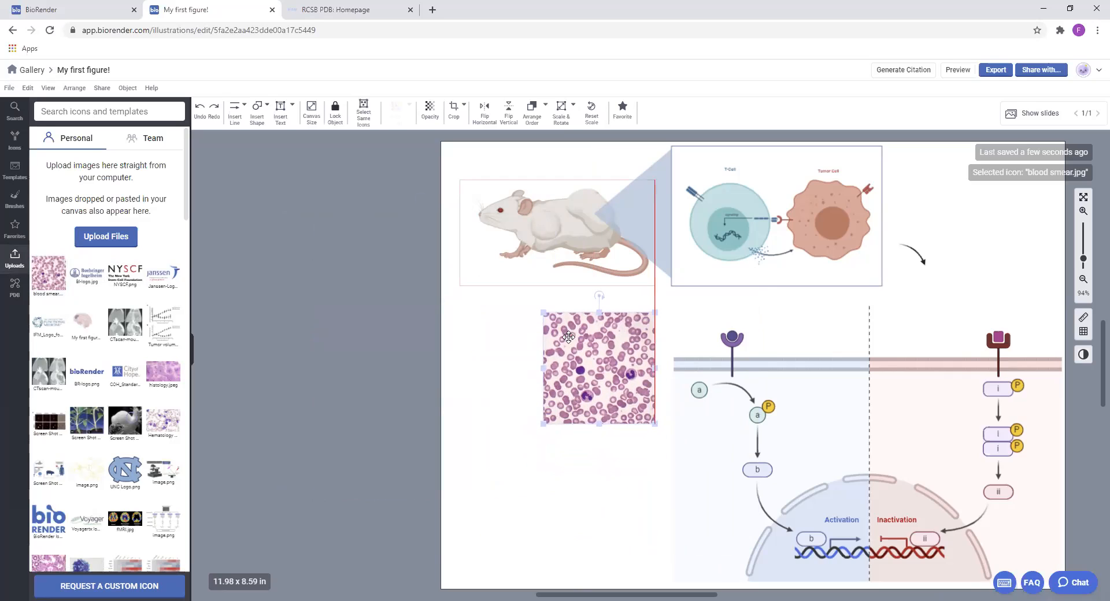
Upload the "biorender logo" image from the BioRender 101 folder to the personal uploads
{"action": "left_click", "coordinate": [173, 172]}
{"action": "left_click", "coordinate": [136, 95]}
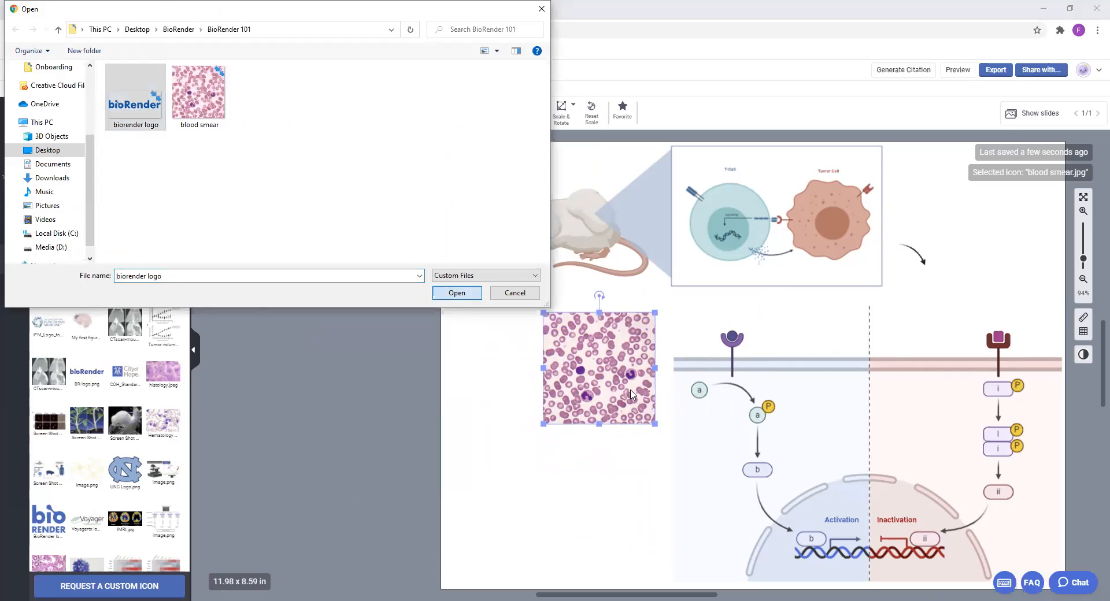
{"action": "key", "text": "Return"}
Add the uploaded bioRender logo to the figure, scale it down to less than the canvas width and move it below the blood smear
{"action": "left_click", "coordinate": [641, 463]}
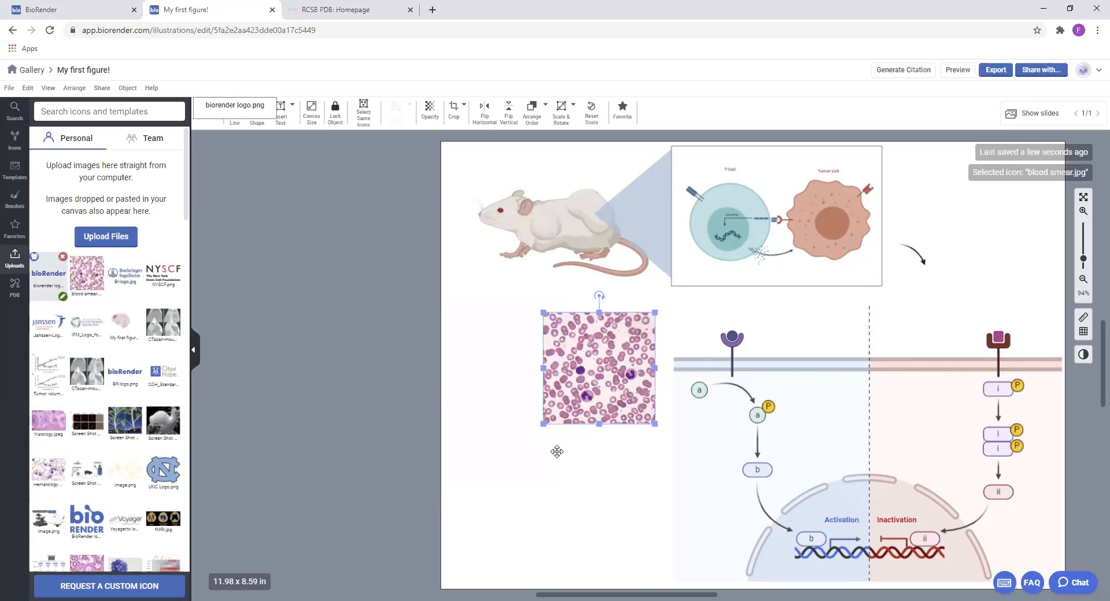
{"action": "left_click_drag", "start_coordinate": [557, 451], "coordinate": [562, 432]}
{"action": "scroll", "coordinate": [689, 287], "scroll_direction": "down", "scroll_amount": 5}
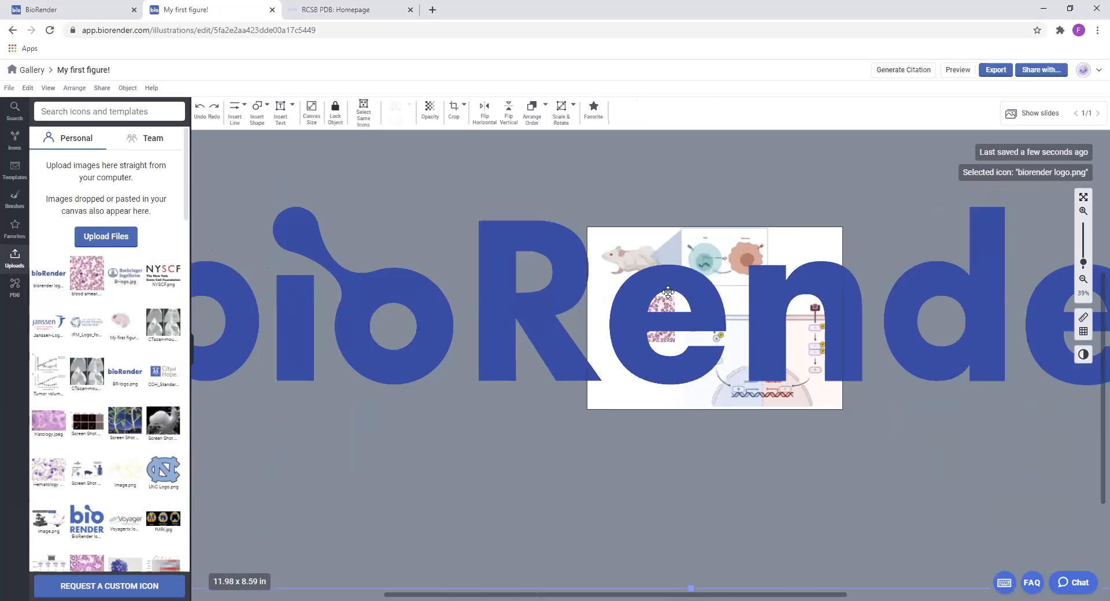
{"action": "left_click_drag", "start_coordinate": [350, 203], "coordinate": [830, 455]}
{"action": "left_click_drag", "start_coordinate": [862, 493], "coordinate": [639, 406]}
Shrink the bioRender logo further and fit it into the lower-left corner of the canvas, clear of the pathway
{"action": "scroll", "coordinate": [639, 407], "scroll_direction": "up", "scroll_amount": 3}
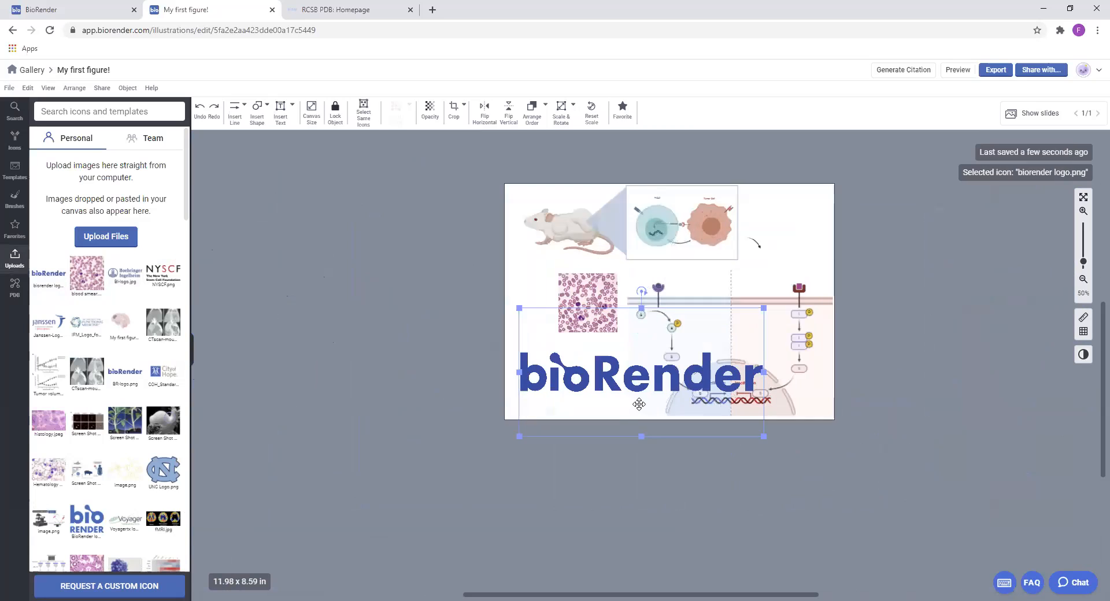
{"action": "scroll", "coordinate": [639, 404], "scroll_direction": "up", "scroll_amount": 2}
{"action": "scroll", "coordinate": [619, 350], "scroll_direction": "up", "scroll_amount": 1}
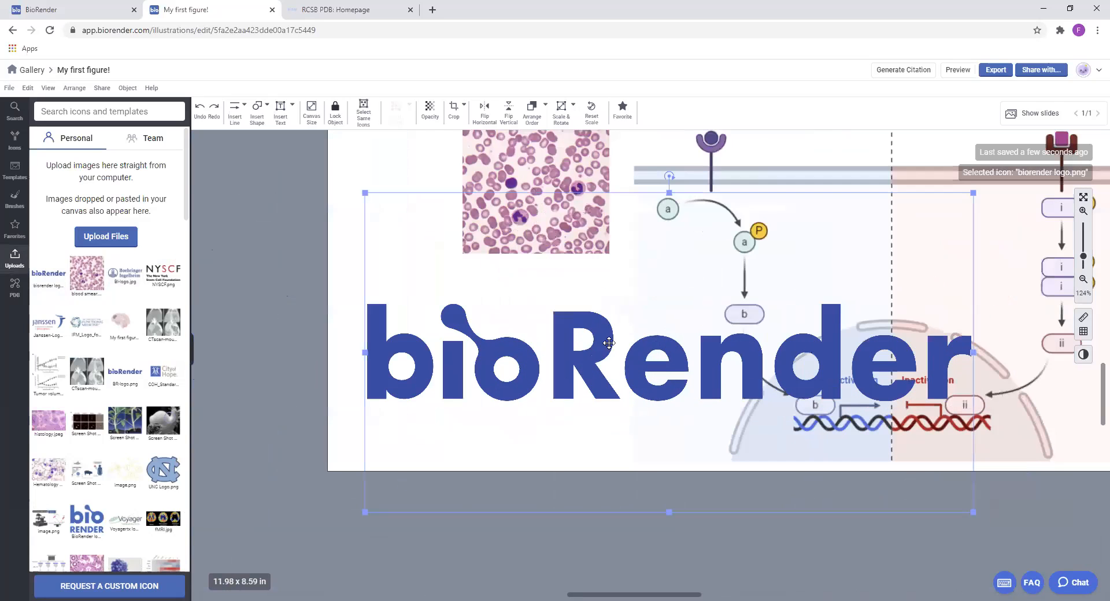
{"action": "left_click_drag", "start_coordinate": [801, 345], "coordinate": [794, 394]}
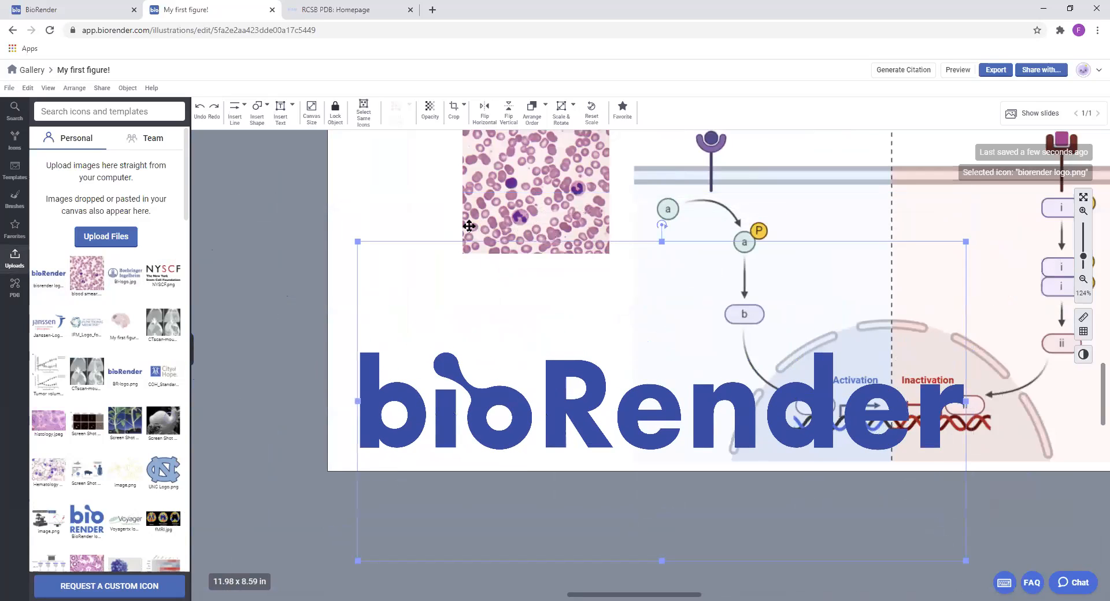
{"action": "scroll", "coordinate": [419, 204], "scroll_direction": "right", "scroll_amount": 2}
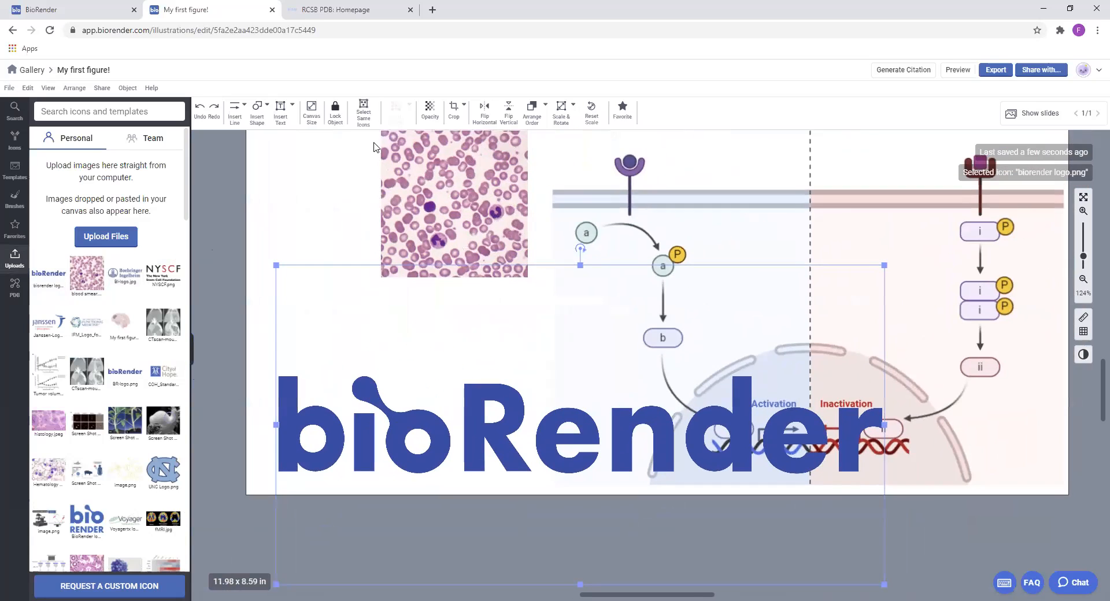
{"action": "scroll", "coordinate": [558, 268], "scroll_direction": "up", "scroll_amount": 5}
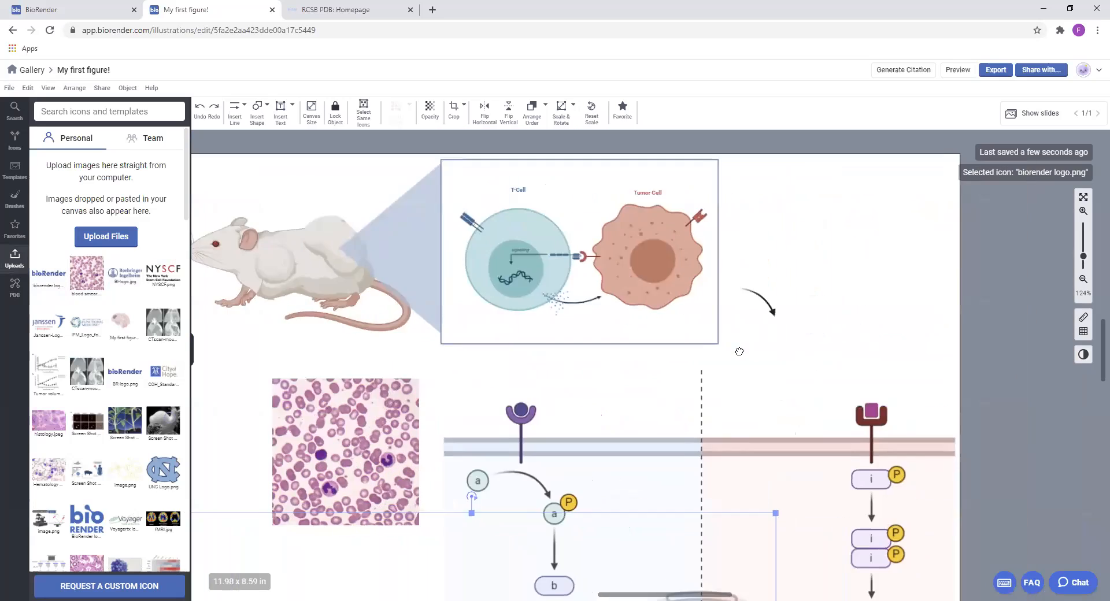
{"action": "scroll", "coordinate": [771, 354], "scroll_direction": "down", "scroll_amount": 5}
{"action": "scroll", "coordinate": [976, 290], "scroll_direction": "left", "scroll_amount": 2}
{"action": "left_click_drag", "start_coordinate": [861, 308], "coordinate": [534, 440]}
{"action": "left_click_drag", "start_coordinate": [508, 538], "coordinate": [504, 461]}
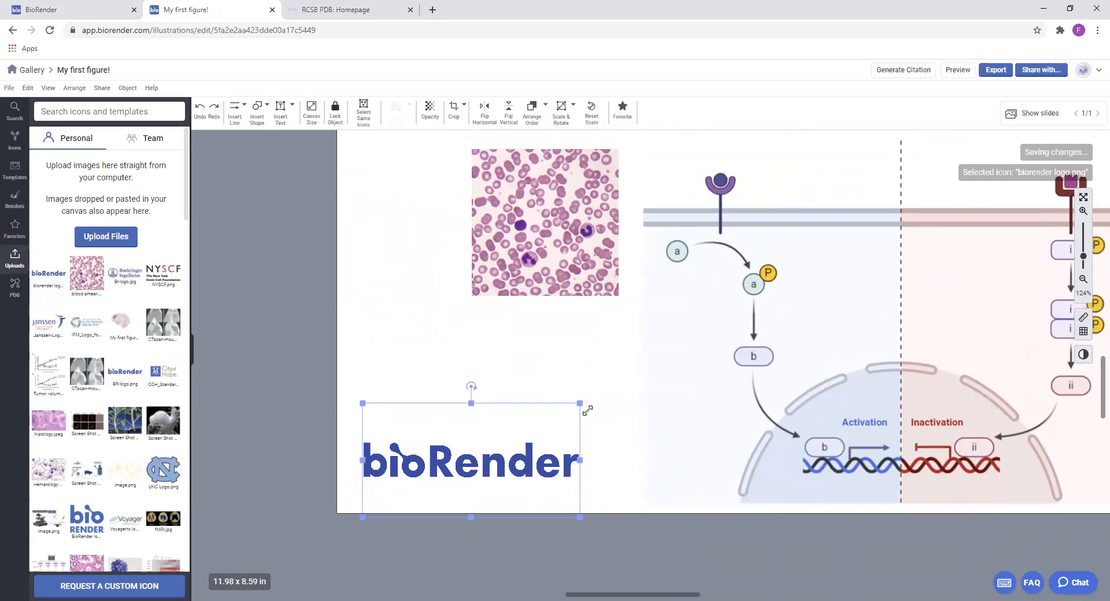
{"action": "left_click_drag", "start_coordinate": [580, 404], "coordinate": [564, 412]}
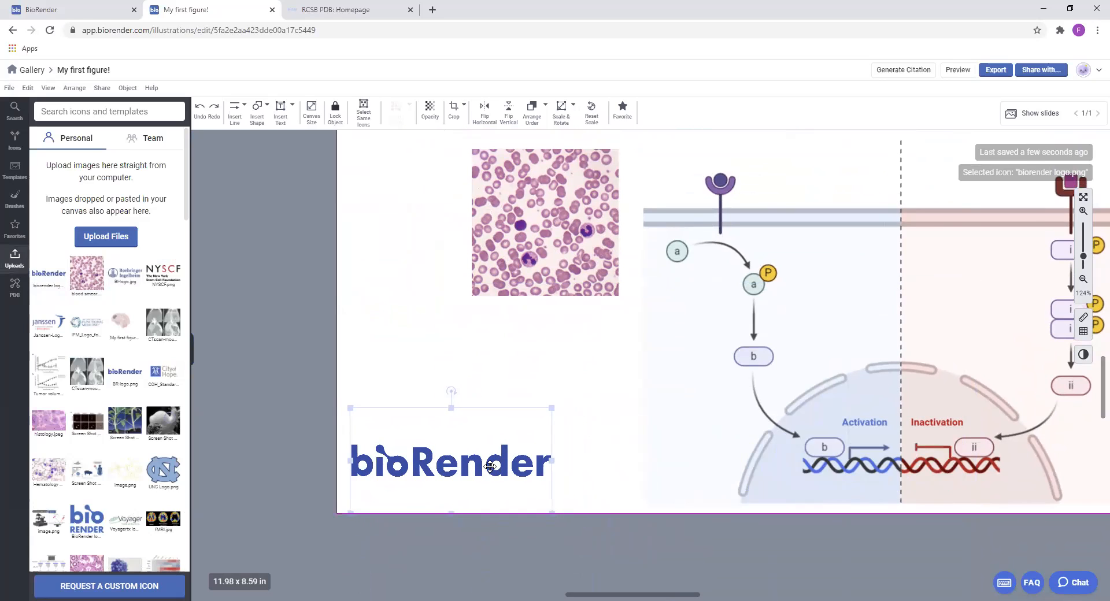
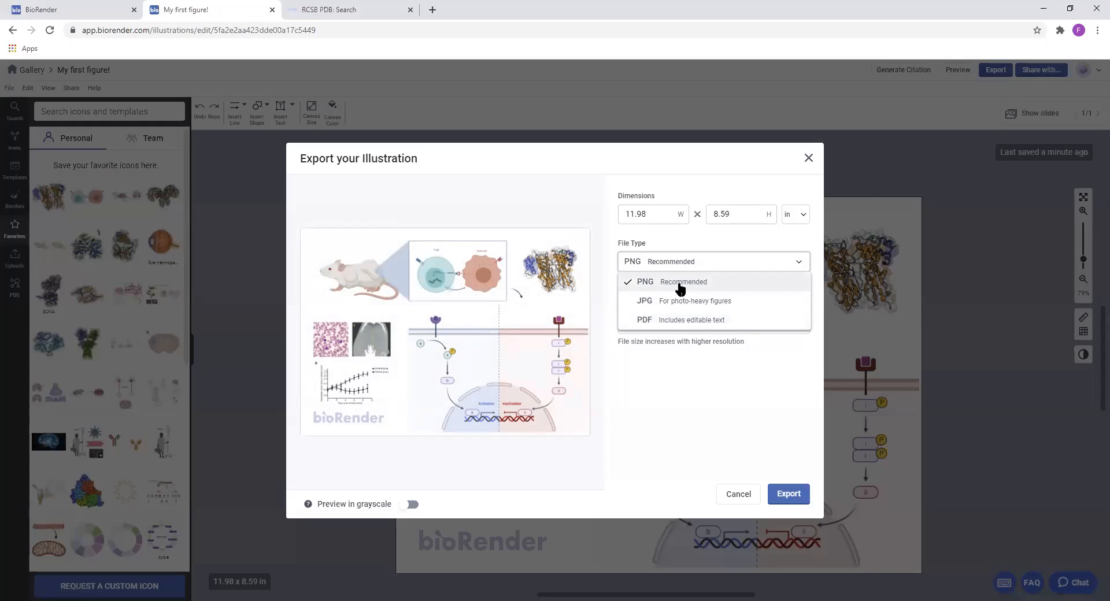
Export the figure as a PNG with transparent background at 150 DPI and dismiss the citation reminder
{"action": "left_click", "coordinate": [680, 288]}
{"action": "left_click", "coordinate": [642, 280]}
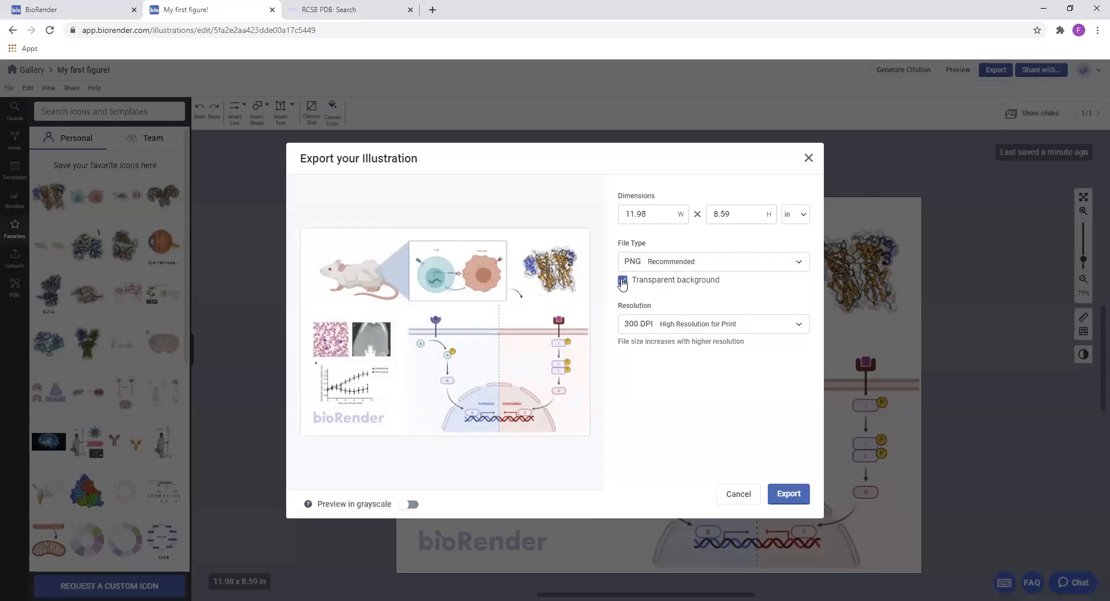
{"action": "left_click", "coordinate": [744, 327]}
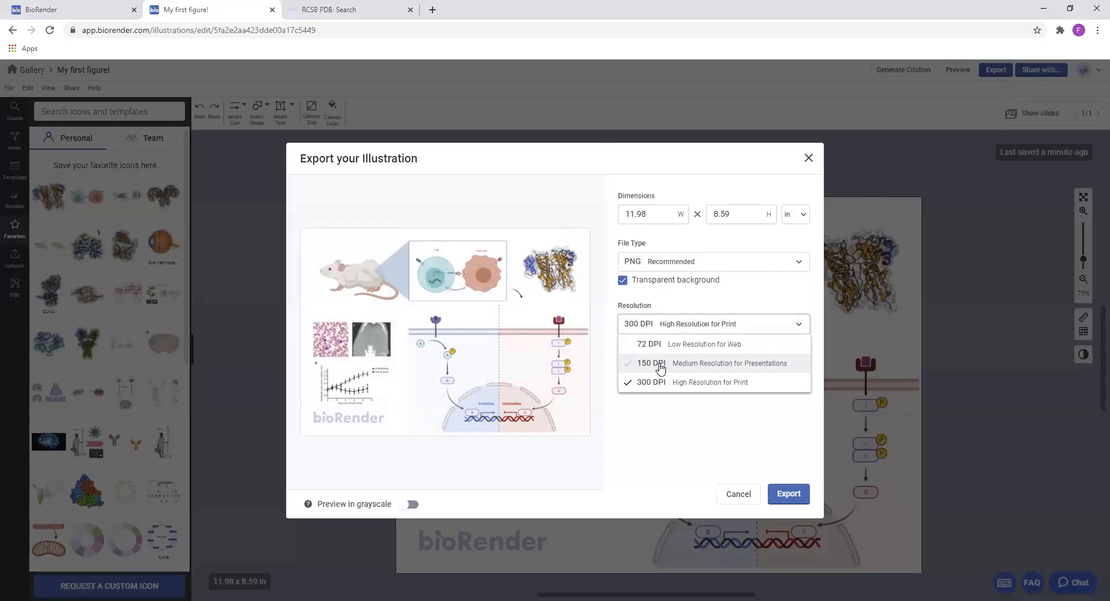
{"action": "left_click", "coordinate": [661, 365]}
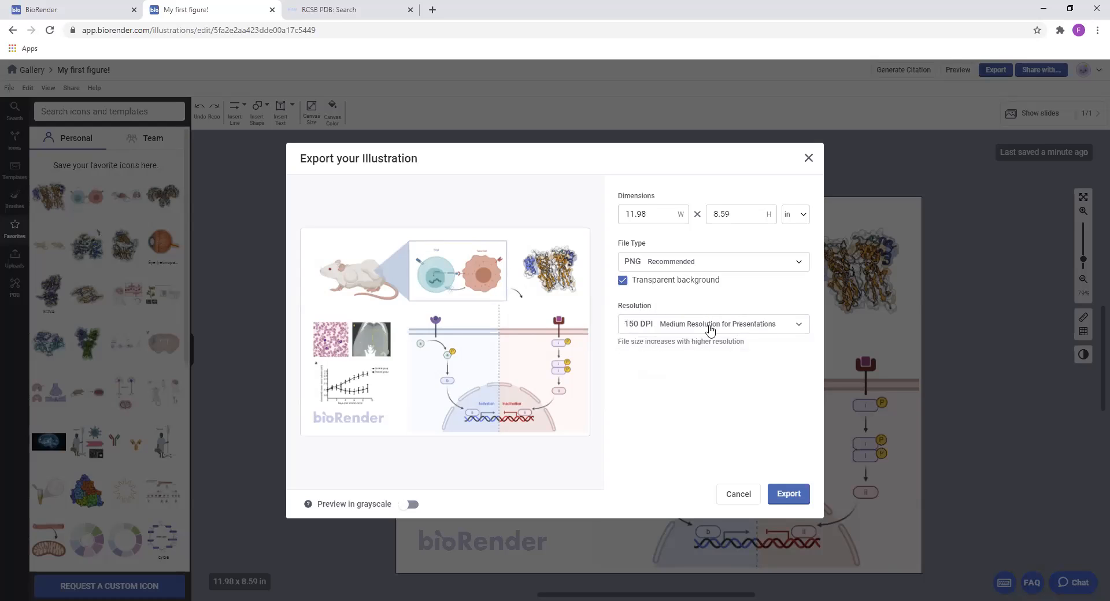
{"action": "left_click", "coordinate": [750, 330]}
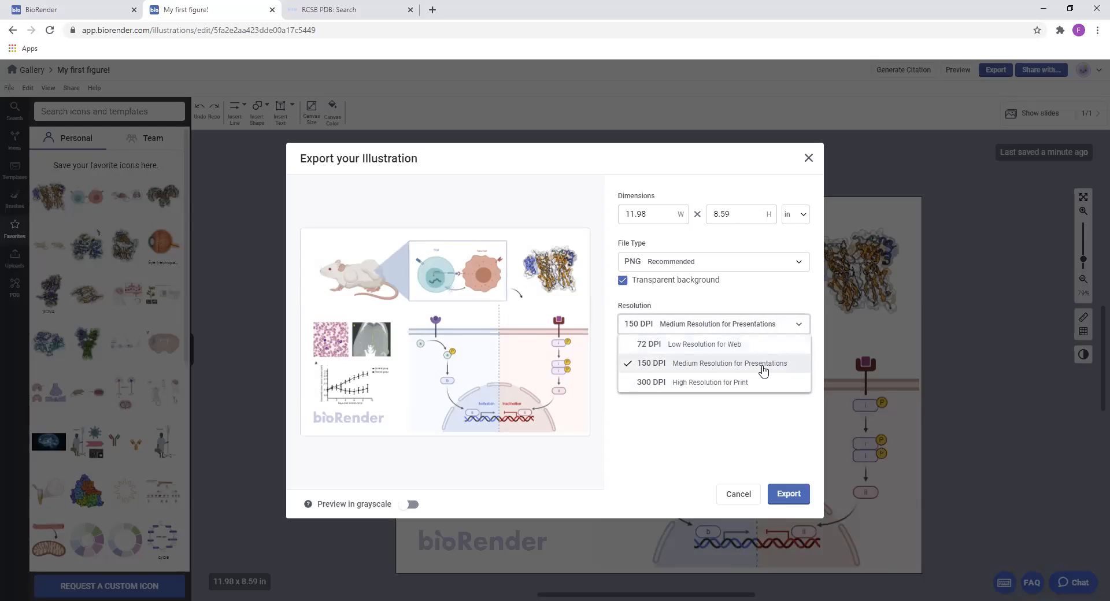
{"action": "left_click", "coordinate": [763, 371]}
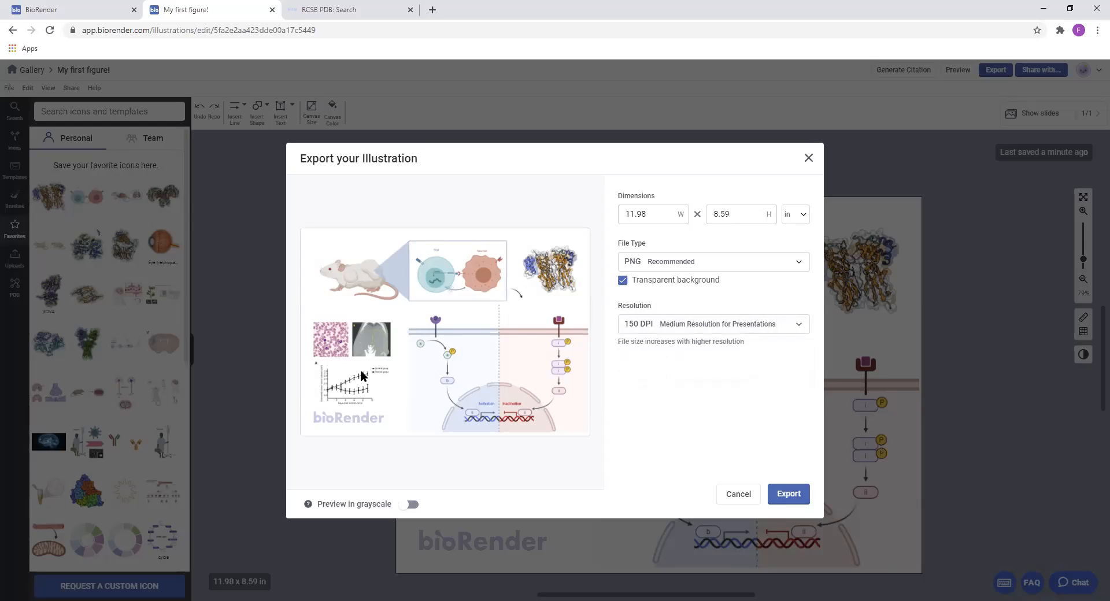
{"action": "left_click", "coordinate": [787, 495]}
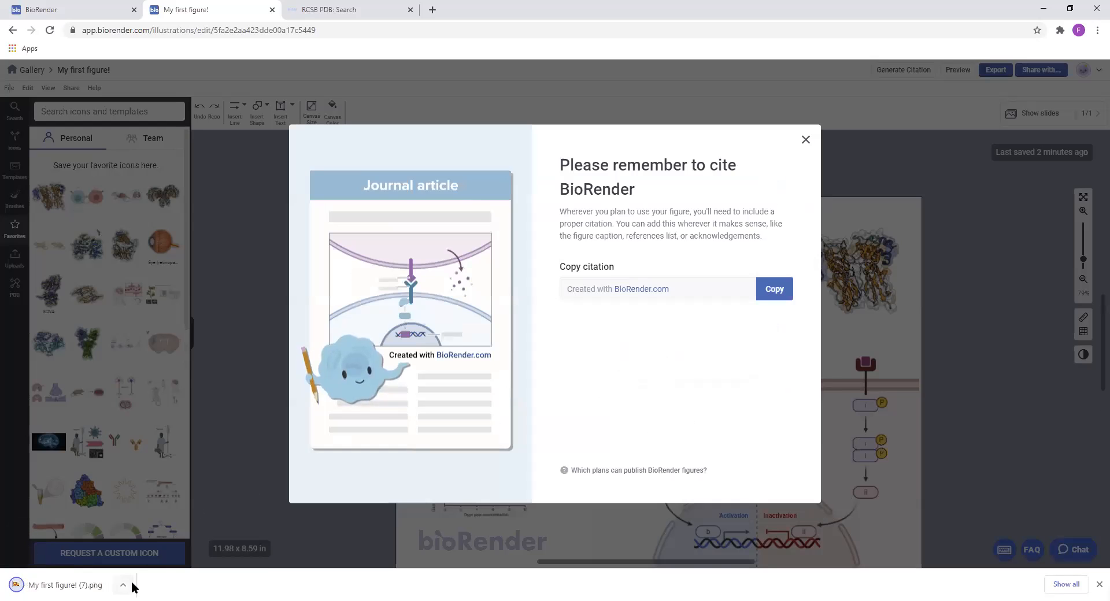
{"action": "left_click", "coordinate": [806, 140]}
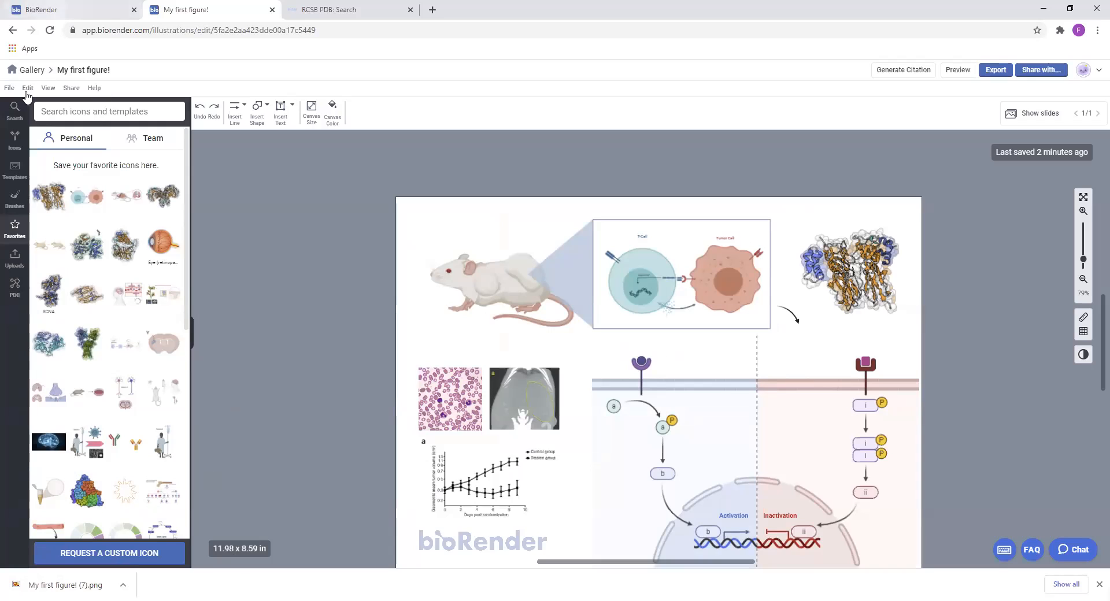
Go back to the gallery and create a new untitled blank illustration in the 10 x 7 in Slide size
{"action": "left_click", "coordinate": [29, 70]}
{"action": "left_click", "coordinate": [159, 164]}
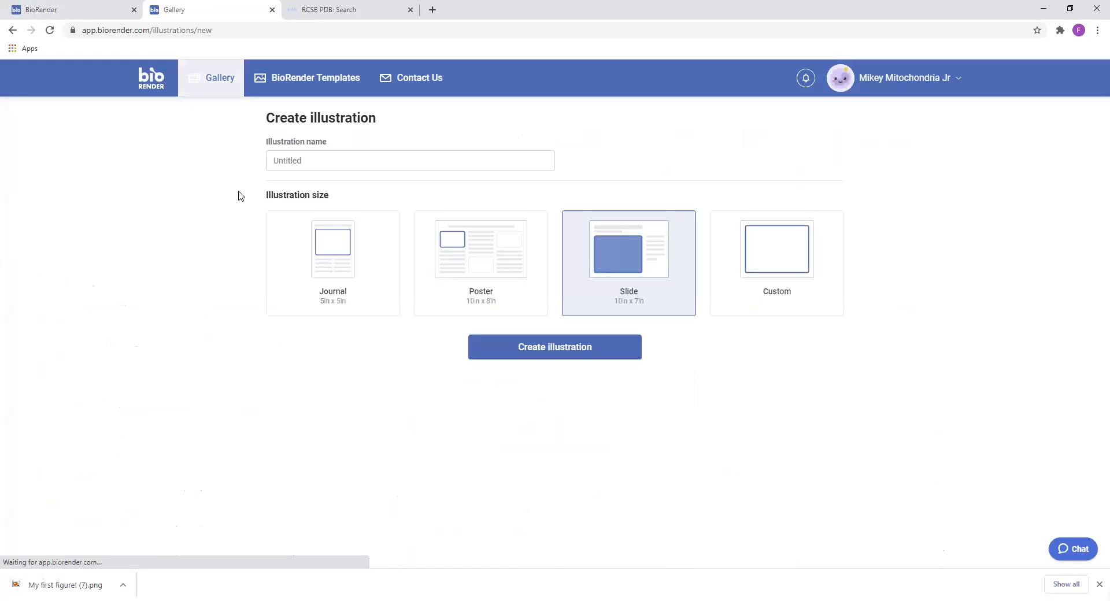
{"action": "left_click", "coordinate": [629, 349]}
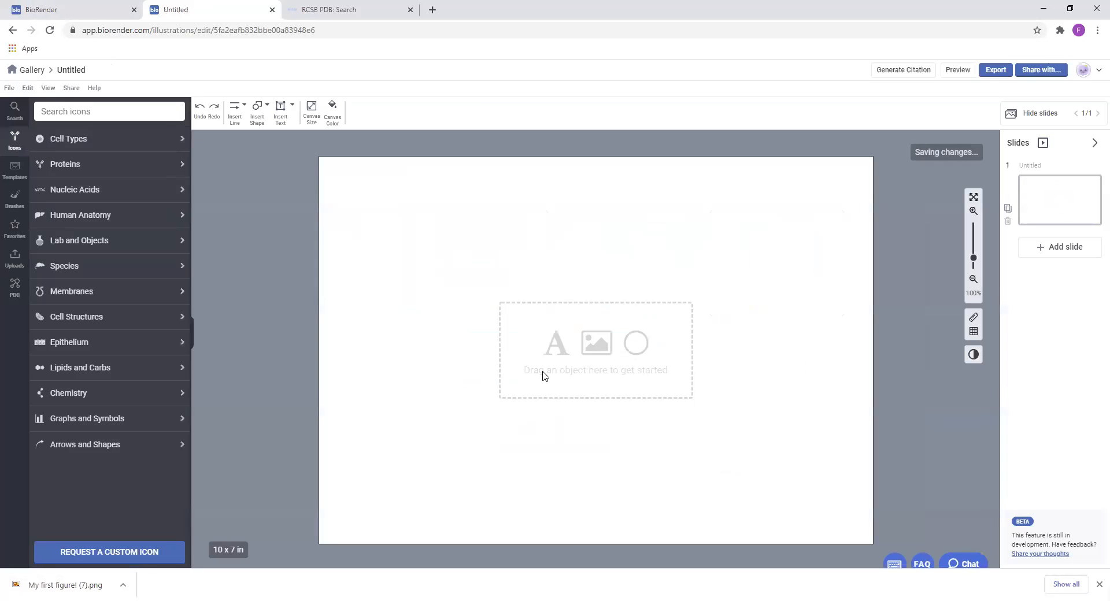
Place the downloaded "My first figure! (7).png" on the blank canvas and enlarge it to fill most of the slide
{"action": "left_click_drag", "start_coordinate": [60, 584], "coordinate": [63, 580]}
{"action": "left_click_drag", "start_coordinate": [517, 348], "coordinate": [424, 271]}
{"action": "left_click", "coordinate": [636, 450]}
{"action": "left_click_drag", "start_coordinate": [586, 335], "coordinate": [945, 473]}
{"action": "left_click_drag", "start_coordinate": [785, 405], "coordinate": [736, 379]}
{"action": "left_click", "coordinate": [841, 416]}
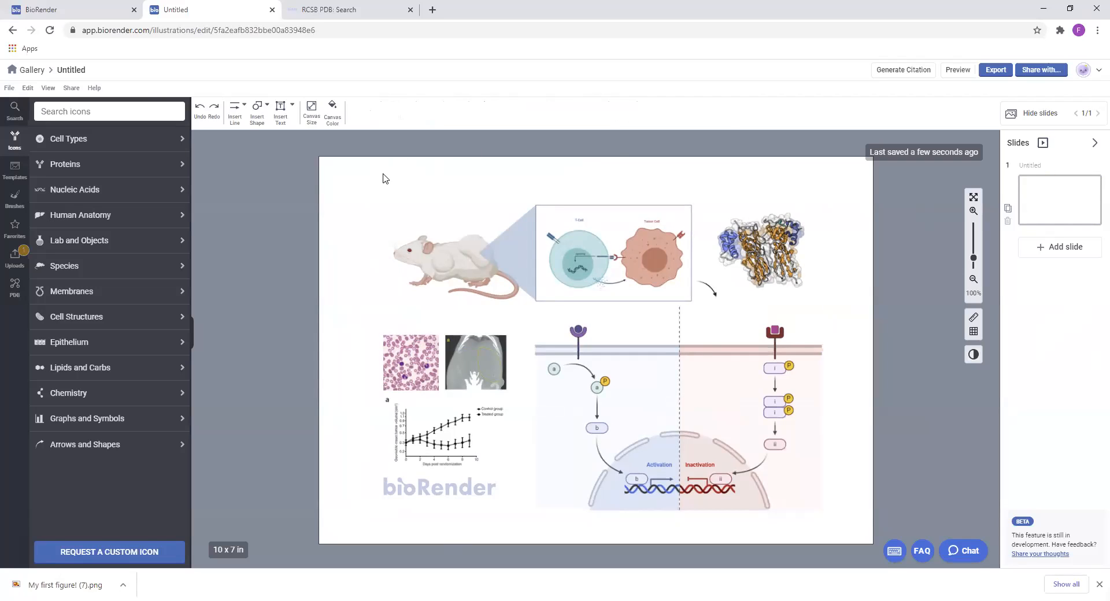
Delete the placed figure image from the canvas, and reopen the Untitled illustration from the gallery
{"action": "left_click_drag", "start_coordinate": [373, 165], "coordinate": [786, 463]}
{"action": "key", "text": "Delete"}
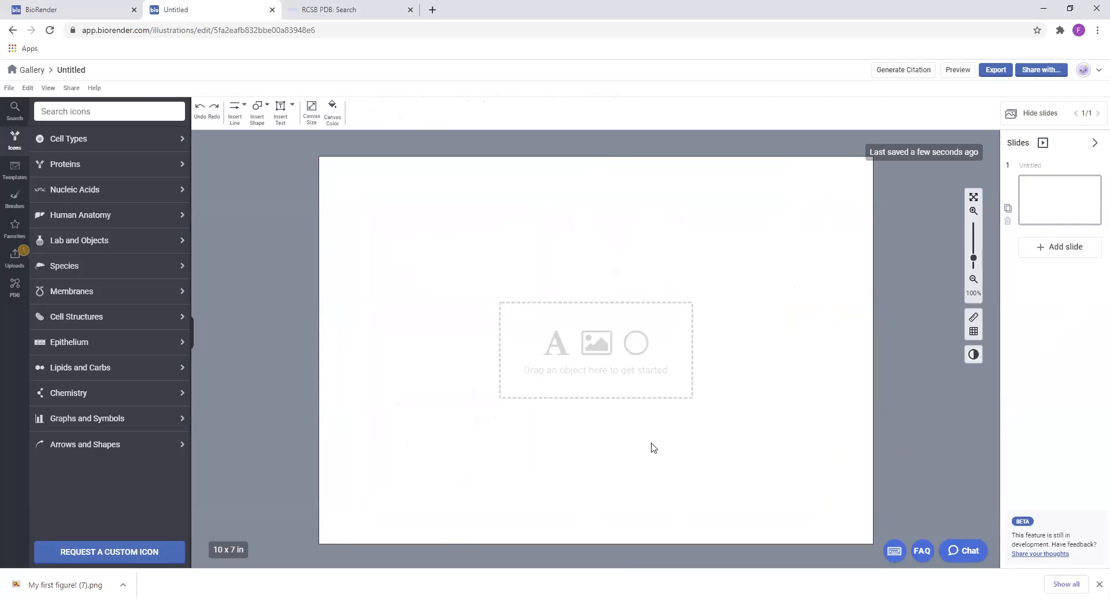
{"action": "left_click", "coordinate": [28, 70]}
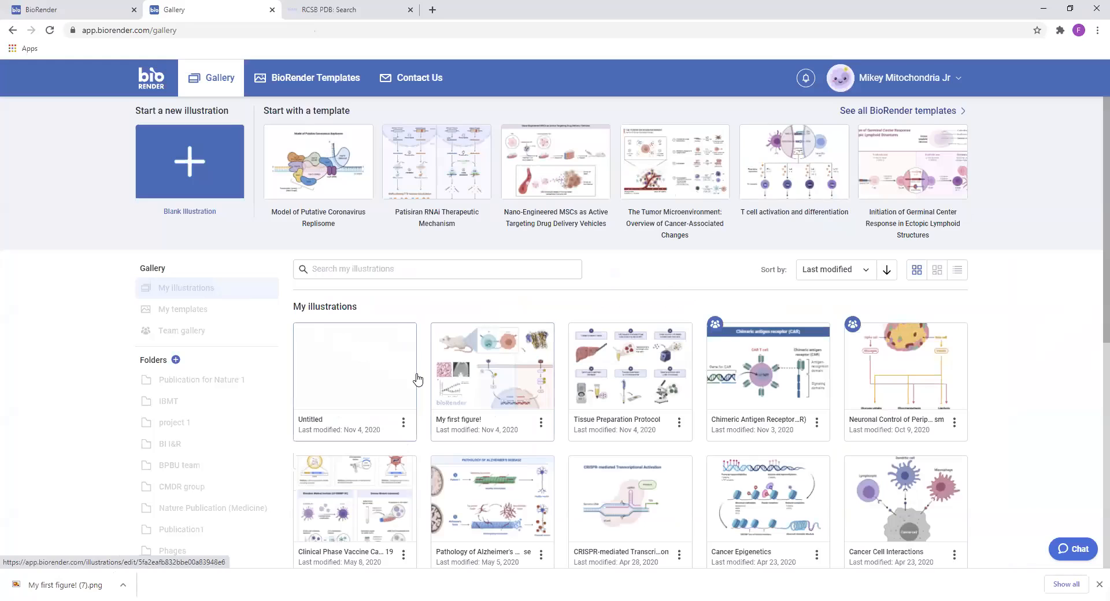
{"action": "left_click", "coordinate": [493, 375]}
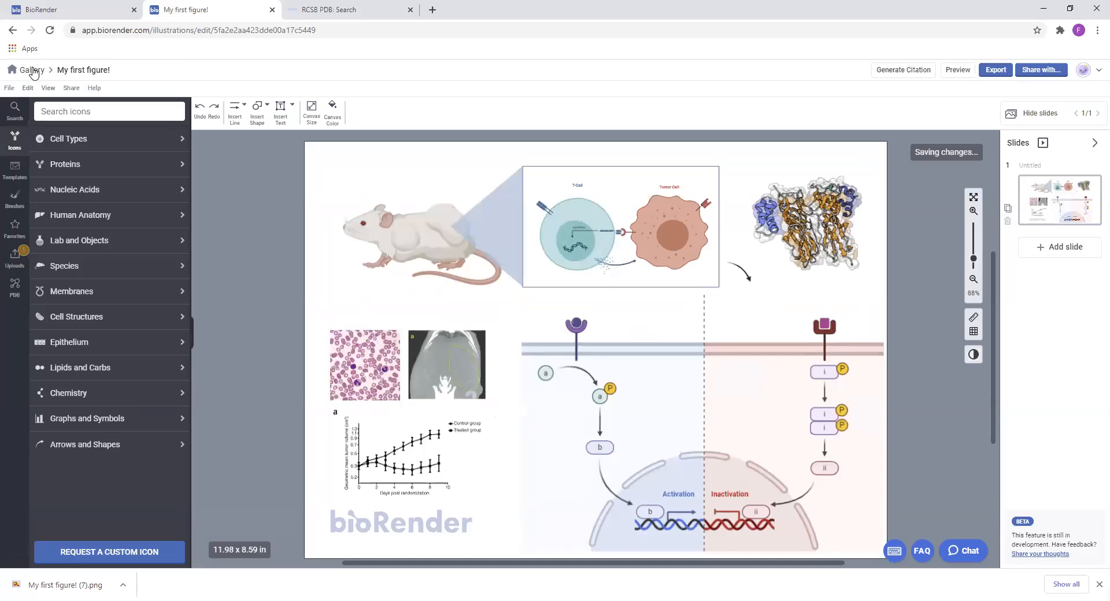
{"action": "left_click", "coordinate": [33, 72]}
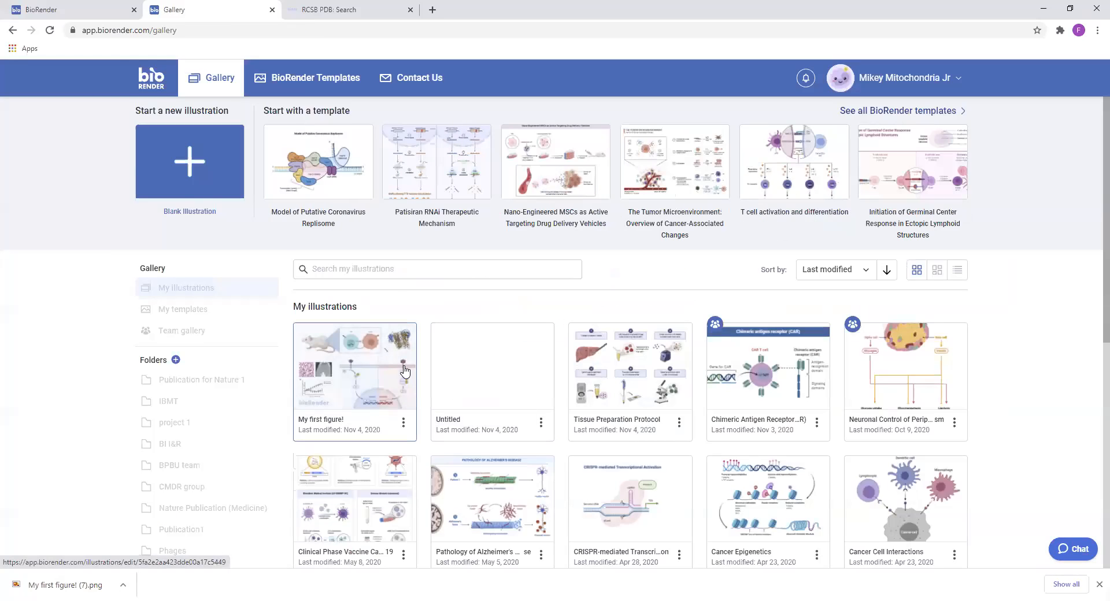
{"action": "left_click", "coordinate": [516, 381]}
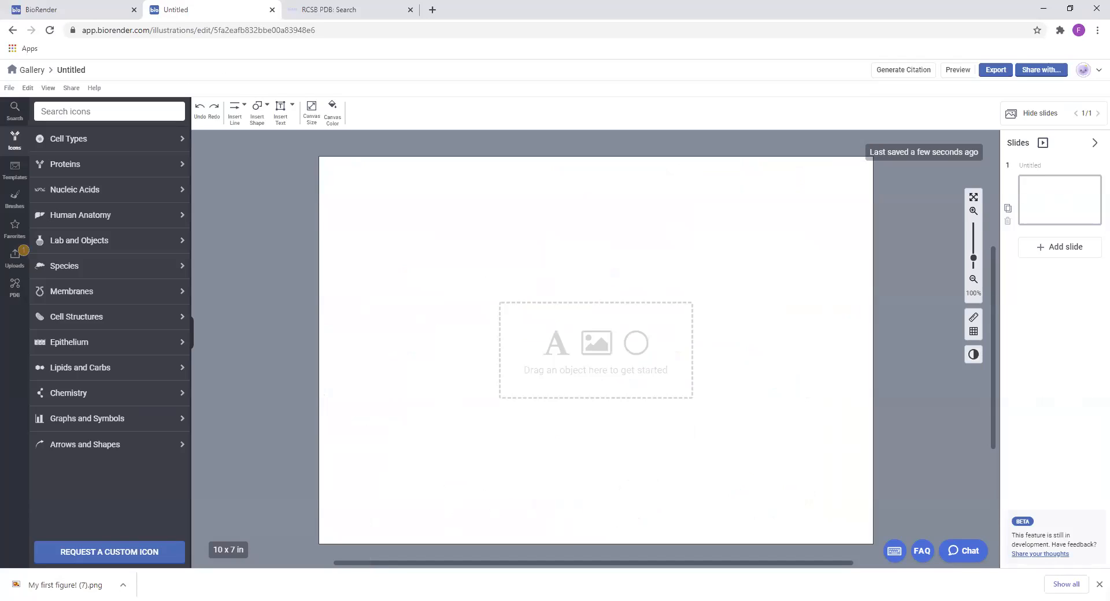
Add the "Brain (sagittal cut)" icon, enlarge it to about half the canvas width in the upper-left area, and recolor it light pink
{"action": "left_click", "coordinate": [116, 112]}
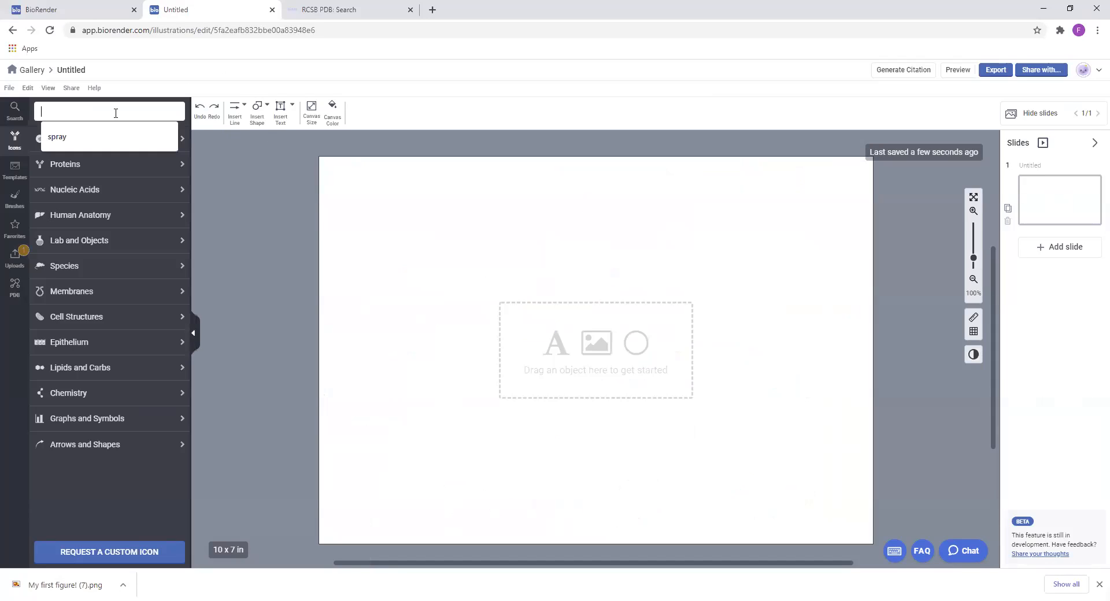
{"action": "type", "text": "brain"}
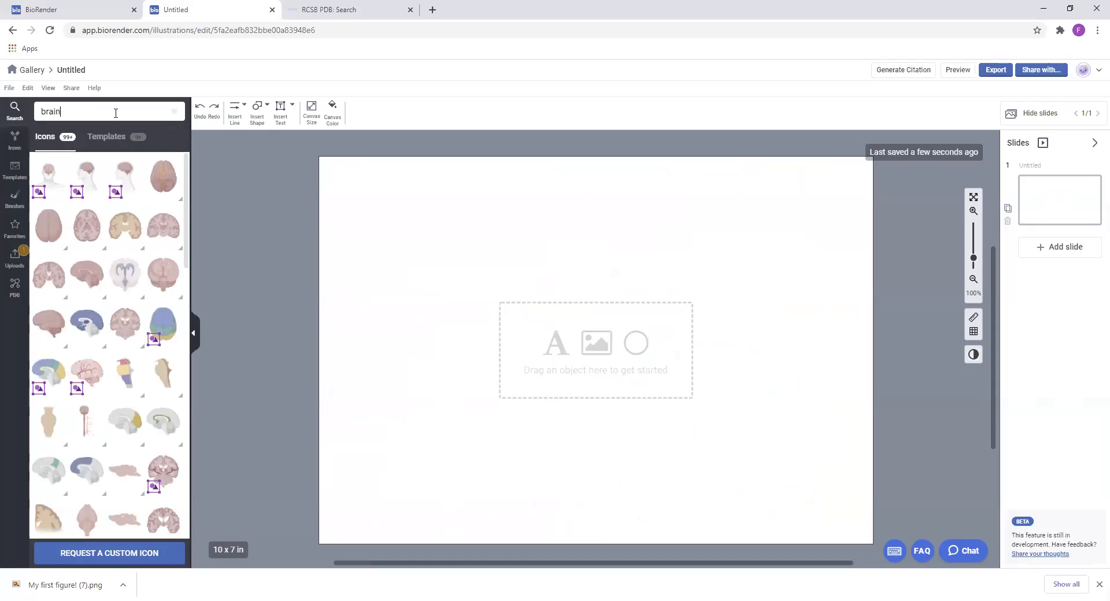
{"action": "left_click_drag", "start_coordinate": [90, 274], "coordinate": [578, 341]}
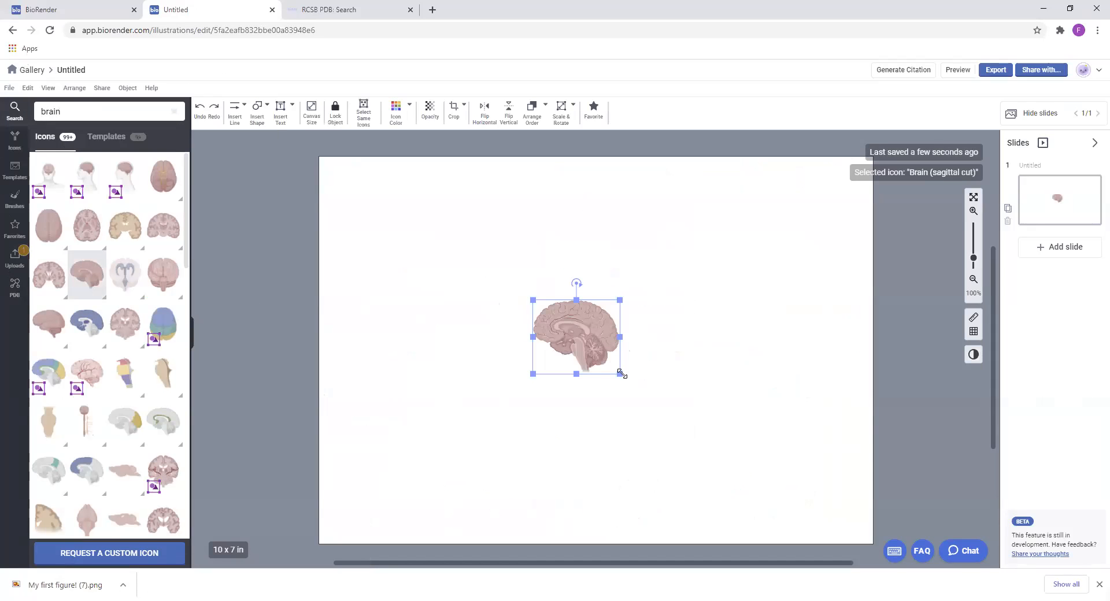
{"action": "left_click_drag", "start_coordinate": [620, 374], "coordinate": [809, 511]}
{"action": "left_click_drag", "start_coordinate": [663, 370], "coordinate": [504, 275]}
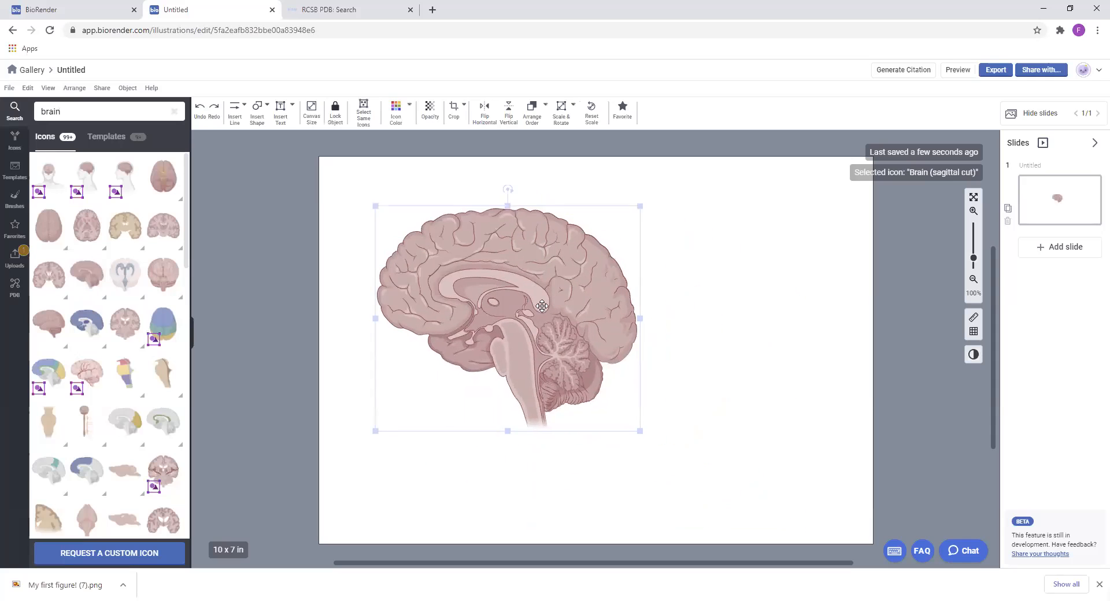
{"action": "left_click", "coordinate": [396, 113]}
{"action": "left_click", "coordinate": [448, 151]}
Draw a curved neuron line from the upper frontal cortex to the brainstem and bend its middle toward the front of the brain
{"action": "left_click", "coordinate": [236, 113]}
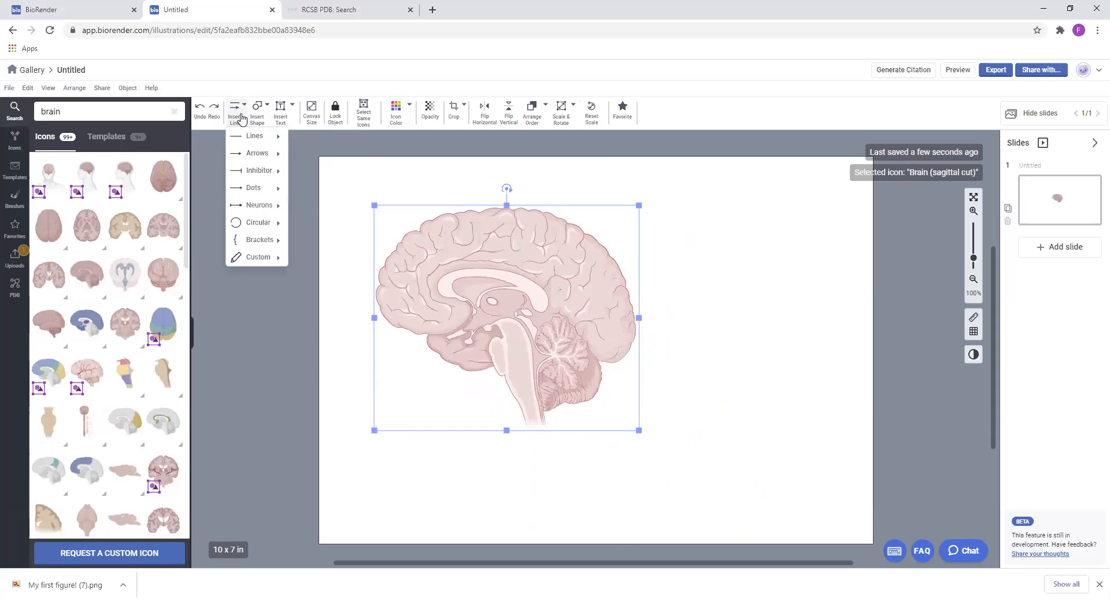
{"action": "mouse_move", "coordinate": [285, 203]}
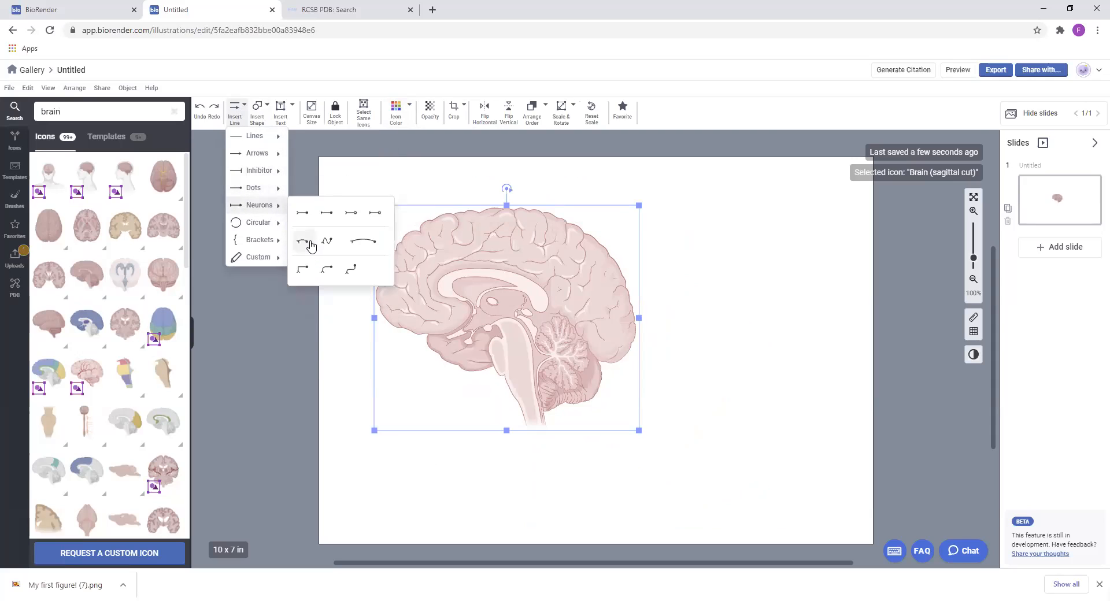
{"action": "left_click", "coordinate": [308, 243]}
{"action": "left_click_drag", "start_coordinate": [498, 349], "coordinate": [452, 245]}
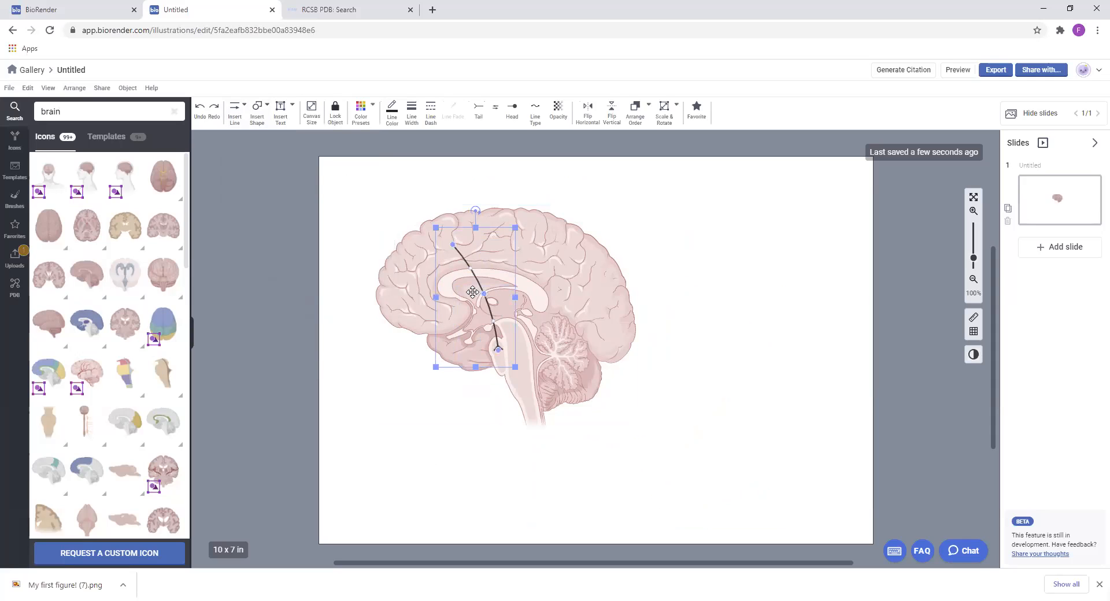
{"action": "left_click_drag", "start_coordinate": [482, 294], "coordinate": [420, 293]}
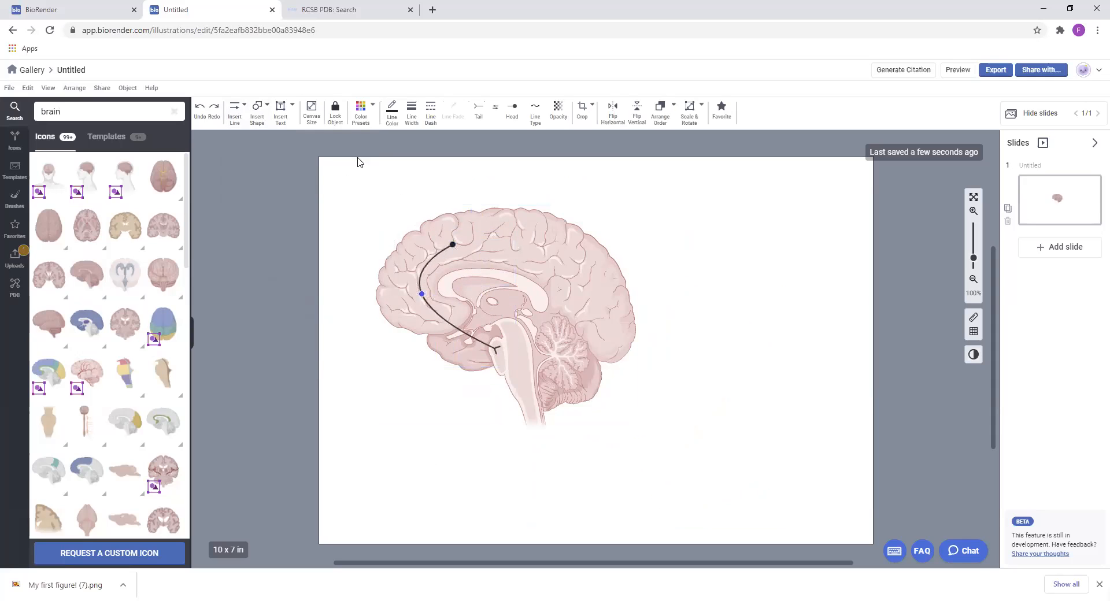
Draw a second curved neuron line from the back of the cortex to just beside the first neuron's cell body
{"action": "left_click", "coordinate": [235, 111]}
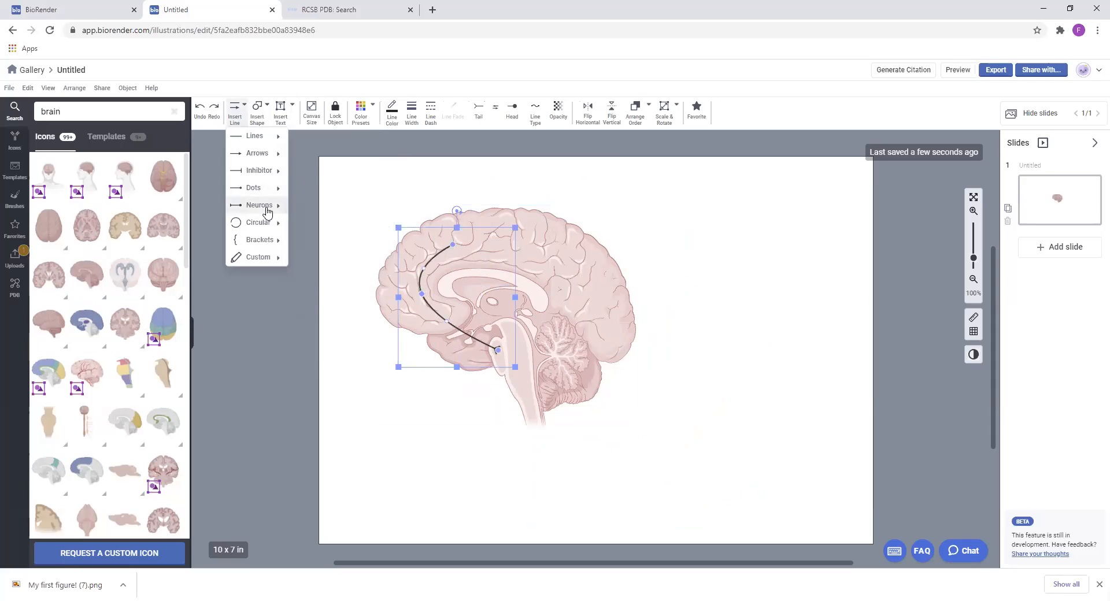
{"action": "mouse_move", "coordinate": [259, 205]}
{"action": "left_click", "coordinate": [304, 240]}
{"action": "mouse_move", "coordinate": [599, 308]}
{"action": "left_mouse_down"}
{"action": "mouse_move", "coordinate": [545, 245]}
{"action": "mouse_move", "coordinate": [461, 244]}
{"action": "left_mouse_up"}
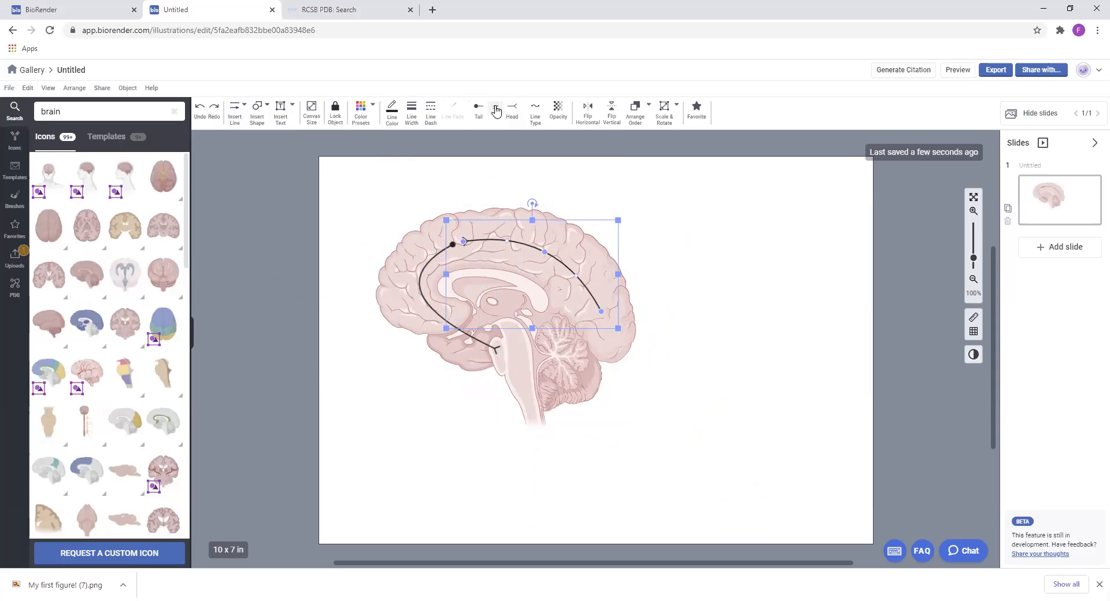
{"action": "left_click", "coordinate": [773, 294]}
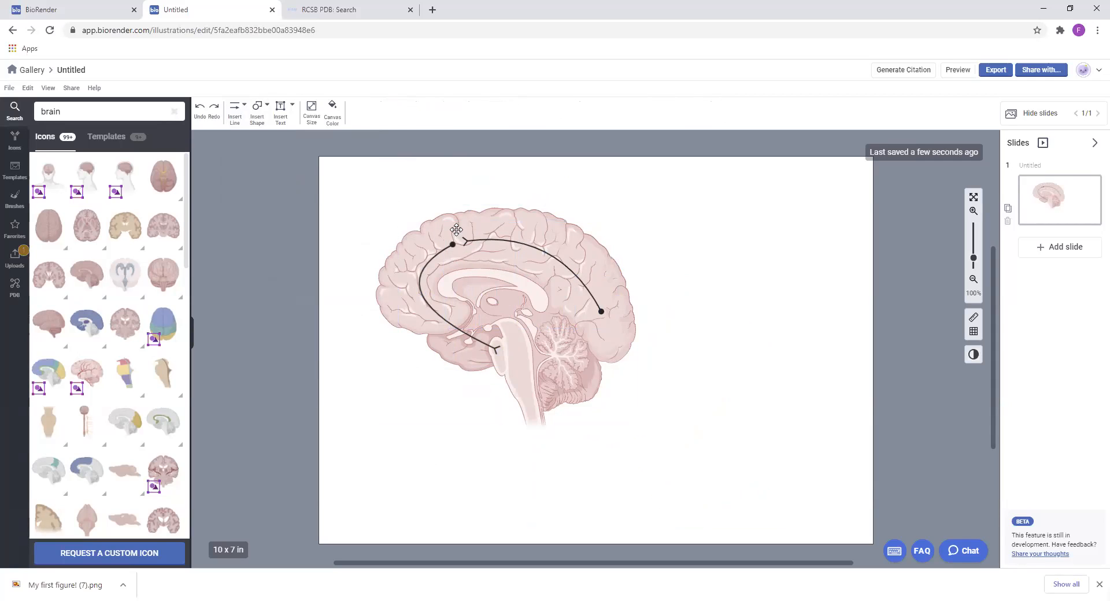
Draw a custom closed curved shape over the upper frontal cortex and adjust its points to outline that brain region
{"action": "left_click", "coordinate": [258, 111]}
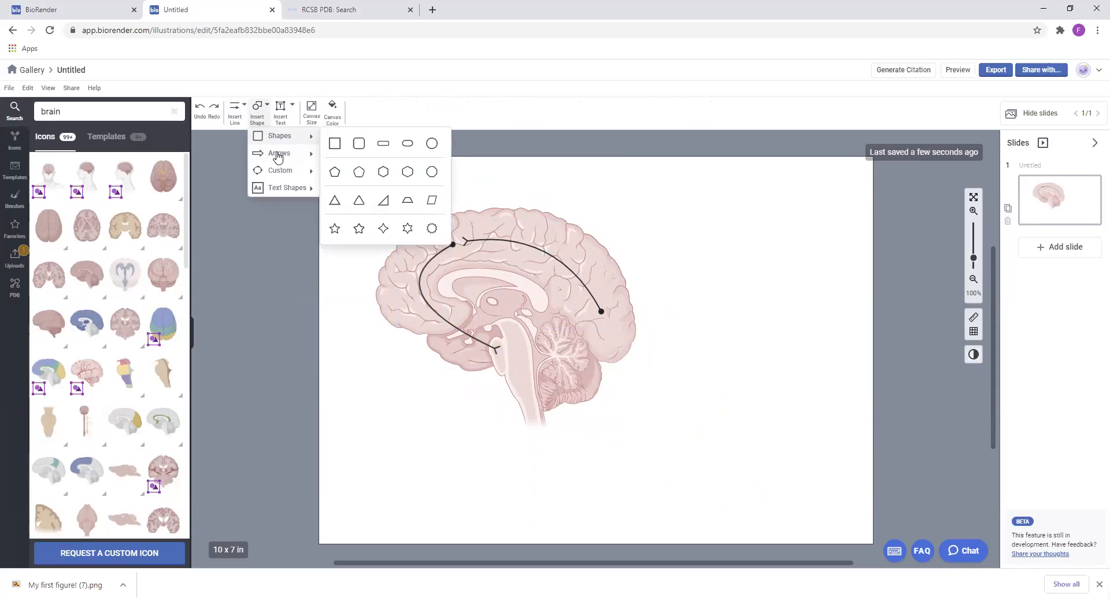
{"action": "mouse_move", "coordinate": [285, 171]}
{"action": "left_click", "coordinate": [336, 179]}
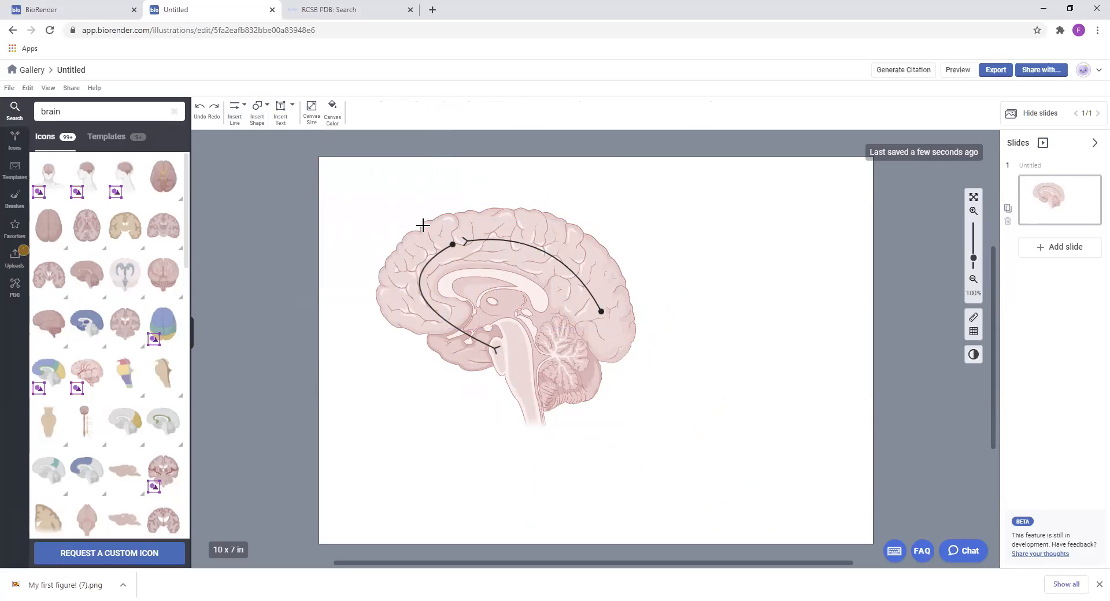
{"action": "left_click_drag", "start_coordinate": [415, 219], "coordinate": [509, 271]}
{"action": "left_click", "coordinate": [481, 263]}
{"action": "double_click", "coordinate": [429, 276]}
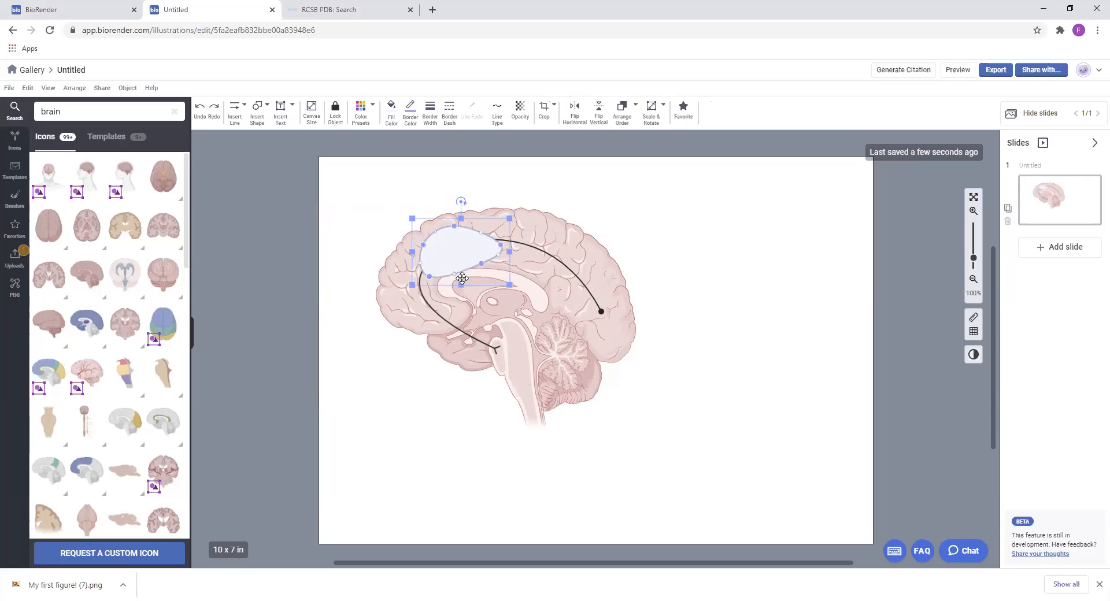
{"action": "left_click_drag", "start_coordinate": [455, 274], "coordinate": [486, 230]}
{"action": "left_click_drag", "start_coordinate": [423, 242], "coordinate": [422, 276]}
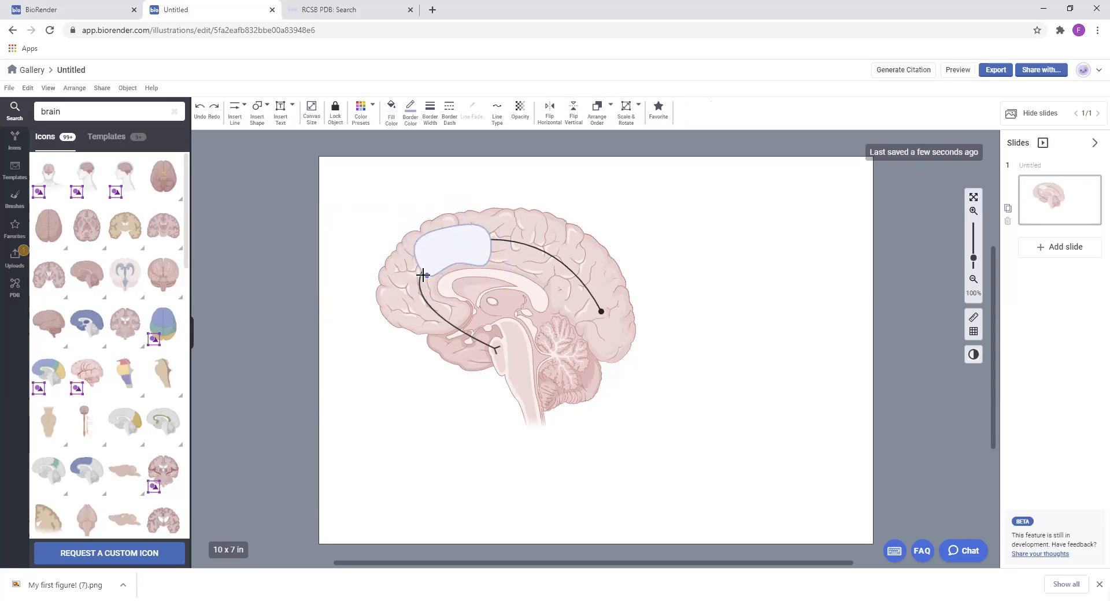
Set the frontal region shape to 48% opacity with a dark blue color preset and no border
{"action": "left_click", "coordinate": [519, 110]}
{"action": "left_click", "coordinate": [573, 138]}
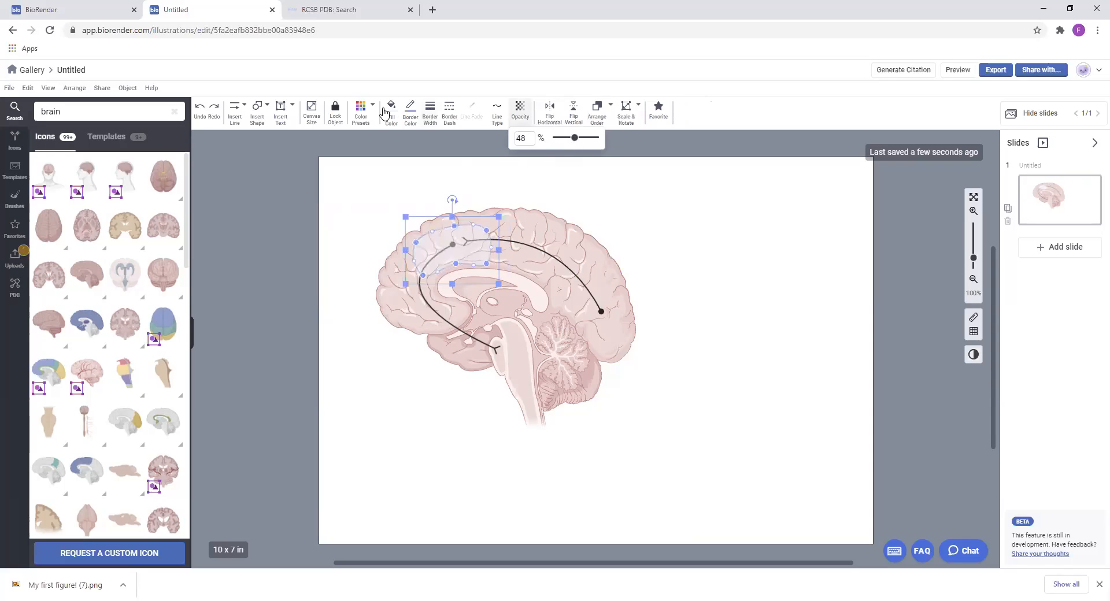
{"action": "left_click", "coordinate": [360, 110]}
{"action": "left_click", "coordinate": [366, 194]}
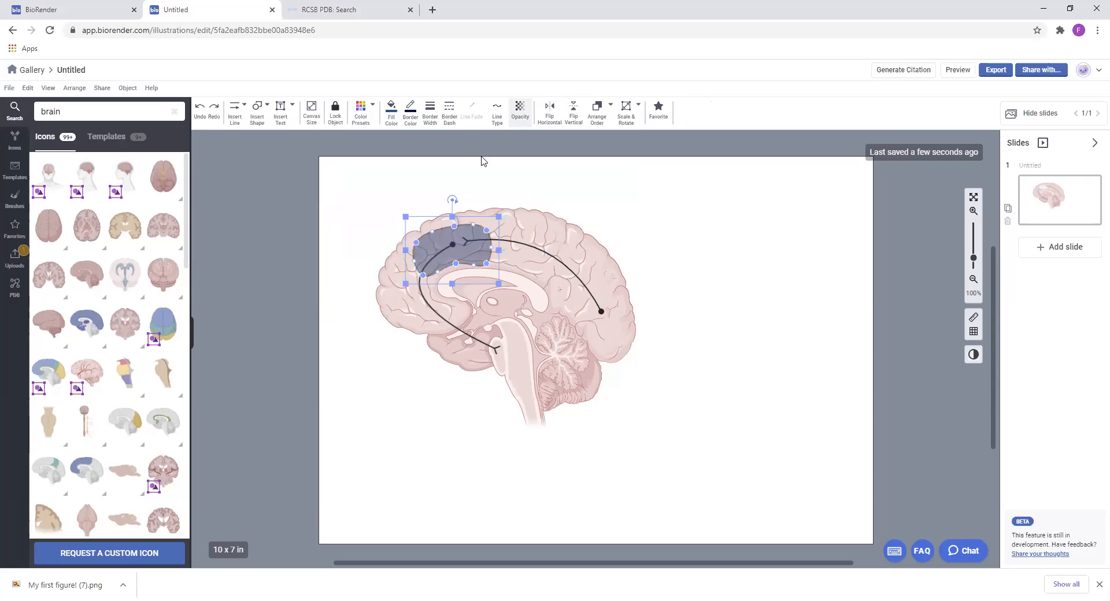
{"action": "left_click", "coordinate": [435, 109]}
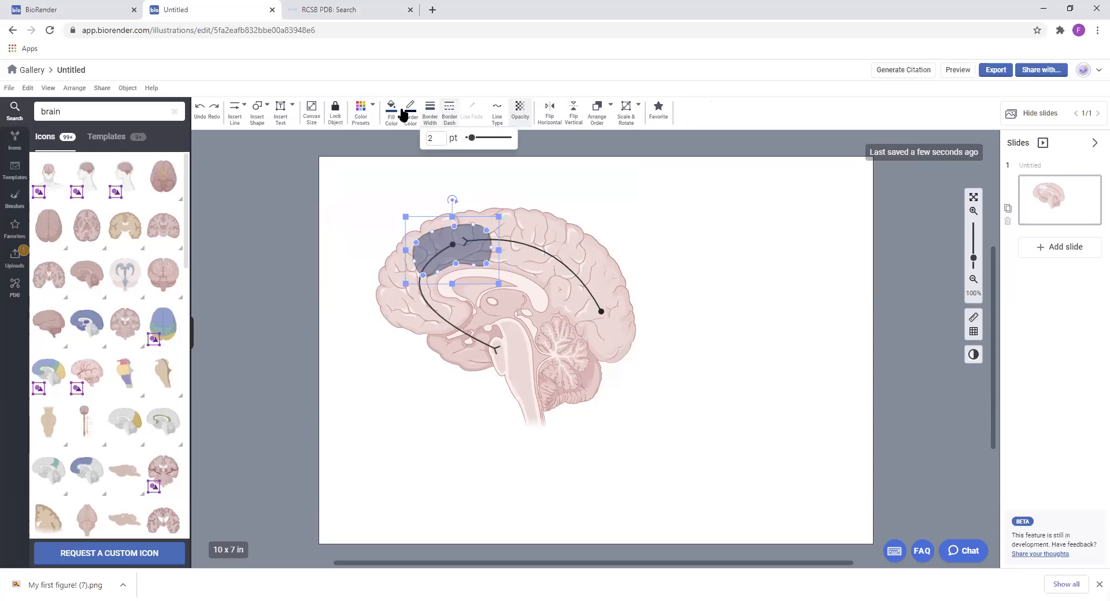
{"action": "left_click", "coordinate": [410, 111]}
{"action": "left_click", "coordinate": [508, 141]}
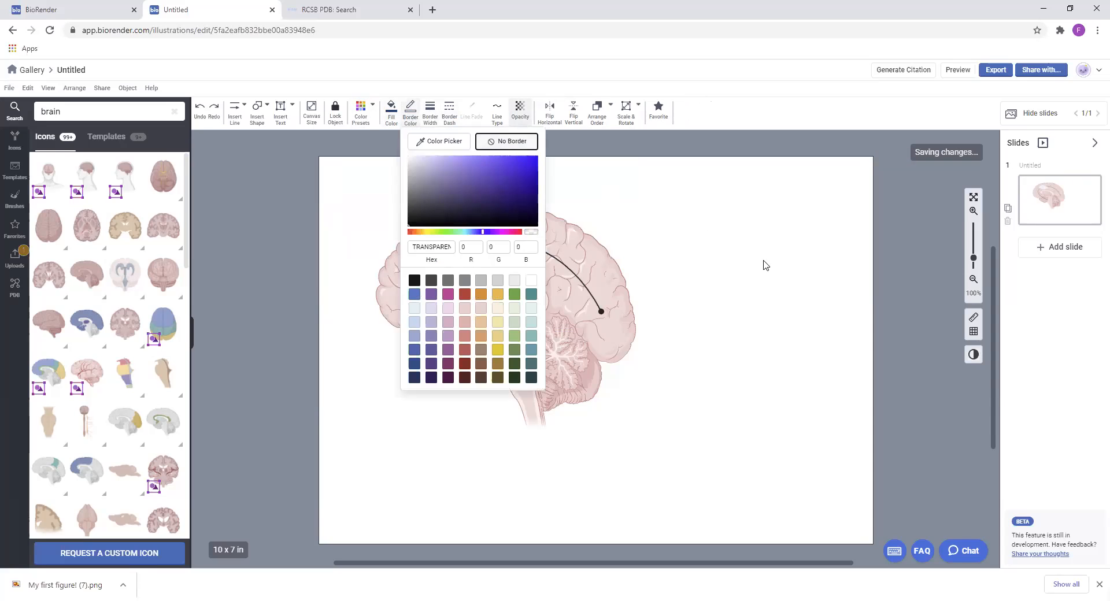
{"action": "left_click", "coordinate": [752, 275]}
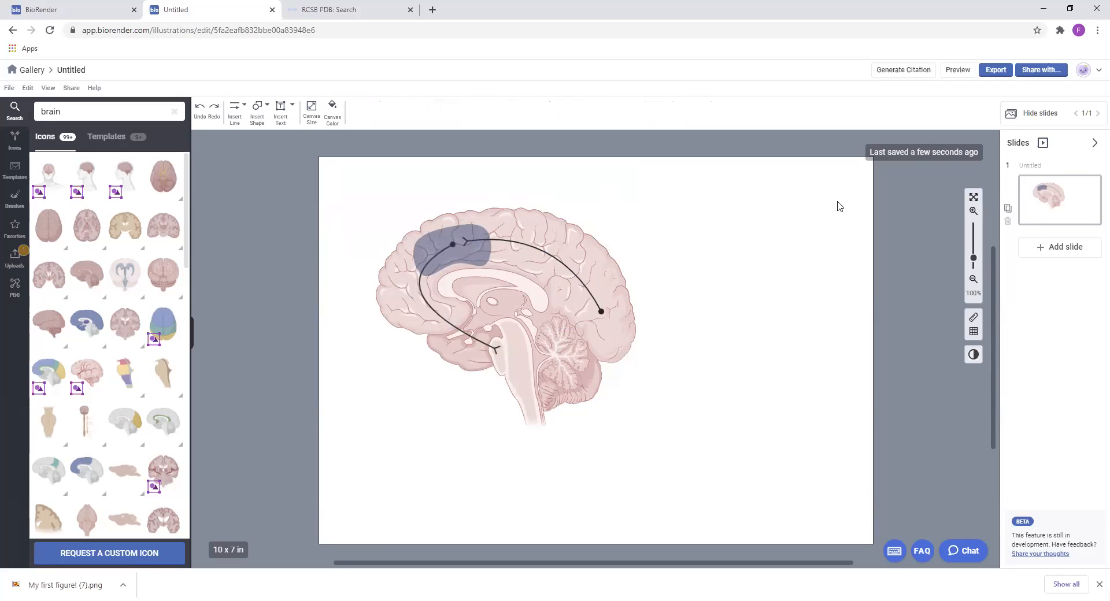
Draw a circular arrow to the right of the brain and adjust its arrowhead end near the starting point
{"action": "left_click", "coordinate": [236, 111]}
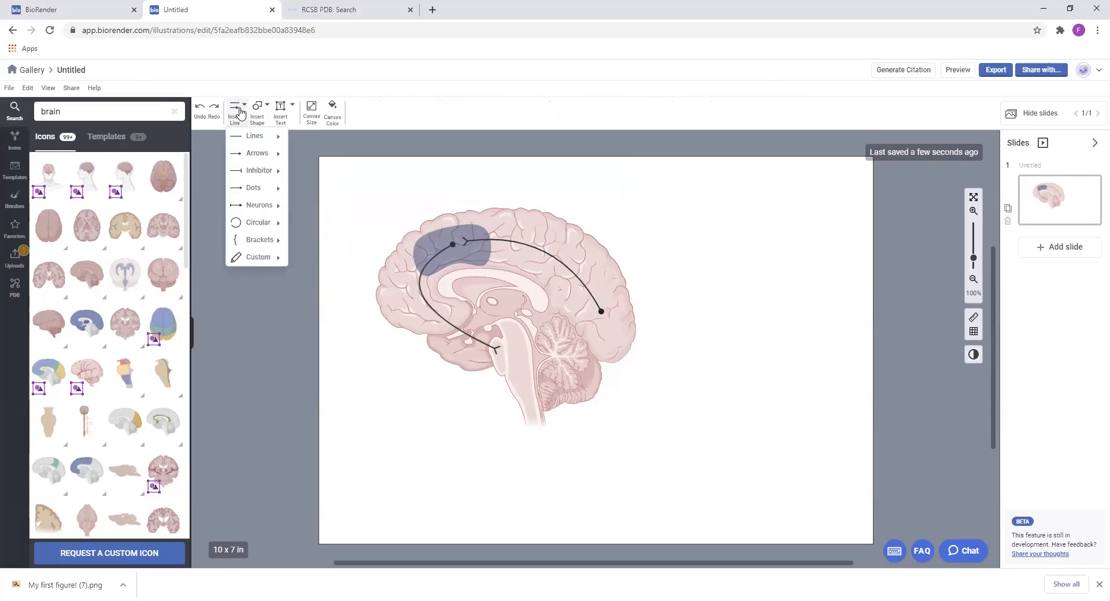
{"action": "mouse_move", "coordinate": [277, 230]}
{"action": "left_click", "coordinate": [326, 257]}
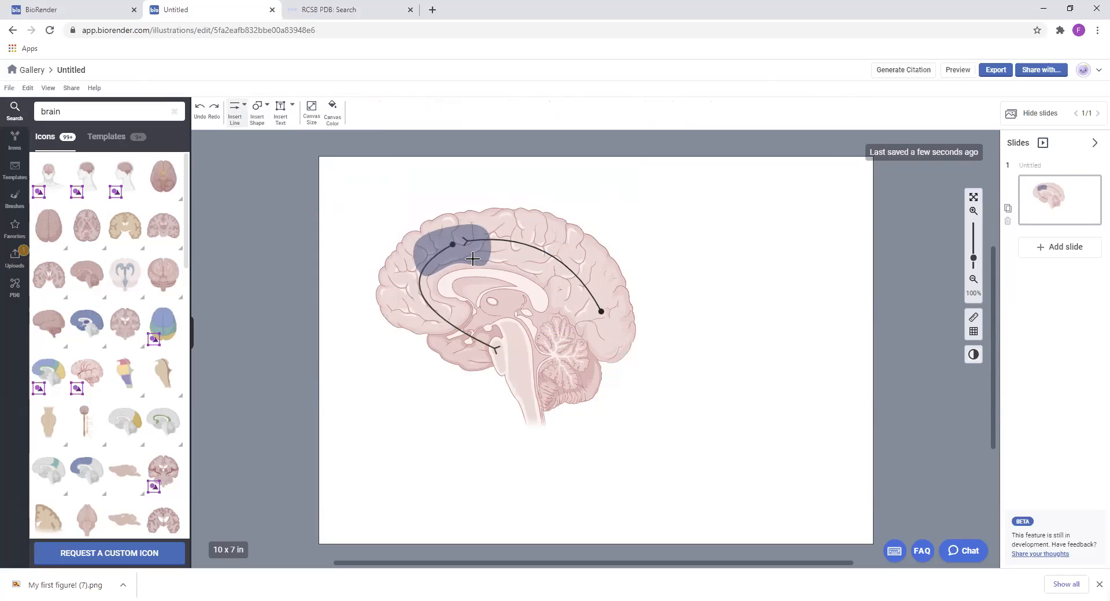
{"action": "mouse_move", "coordinate": [671, 214]}
{"action": "left_mouse_down"}
{"action": "mouse_move", "coordinate": [837, 384]}
{"action": "mouse_move", "coordinate": [827, 375]}
{"action": "left_mouse_up"}
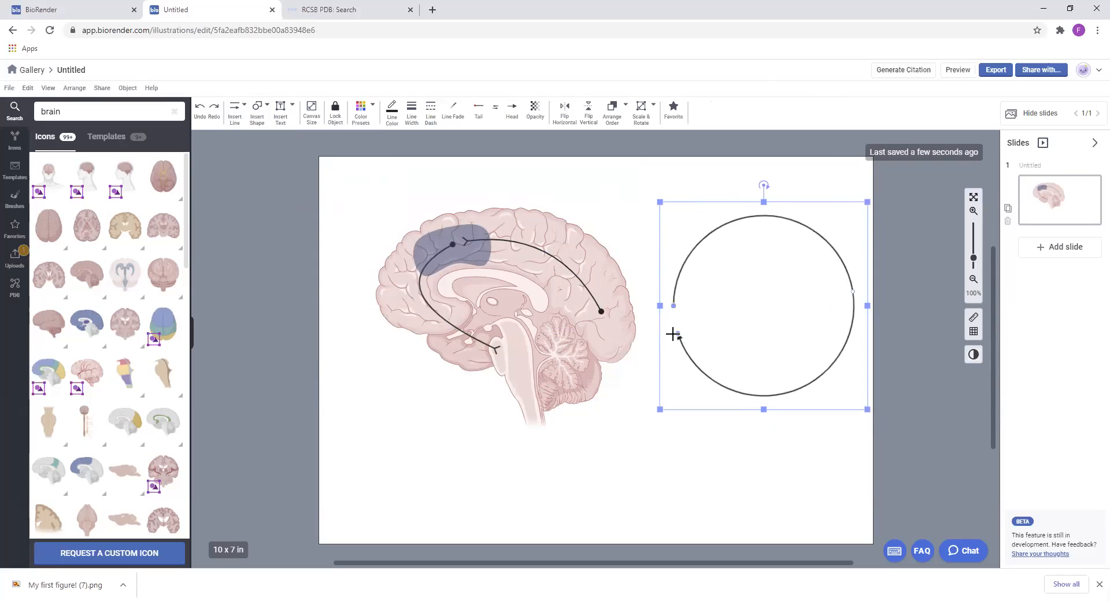
{"action": "left_click_drag", "start_coordinate": [679, 334], "coordinate": [684, 312]}
Turn the circular arrow into a clockwise cycle of three arrows with gaps between them
{"action": "key", "text": "c"}
{"action": "left_click_drag", "start_coordinate": [822, 237], "coordinate": [800, 223]}
{"action": "left_click", "coordinate": [779, 216]}
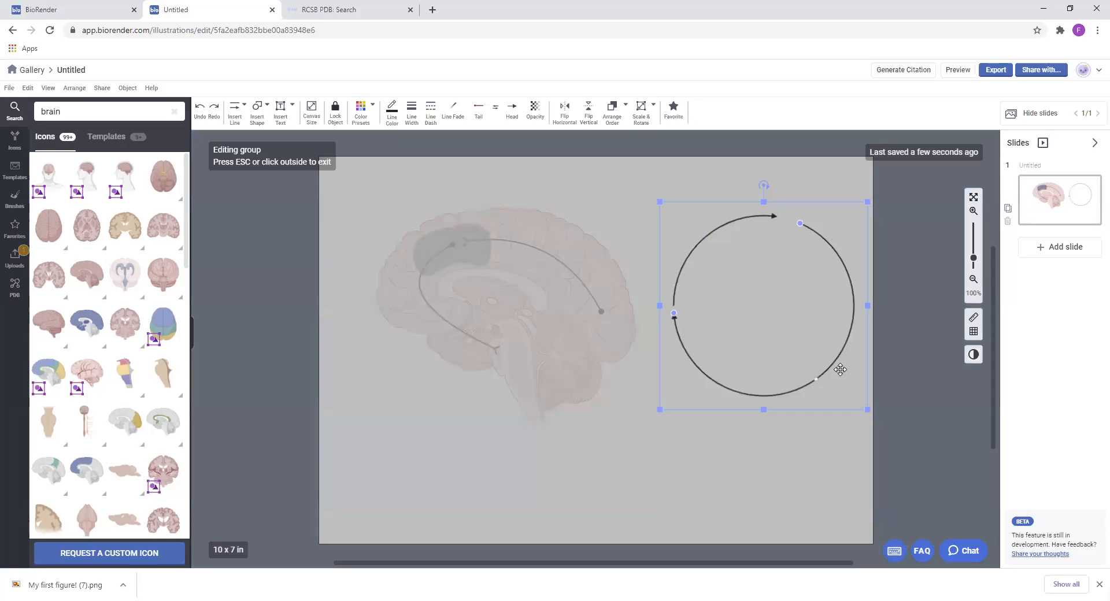
{"action": "left_click_drag", "start_coordinate": [816, 382], "coordinate": [831, 364]}
{"action": "left_click", "coordinate": [865, 248]}
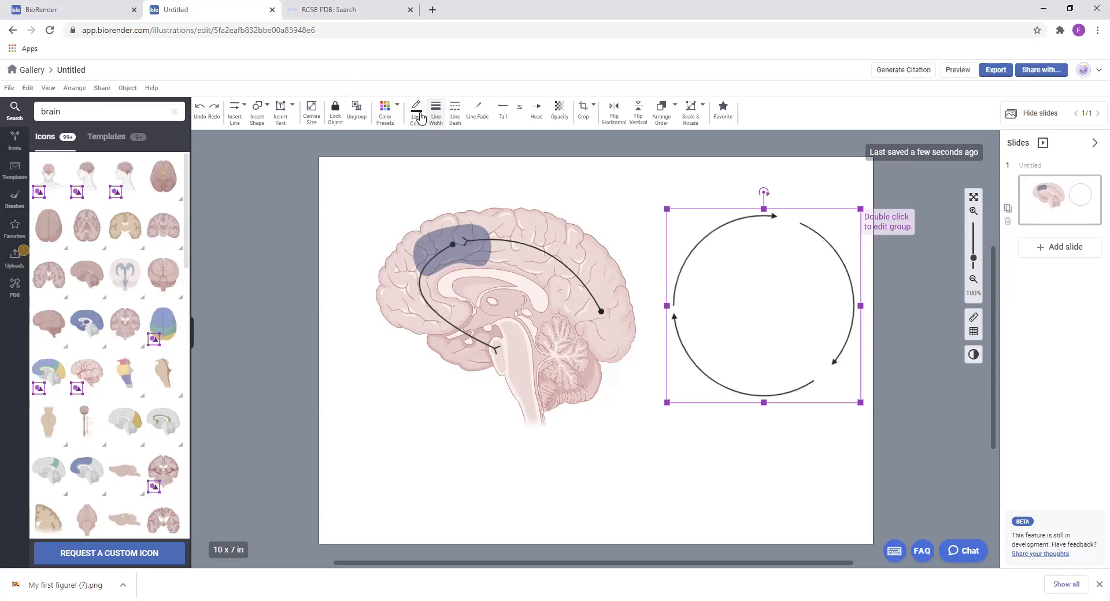
Set the arrow cycle's line width to 10 pt and arrowhead size to 40%, and move the cycle slightly down
{"action": "left_click", "coordinate": [436, 114]}
{"action": "left_click_drag", "start_coordinate": [479, 145], "coordinate": [483, 145]}
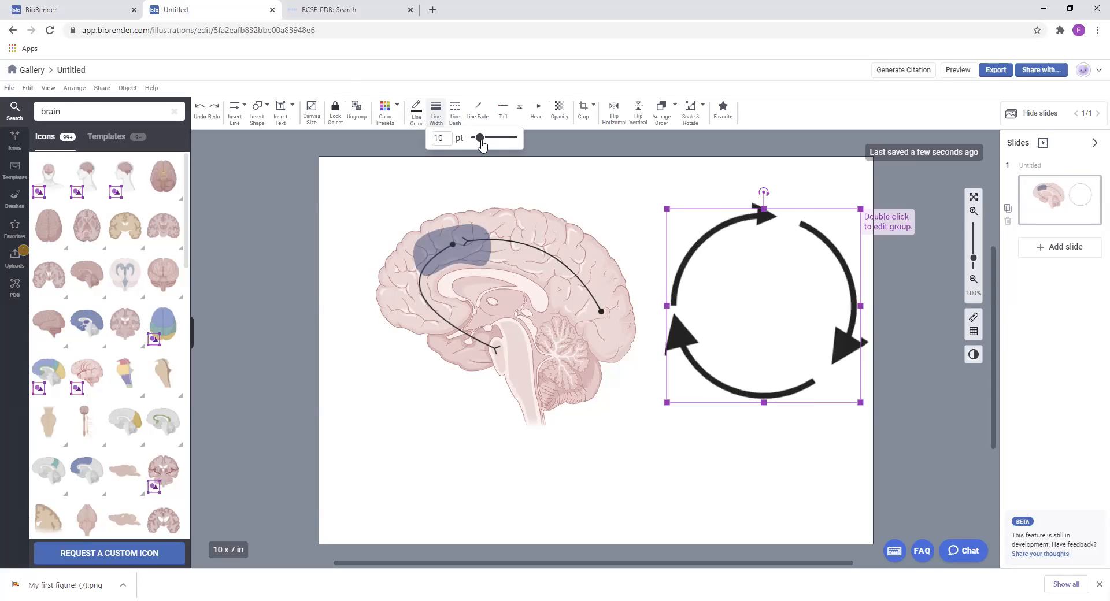
{"action": "left_click", "coordinate": [537, 110]}
{"action": "left_click_drag", "start_coordinate": [606, 228], "coordinate": [570, 232]}
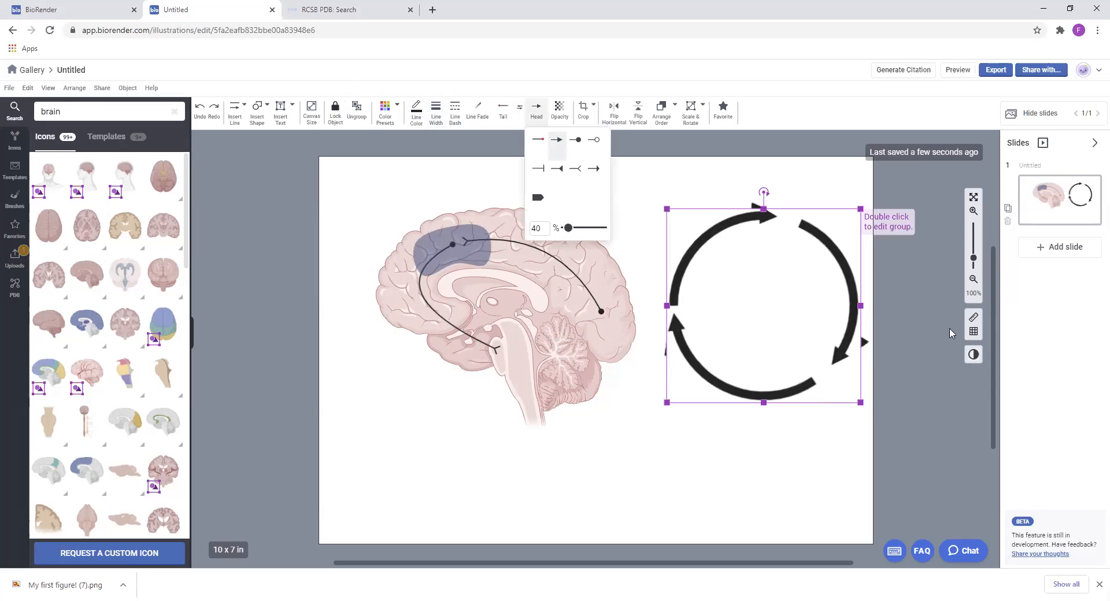
{"action": "left_click", "coordinate": [788, 231]}
{"action": "left_click_drag", "start_coordinate": [811, 228], "coordinate": [816, 251]}
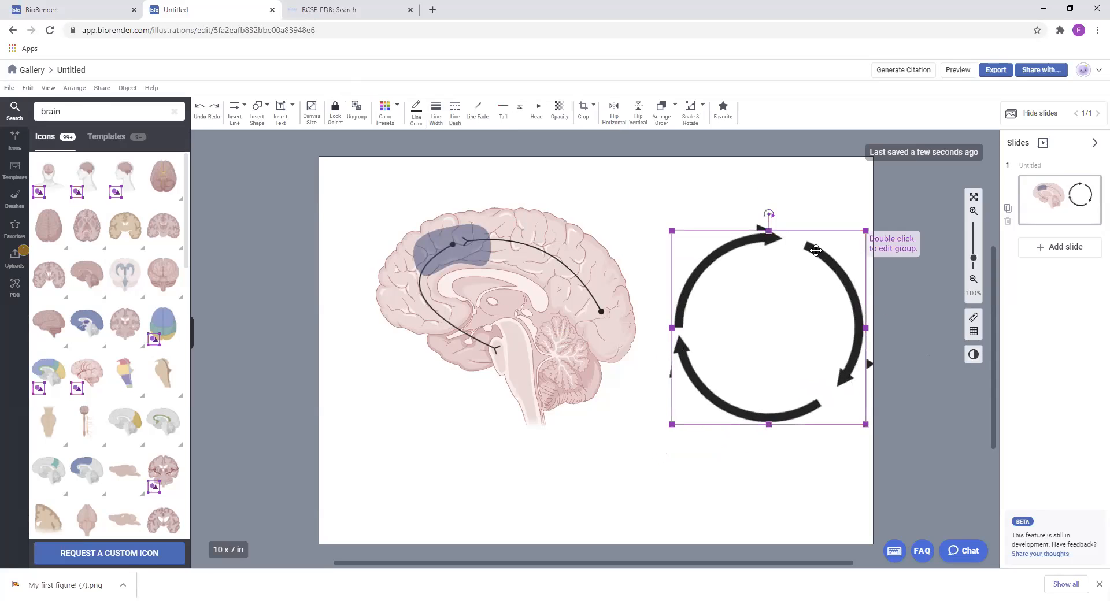
Shorten the three arrows inside the group to widen the gaps between them
{"action": "double_click", "coordinate": [816, 250]}
{"action": "left_click_drag", "start_coordinate": [678, 326], "coordinate": [695, 277]}
{"action": "left_click", "coordinate": [681, 358]}
{"action": "left_click_drag", "start_coordinate": [679, 337], "coordinate": [687, 366]}
{"action": "left_click_drag", "start_coordinate": [817, 405], "coordinate": [751, 416]}
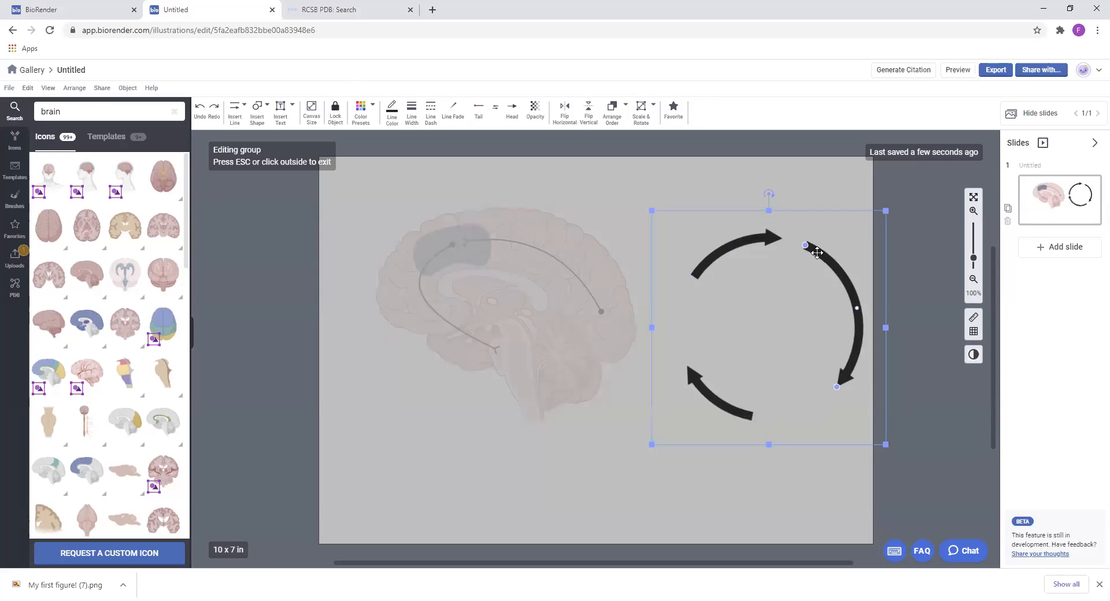
{"action": "left_click_drag", "start_coordinate": [803, 242], "coordinate": [820, 255]}
Remove the arrowhead from the cycle's lower-left arrow
{"action": "left_click", "coordinate": [699, 377]}
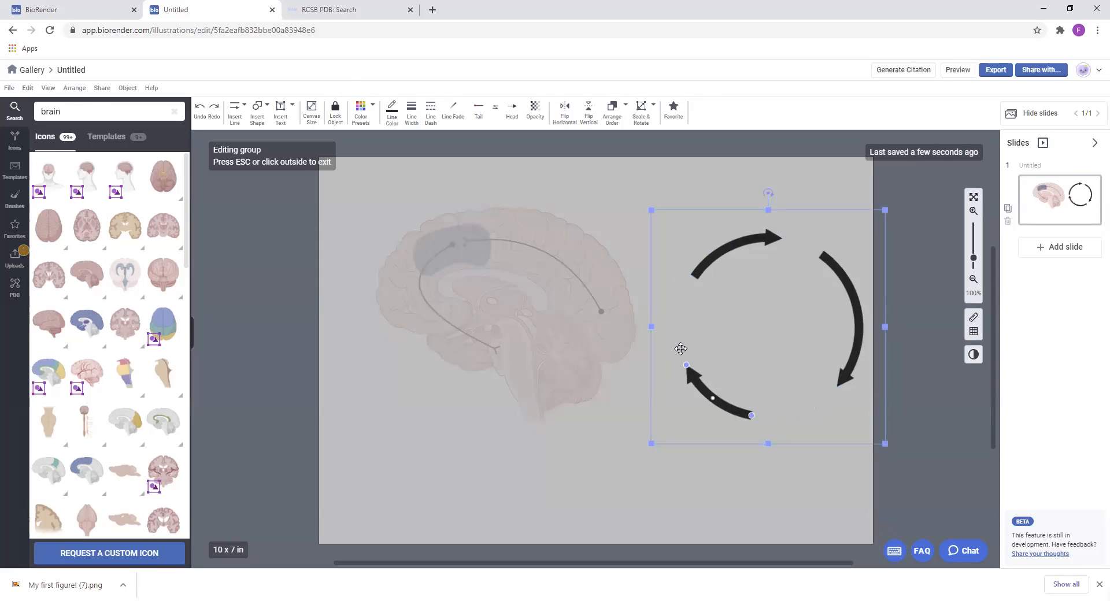
{"action": "left_click", "coordinate": [512, 110]}
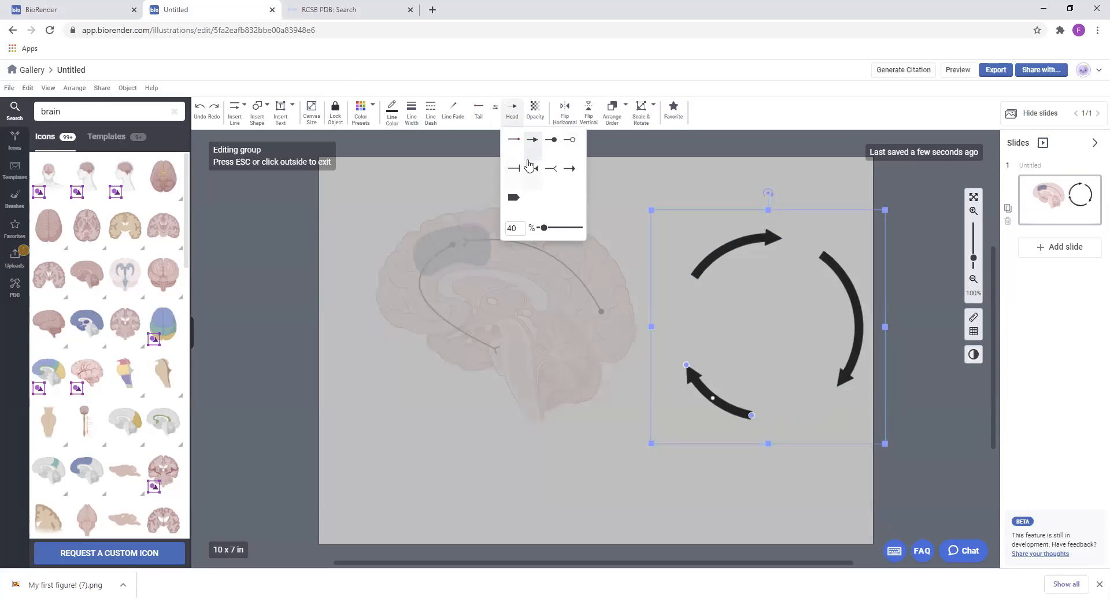
{"action": "left_click", "coordinate": [516, 139]}
Color the upper-left arrow teal (06948E), the right arrow yellow (F2B342) and the lower-left arc red
{"action": "left_click", "coordinate": [752, 237]}
{"action": "left_click", "coordinate": [392, 111]}
{"action": "left_click", "coordinate": [512, 294]}
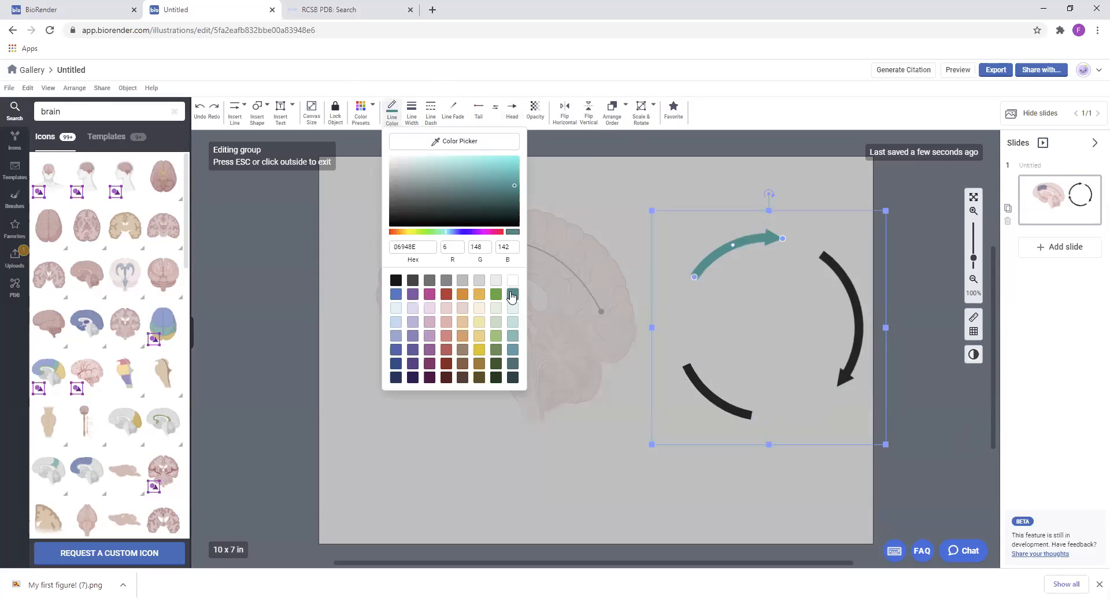
{"action": "left_click", "coordinate": [824, 258]}
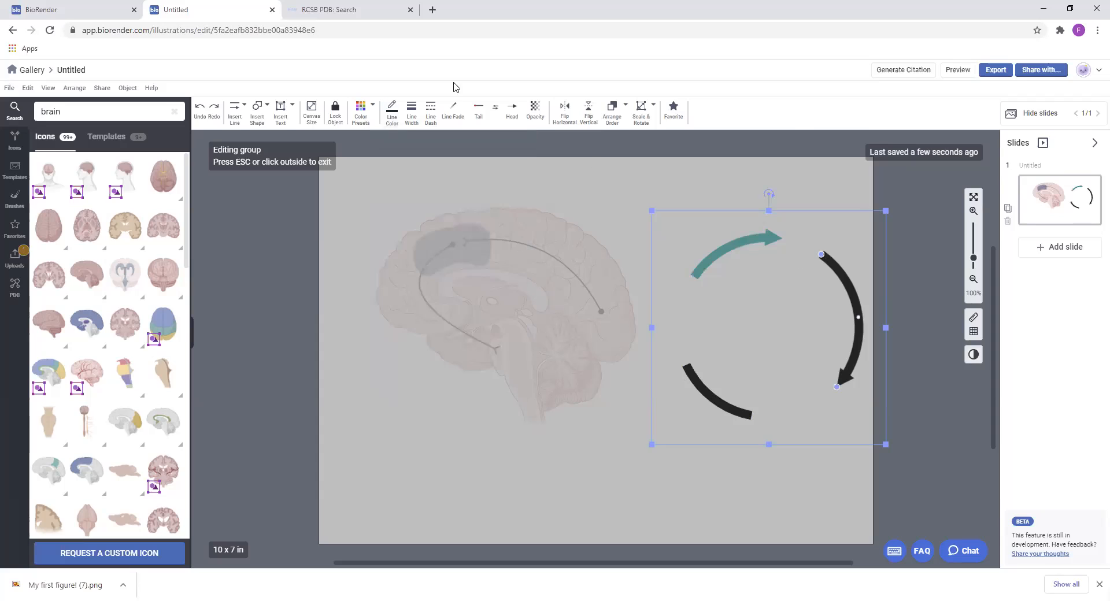
{"action": "left_click", "coordinate": [392, 111]}
{"action": "left_click", "coordinate": [480, 295]}
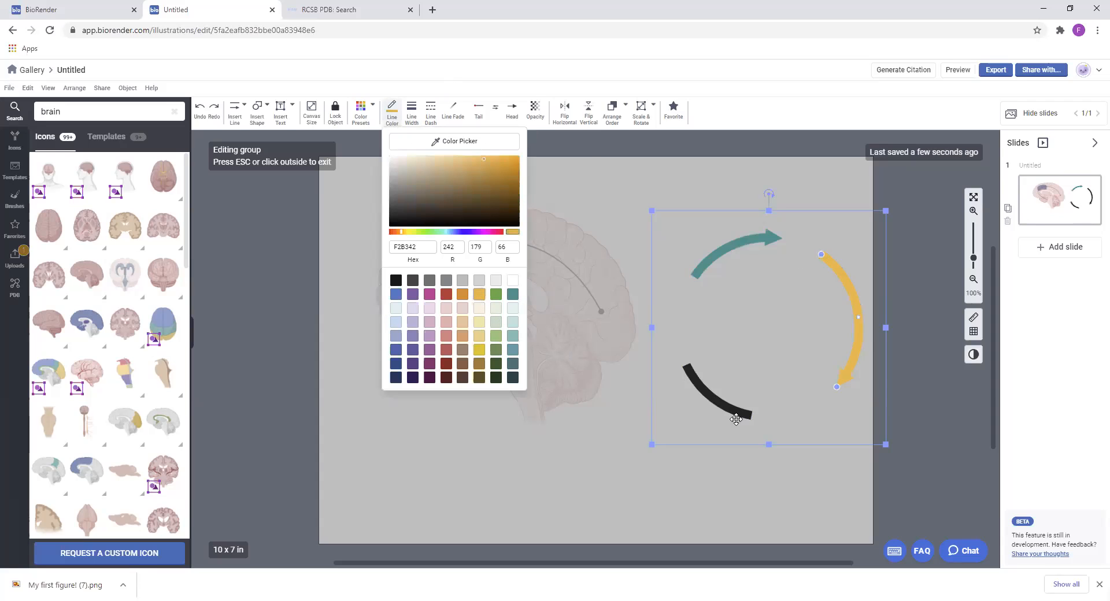
{"action": "left_click", "coordinate": [723, 403]}
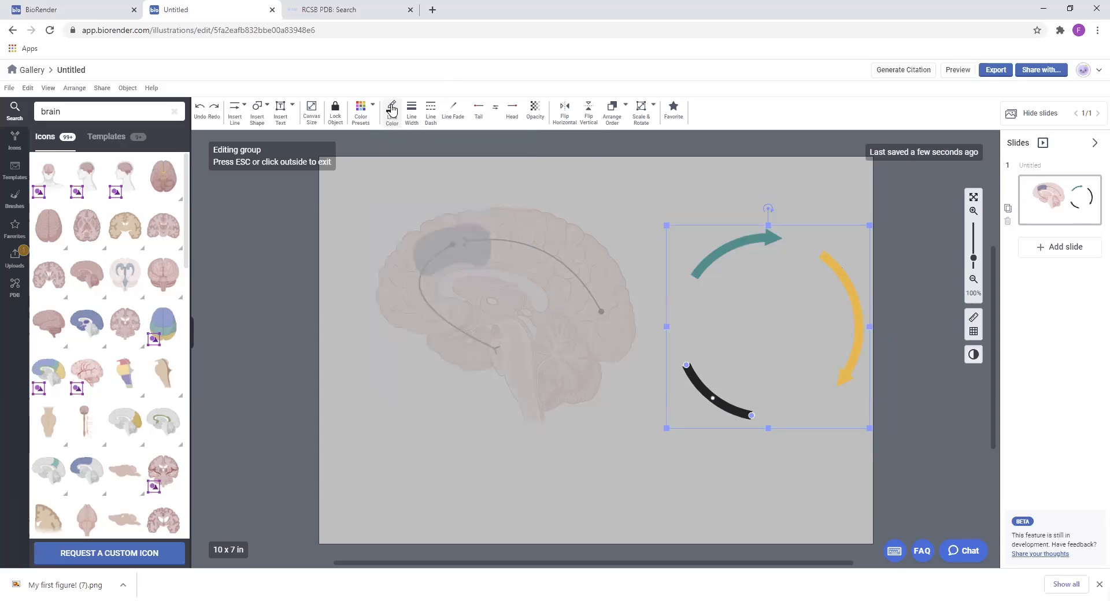
{"action": "left_click", "coordinate": [392, 109]}
{"action": "left_click", "coordinate": [446, 294]}
{"action": "left_click", "coordinate": [884, 374]}
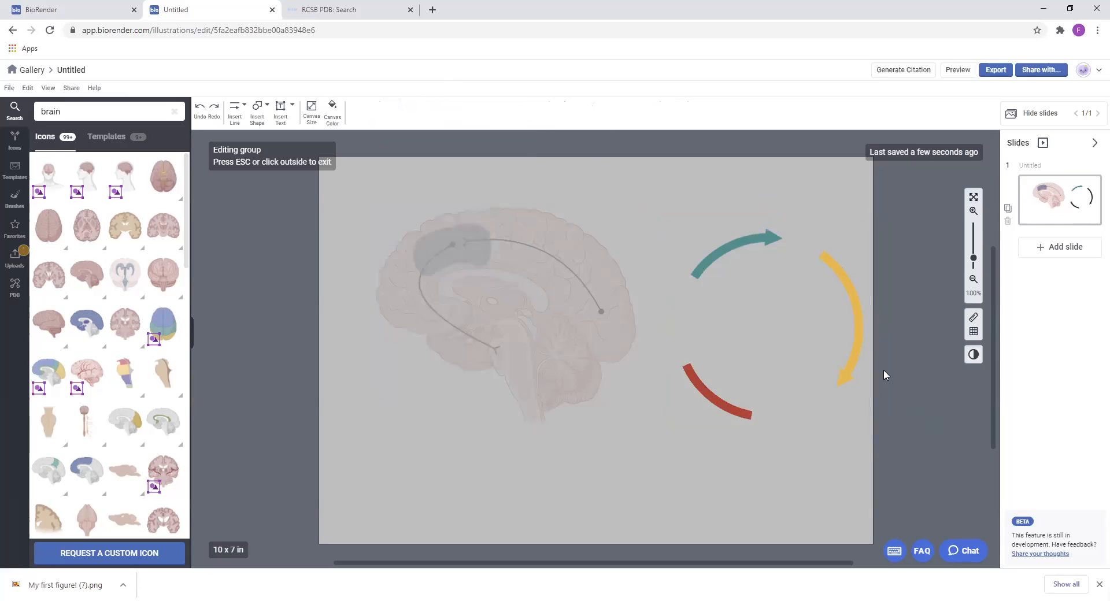
{"action": "left_click", "coordinate": [882, 344]}
Duplicate the arrow cycle slightly to the left and color the copy grey (707071)
{"action": "left_click", "coordinate": [859, 298]}
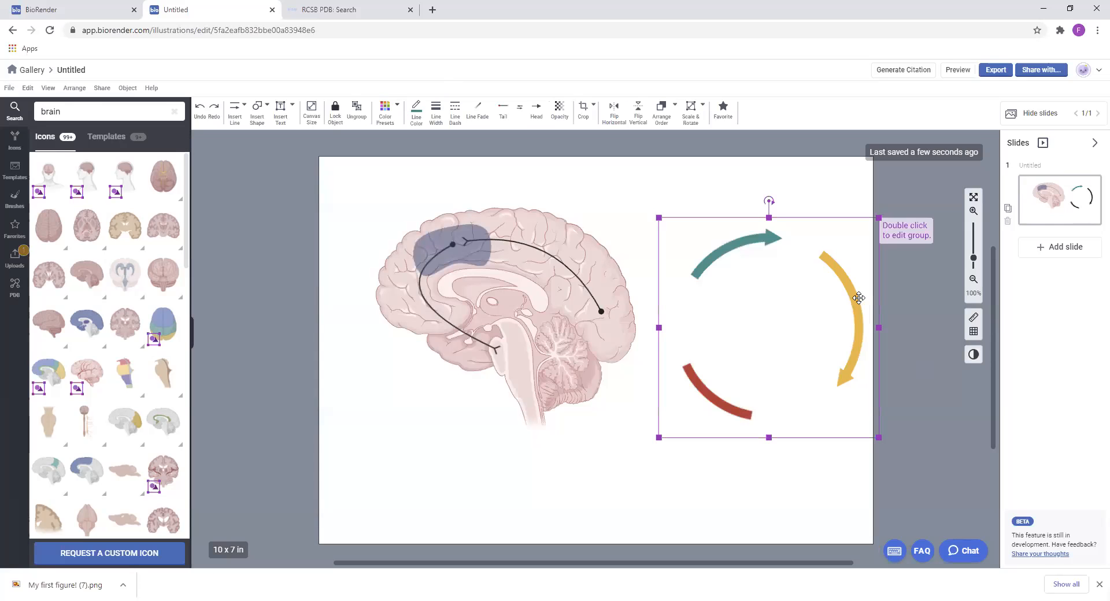
{"action": "left_click_drag", "start_coordinate": [859, 299], "coordinate": [718, 241]}
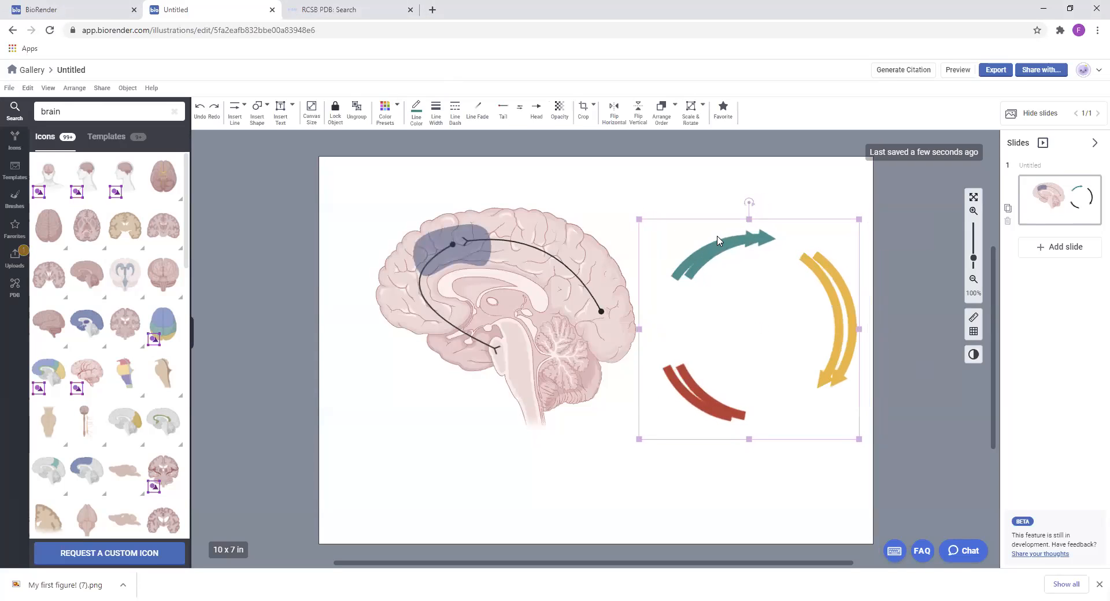
{"action": "left_click", "coordinate": [415, 111]}
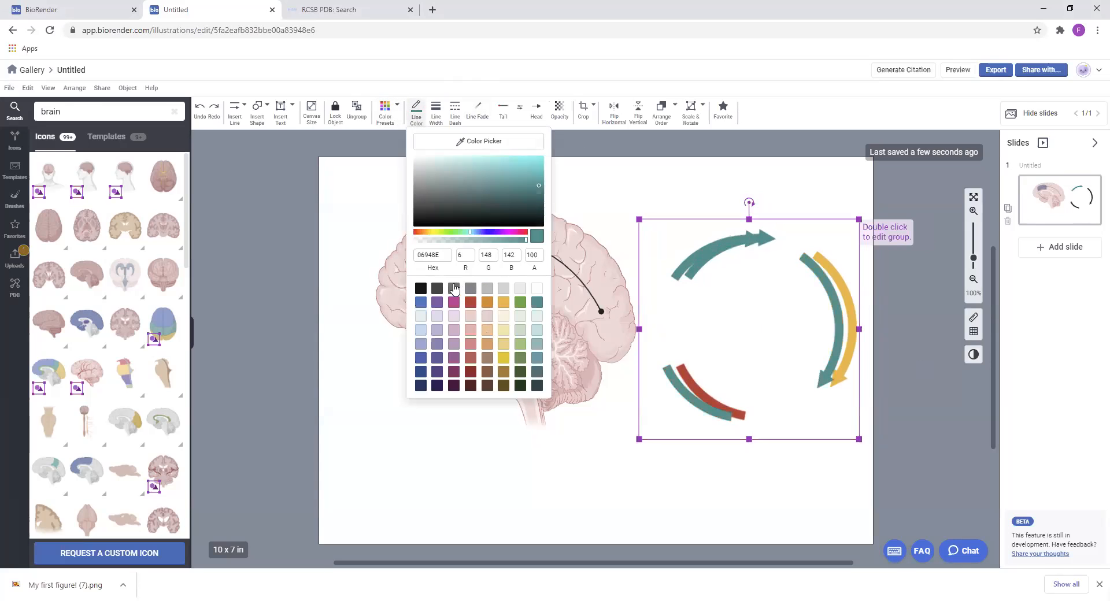
{"action": "left_click", "coordinate": [453, 288]}
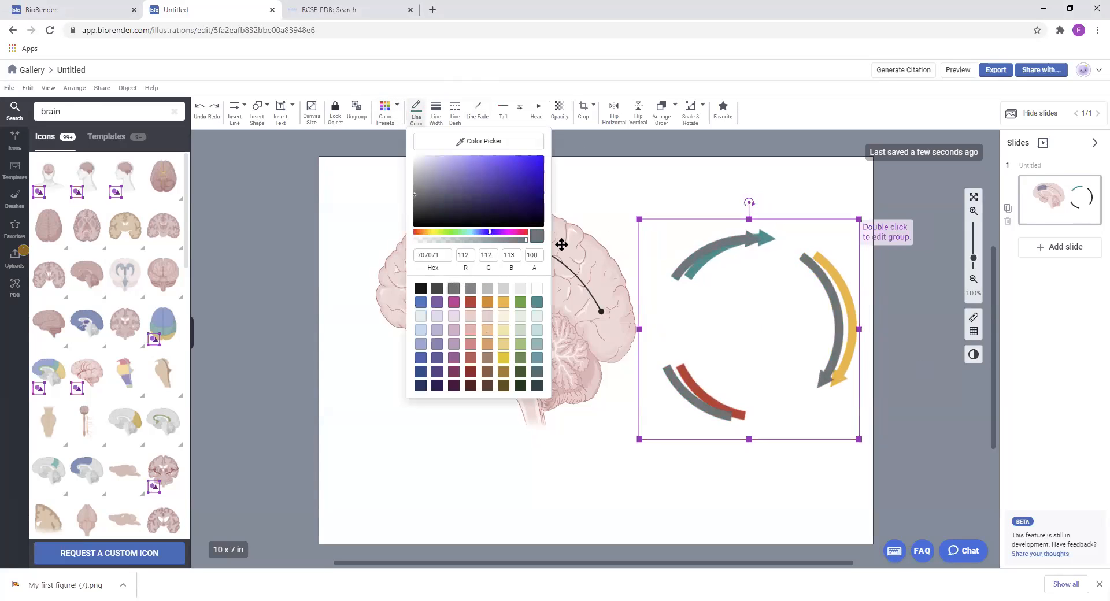
Remove the arrowheads from the grey copy and set its line width to 1 pt
{"action": "left_click", "coordinate": [536, 110]}
{"action": "left_click", "coordinate": [538, 139]}
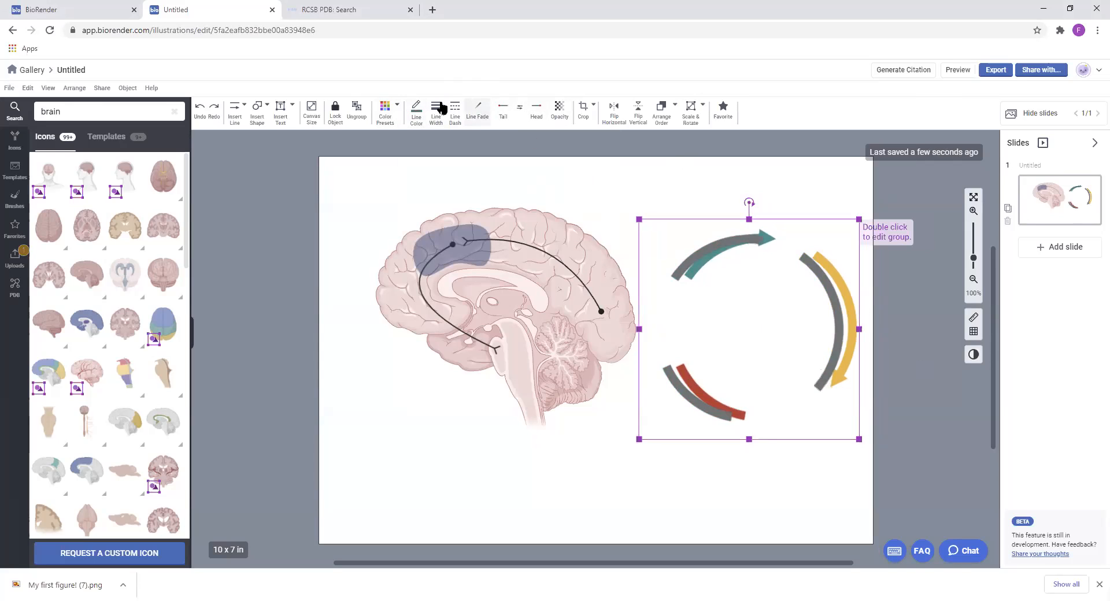
{"action": "left_click", "coordinate": [413, 118]}
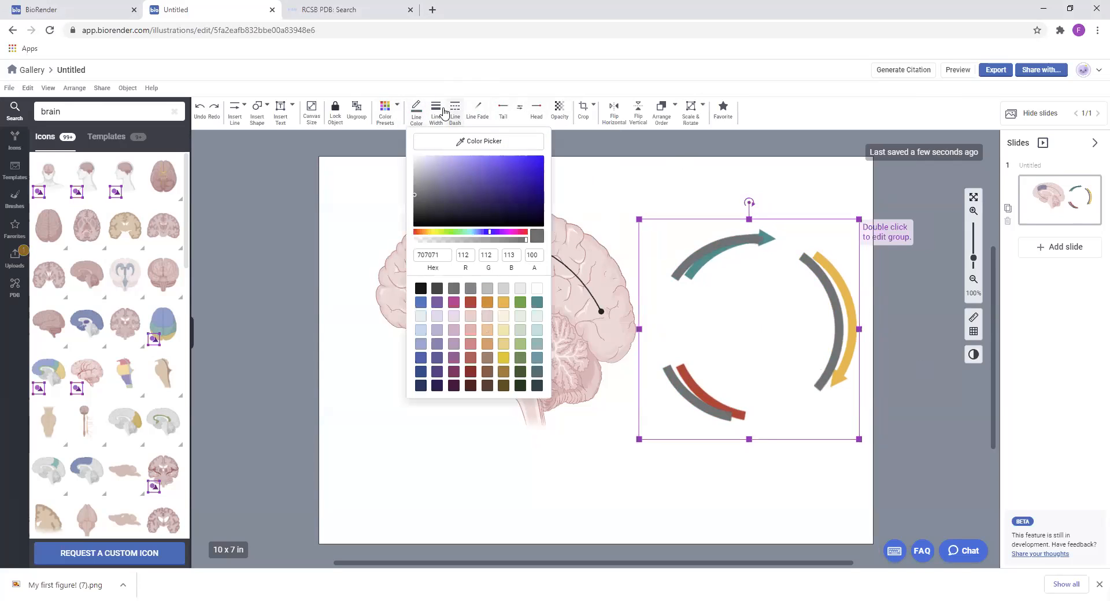
{"action": "left_click", "coordinate": [439, 118]}
{"action": "left_click_drag", "start_coordinate": [481, 138], "coordinate": [475, 141]}
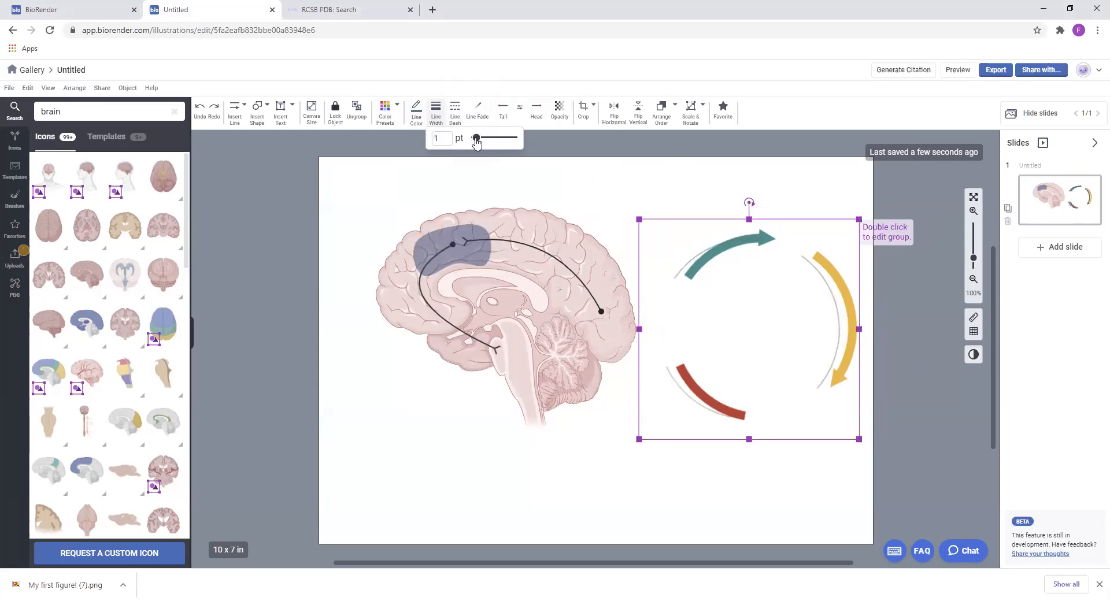
Delete the surplus thin grey arcs and extend the remaining one into a nearly closed ring aligned with the colored arrows
{"action": "double_click", "coordinate": [826, 284]}
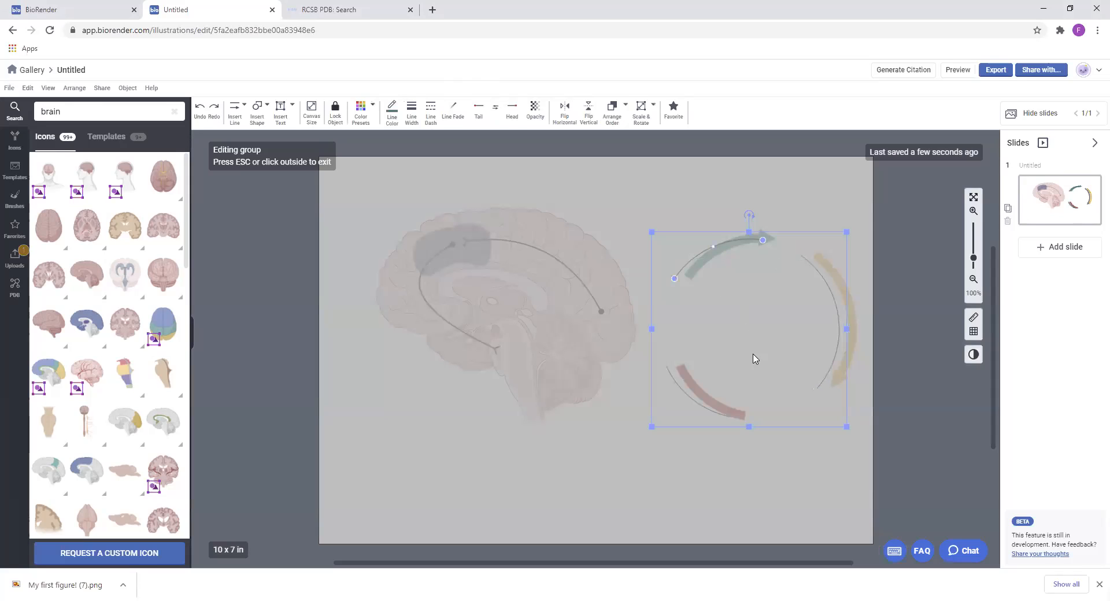
{"action": "left_click", "coordinate": [672, 379]}
{"action": "left_click", "coordinate": [673, 379]}
{"action": "key", "text": "Delete"}
{"action": "left_click", "coordinate": [828, 370]}
{"action": "left_click_drag", "start_coordinate": [816, 388], "coordinate": [786, 270]}
{"action": "left_click", "coordinate": [916, 441]}
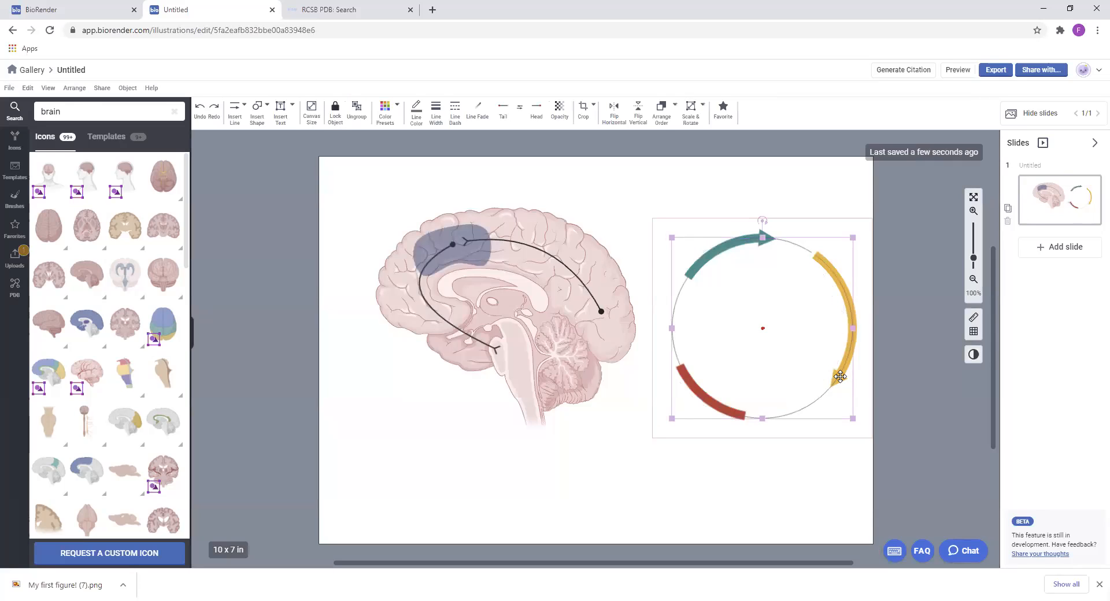
Set the grey ring's line width to 2 pt and send it backward behind the colored arrows
{"action": "left_click", "coordinate": [840, 376]}
{"action": "left_click", "coordinate": [435, 109]}
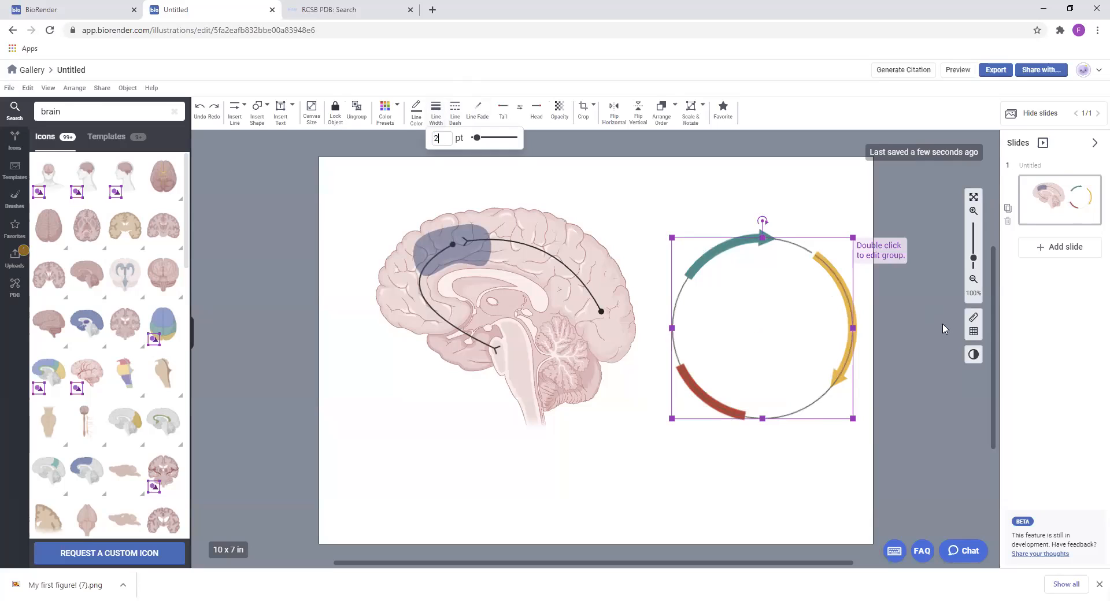
{"action": "left_click", "coordinate": [867, 392]}
{"action": "right_click", "coordinate": [828, 393]}
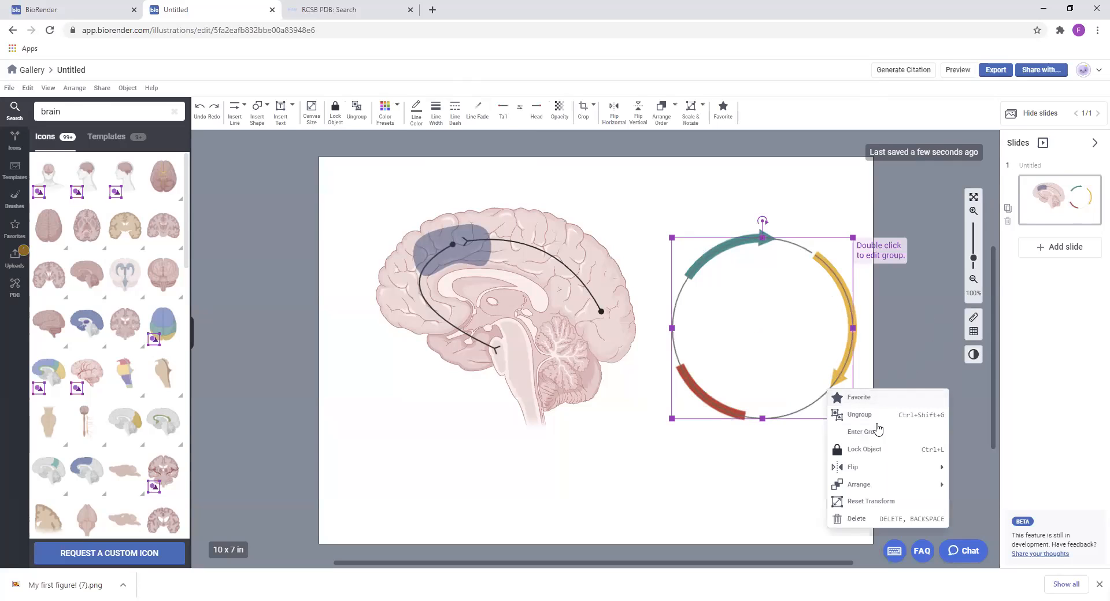
{"action": "mouse_move", "coordinate": [868, 483]}
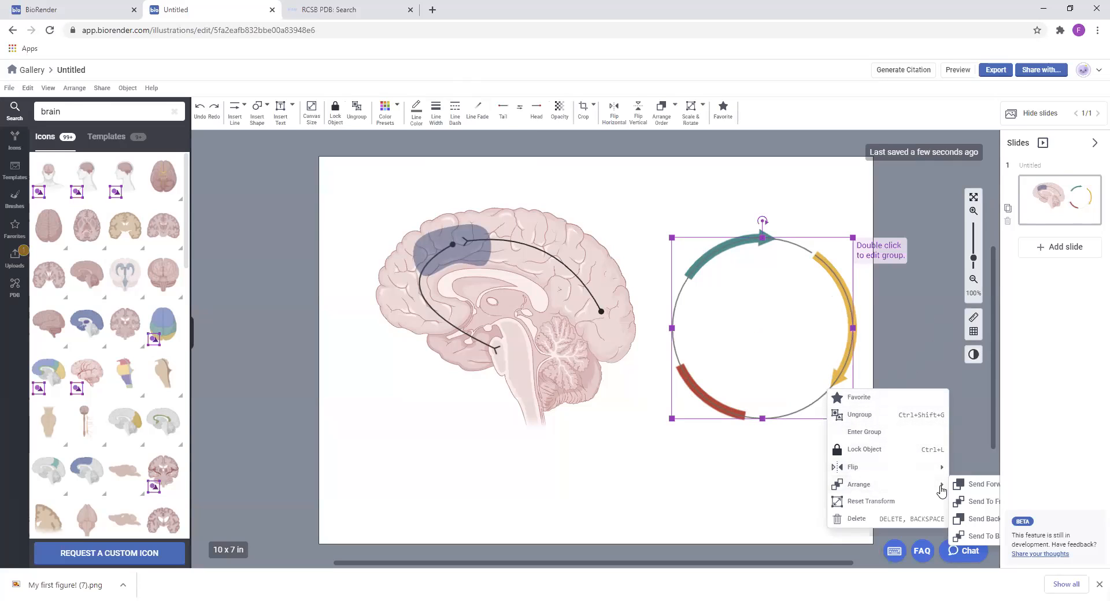
{"action": "left_click", "coordinate": [979, 518]}
{"action": "left_click", "coordinate": [935, 391]}
Rotate the grey ring clockwise so its gap is hidden behind the yellow arrow
{"action": "left_click", "coordinate": [762, 225]}
{"action": "left_click_drag", "start_coordinate": [762, 221], "coordinate": [795, 235]}
{"action": "left_click", "coordinate": [895, 414]}
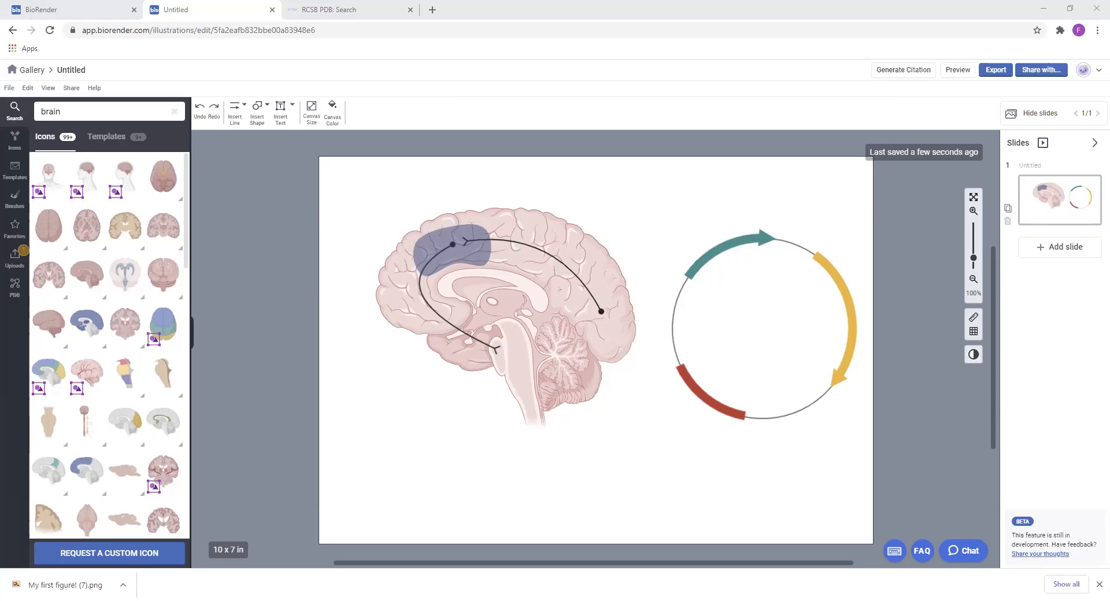
Collapse the slides list and return to the gallery of illustrations
{"action": "left_click", "coordinate": [1095, 143]}
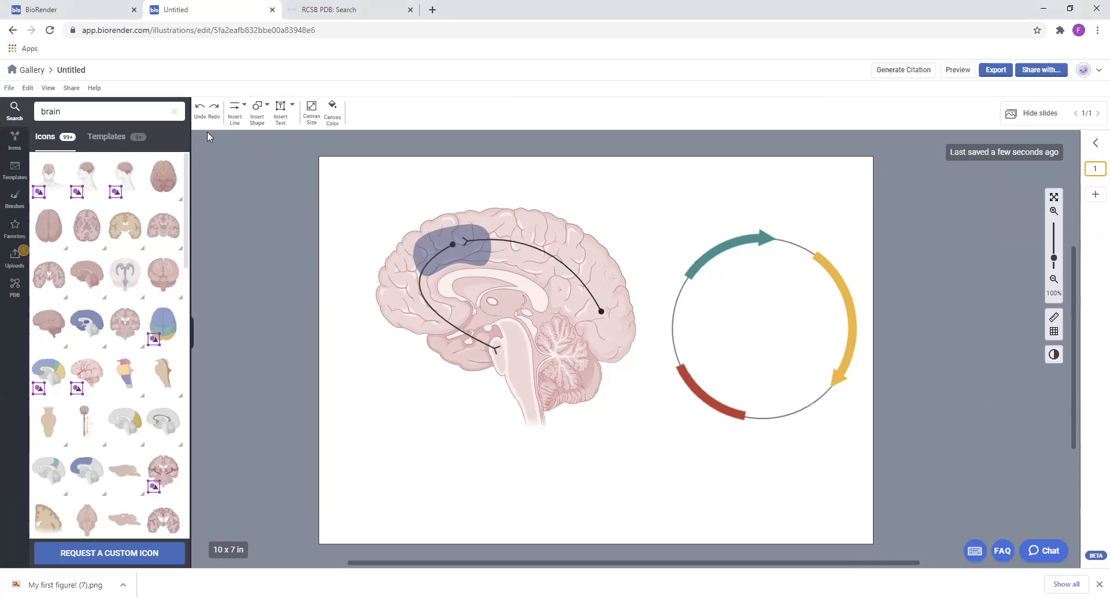
{"action": "left_click", "coordinate": [32, 70]}
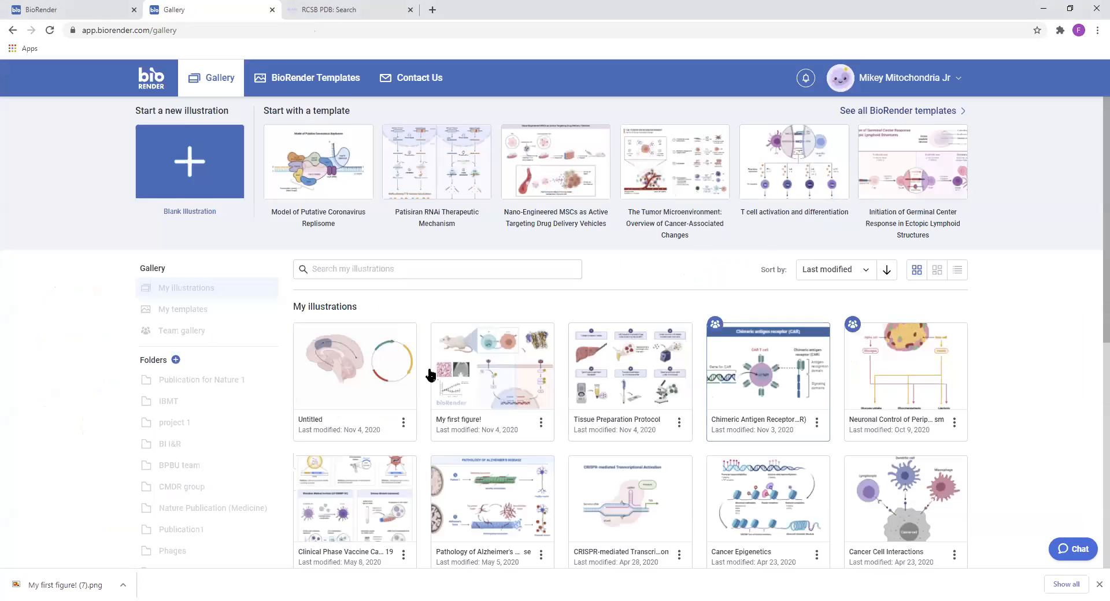